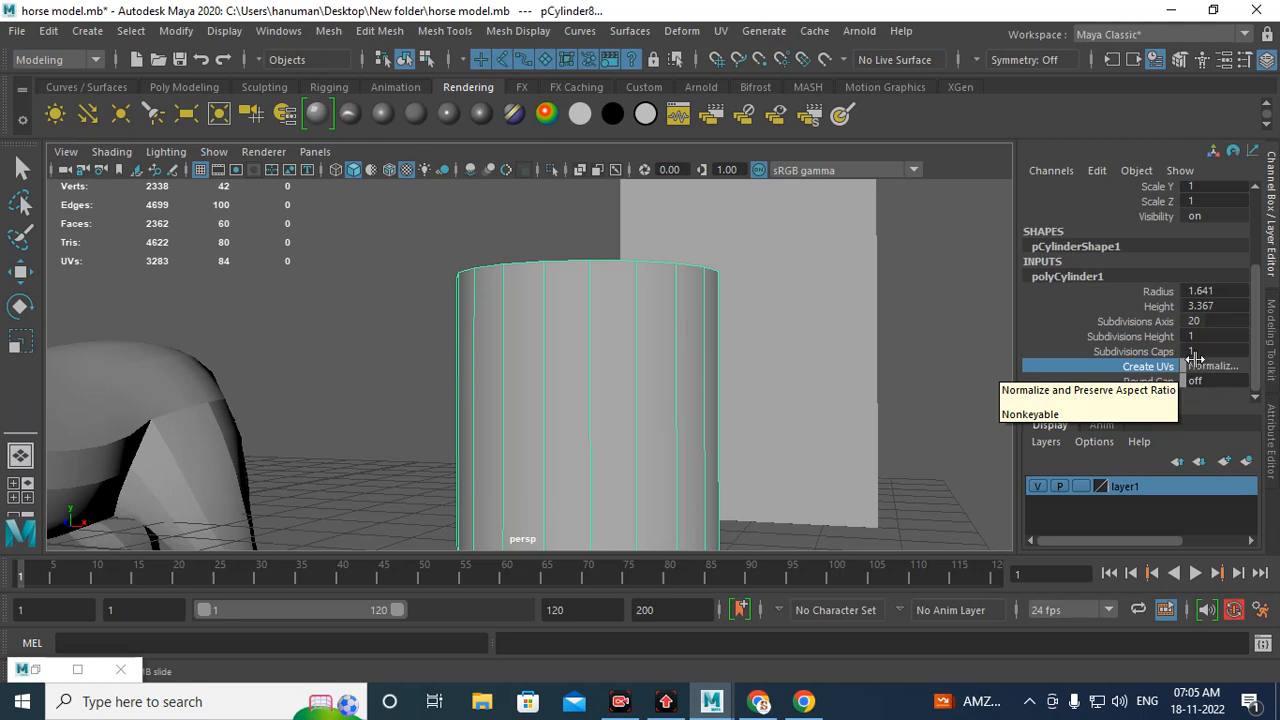
Step: Open the UV Editor for the selected cylinder
key("q")
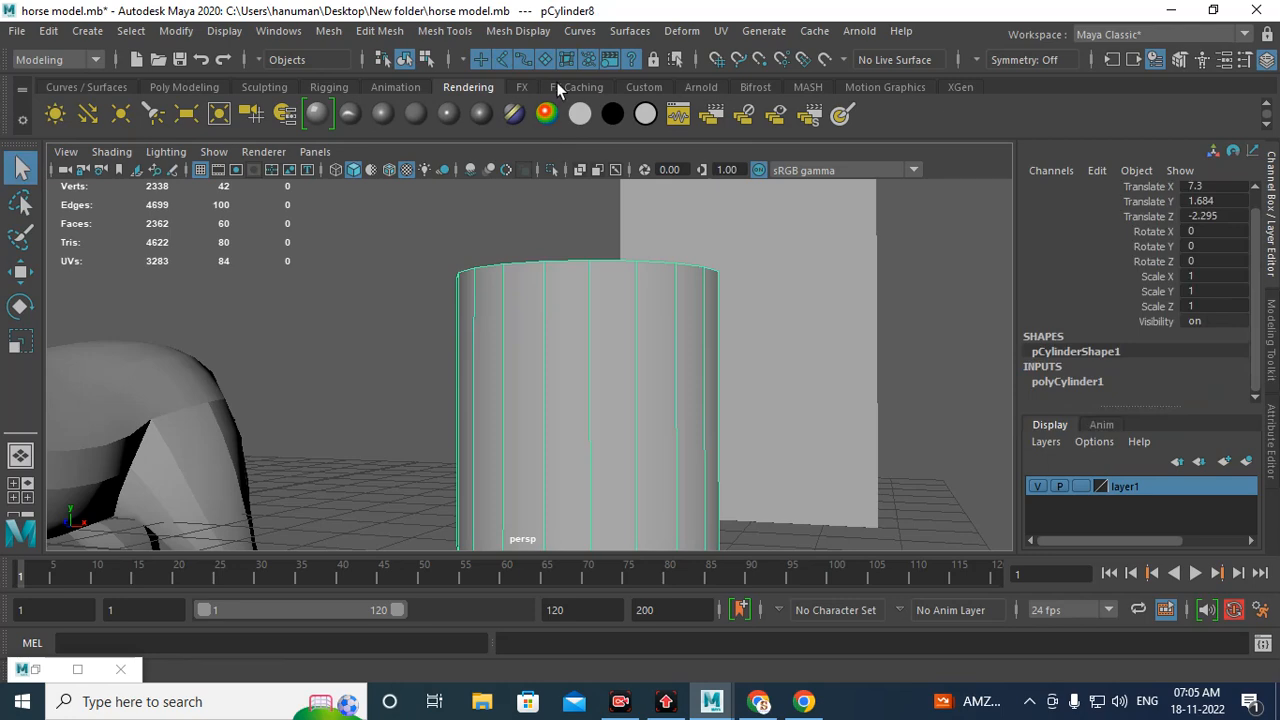
left_click(710, 31)
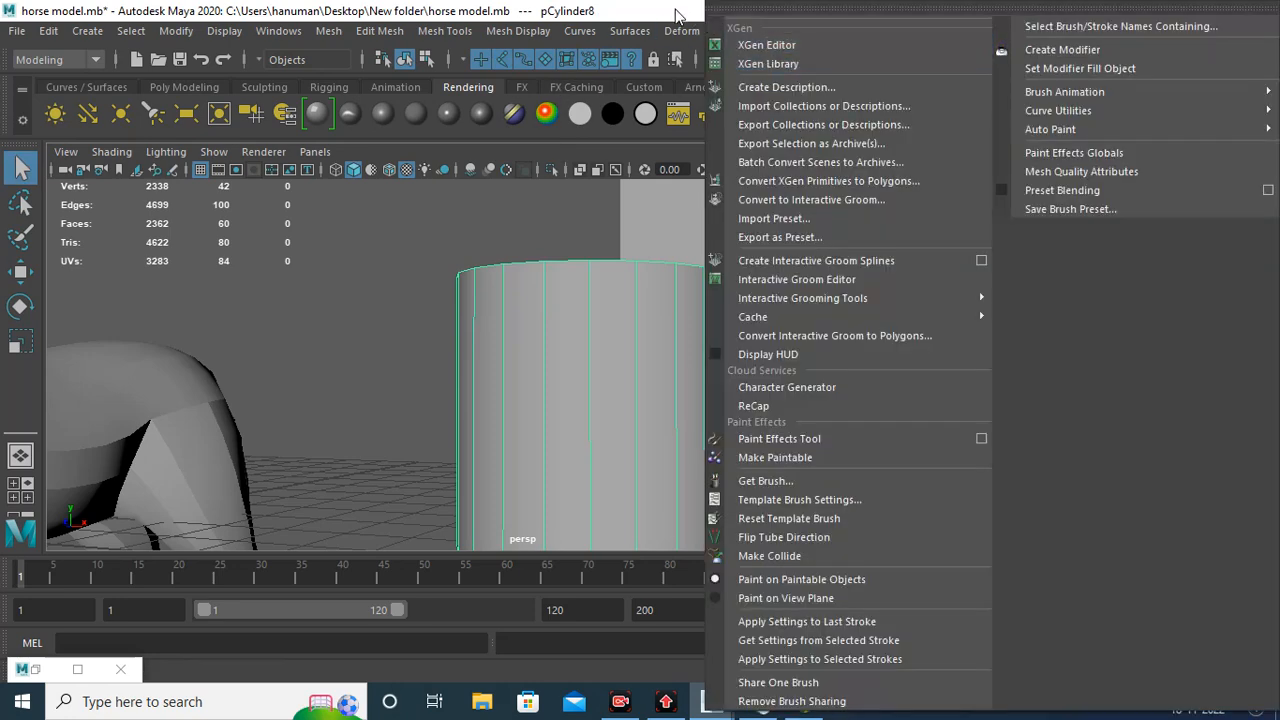
left_click(675, 9)
left_click(721, 31)
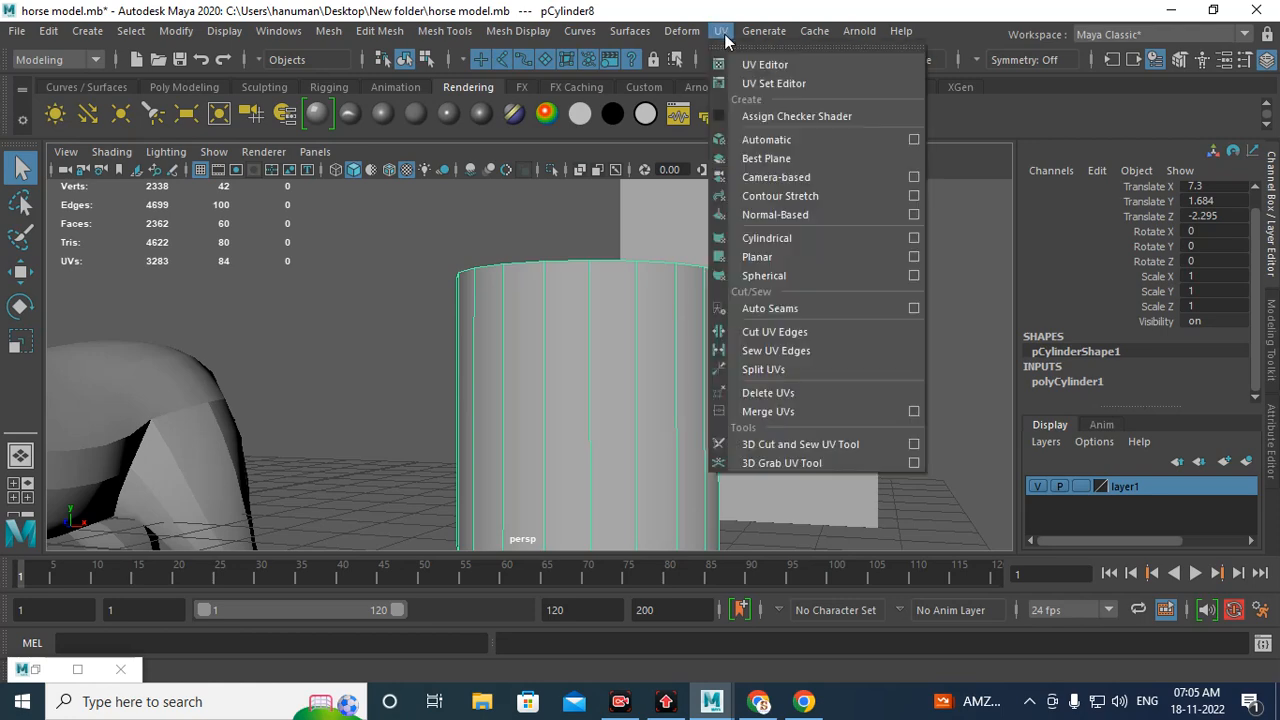
left_click(781, 64)
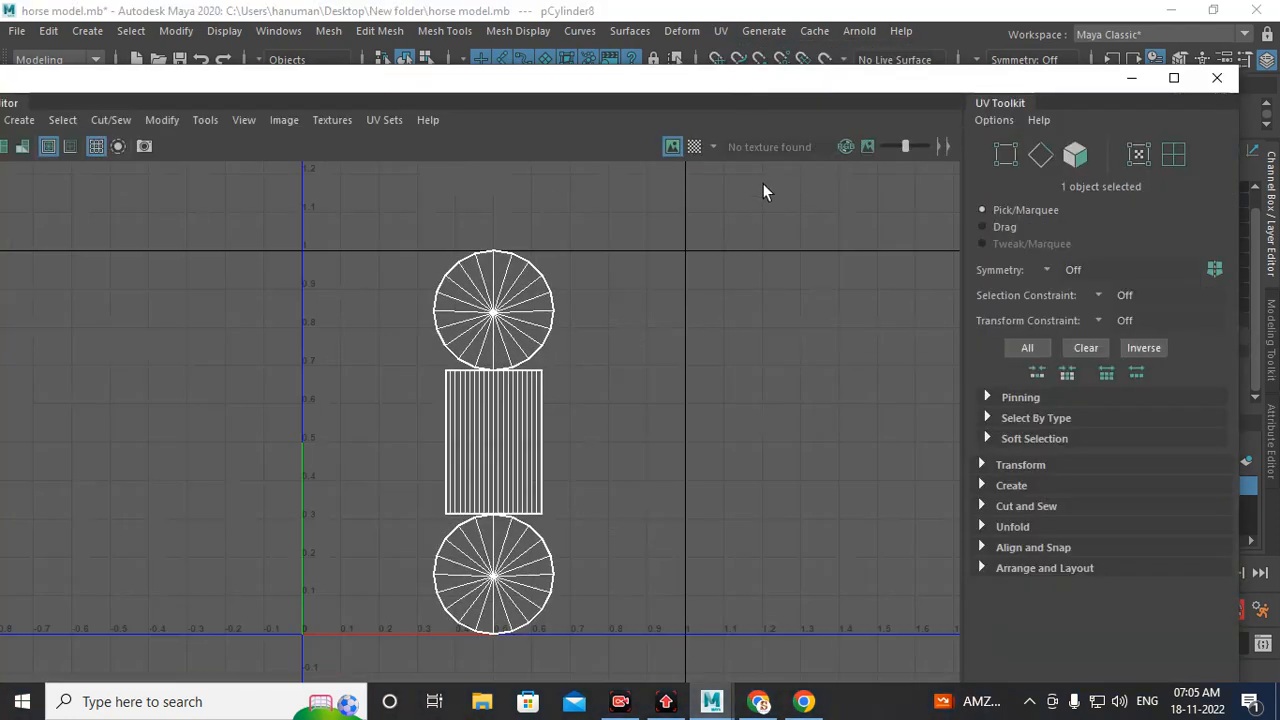
left_click_drag(686, 86, 721, 62)
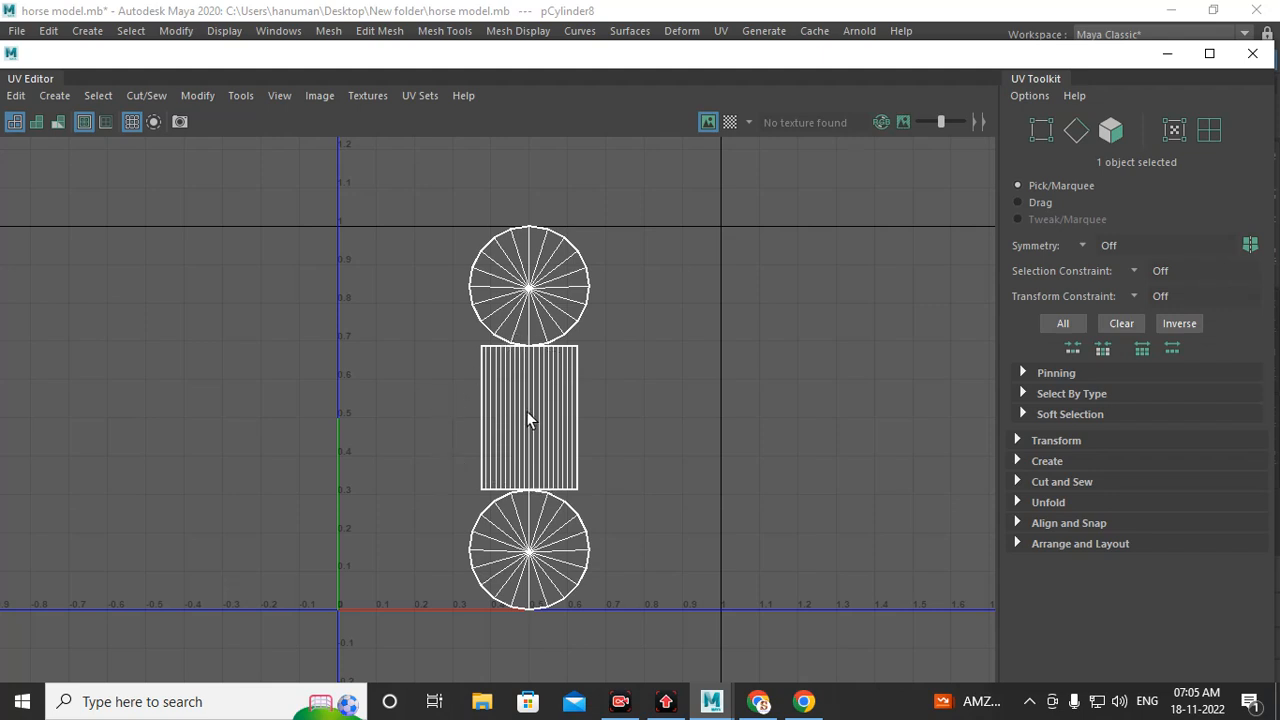
Step: Move the top and bottom cap UV shells to the right of the cylinder's side shell
right_click_drag(535, 287, 605, 285)
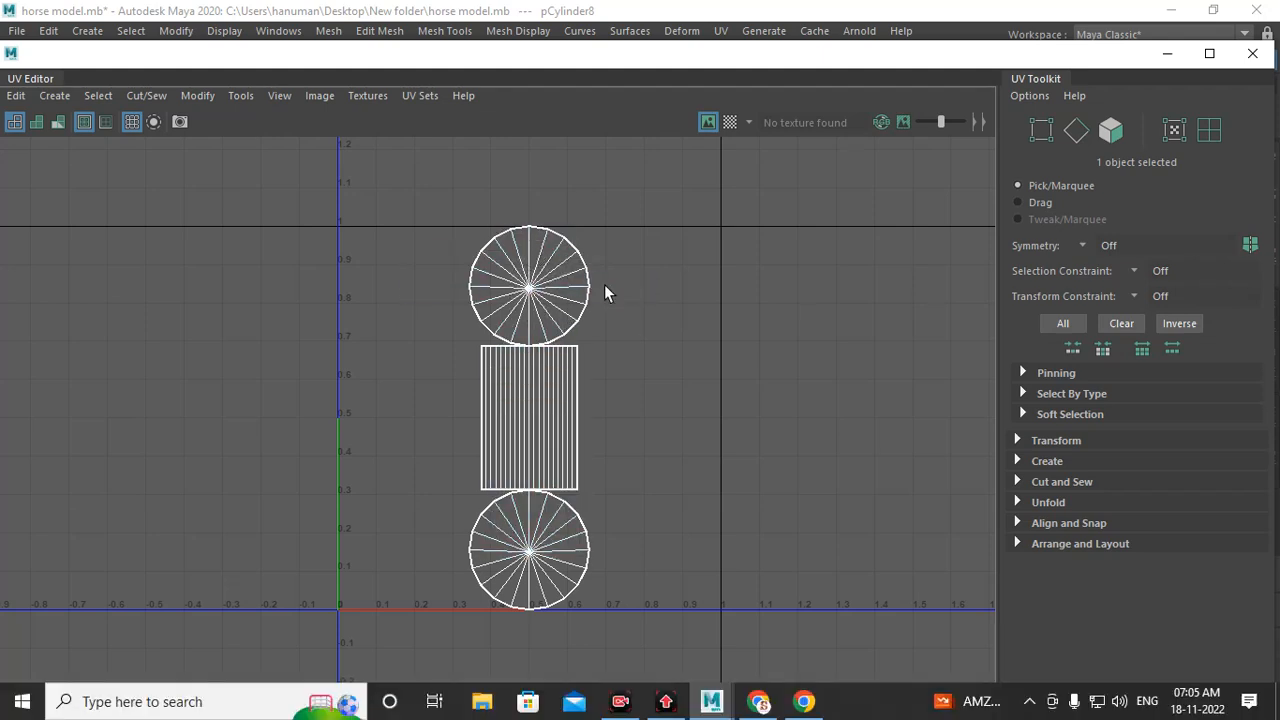
double_click(530, 289)
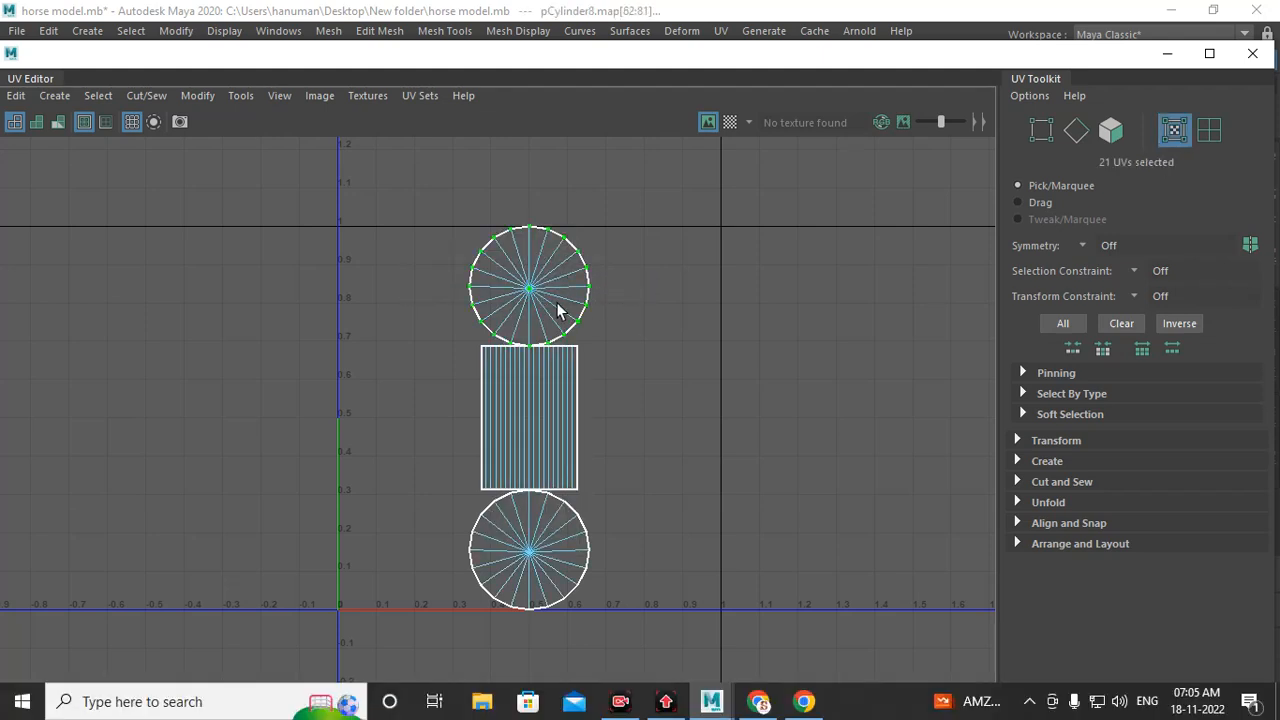
key("w")
left_click_drag(530, 290, 658, 304)
double_click(566, 534)
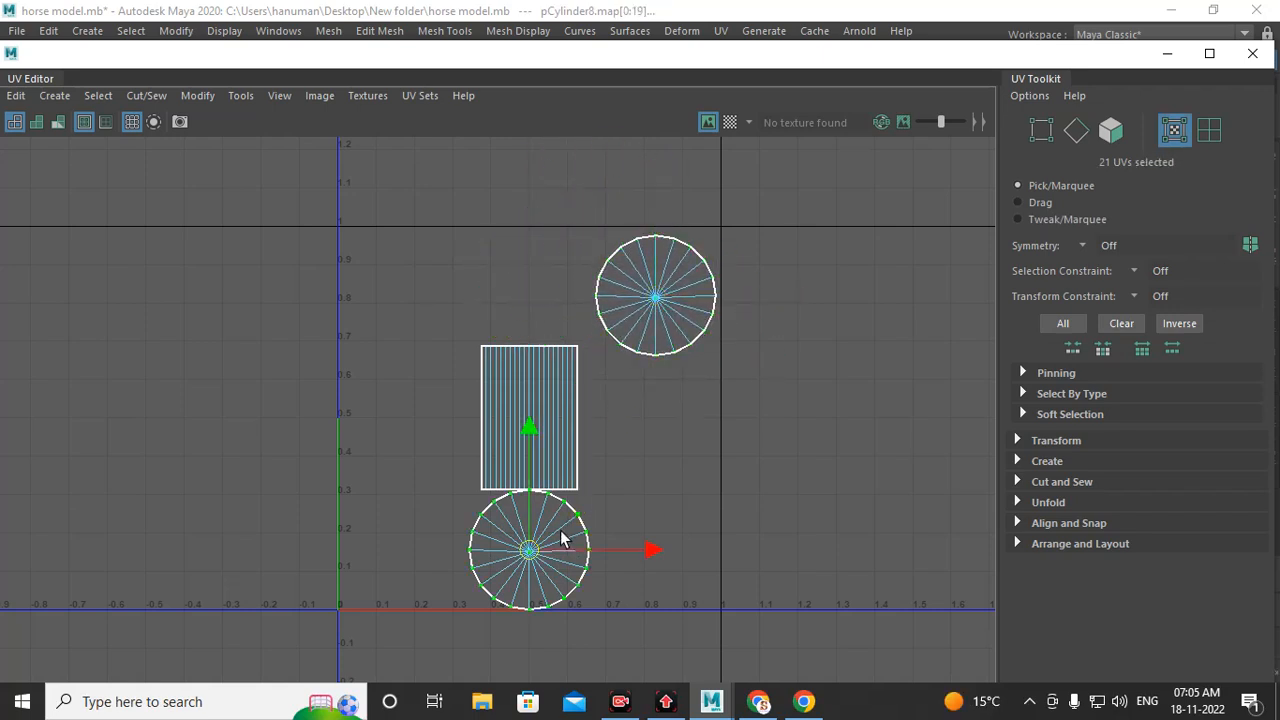
left_click_drag(530, 557, 656, 536)
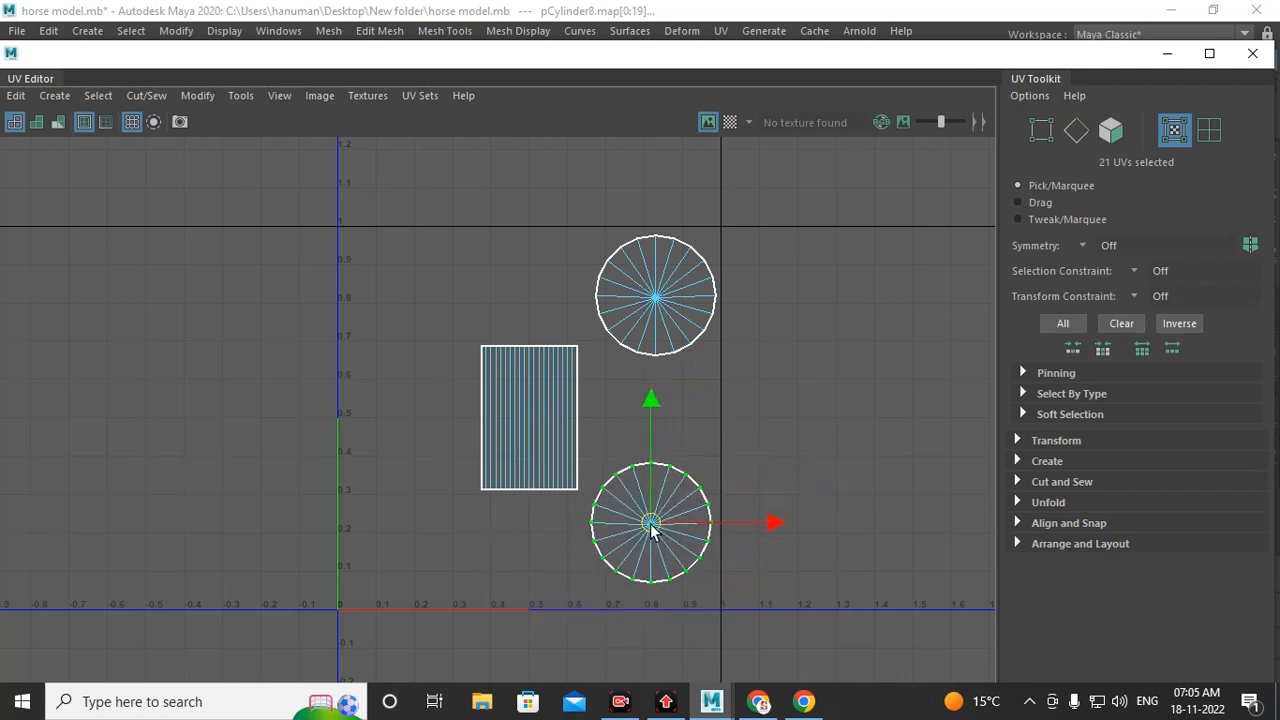
Step: Select the cylinder's side UV shell and move it slightly left, then minimize the UV Editor
scroll(640, 528, "up", 3)
scroll(640, 528, "up", 2)
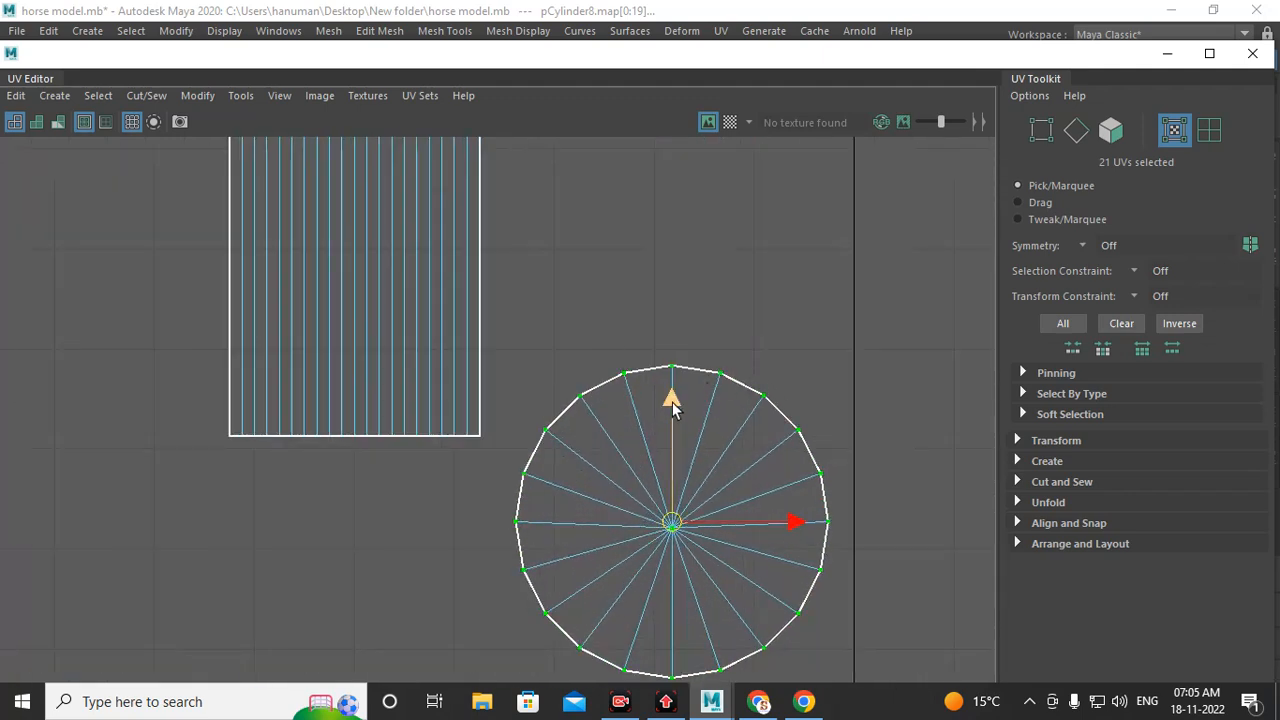
double_click(327, 245)
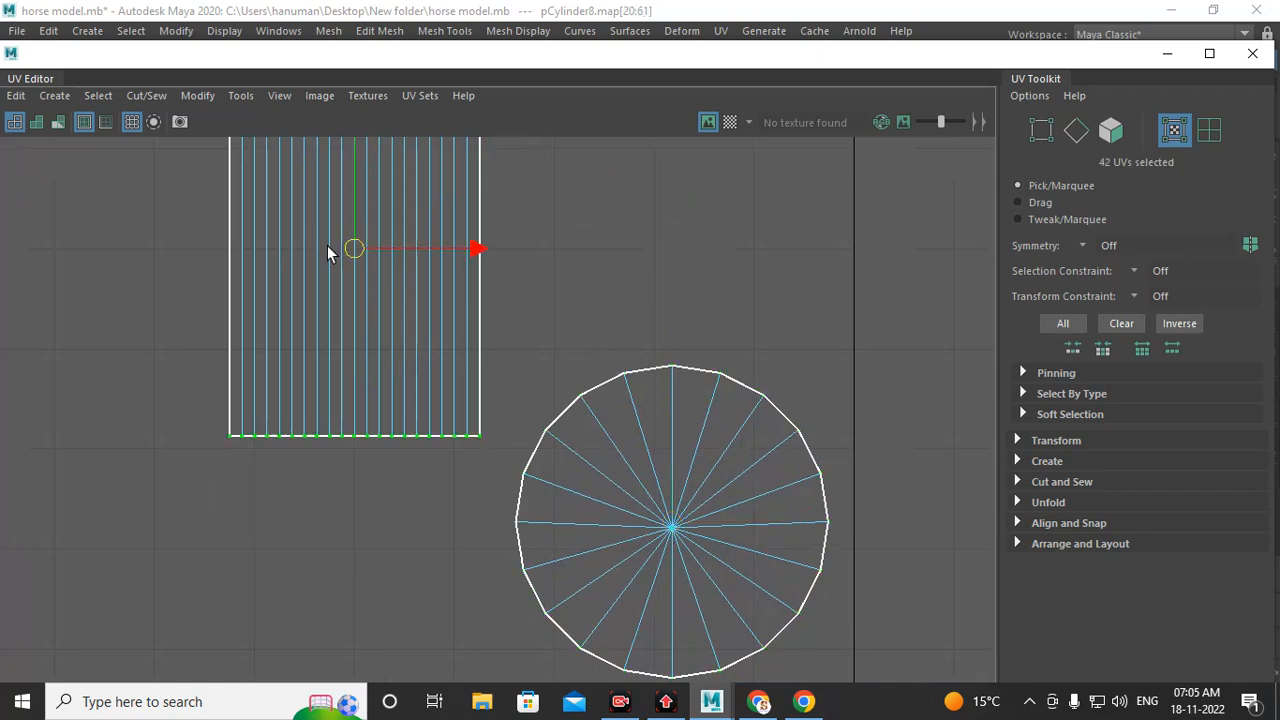
scroll(398, 329, "down", 1)
middle_click_drag(398, 329, 523, 437, "alt")
scroll(523, 437, "up", 1)
left_click_drag(484, 364, 372, 402)
scroll(529, 400, "down", 2)
scroll(529, 400, "down", 1)
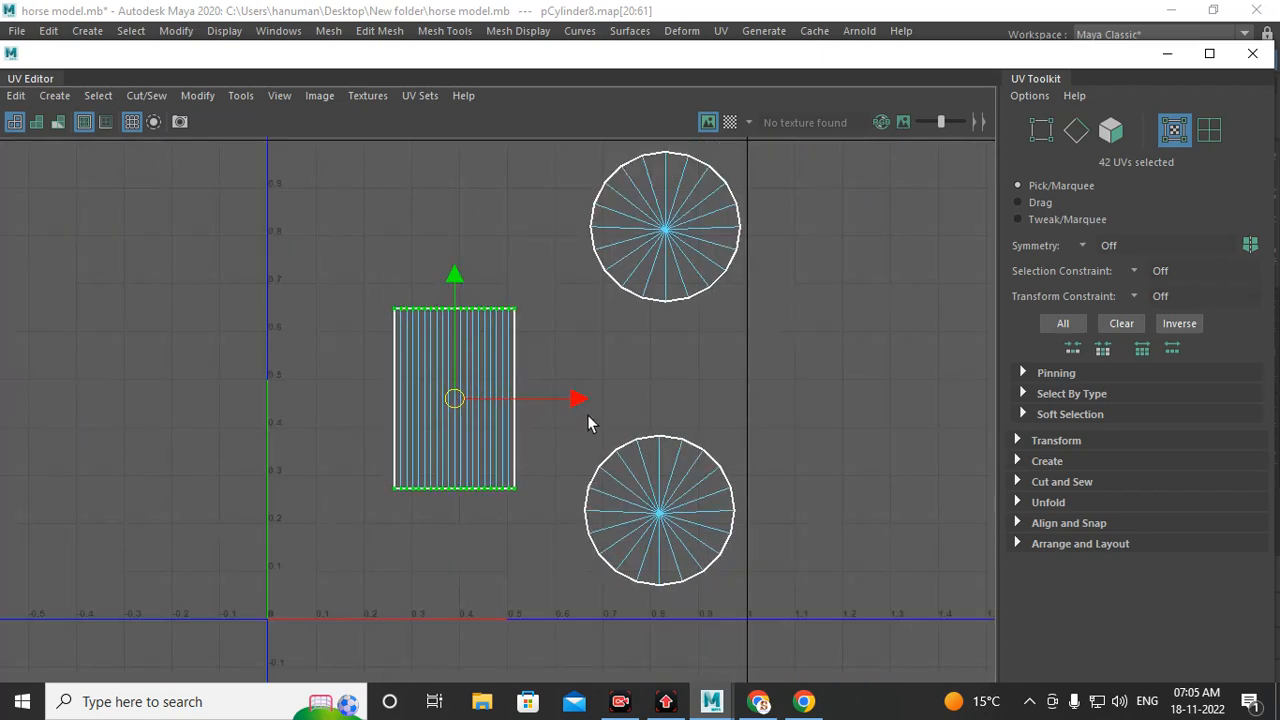
middle_click_drag(587, 414, 499, 437, "alt")
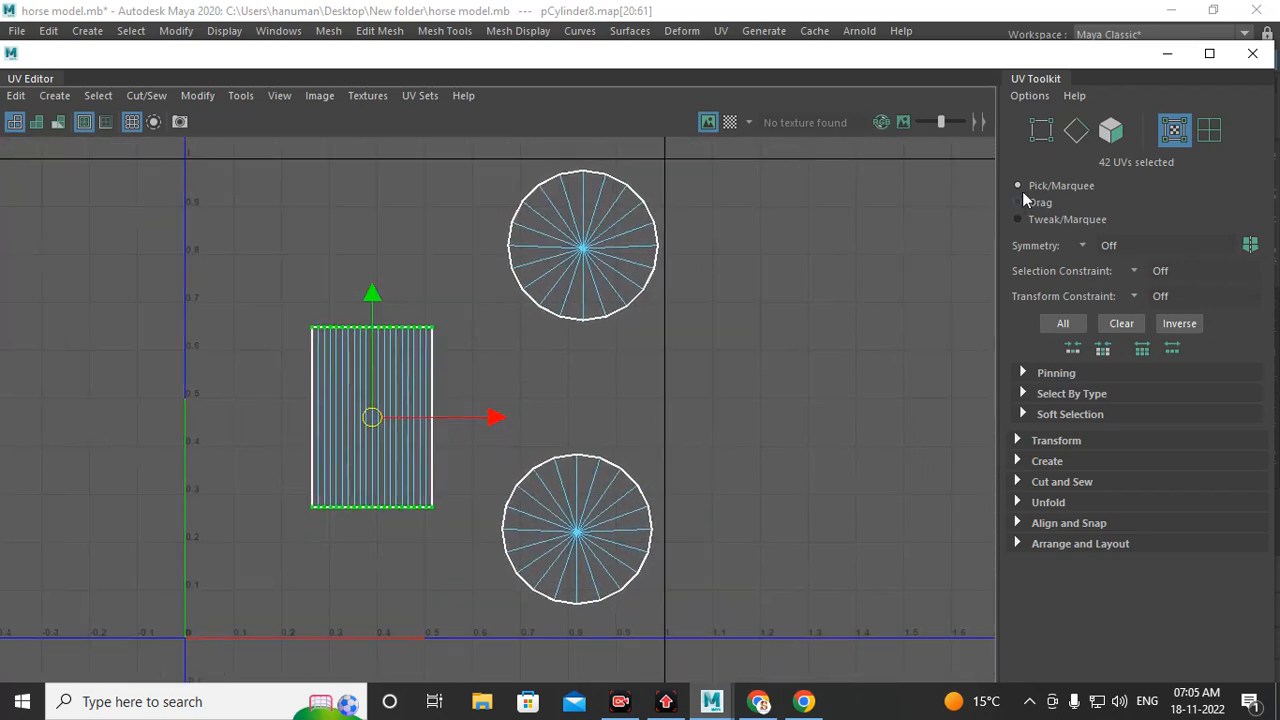
left_click(1168, 55)
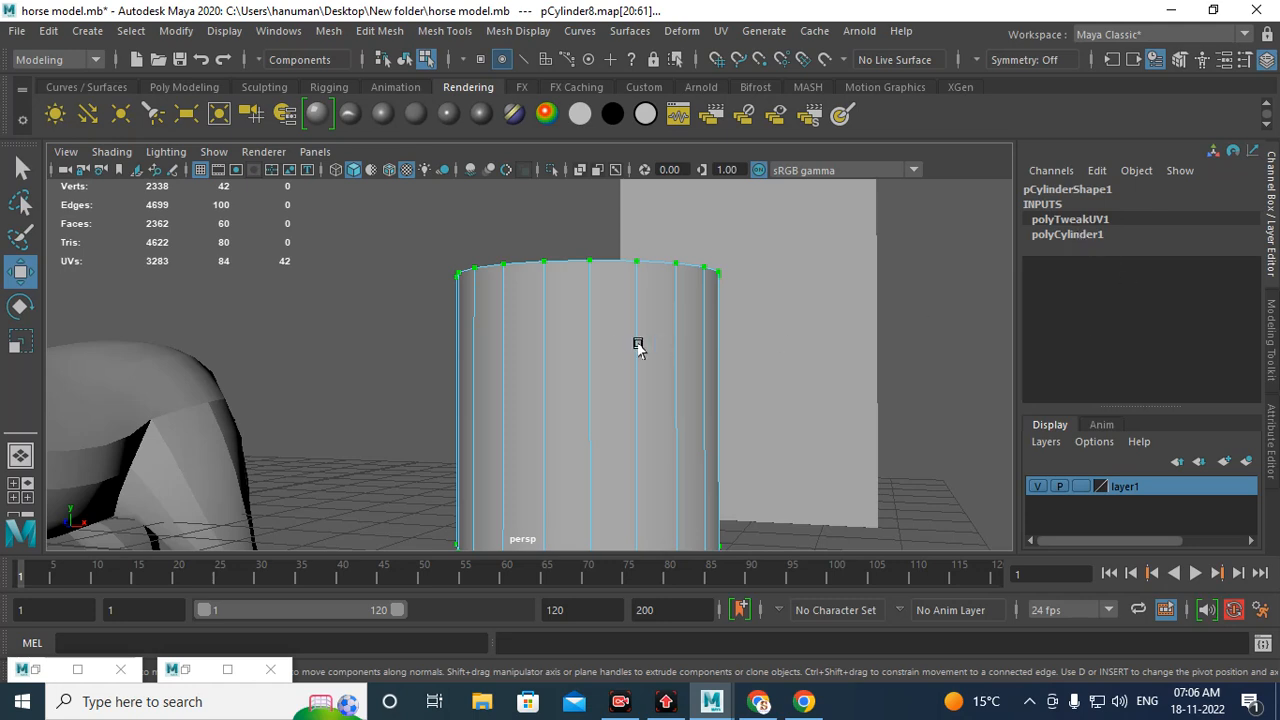
Step: Select the cylinder and set polyCylinder1's Create UVs option to Normalize and Preserve Aspect Ratio
right_click_drag(622, 184, 714, 157)
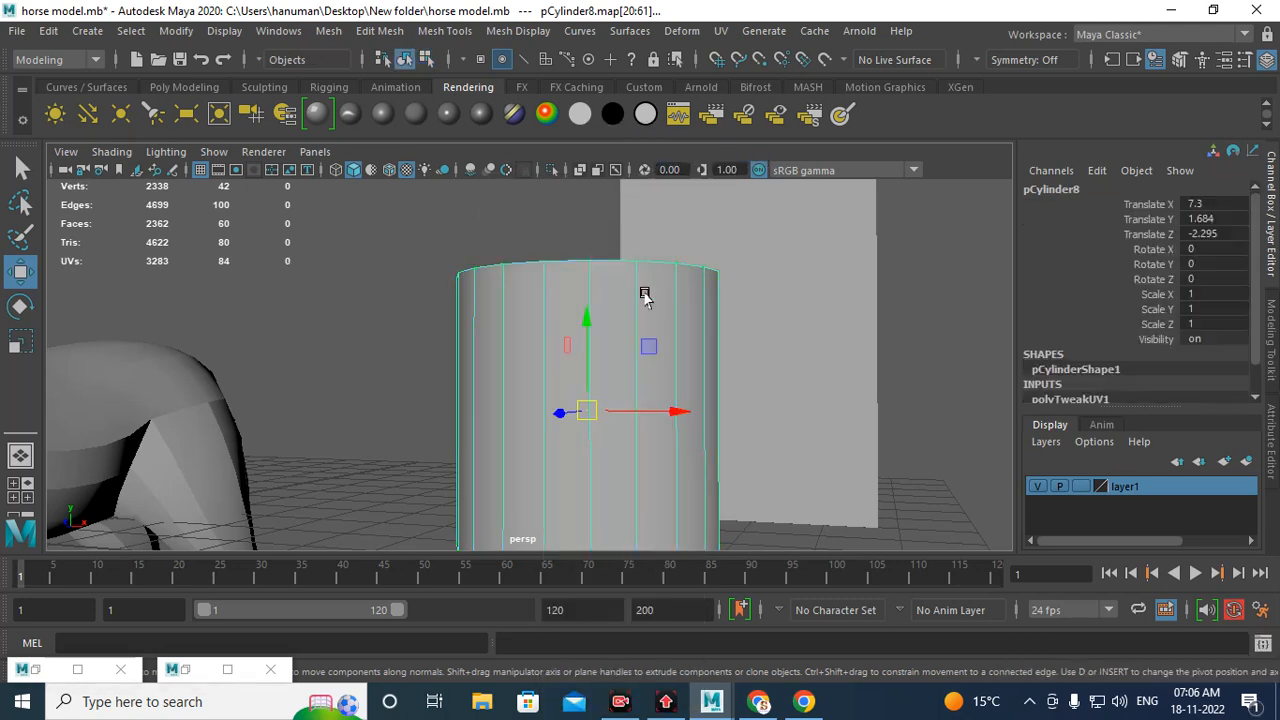
scroll(1103, 383, "down", 1)
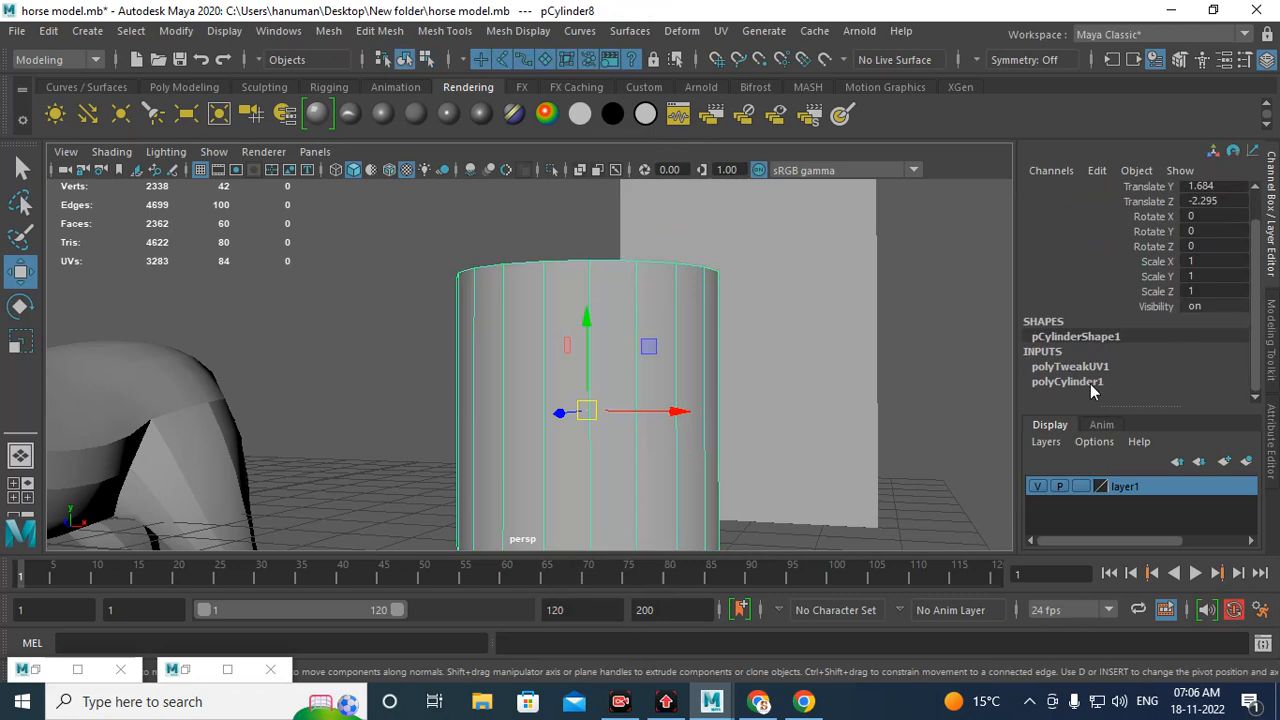
left_click(1090, 384)
scroll(1060, 300, "down", 2)
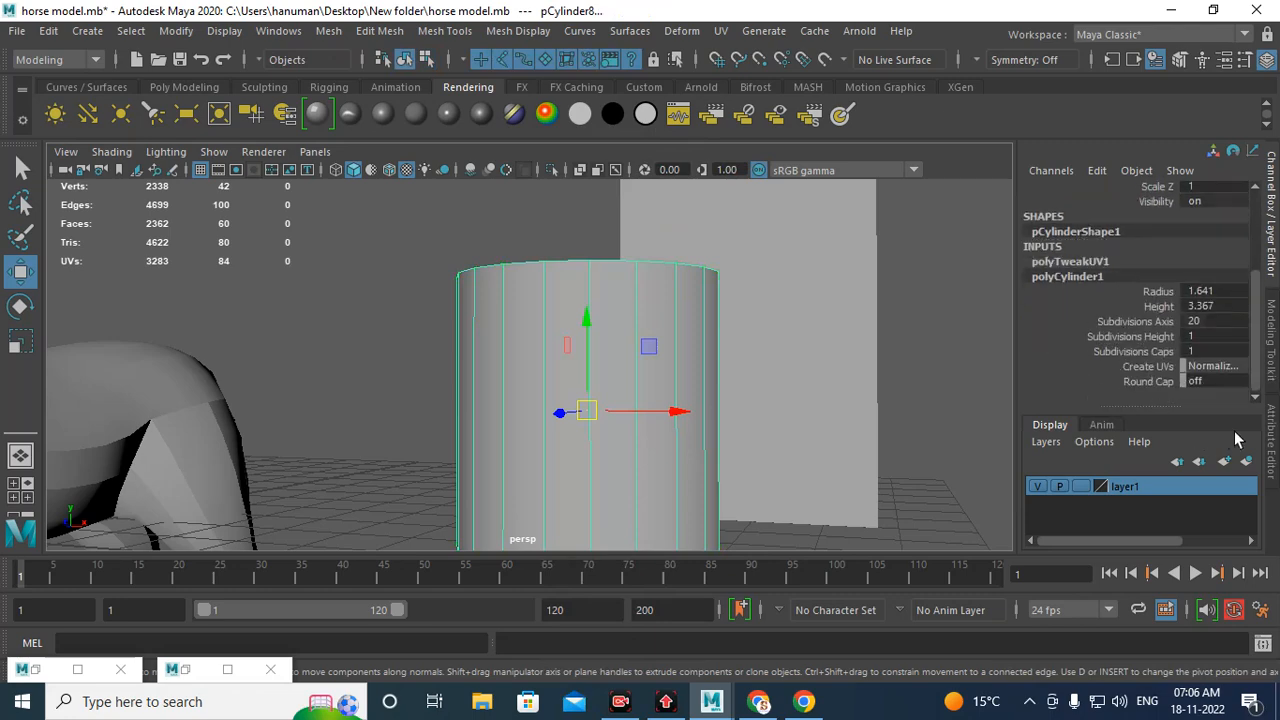
left_click(1210, 366)
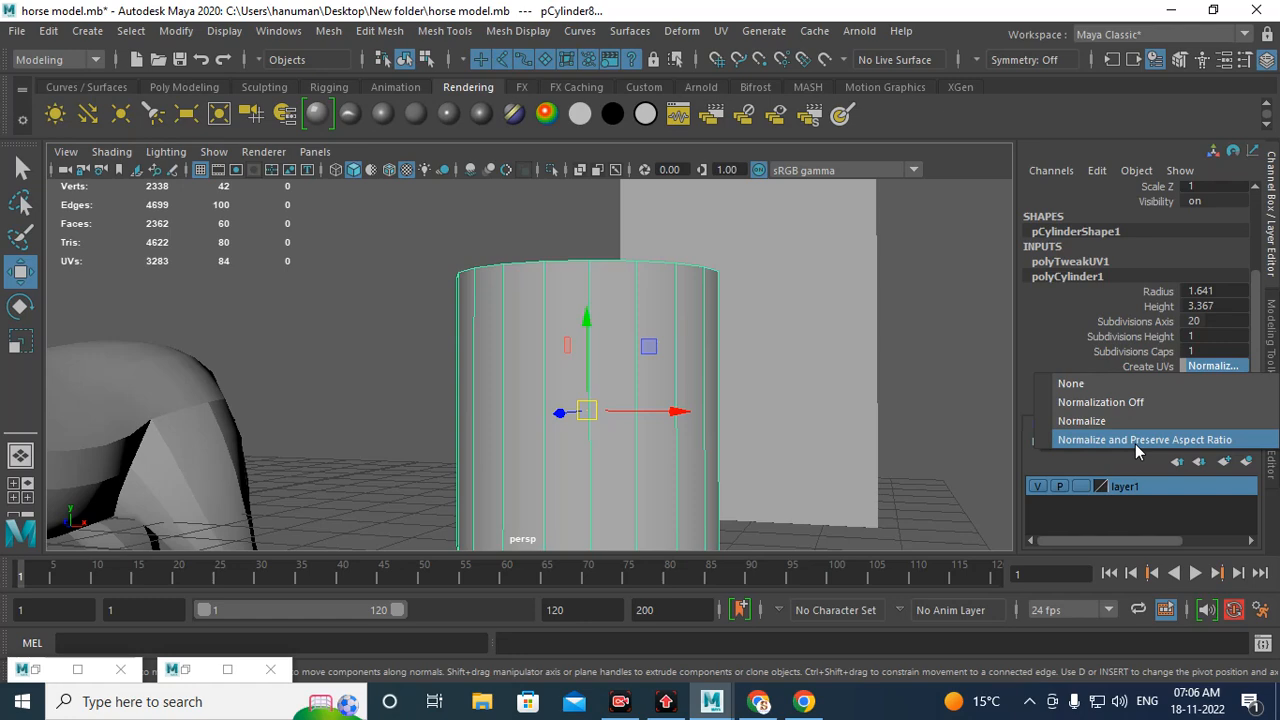
left_click(1136, 450)
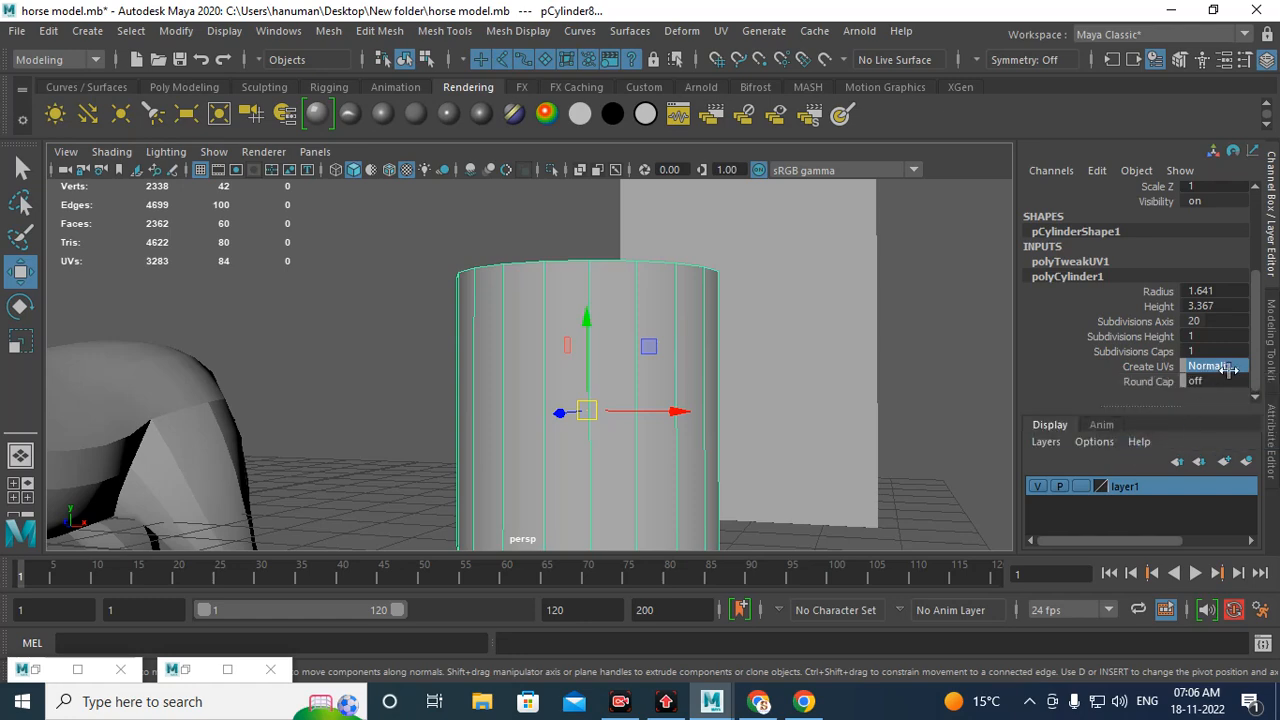
Step: Reopen the UV Editor to inspect the cylinder's UV layout, then minimize it
left_click(195, 669)
left_click(710, 126)
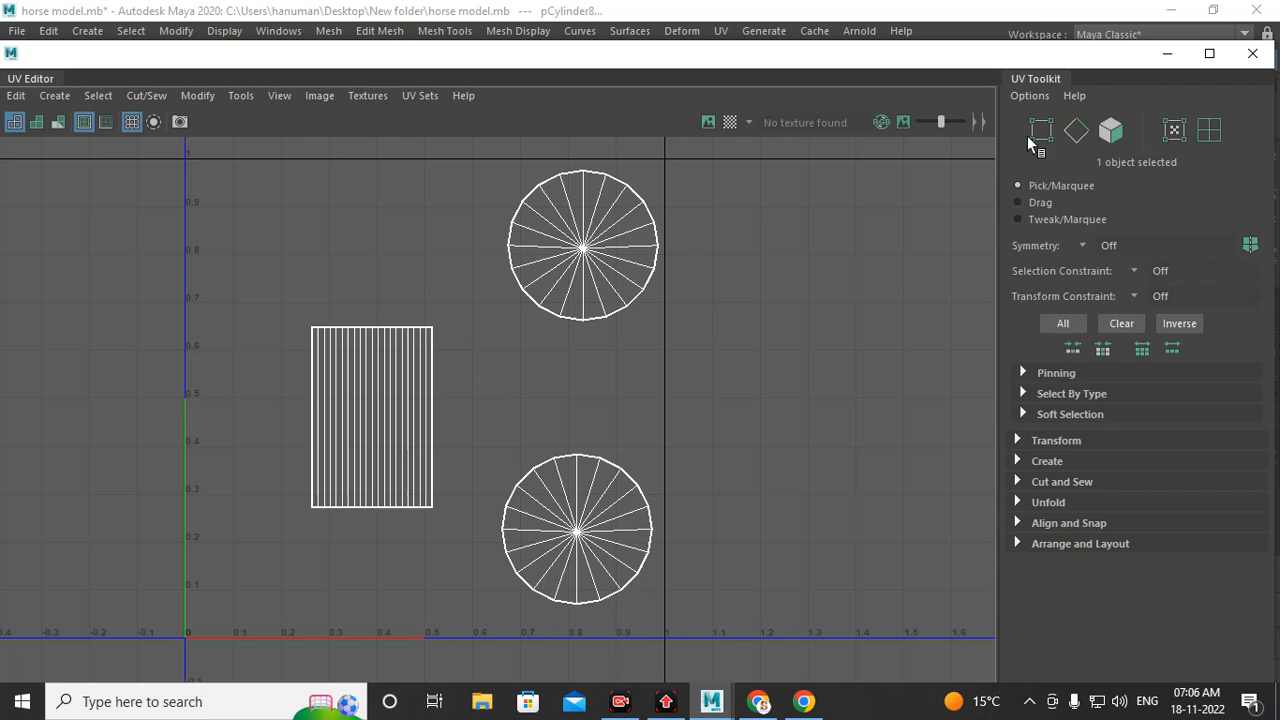
left_click(1166, 54)
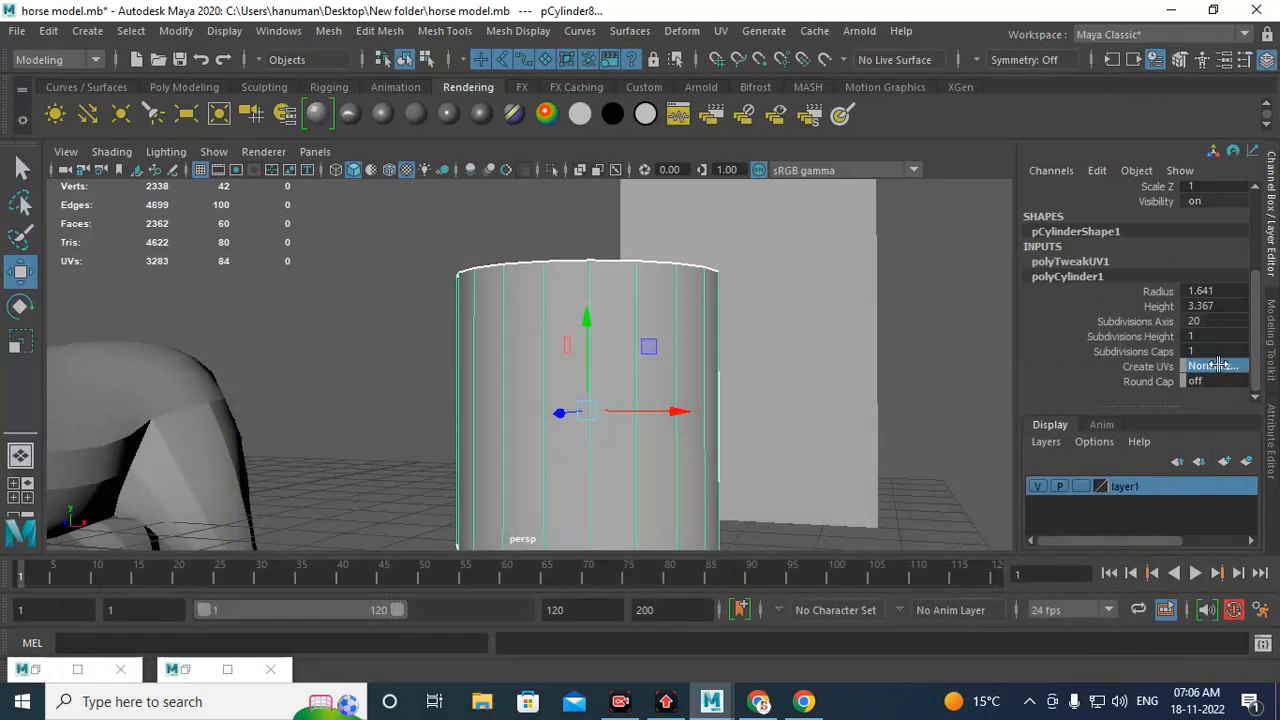
Step: Try setting polyCylinder1's Create UVs option to Normalize, inspect the UV layout, and undo it
left_click(1215, 366)
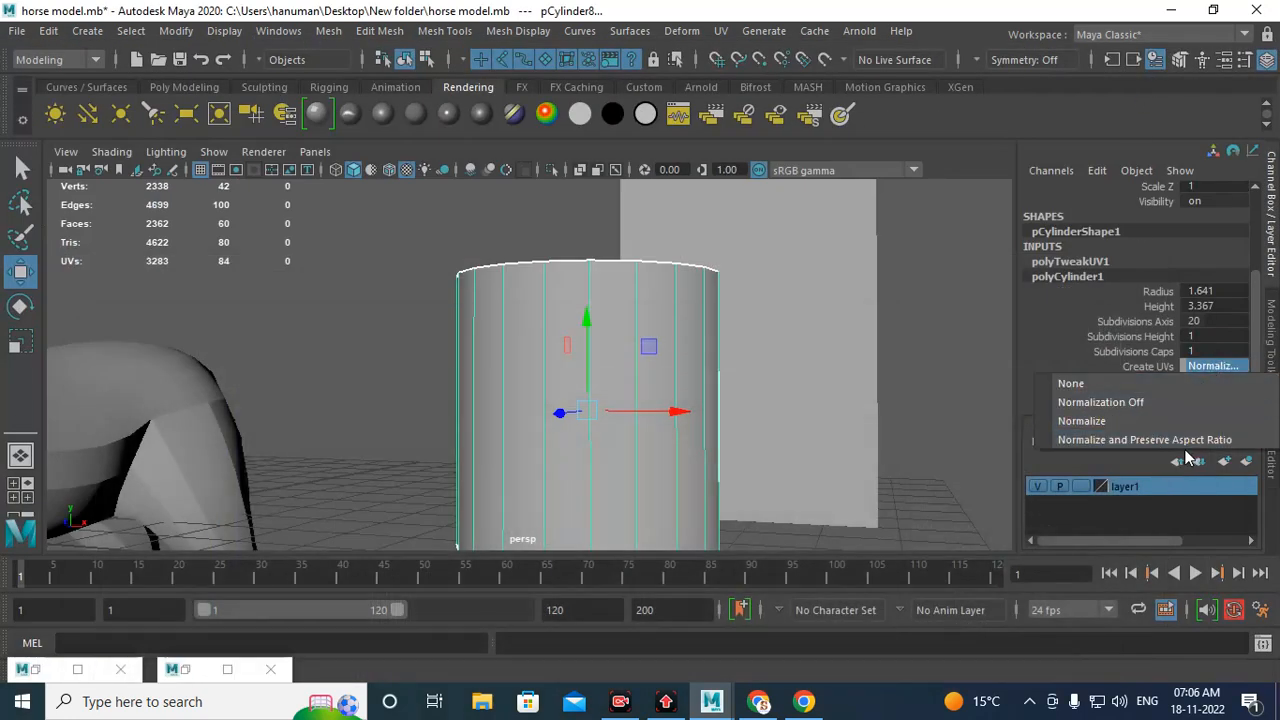
left_click(1092, 422)
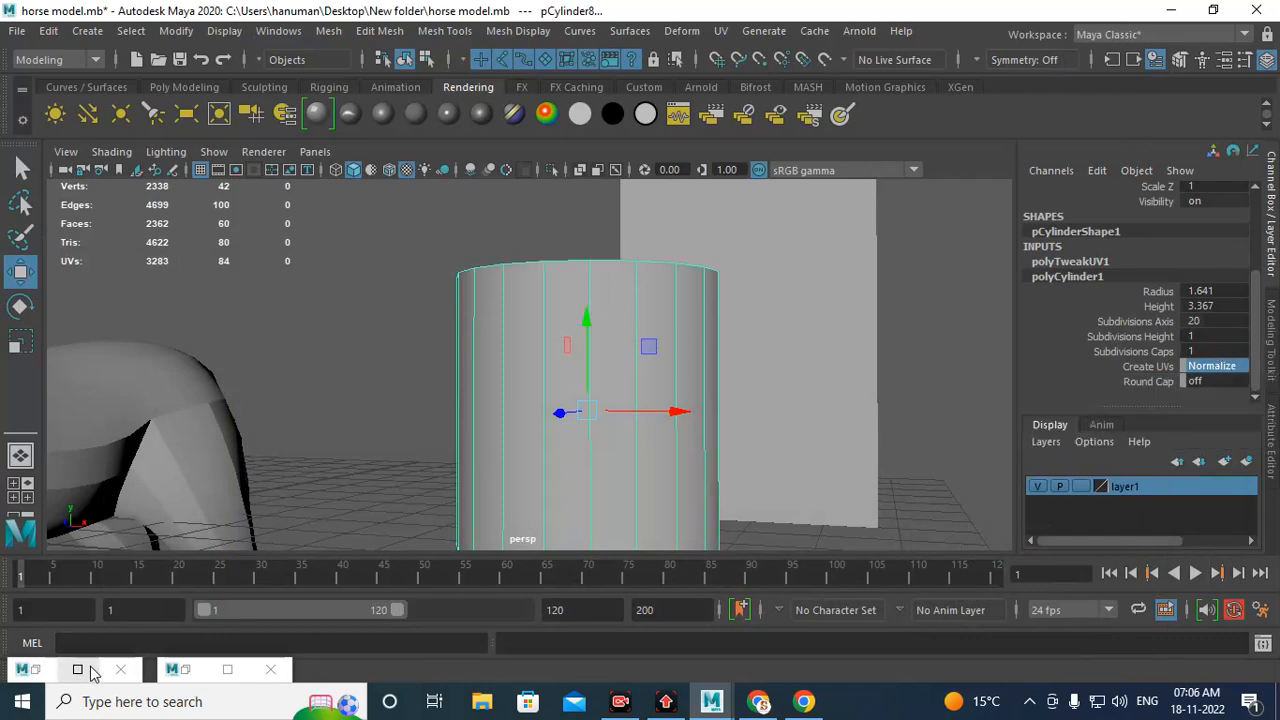
left_click(186, 671)
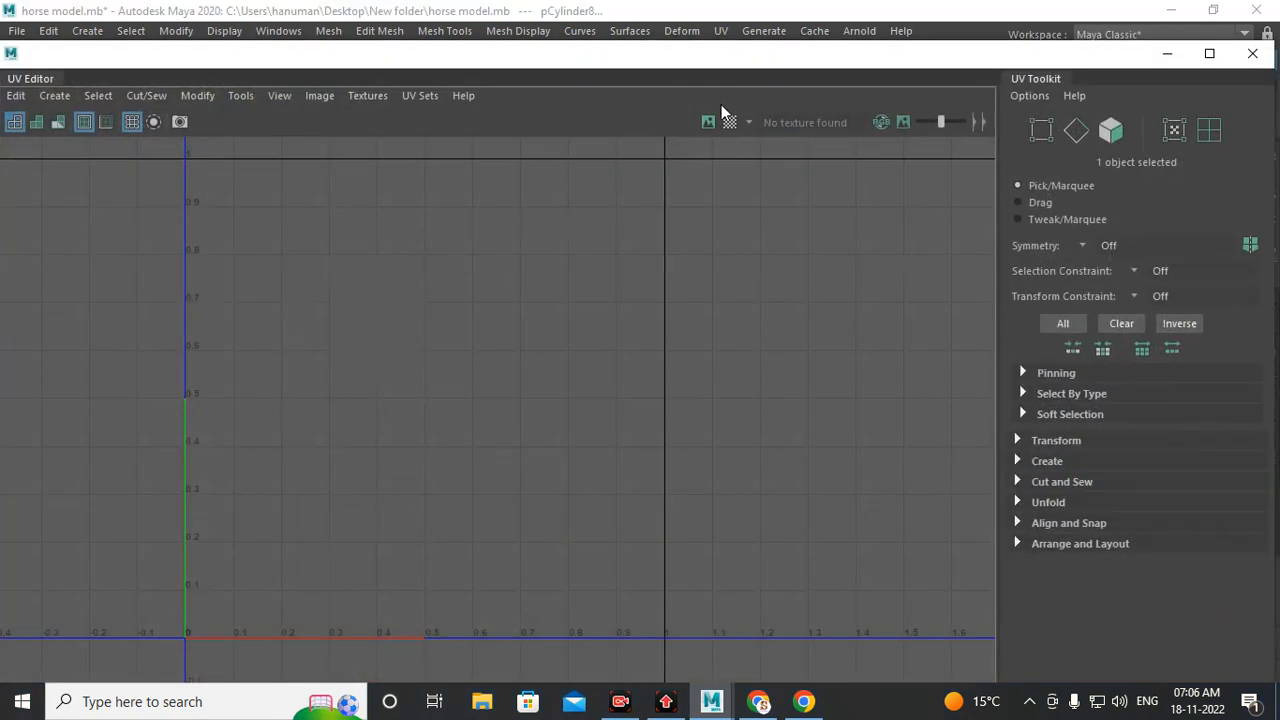
left_click(708, 121)
scroll(648, 430, "down", 2)
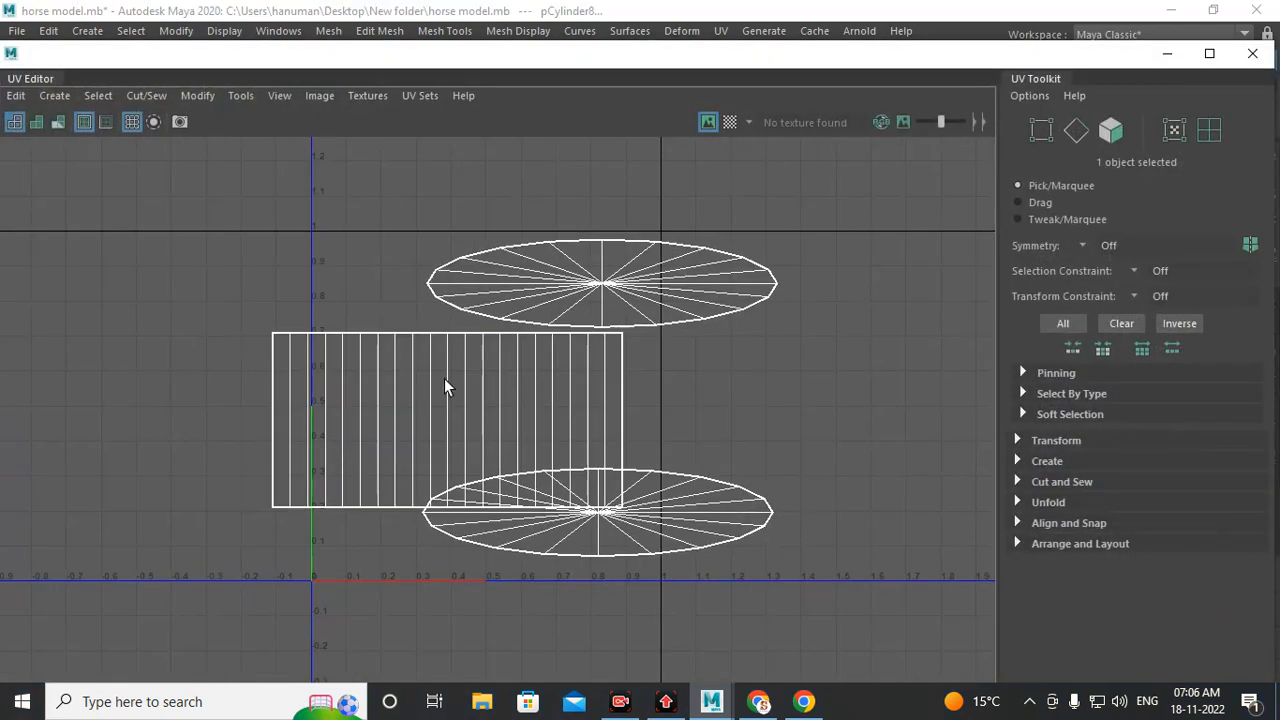
middle_click_drag(481, 409, 477, 411, "alt")
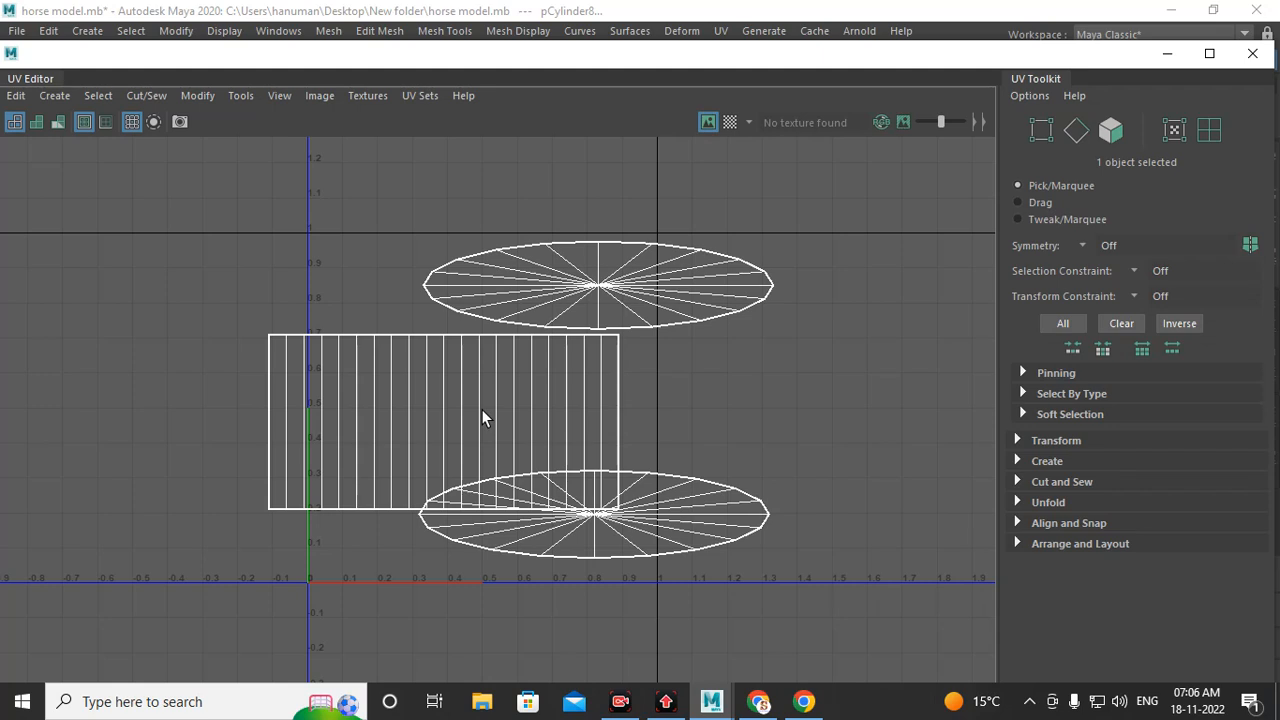
key("ctrl+z")
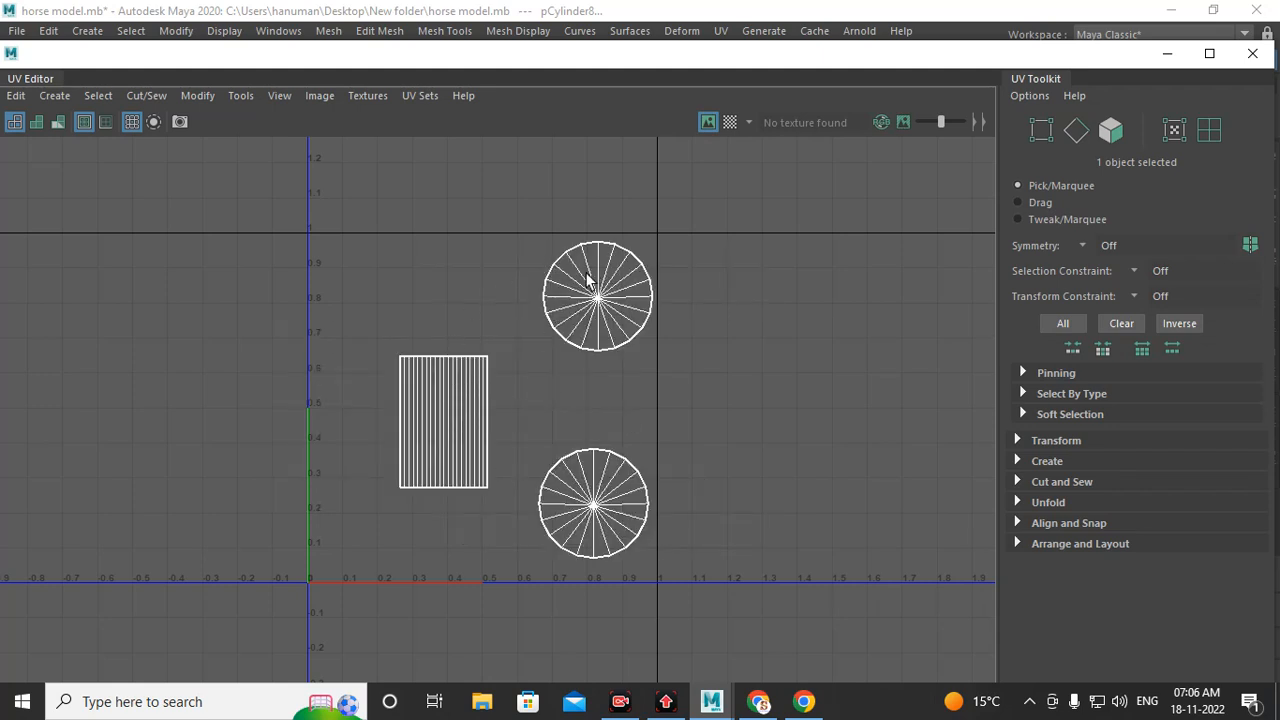
left_click(1165, 54)
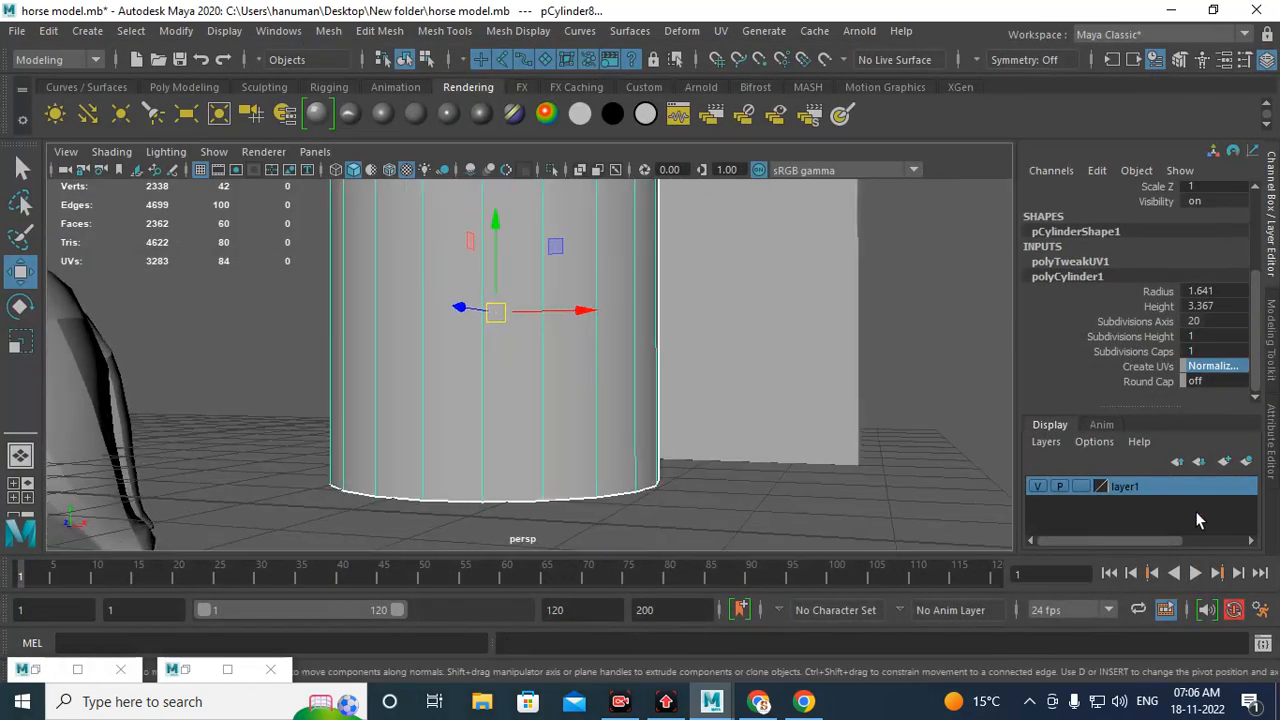
Step: Set polyCylinder1's Create UVs option to Normalization Off
left_click(1219, 366)
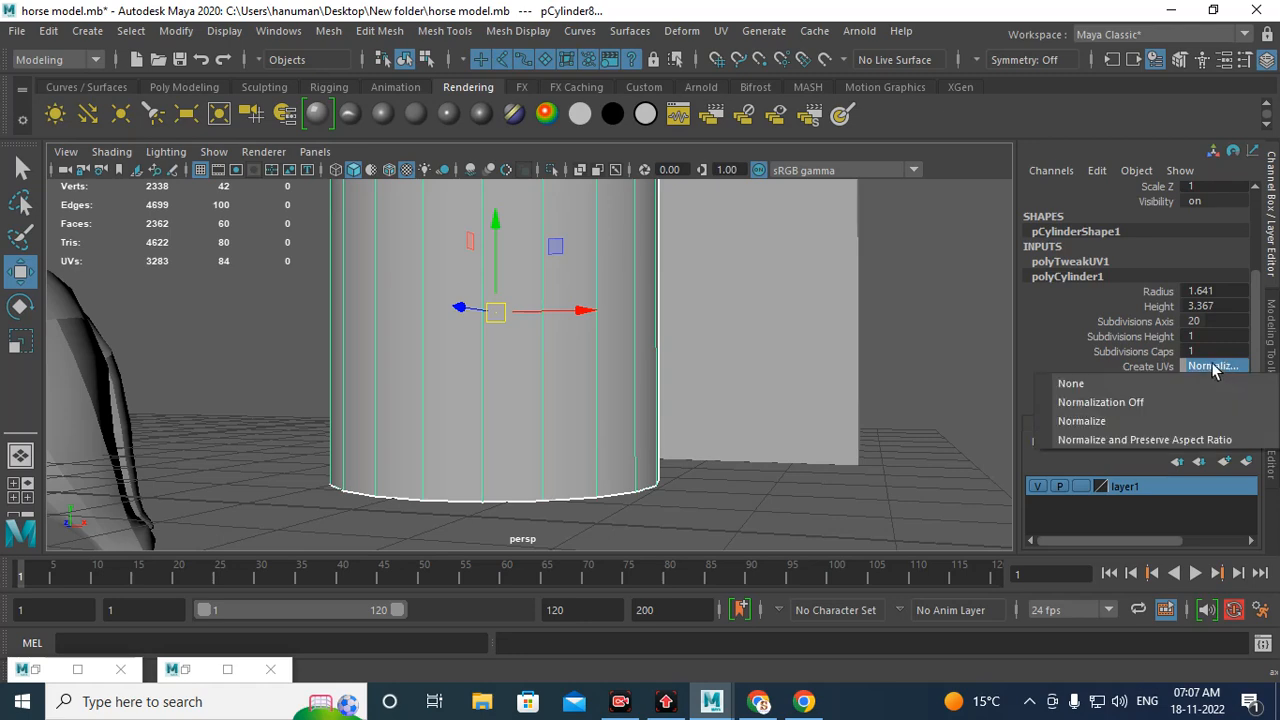
left_click(1109, 402)
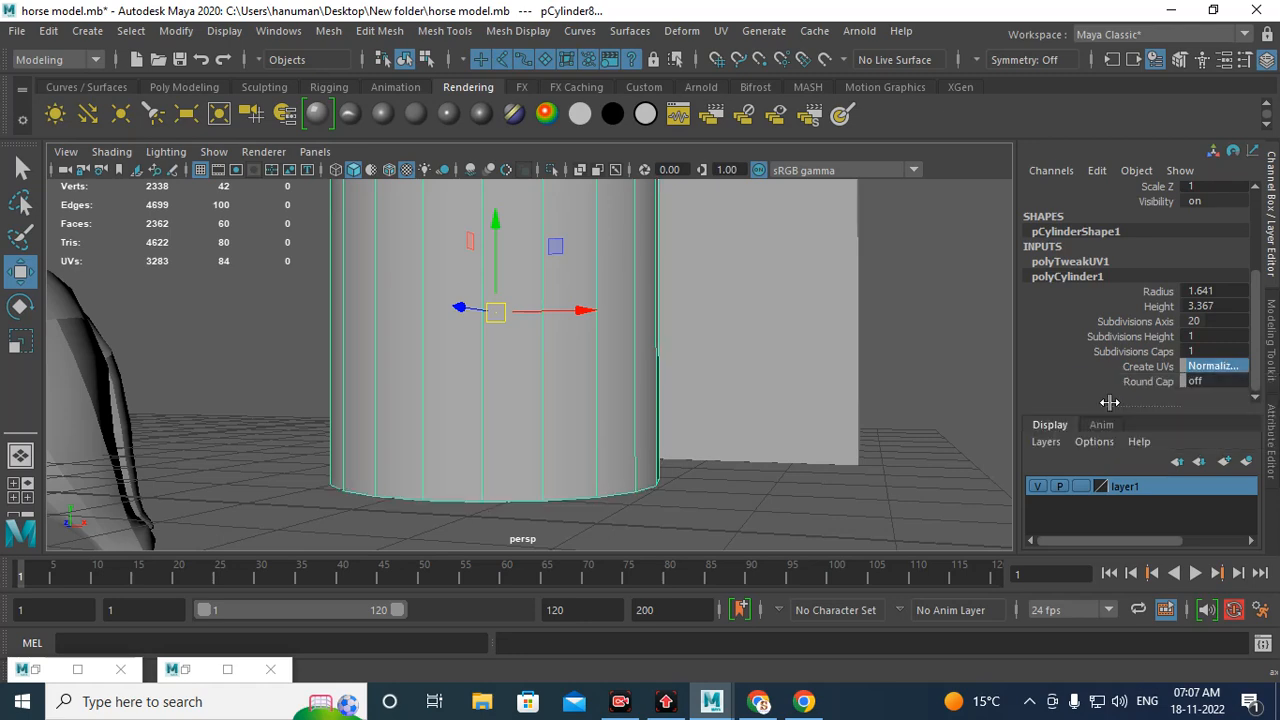
left_click_drag(523, 329, 586, 360, "alt")
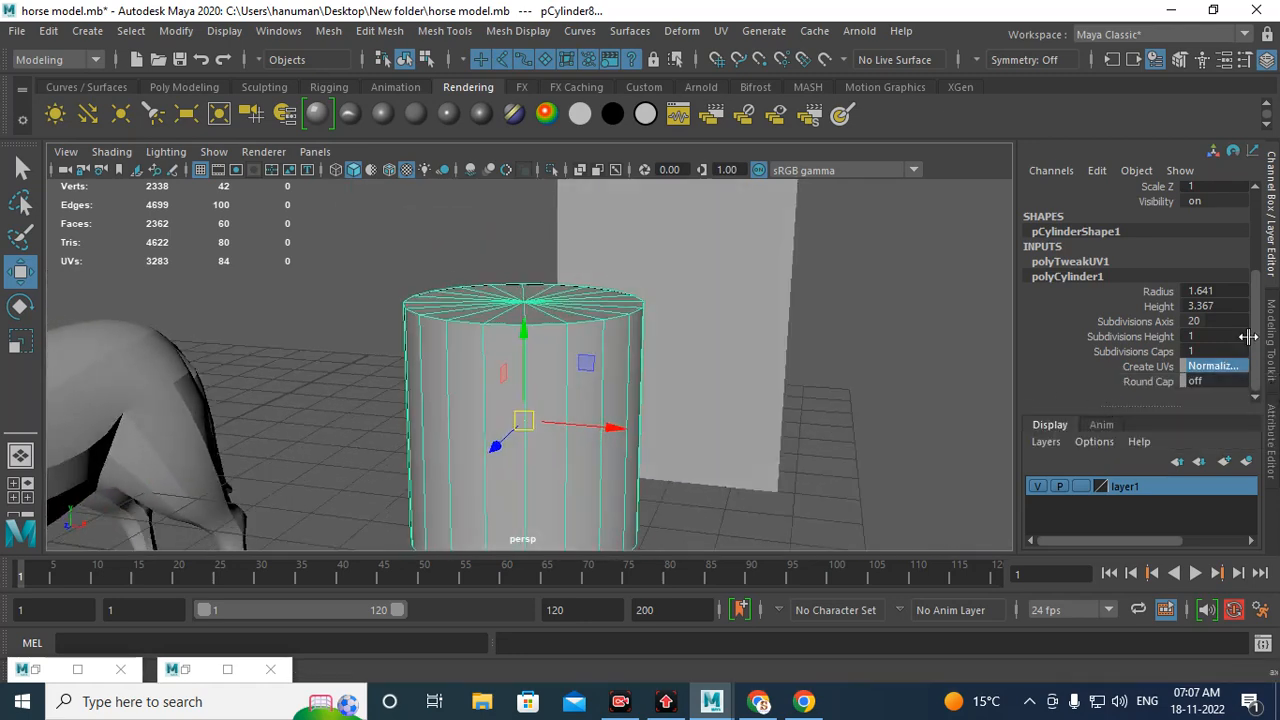
Step: Reopen the UV Editor and move the cylinder's side UV shell to the right, beside the cap shells
left_click(178, 669)
left_click(706, 122)
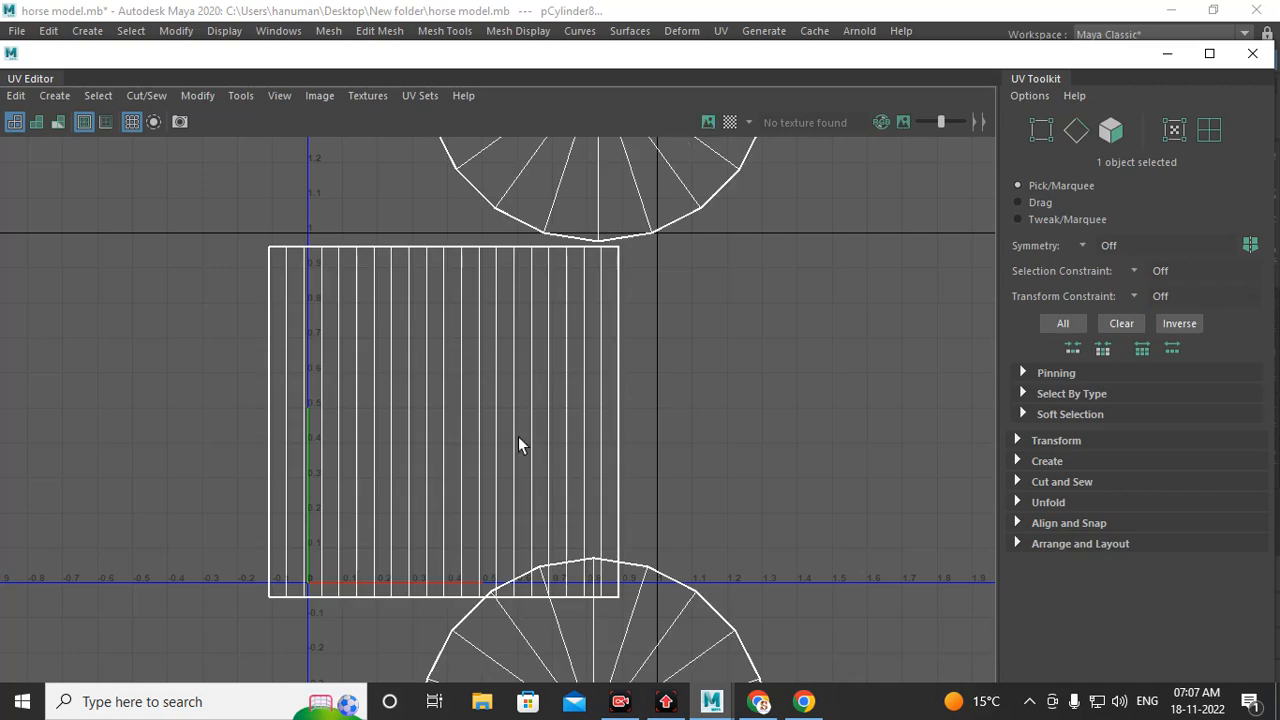
scroll(518, 436, "down", 3)
scroll(534, 346, "down", 3)
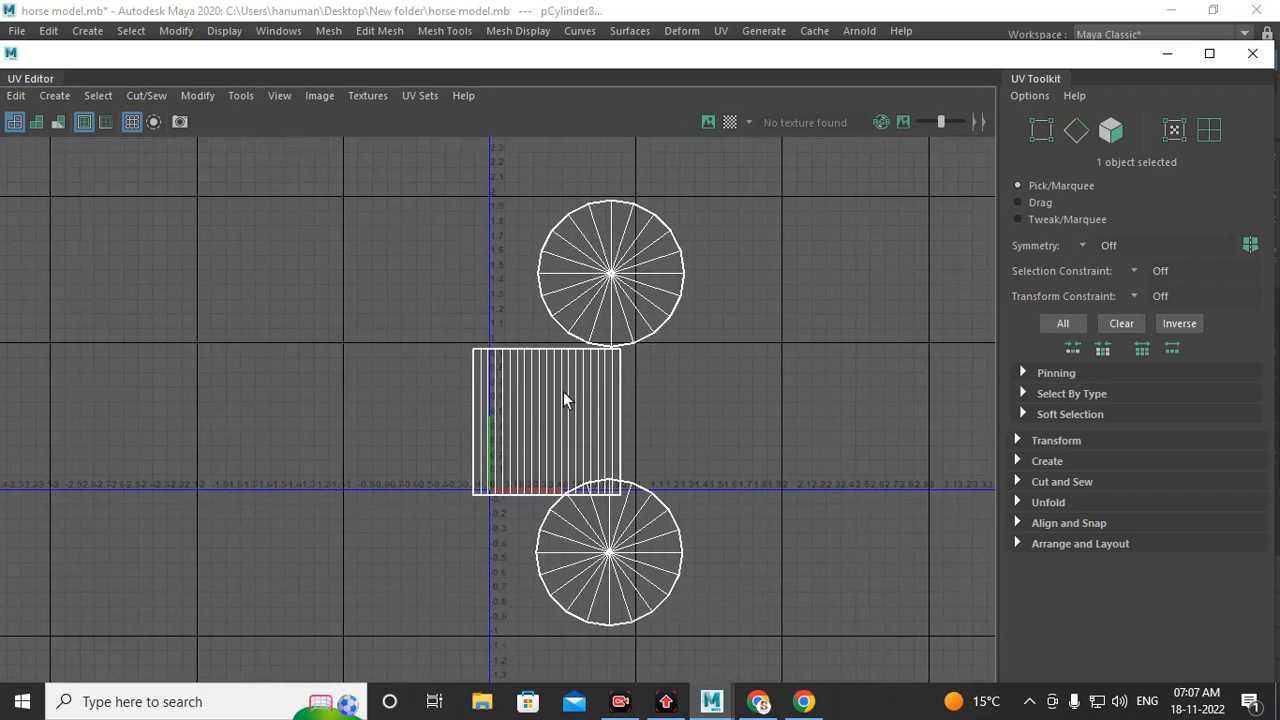
right_click_drag(563, 391, 603, 414)
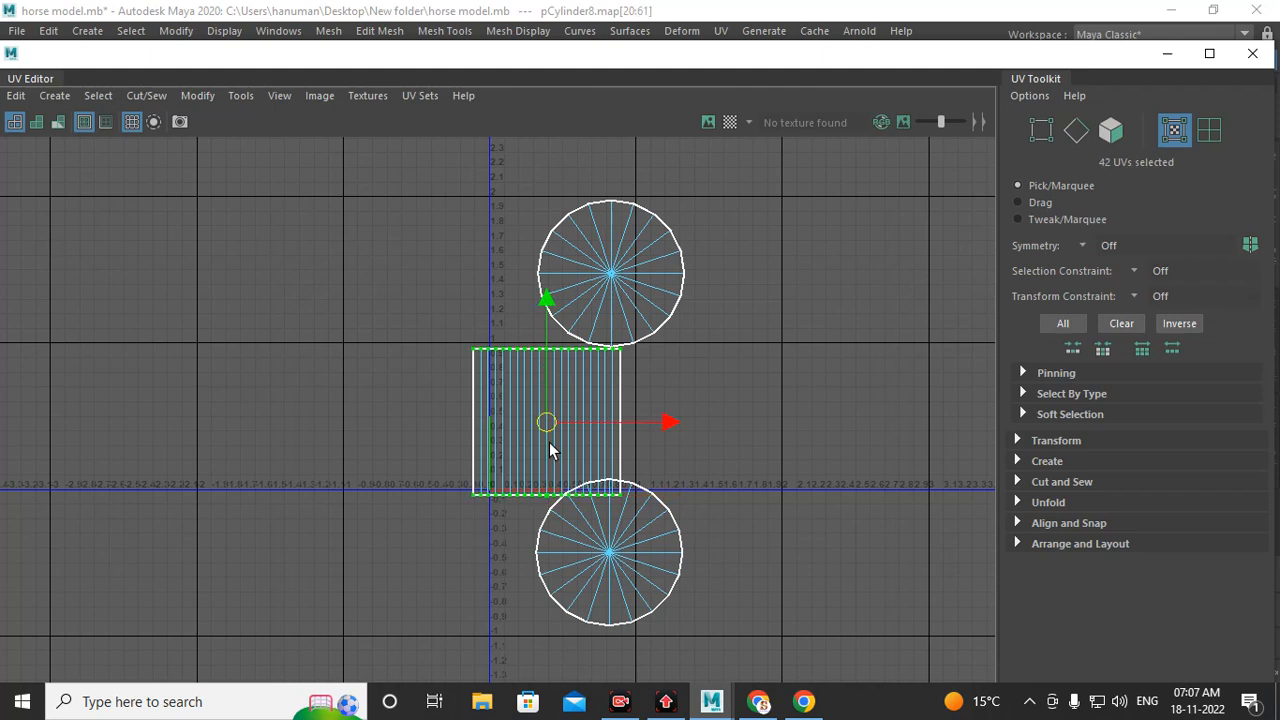
left_click_drag(546, 423, 713, 425)
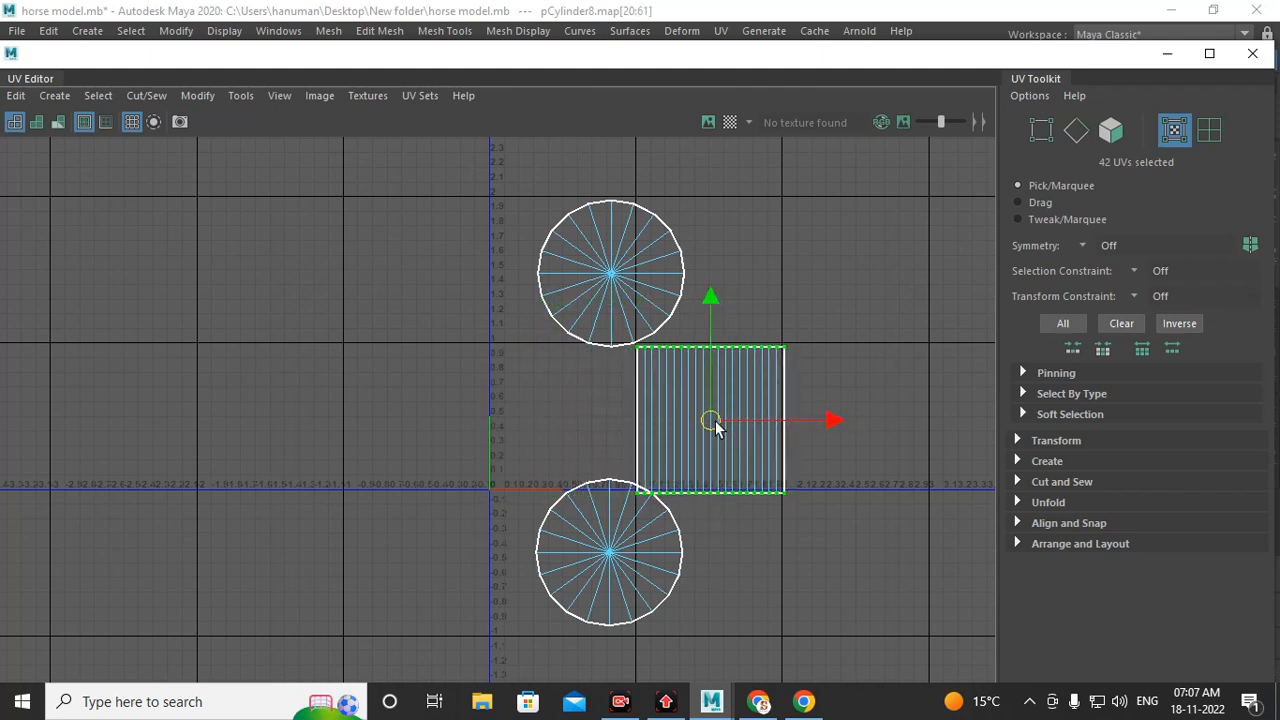
Step: Move the two cap UV shells beside the side shell, one on each side, forming a horizontal row
scroll(714, 424, "up", 1)
left_click(594, 294)
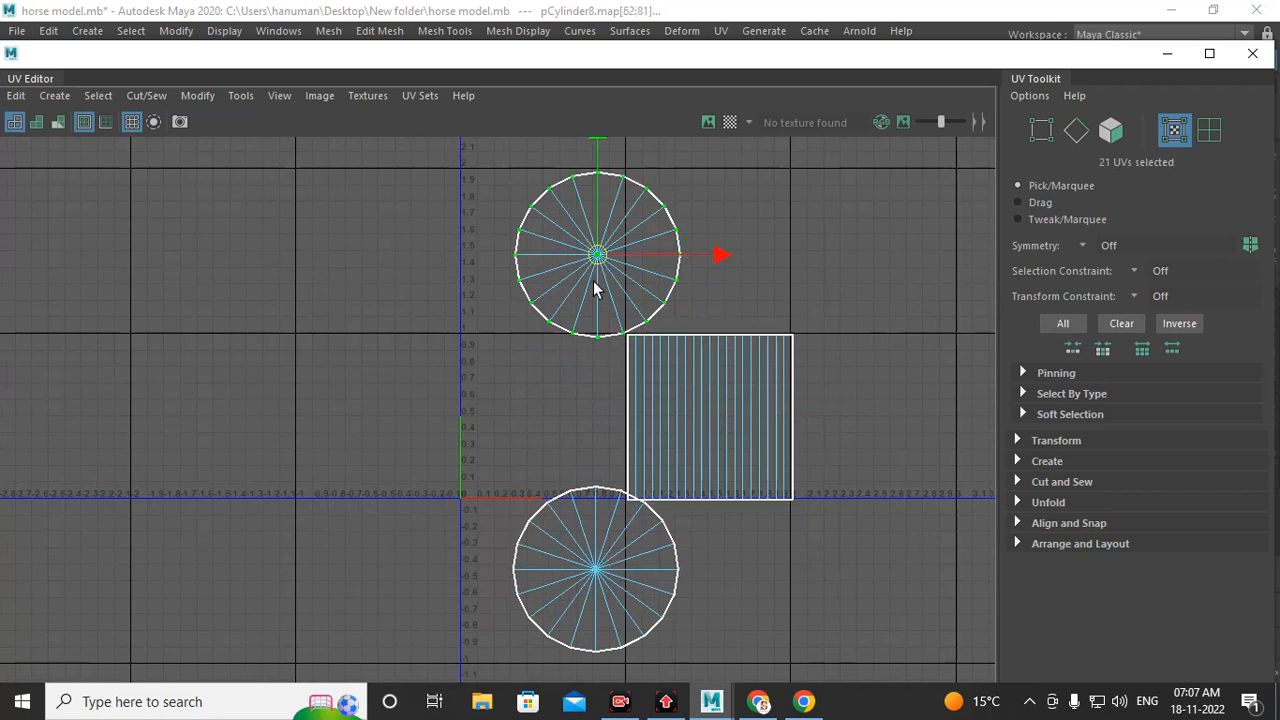
left_click_drag(597, 255, 547, 417)
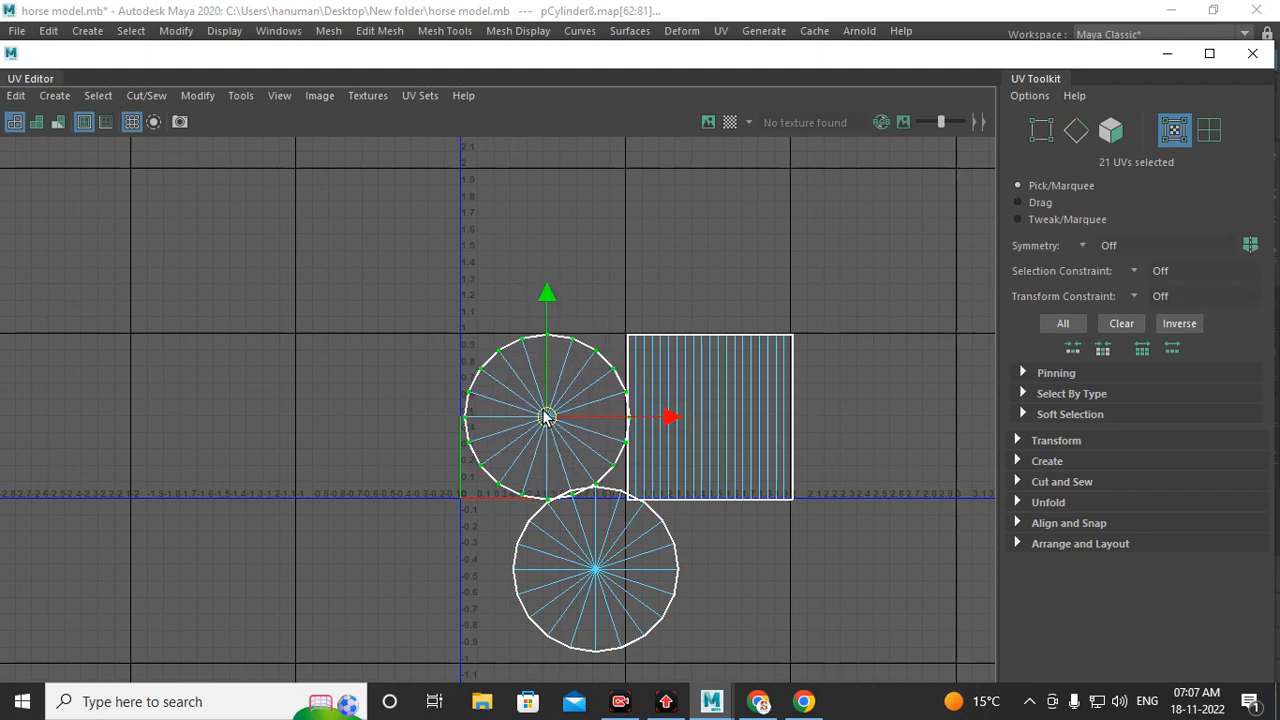
left_click(613, 503)
left_click_drag(599, 572, 880, 421)
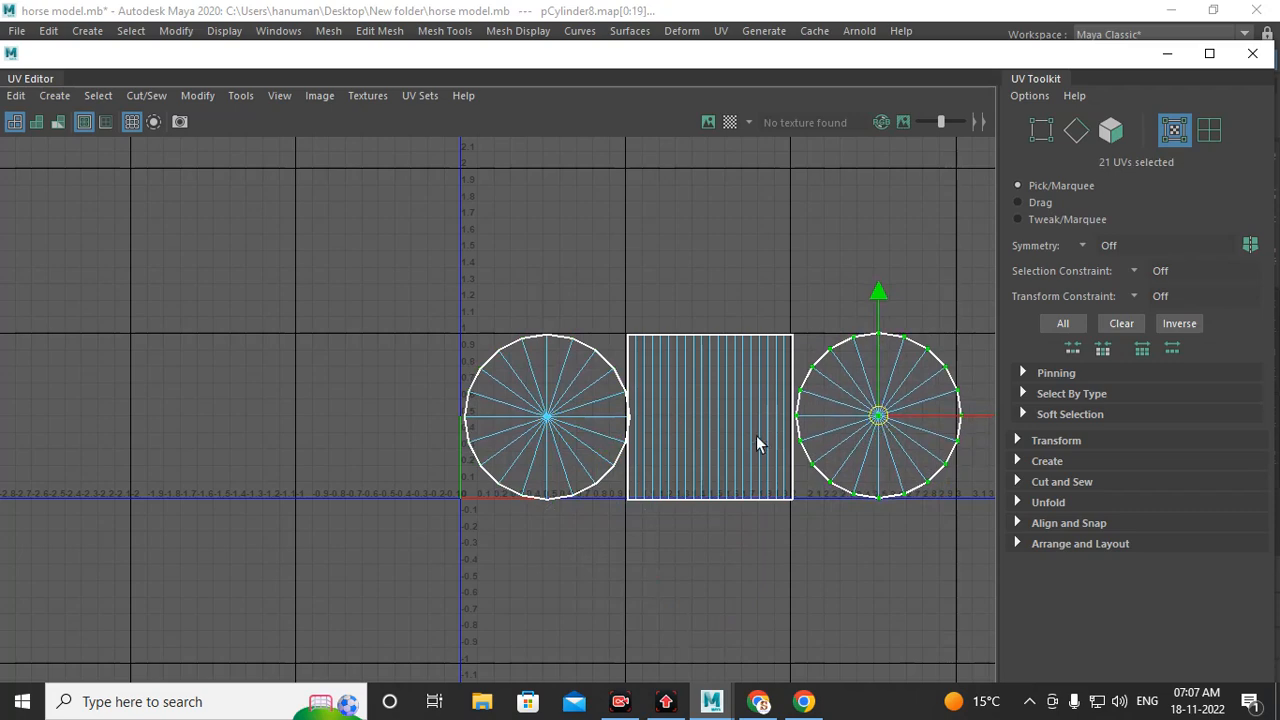
Step: Minimize the UV Editor
right_click_drag(596, 447, 701, 593, "alt")
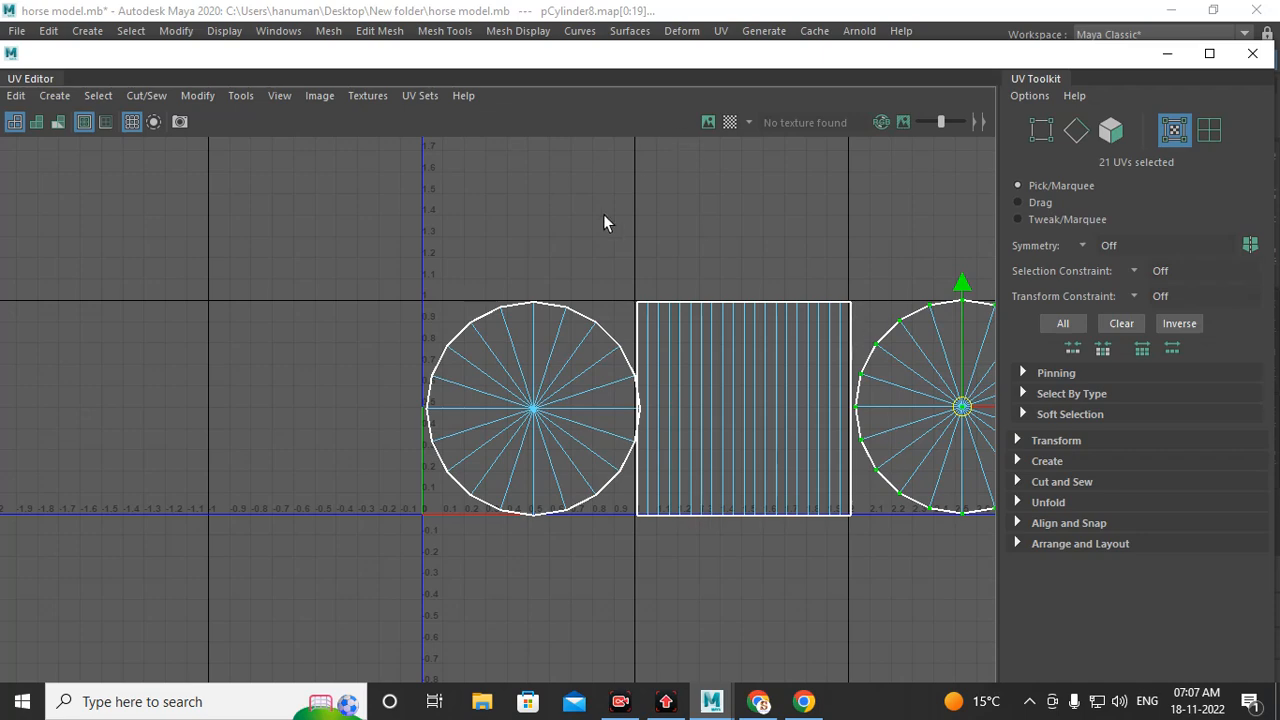
left_click(1161, 53)
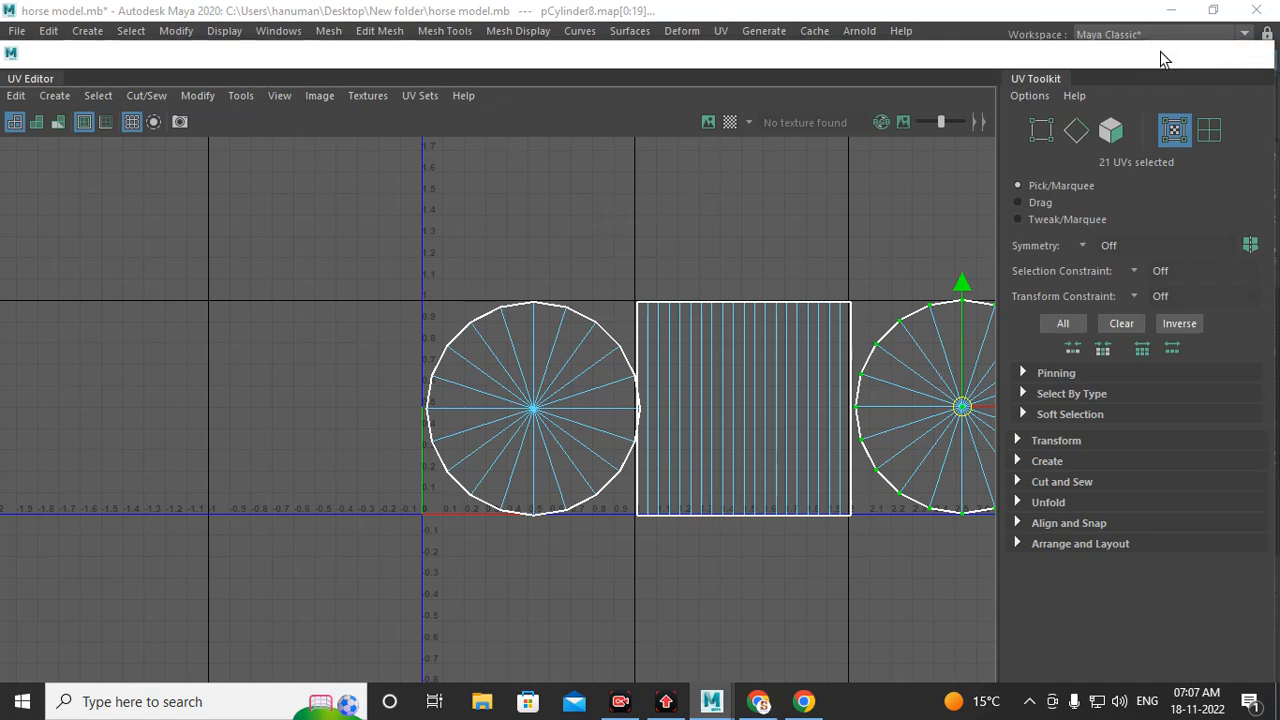
Step: Select the polyCylinder1 input of the cylinder and change its Create UVs normalization option
right_click_drag(569, 334, 646, 160)
scroll(1060, 365, "down", 1)
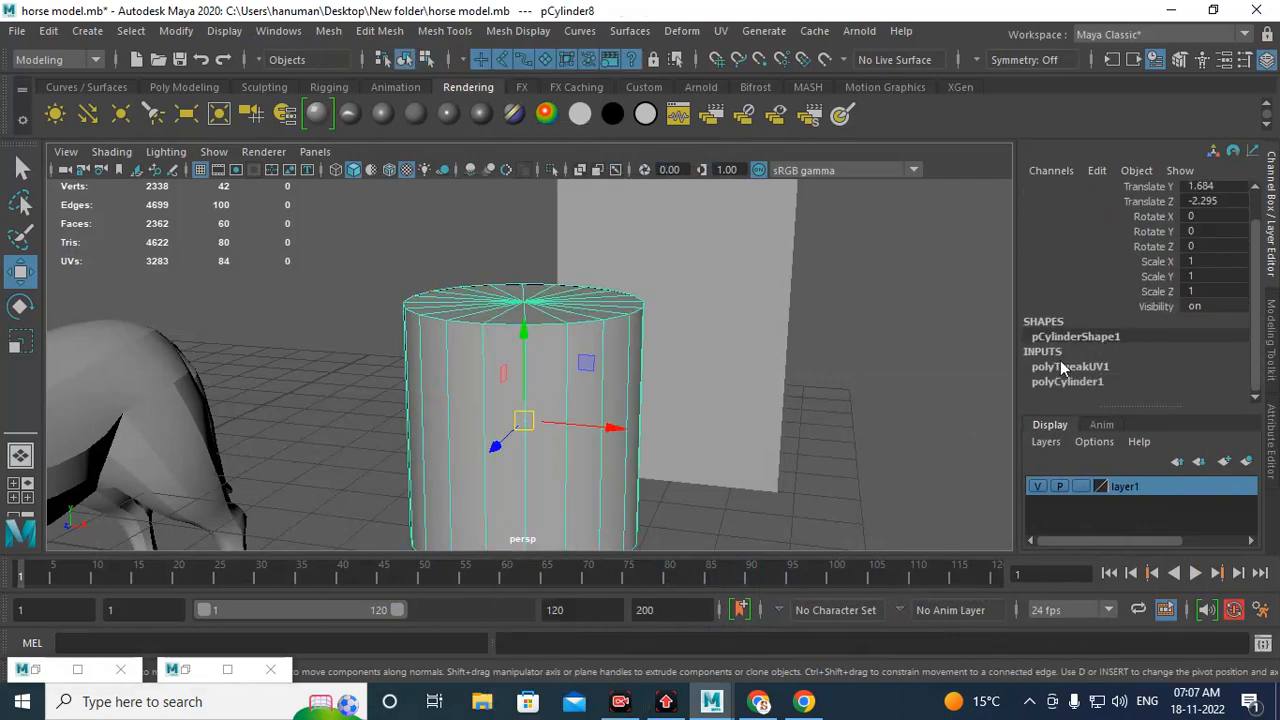
left_click(1076, 386)
scroll(1110, 360, "down", 1)
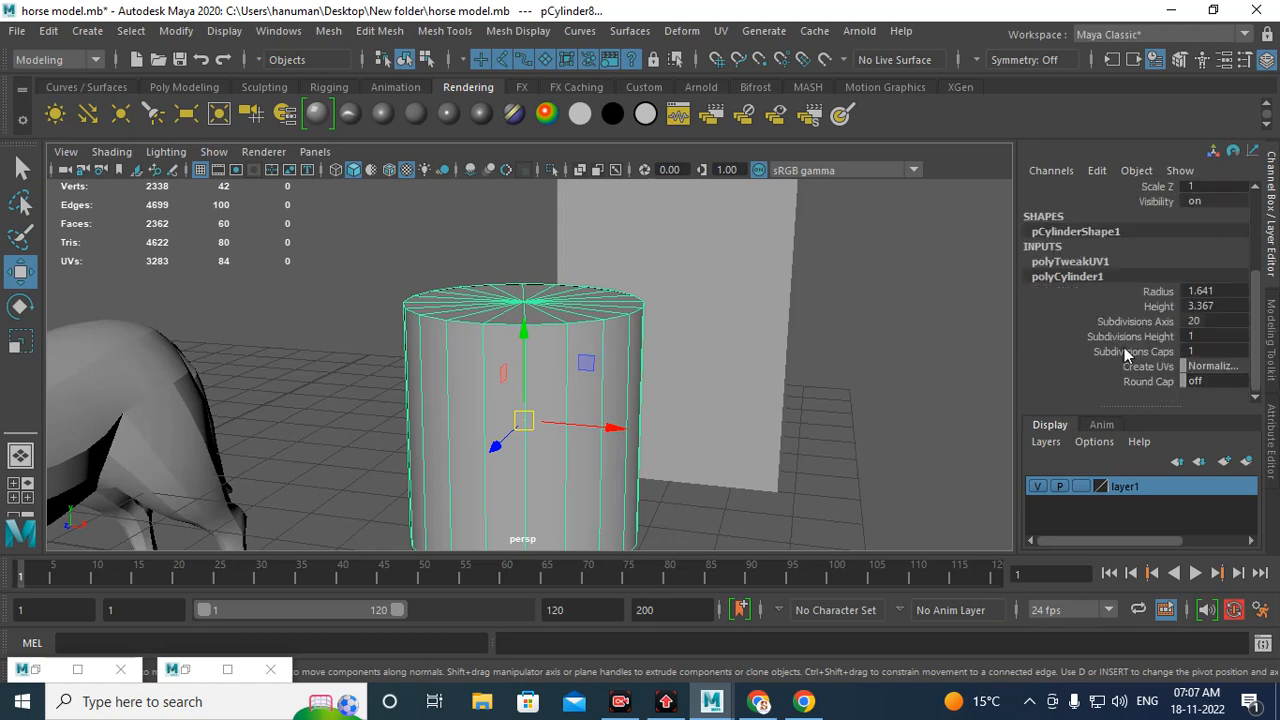
left_click(1212, 367)
left_click(1212, 367)
left_click(1160, 442)
right_click_drag(470, 340, 550, 139)
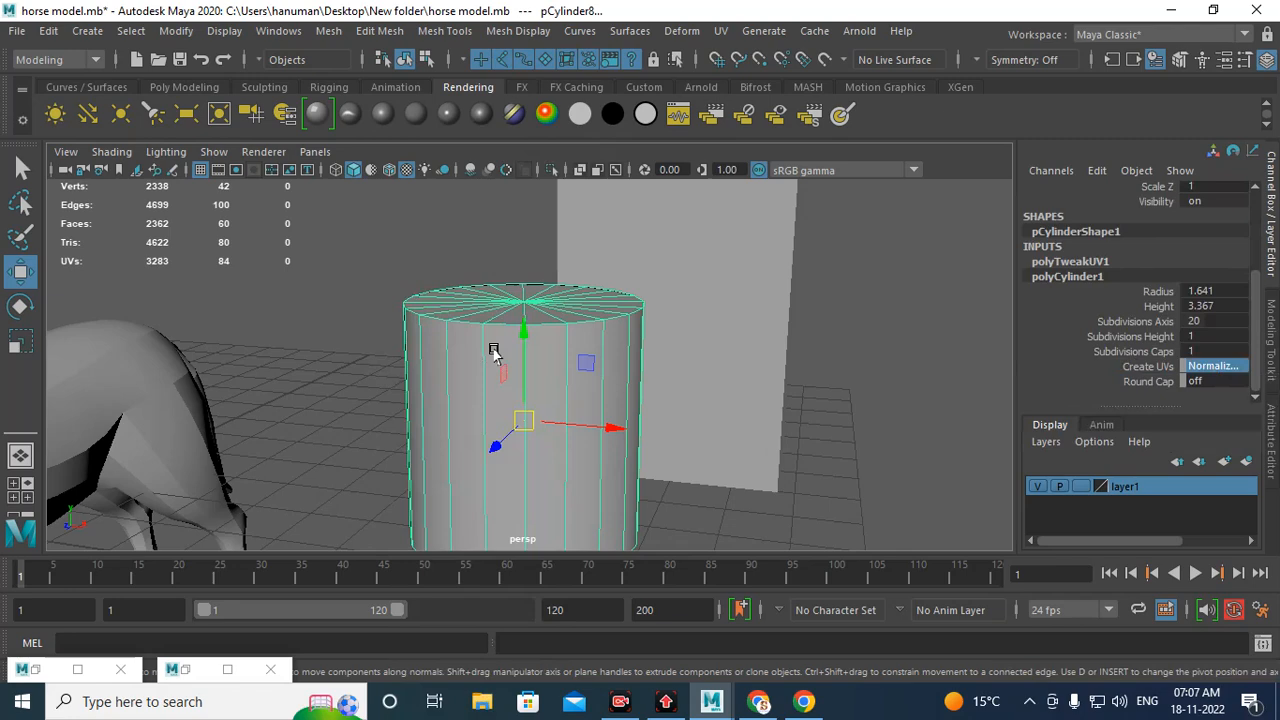
Step: Reopen the UV Editor, display the cylinder's UVs and examine the resulting shells by selecting them
left_click(186, 670)
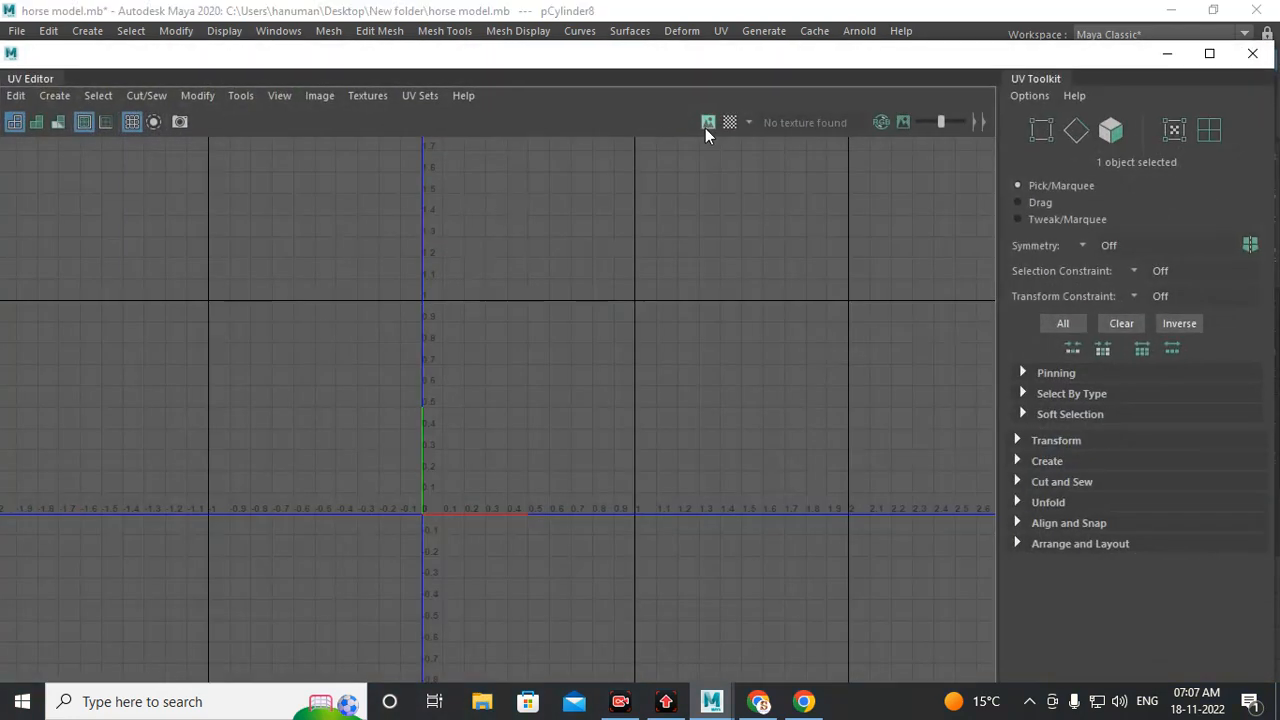
left_click(707, 123)
scroll(566, 479, "up", 2)
middle_click_drag(652, 474, 518, 357, "alt")
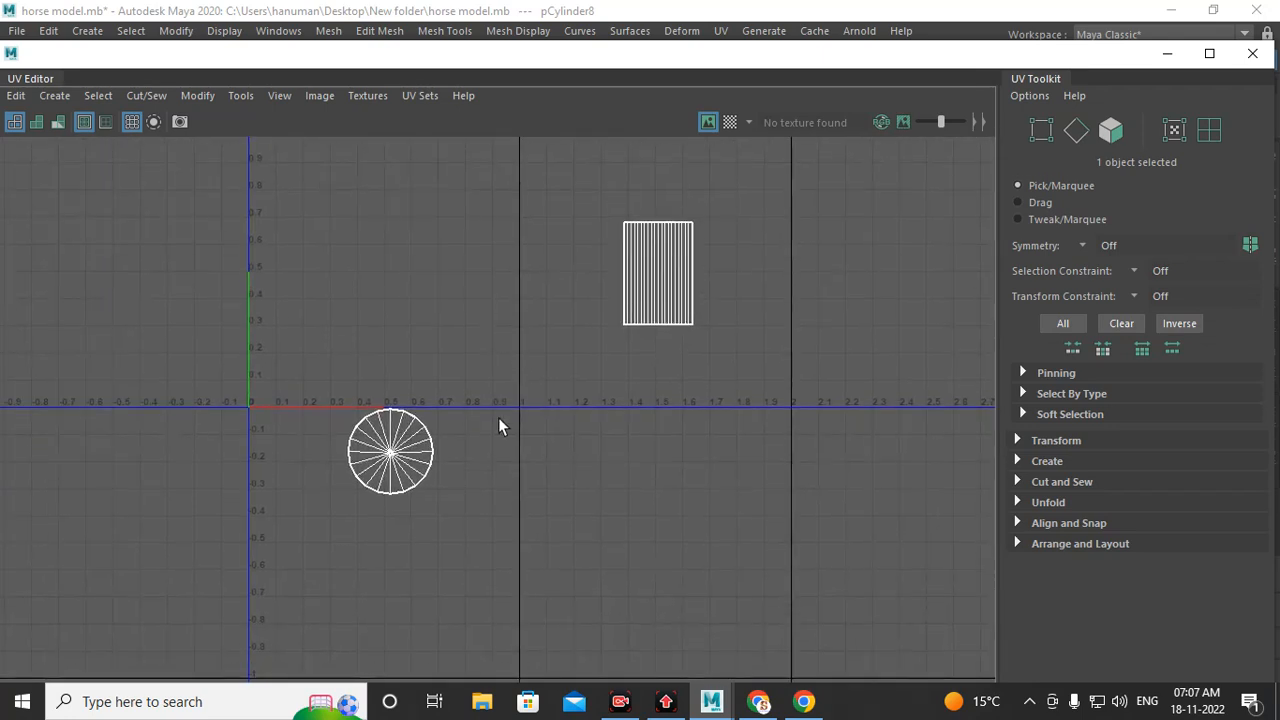
middle_click_drag(397, 465, 564, 541, "alt")
right_click_drag(548, 442, 664, 440)
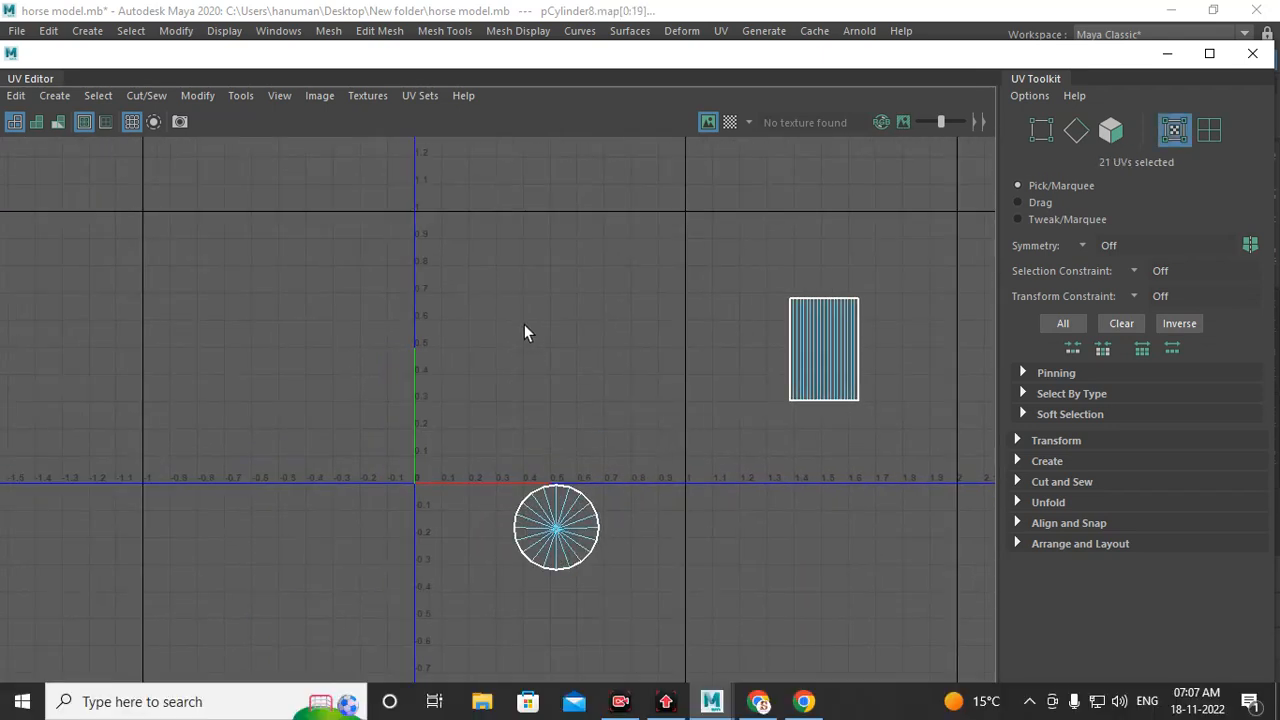
middle_click_drag(526, 324, 574, 374, "alt")
right_click_drag(474, 490, 600, 615, "alt")
middle_click_drag(520, 530, 471, 535, "alt")
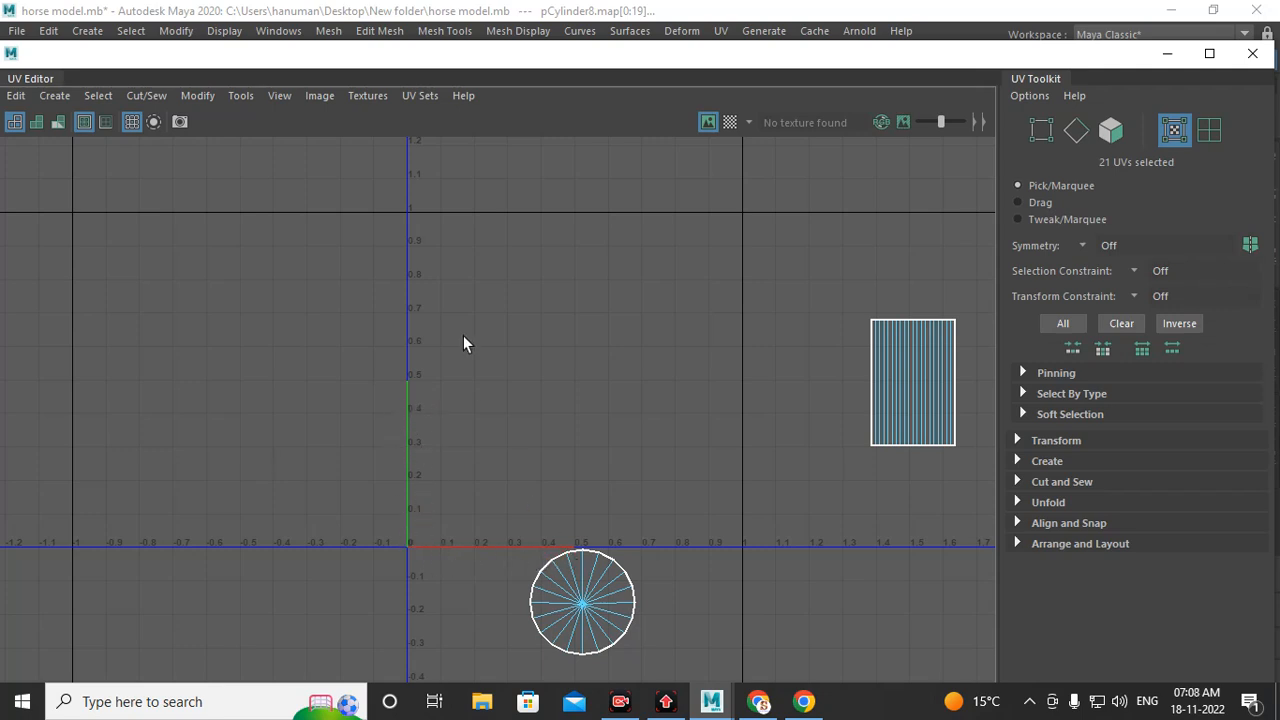
left_click_drag(402, 210, 750, 555)
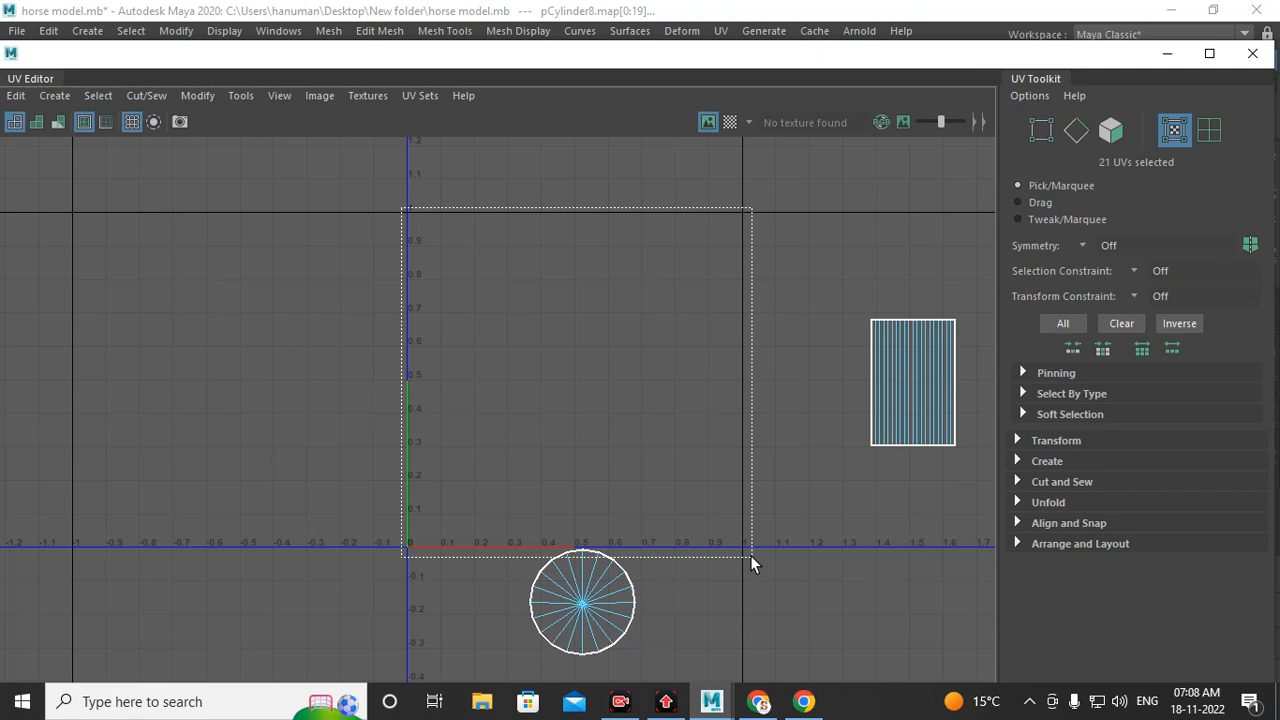
left_click_drag(751, 558, 754, 550)
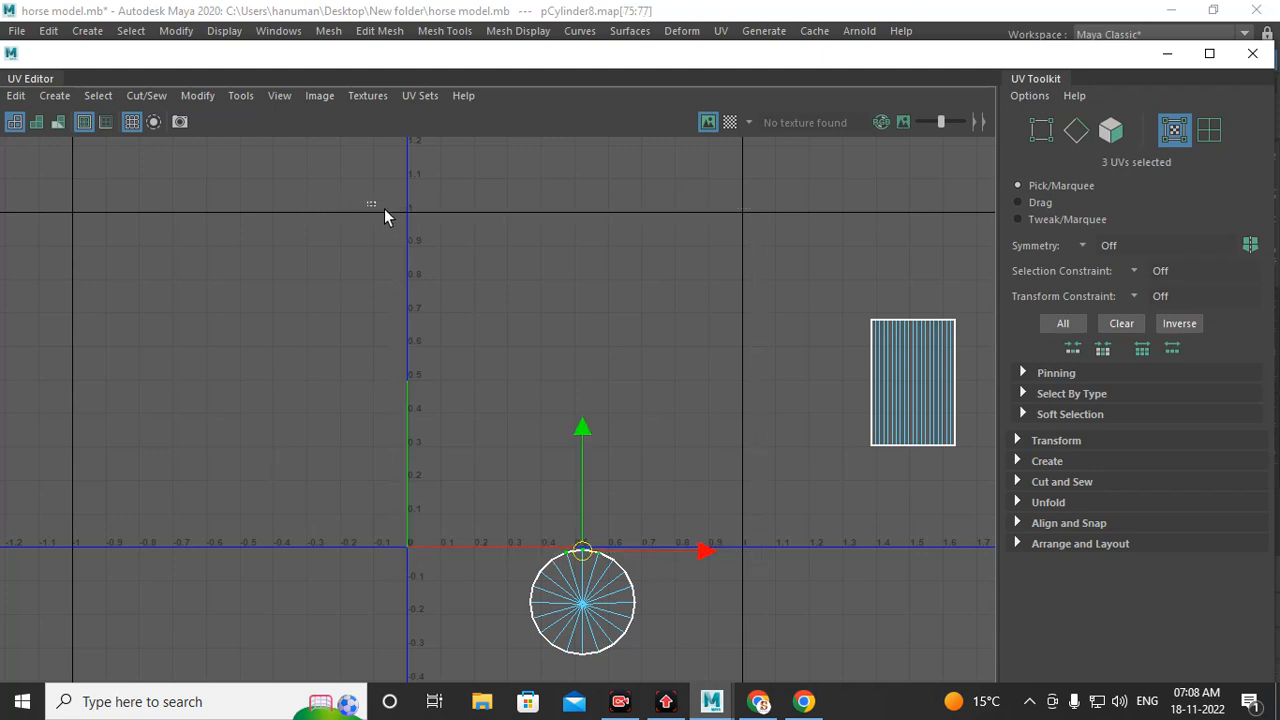
left_click_drag(368, 202, 756, 558)
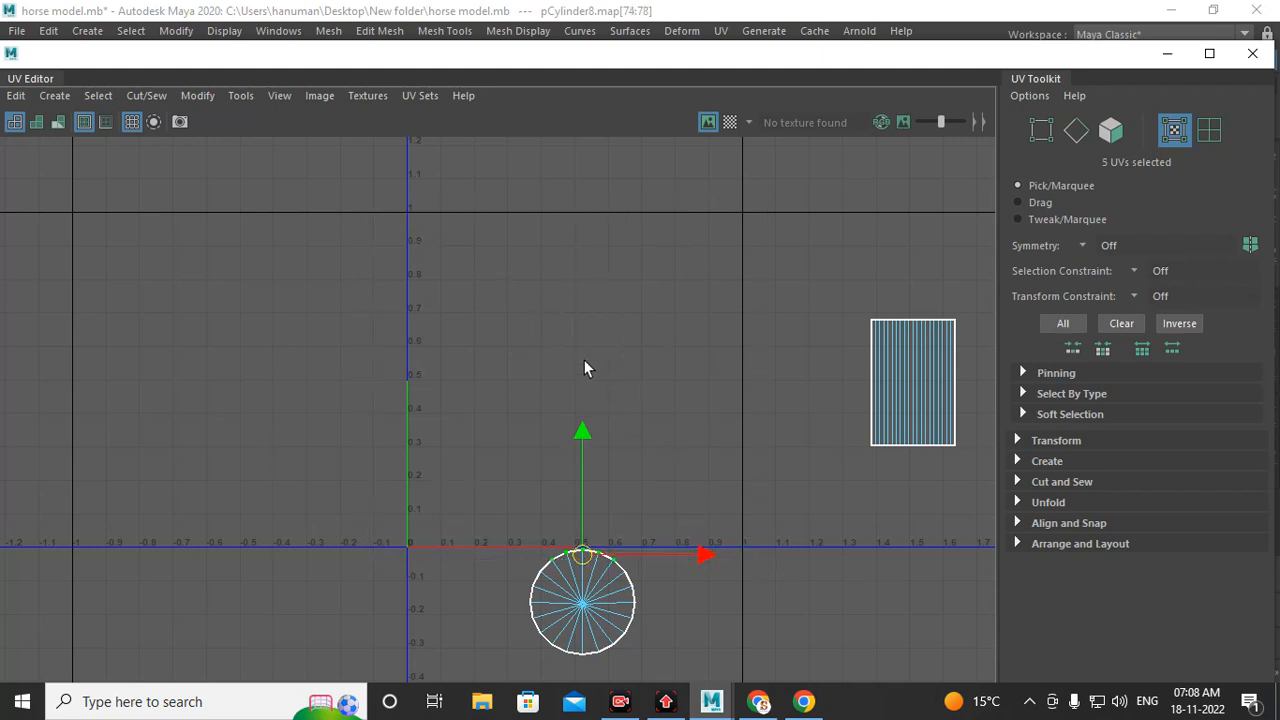
Step: Zoom out to survey all of the cylinder's UV shells, then minimize the UV Editor
scroll(584, 368, "down", 3)
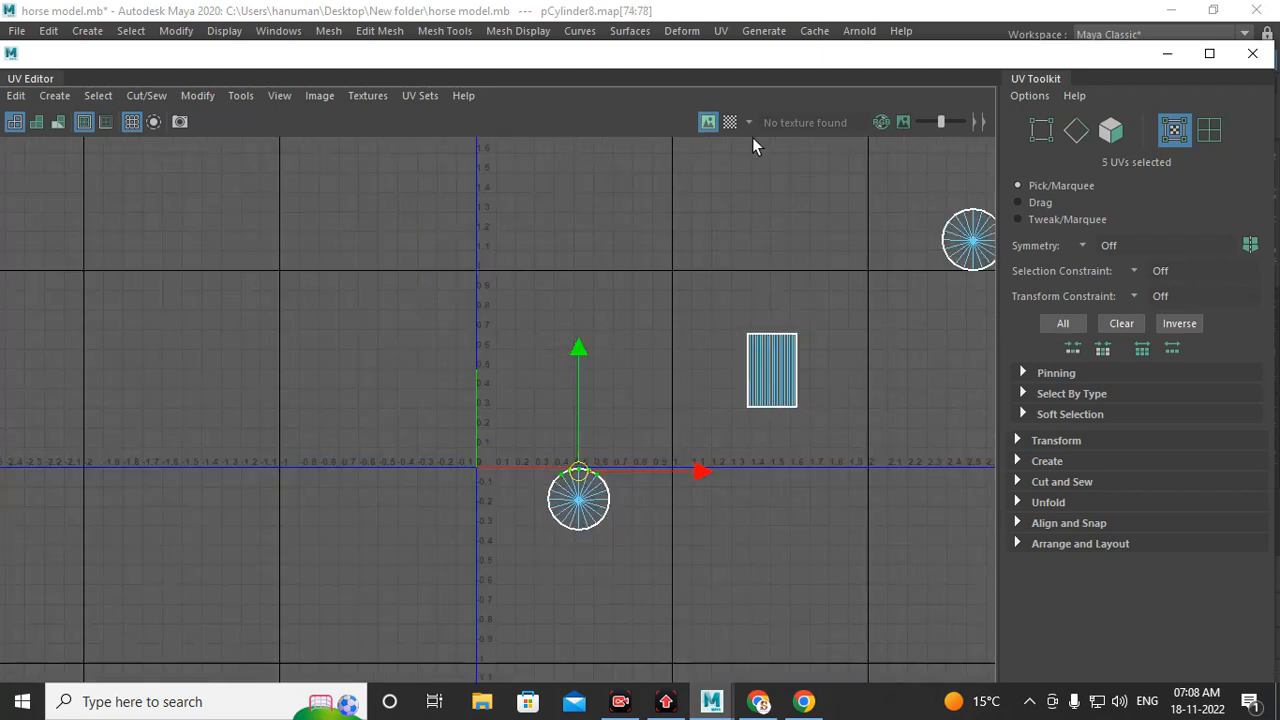
scroll(518, 372, "down", 3)
middle_click_drag(668, 330, 614, 408, "alt")
scroll(614, 408, "up", 2)
middle_click_drag(707, 465, 690, 457, "alt")
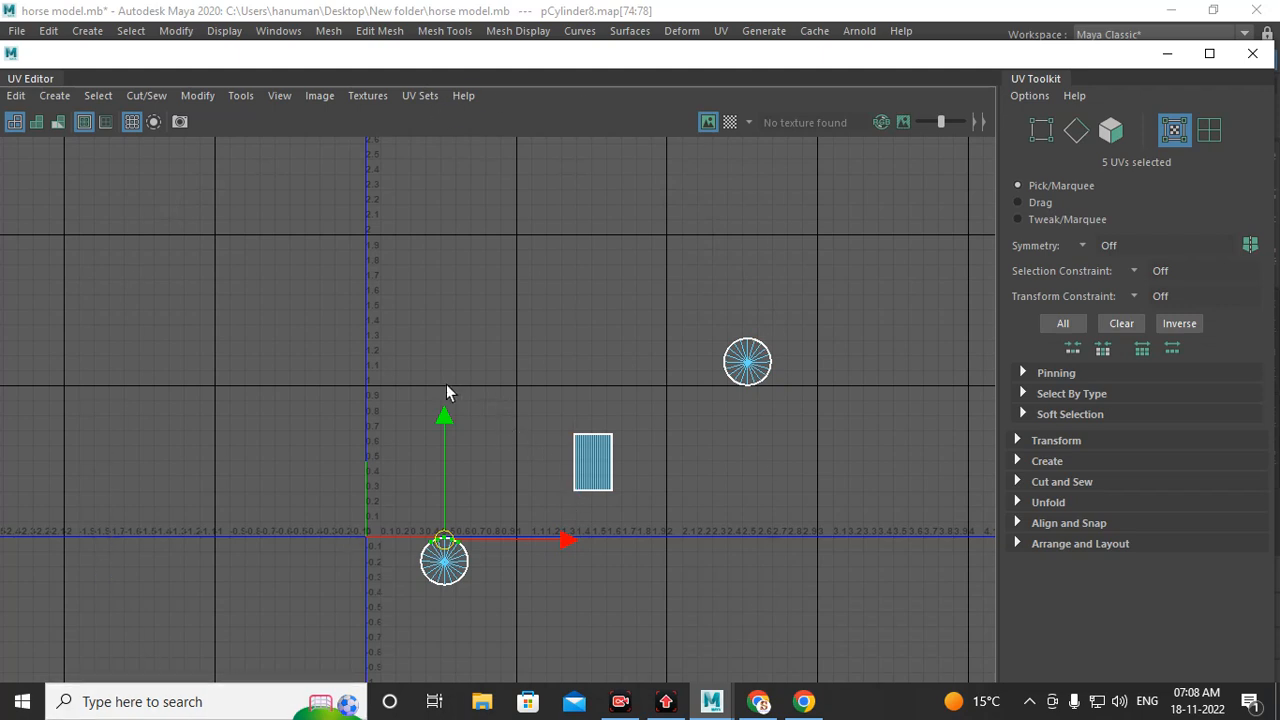
left_click_drag(406, 432, 538, 551)
left_click_drag(349, 385, 528, 553)
left_click(660, 579)
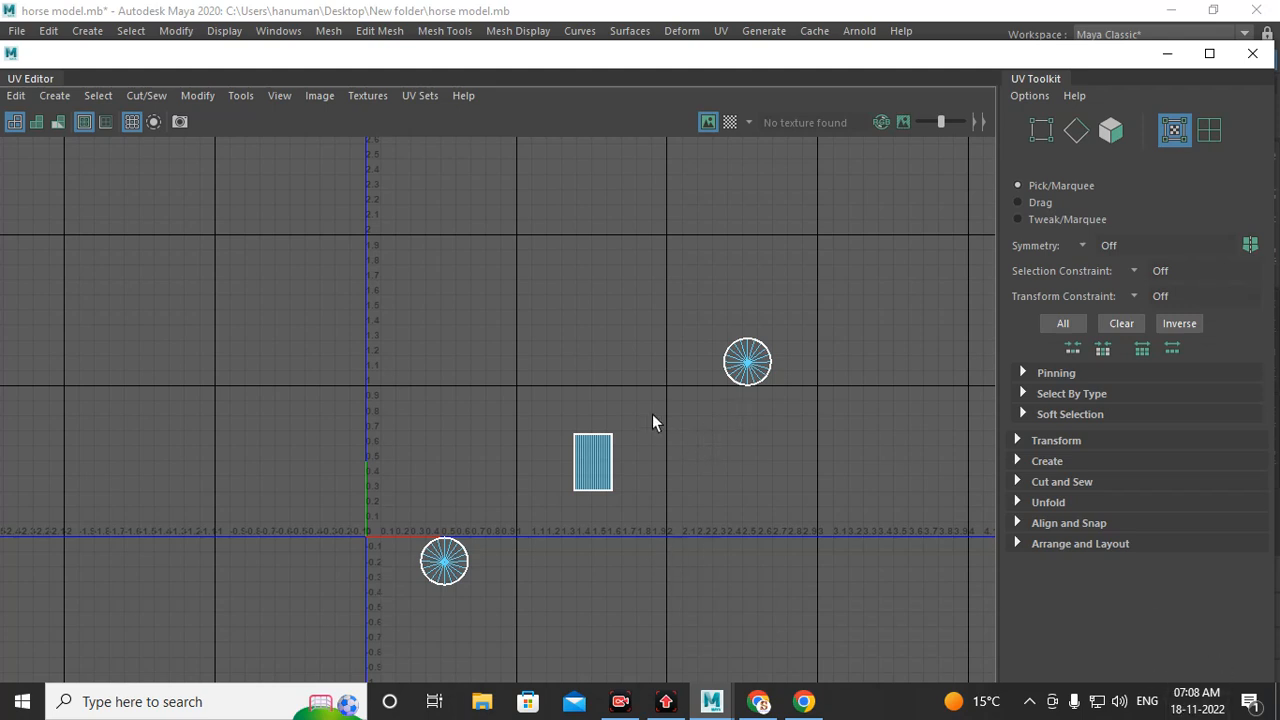
scroll(652, 416, "up", 2)
middle_click_drag(692, 474, 752, 406, "alt")
scroll(585, 458, "up", 2)
middle_click_drag(496, 409, 537, 483, "alt")
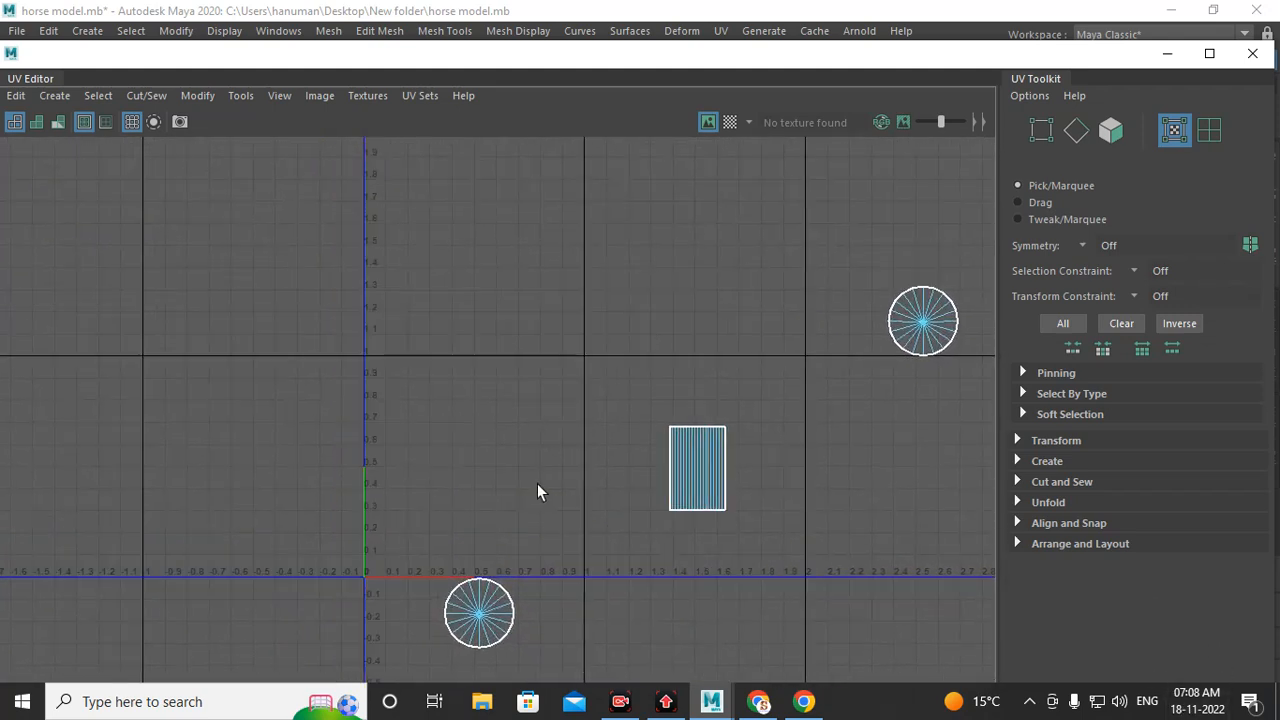
scroll(619, 480, "up", 1)
middle_click_drag(713, 406, 685, 372, "alt")
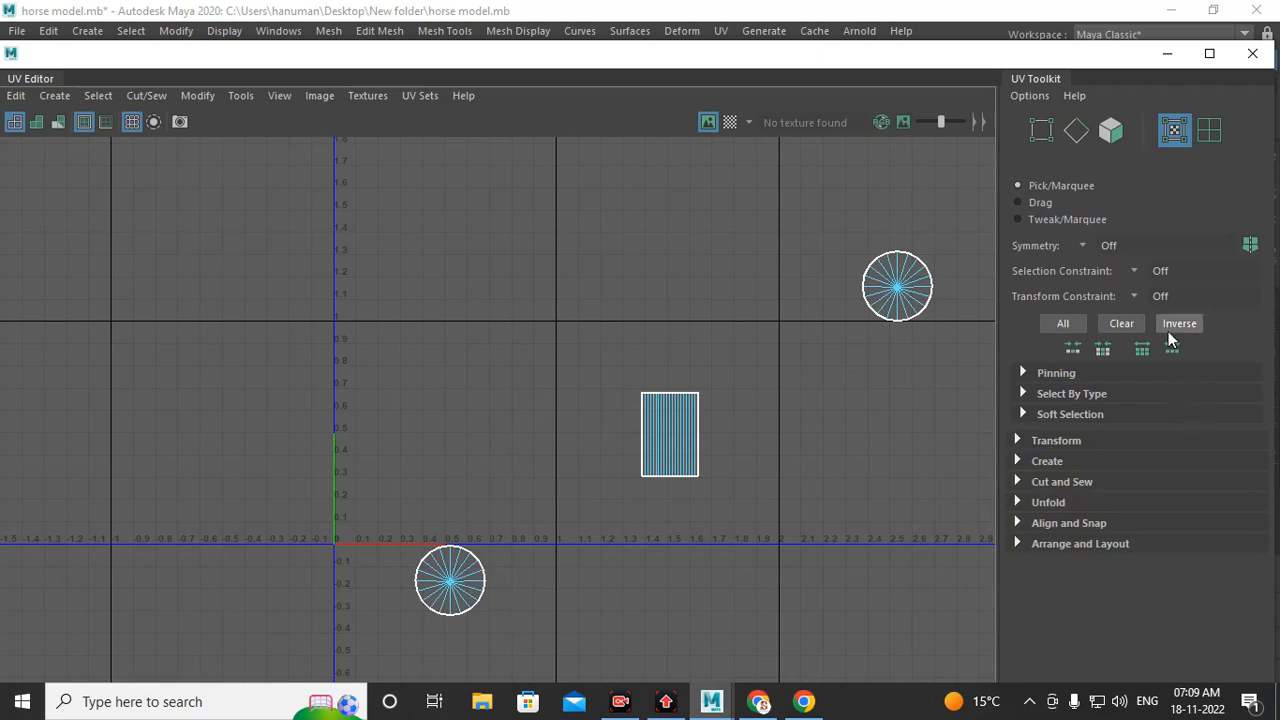
left_click(1168, 55)
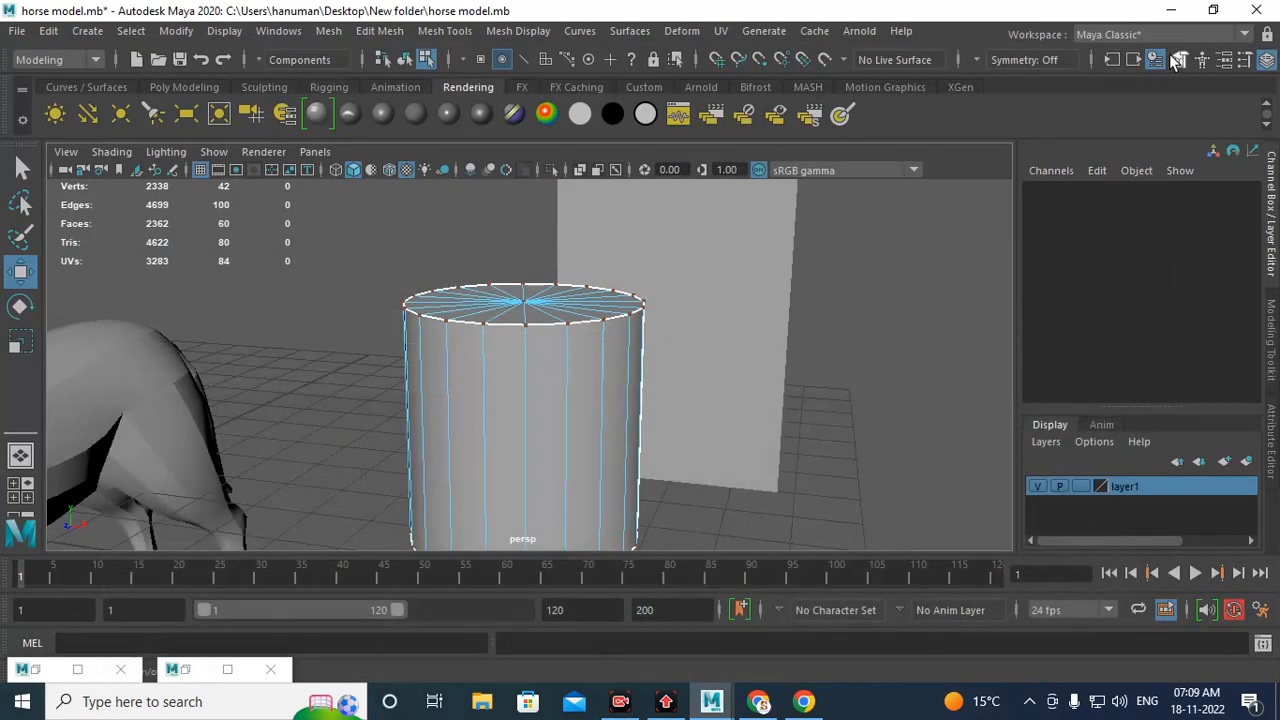
Step: Navigate the viewport around the scene to inspect the horse model and its head
scroll(717, 393, "down", 8)
left_click_drag(526, 349, 533, 401, "alt")
scroll(528, 400, "up", 6)
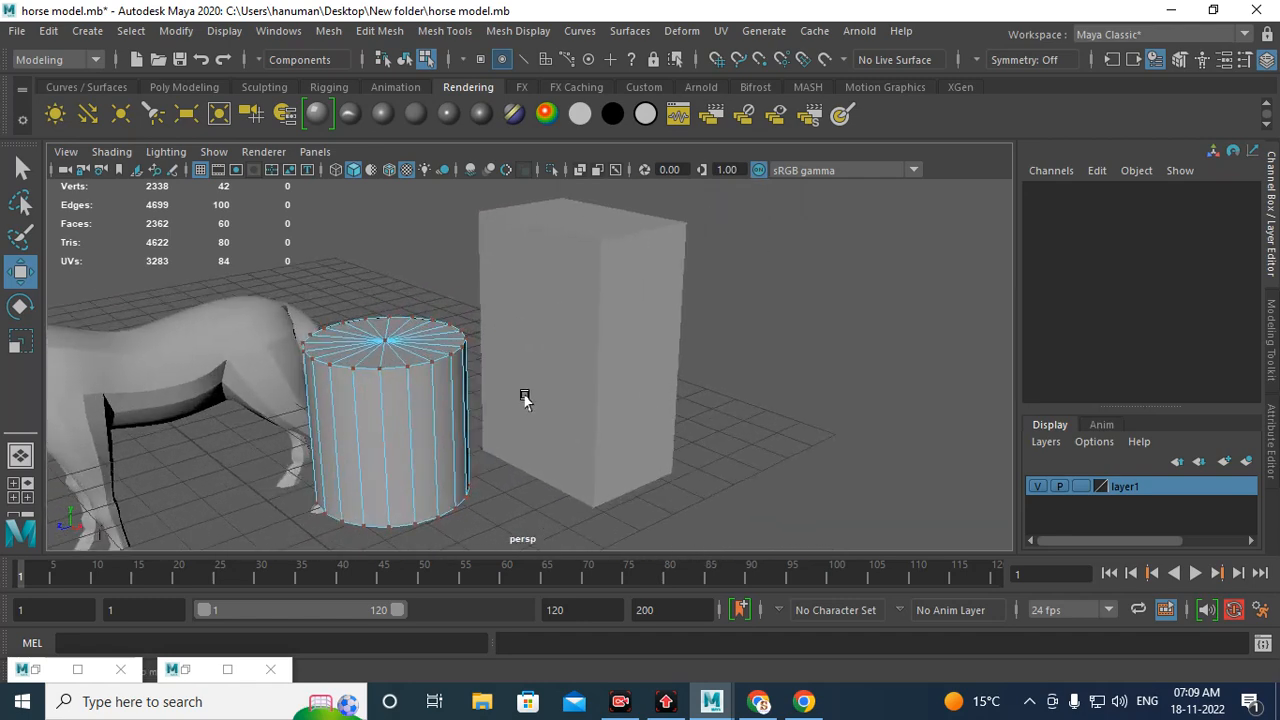
middle_click_drag(526, 400, 680, 357, "alt")
left_click_drag(680, 357, 680, 366, "alt")
middle_click_drag(680, 366, 538, 377, "alt")
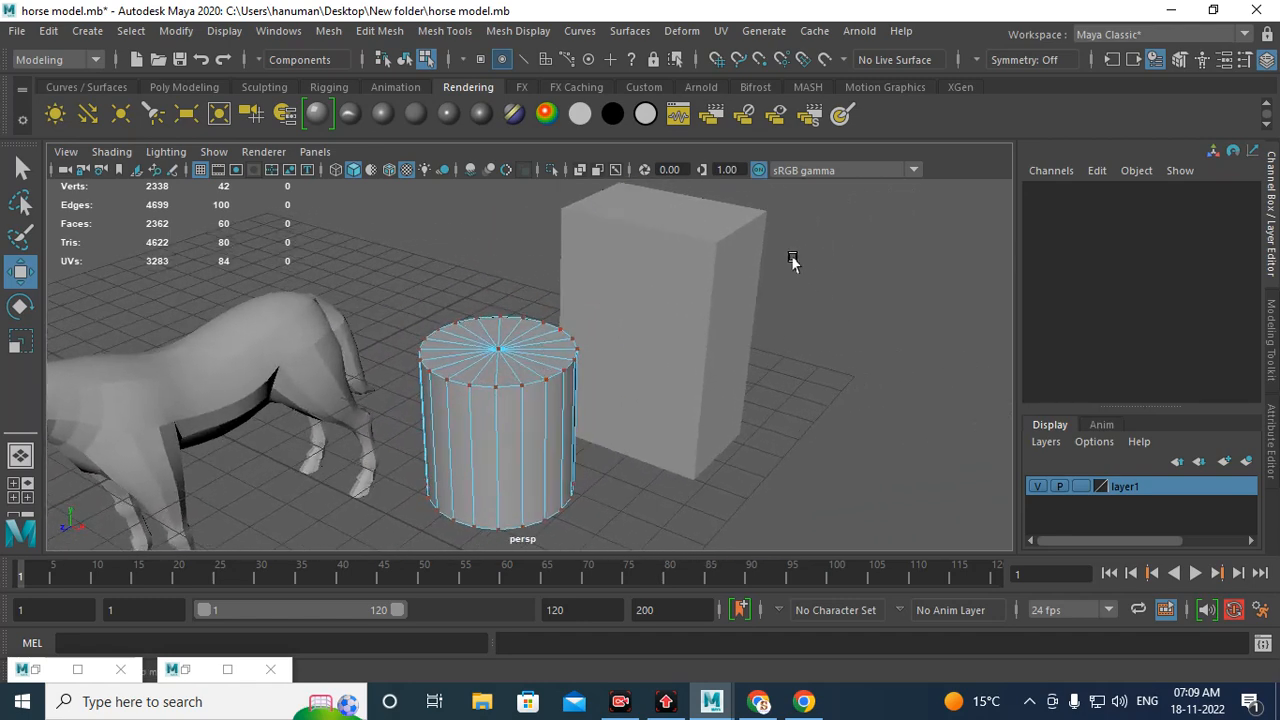
right_click_drag(700, 250, 790, 156)
middle_click_drag(672, 331, 1018, 261, "alt")
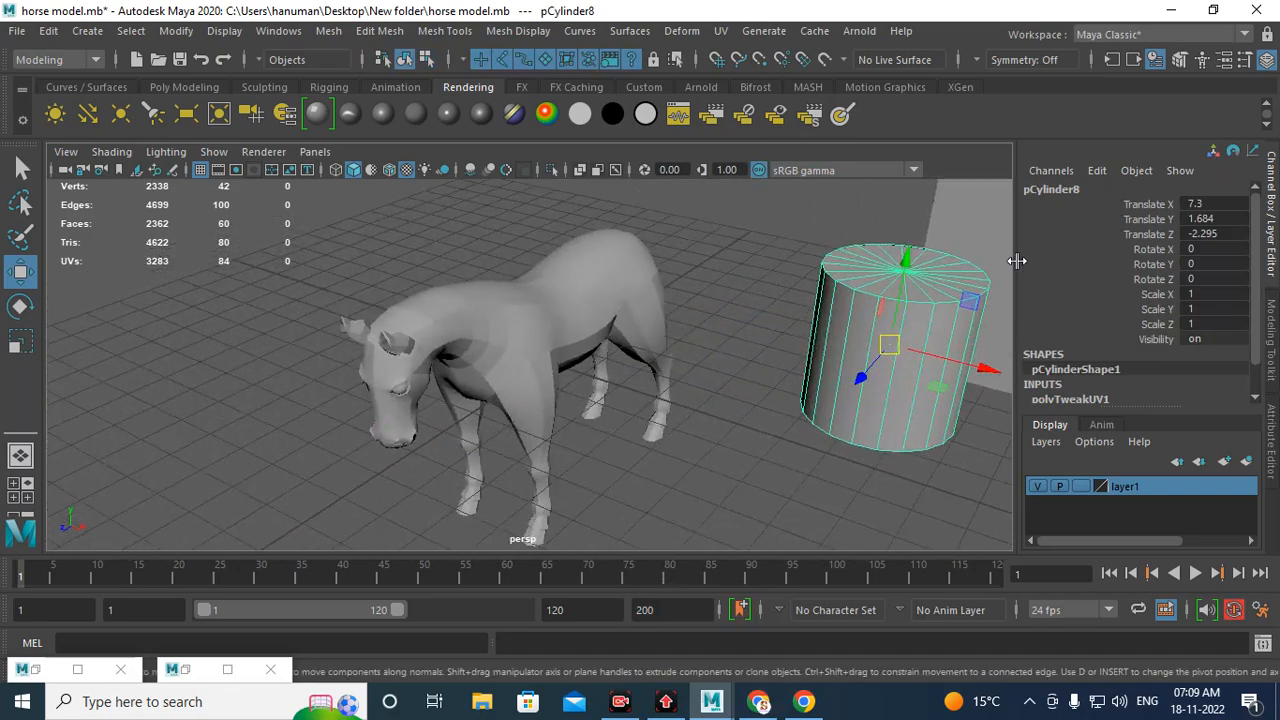
left_click_drag(798, 343, 781, 258, "alt")
scroll(757, 520, "up", 6)
left_click(583, 255)
scroll(643, 320, "down", 8)
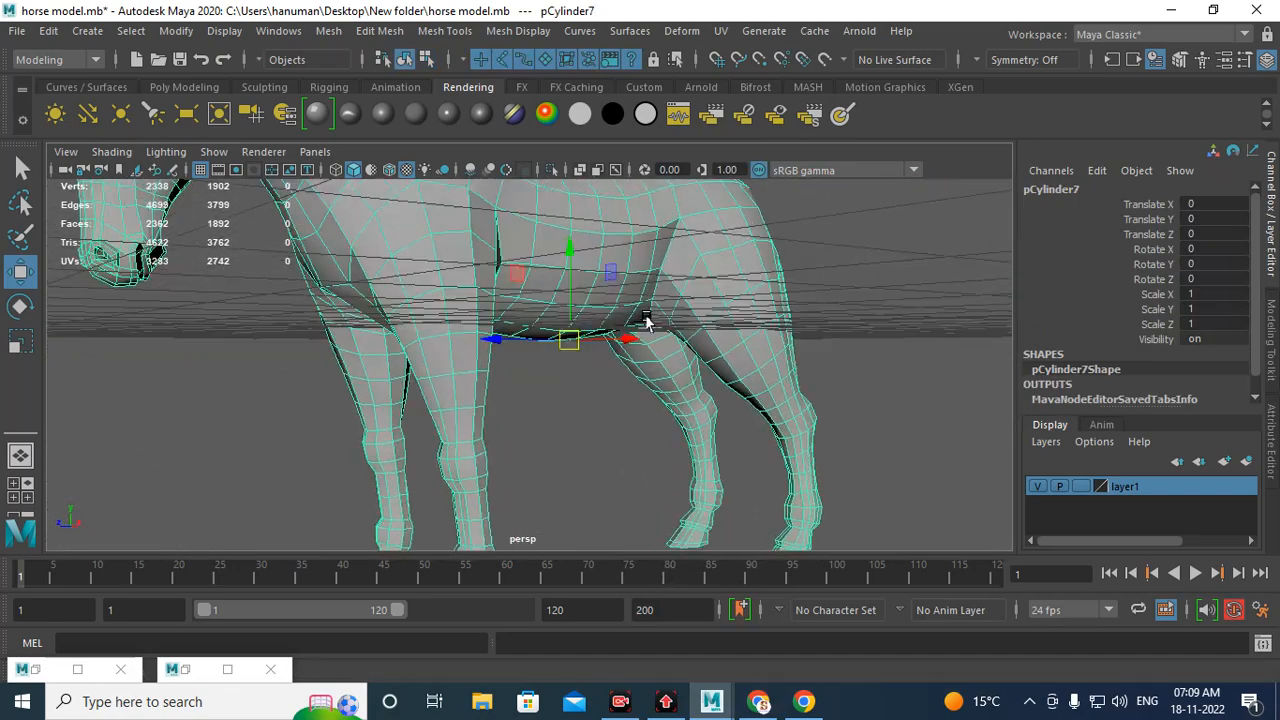
left_click_drag(547, 338, 606, 377, "alt")
scroll(600, 338, "up", 3)
middle_click_drag(600, 338, 588, 400, "alt")
scroll(589, 402, "down", 3)
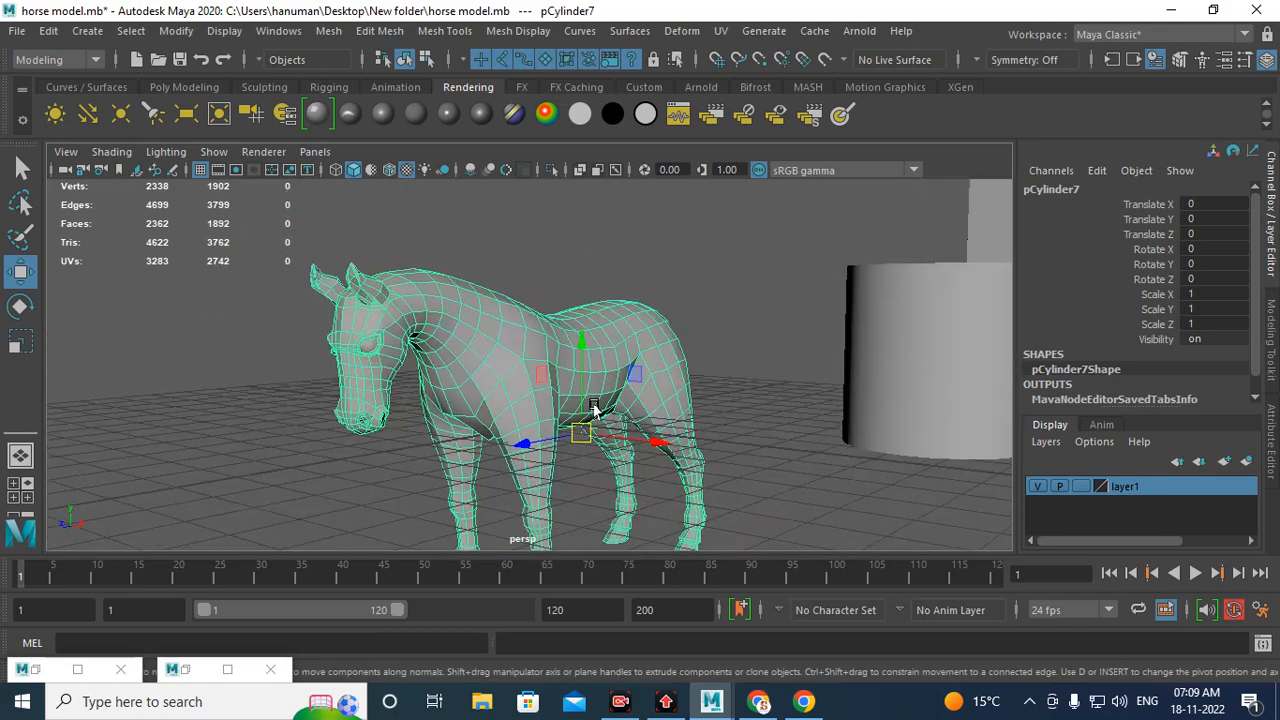
scroll(1116, 360, "down", 1)
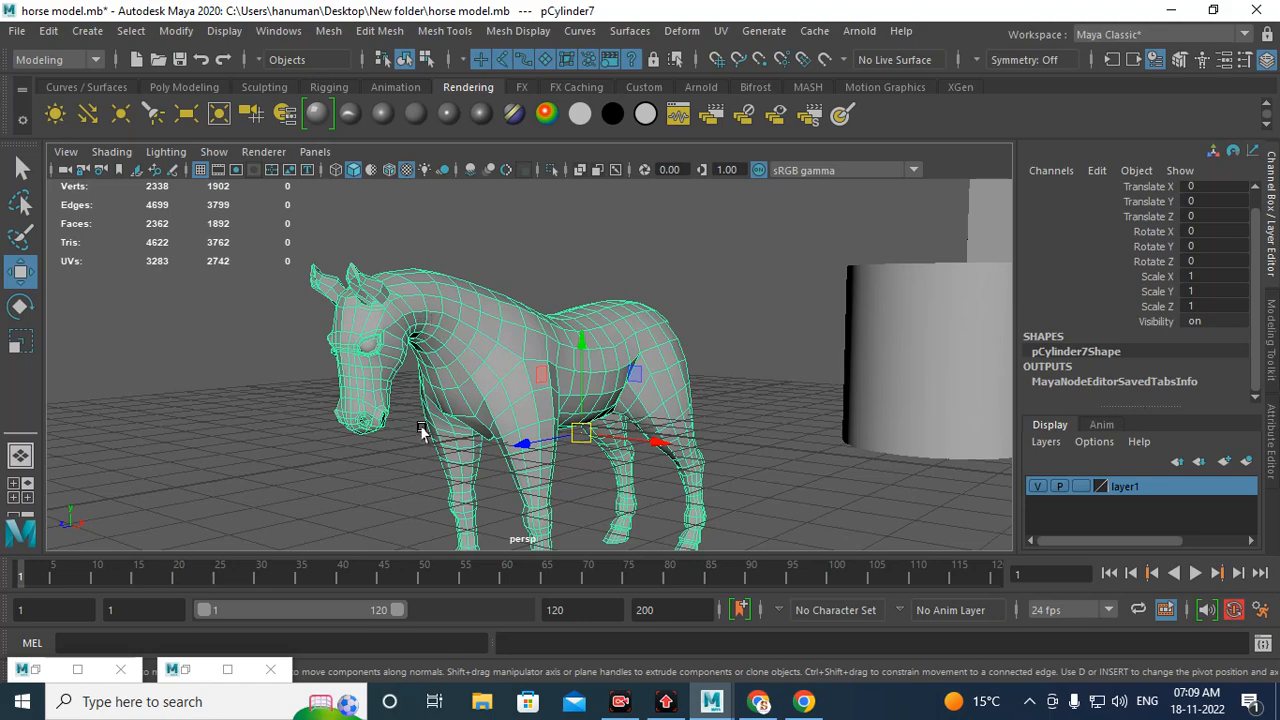
left_click_drag(432, 322, 510, 420, "alt")
right_click_drag(510, 420, 684, 518, "alt")
middle_click_drag(626, 366, 646, 431, "alt")
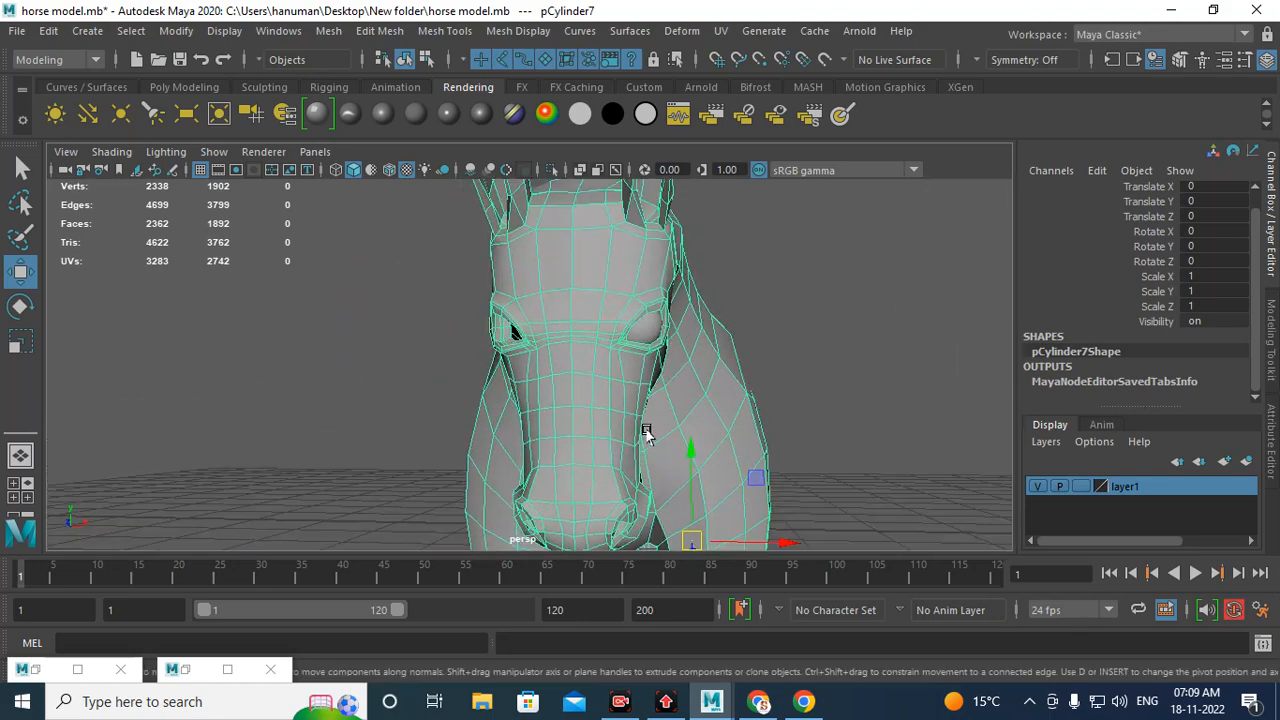
left_click_drag(688, 341, 640, 337, "alt")
scroll(334, 371, "up", 2)
scroll(400, 417, "up", 3)
Step: Select the horse's eye sphere and freeze its transformations
left_click(418, 368)
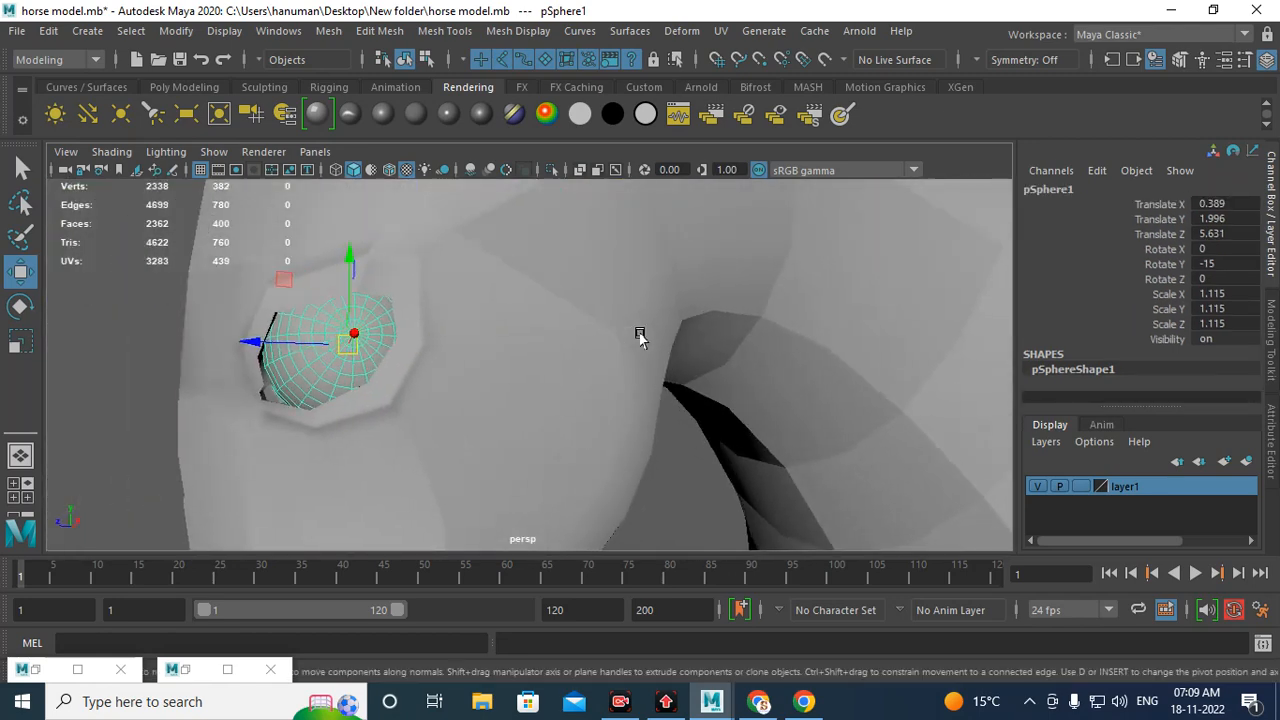
left_click(190, 88)
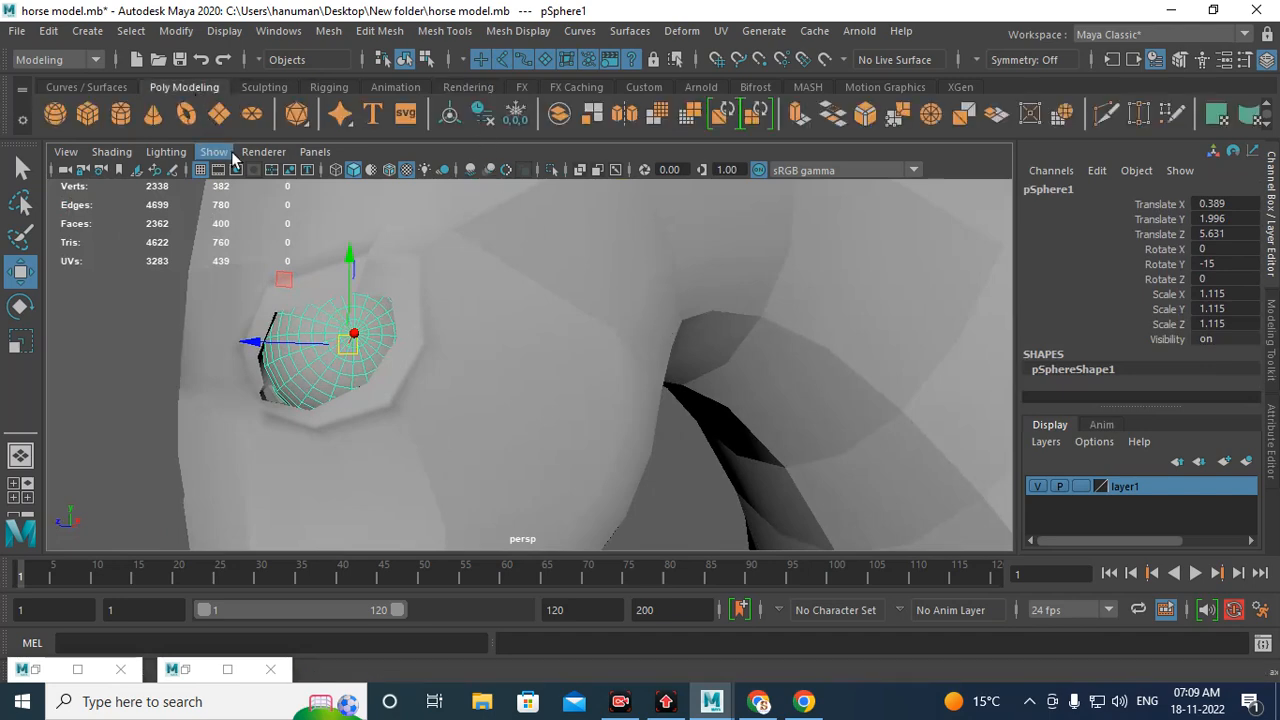
left_click(508, 114)
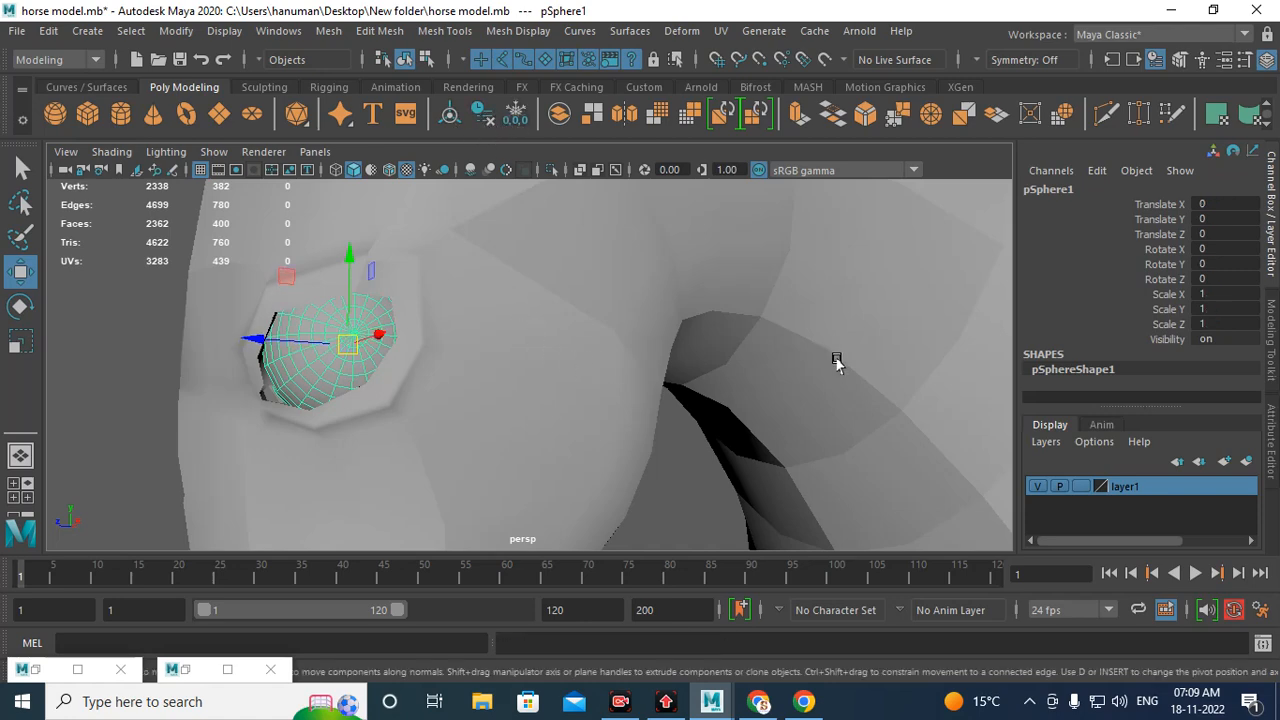
Step: Rotate the eye sphere around its Y axis, setting Rotate Y to -30
right_click_drag(837, 360, 667, 347, "alt")
left_click_drag(667, 347, 751, 363, "alt")
middle_click_drag(751, 363, 437, 280, "alt")
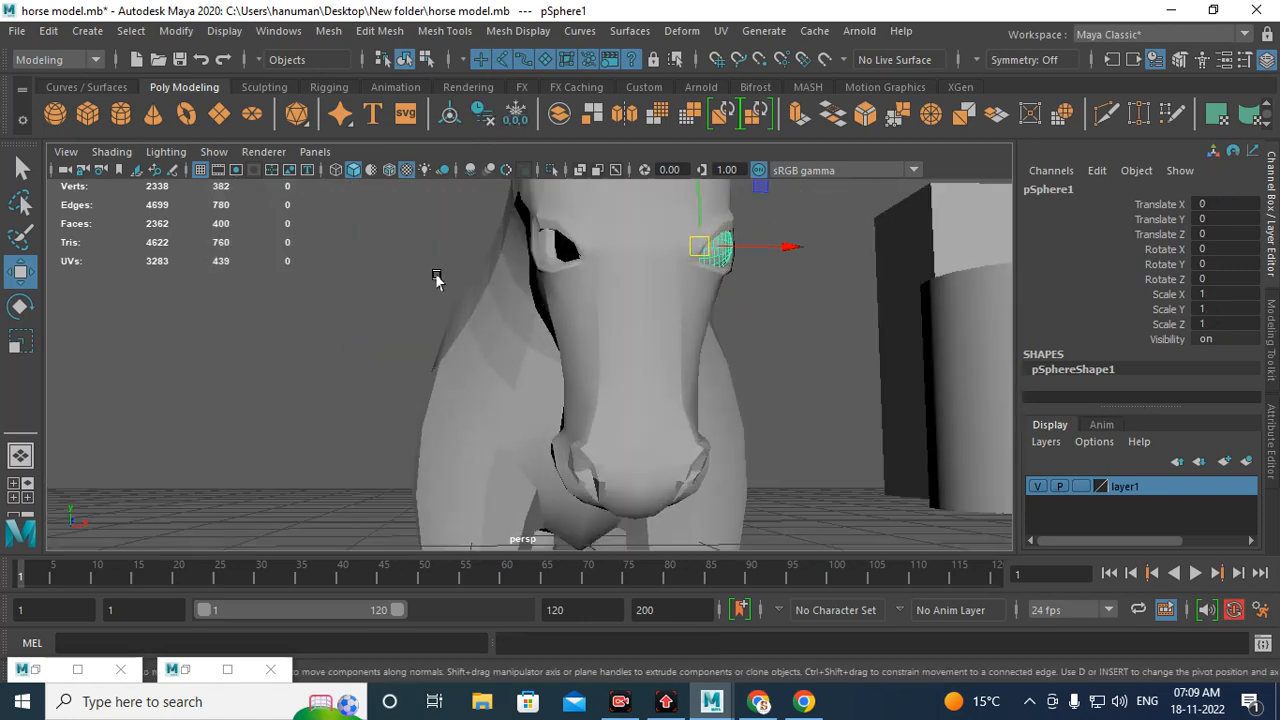
right_click_drag(437, 280, 549, 348, "alt")
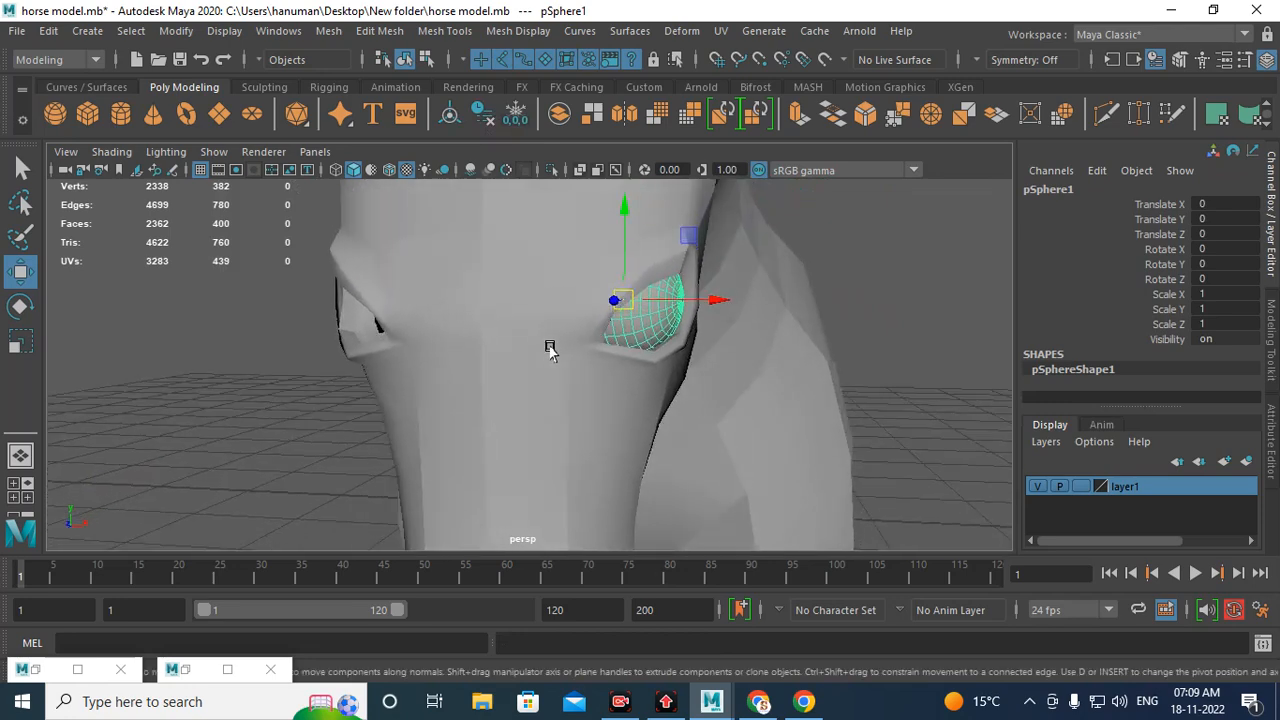
key("e")
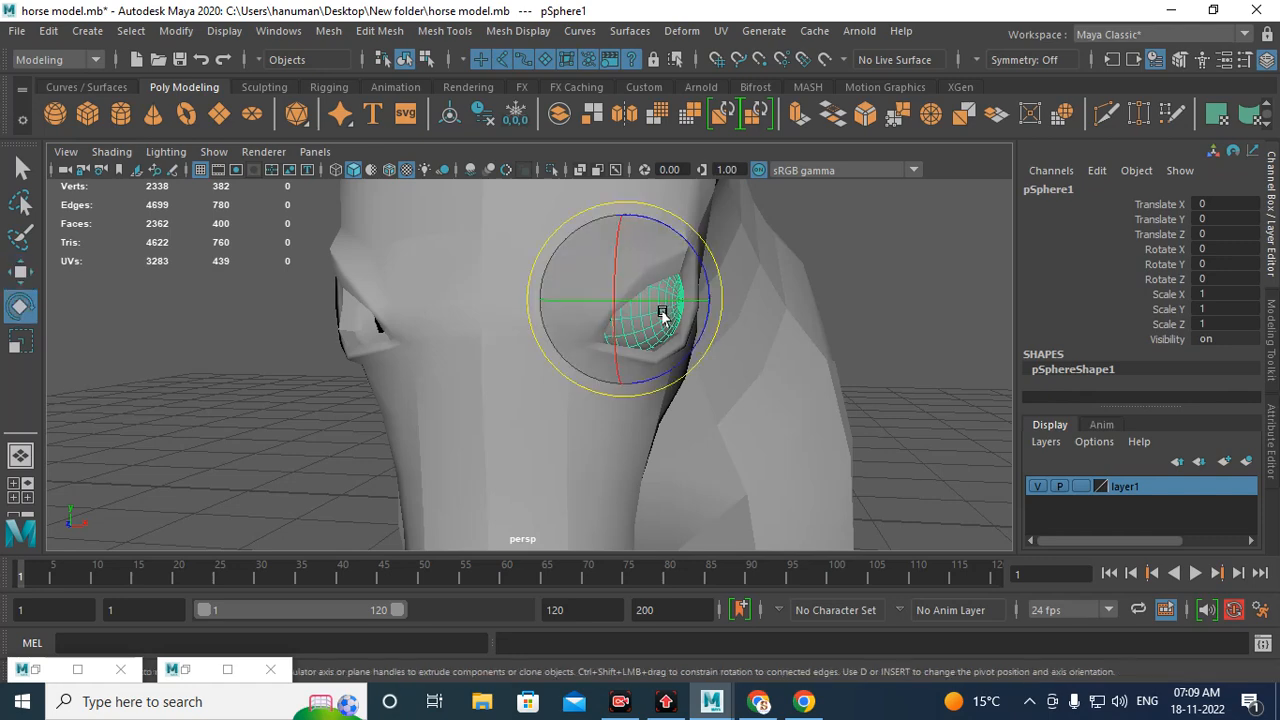
left_click_drag(666, 309, 521, 306, "alt")
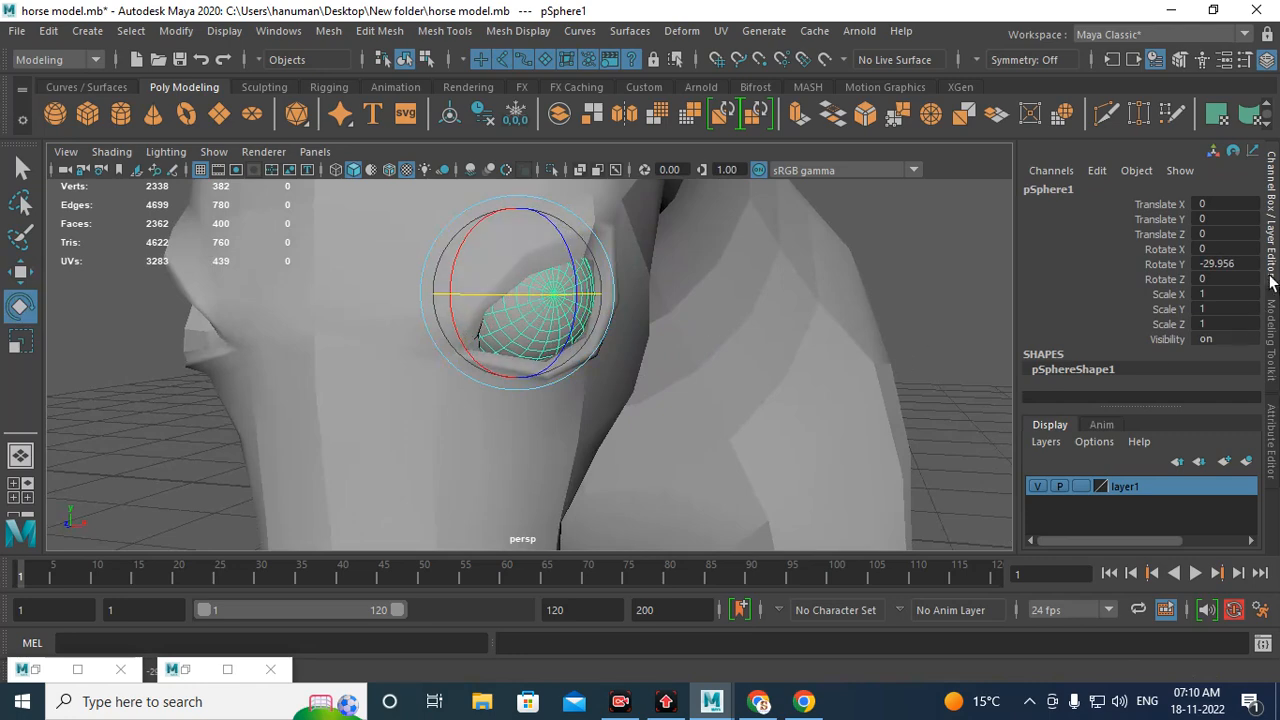
double_click(1222, 264)
type("-30")
key("Return")
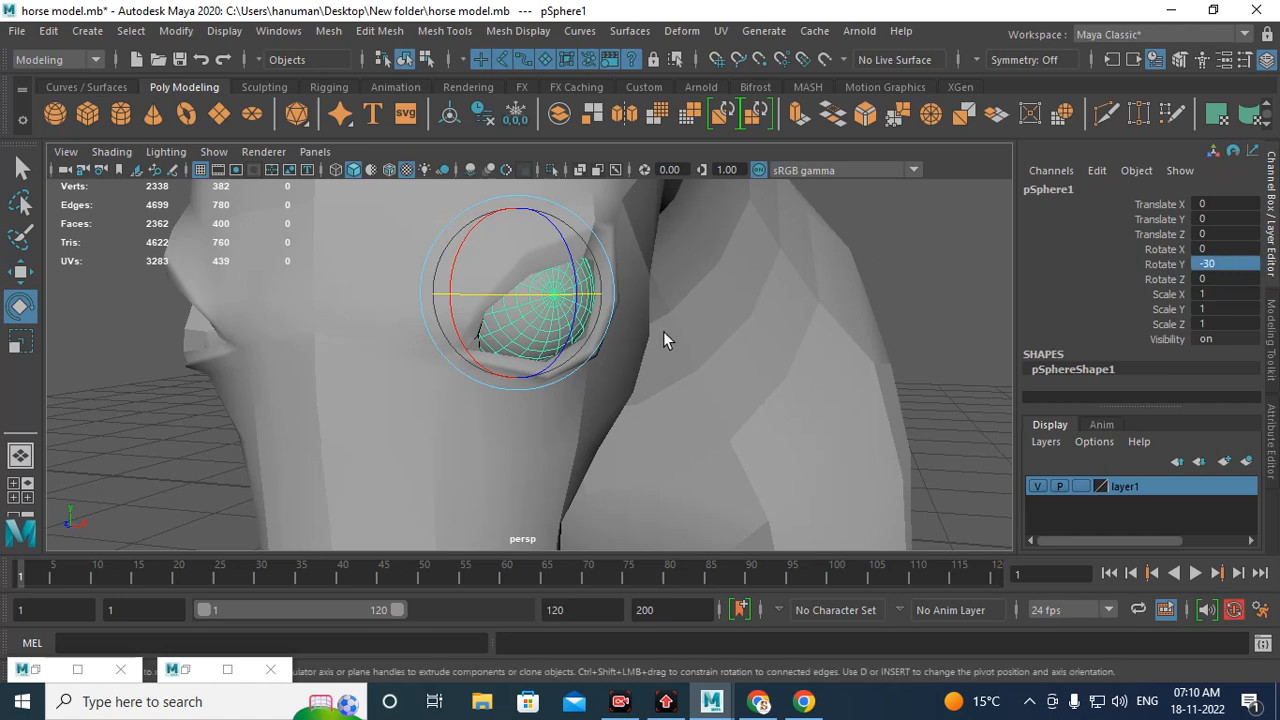
Step: Group the eye sphere with the Move tool active, then duplicate the group
left_click_drag(663, 331, 760, 347, "alt")
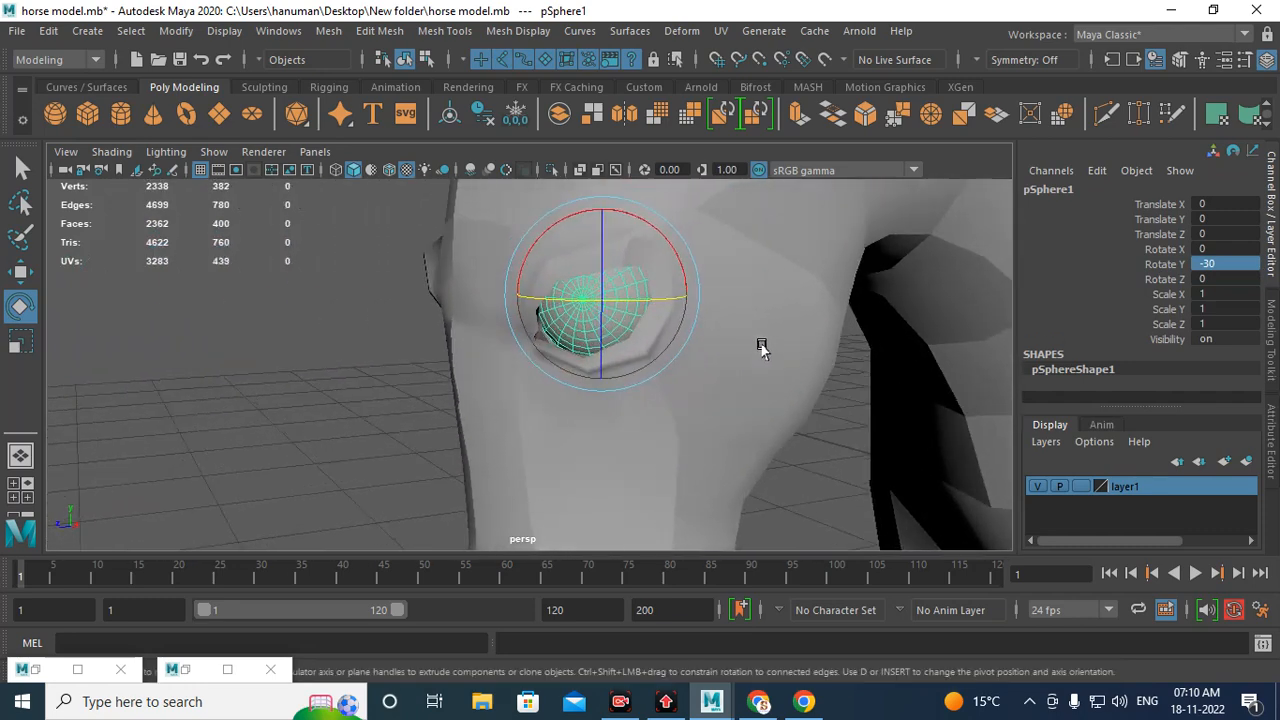
key("w")
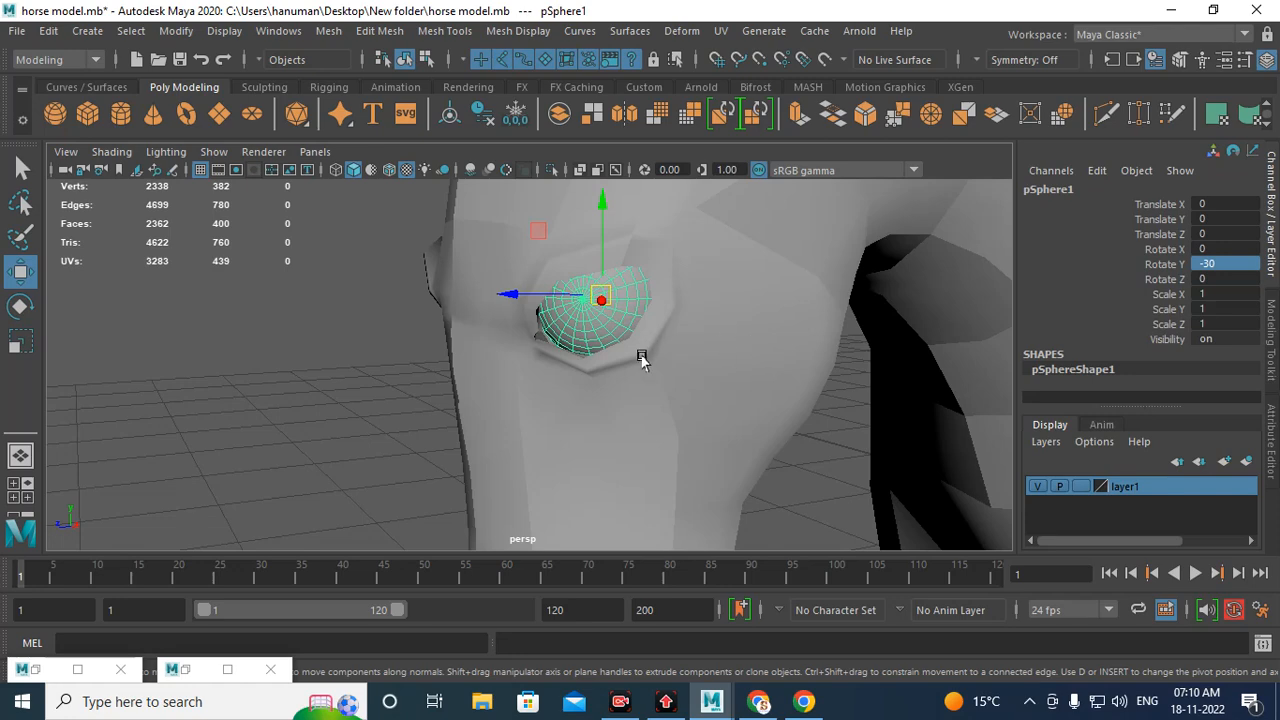
left_click_drag(642, 357, 723, 366, "alt")
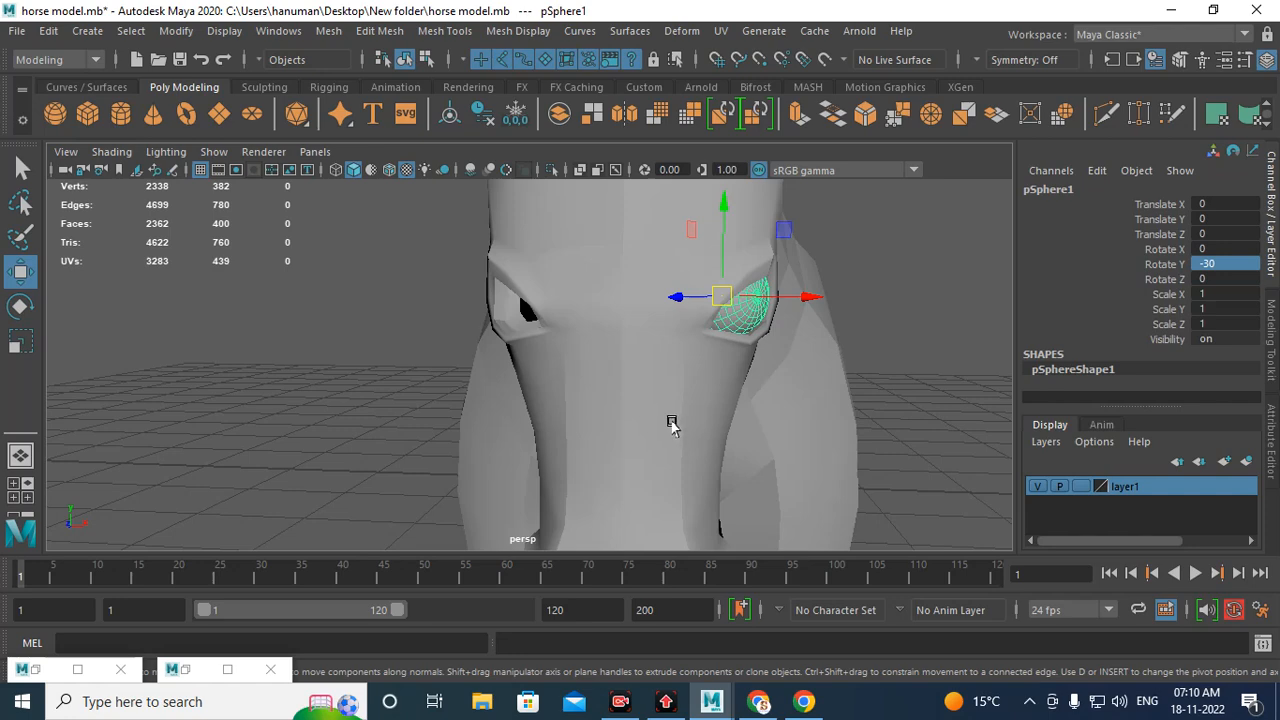
double_click(21, 274)
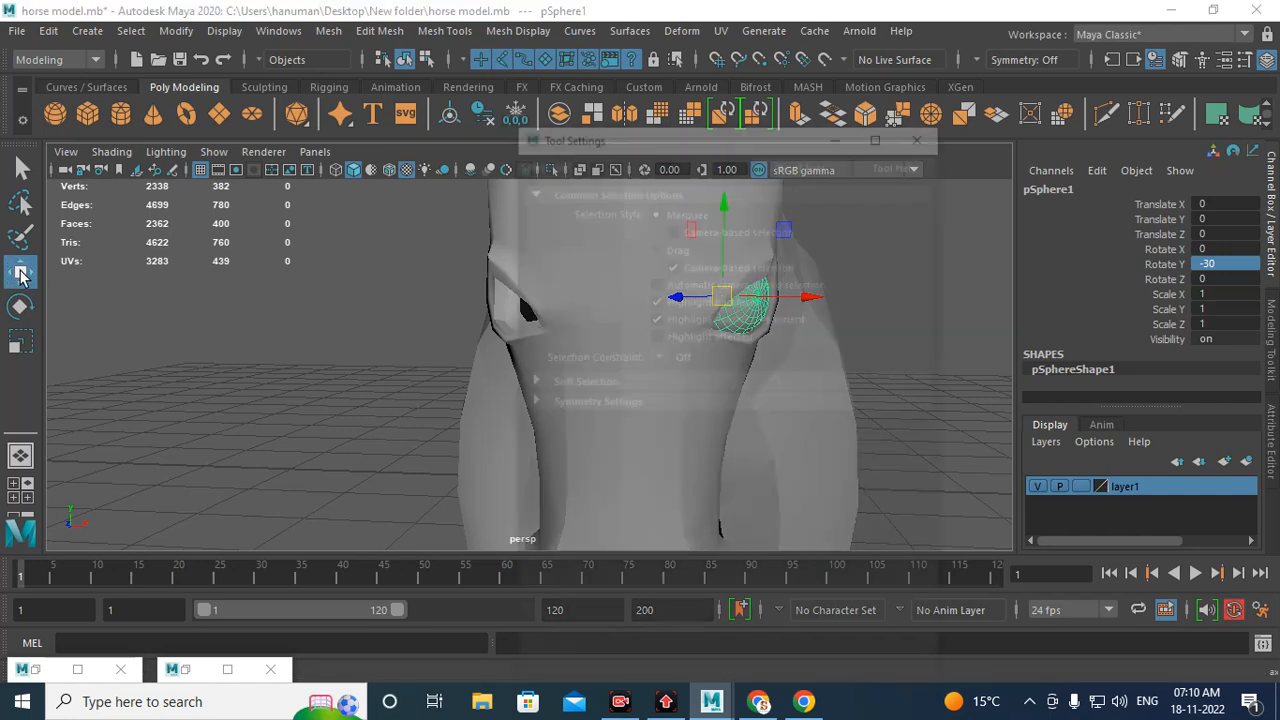
left_click(922, 130)
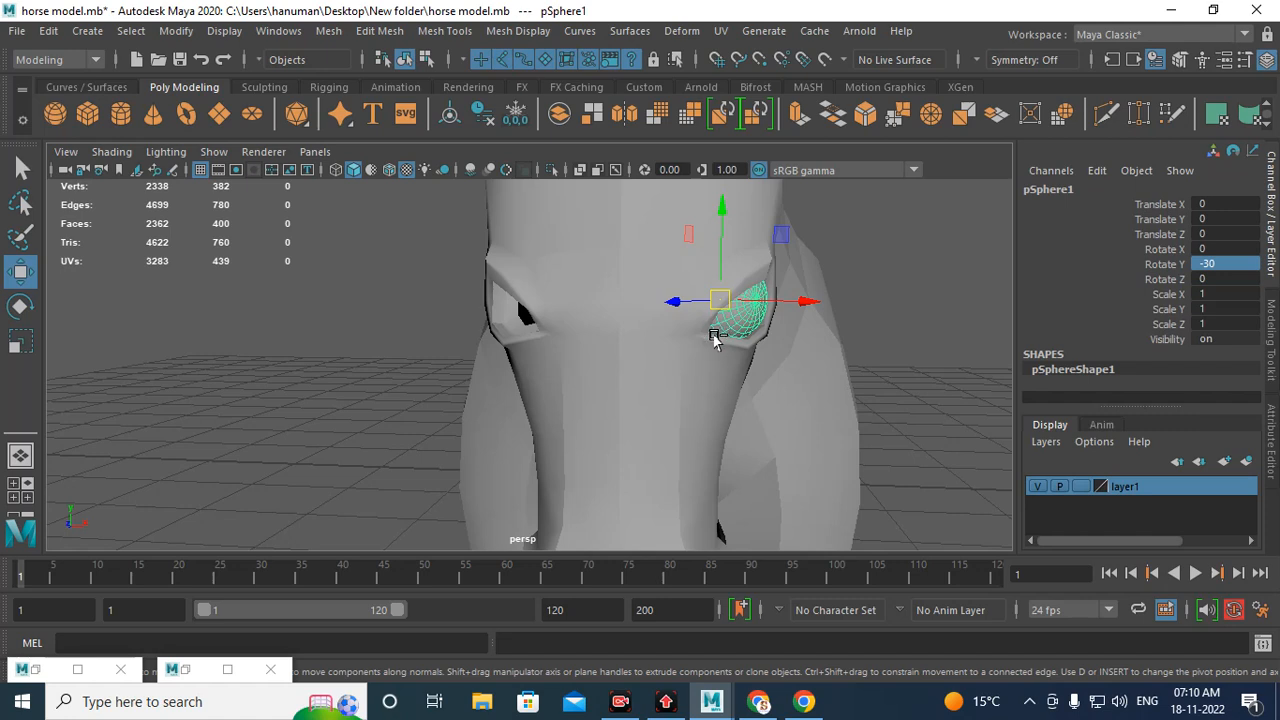
key("ctrl+g")
key("ctrl+d")
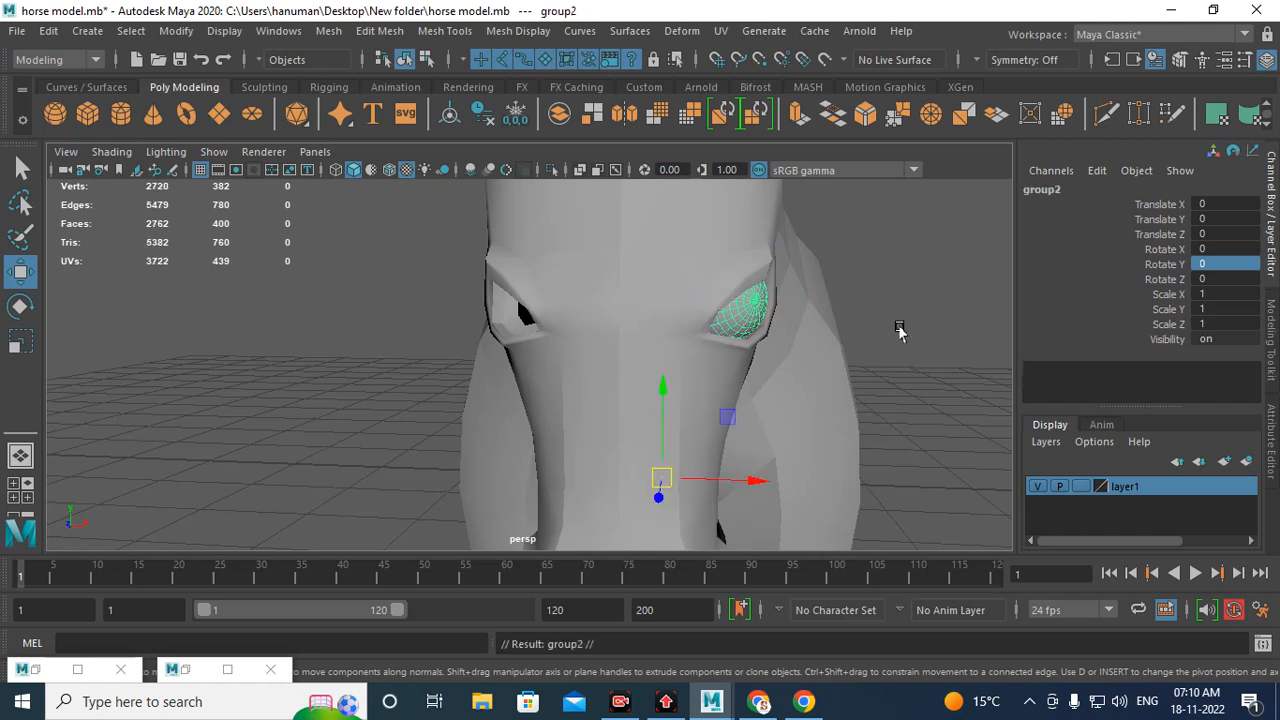
Step: Set the duplicated group's Scale X to -1 to mirror the eye onto the opposite side of the head
double_click(1237, 292)
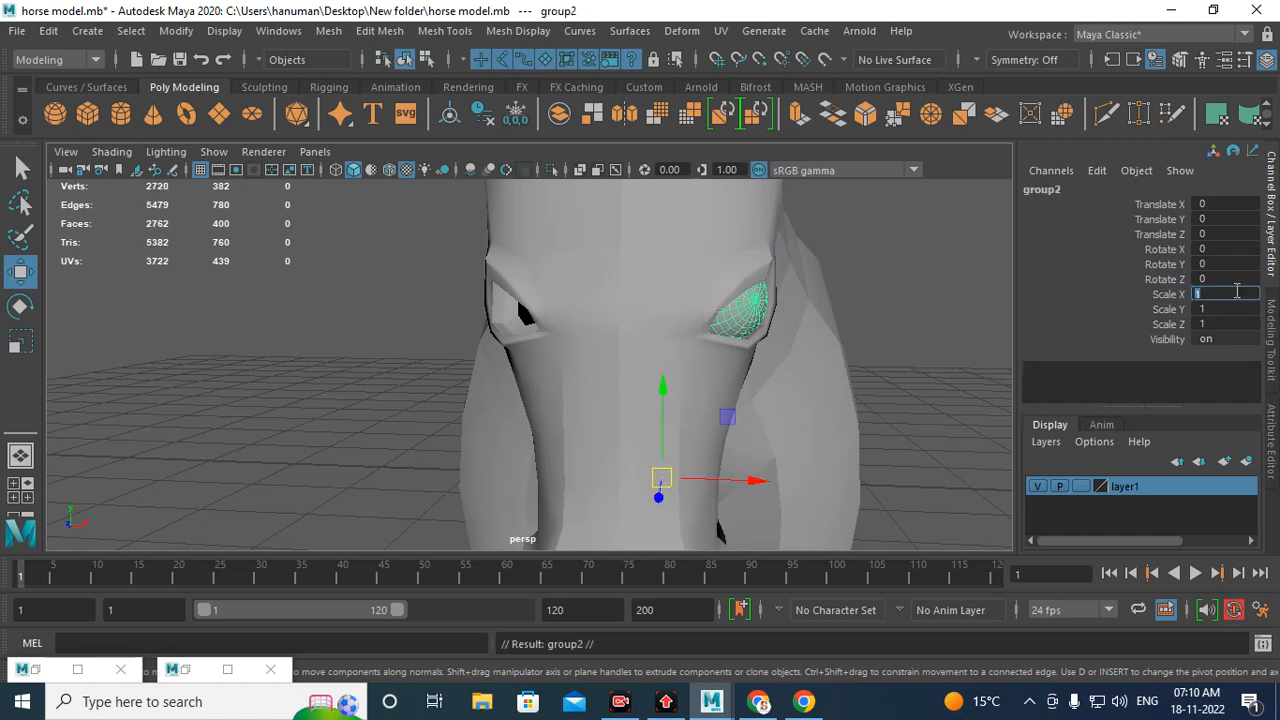
type("-1")
key("Return")
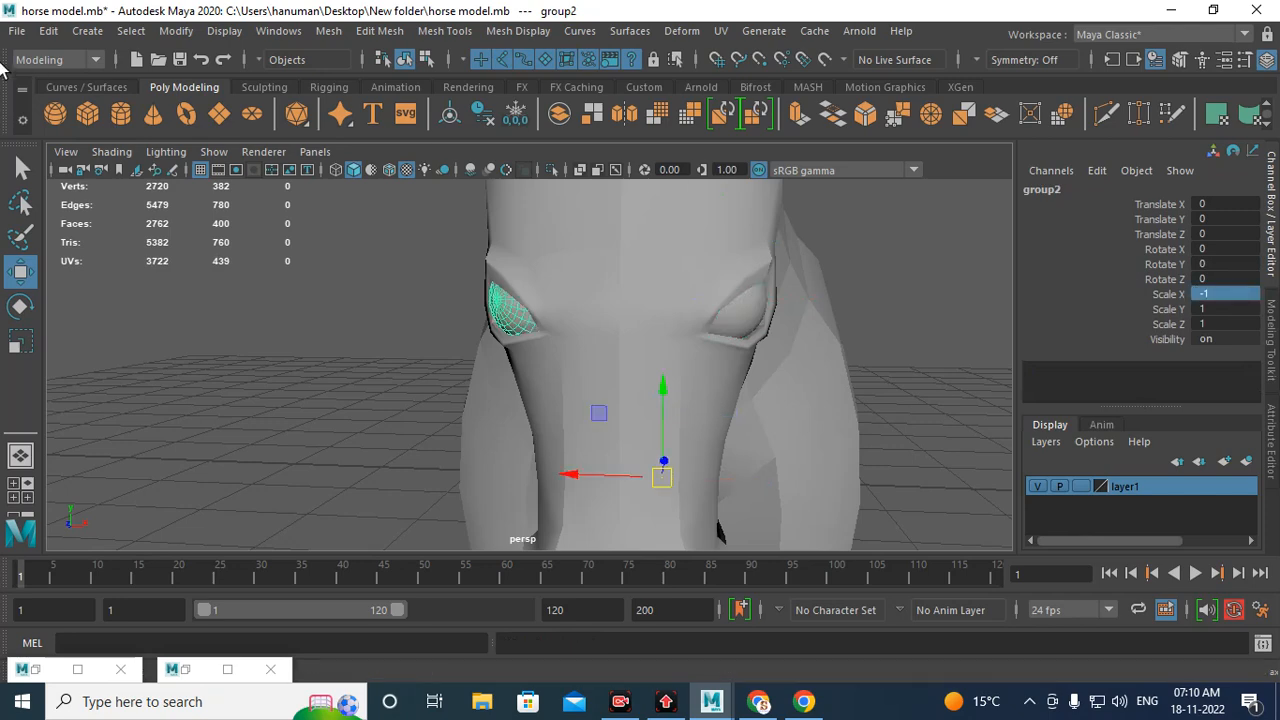
Step: Ungroup the mirrored eye and freeze its transformations
left_click(49, 31)
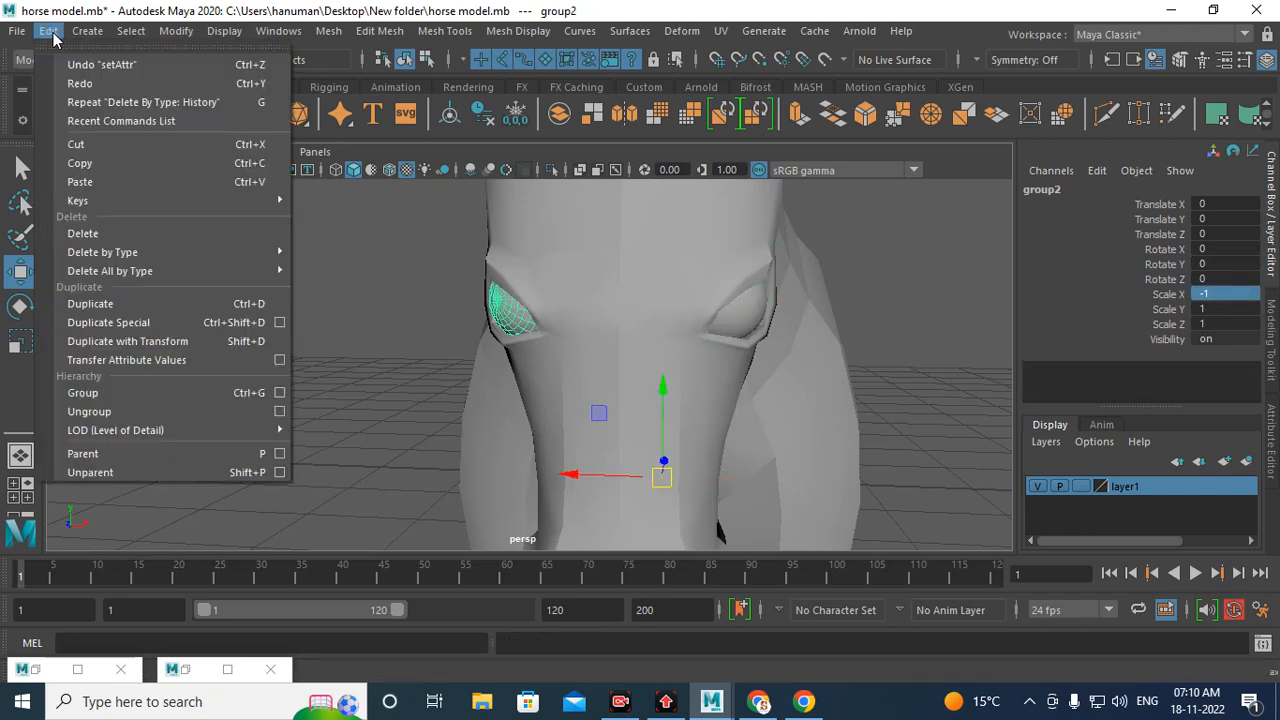
left_click(144, 410)
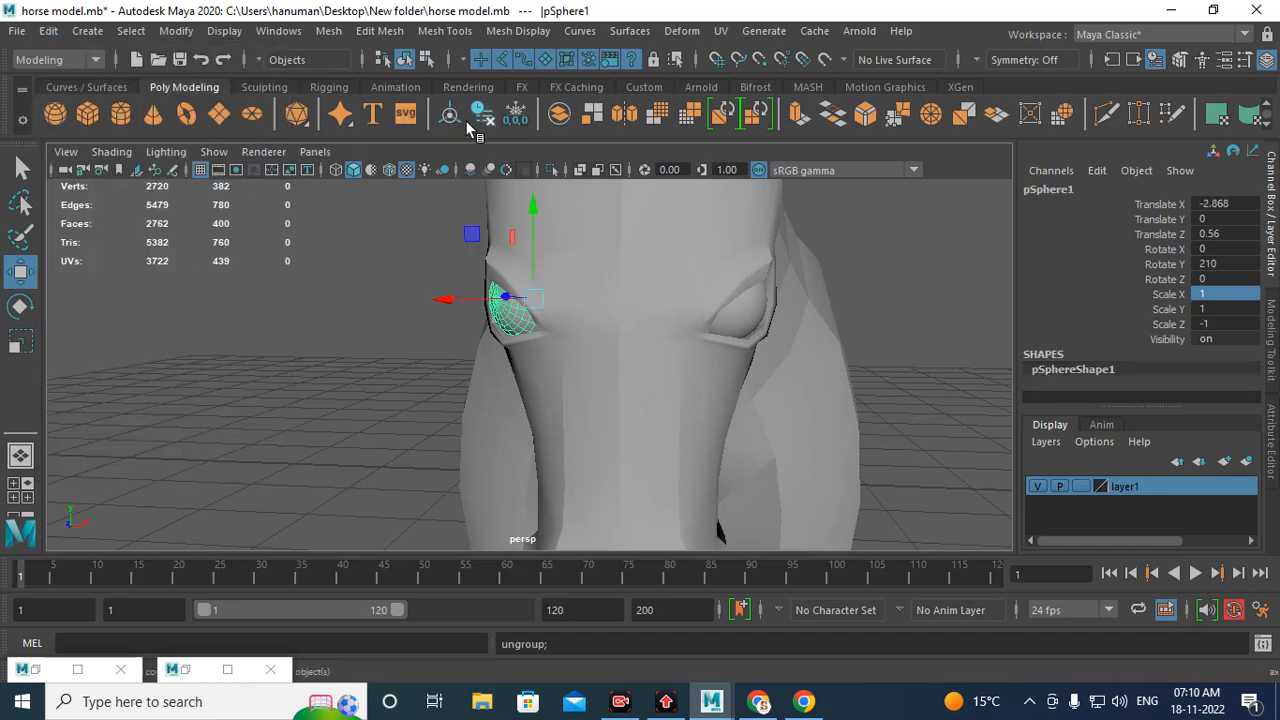
left_click(516, 120)
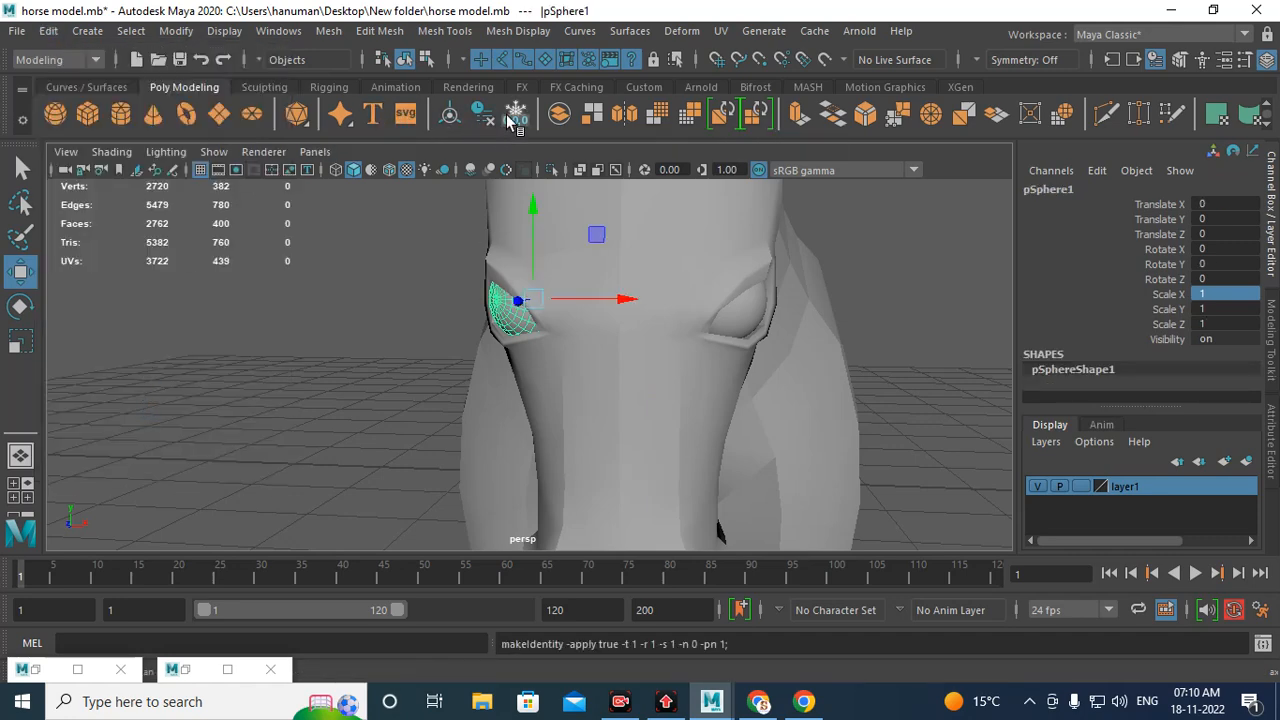
Step: Select the original eye sphere on the other side of the head and freeze its transformations
left_click_drag(591, 277, 660, 346, "alt")
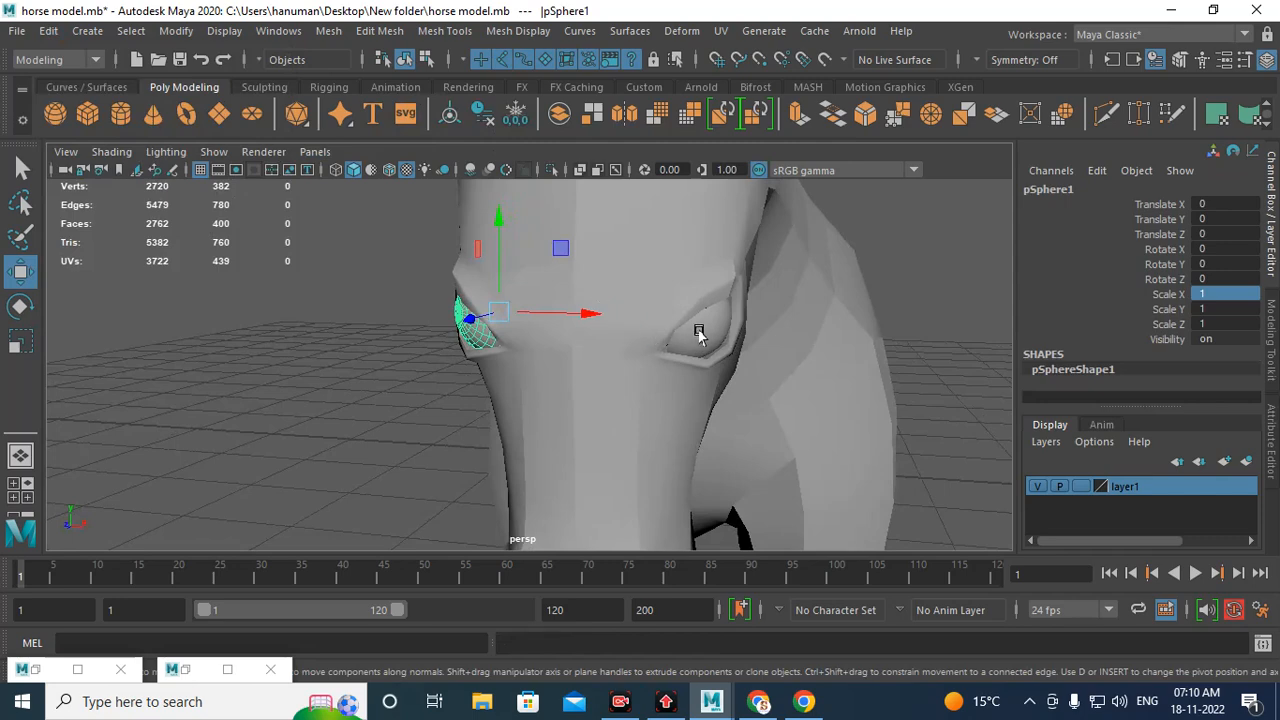
key("ctrl+z")
left_click_drag(571, 334, 551, 280, "alt")
left_click(514, 118)
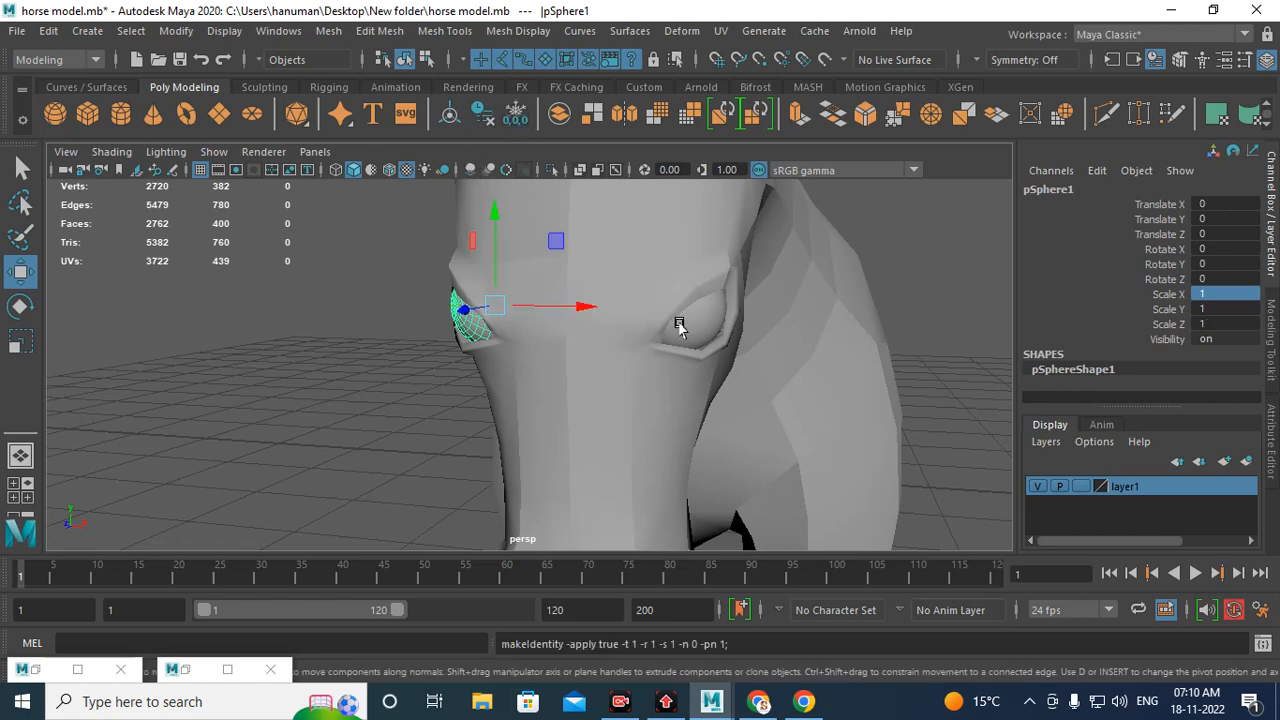
left_click(674, 319)
left_click_drag(670, 321, 593, 345, "alt")
left_click(514, 118)
right_click_drag(593, 345, 333, 258, "alt")
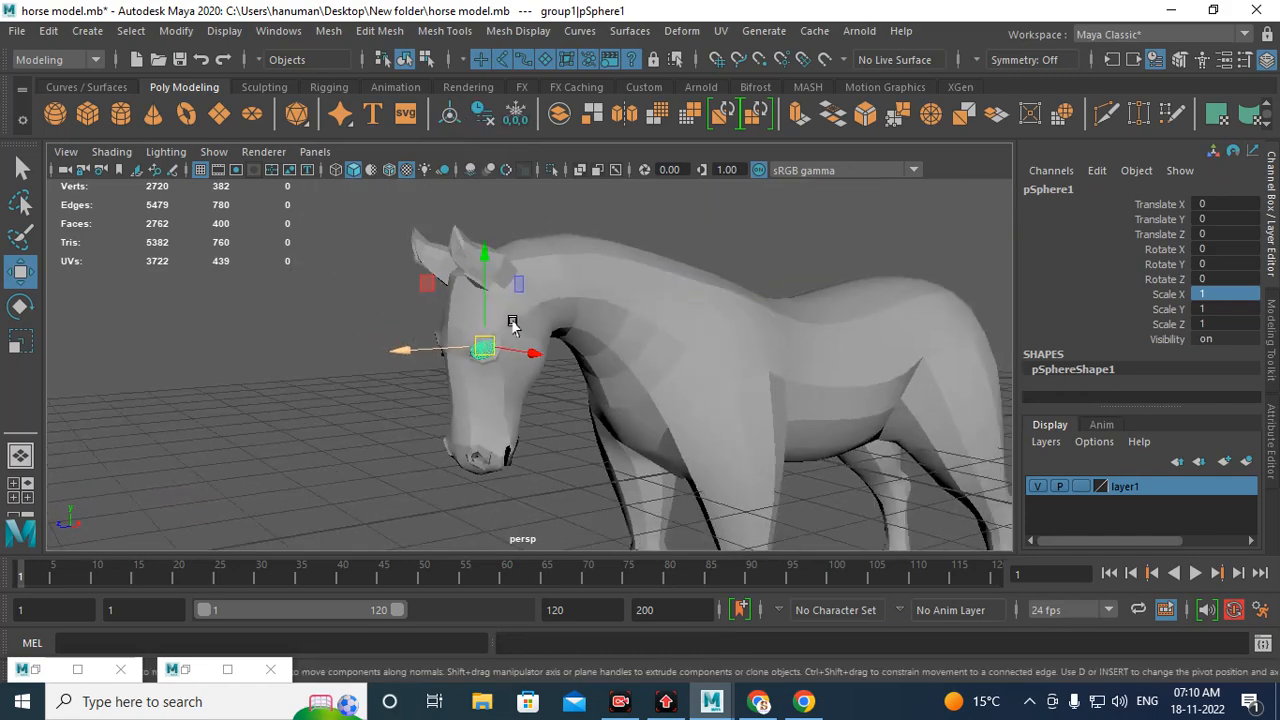
Step: Select the horse body mesh and save the scene
middle_click_drag(514, 323, 428, 240, "alt")
left_click_drag(523, 289, 403, 363, "alt")
left_click(542, 240)
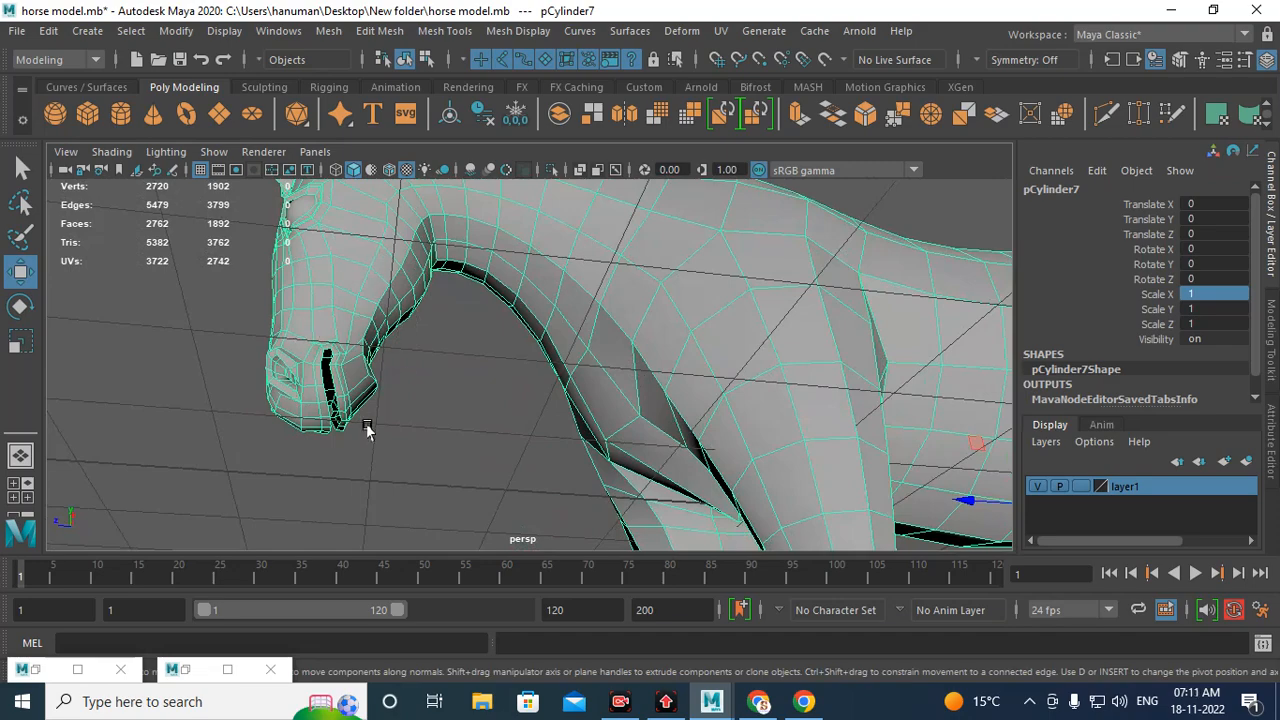
left_click_drag(388, 402, 543, 437, "alt")
right_click_drag(543, 437, 444, 320, "alt")
left_click_drag(444, 320, 568, 366, "alt")
key("ctrl+s")
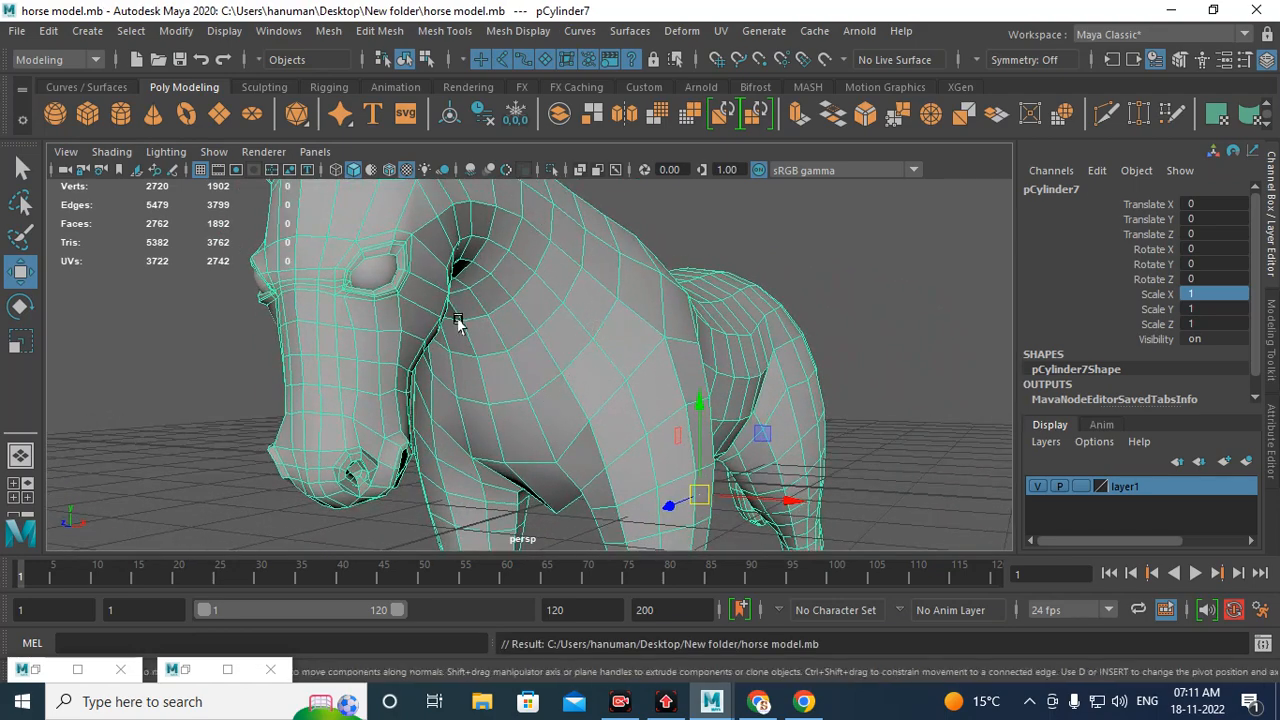
Step: Restore the UV Editor and inspect the horse body's overlapping UV layout
left_click(185, 670)
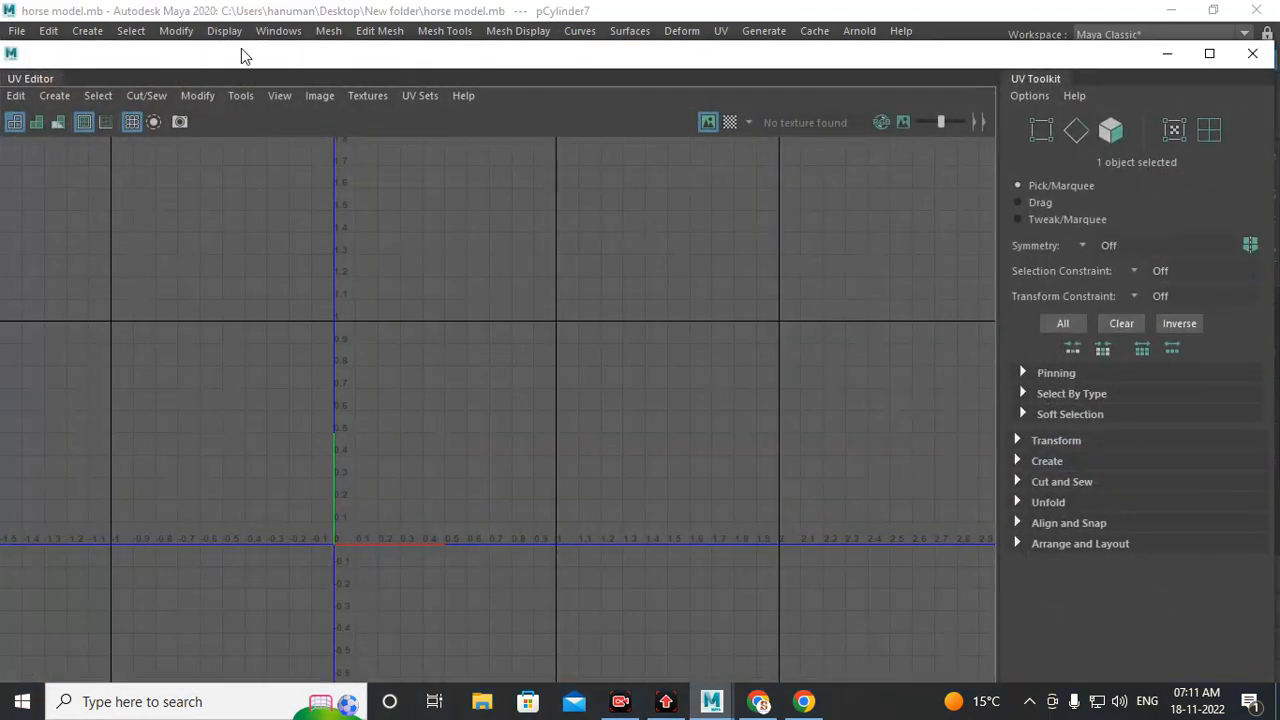
left_click(726, 123)
left_click(726, 123)
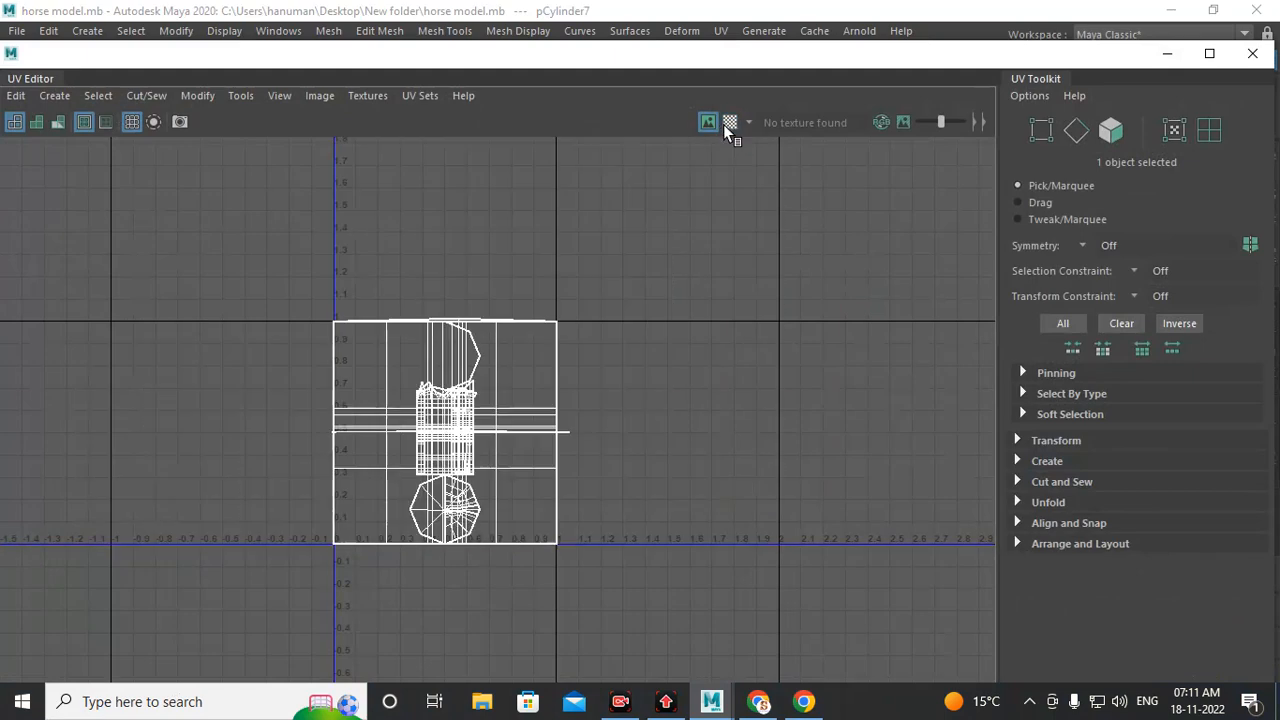
scroll(512, 411, "up", 5)
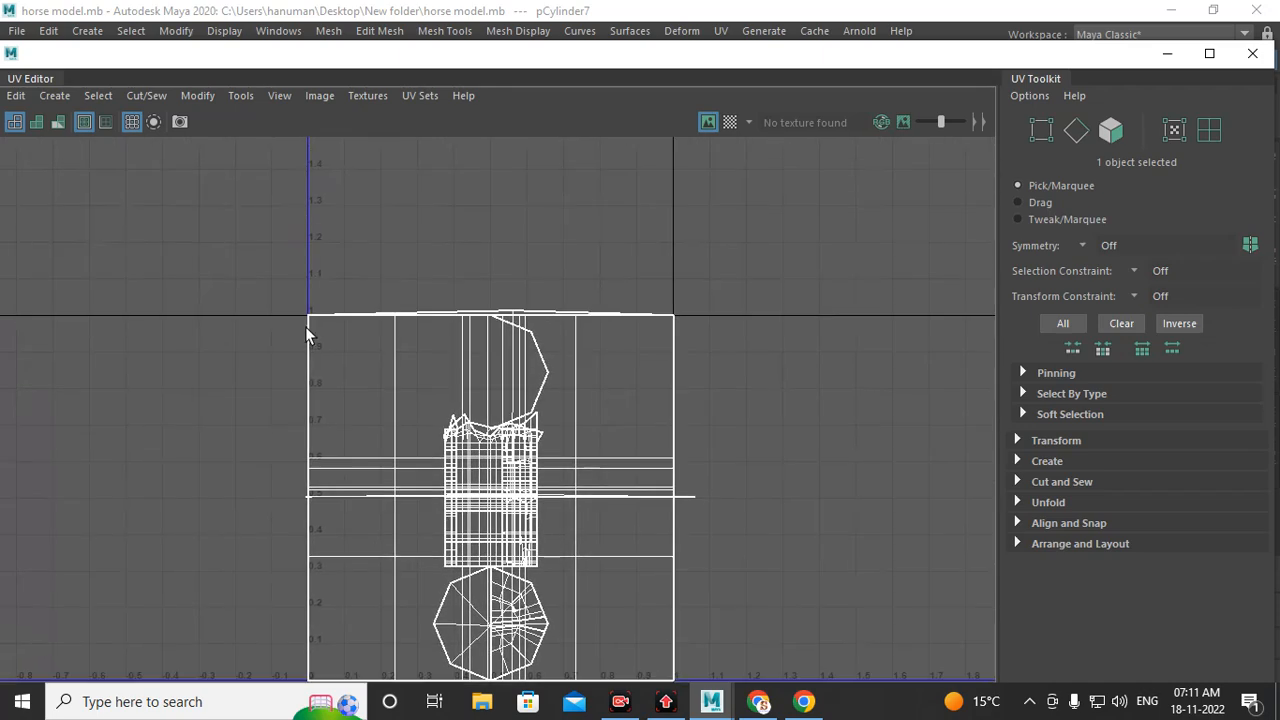
scroll(305, 326, "up", 2)
middle_click_drag(466, 391, 395, 339, "alt")
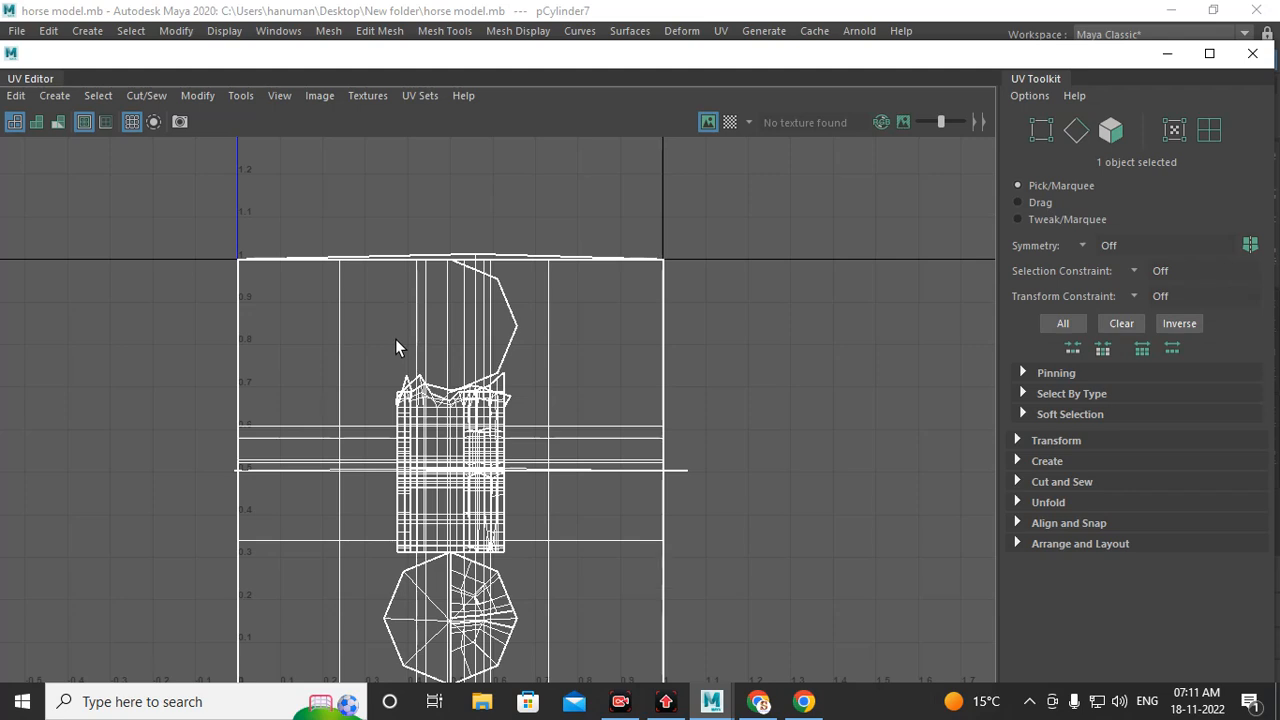
scroll(515, 492, "up", 3)
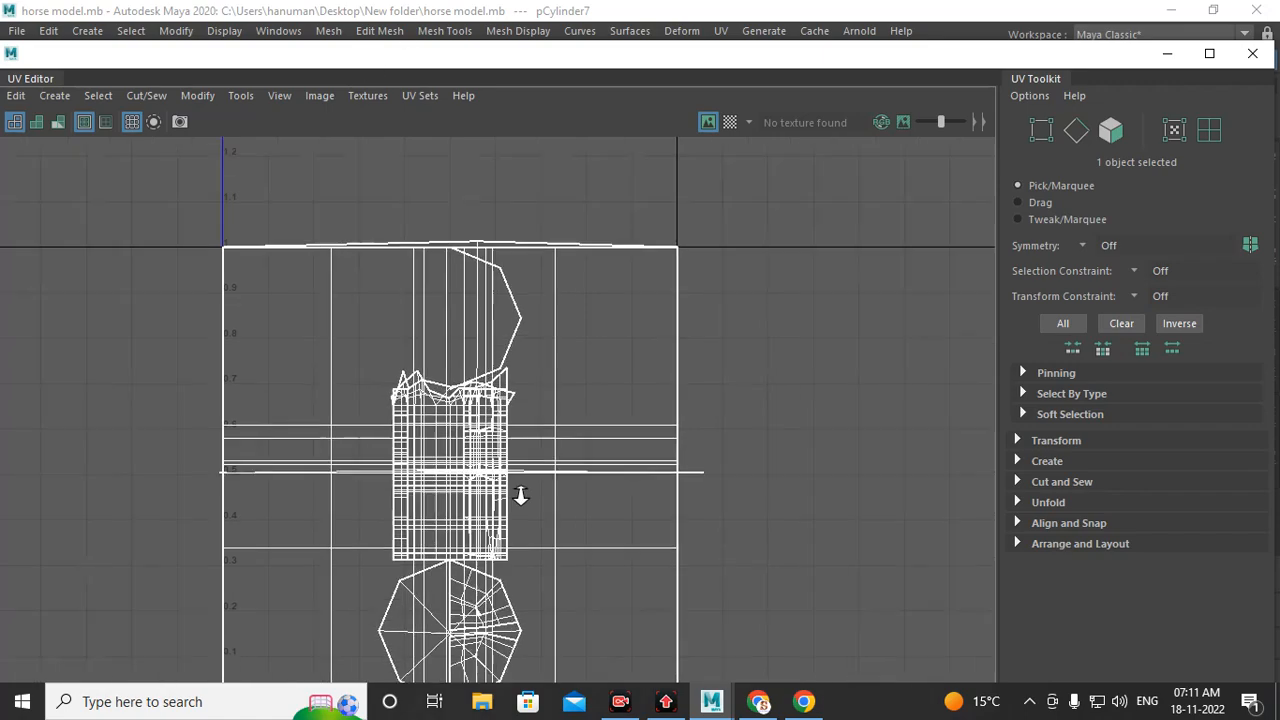
scroll(514, 394, "up", 3)
middle_click_drag(510, 493, 516, 447, "alt")
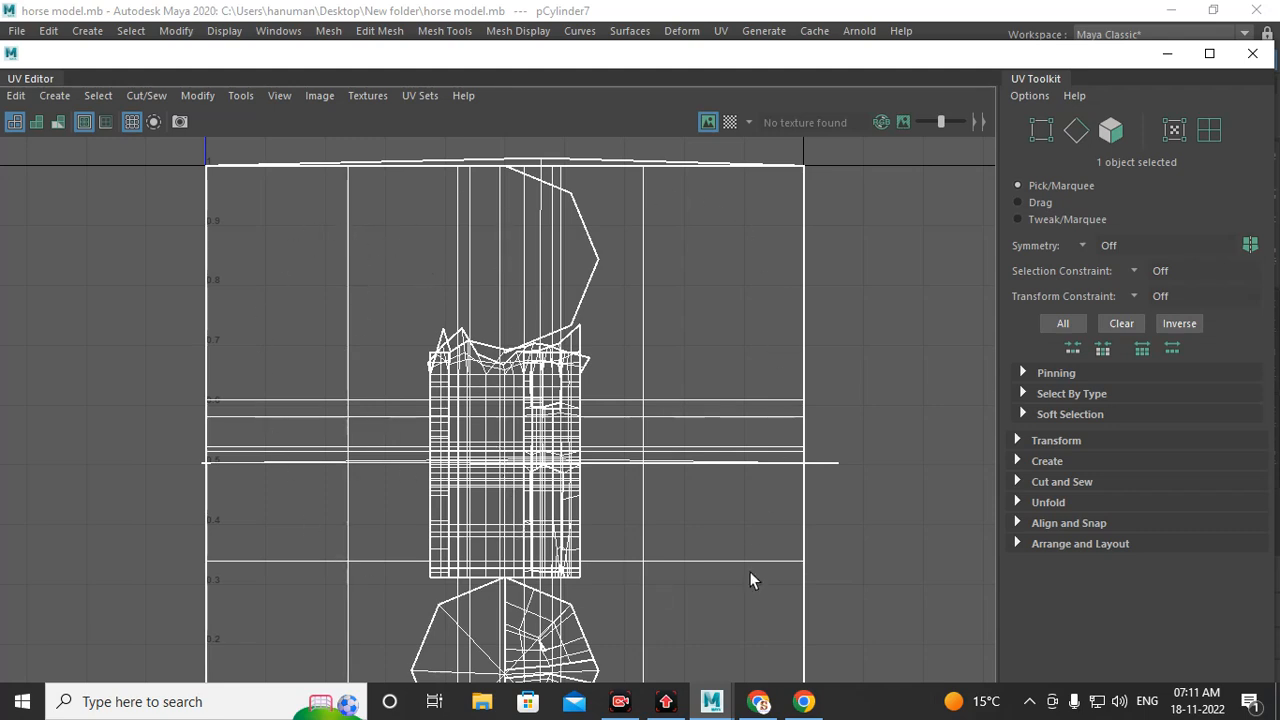
scroll(607, 330, "down", 4)
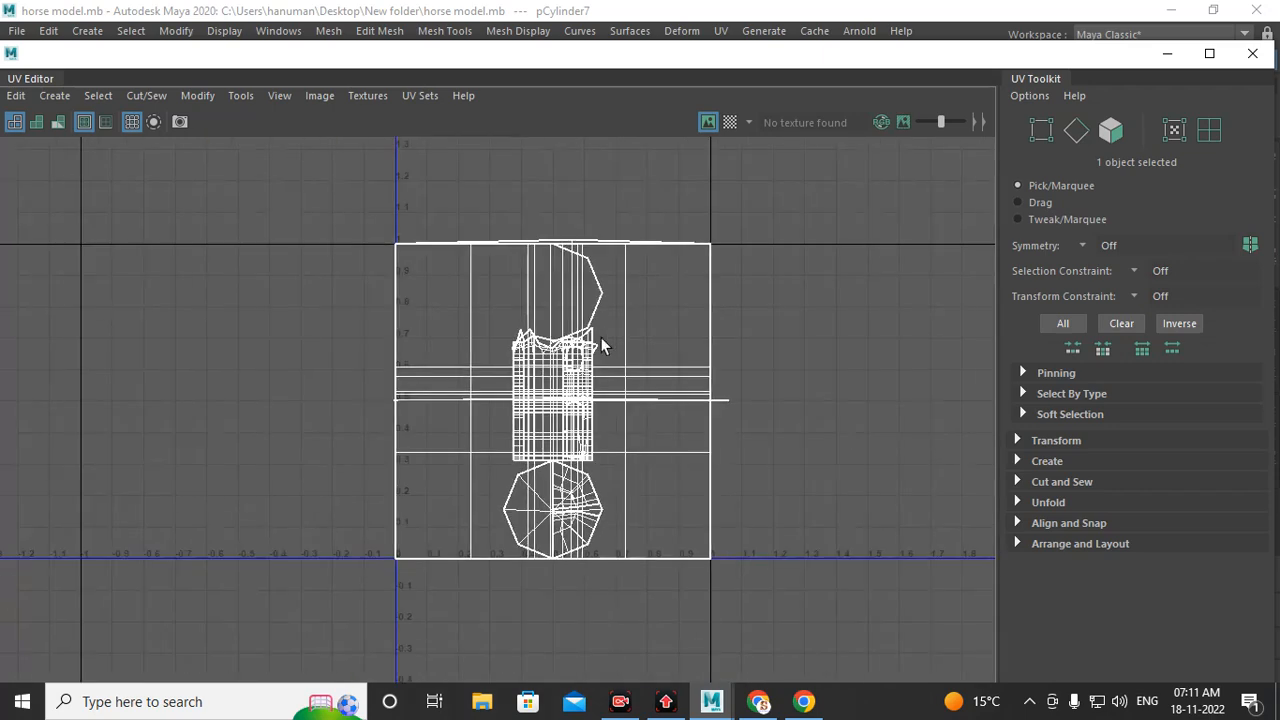
right_click_drag(566, 380, 573, 435)
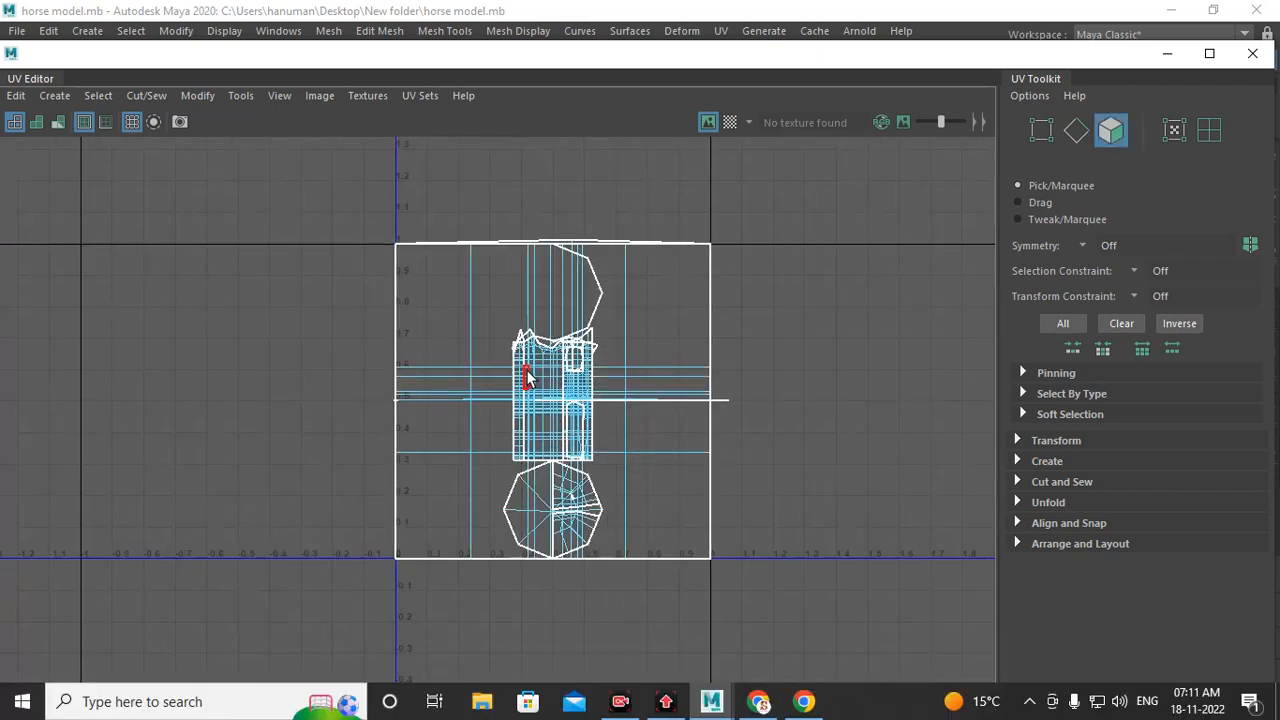
Step: Select the overlapping body UV shells and move them out to the right of the 0–1 space
double_click(544, 364)
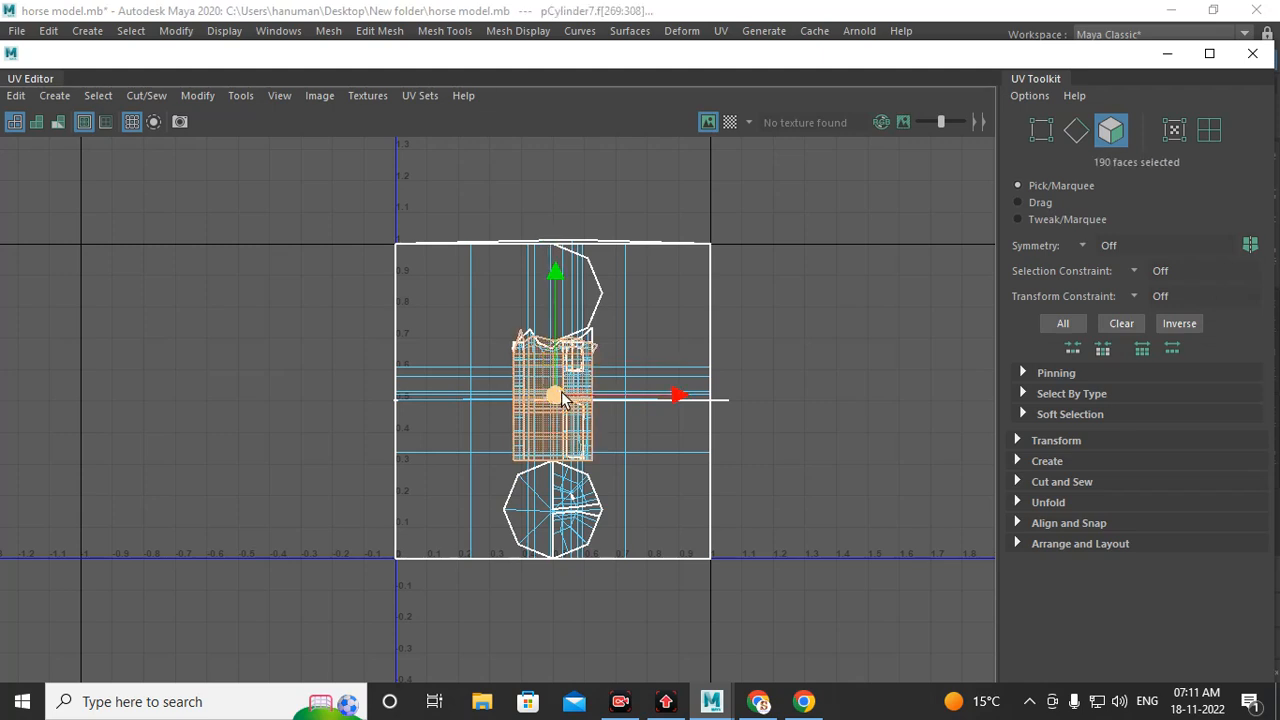
left_click_drag(556, 396, 878, 364)
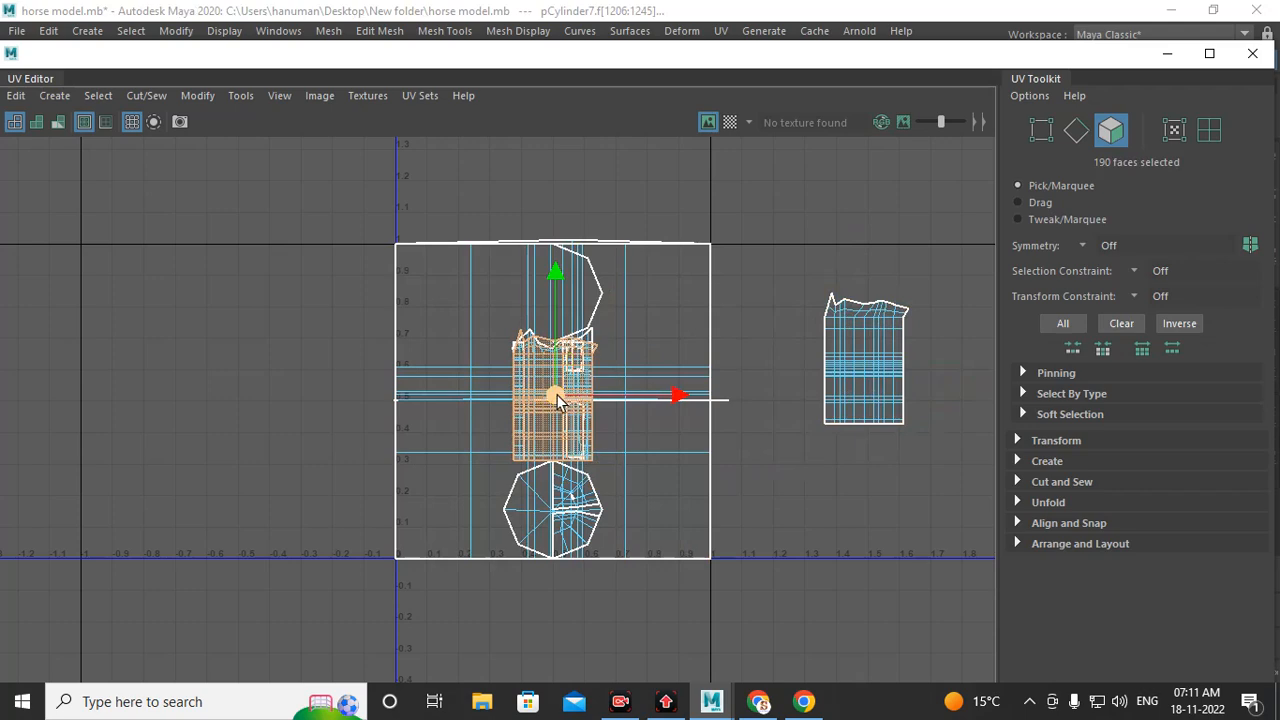
left_click_drag(556, 396, 837, 510)
Step: Select a narrow strip UV shell and move it to the upper right, outside the 0–1 space
double_click(573, 378)
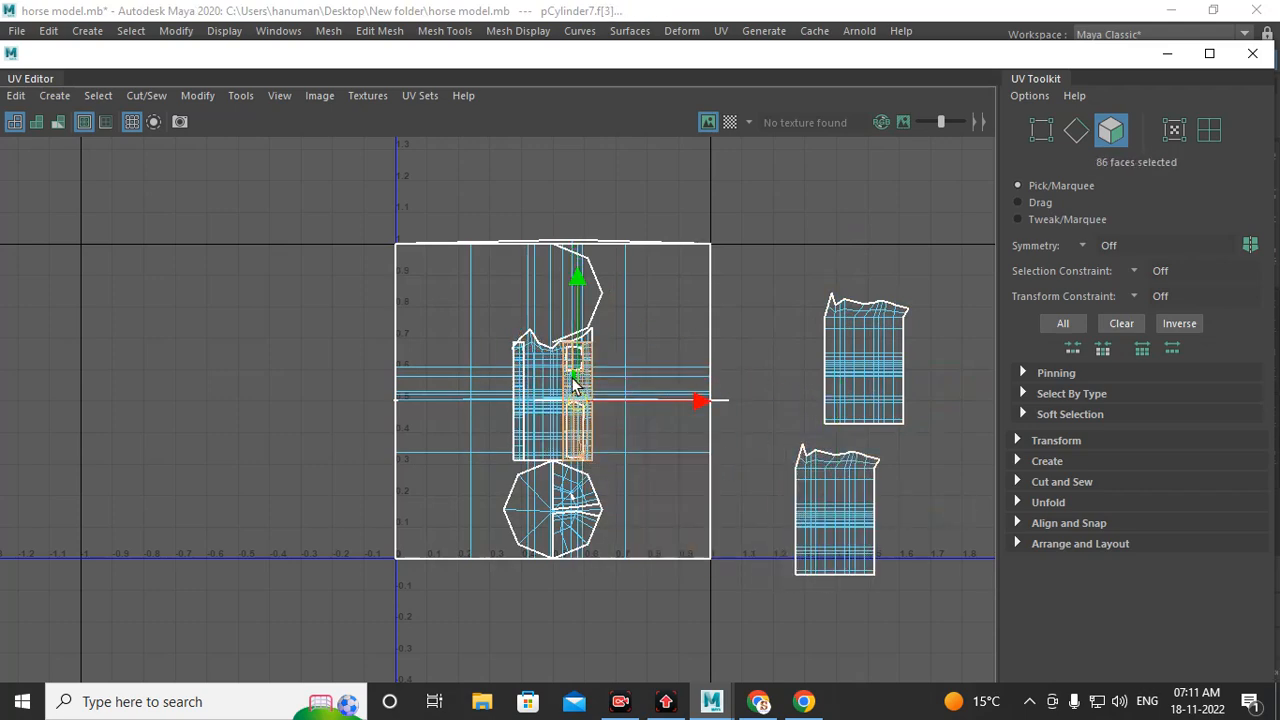
left_click_drag(576, 382, 752, 228)
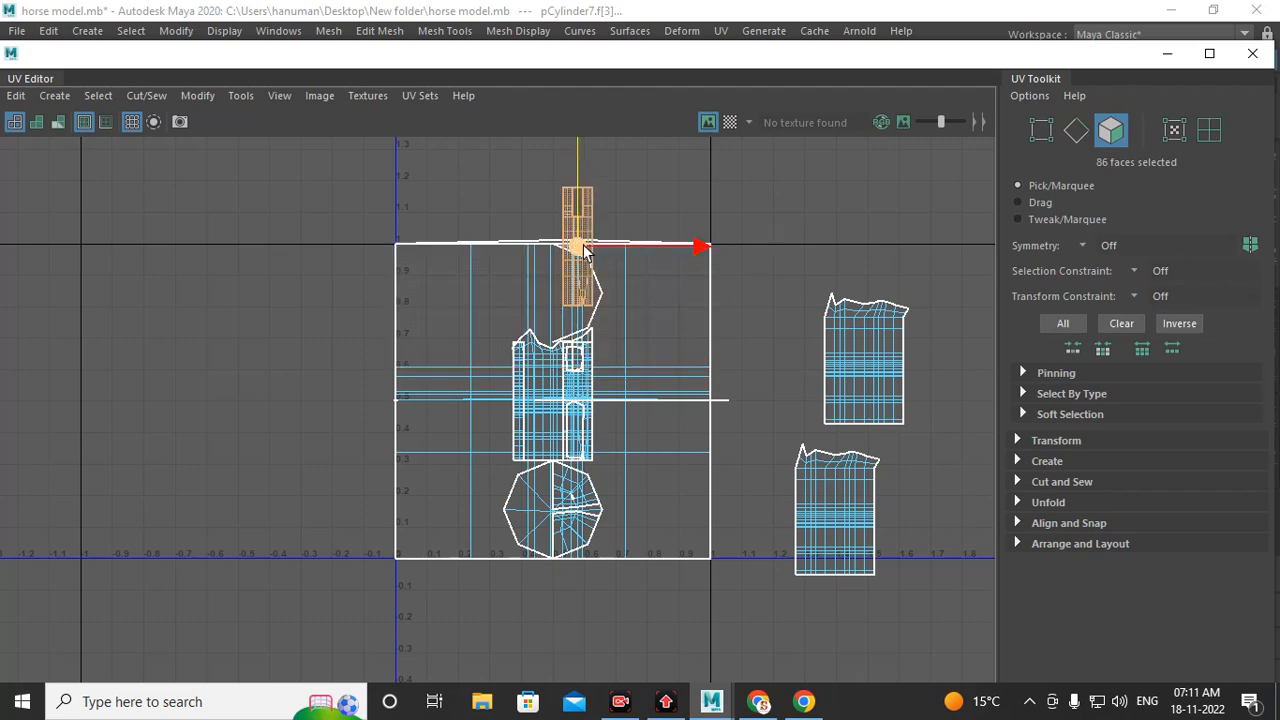
left_click_drag(580, 245, 810, 188)
Step: Move two large square UV shells out of the 0–1 space, one to the left and one above
double_click(680, 280)
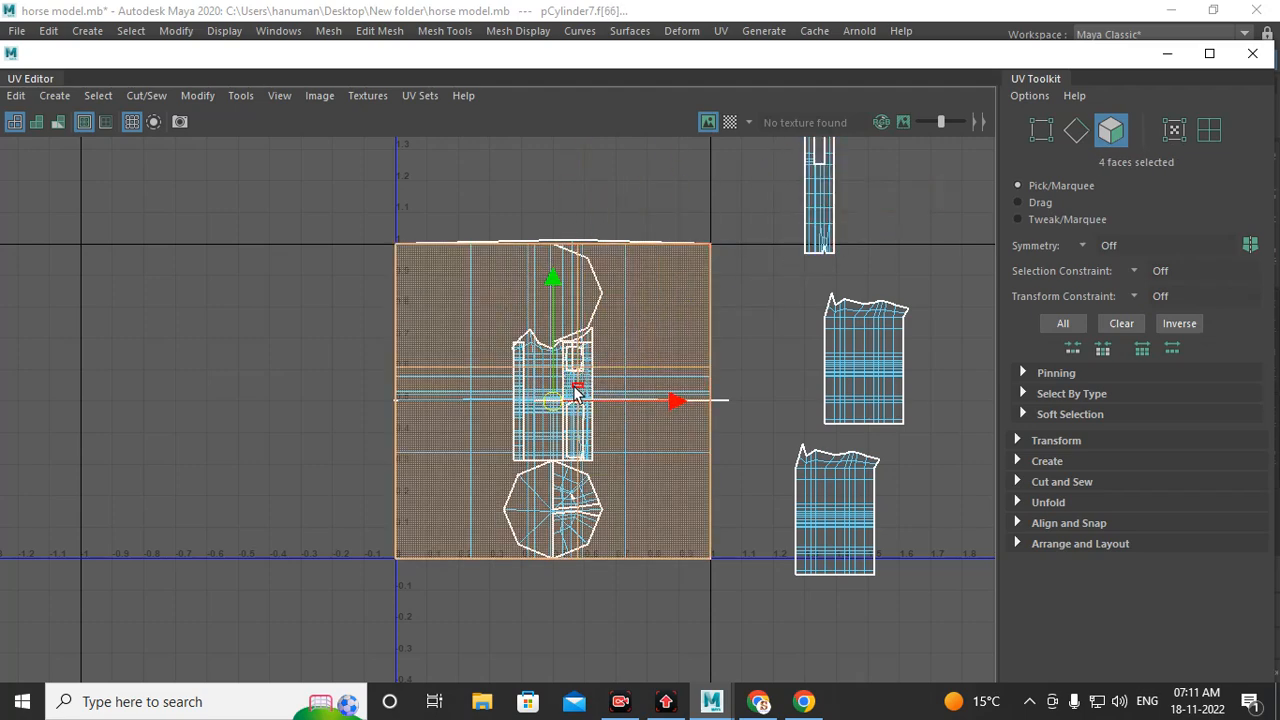
left_click_drag(556, 400, 140, 350)
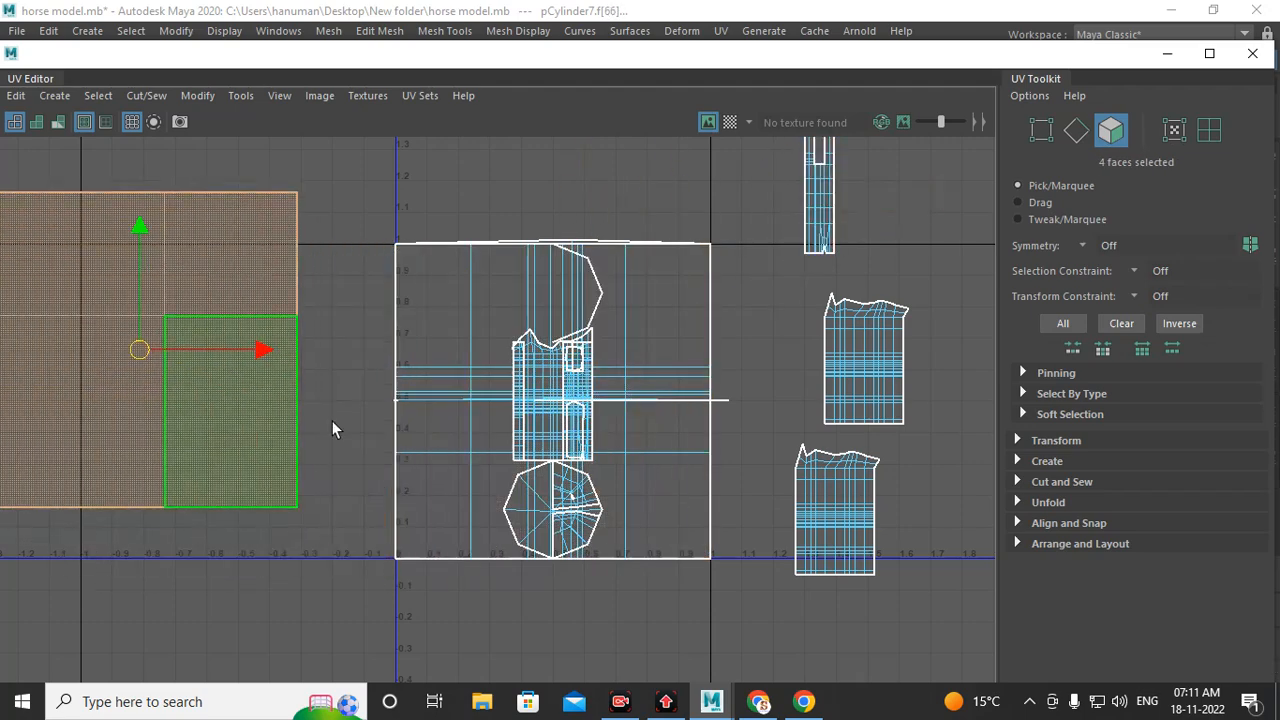
double_click(402, 409)
scroll(537, 419, "down", 3)
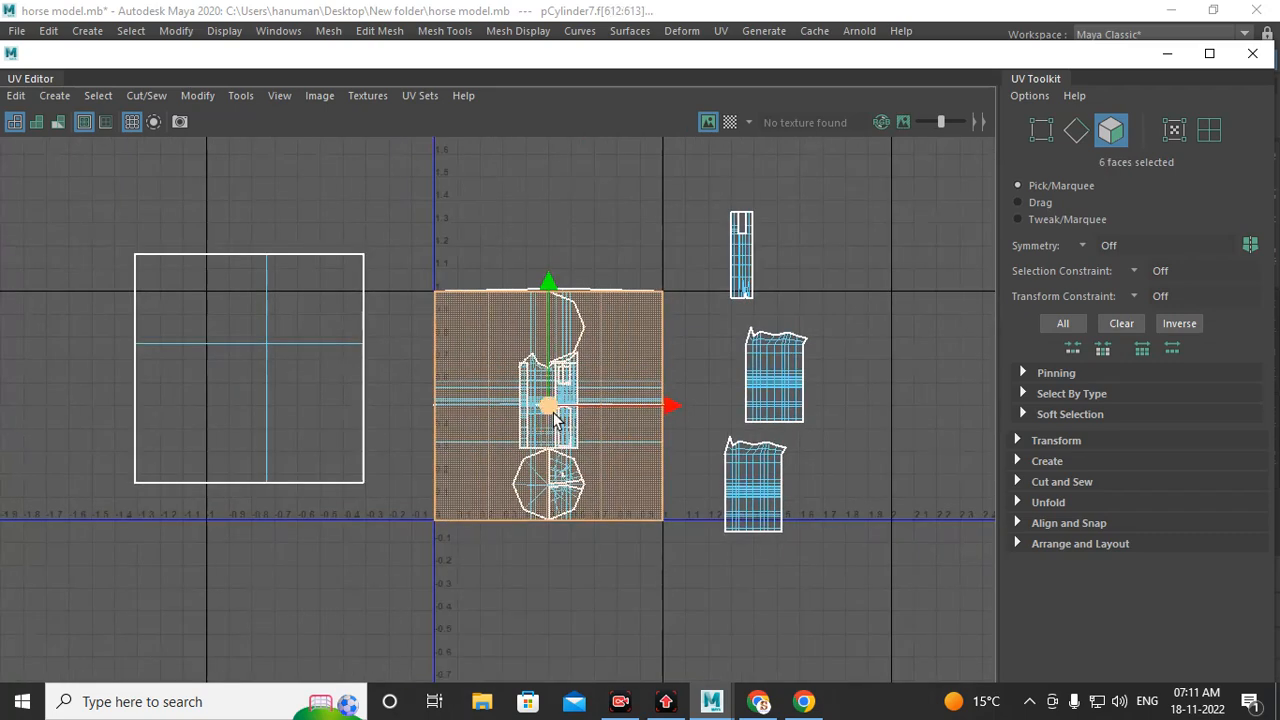
left_click_drag(565, 430, 528, 143)
Step: Move another square UV shell below the 0–1 space and minimize the UV Editor
double_click(599, 362)
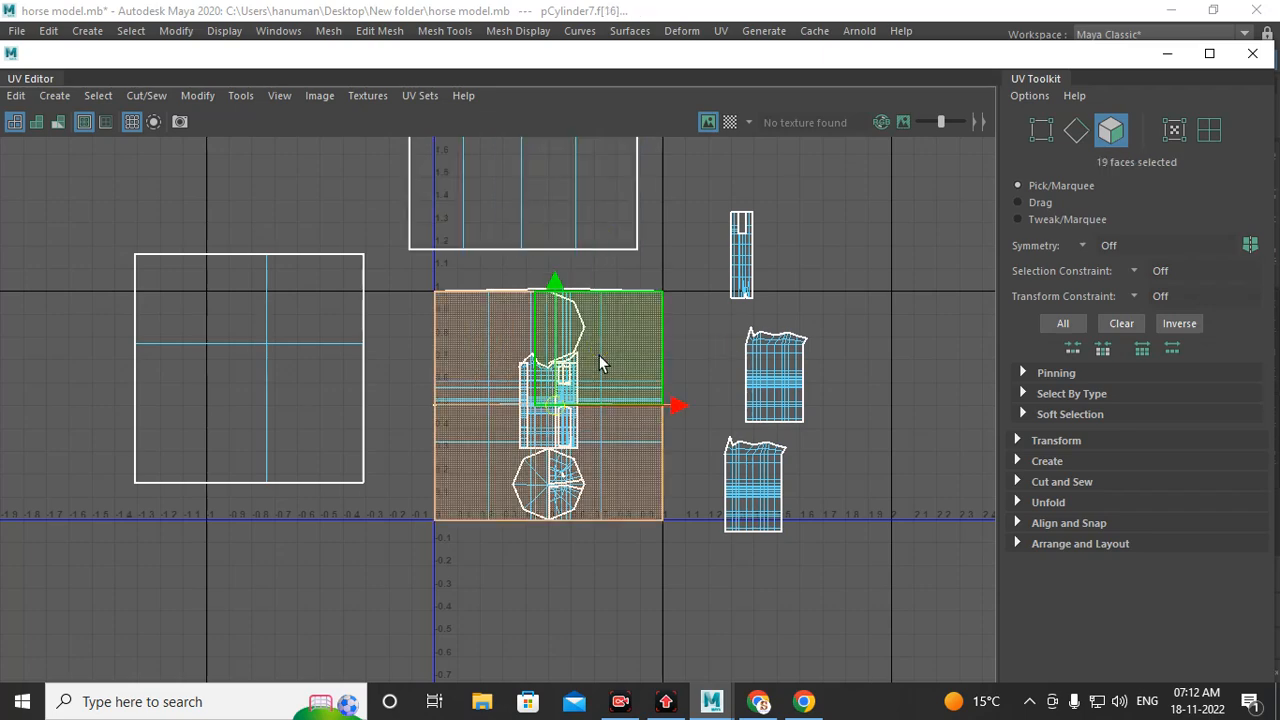
left_click_drag(553, 403, 430, 607)
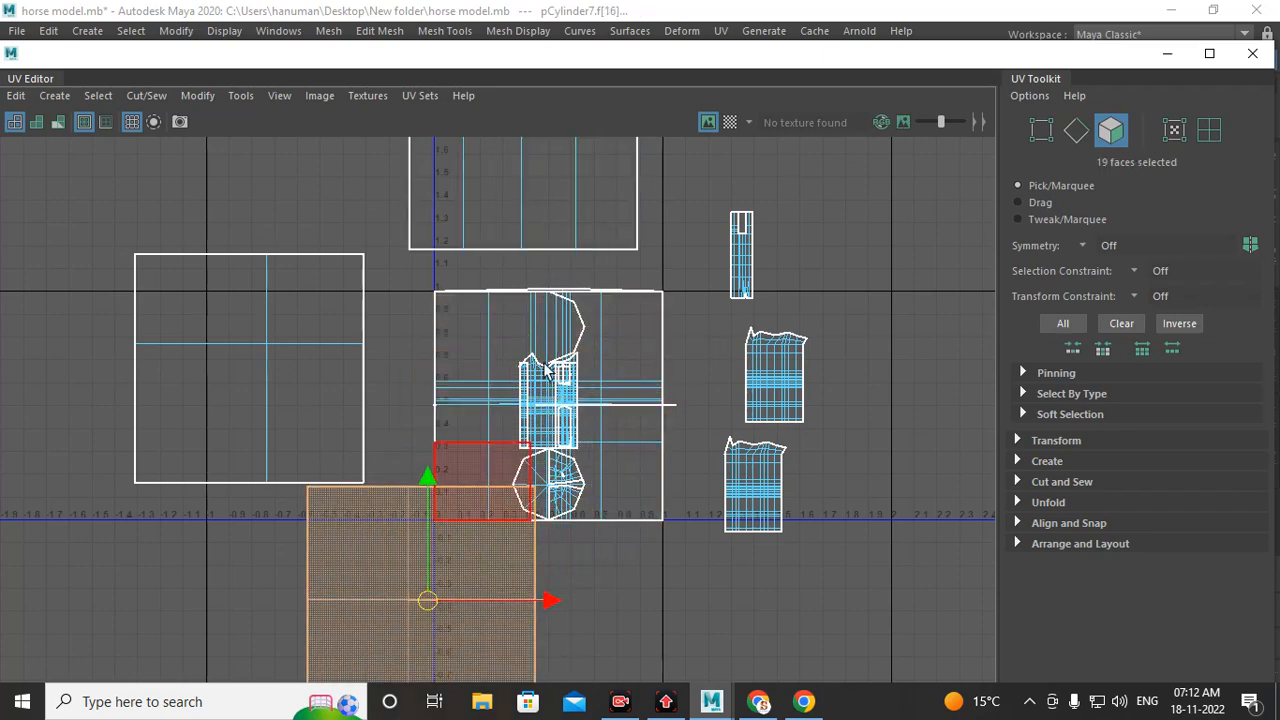
scroll(547, 356, "down", 2)
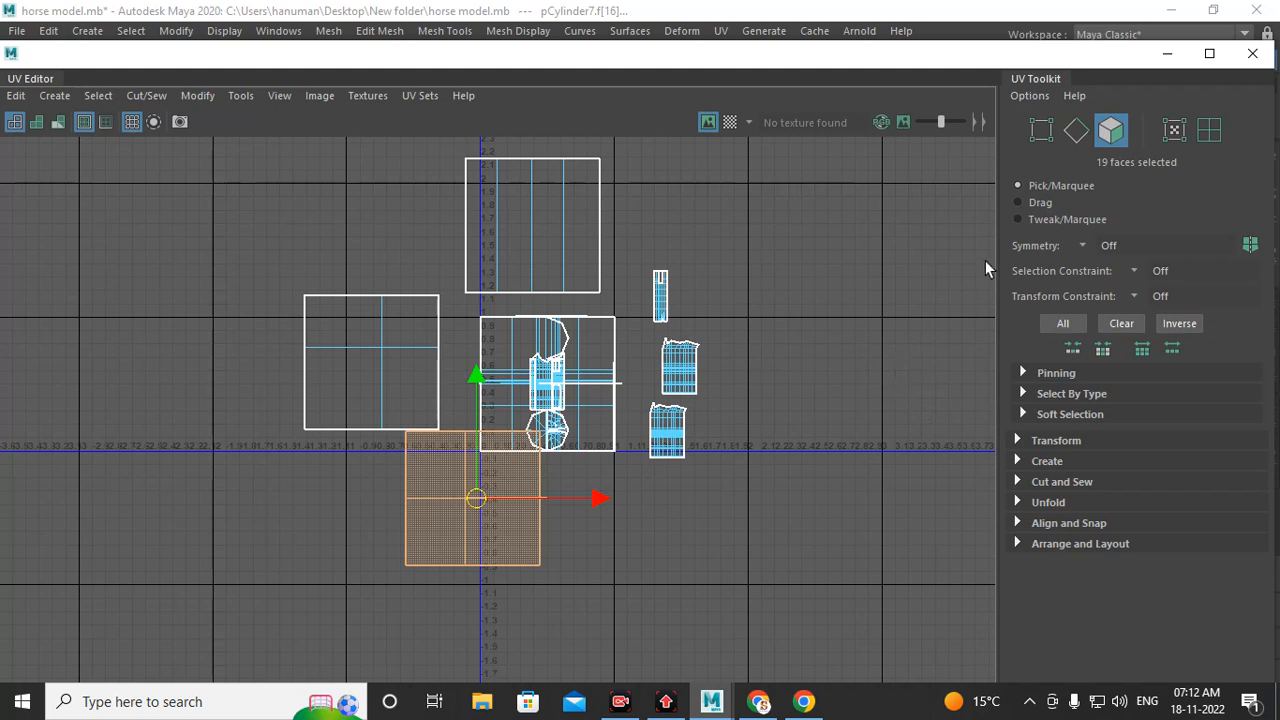
left_click(1167, 53)
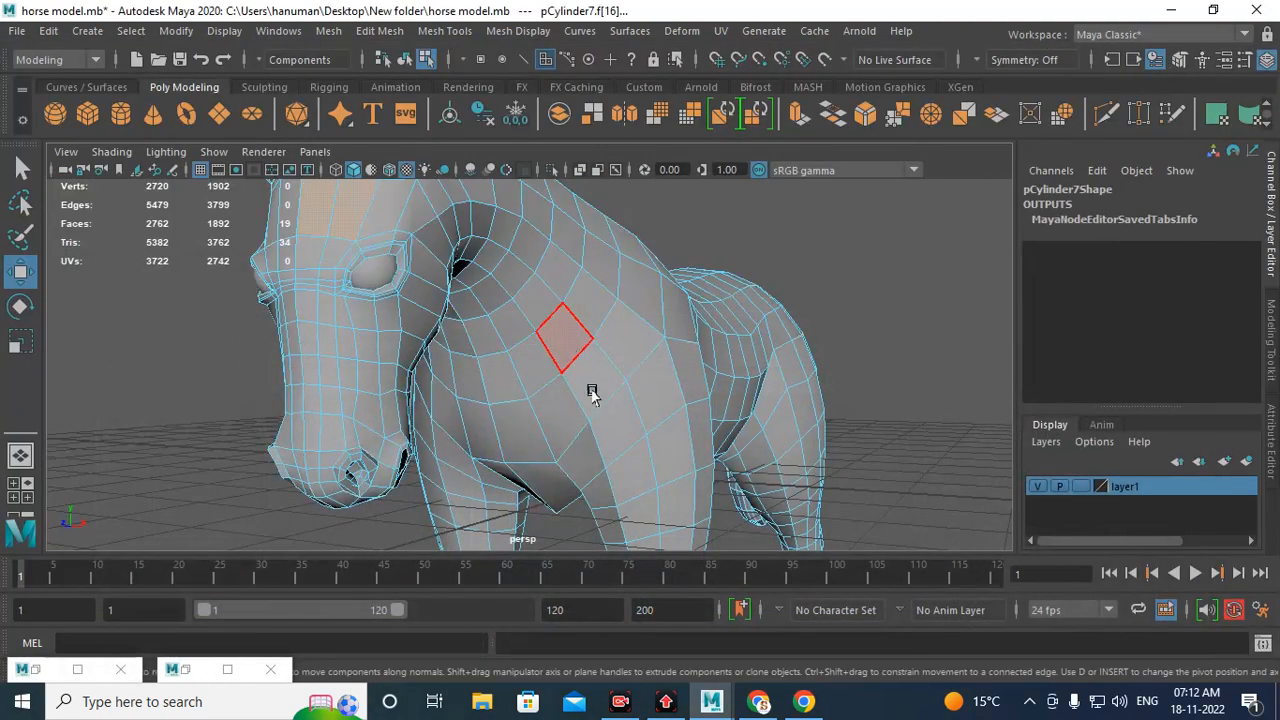
Step: Reopen the UV Editor and move the large square UV shell slightly right and down from the 0–1 space
left_click_drag(592, 390, 774, 291, "alt")
right_click_drag(774, 291, 551, 334, "alt")
left_click_drag(551, 334, 524, 363, "alt")
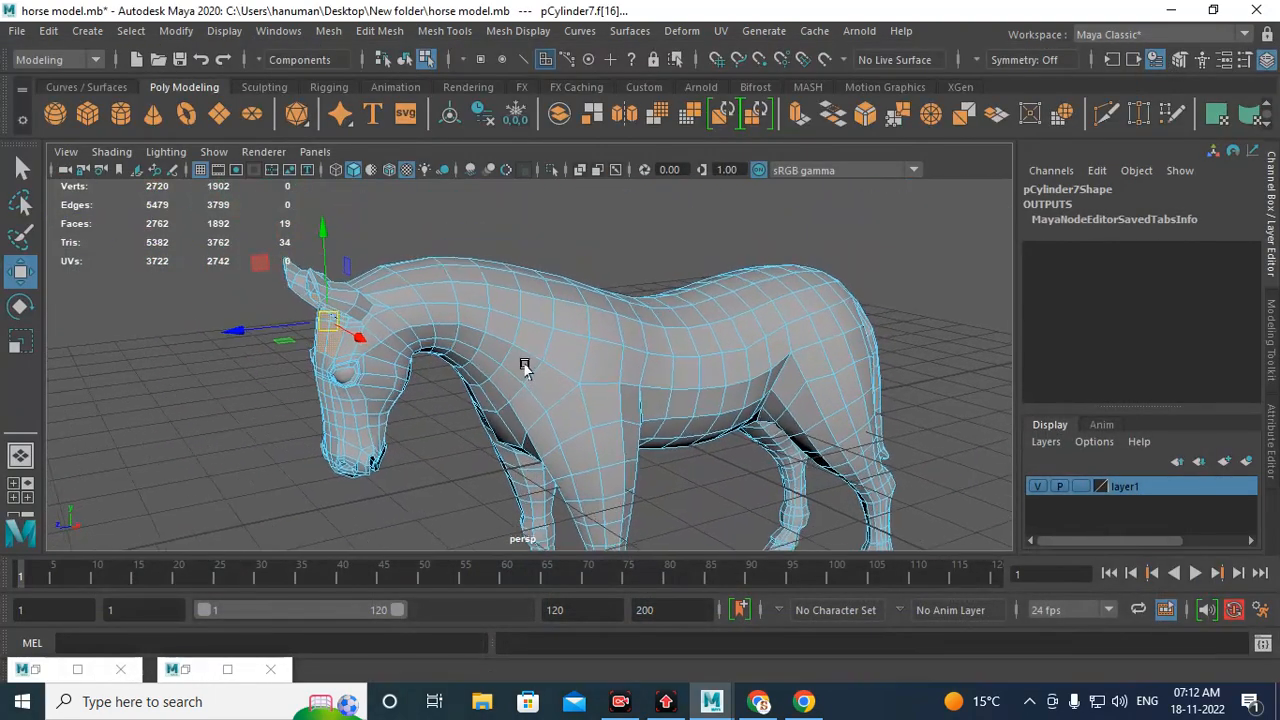
left_click(185, 669)
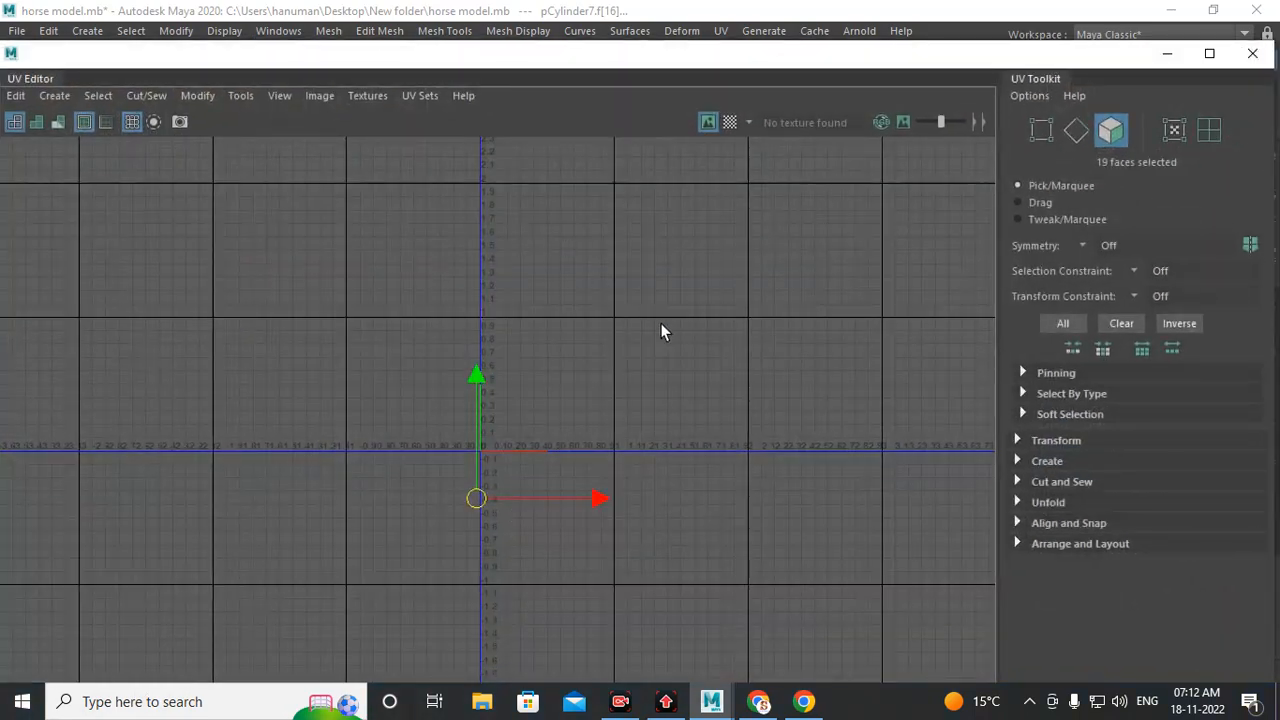
left_click(708, 122)
scroll(640, 320, "up", 1)
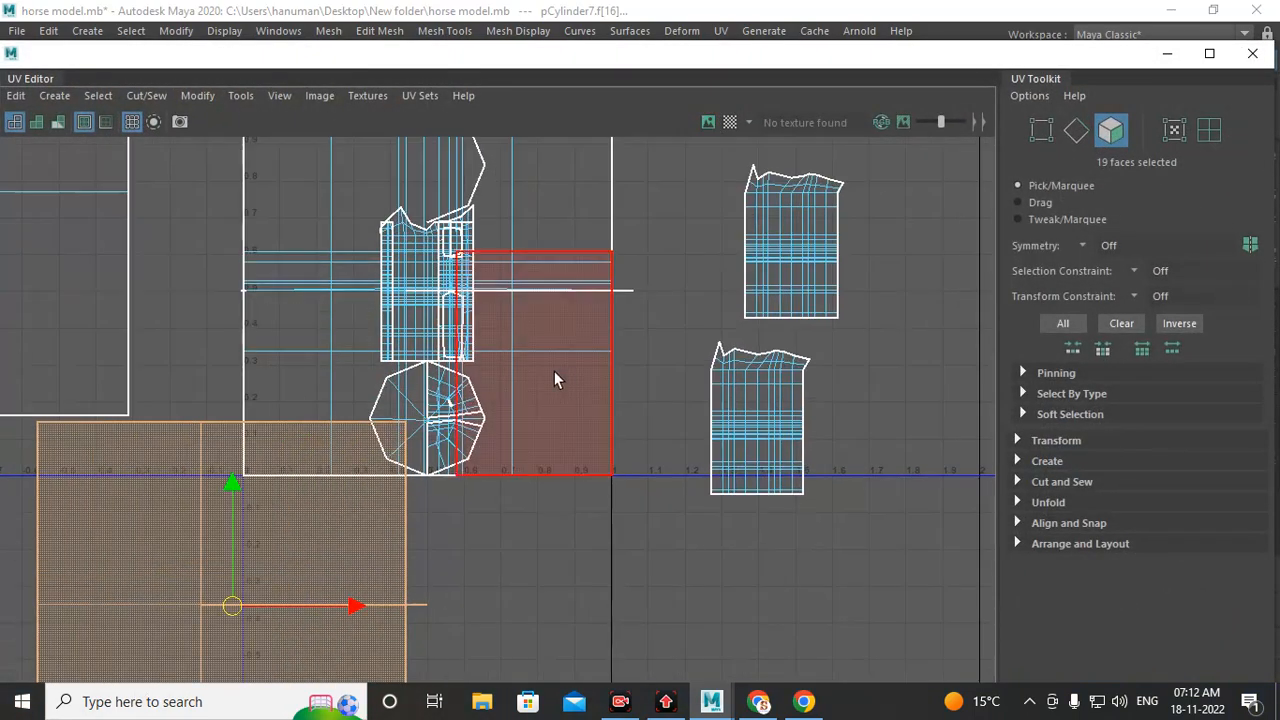
double_click(561, 291)
middle_click_drag(548, 350, 602, 392, "alt")
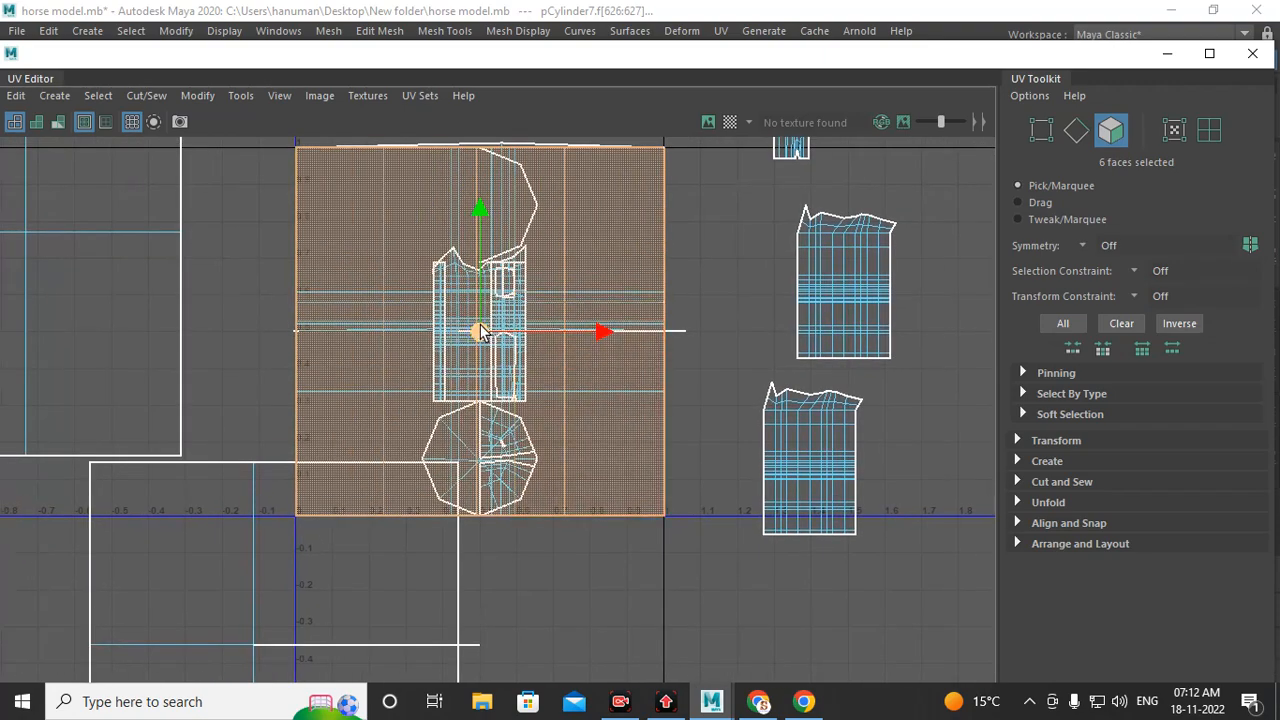
left_click_drag(481, 333, 553, 363)
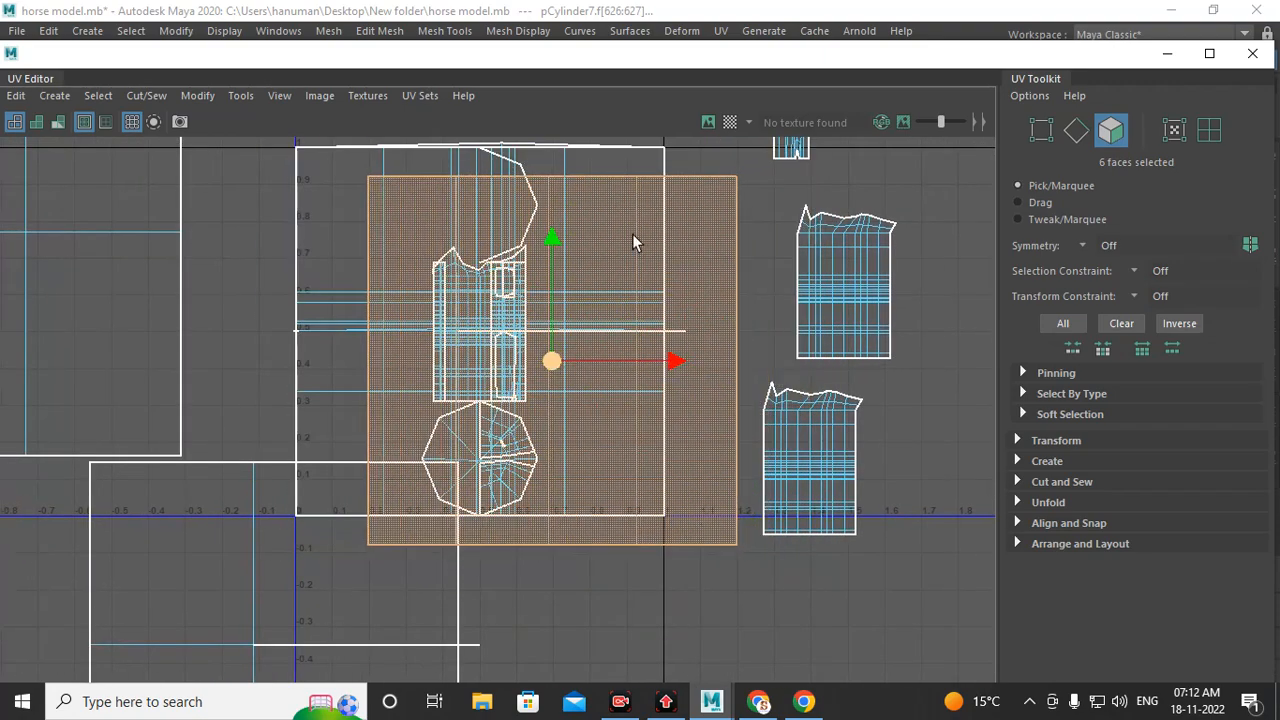
Step: Select the narrow leg UV shell and frame it on the model in the viewport
left_click_drag(710, 54, 730, 362)
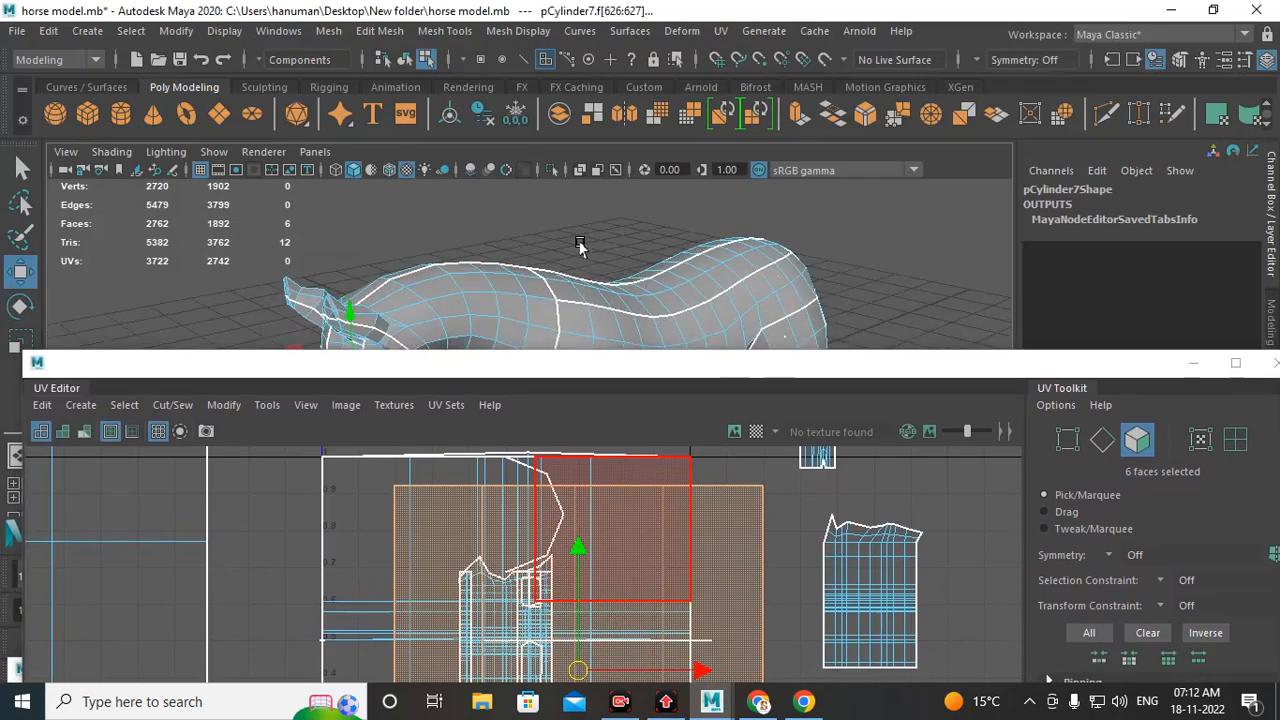
mouse_move(580, 245)
left_mouse_down("alt")
mouse_move(666, 280)
mouse_move(700, 214)
mouse_move(677, 209)
mouse_move(690, 265)
mouse_move(570, 256)
left_mouse_up("alt")
middle_click_drag(776, 563, 685, 527, "alt")
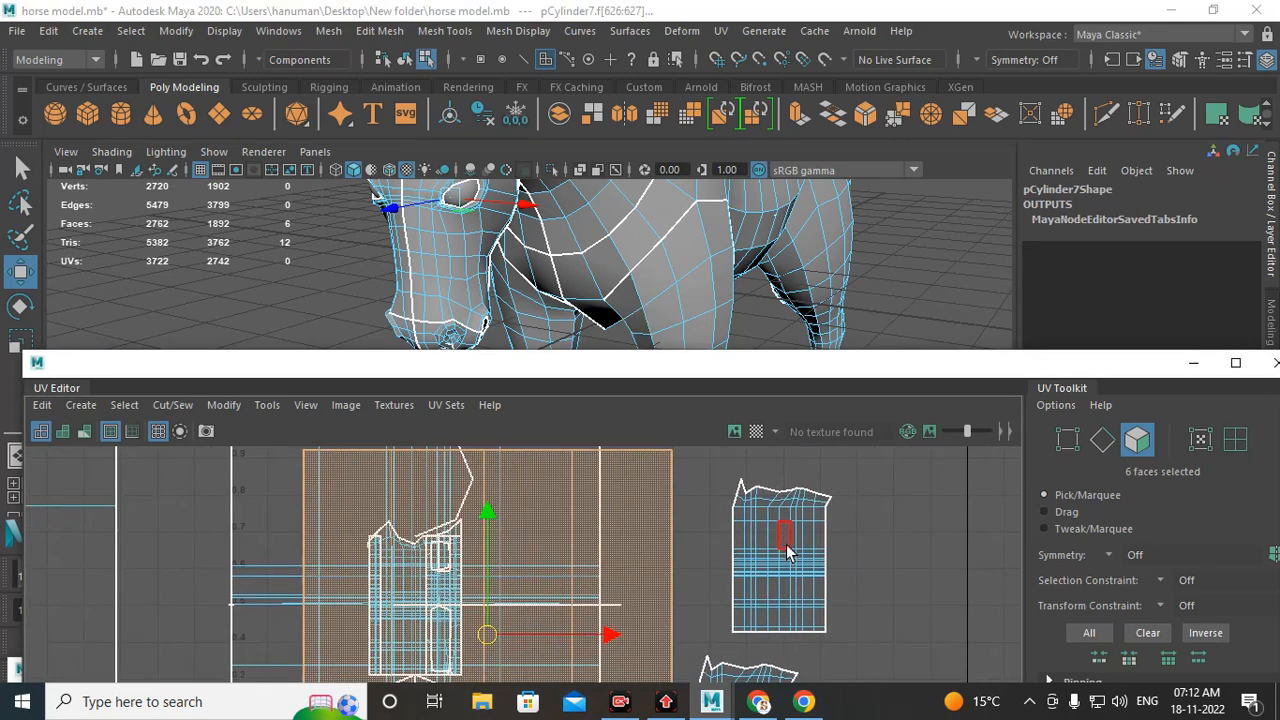
double_click(787, 553)
key("f")
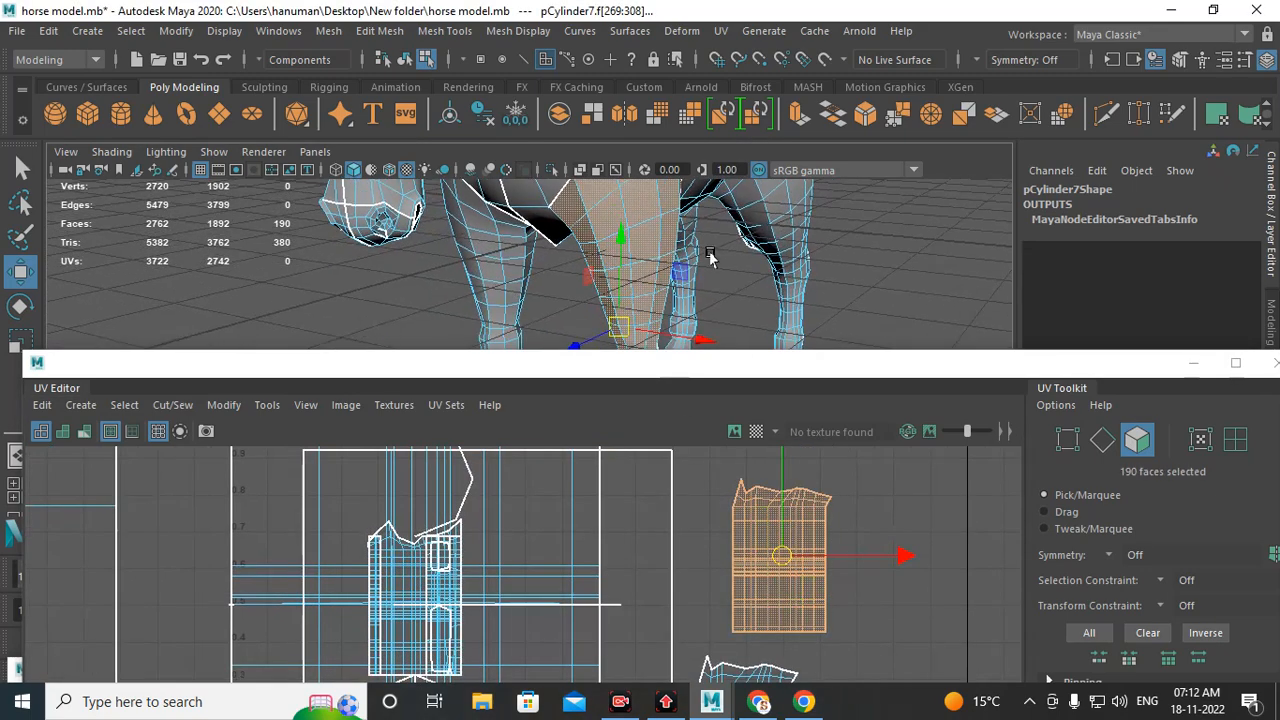
Step: Rearrange the UV Editor window beside the viewport to inspect the selected leg shell against the leg
left_click_drag(726, 366, 708, 511)
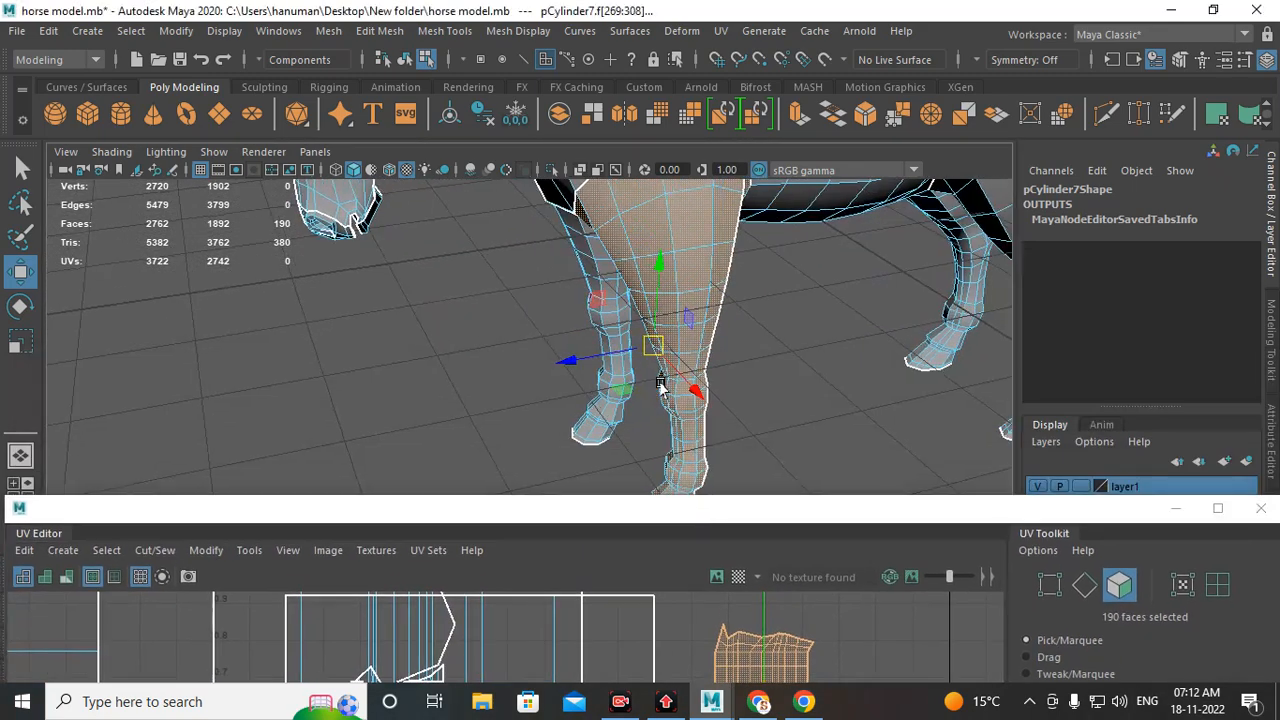
left_click_drag(660, 385, 689, 257, "alt")
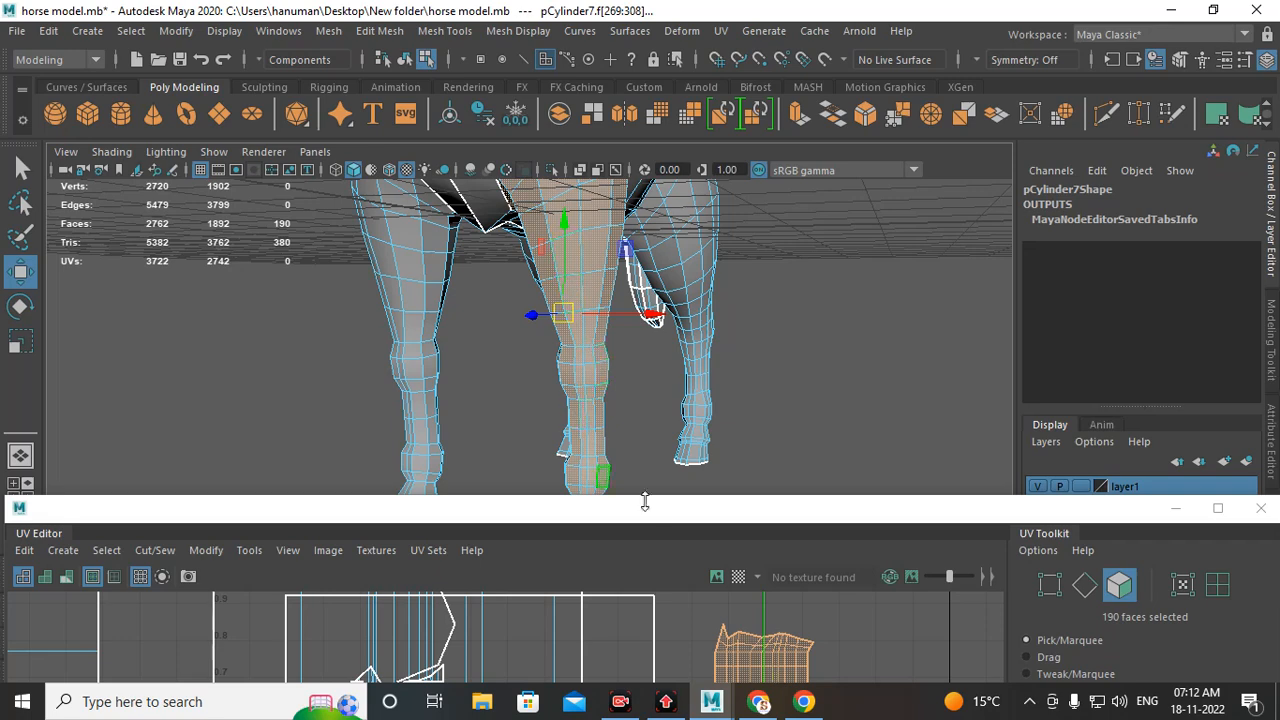
left_click_drag(716, 513, 717, 293)
mouse_move(755, 510)
left_mouse_down()
mouse_move(675, 535)
mouse_move(847, 497)
mouse_move(926, 497)
left_mouse_up()
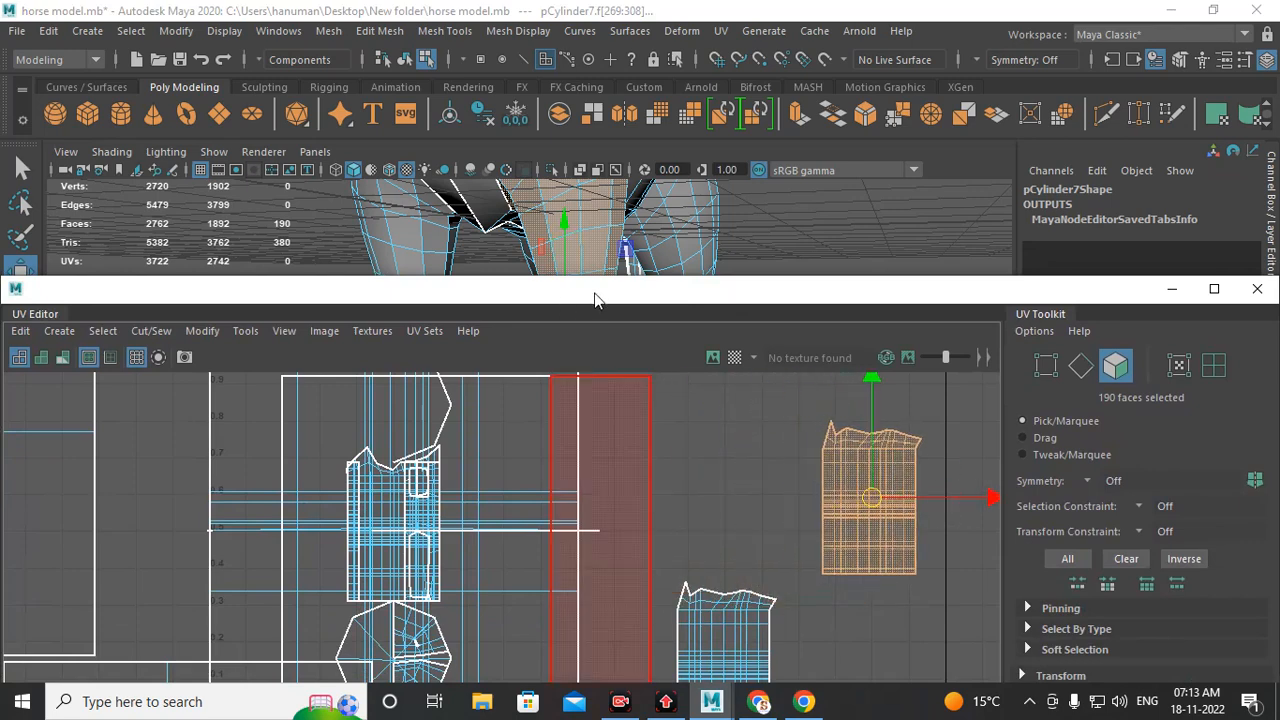
left_click_drag(597, 294, 542, 476)
left_click_drag(851, 468, 726, 262)
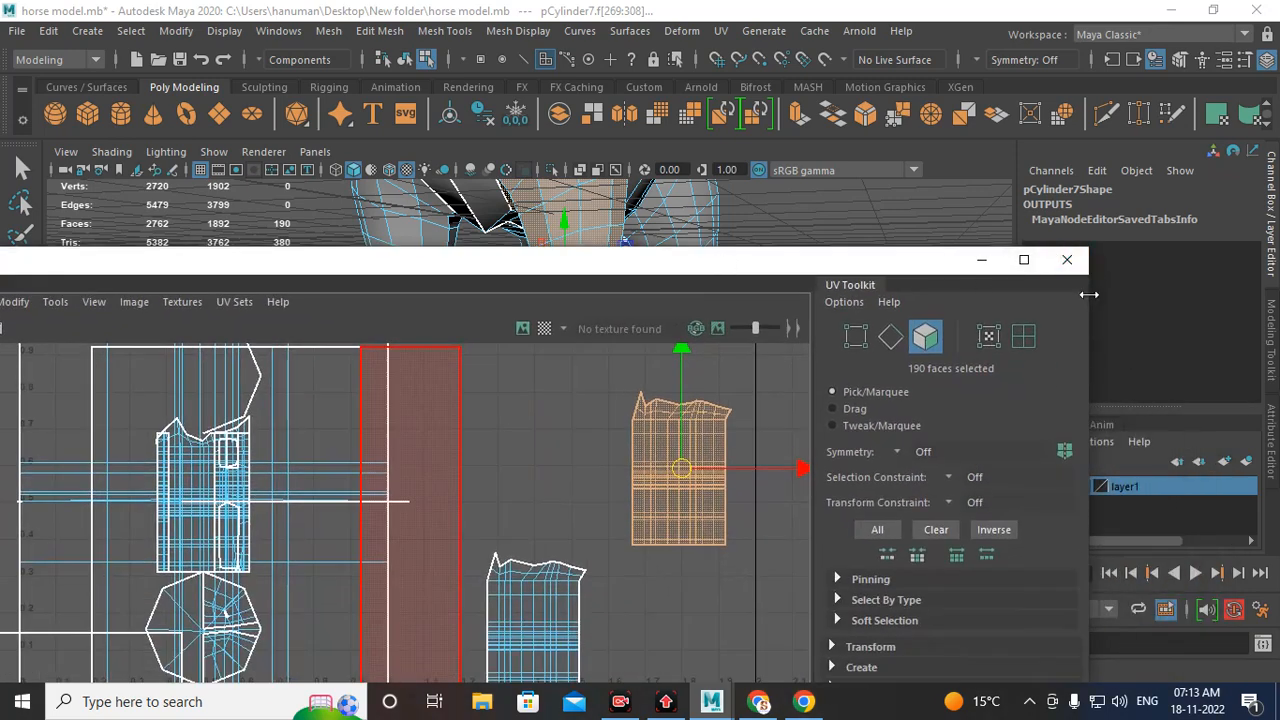
left_click_drag(1086, 294, 987, 292)
middle_click_drag(599, 464, 554, 548, "alt")
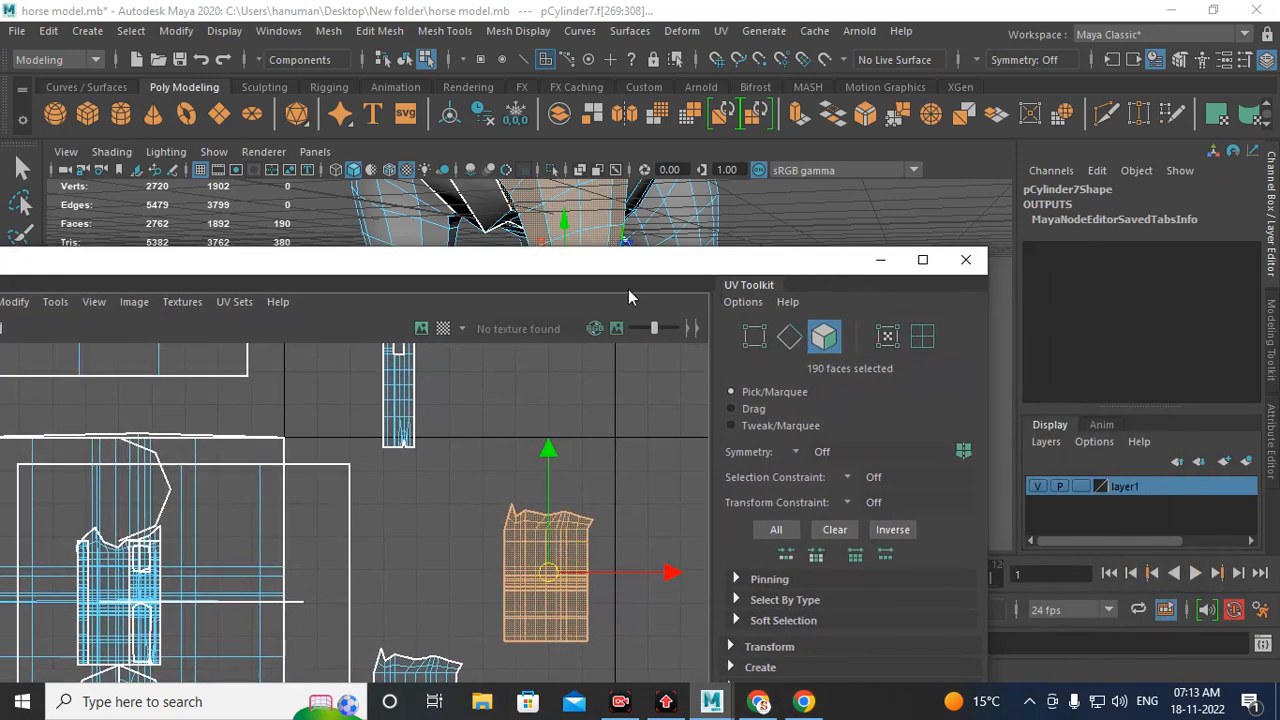
left_click_drag(638, 265, 639, 407)
left_click_drag(533, 276, 548, 276, "alt")
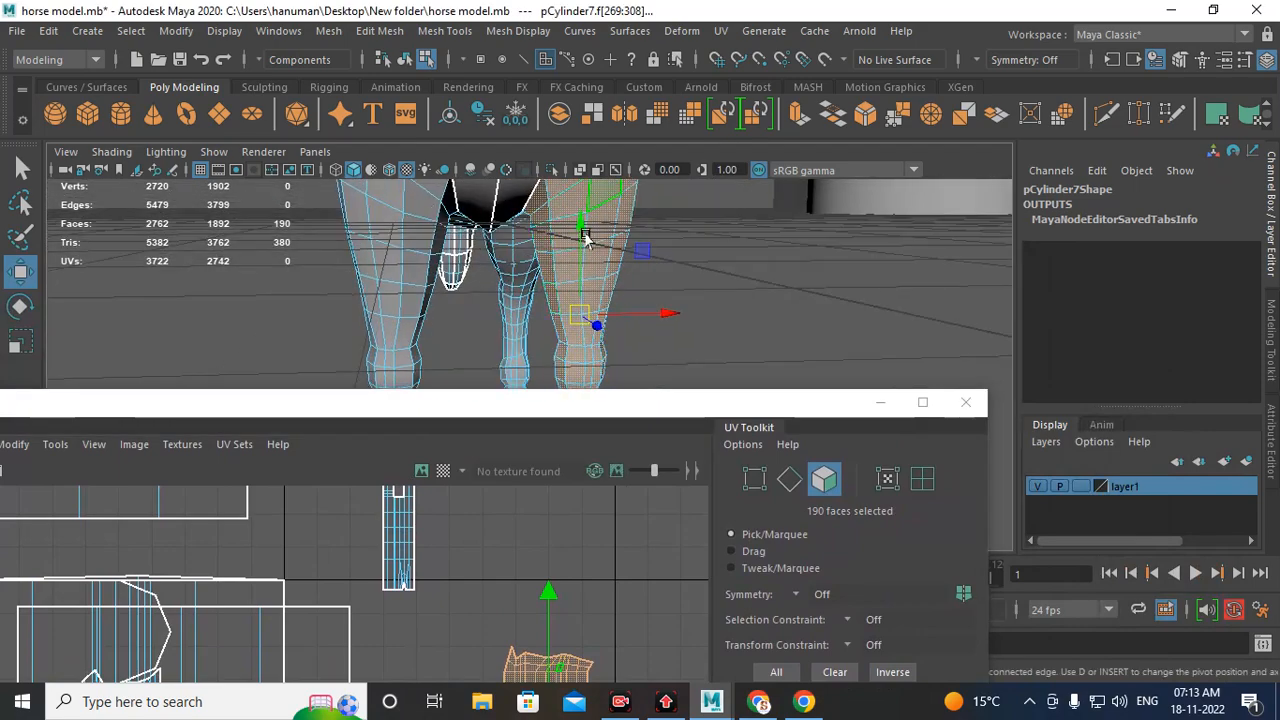
middle_click_drag(547, 614, 562, 470, "alt")
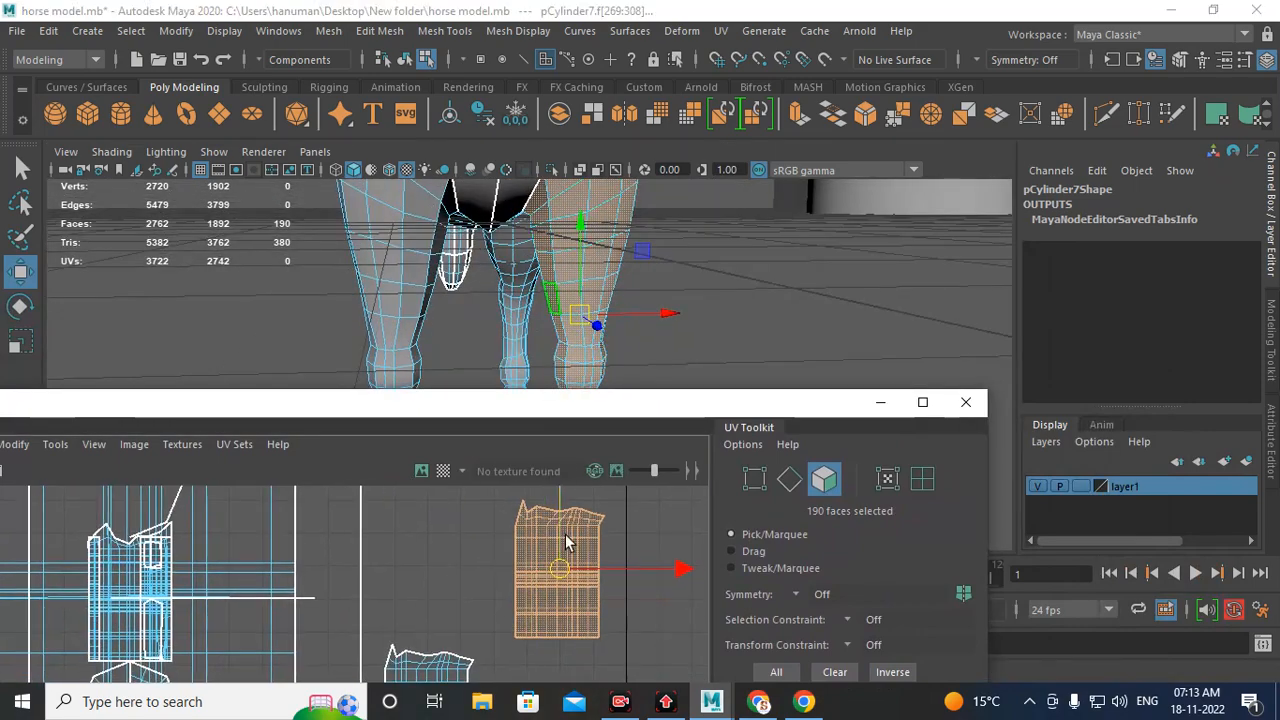
middle_click_drag(566, 538, 554, 562, "alt")
left_click_drag(553, 605, 530, 617)
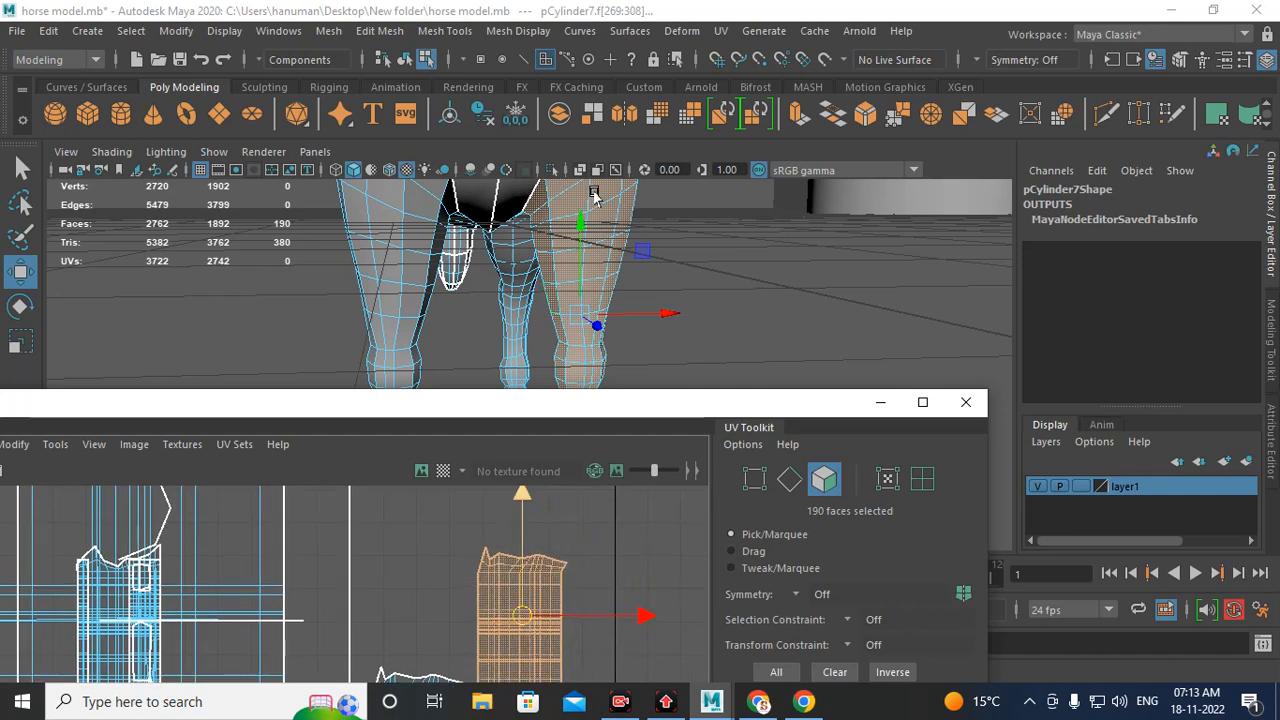
right_click_drag(521, 578, 514, 393)
middle_click_drag(502, 632, 476, 544, "alt")
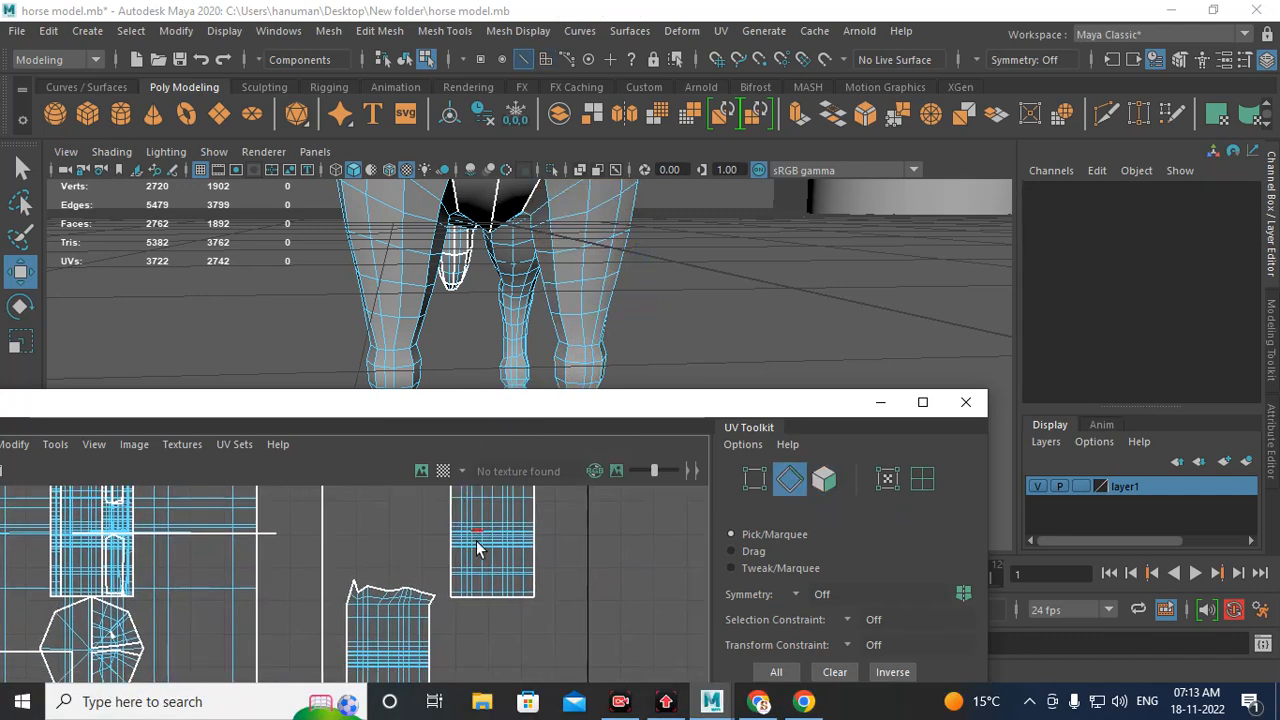
Step: Select an edge loop across the leg UV shell, try moving it, and undo the move
double_click(477, 546)
scroll(505, 582, "down", 1)
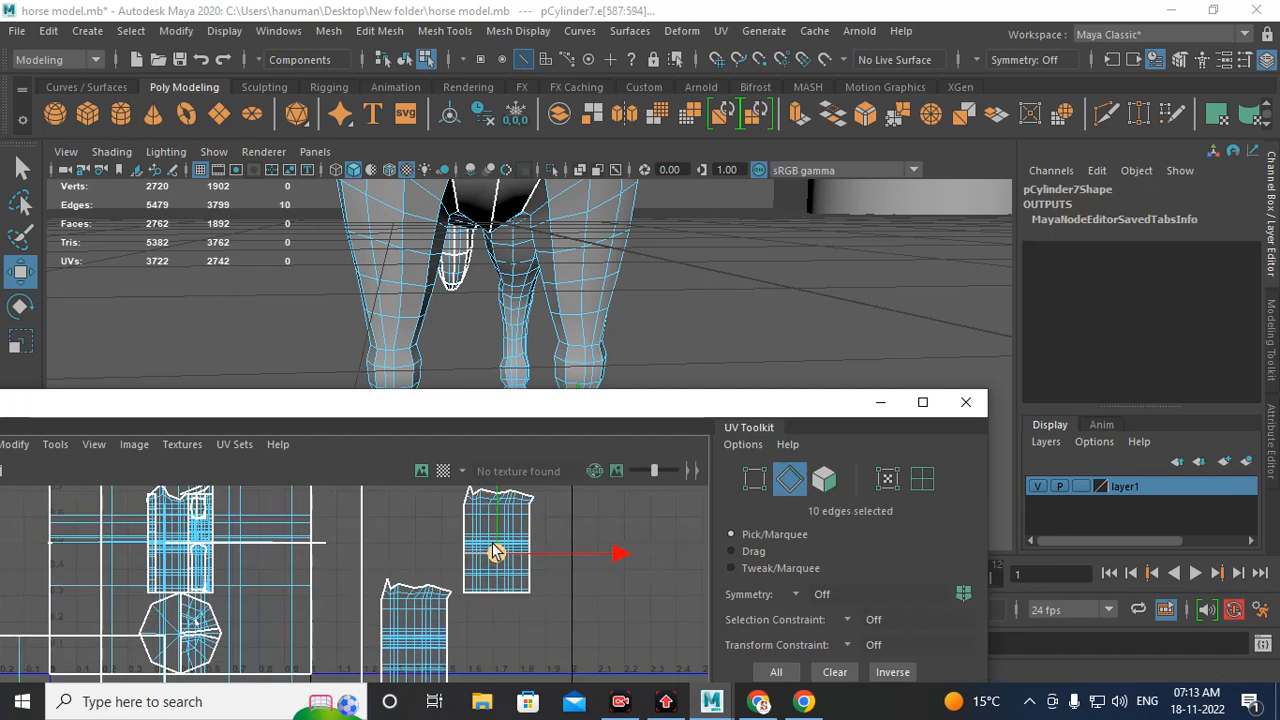
scroll(503, 587, "up", 2)
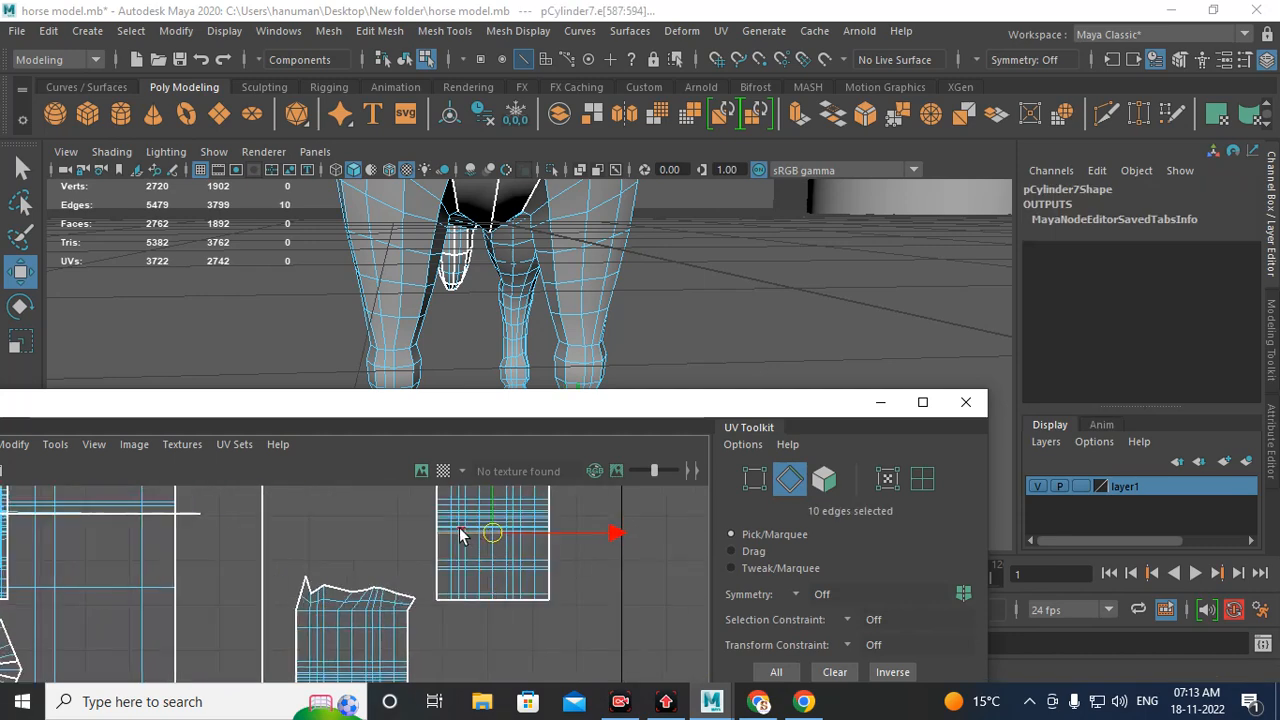
mouse_move(491, 534)
left_mouse_down()
mouse_move(508, 549)
mouse_move(493, 553)
left_mouse_up()
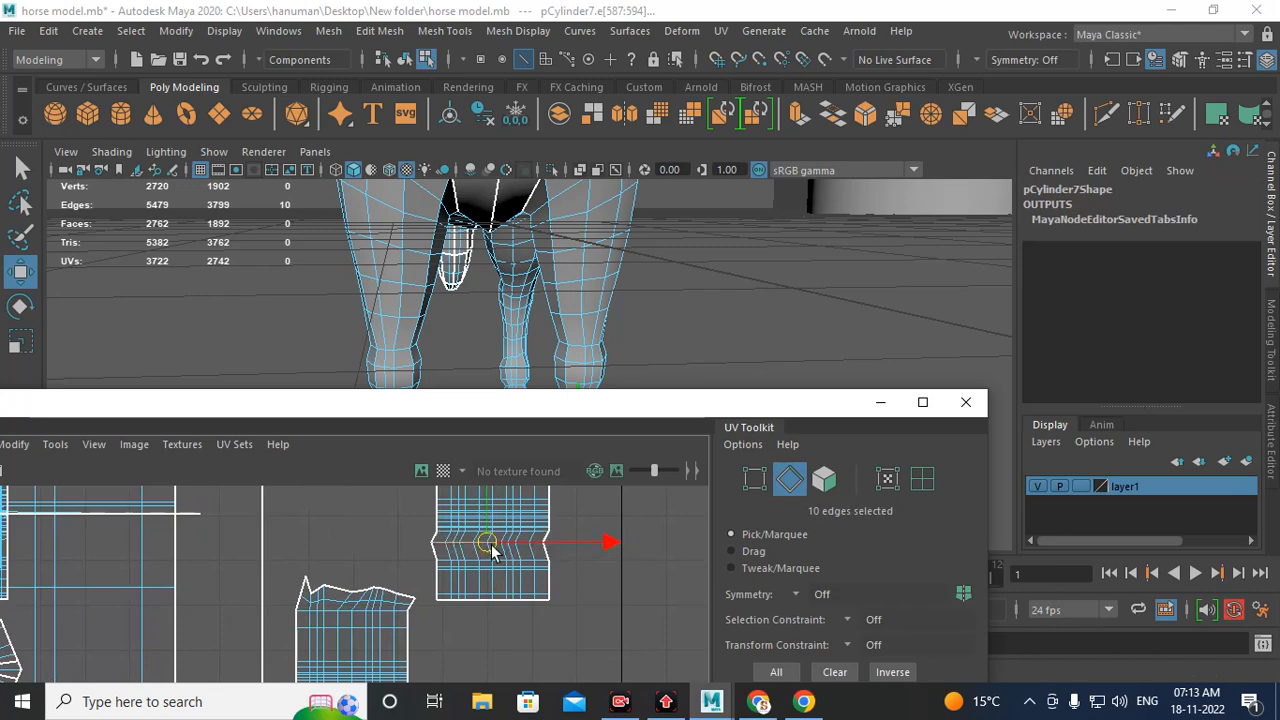
key("ctrl+z")
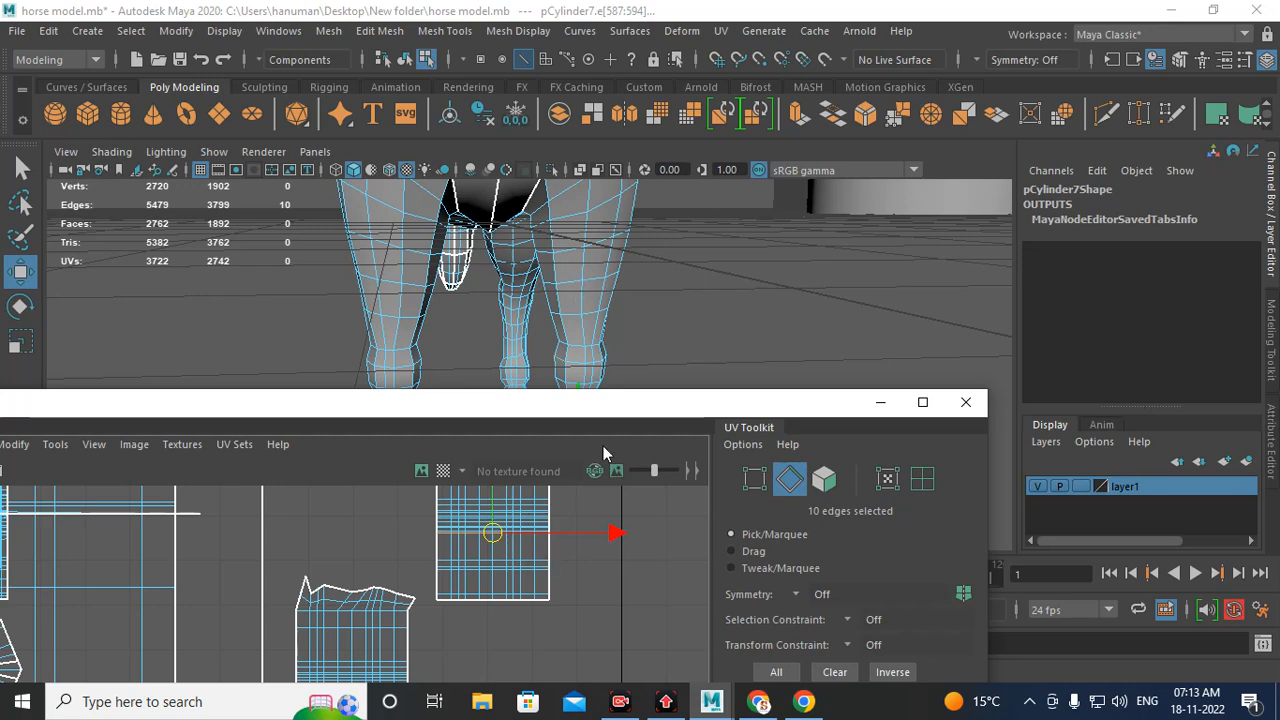
Step: Select an edge loop around the lower leg in the viewport to locate it on the UV shell
left_click_drag(589, 407, 597, 455)
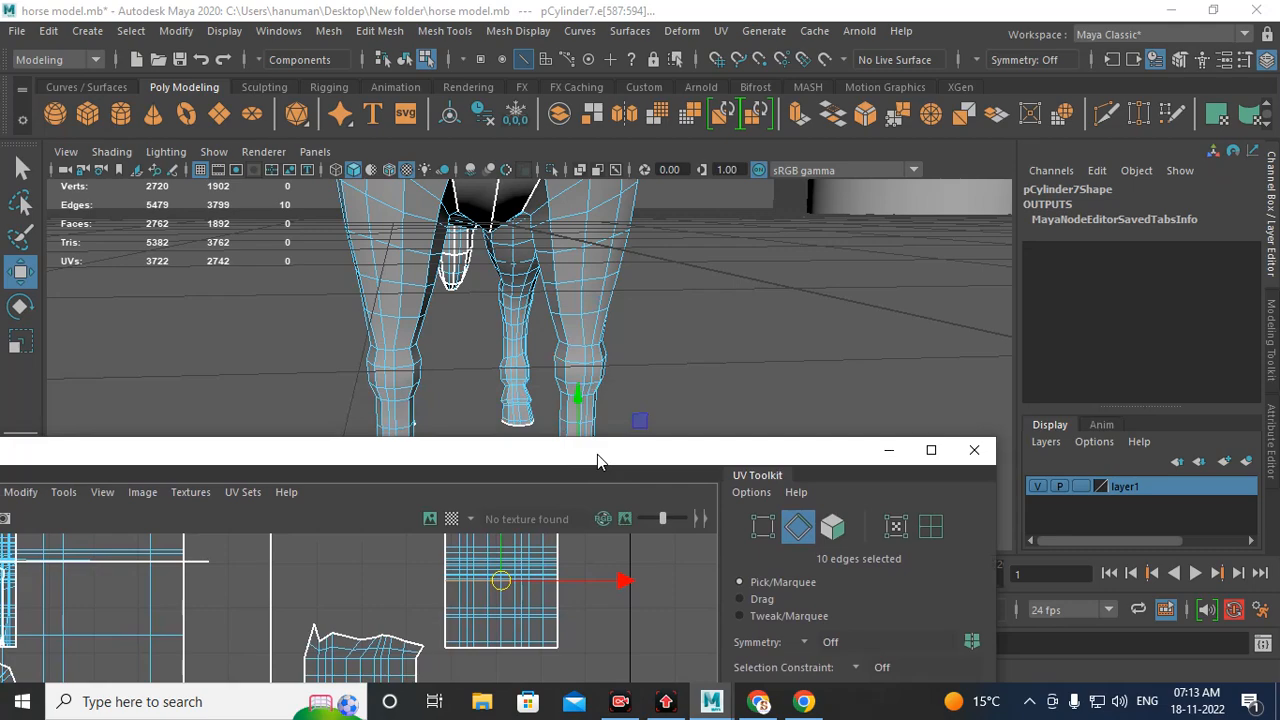
left_click_drag(609, 347, 643, 397, "alt")
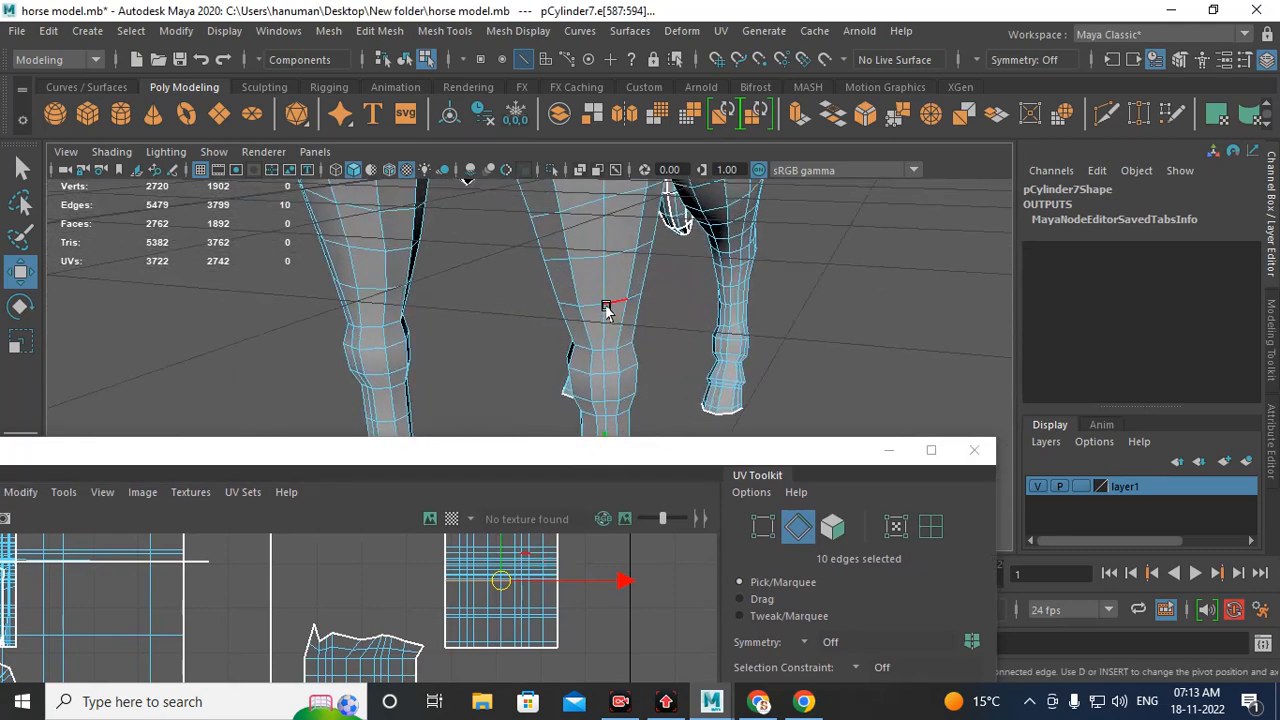
double_click(606, 306)
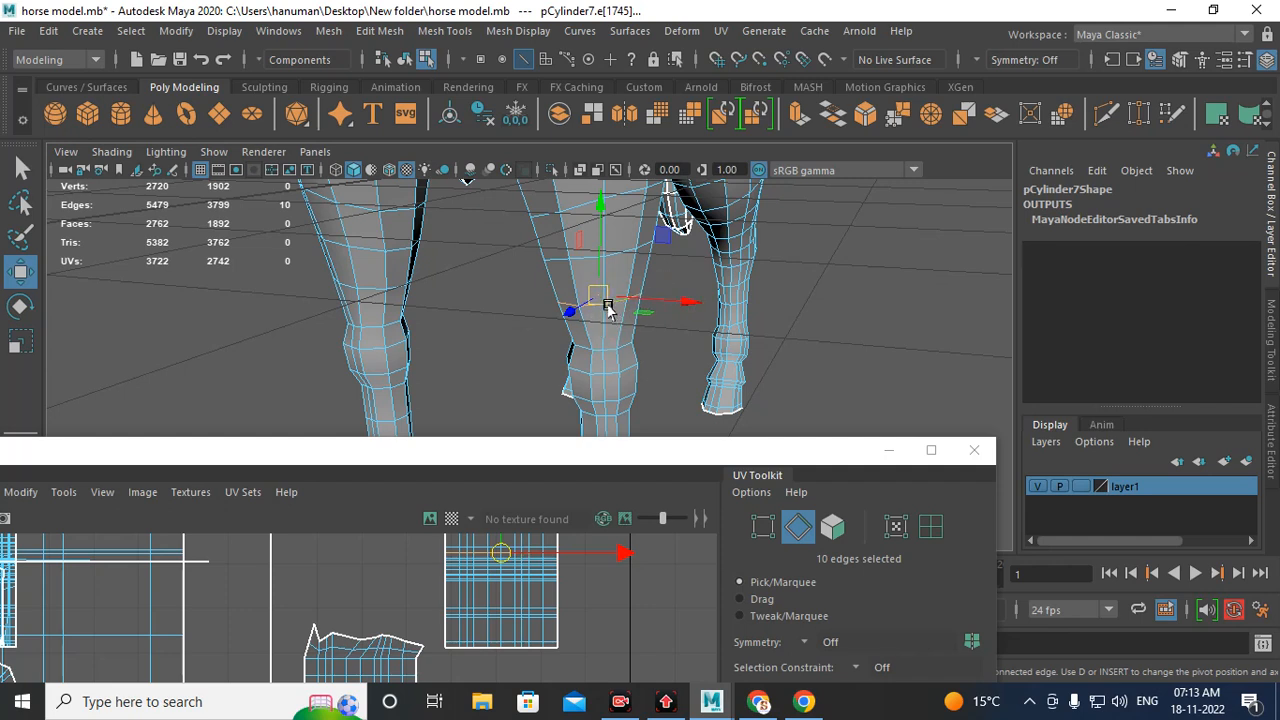
mouse_move(619, 306)
left_mouse_down()
mouse_move(623, 269)
mouse_move(628, 318)
mouse_move(590, 303)
mouse_move(610, 310)
mouse_move(611, 286)
mouse_move(646, 297)
mouse_move(594, 306)
mouse_move(615, 313)
left_mouse_up()
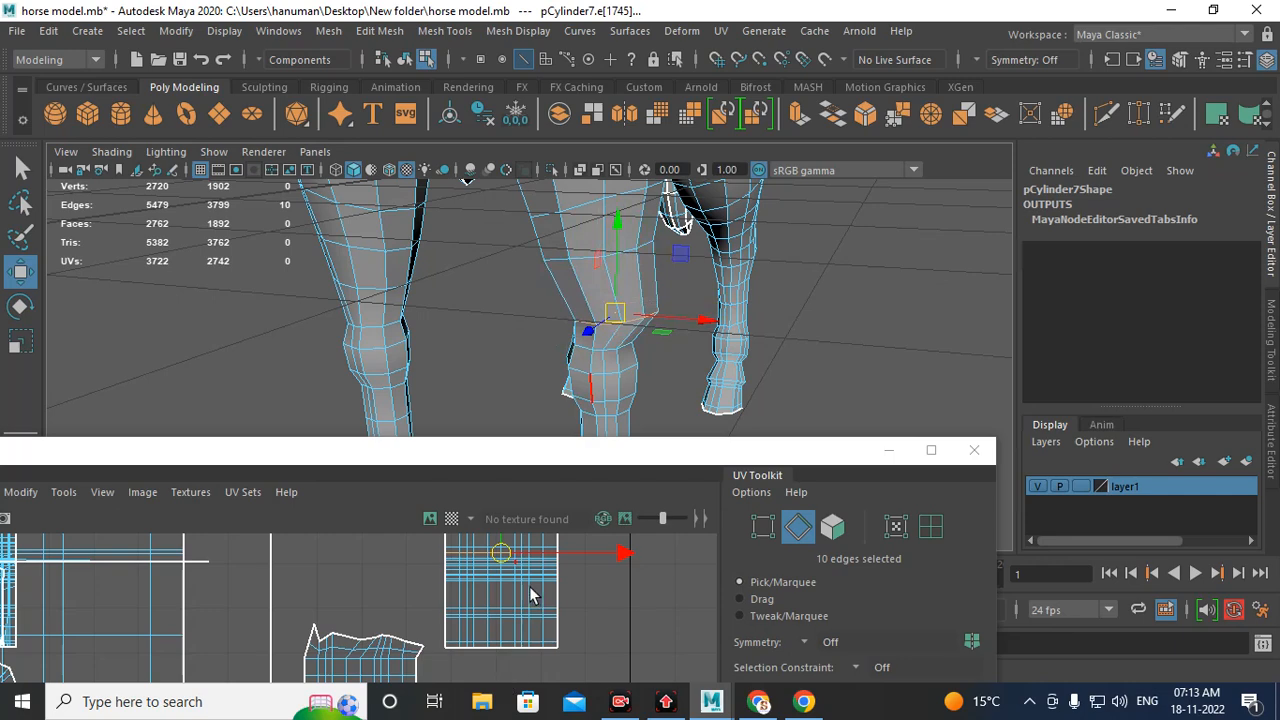
right_click_drag(507, 442, 420, 442)
scroll(503, 596, "up", 2)
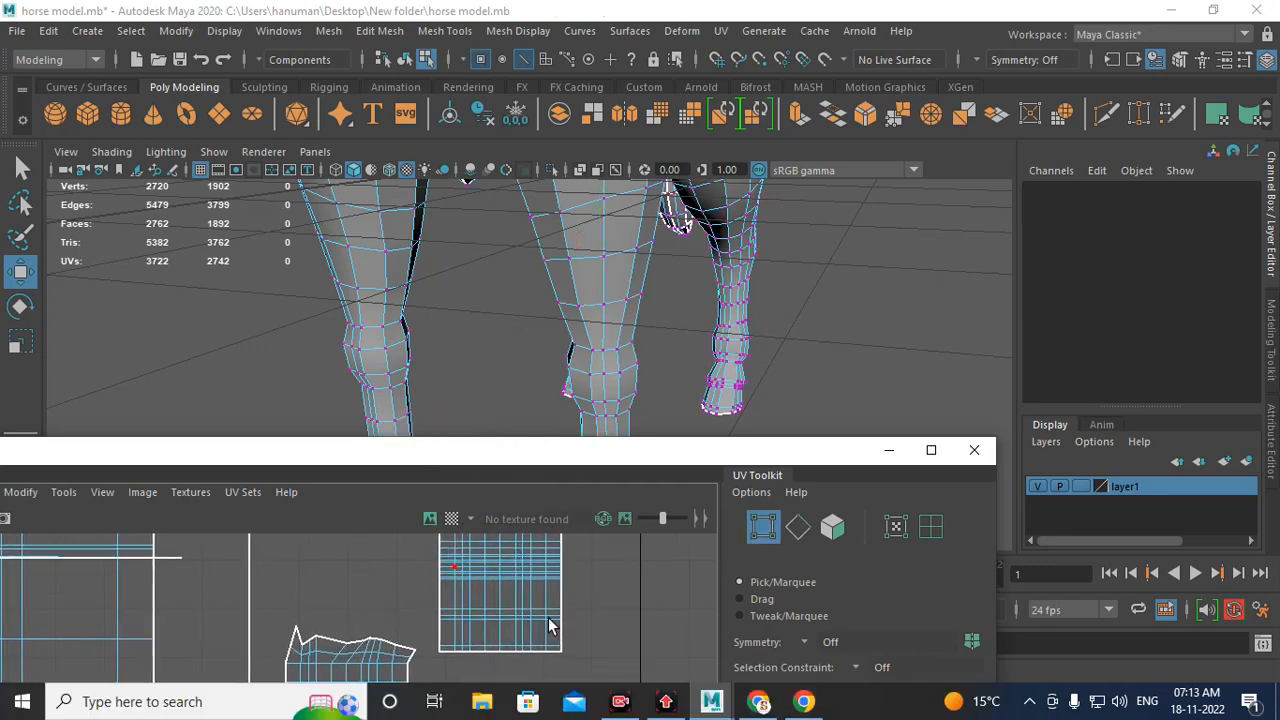
Step: Select a band of vertices on the leg shell, try moving them twice, and undo each move
middle_click_drag(548, 618, 554, 660, "alt")
left_click_drag(410, 592, 629, 633)
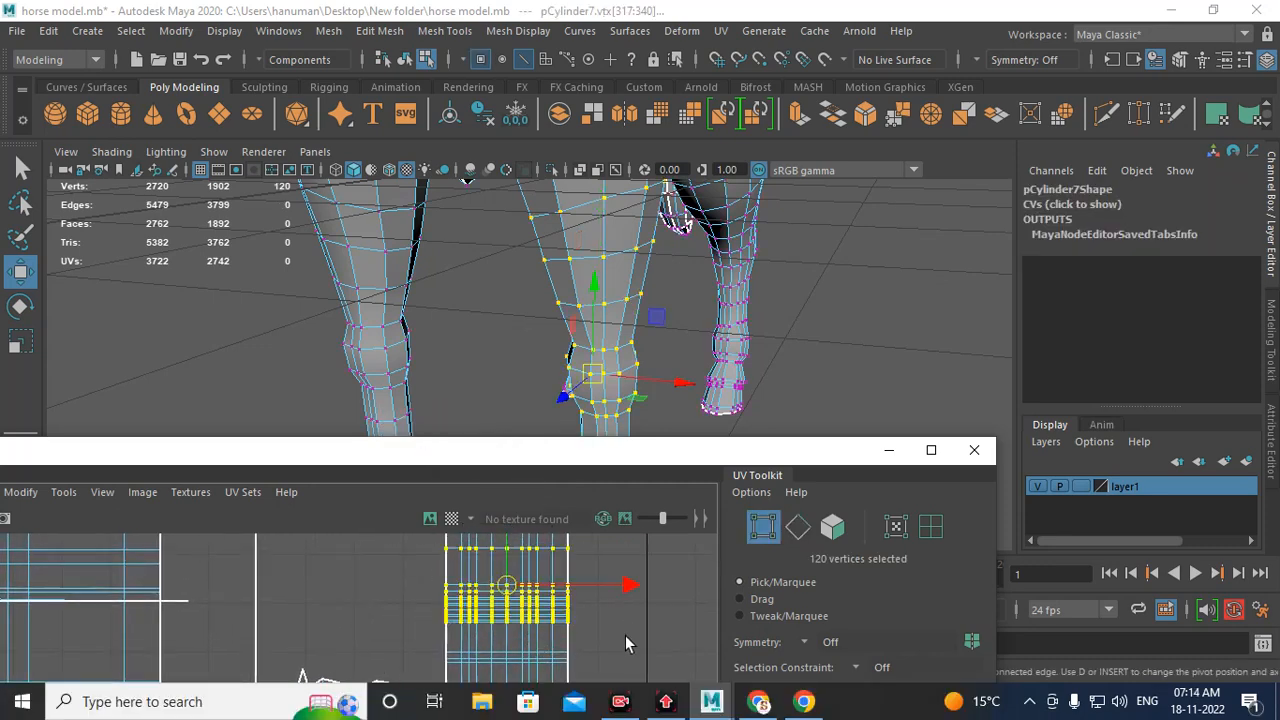
left_click_drag(500, 582, 530, 562)
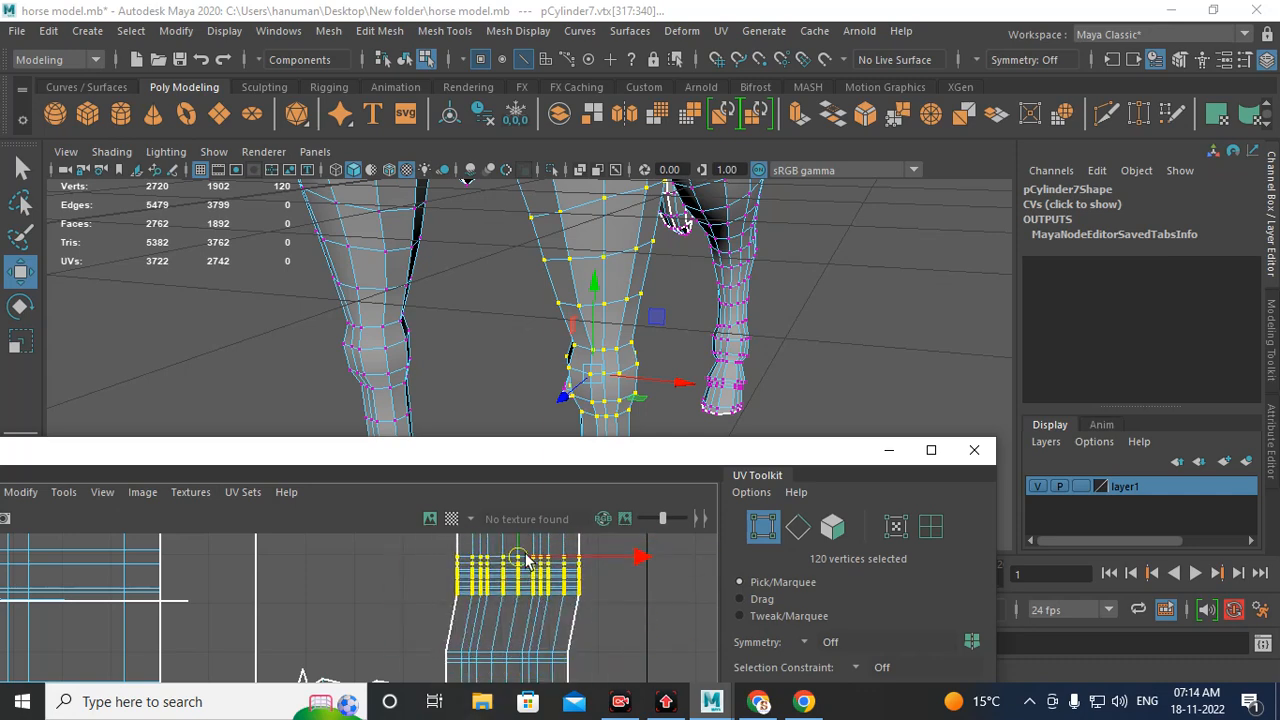
key("ctrl+z")
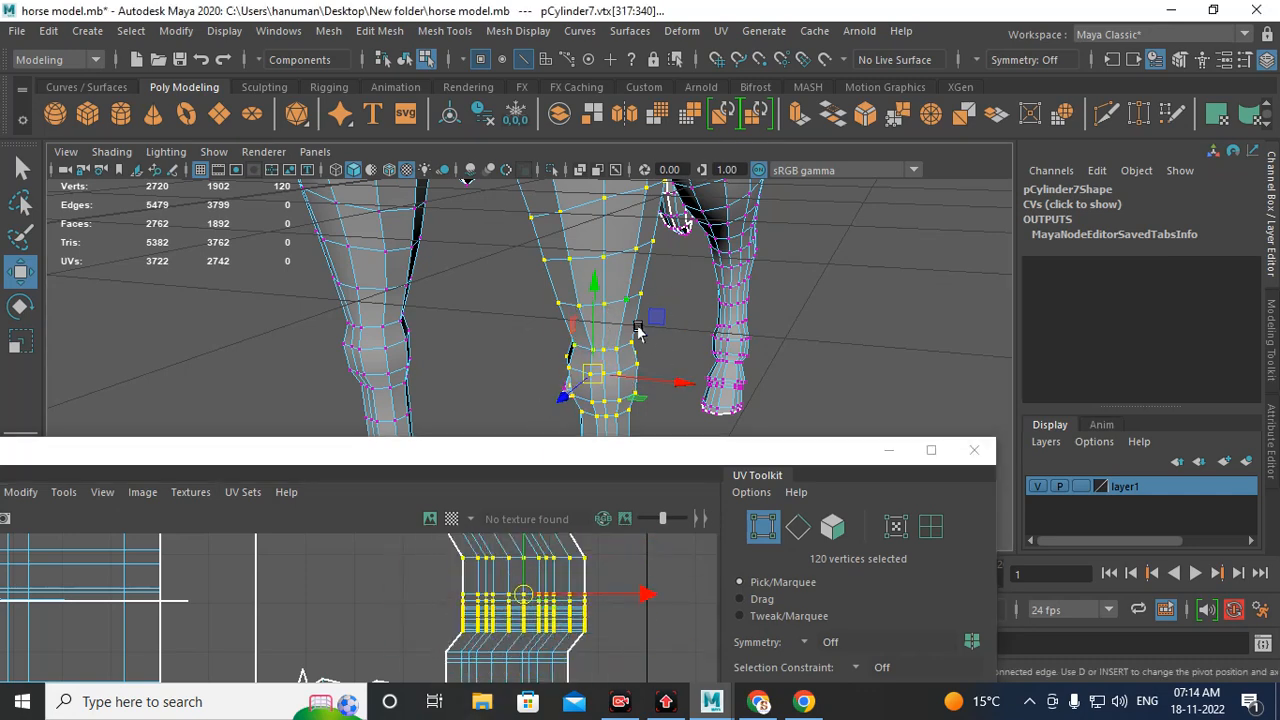
left_click_drag(594, 373, 640, 362)
key("ctrl+z")
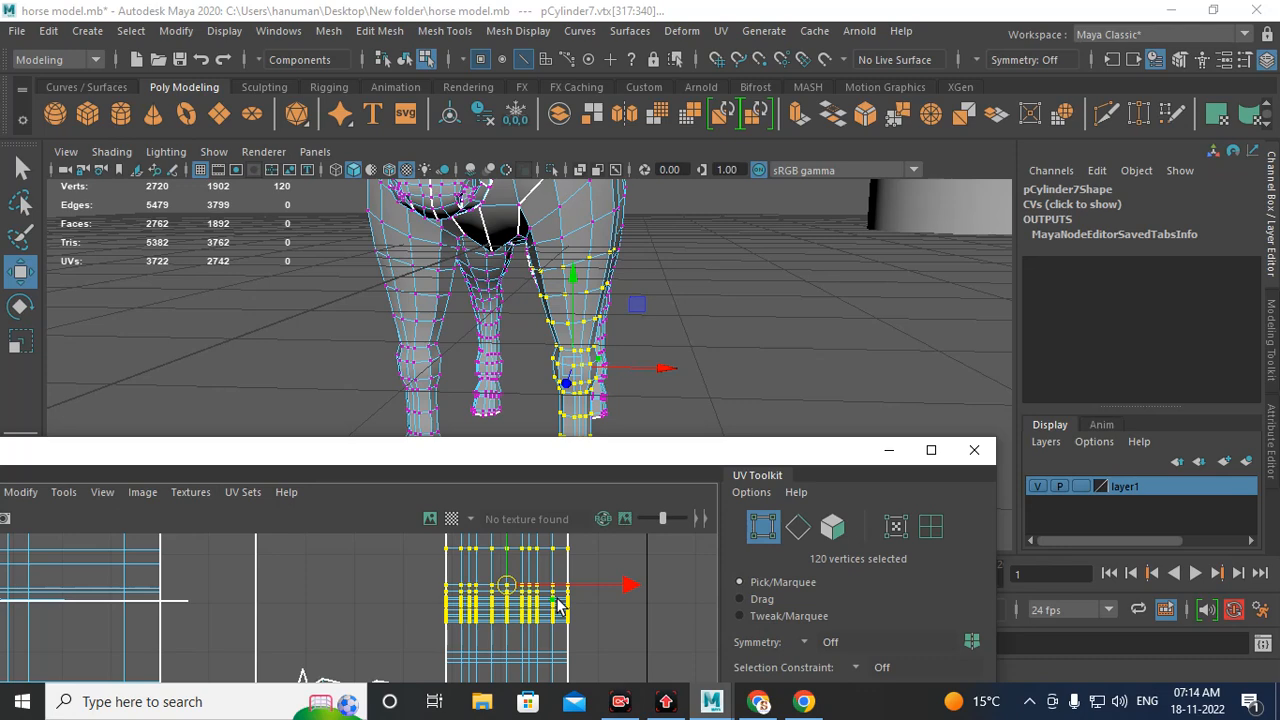
Step: Select the band of UVs across the leg shell and minimize the UV Editor
right_click_drag(520, 441, 605, 452)
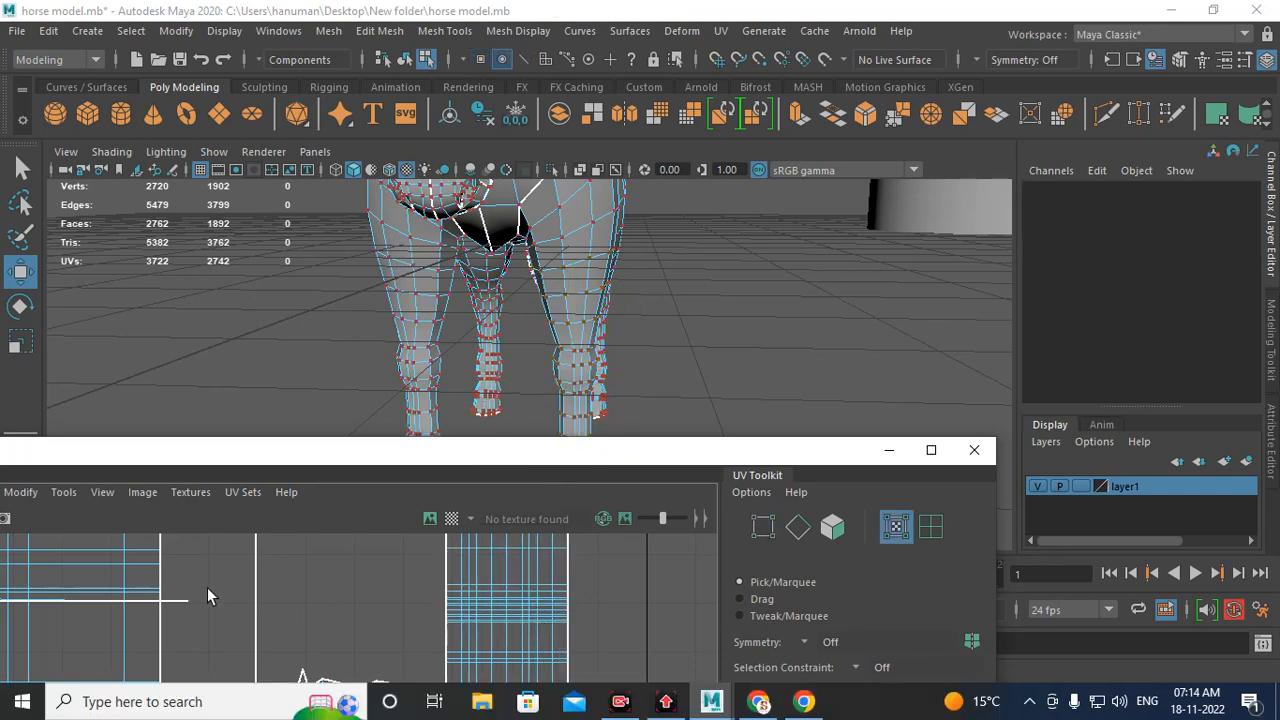
left_click_drag(338, 581, 682, 638)
left_click_drag(521, 604, 545, 625)
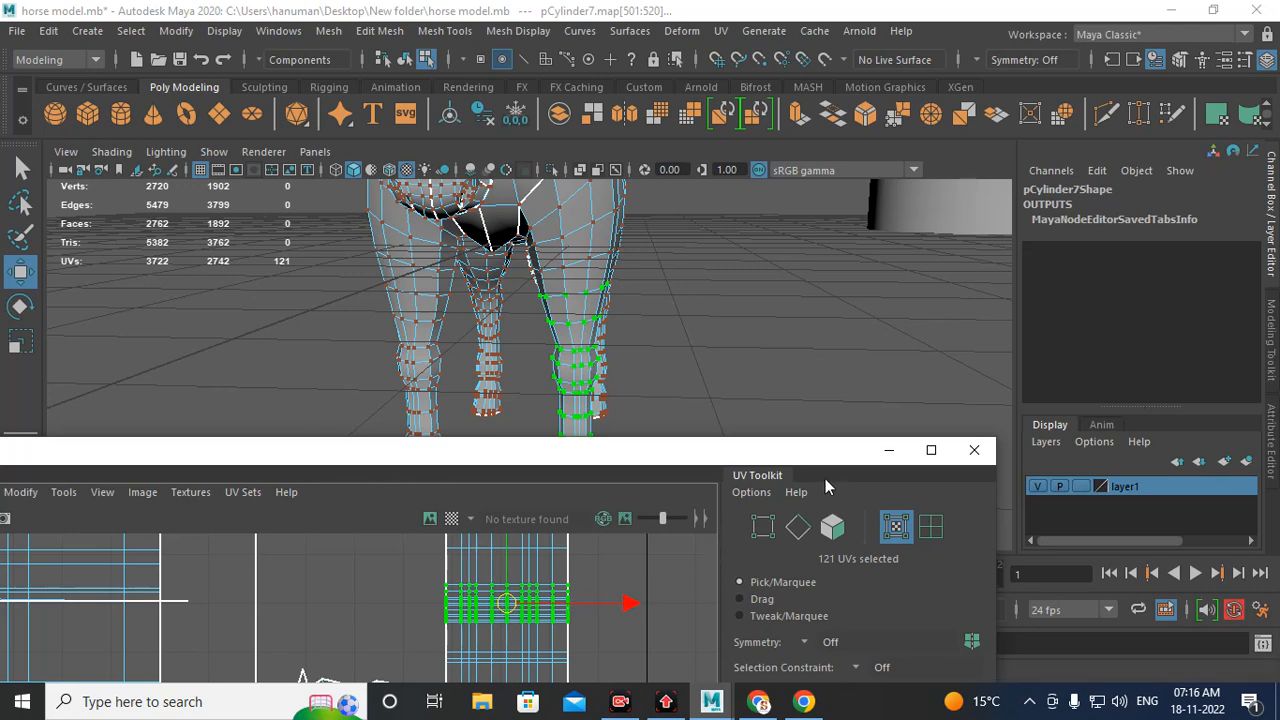
left_click_drag(794, 458, 946, 218)
scroll(608, 430, "down", 2)
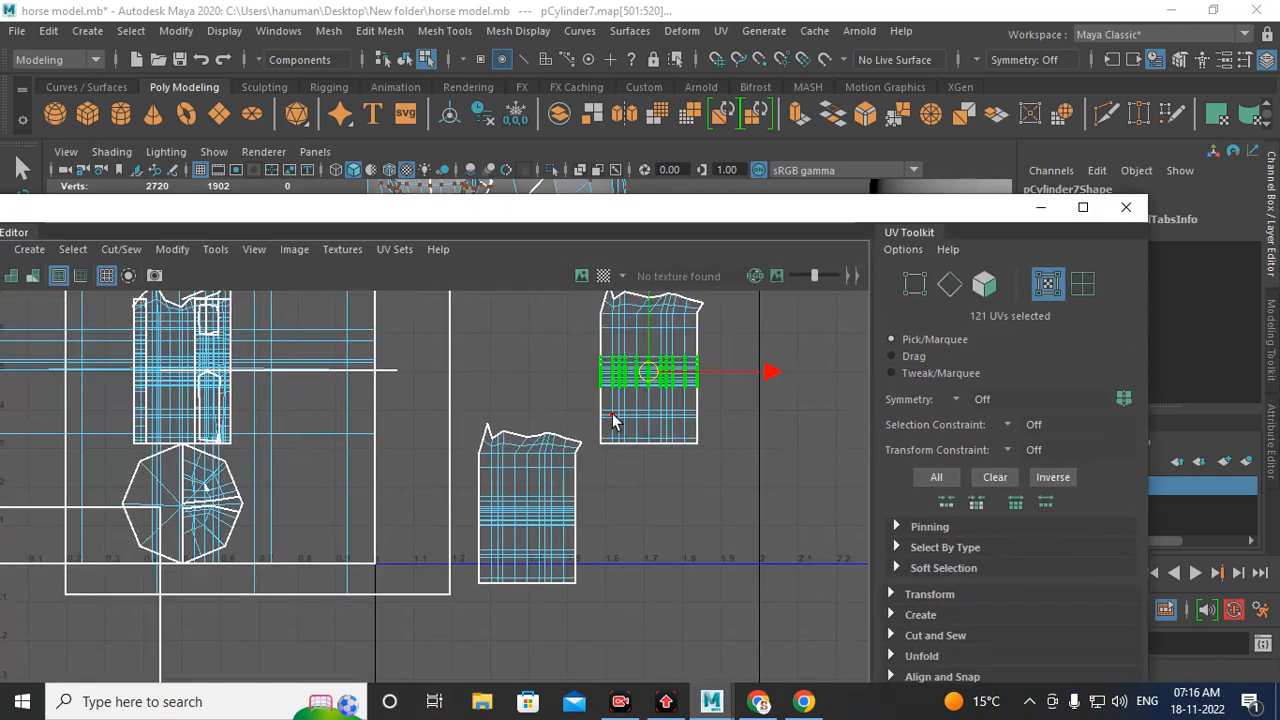
middle_click_drag(645, 472, 655, 500, "alt")
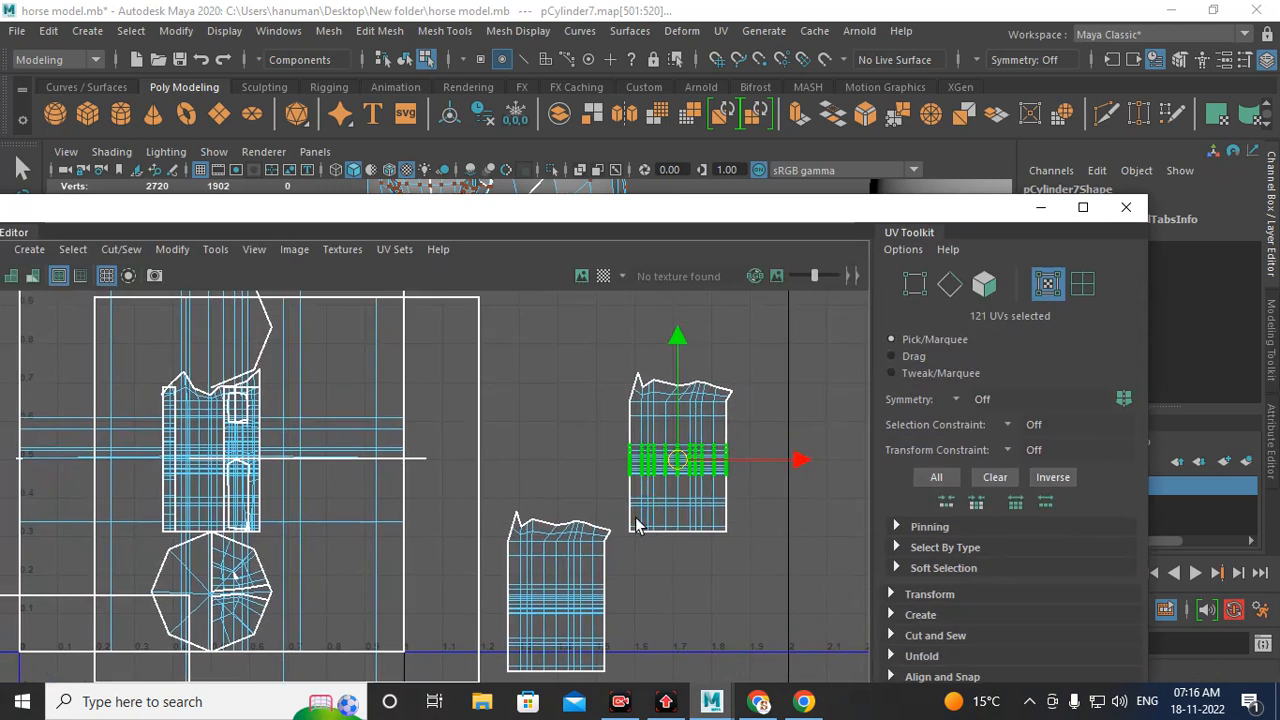
middle_click_drag(581, 612, 678, 530, "alt")
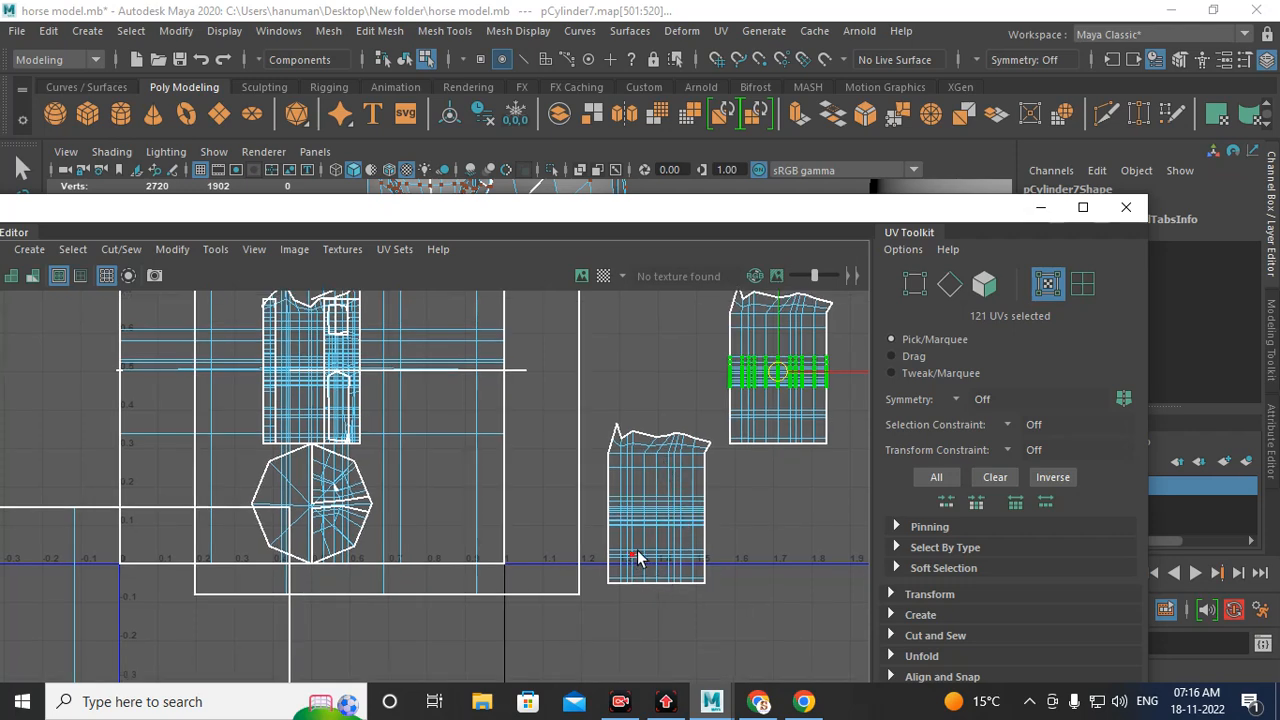
scroll(265, 450, "down", 2)
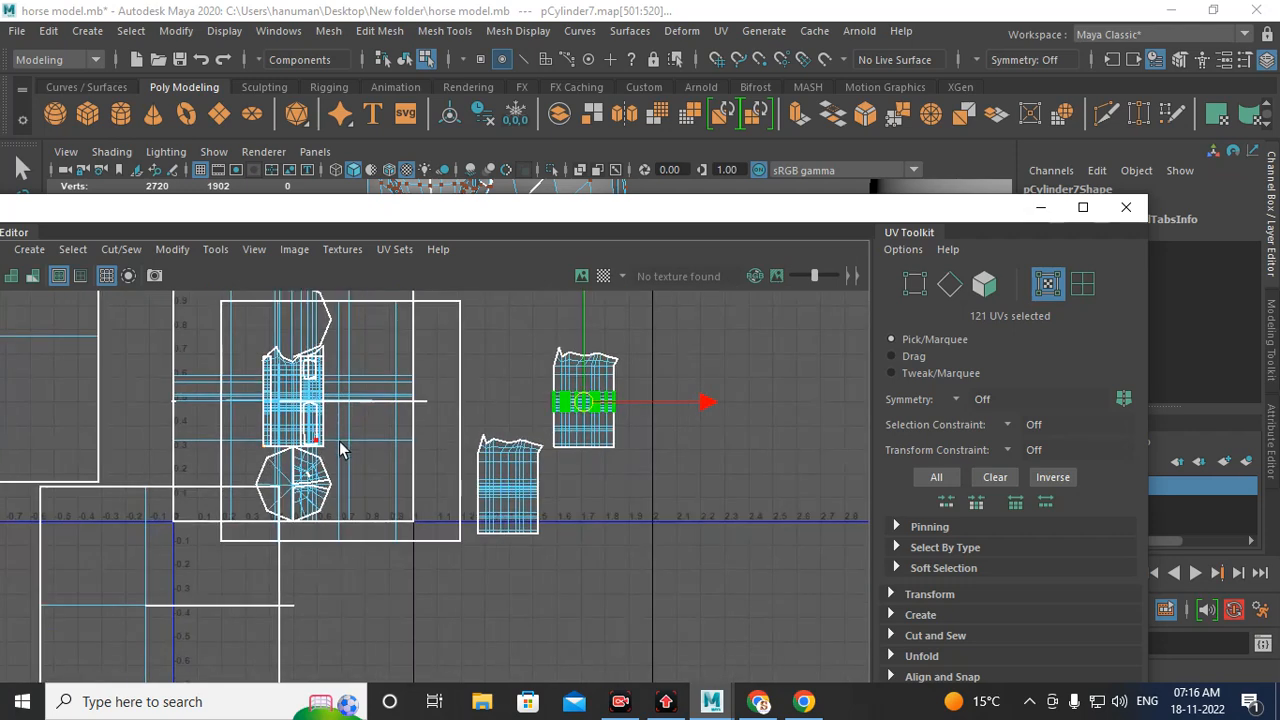
left_click(1038, 210)
scroll(600, 360, "up", 5)
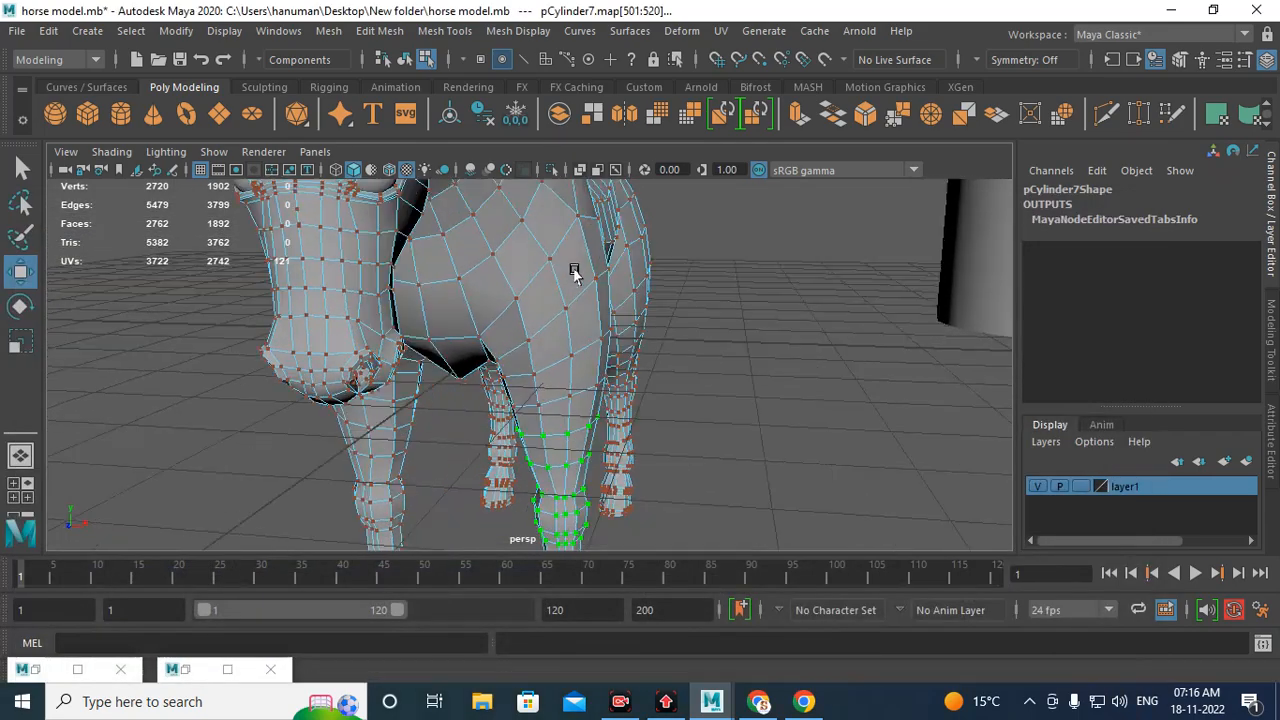
Step: Switch to object mode and delete the leftover cylinder and box objects standing beside the horse
left_click_drag(574, 271, 449, 292, "alt")
right_click_drag(517, 246, 604, 160)
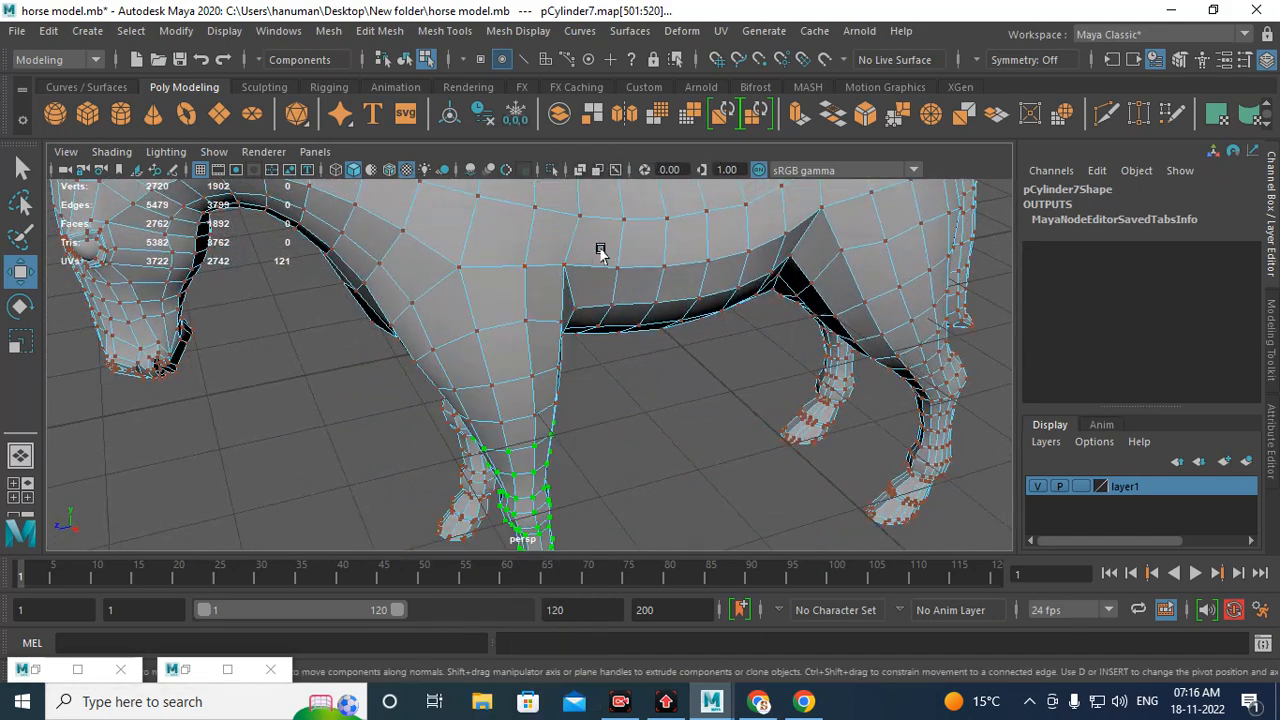
right_click_drag(600, 249, 628, 228)
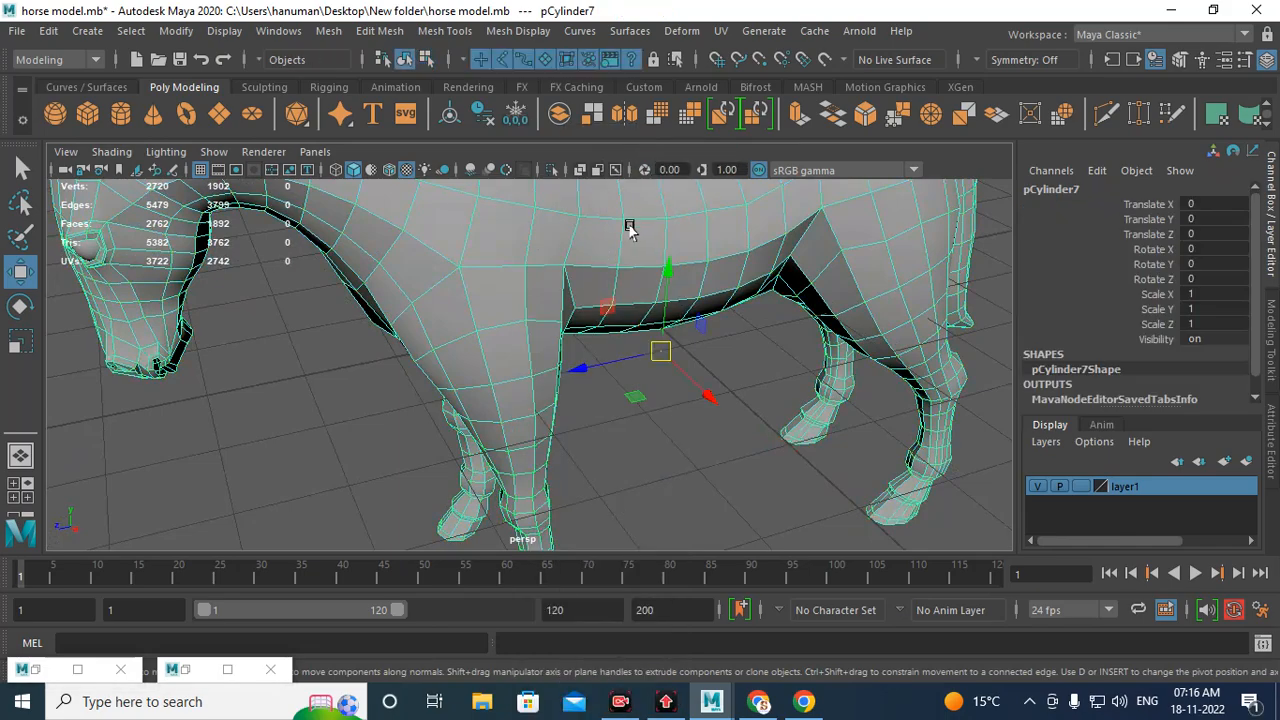
right_click_drag(783, 297, 643, 306, "alt")
left_click_drag(700, 301, 550, 367, "alt")
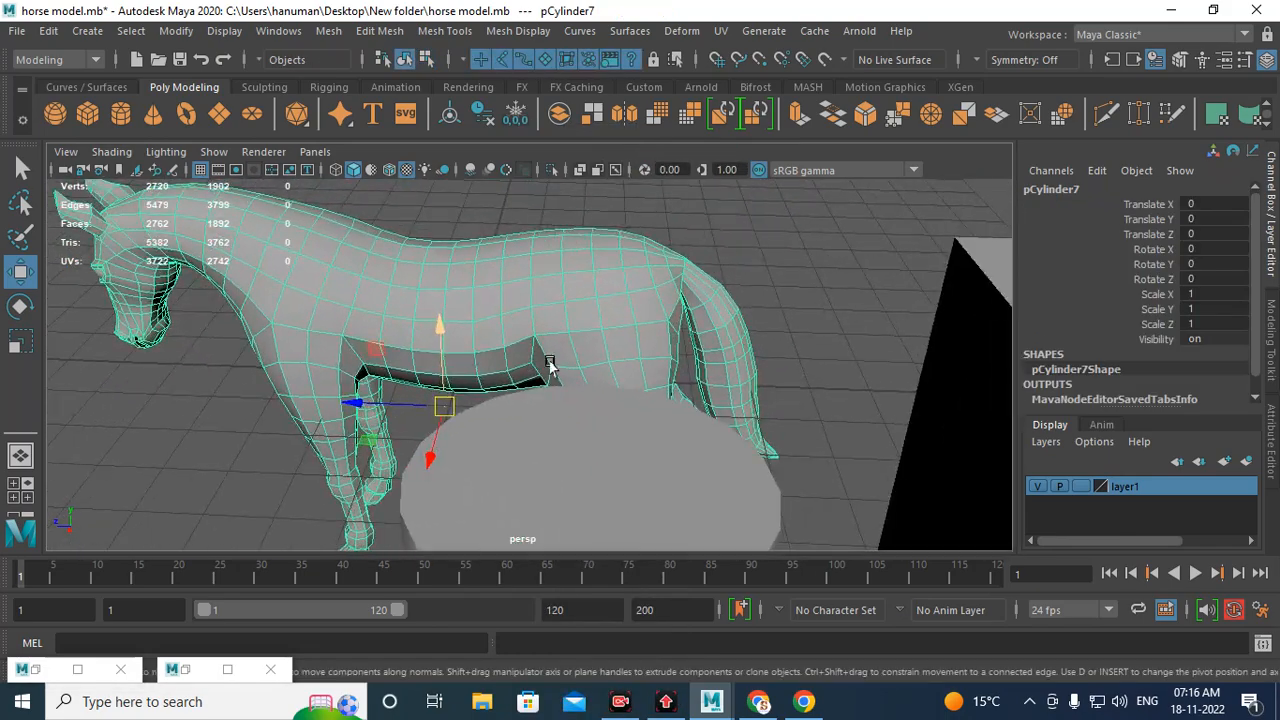
right_click_drag(550, 367, 500, 300, "alt")
left_click_drag(500, 300, 609, 294, "alt")
right_click_drag(609, 294, 746, 380, "alt")
middle_click_drag(746, 380, 652, 376, "alt")
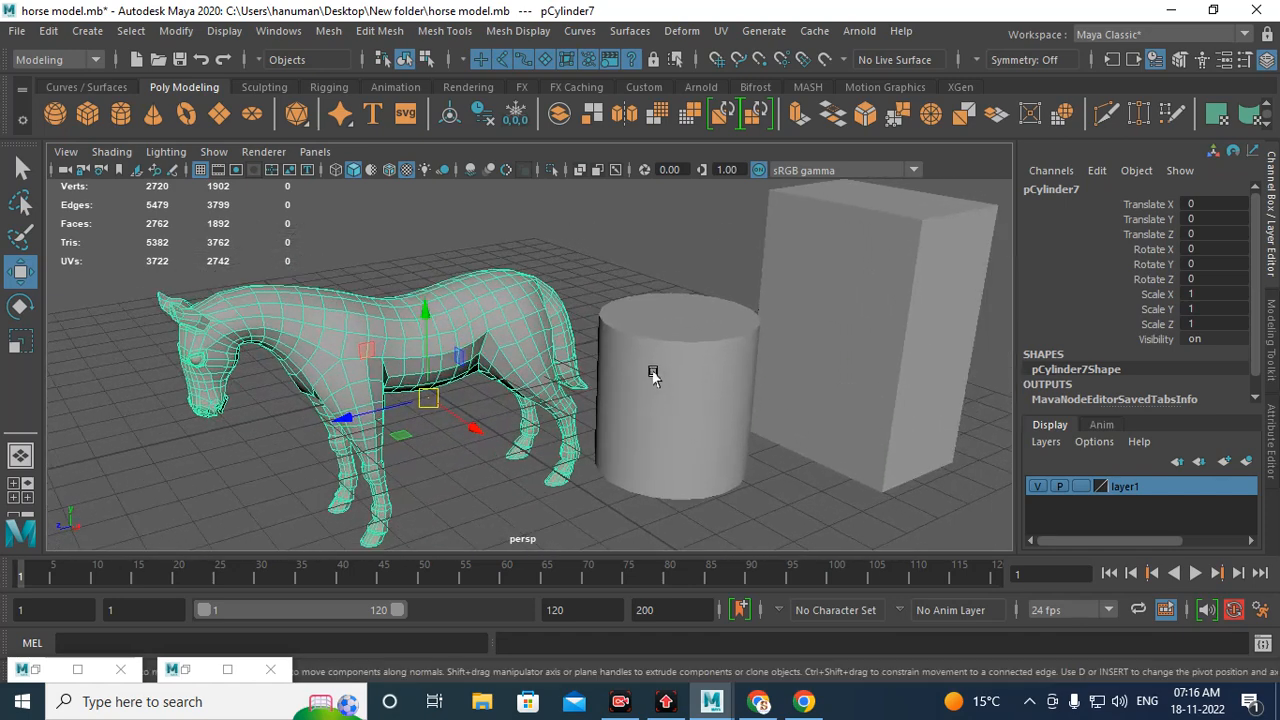
left_click(663, 354)
left_click(872, 307)
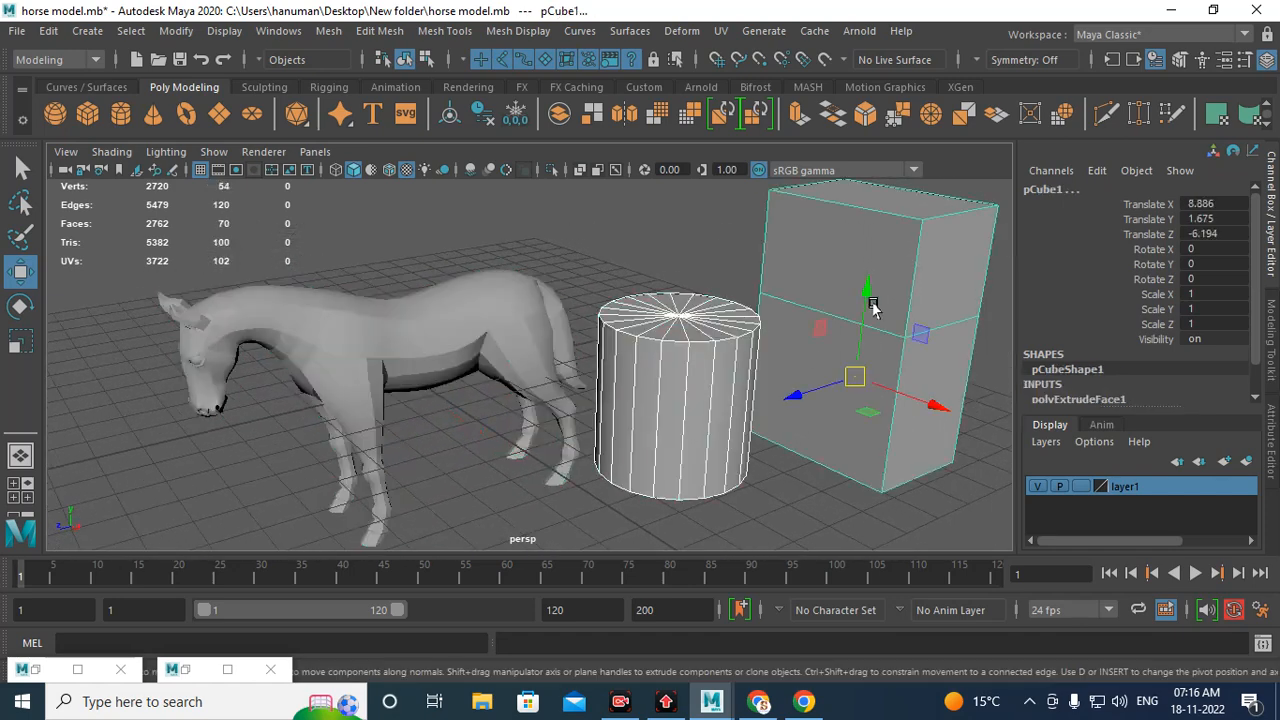
key("Delete")
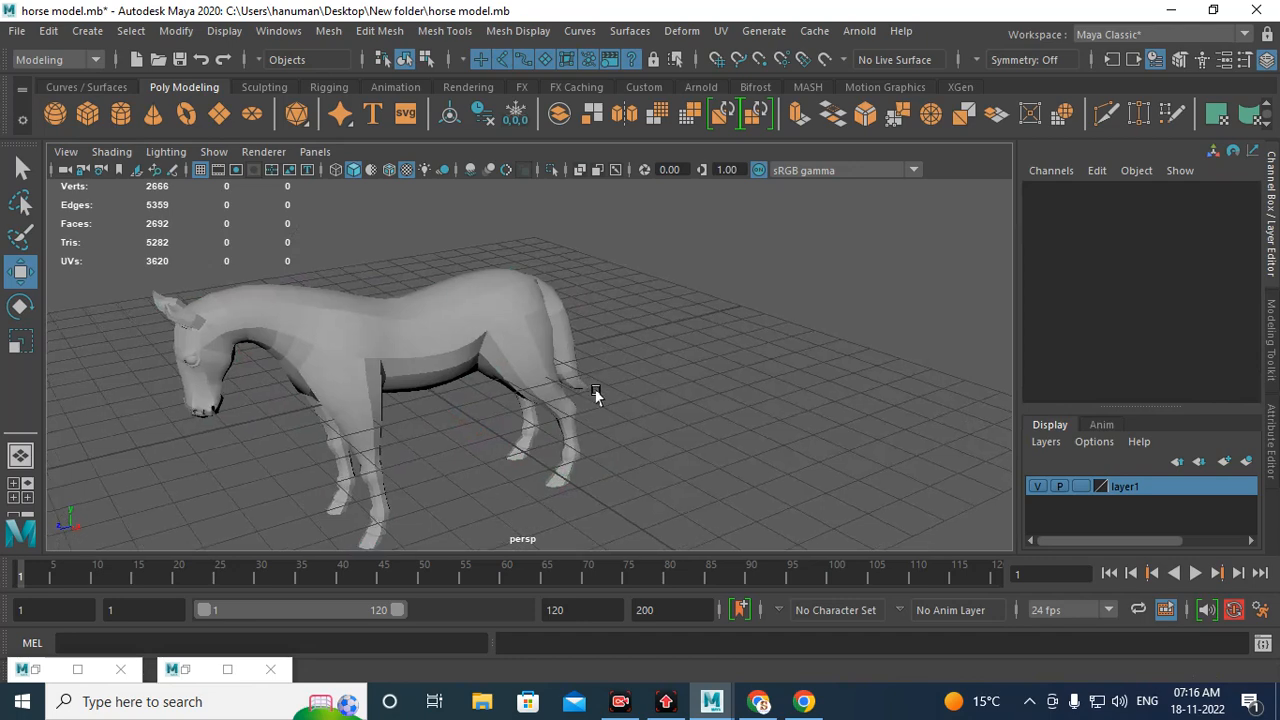
Step: Select the horse body mesh as a whole object
right_click_drag(596, 391, 653, 431, "alt")
middle_click_drag(653, 431, 868, 409, "alt")
left_click_drag(650, 355, 616, 333, "alt")
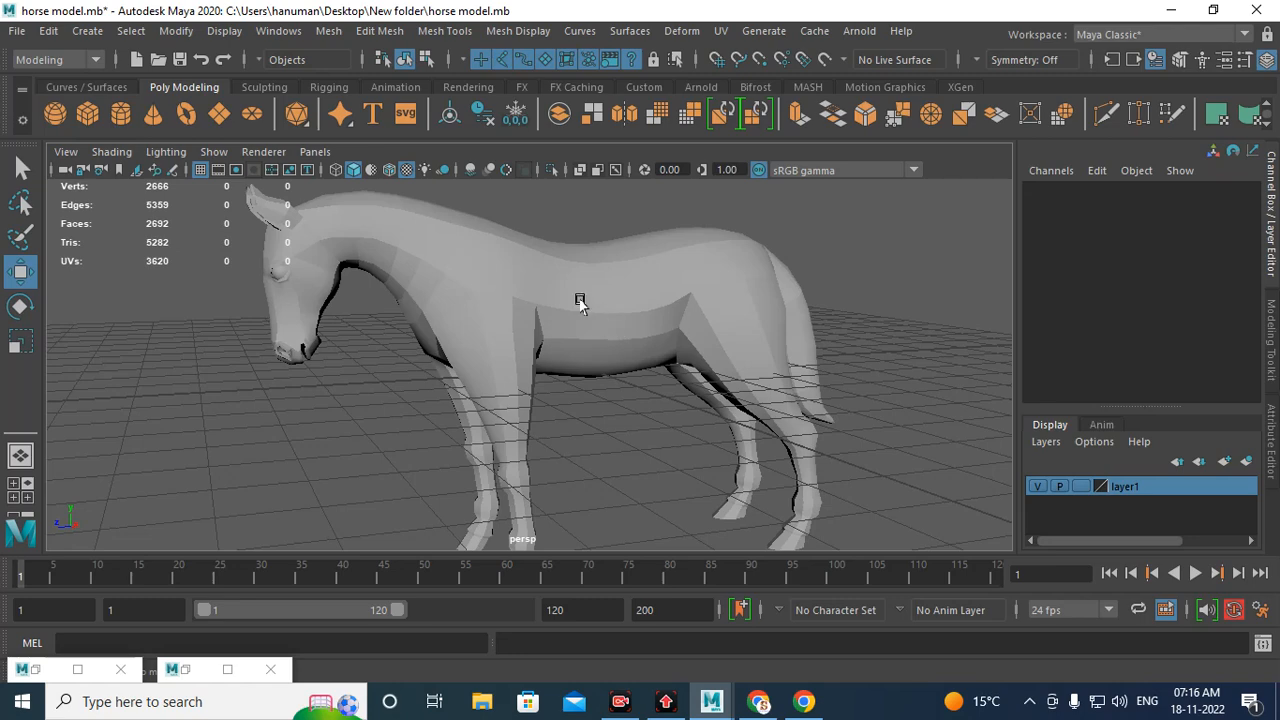
left_click(580, 300)
right_click_drag(577, 297, 629, 397, "alt")
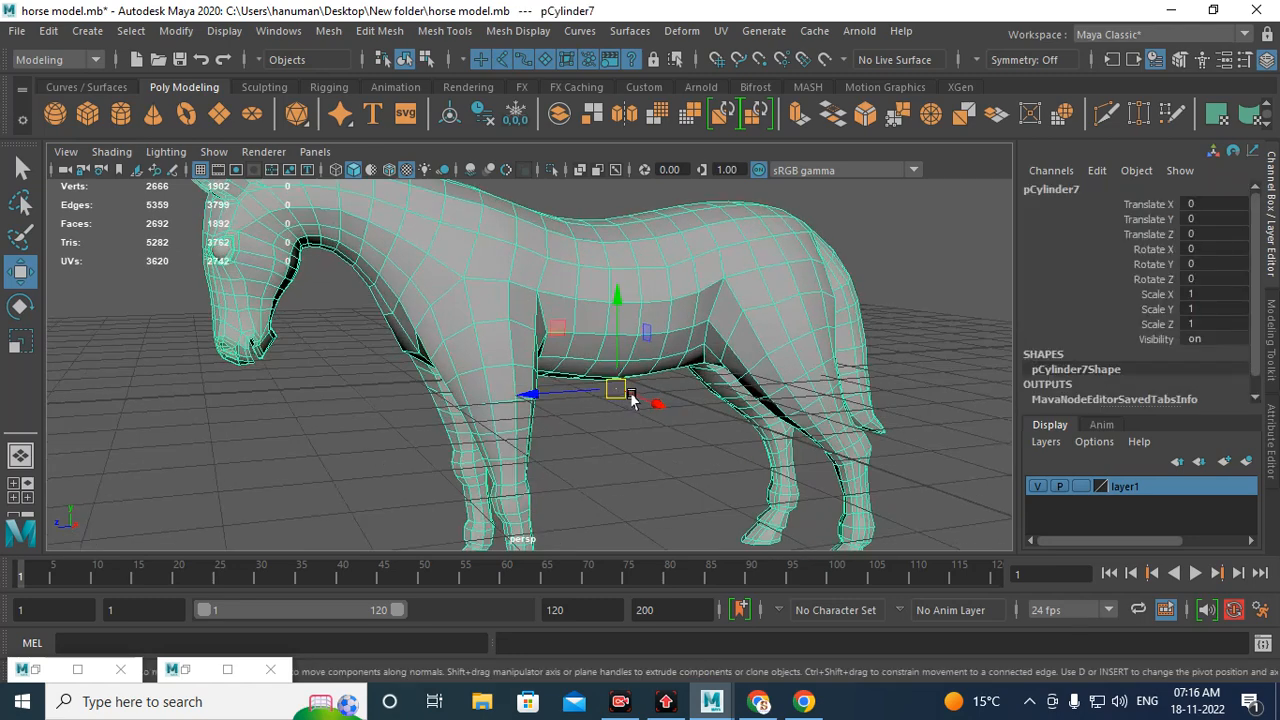
scroll(1093, 351, "down", 1)
left_click_drag(722, 352, 688, 364, "alt")
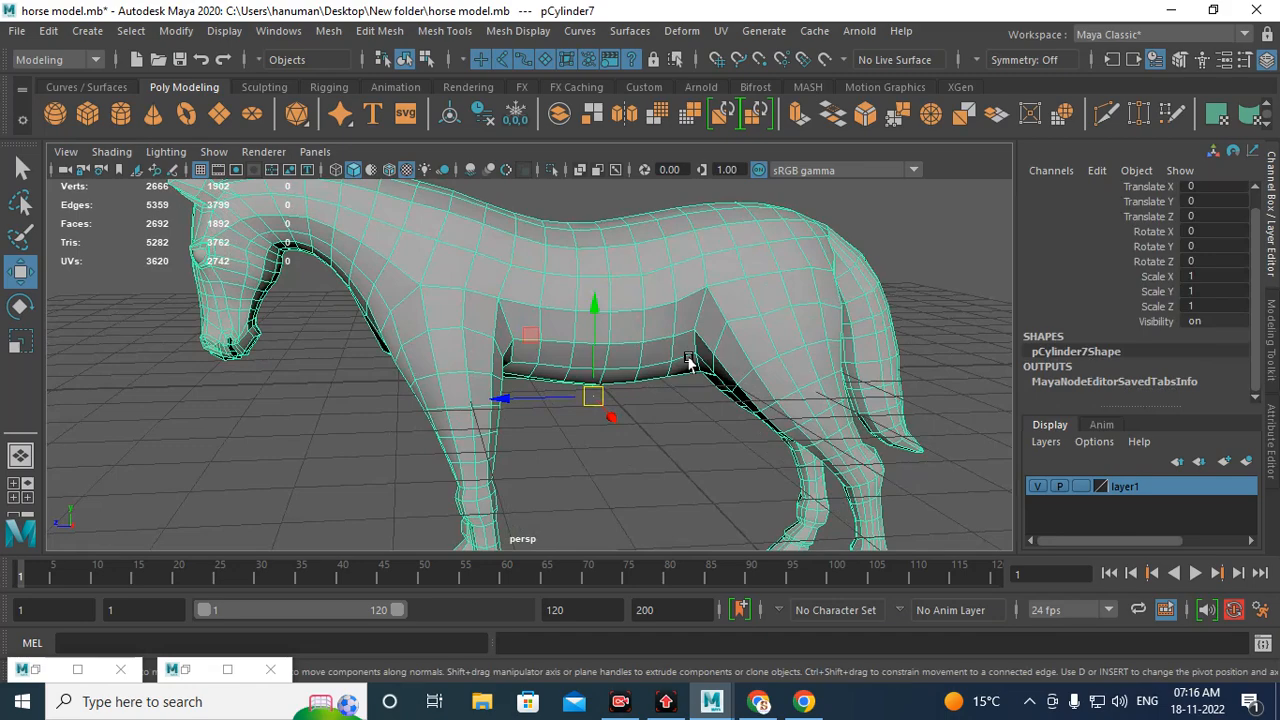
left_click_drag(598, 302, 548, 306, "alt")
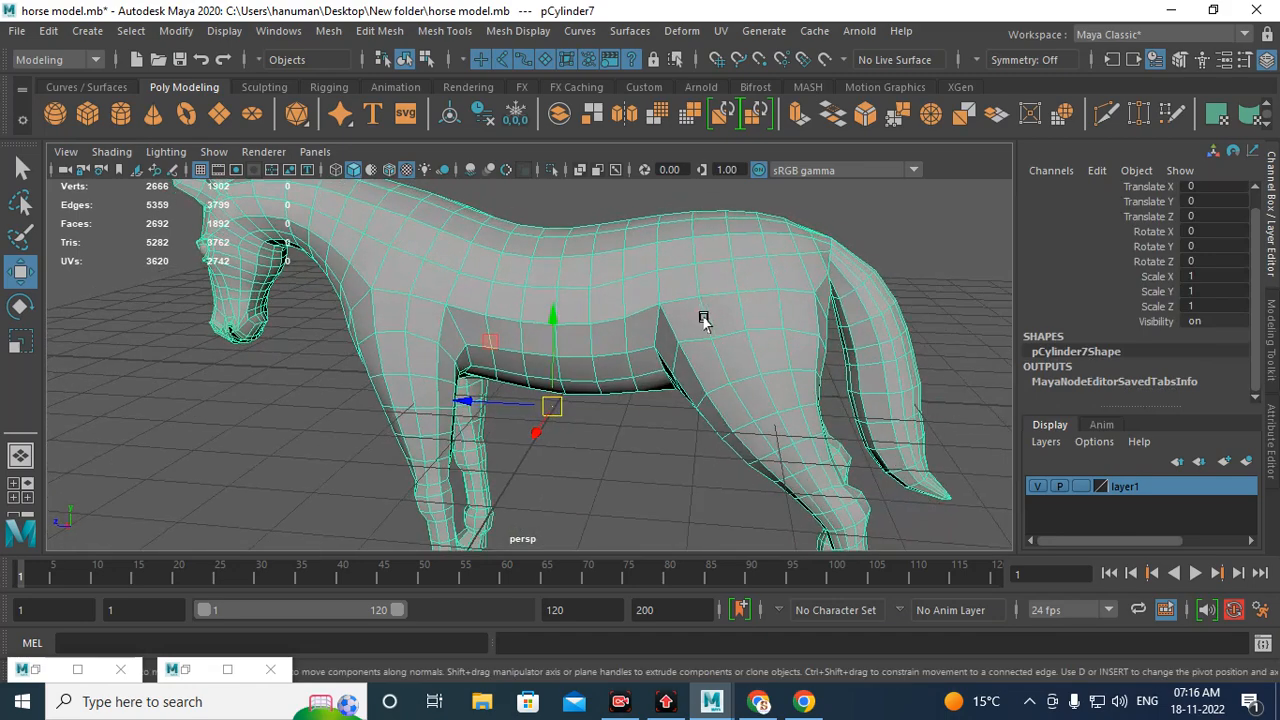
scroll(705, 318, "down", 5)
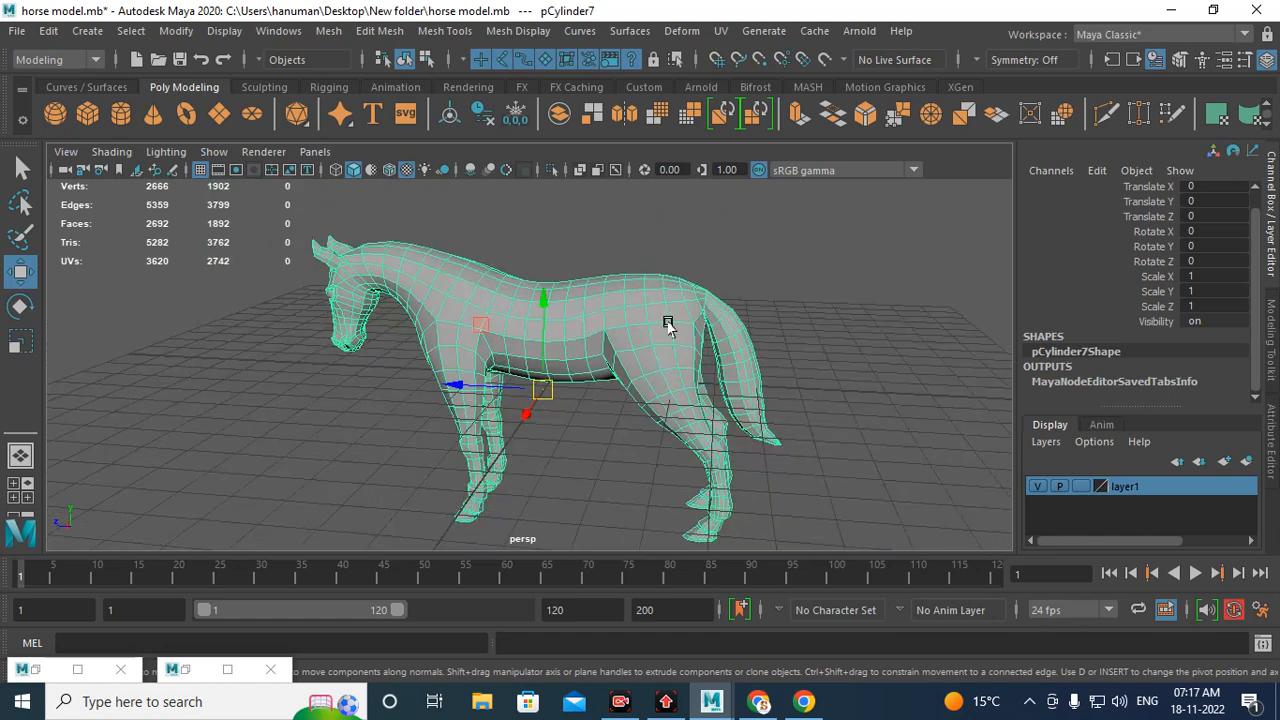
left_click_drag(618, 366, 640, 362, "alt")
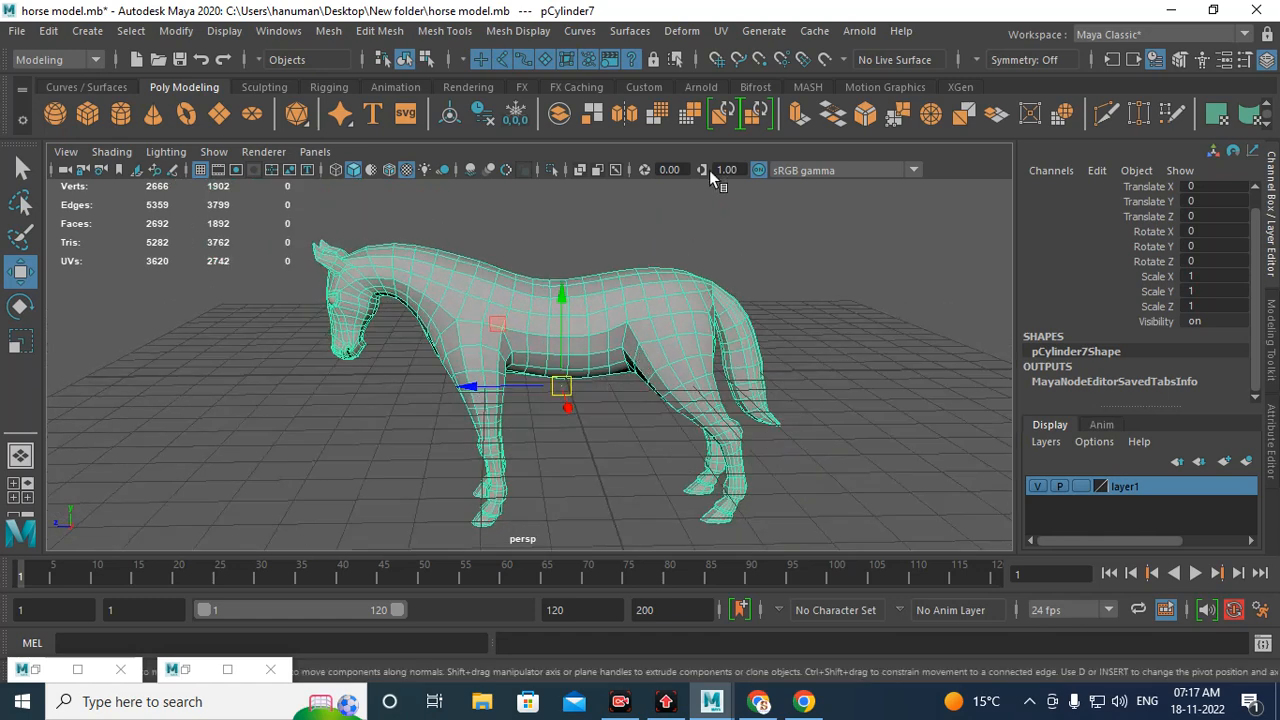
Step: Tear off the UV menu into a floating panel
left_click(720, 31)
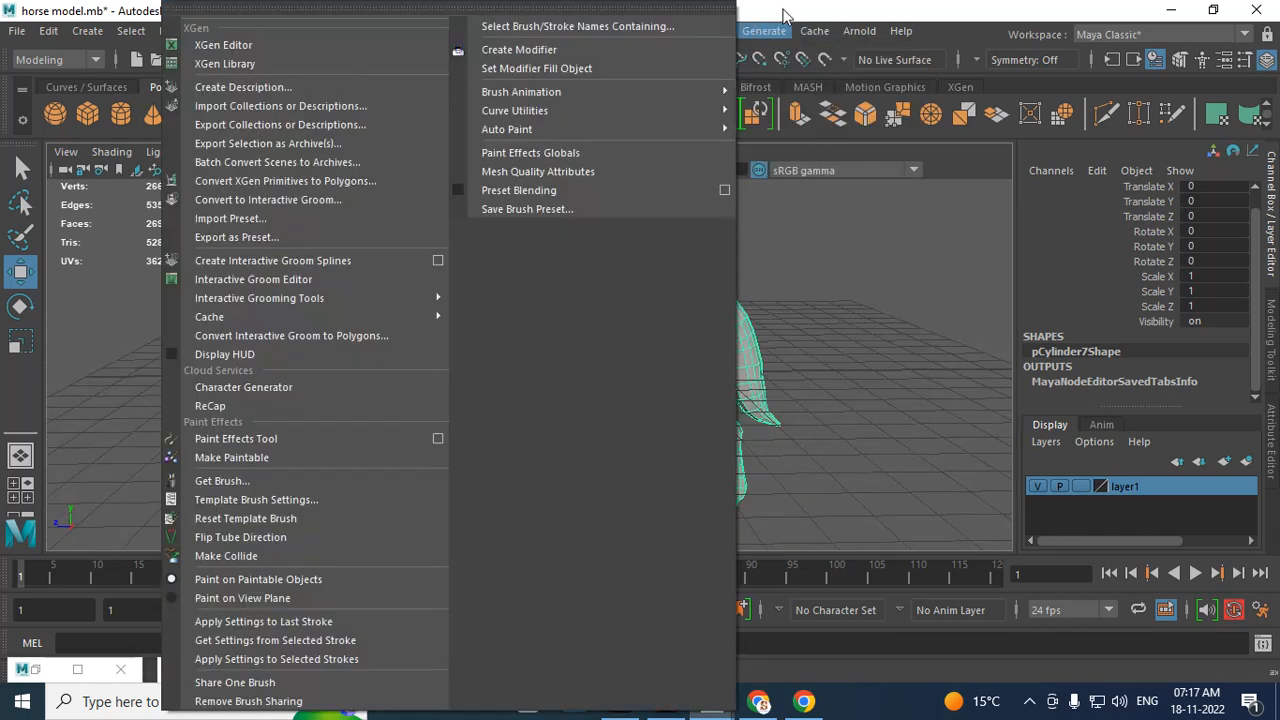
left_click(783, 9)
left_click(724, 38)
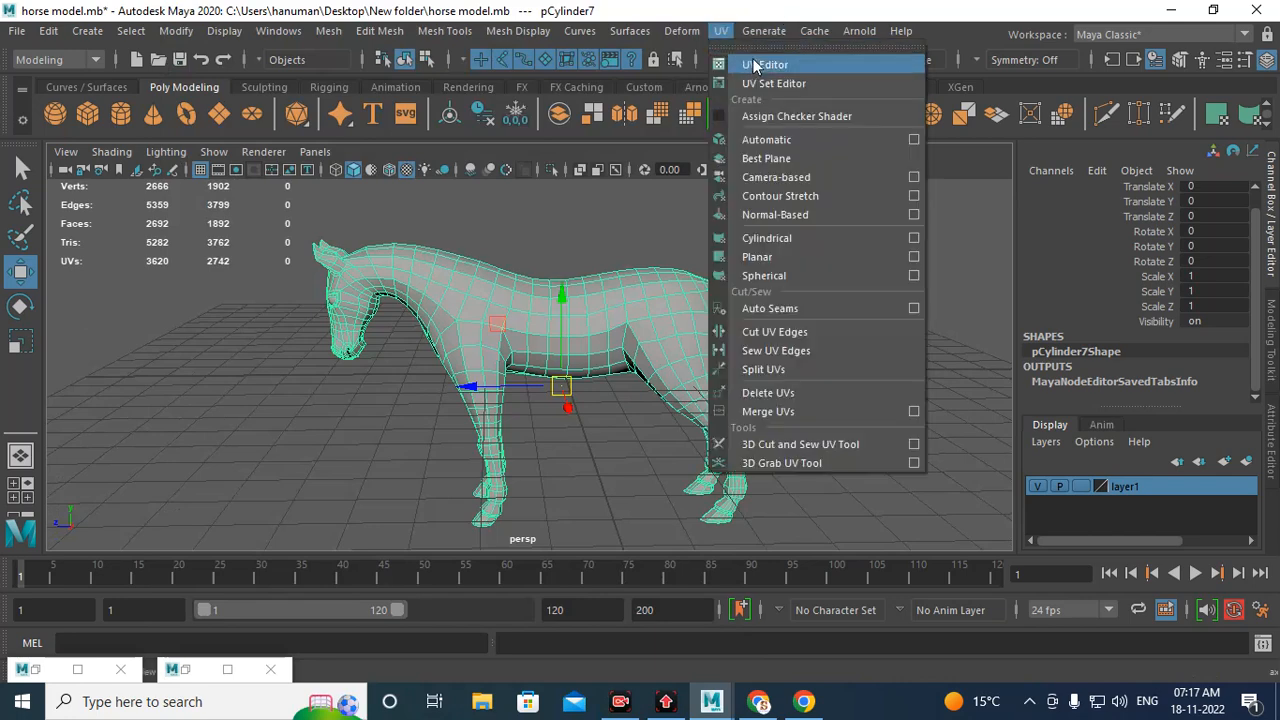
left_click(757, 45)
left_click_drag(782, 28, 920, 31)
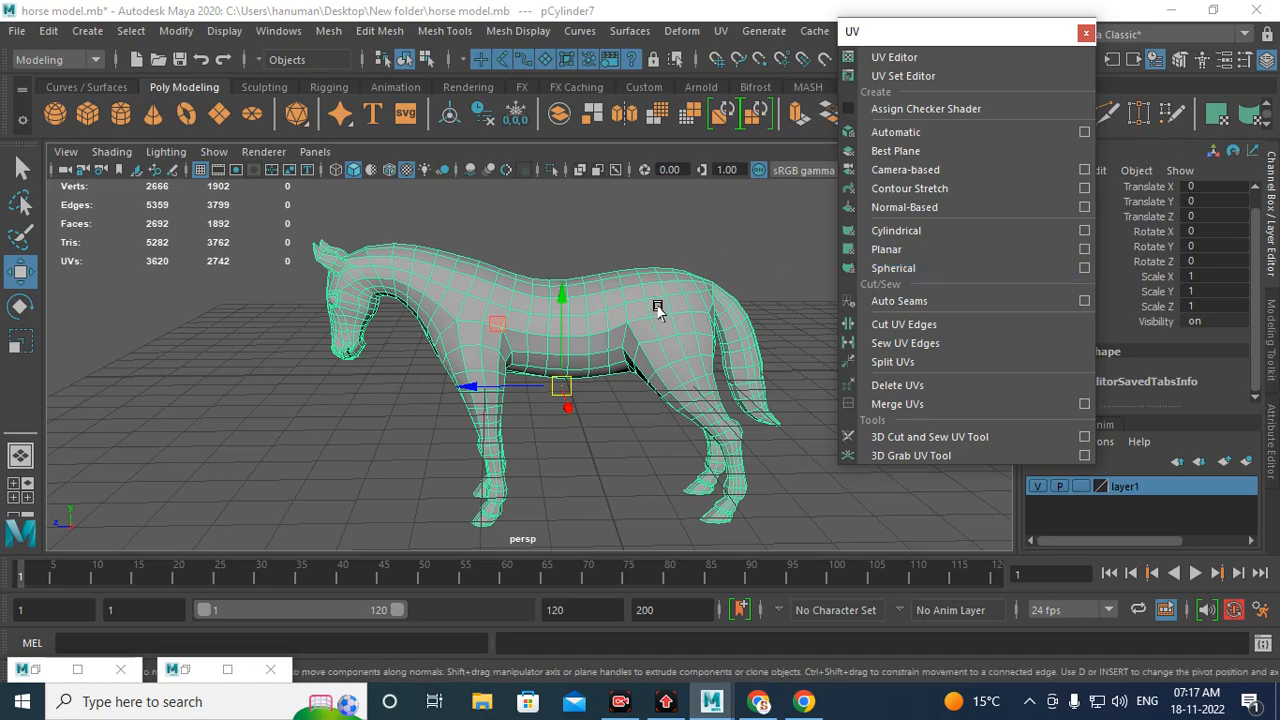
Step: Open the UV Editor to inspect the horse body's UV layout, then minimize it
left_click_drag(651, 348, 760, 338, "alt")
scroll(670, 337, "up", 2)
left_click_drag(653, 337, 535, 320, "alt")
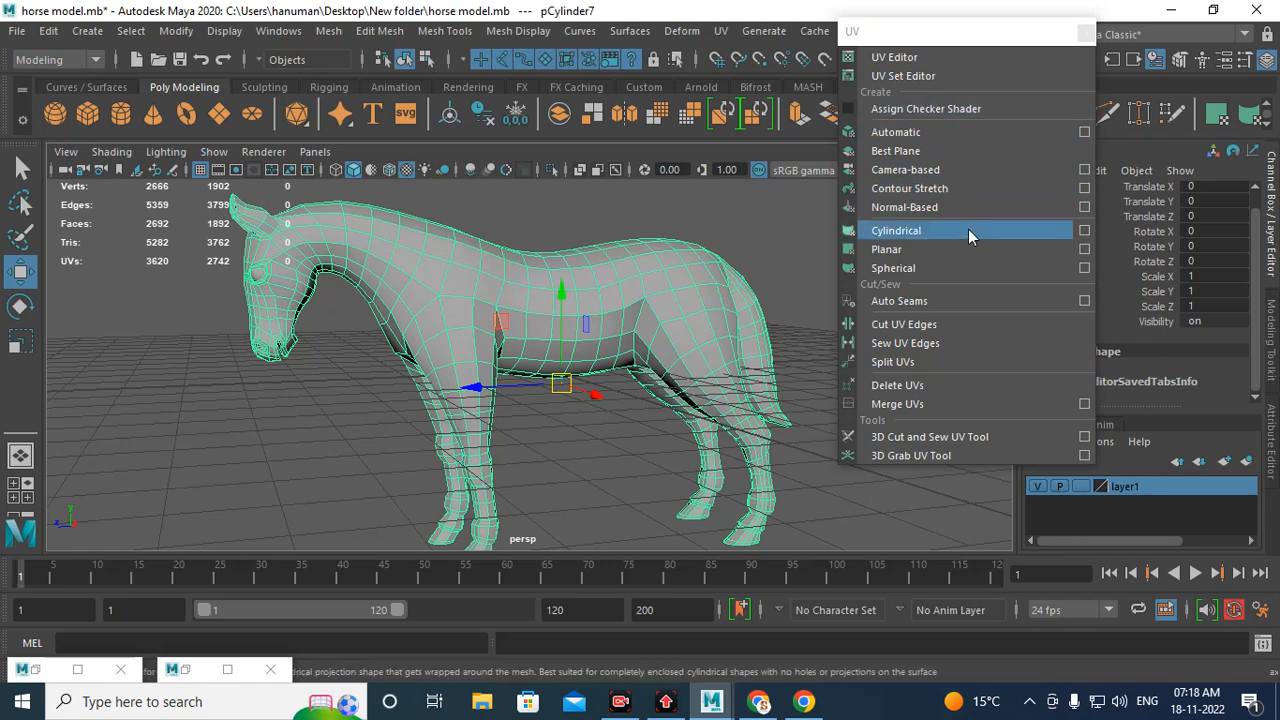
left_click(900, 57)
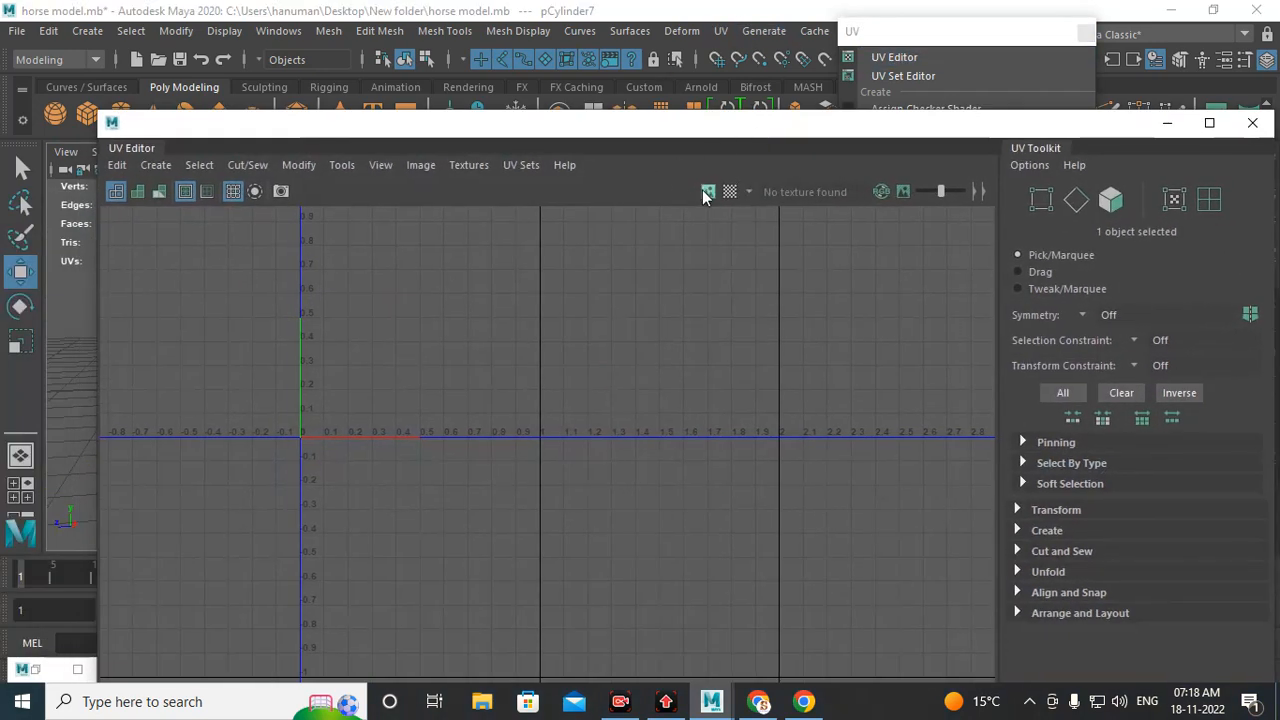
left_click(705, 191)
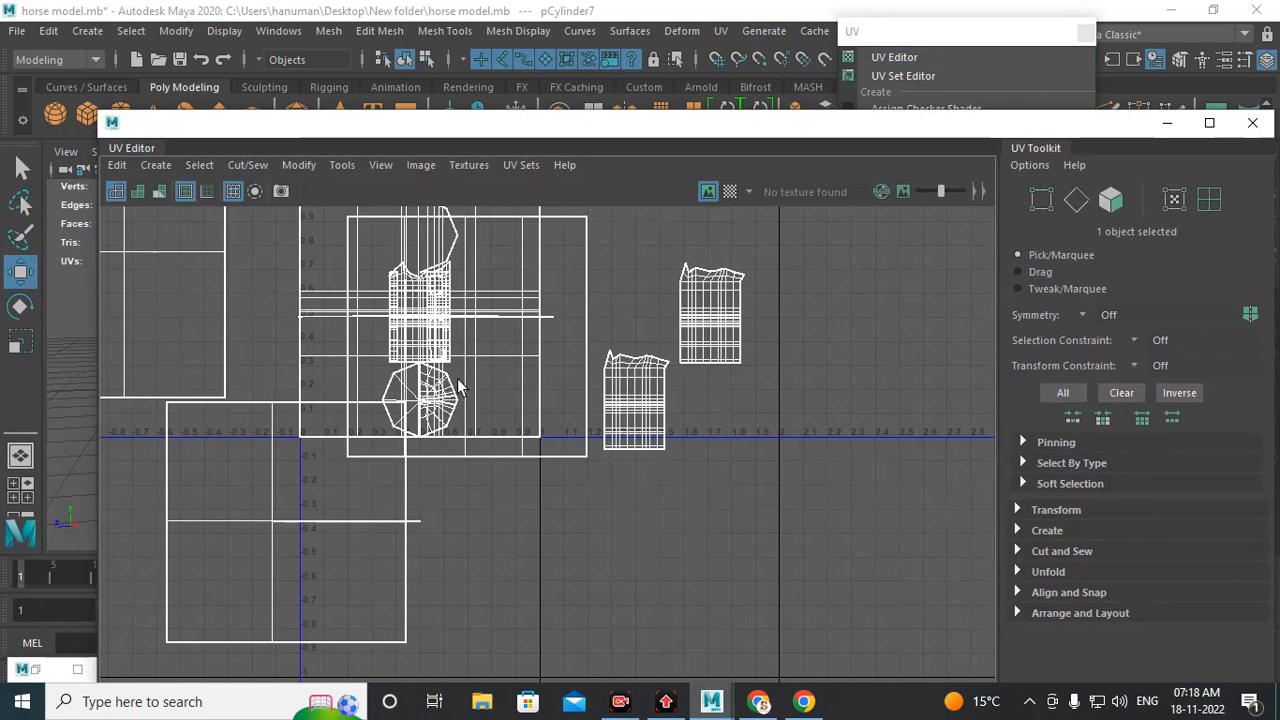
scroll(470, 384, "down", 2)
middle_click_drag(518, 342, 687, 461, "alt")
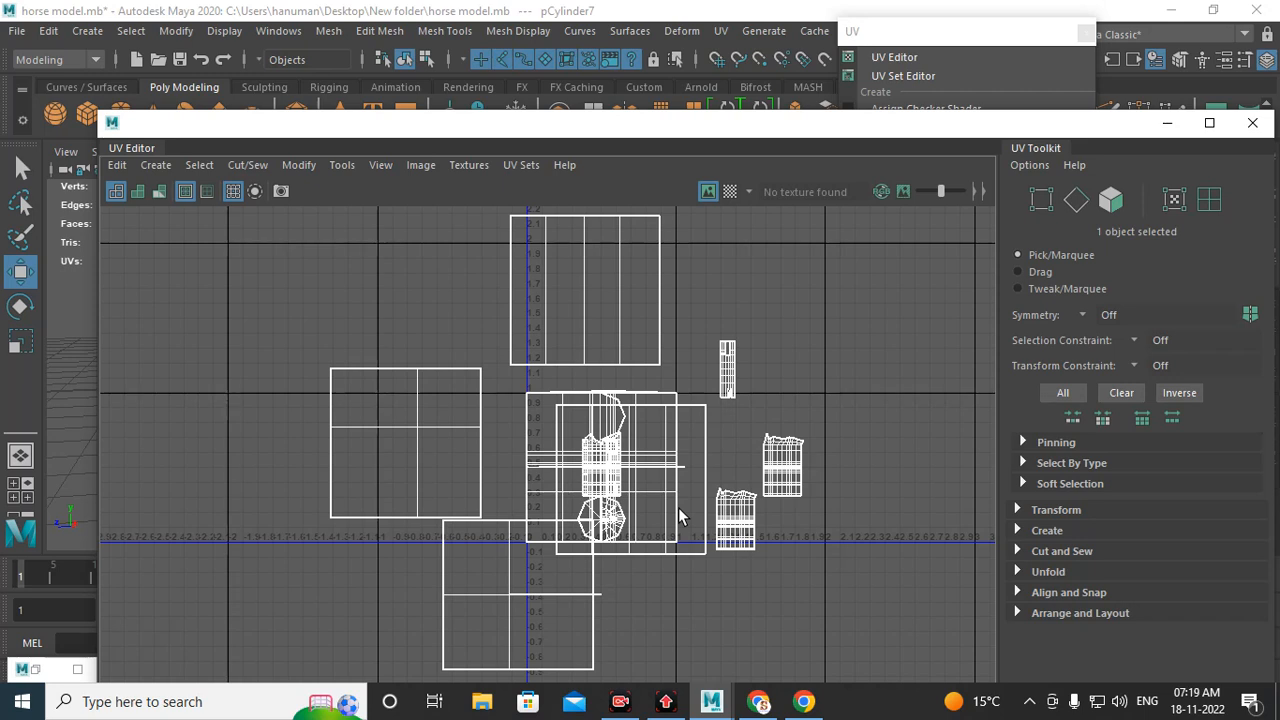
left_click(1167, 124)
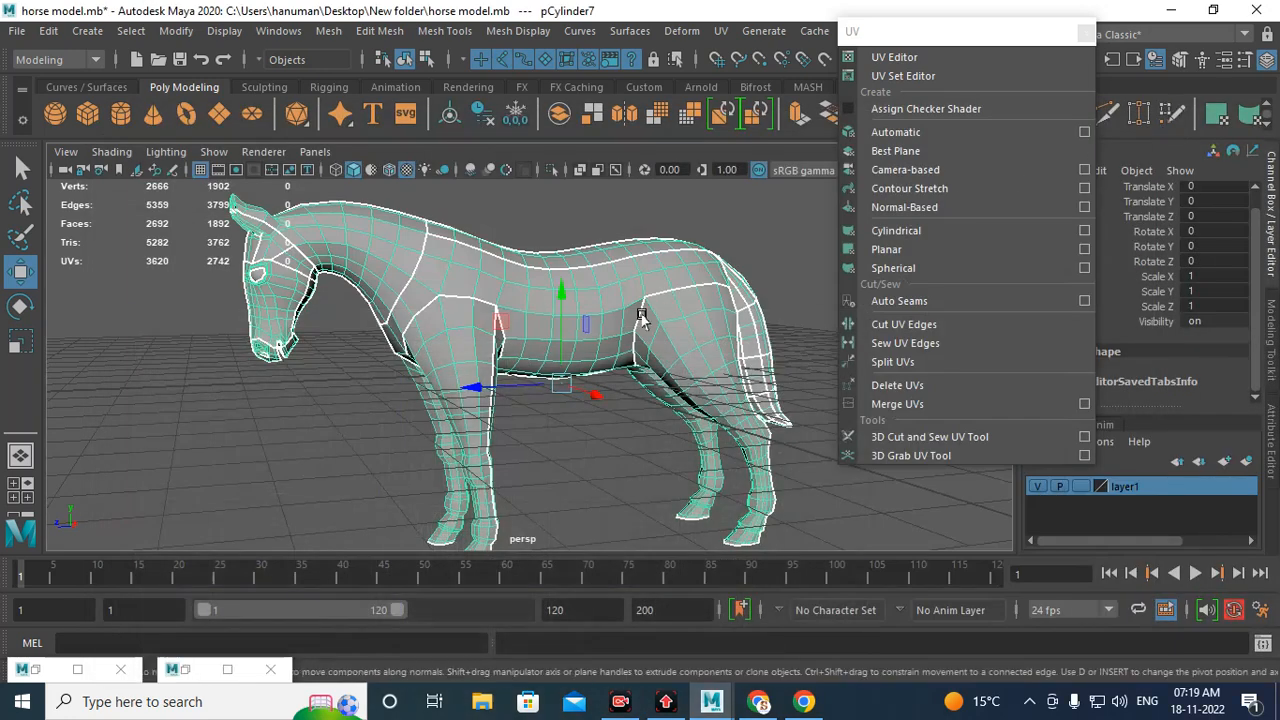
Step: Assign a new Lambert material to the selected horse body
mouse_move(641, 316)
left_mouse_down("alt")
mouse_move(591, 345)
mouse_move(597, 263)
mouse_move(651, 303)
left_mouse_up("alt")
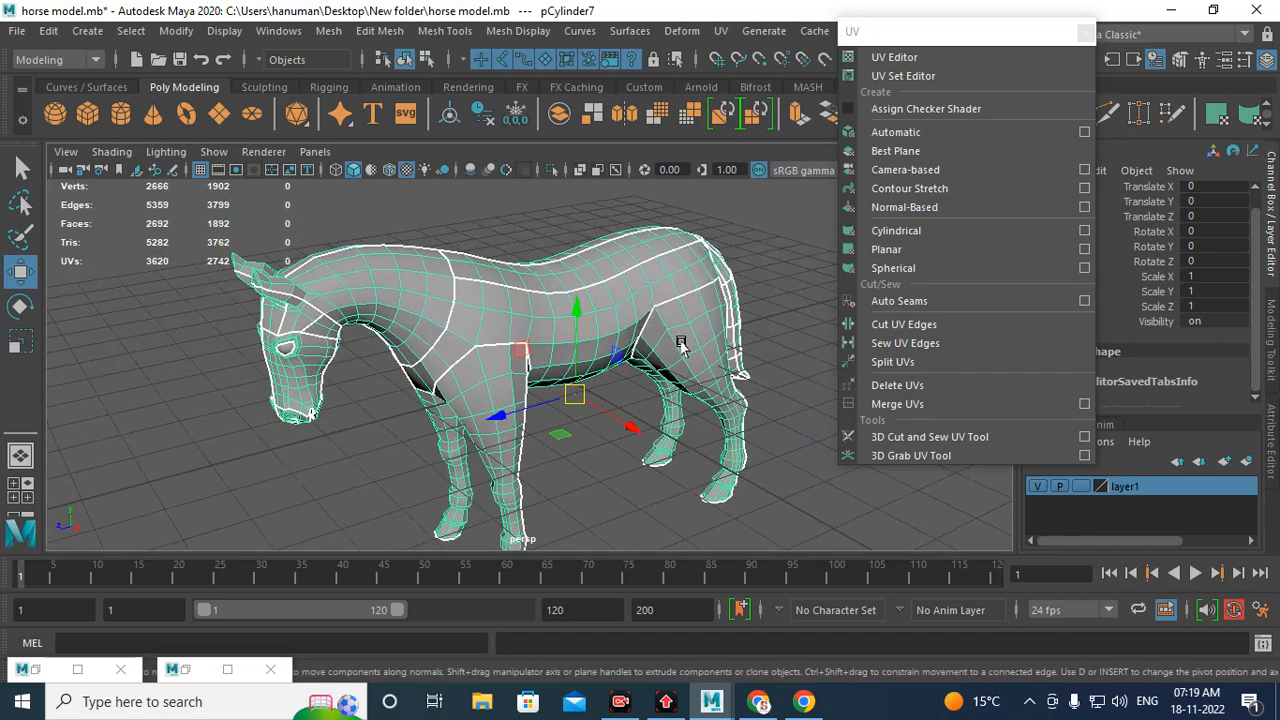
left_click_drag(632, 440, 446, 277, "alt")
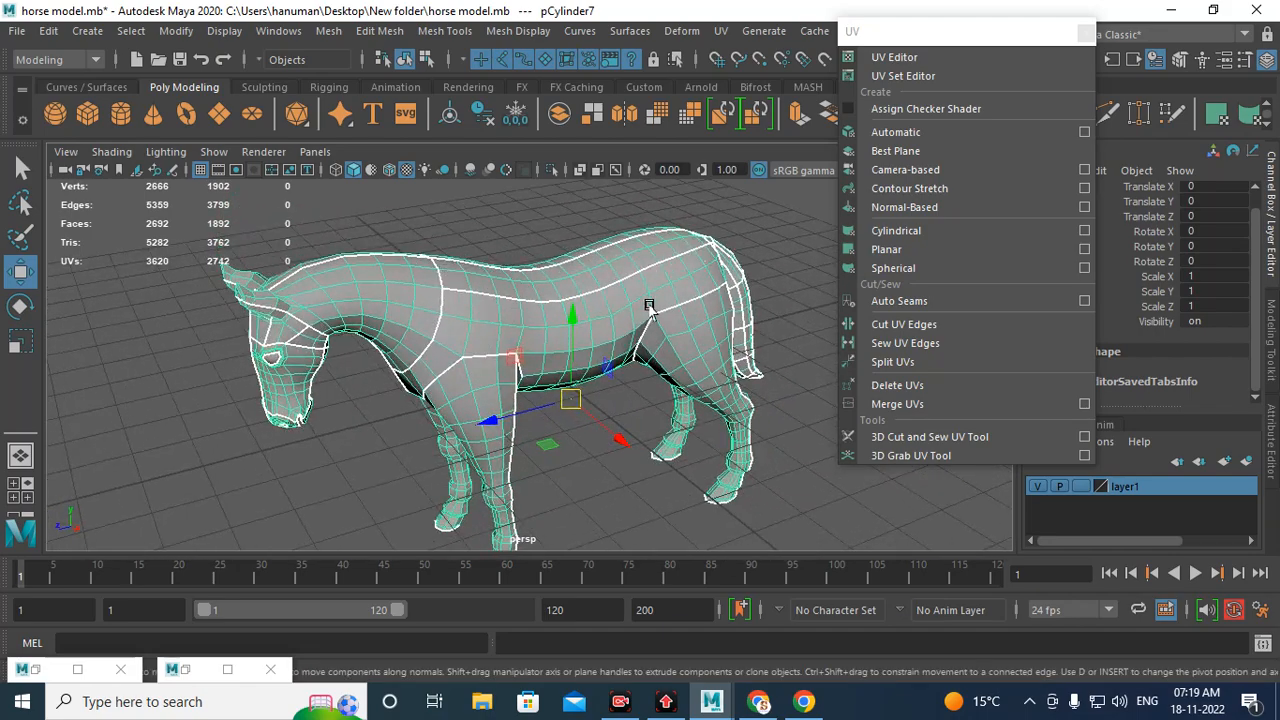
left_click_drag(650, 306, 688, 290, "alt")
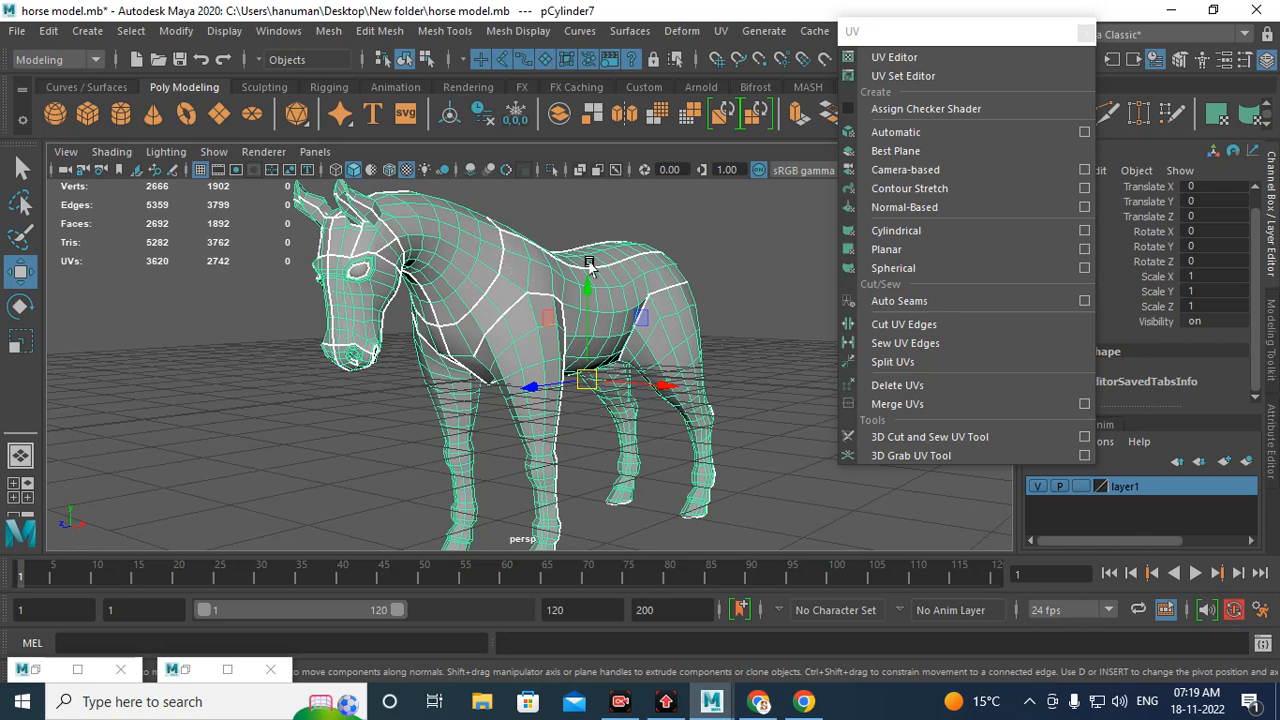
left_click_drag(592, 258, 582, 311, "alt")
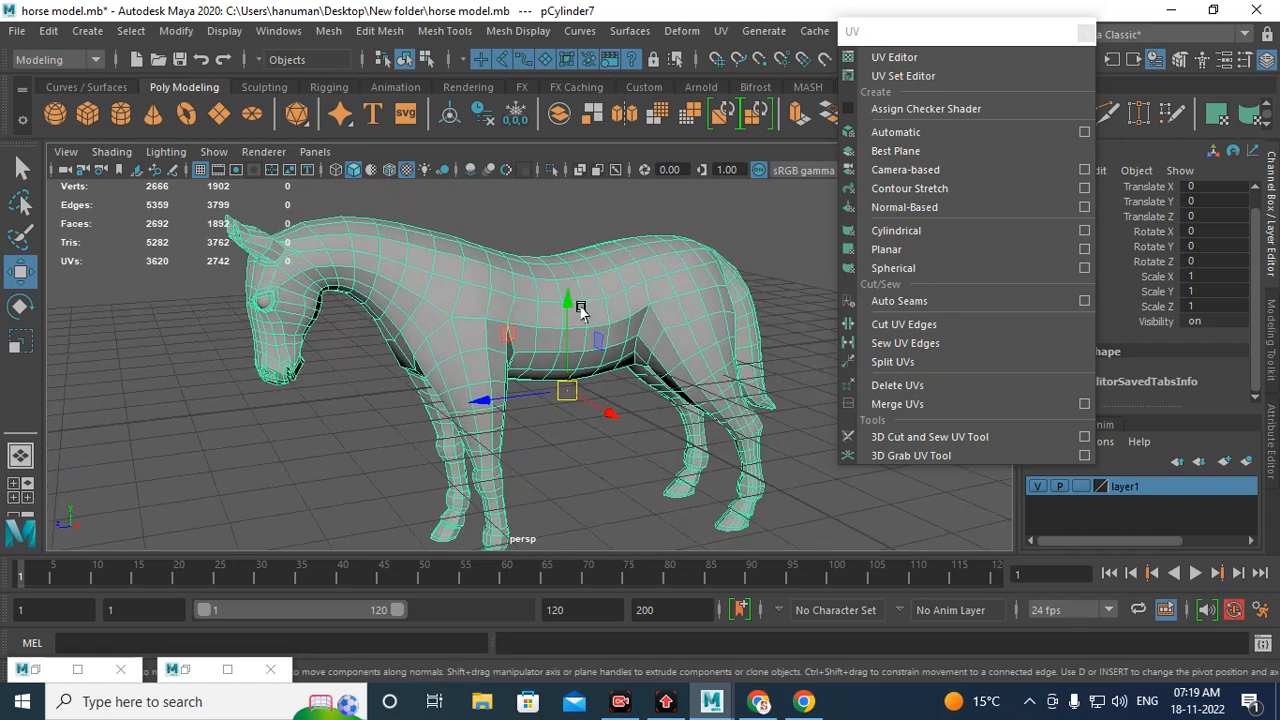
scroll(594, 297, "up", 2)
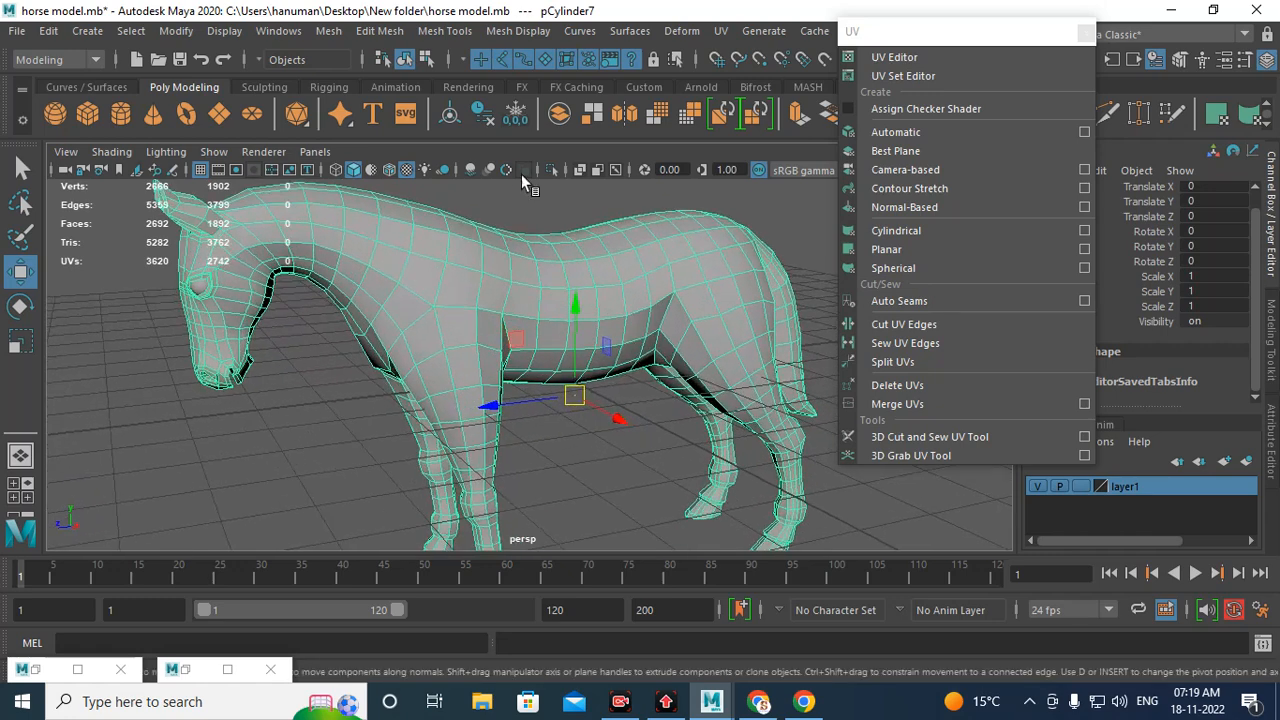
left_click(450, 88)
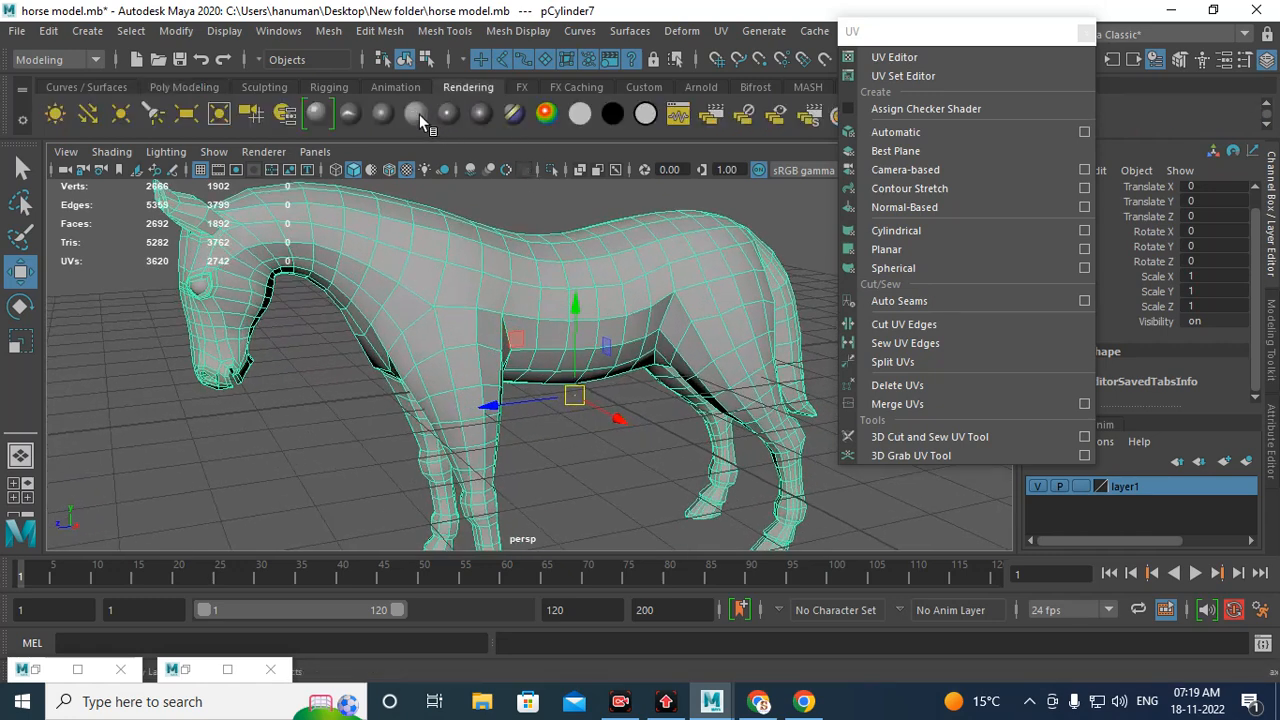
left_click(417, 113)
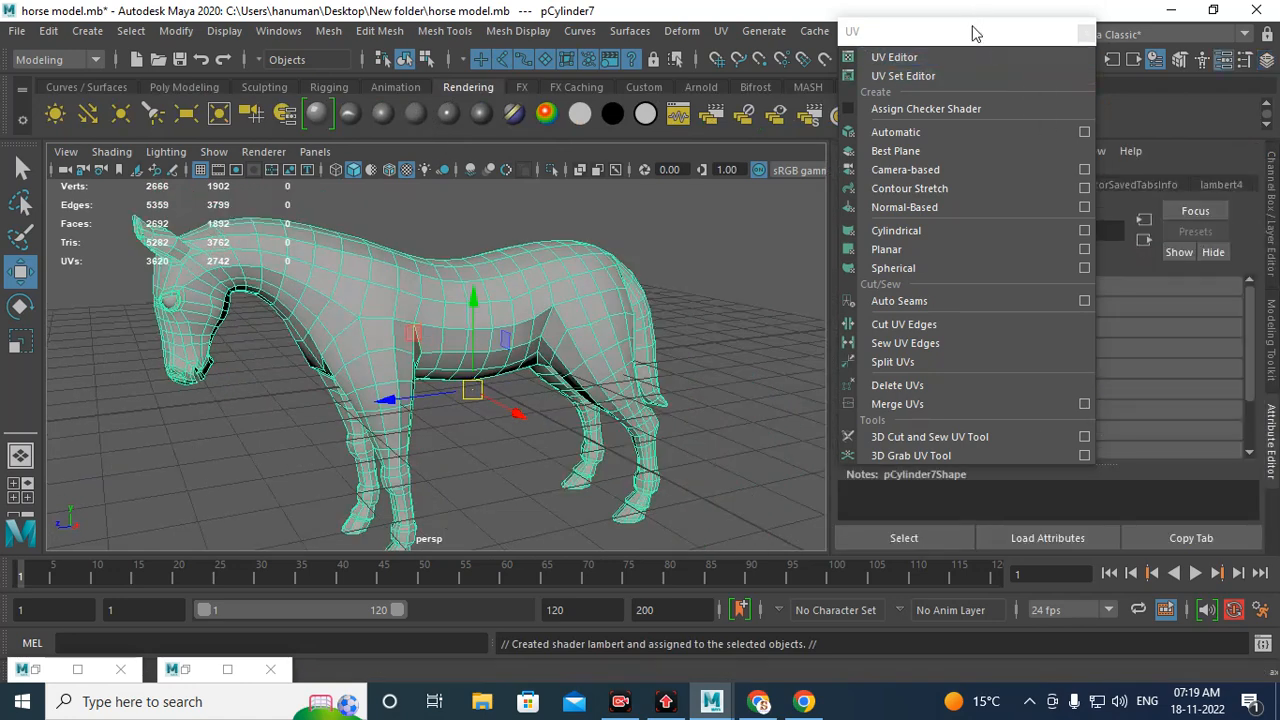
left_click_drag(975, 34, 515, 42)
left_click(1221, 185)
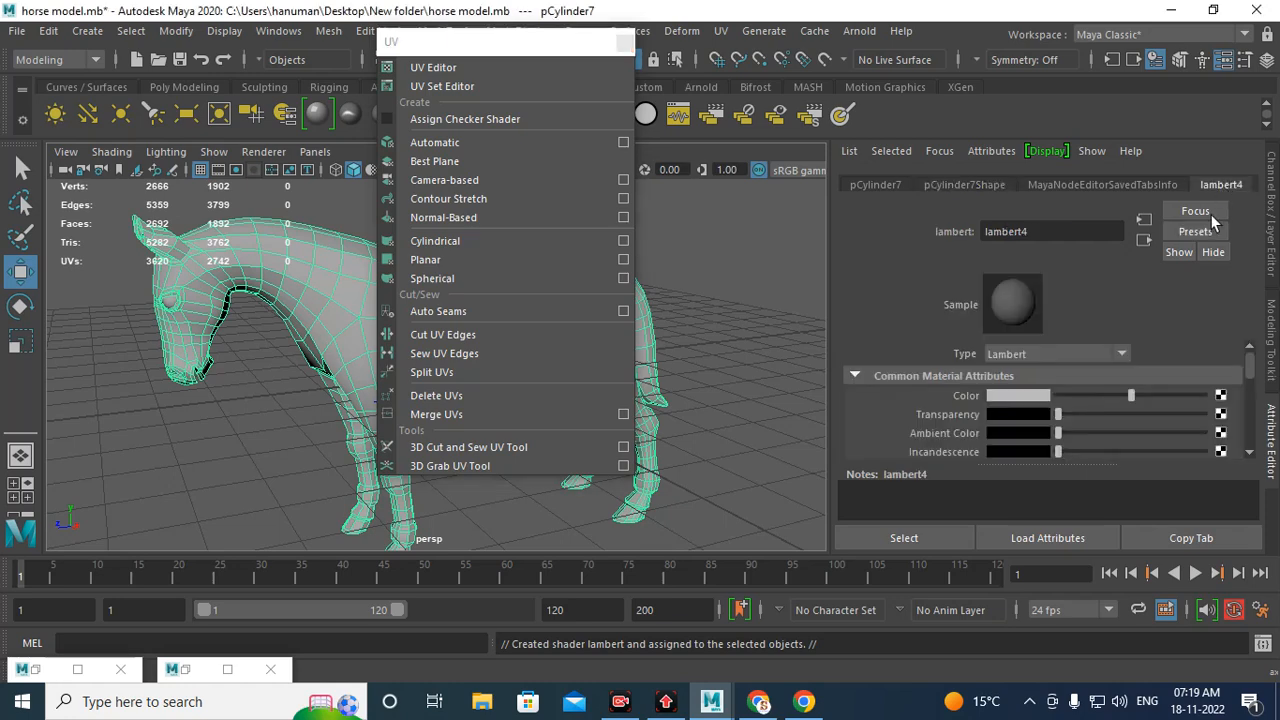
left_click(1221, 398)
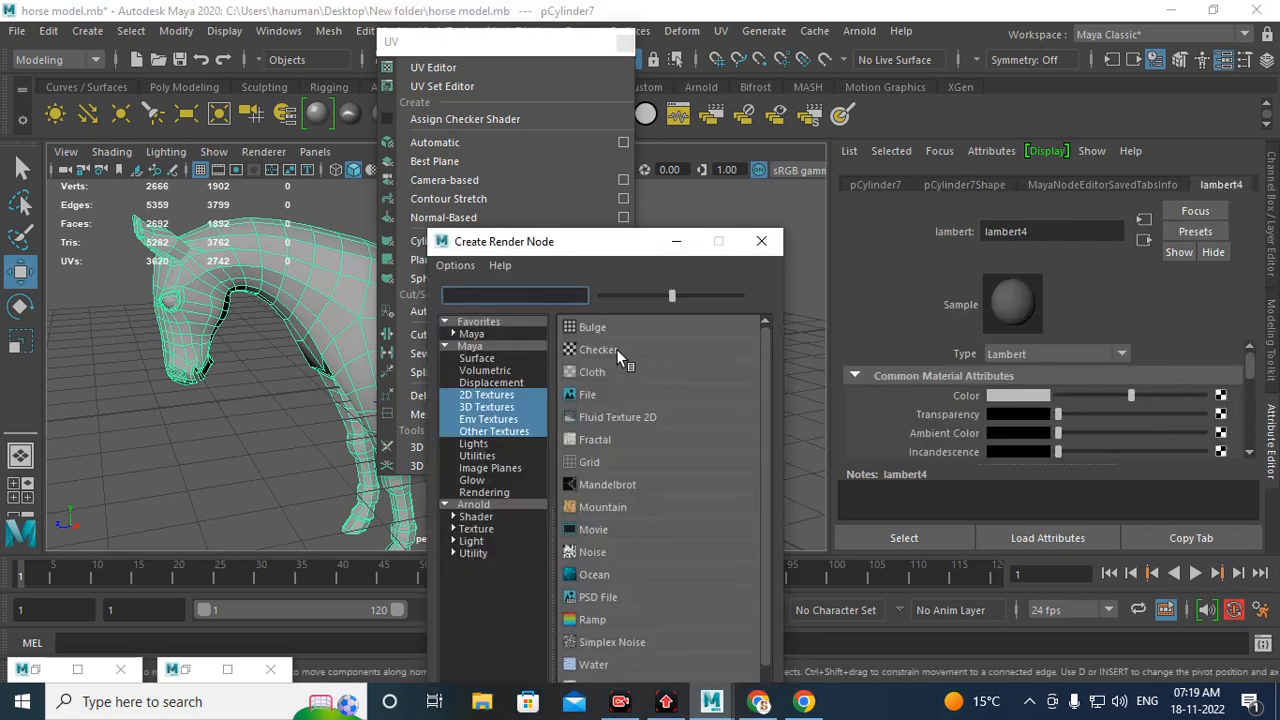
left_click(761, 242)
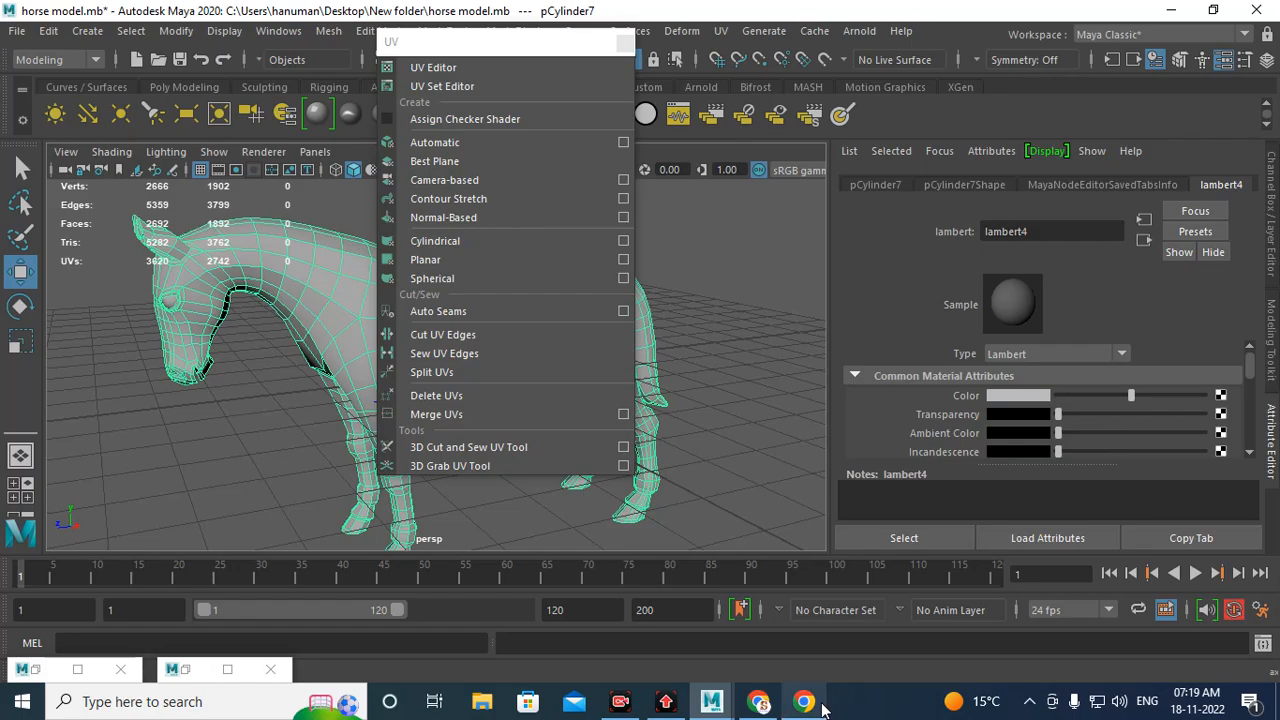
Step: Switch to the browser and search Google Images for uv test image
left_click(758, 701)
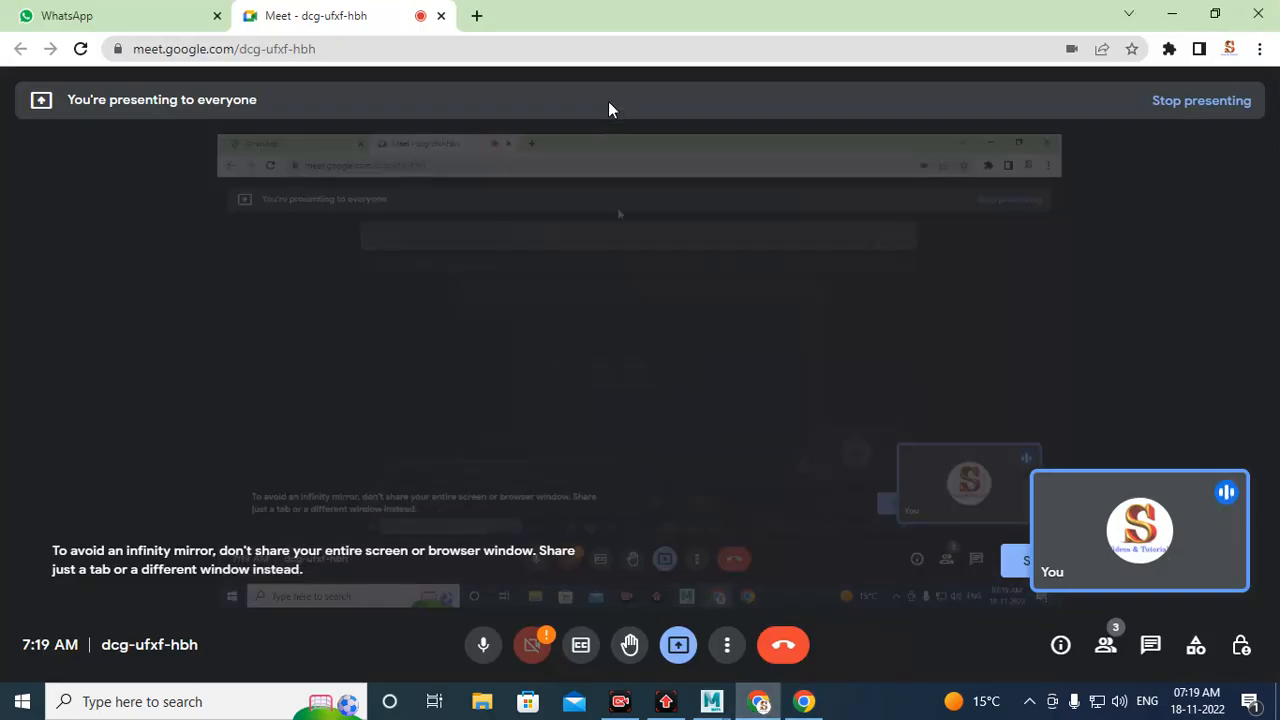
left_click(477, 16)
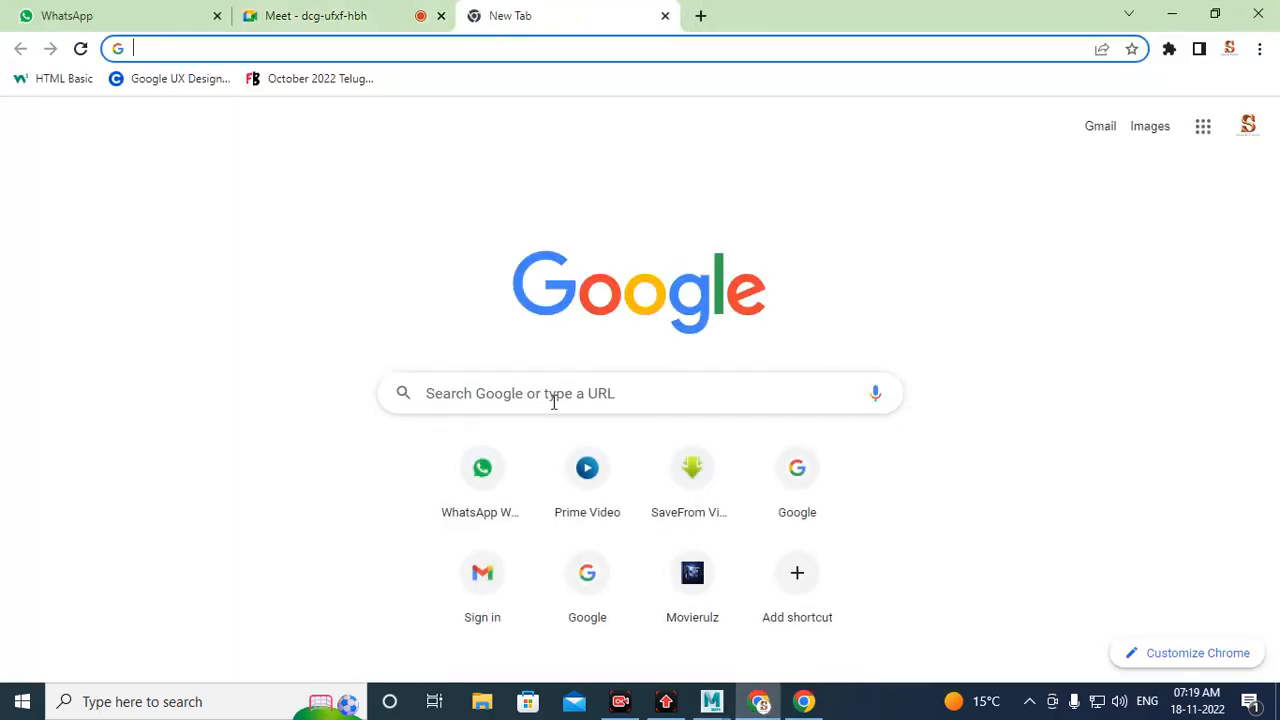
left_click(552, 394)
type("u")
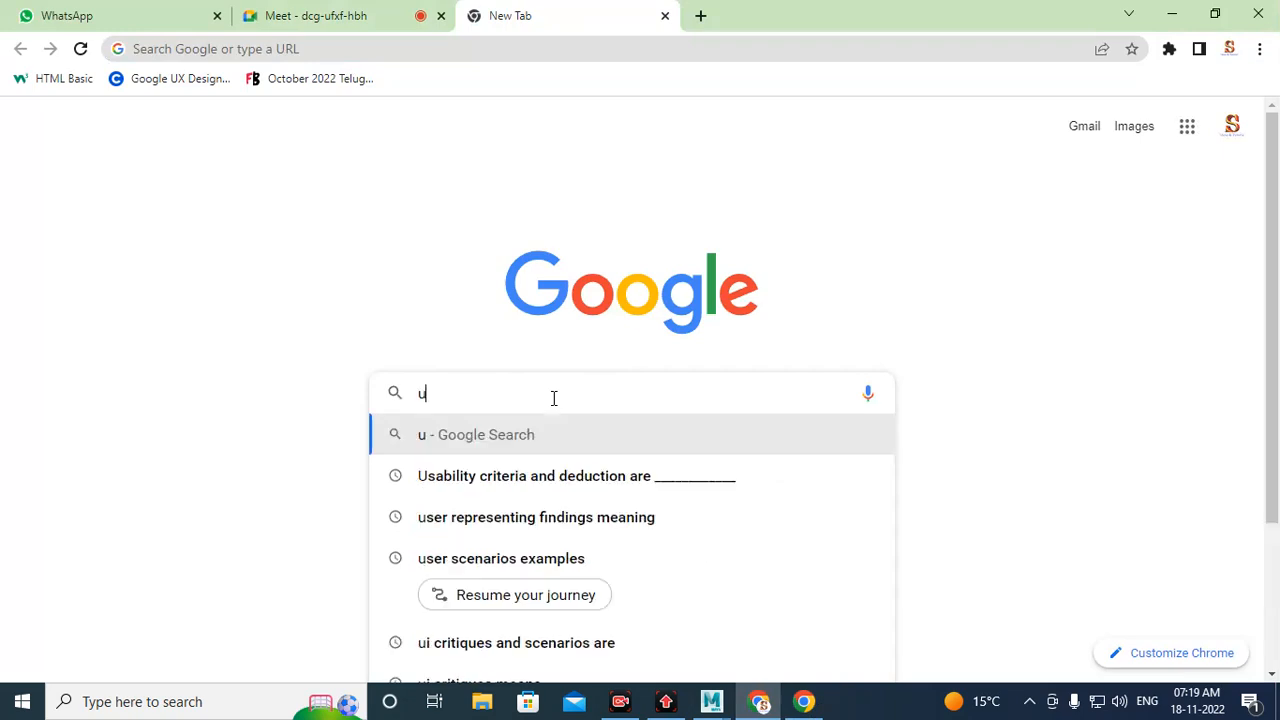
type("v")
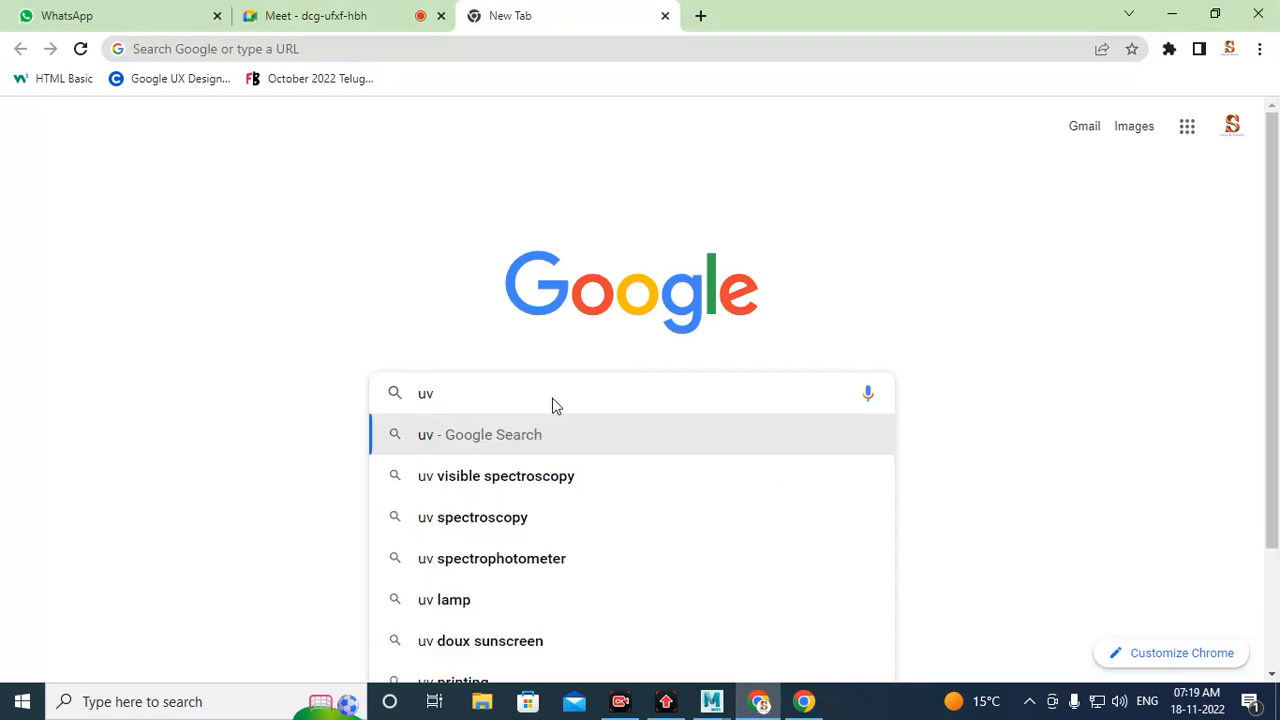
type(" test image")
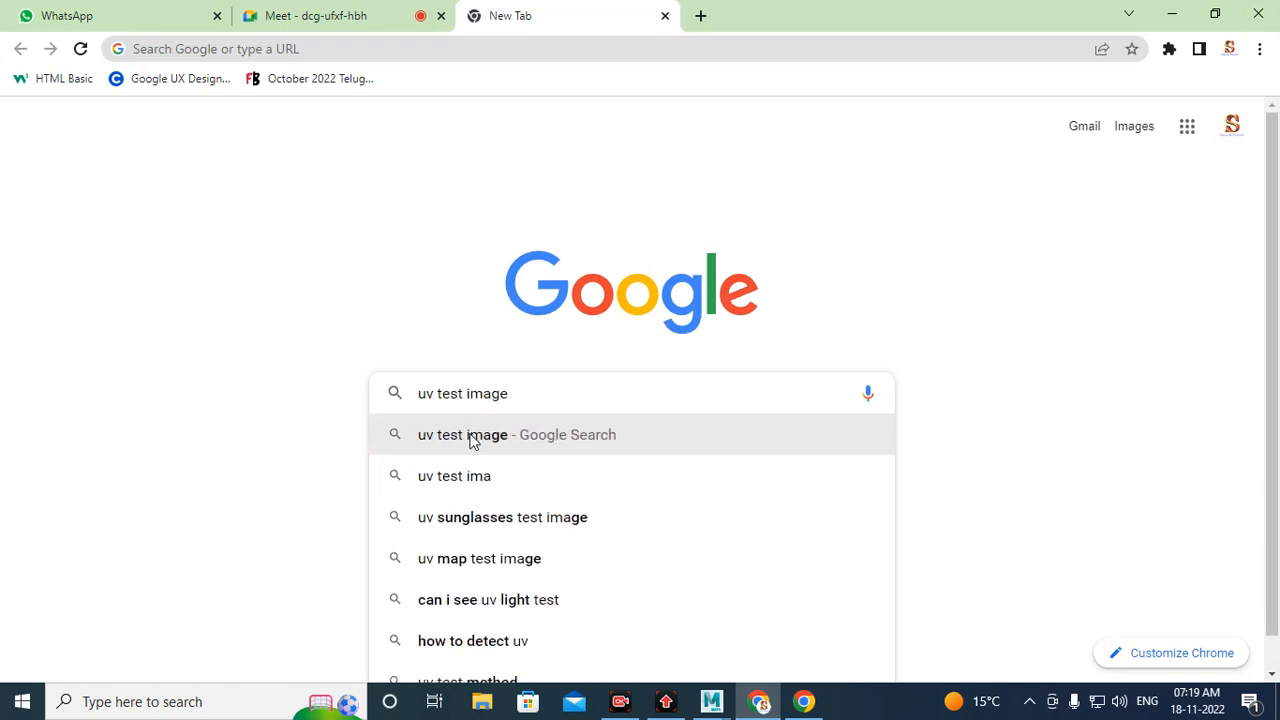
left_click(470, 434)
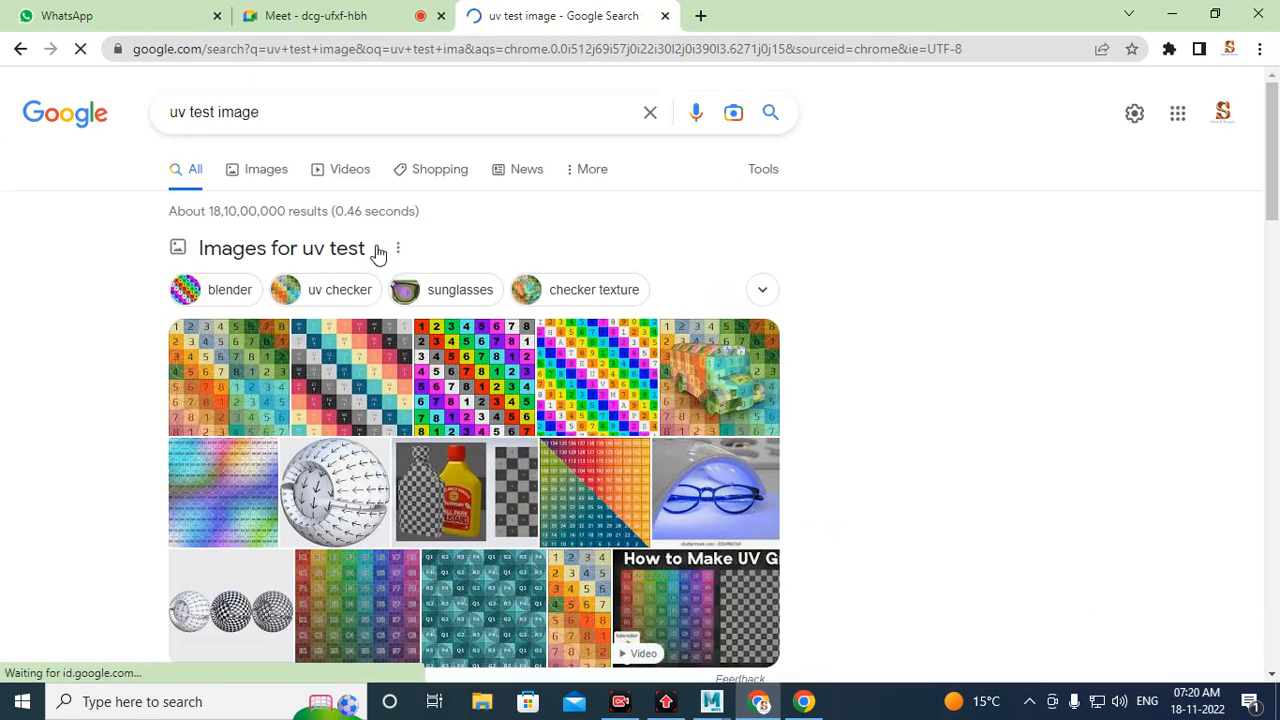
left_click(260, 175)
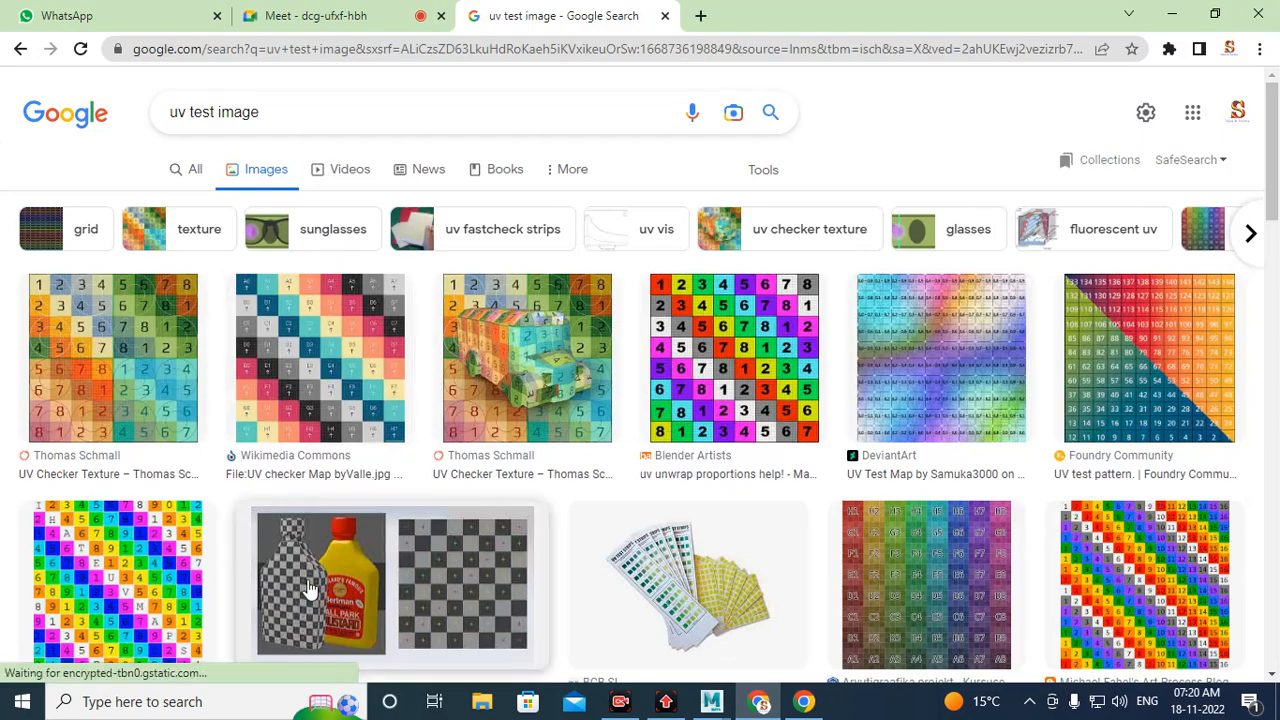
Step: Try to save the first numbered checker image from the results to the Desktop
scroll(390, 580, "down", 1)
left_click(115, 545)
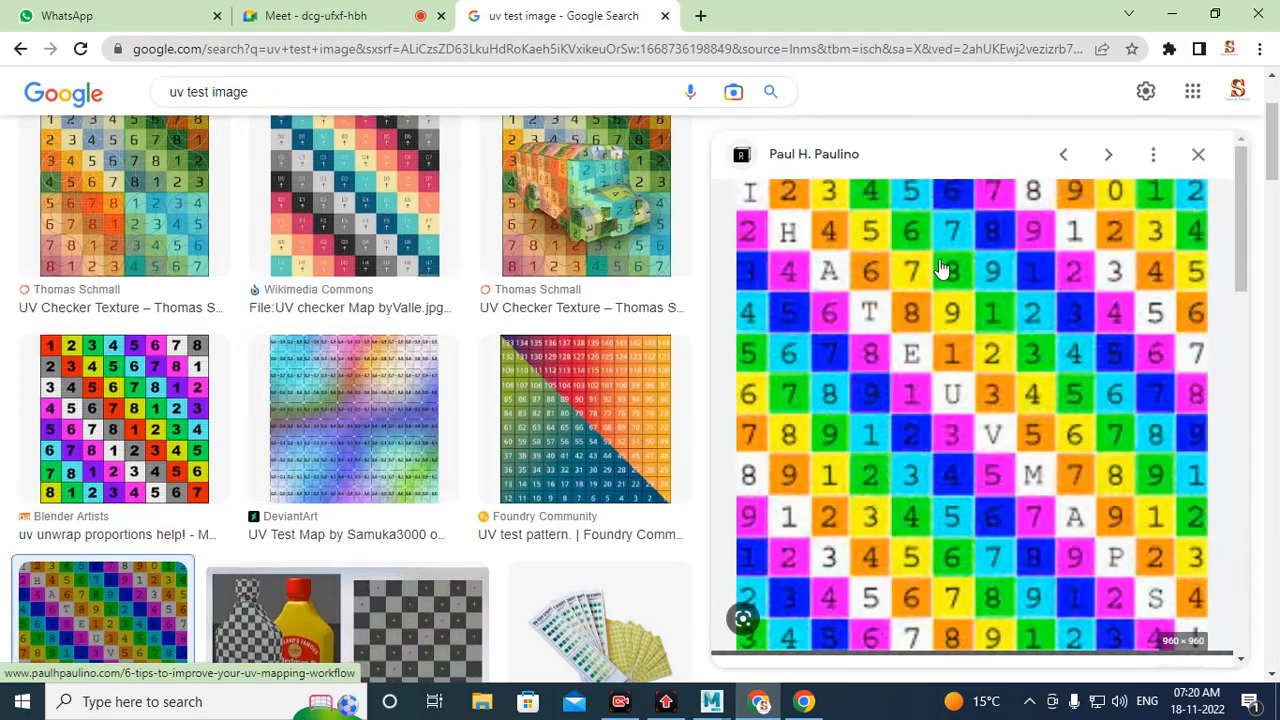
right_click(981, 318)
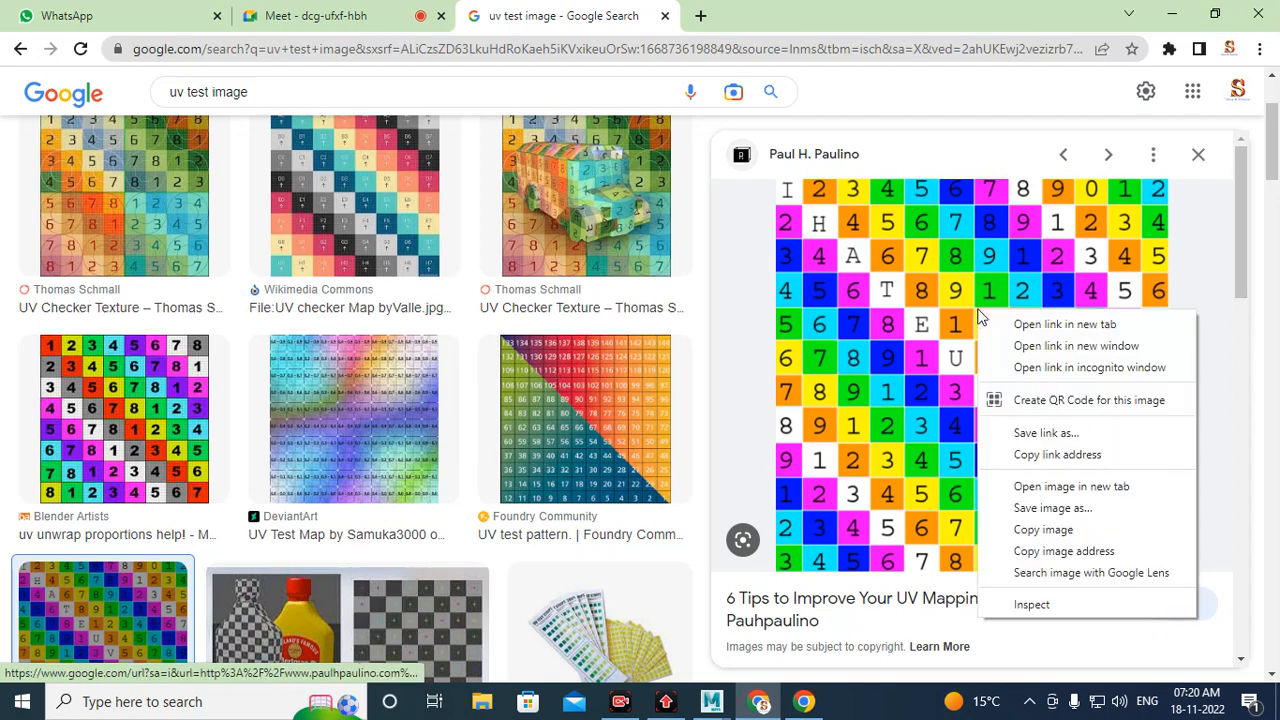
left_click(1050, 509)
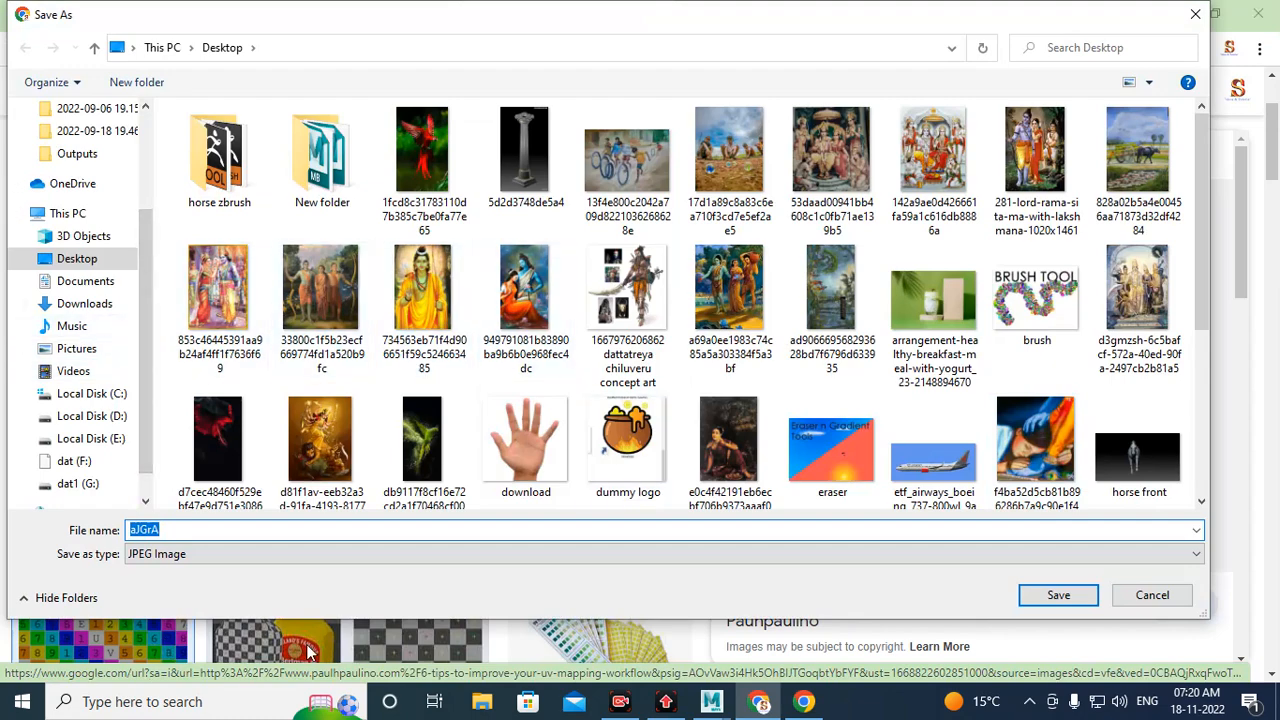
left_click(1078, 596)
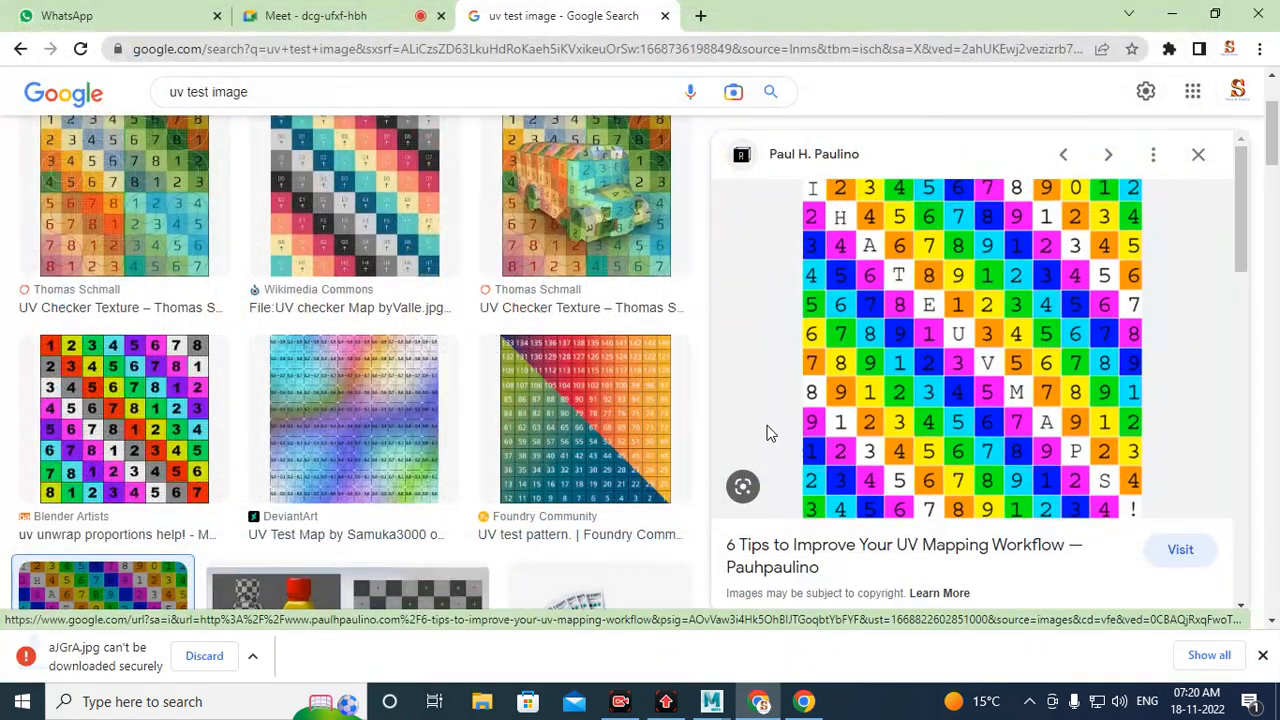
left_click(215, 665)
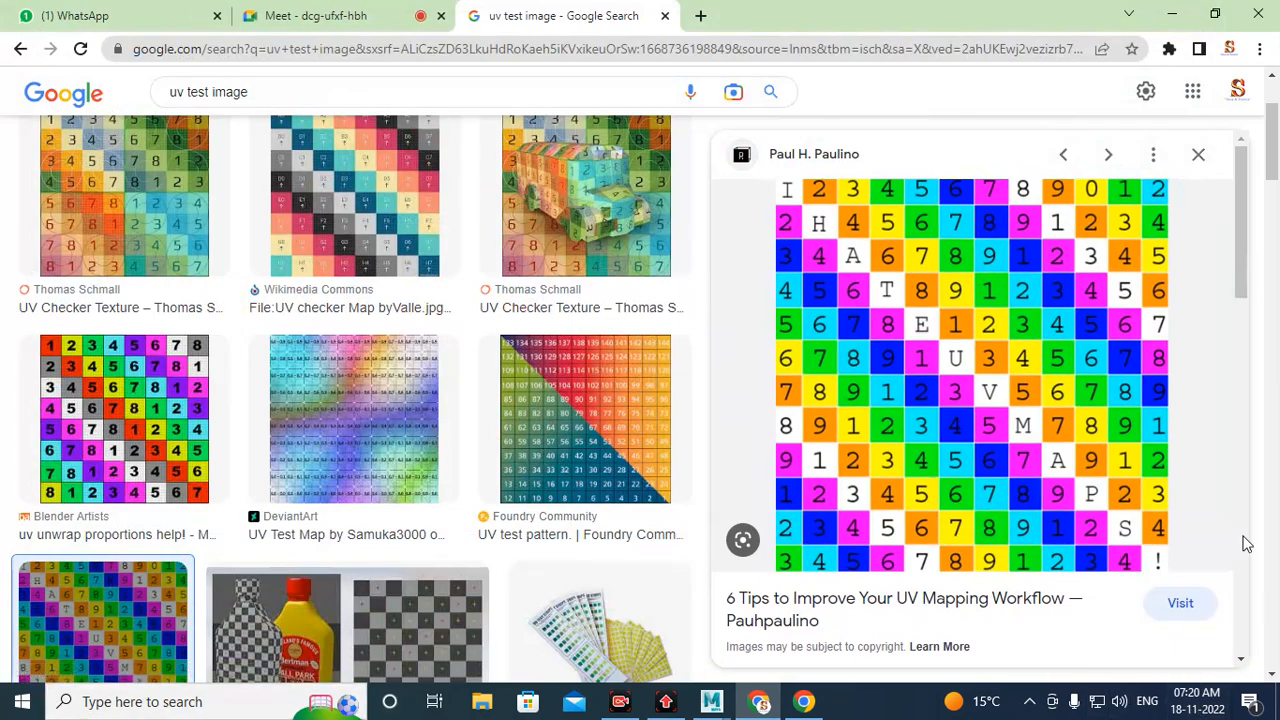
Step: Save the Michael Fahel numbered UV test image to the Desktop as uvtest.jpg
scroll(697, 393, "down", 4)
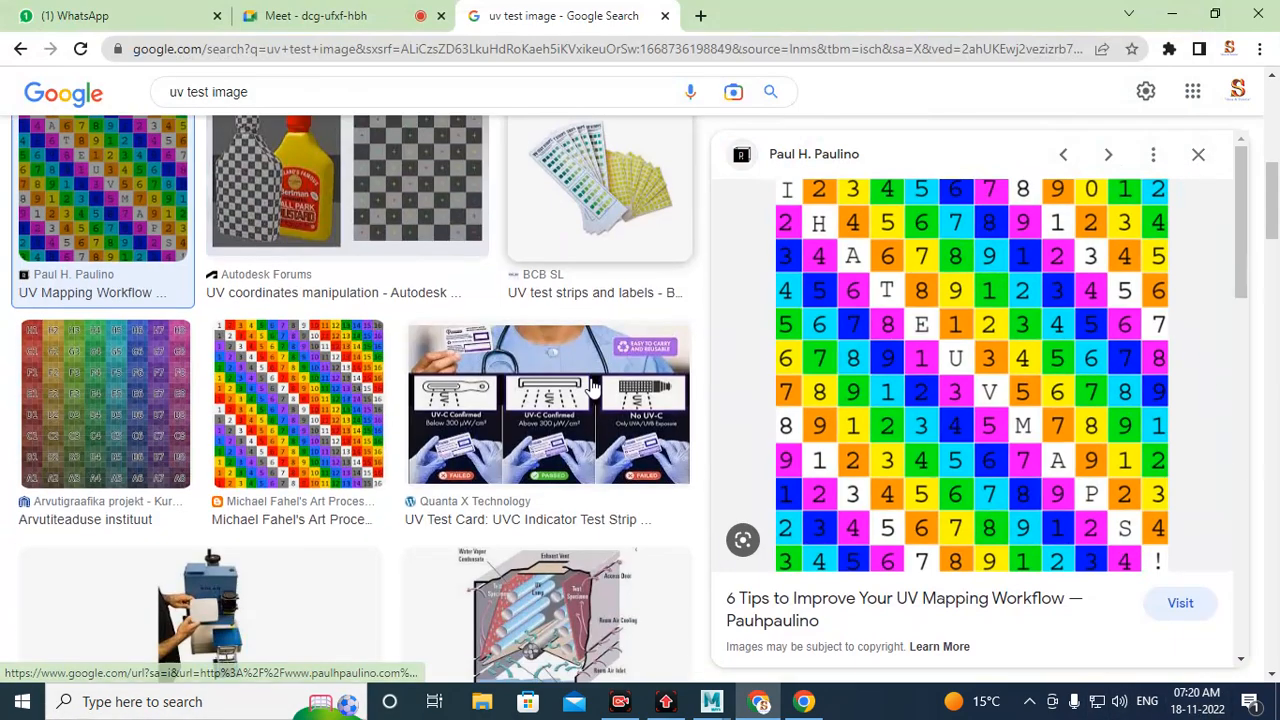
left_click(308, 462)
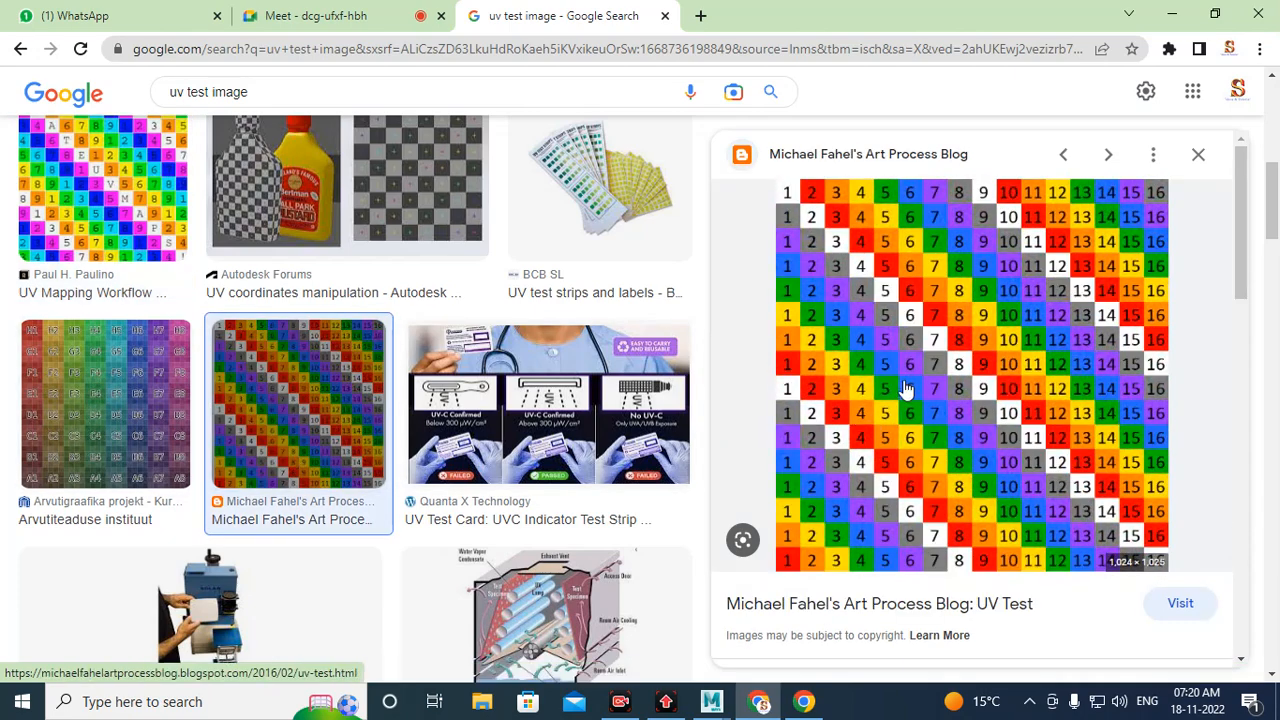
right_click(958, 338)
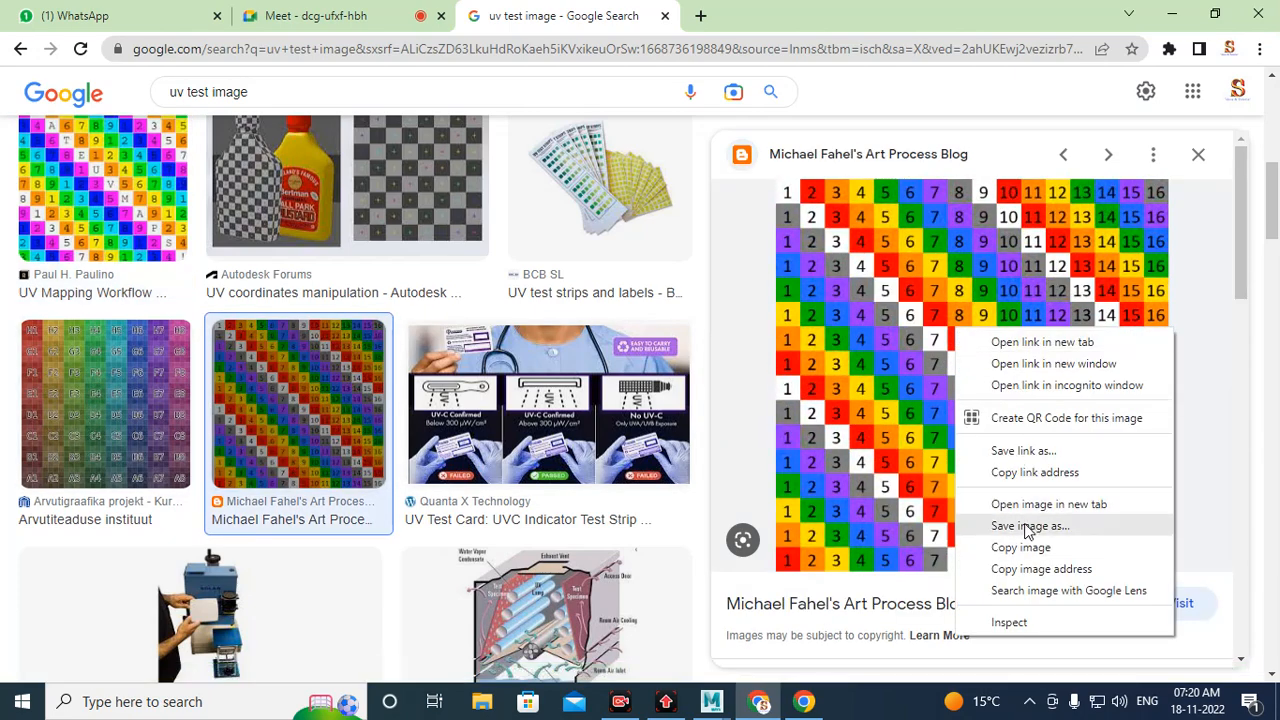
left_click(1027, 525)
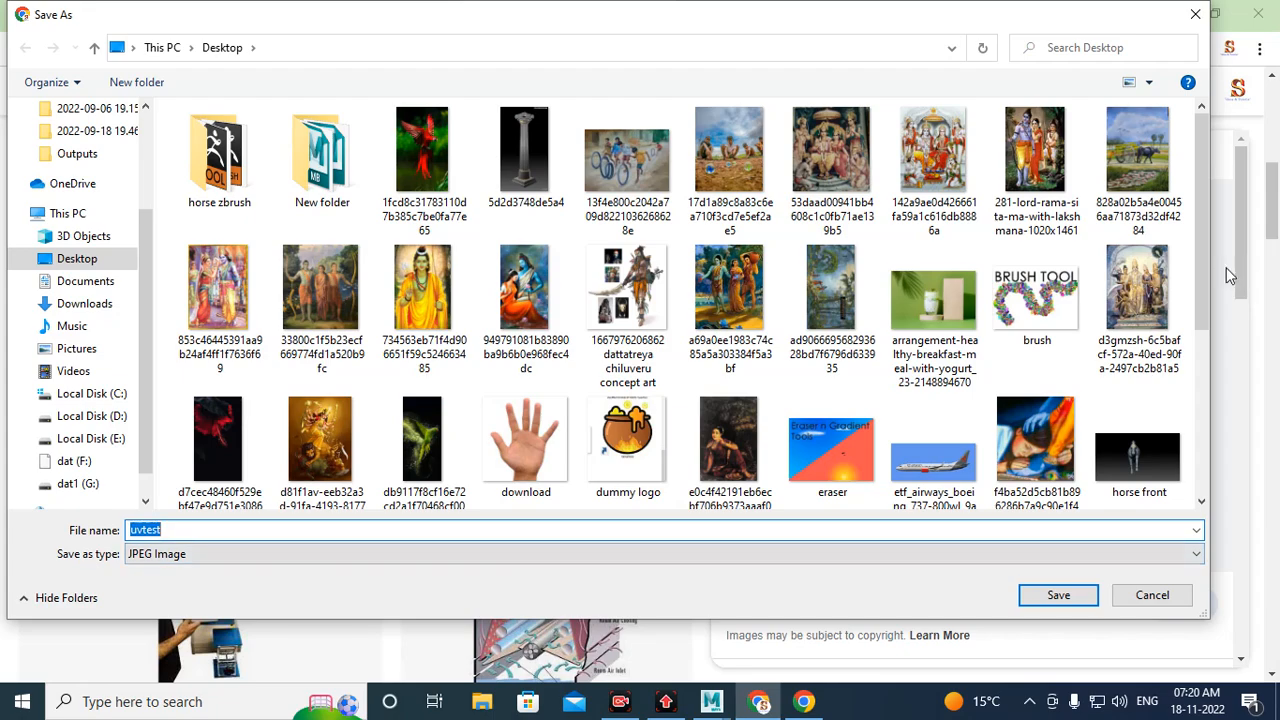
mouse_move(1205, 280)
left_mouse_down()
mouse_move(1208, 475)
mouse_move(1199, 261)
left_mouse_up()
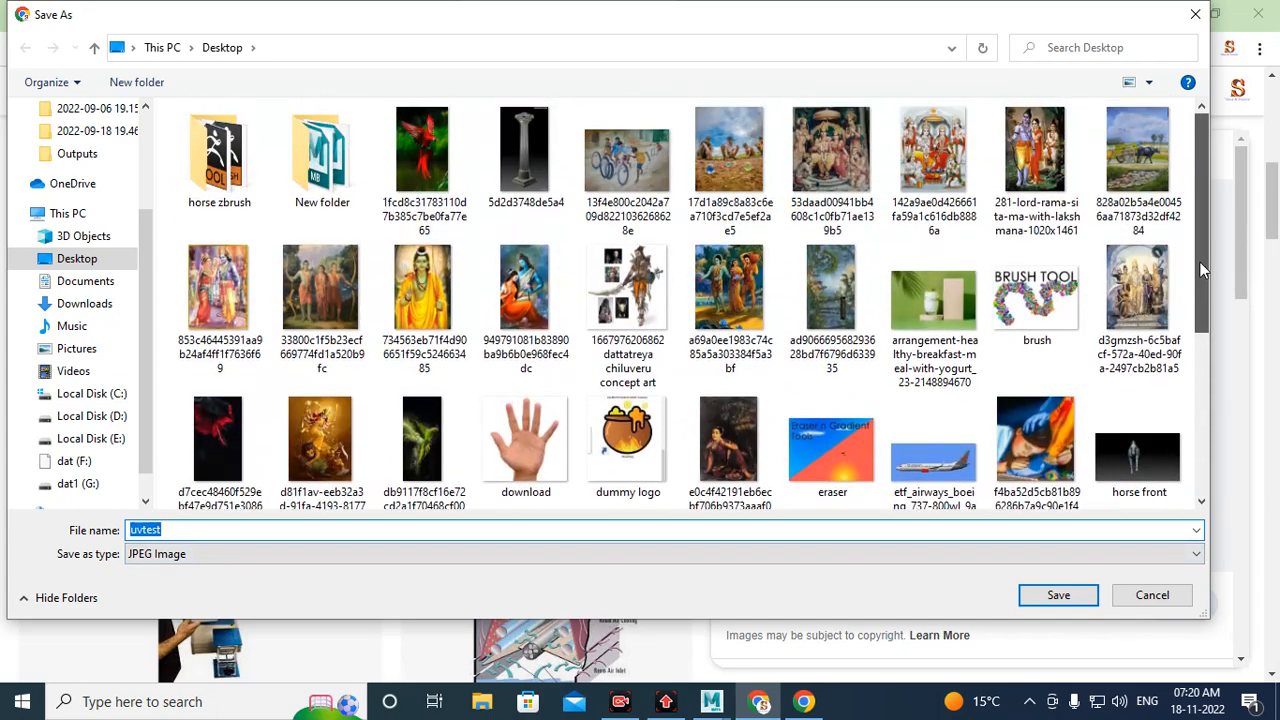
left_click(1058, 595)
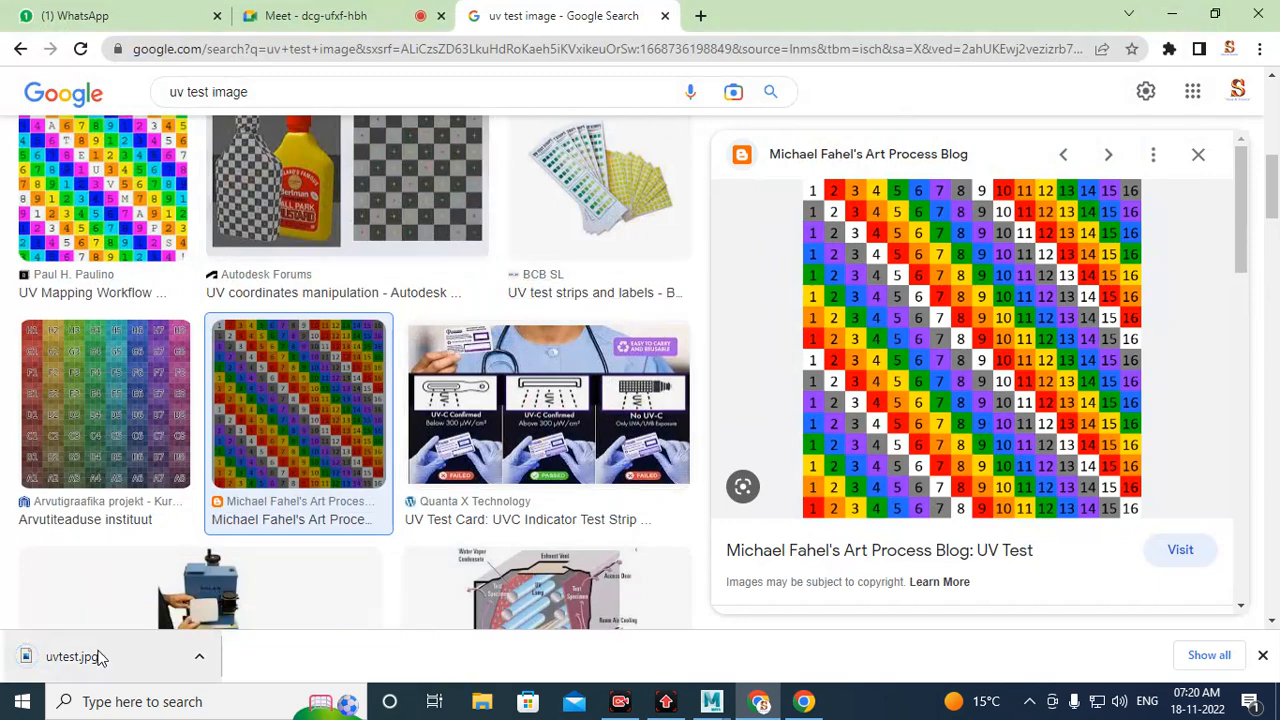
Step: Return to Maya and connect a File texture to the Lambert material's Color
mouse_move(712, 701)
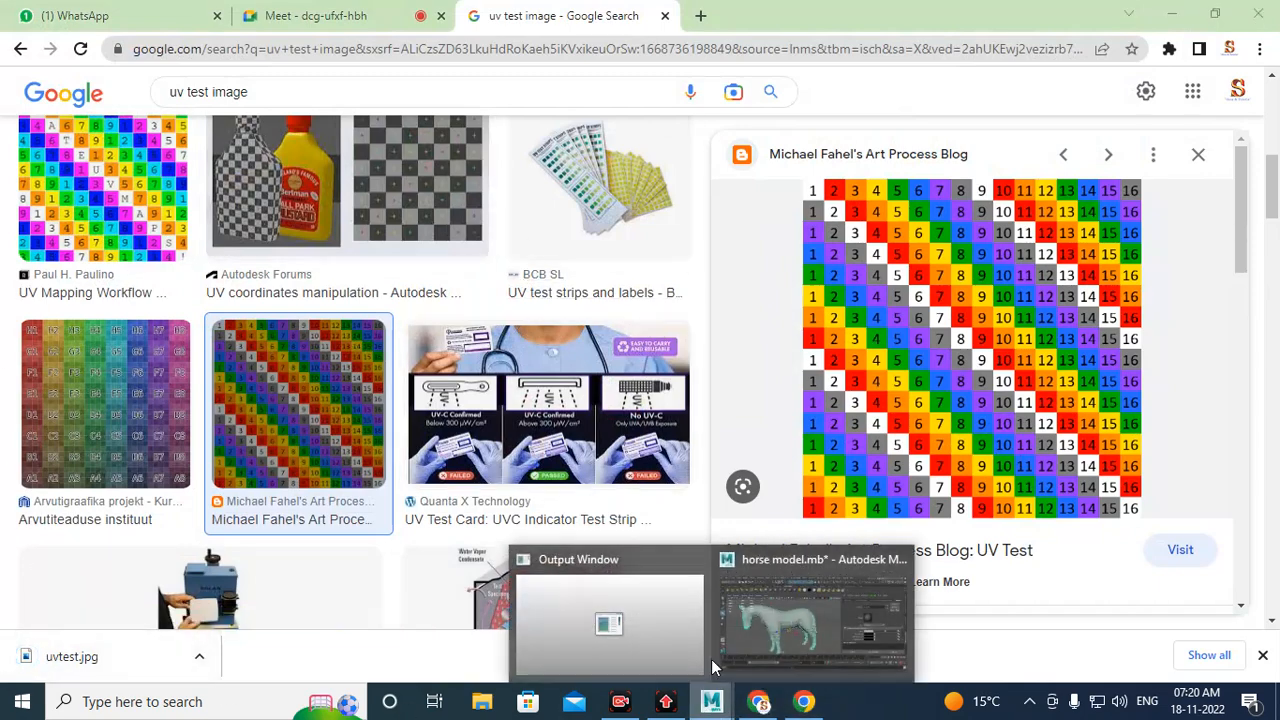
left_click(812, 615)
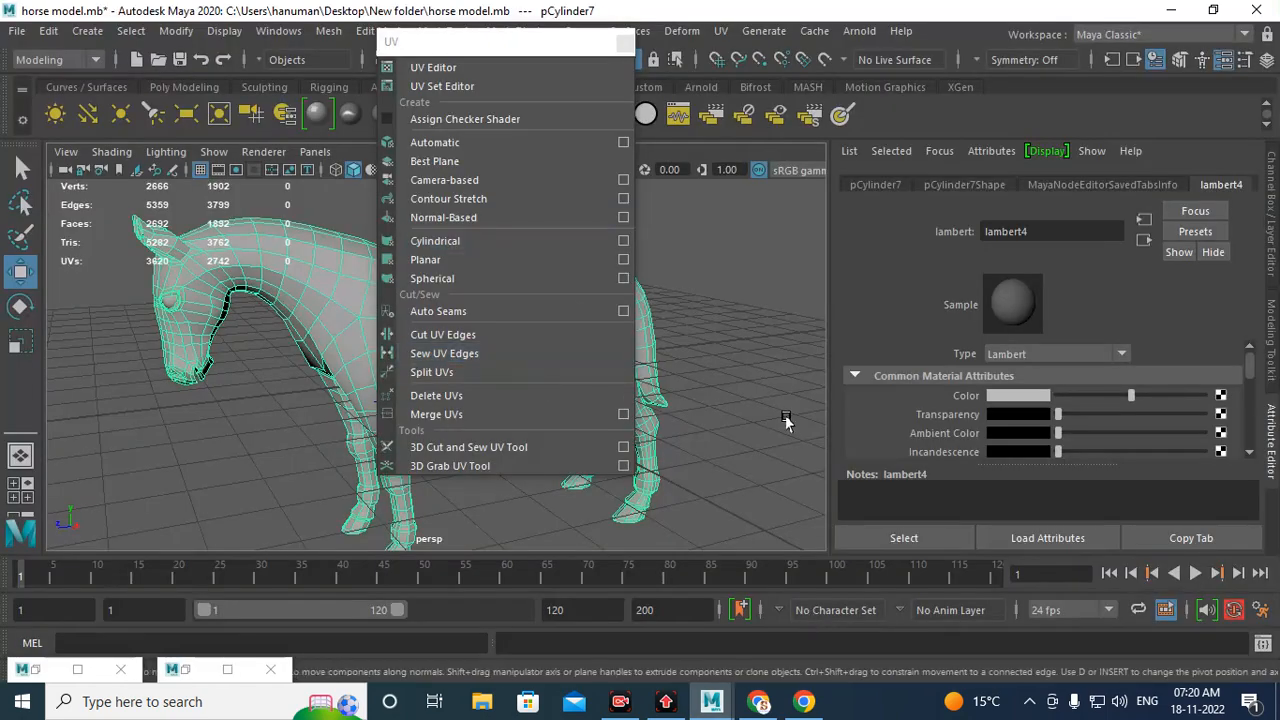
left_click(1221, 395)
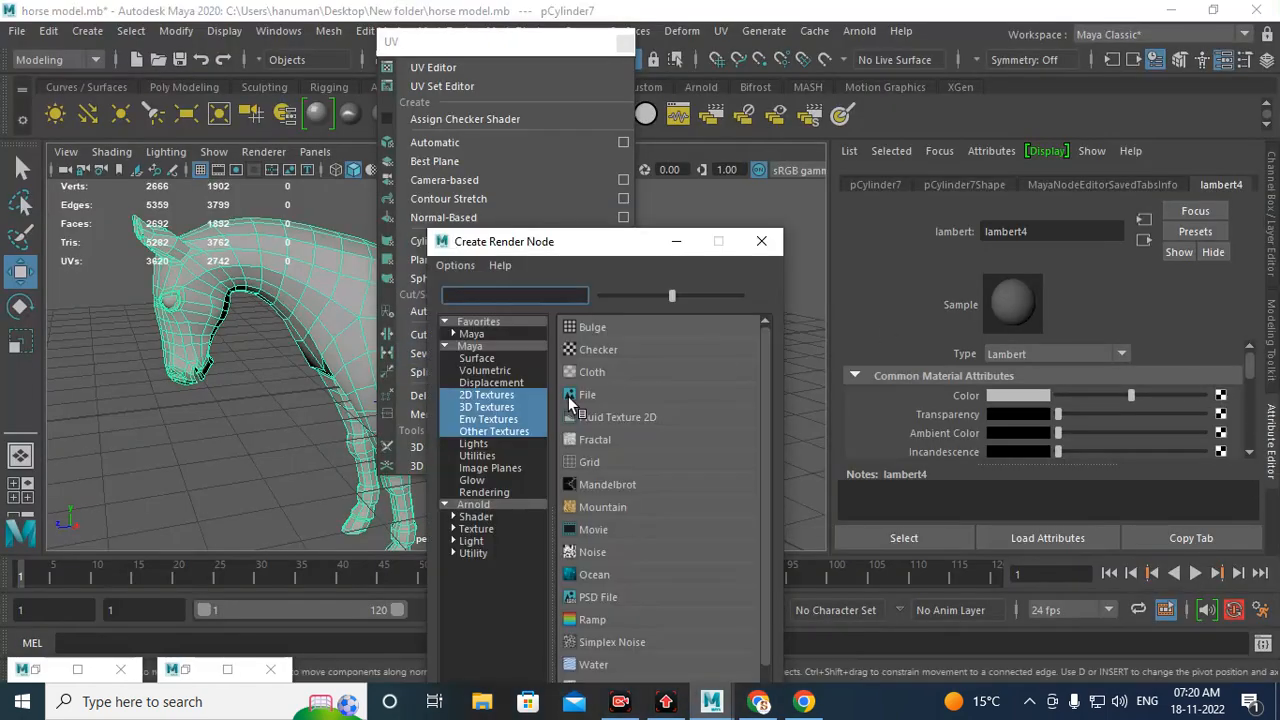
left_click(594, 395)
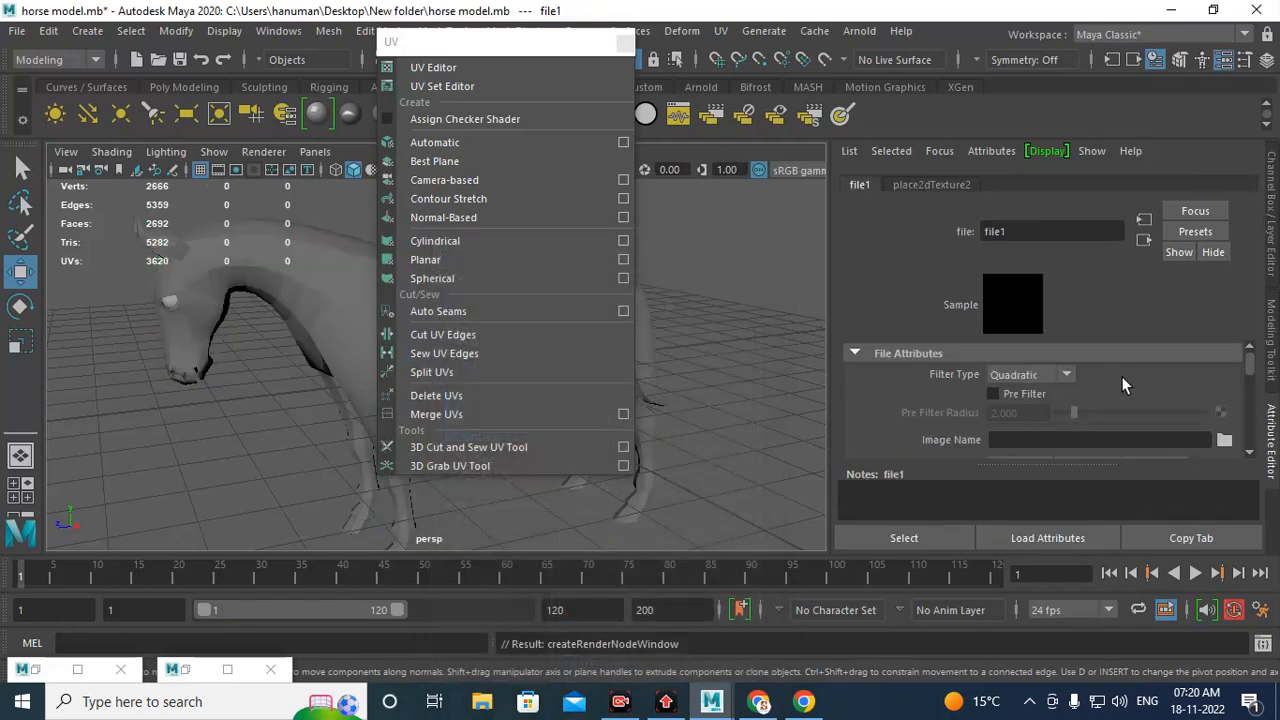
Step: Load uvtest.jpg from the Desktop as the file texture's image
left_click(1224, 439)
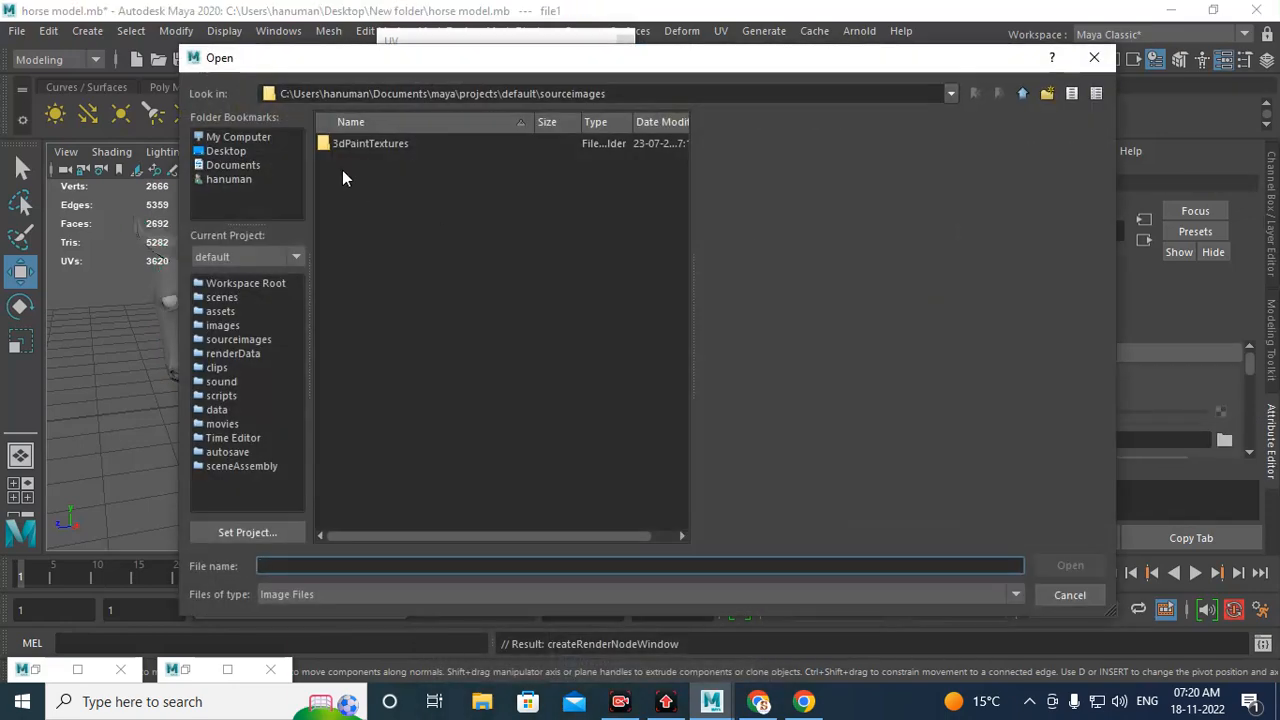
left_click(231, 152)
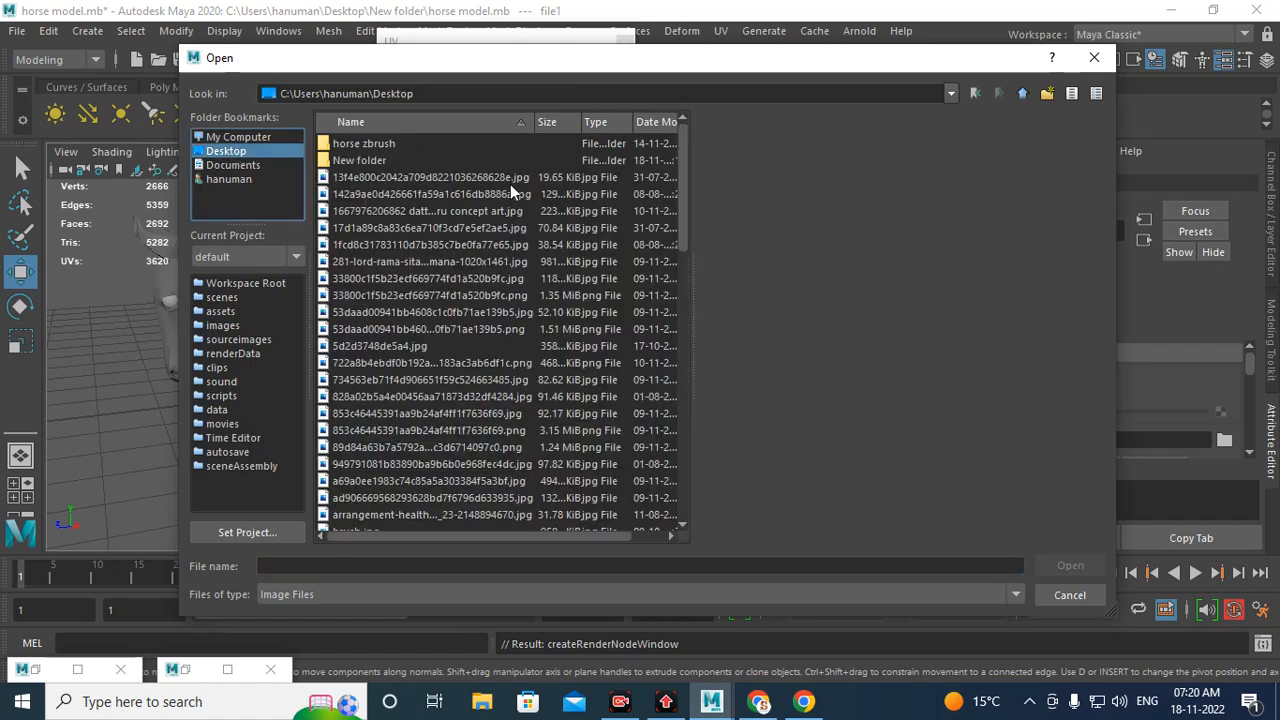
left_click(368, 180)
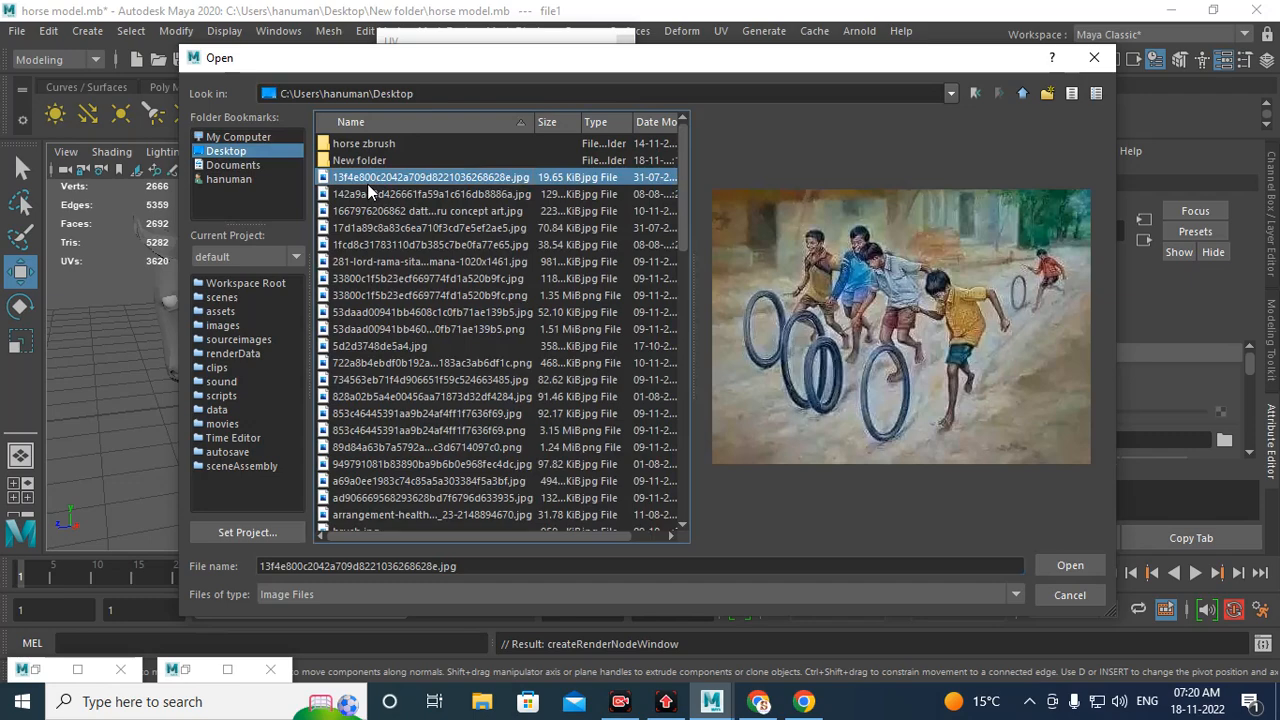
type("uvtest")
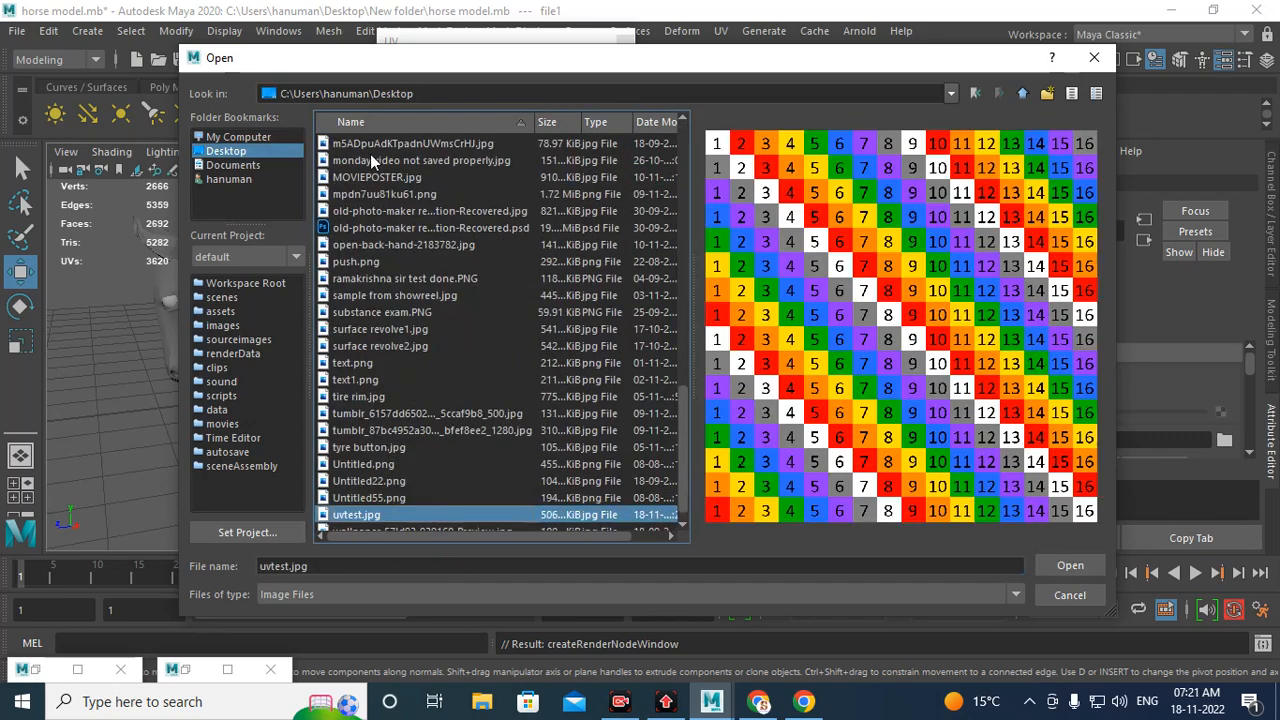
left_click(1067, 569)
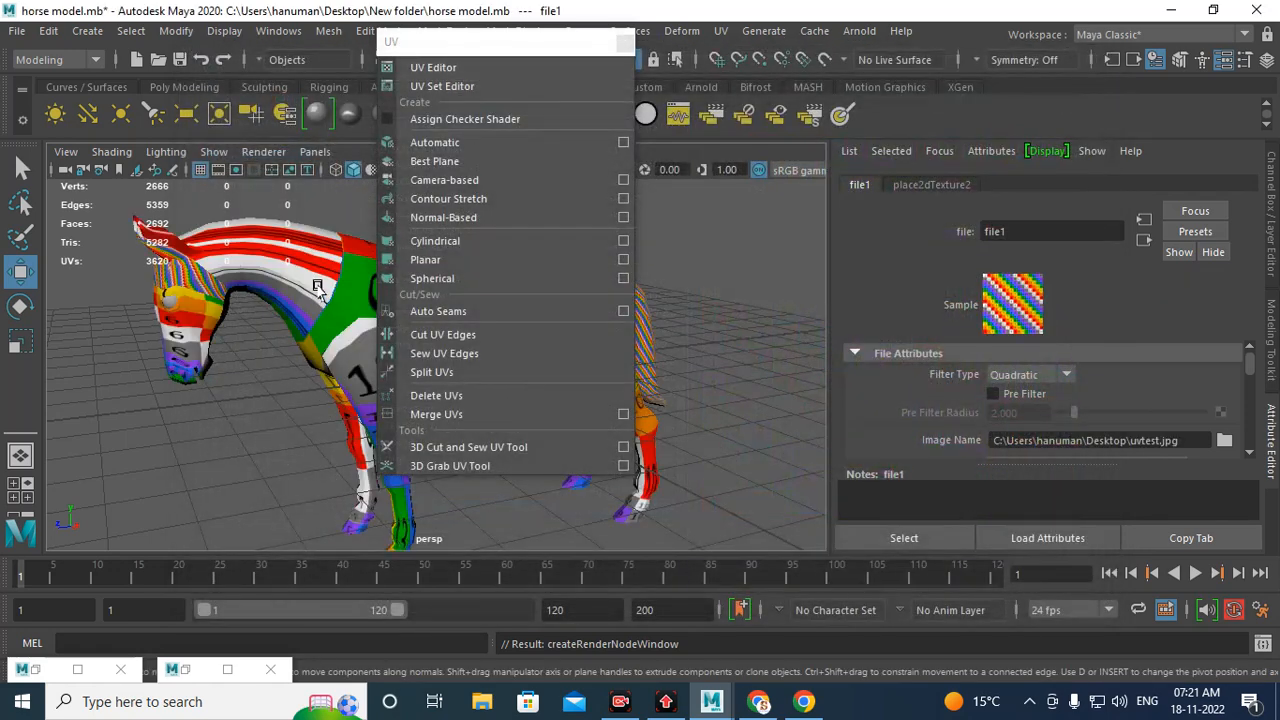
Step: Move the floating UV panel away from the viewport and close it
left_click(313, 280)
left_click(503, 48)
left_click_drag(503, 53, 884, 70)
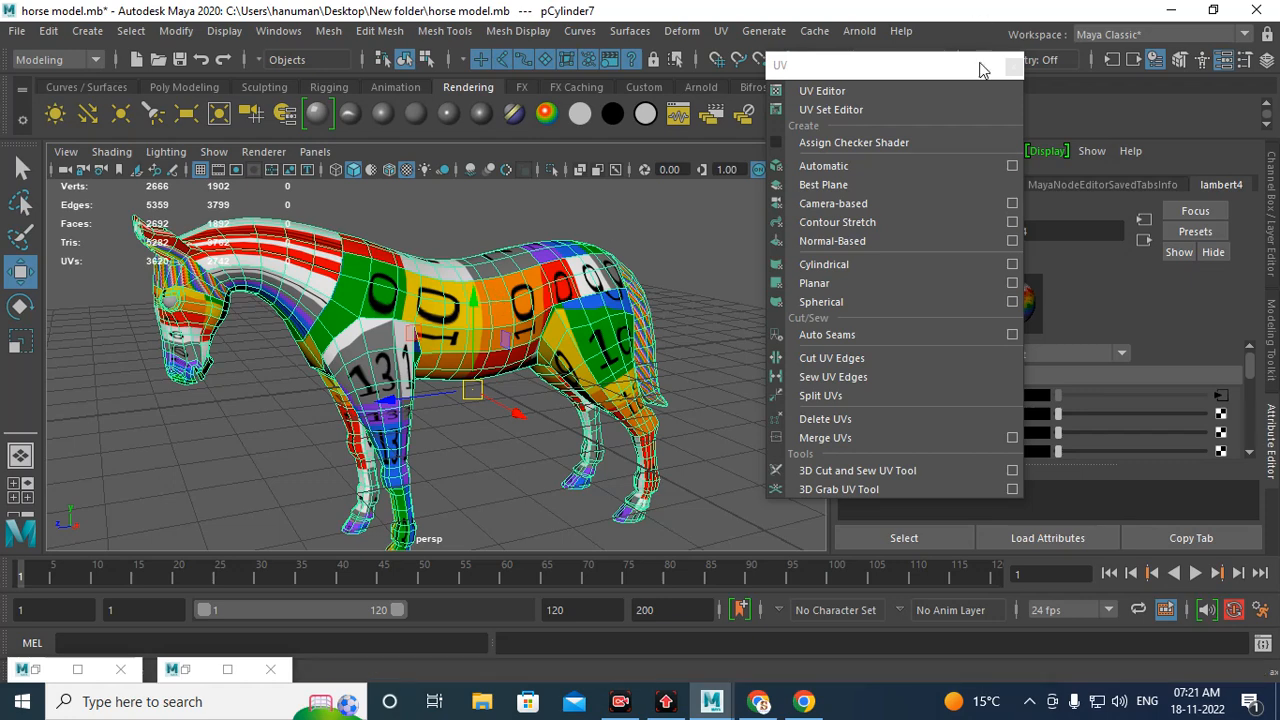
left_click_drag(851, 67, 830, 139)
left_click(992, 139)
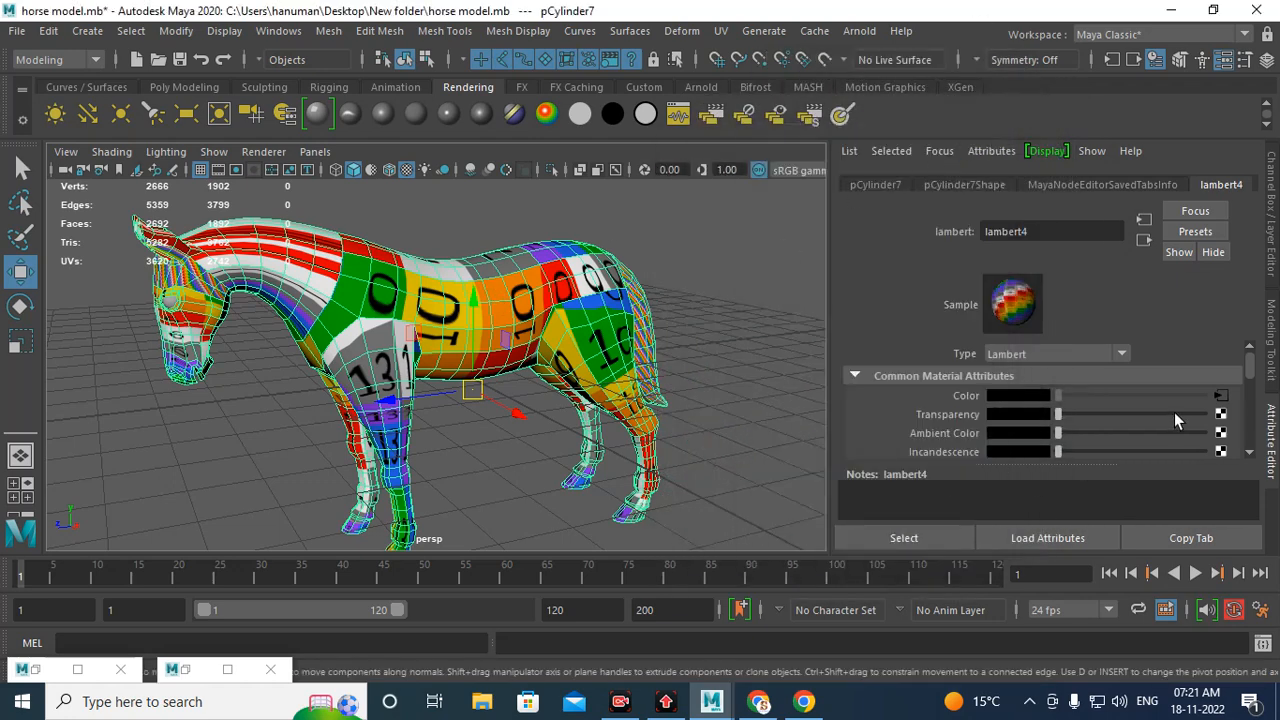
Step: Set the texture's place2dTexture2 Repeat UV to 50 and 50
left_click(1221, 396)
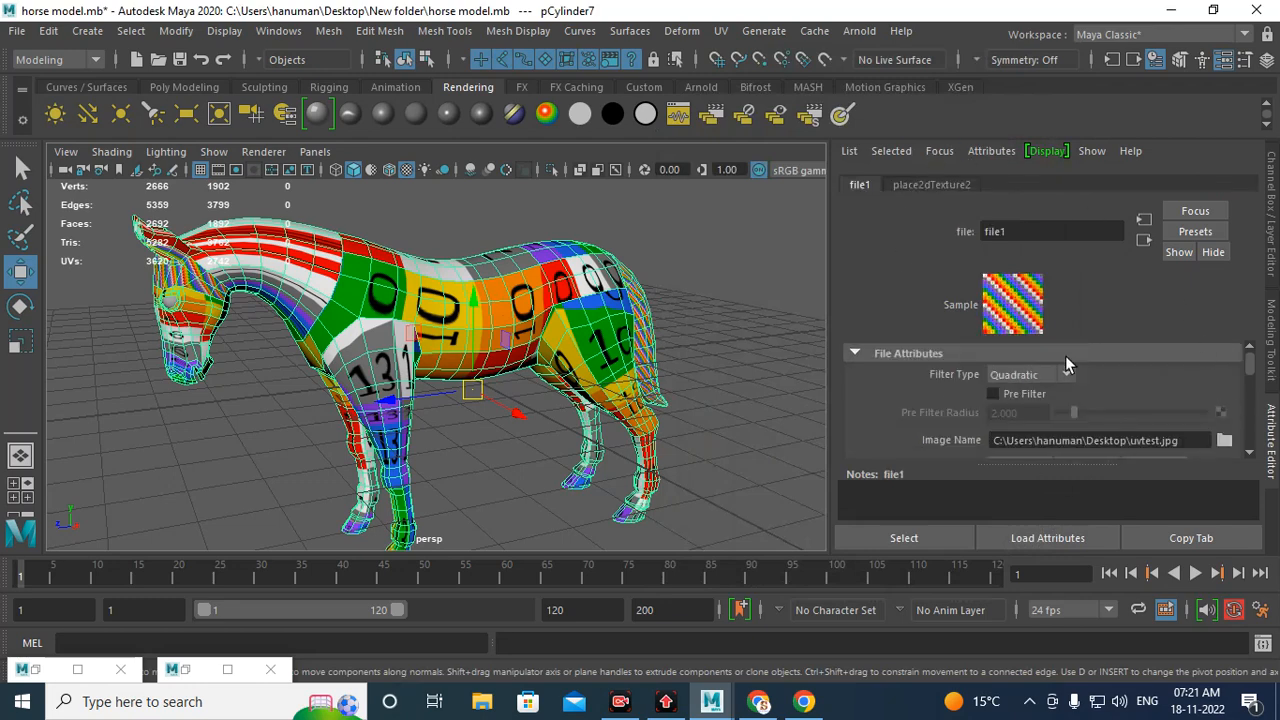
left_click(919, 186)
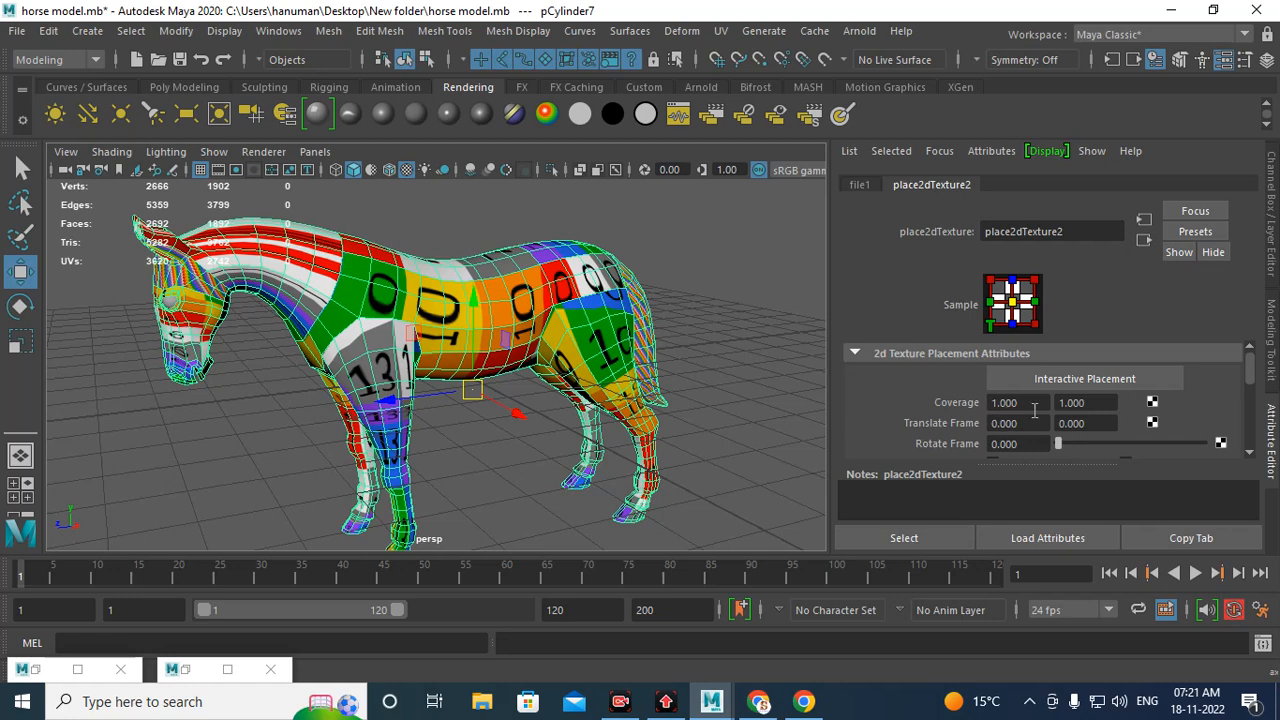
scroll(1034, 405, "down", 3)
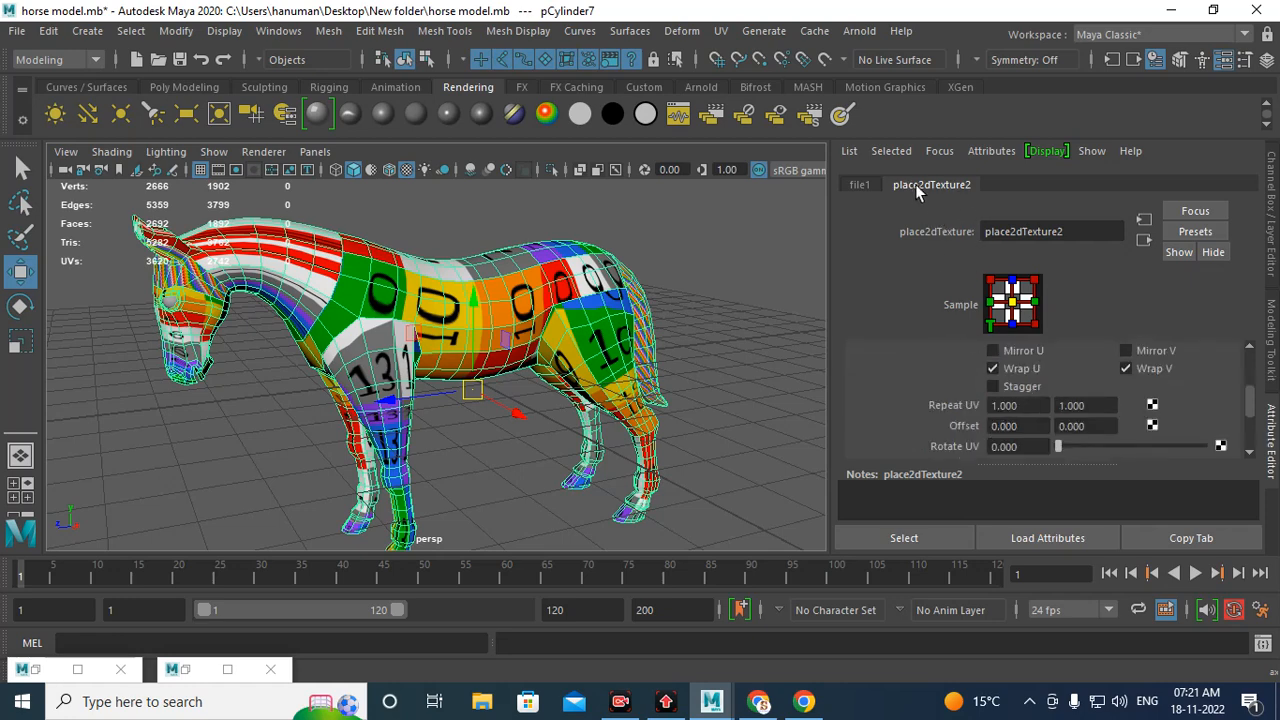
left_click(860, 186)
left_click(931, 187)
left_click(1005, 405)
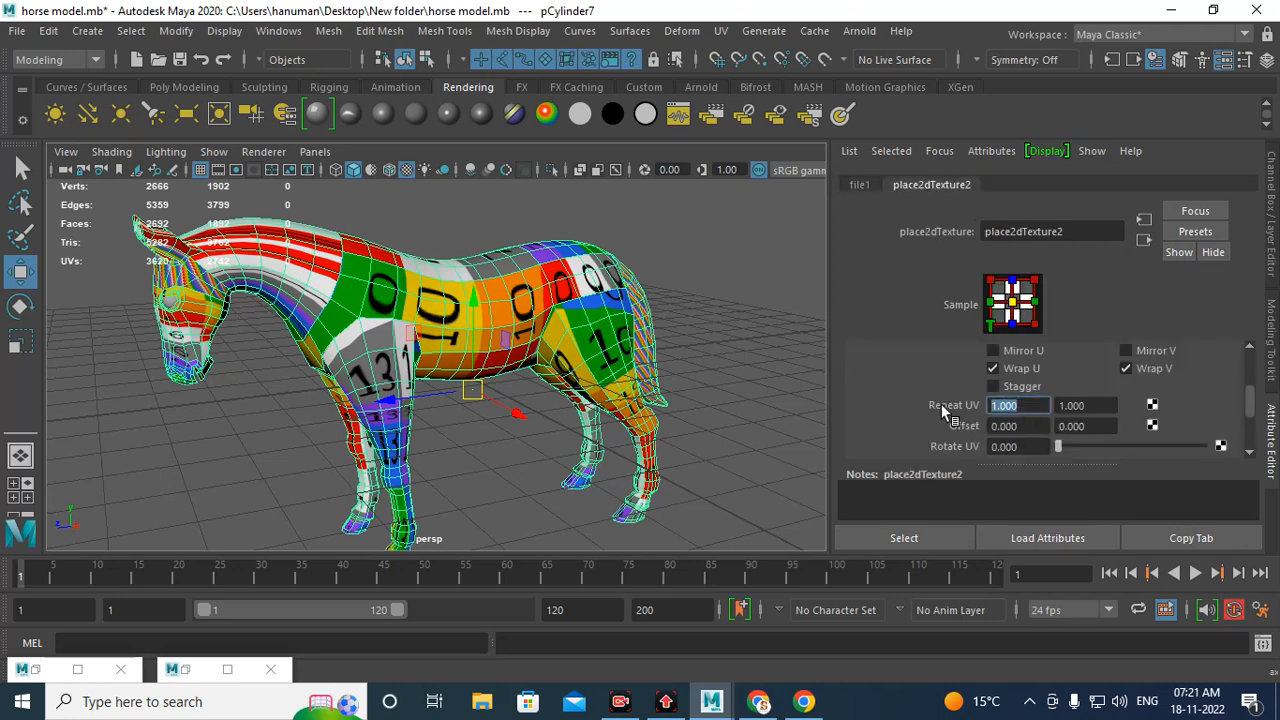
type("50")
key("Return")
left_click(1060, 405)
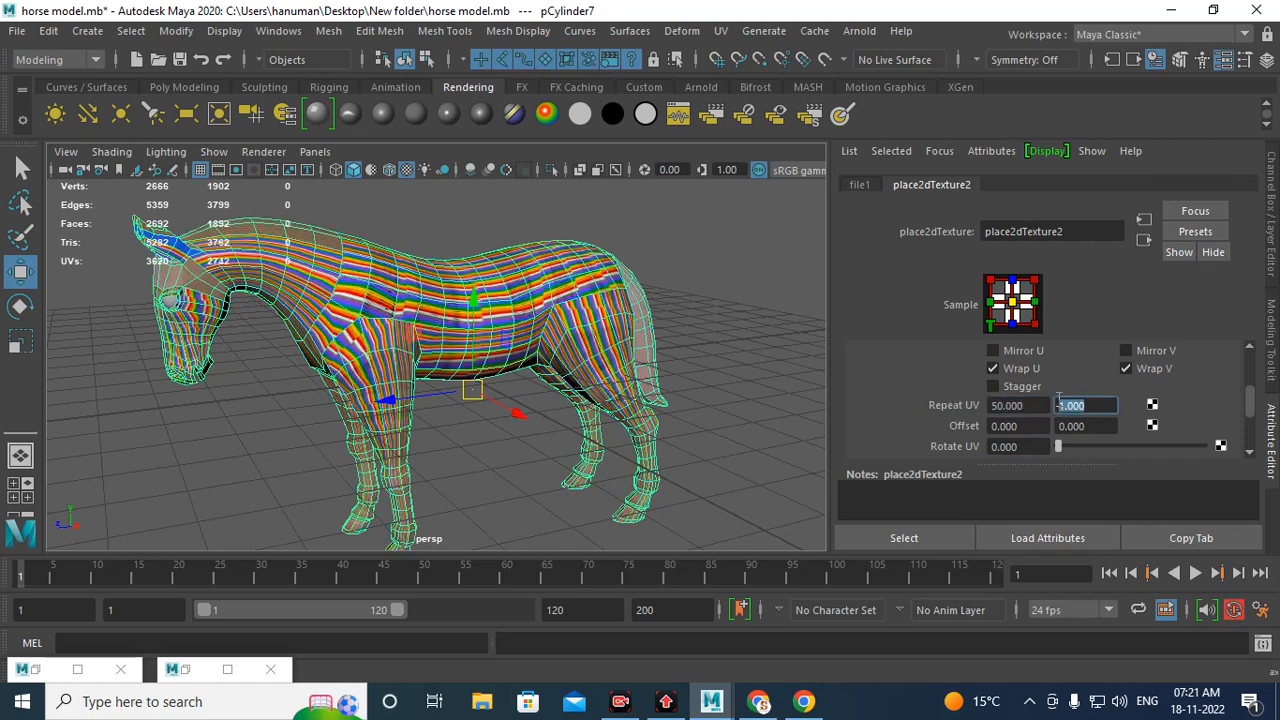
type("50")
key("Return")
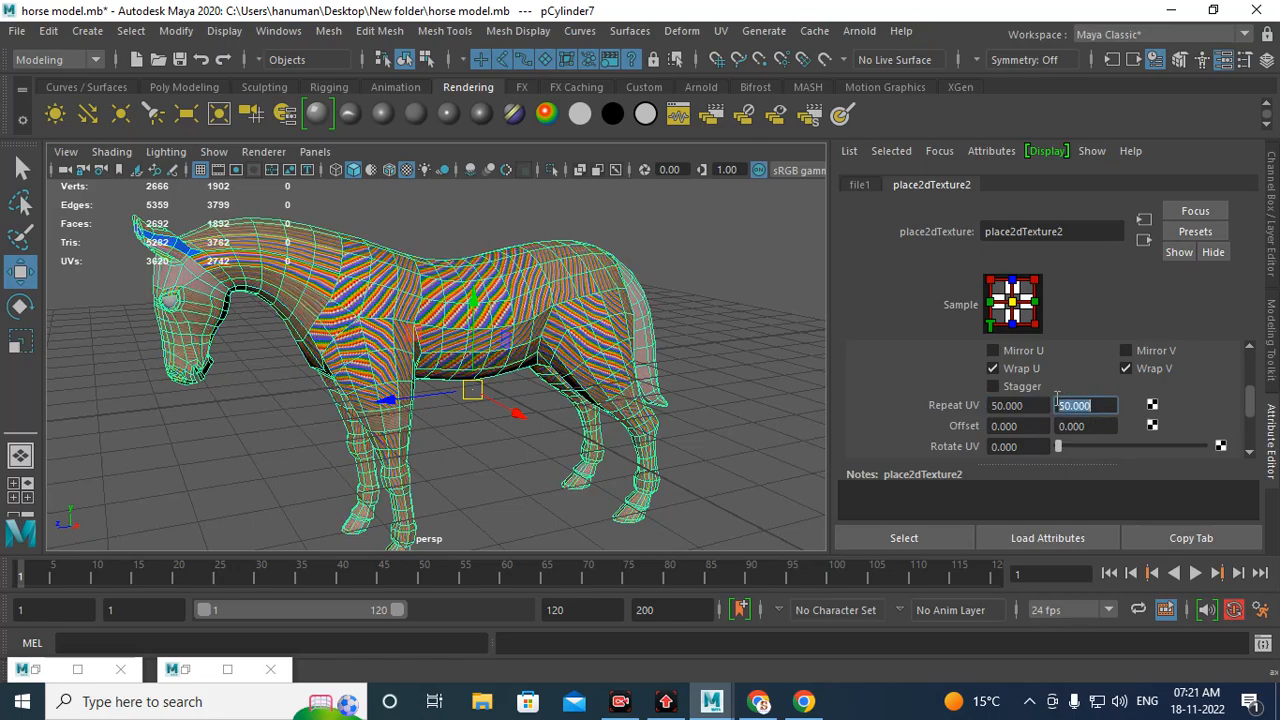
Step: Set the texture's Repeat UV to 20 and 20
scroll(457, 366, "up", 6)
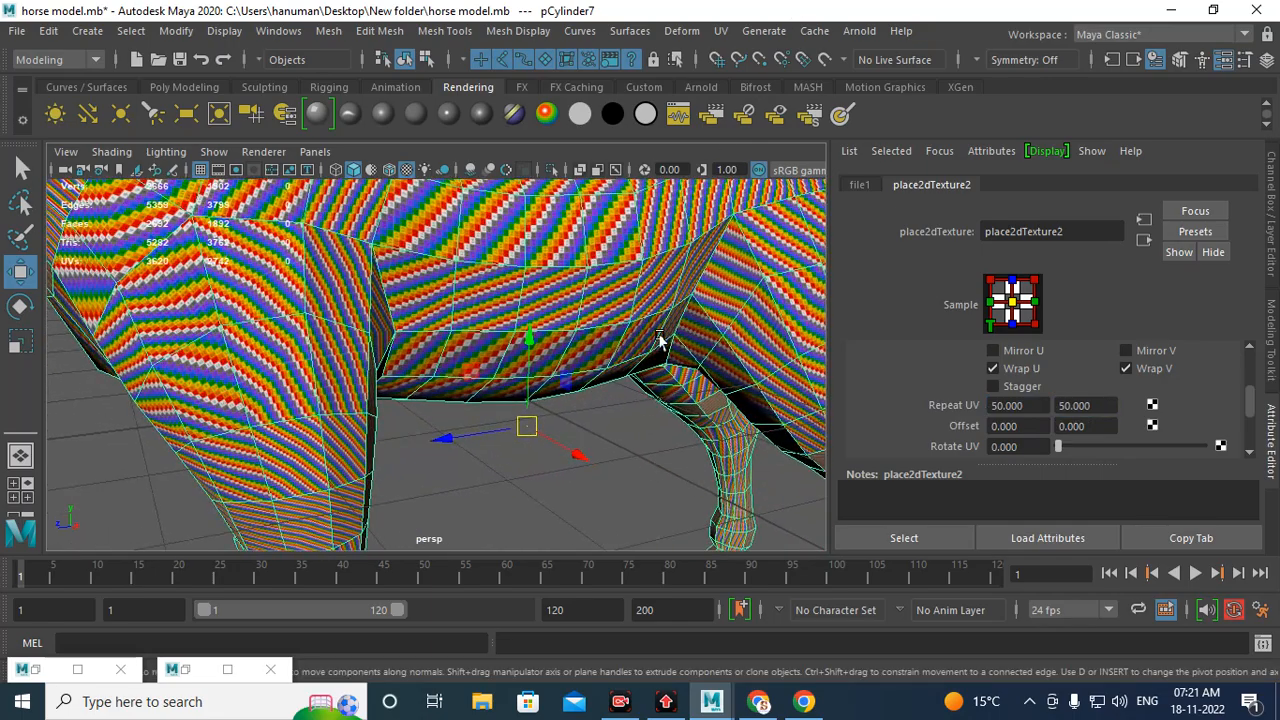
scroll(510, 305, "up", 5)
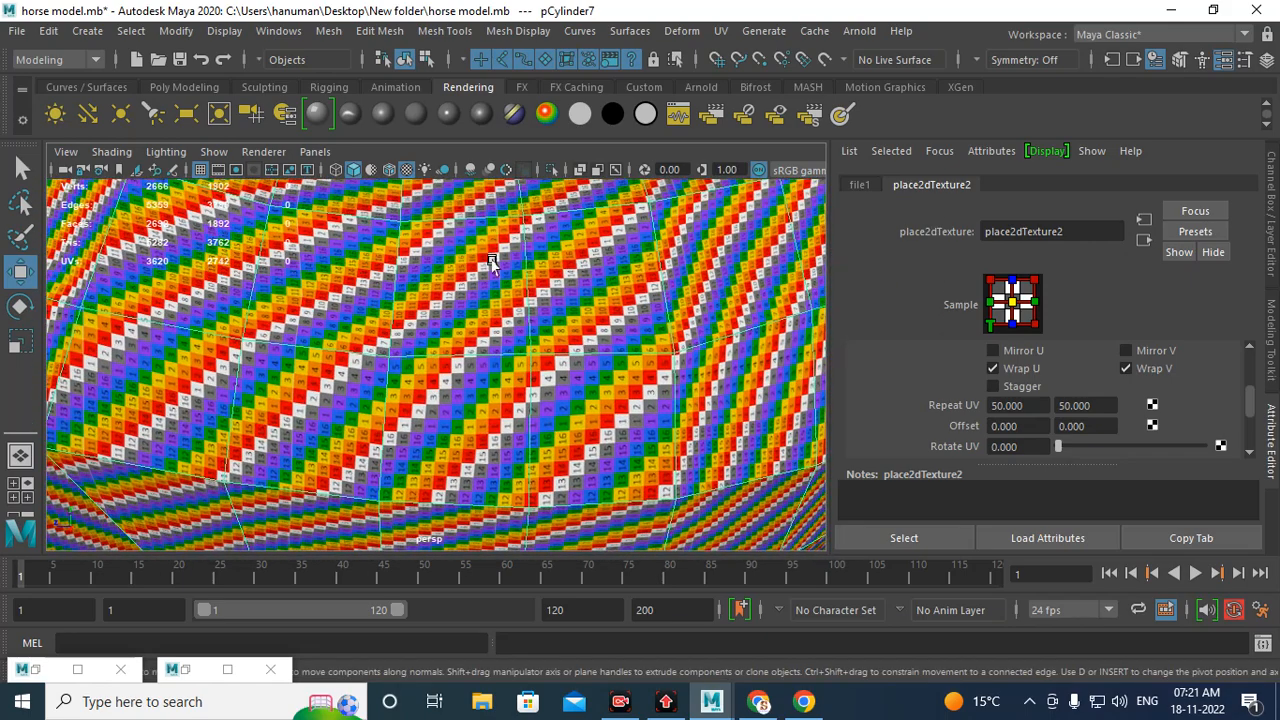
middle_click_drag(578, 373, 462, 368, "alt")
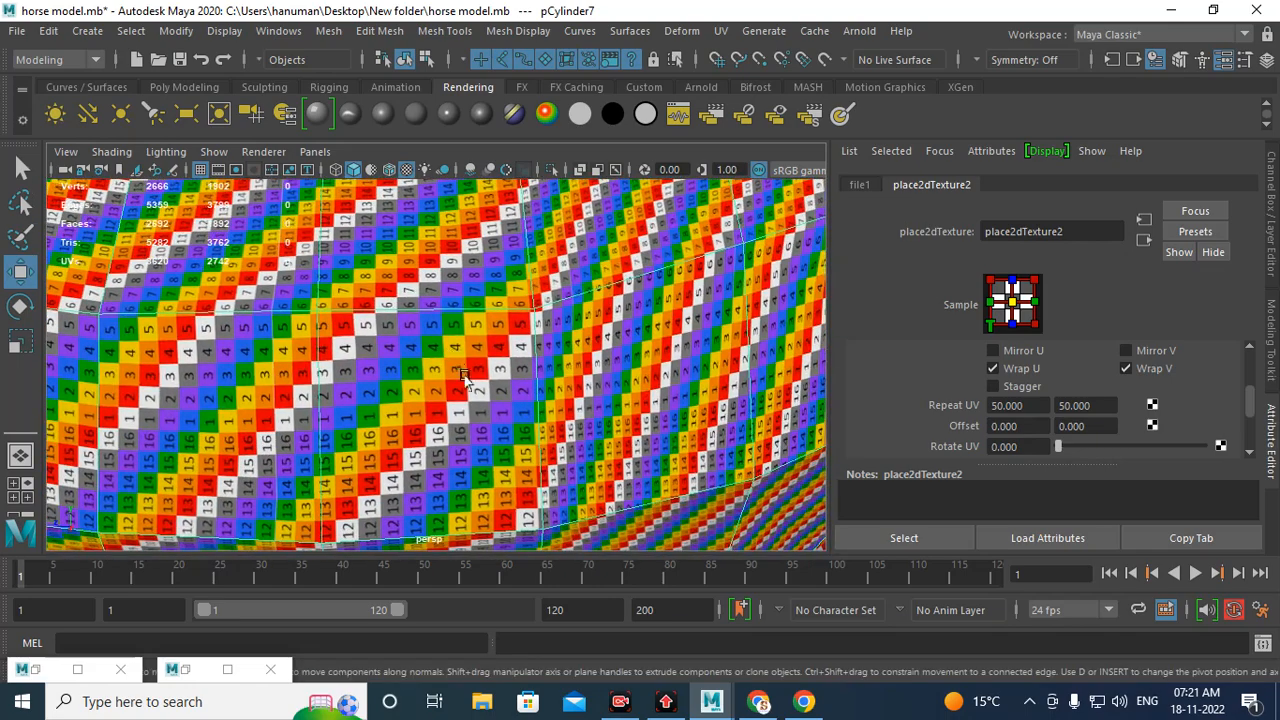
left_click_drag(1034, 405, 989, 405)
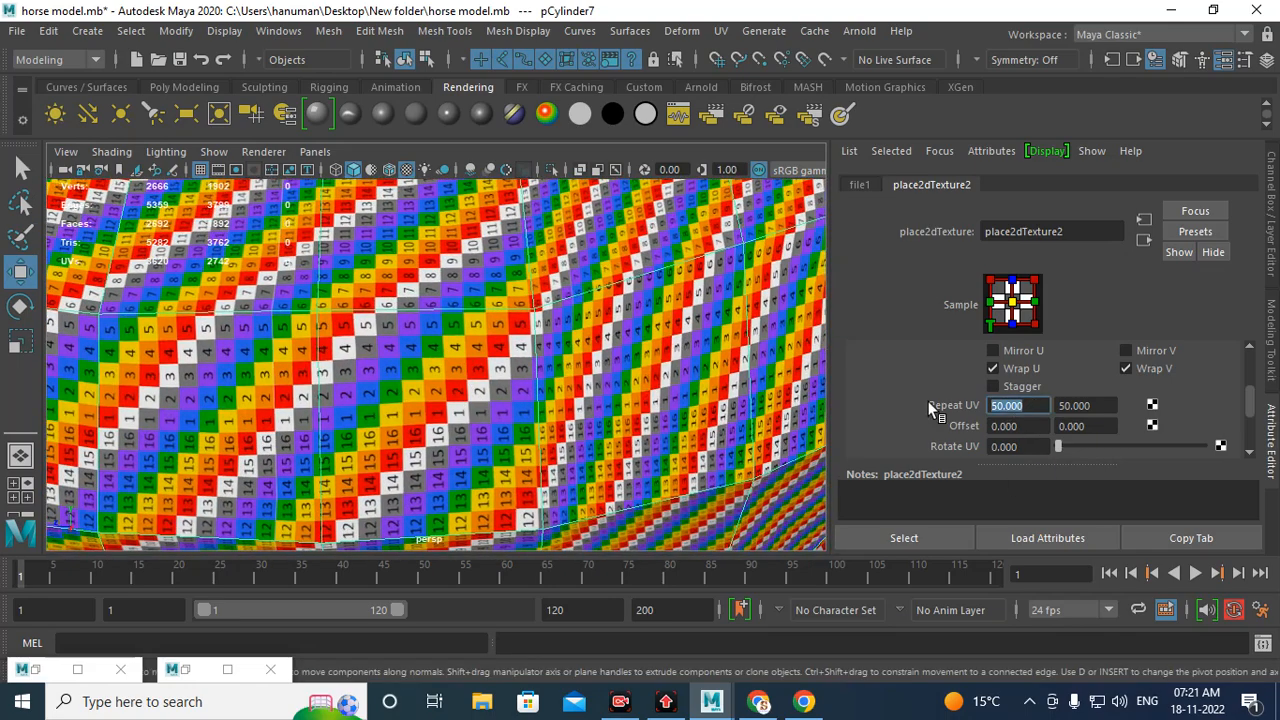
type("20")
key("Tab")
type("2")
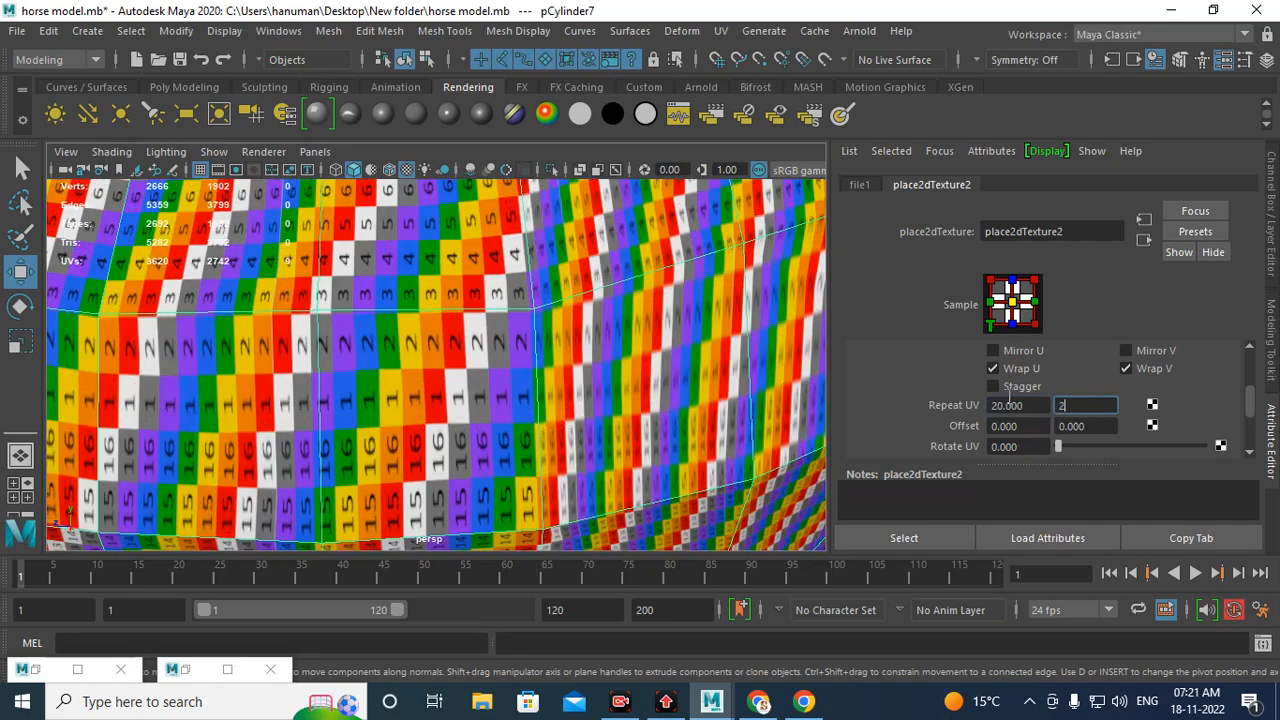
type("0")
key("Return")
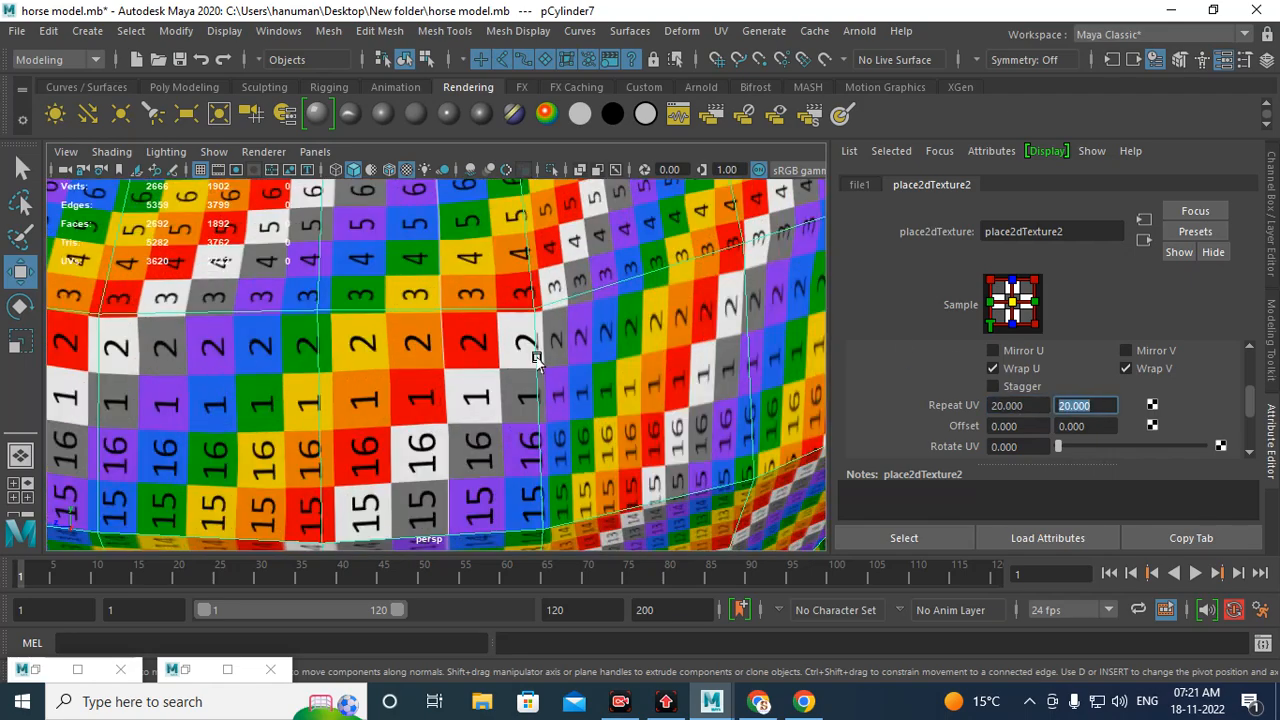
Step: Examine the checker pattern across the horse's torso and legs for scale and stretching
left_click_drag(538, 362, 470, 330, "alt")
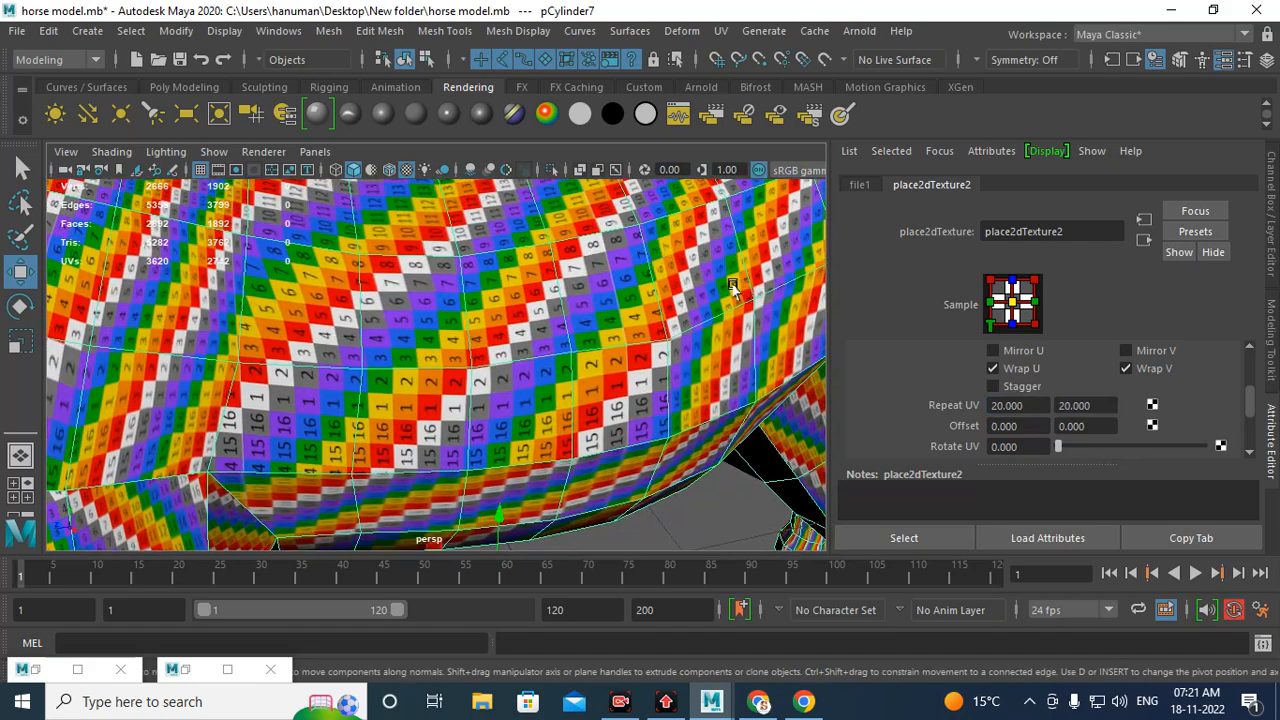
left_click_drag(595, 368, 442, 336, "alt")
scroll(434, 378, "down", 6)
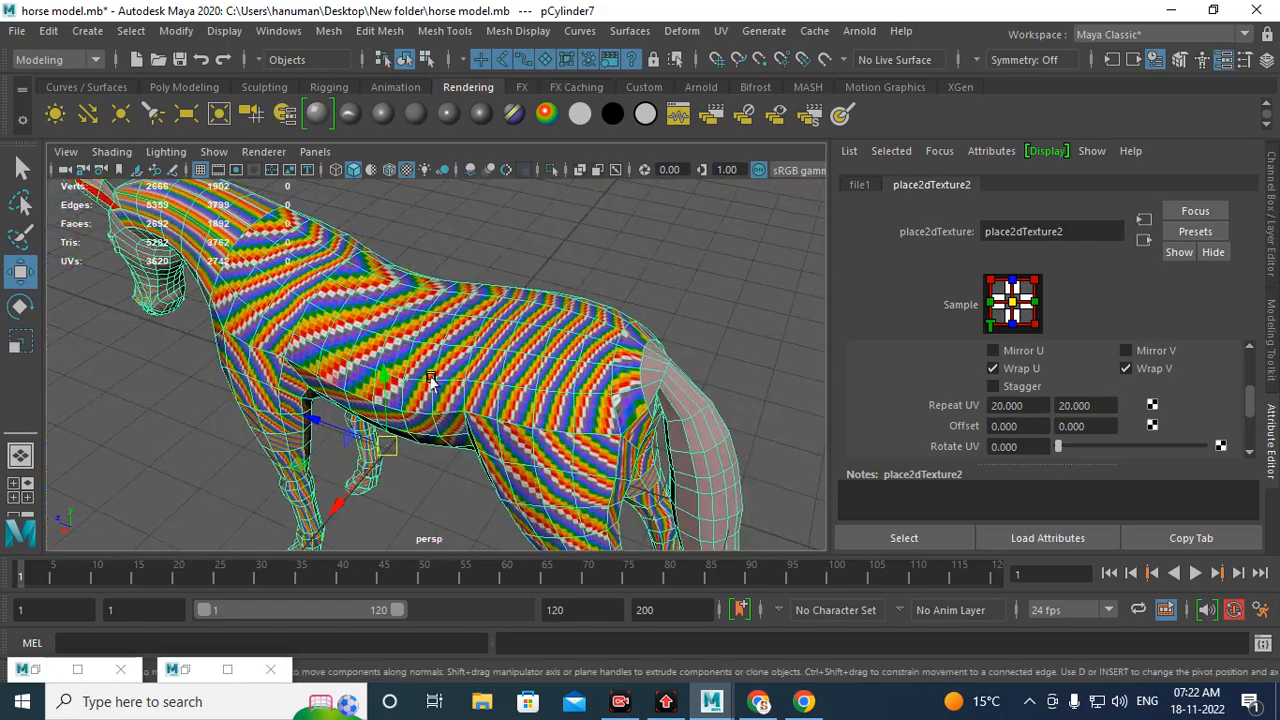
left_click_drag(434, 380, 401, 376, "alt")
scroll(401, 376, "up", 5)
left_click_drag(498, 450, 610, 380, "alt")
scroll(540, 386, "up", 4)
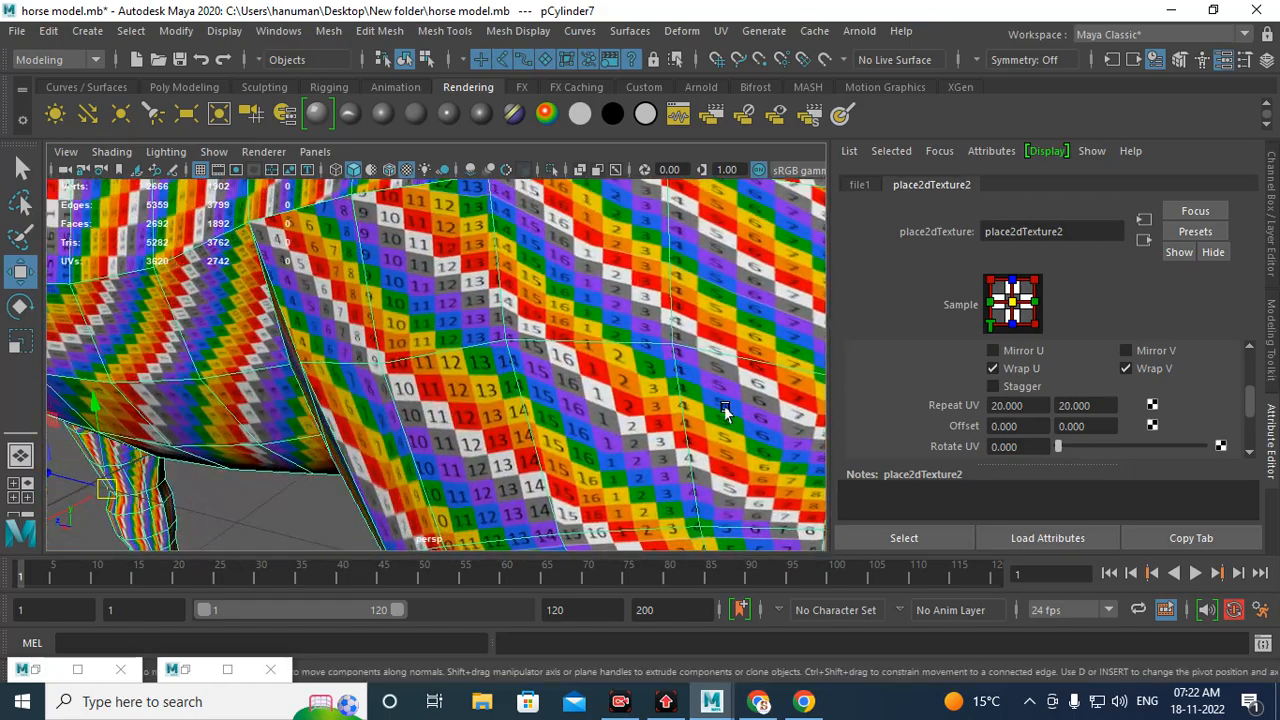
scroll(722, 439, "down", 5)
left_click_drag(722, 439, 636, 368, "alt")
middle_click_drag(482, 402, 688, 395, "alt")
scroll(688, 395, "up", 3)
middle_click_drag(440, 535, 644, 515, "alt")
scroll(644, 515, "up", 4)
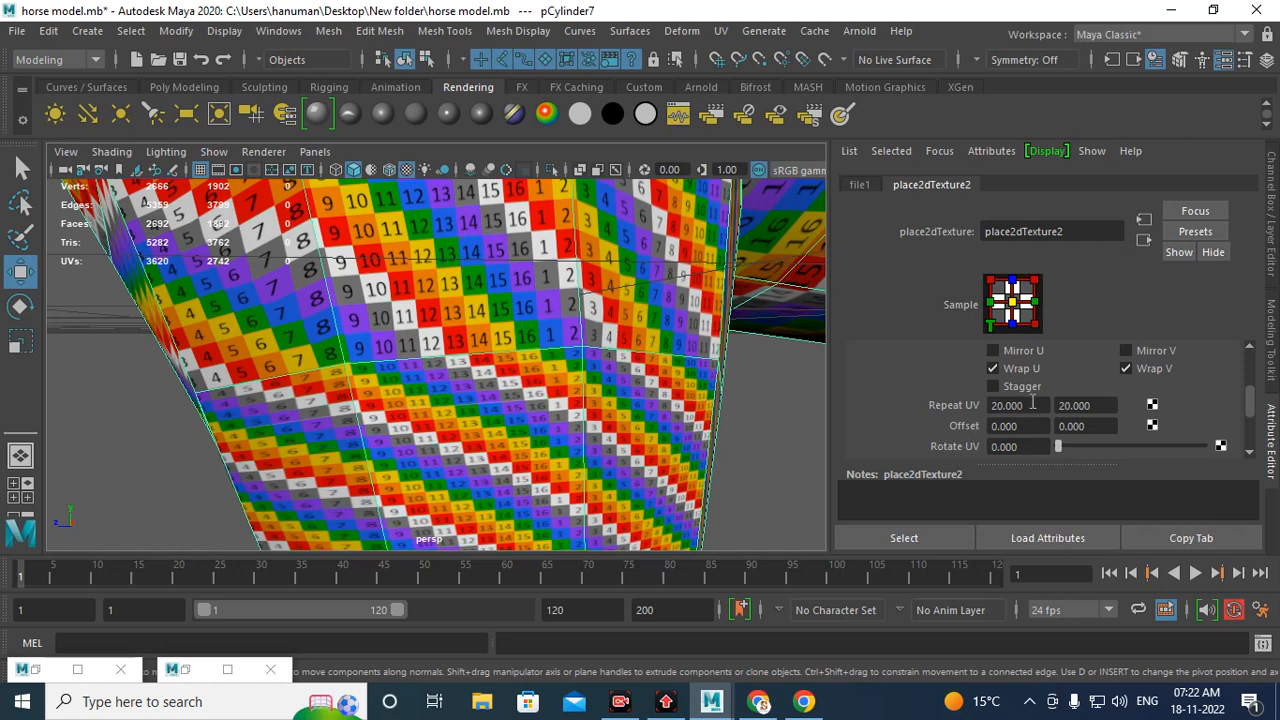
Step: Set the texture's Repeat UV to 10 and 10
left_click_drag(1033, 405, 942, 406)
type("10")
key("Tab")
type("10")
key("Return")
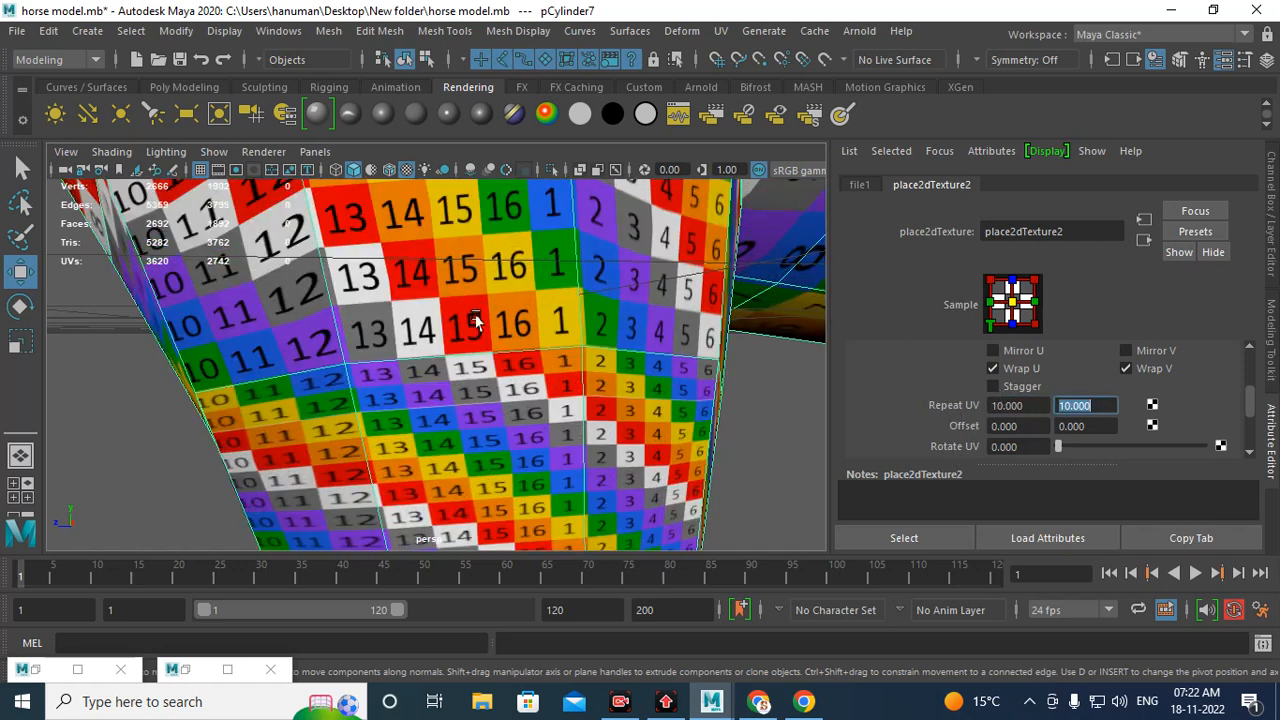
Step: Inspect the checker texture on the horse's torso, head and neck for stretching
left_click_drag(588, 368, 355, 343, "alt")
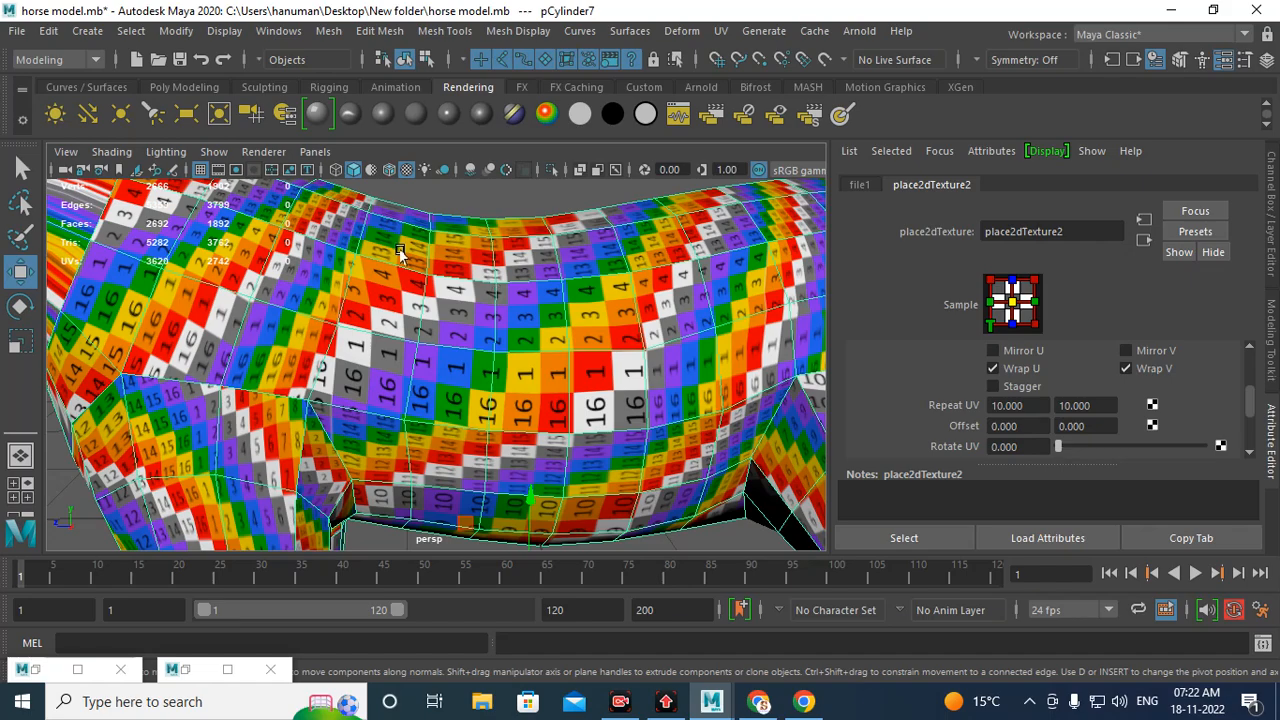
right_click_drag(568, 335, 497, 383, "alt")
middle_click_drag(497, 383, 640, 415, "alt")
right_click_drag(640, 415, 542, 415, "alt")
middle_click_drag(508, 306, 466, 370, "alt")
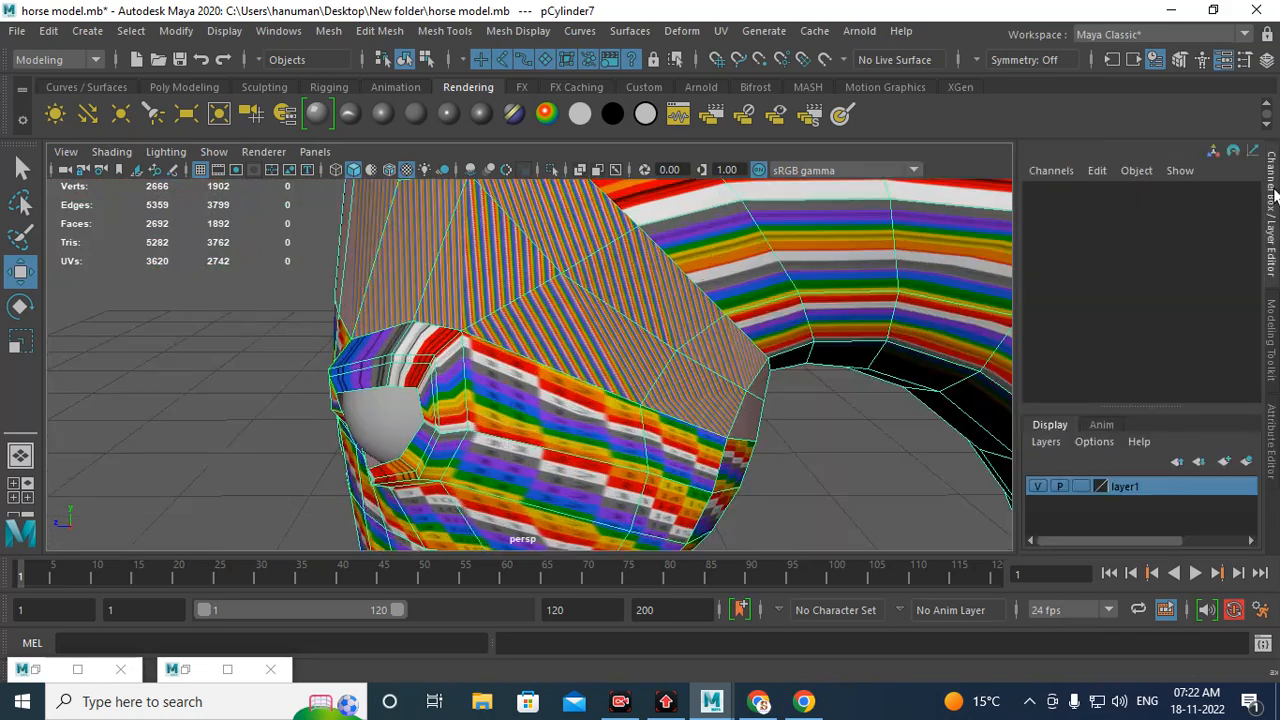
left_click(1272, 210)
right_click_drag(866, 340, 600, 277, "alt")
middle_click_drag(700, 345, 417, 294, "alt")
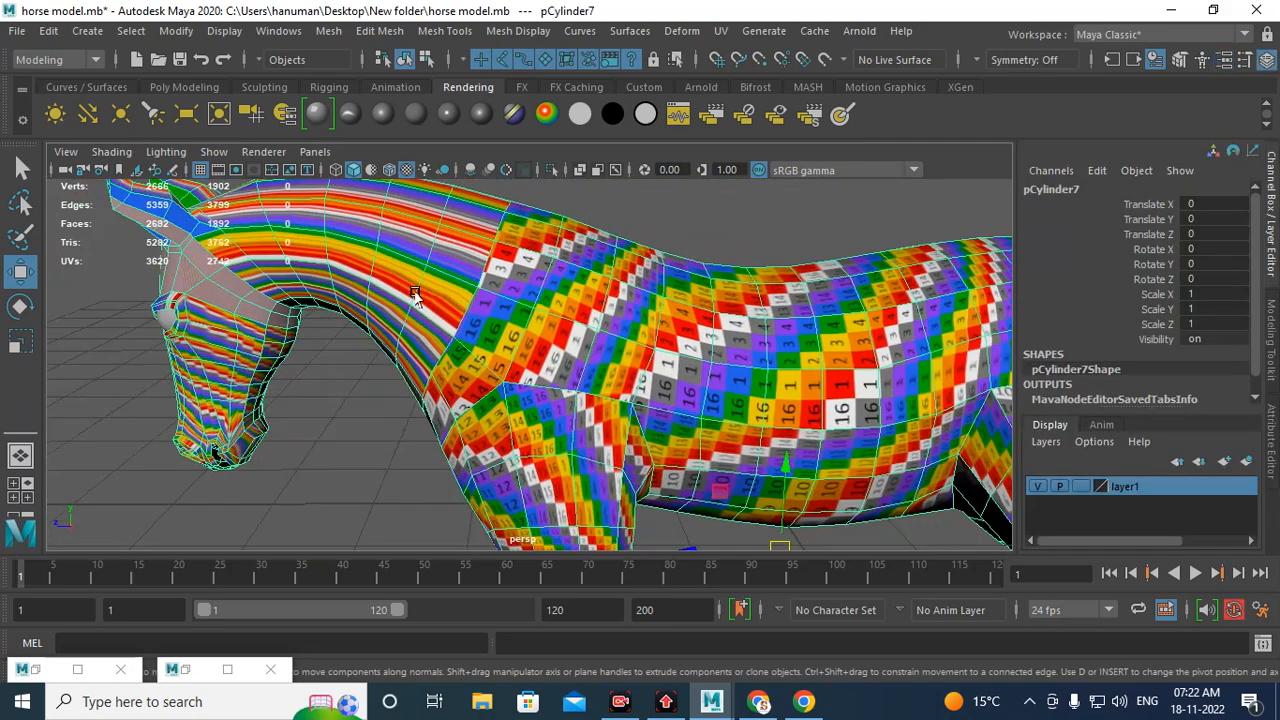
right_click_drag(650, 320, 618, 304, "alt")
left_click_drag(618, 304, 660, 288, "alt")
right_click_drag(655, 325, 701, 358, "alt")
middle_click_drag(701, 358, 696, 385, "alt")
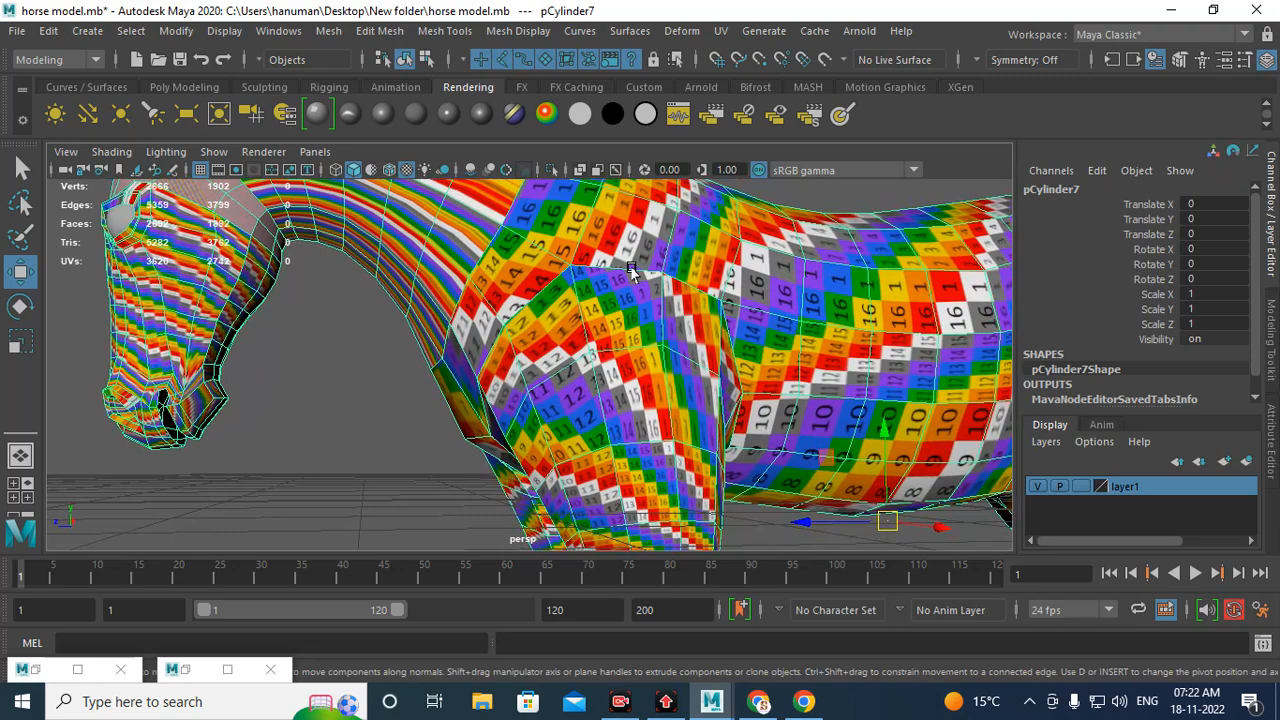
left_click_drag(412, 302, 531, 316, "alt")
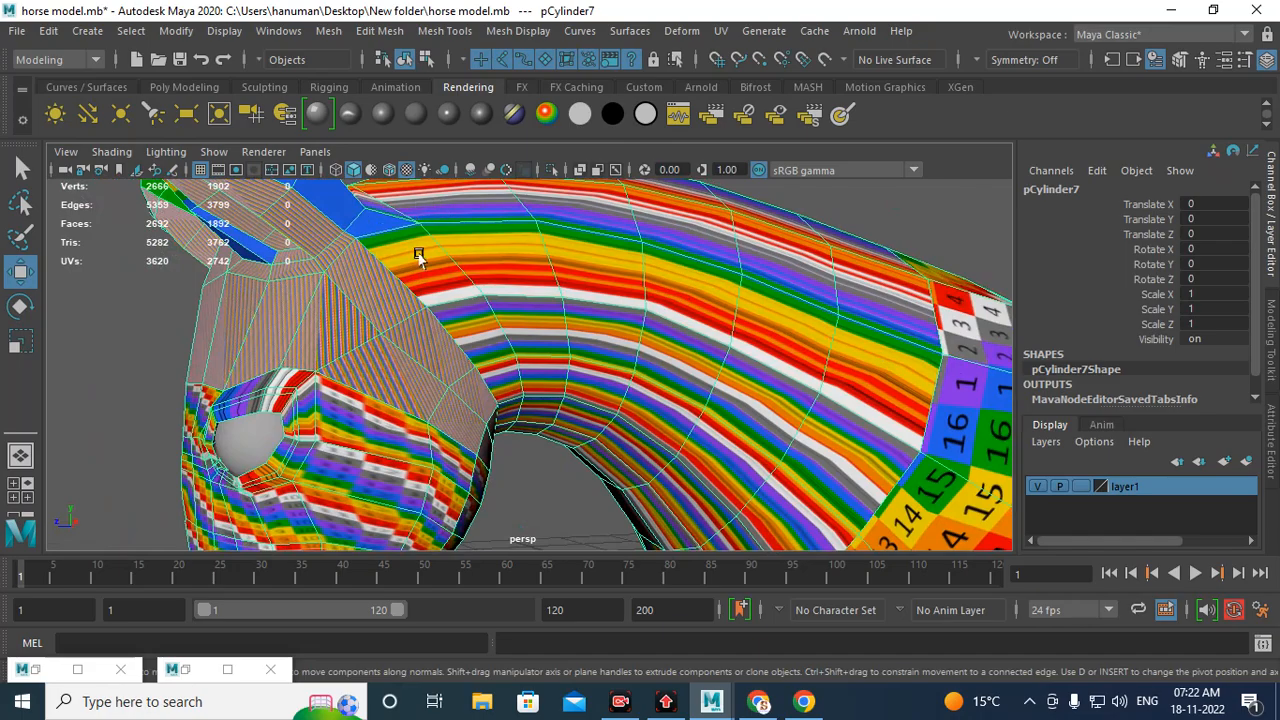
right_click_drag(418, 255, 596, 388, "alt")
left_click_drag(596, 388, 136, 254, "alt")
right_click_drag(338, 370, 382, 411, "alt")
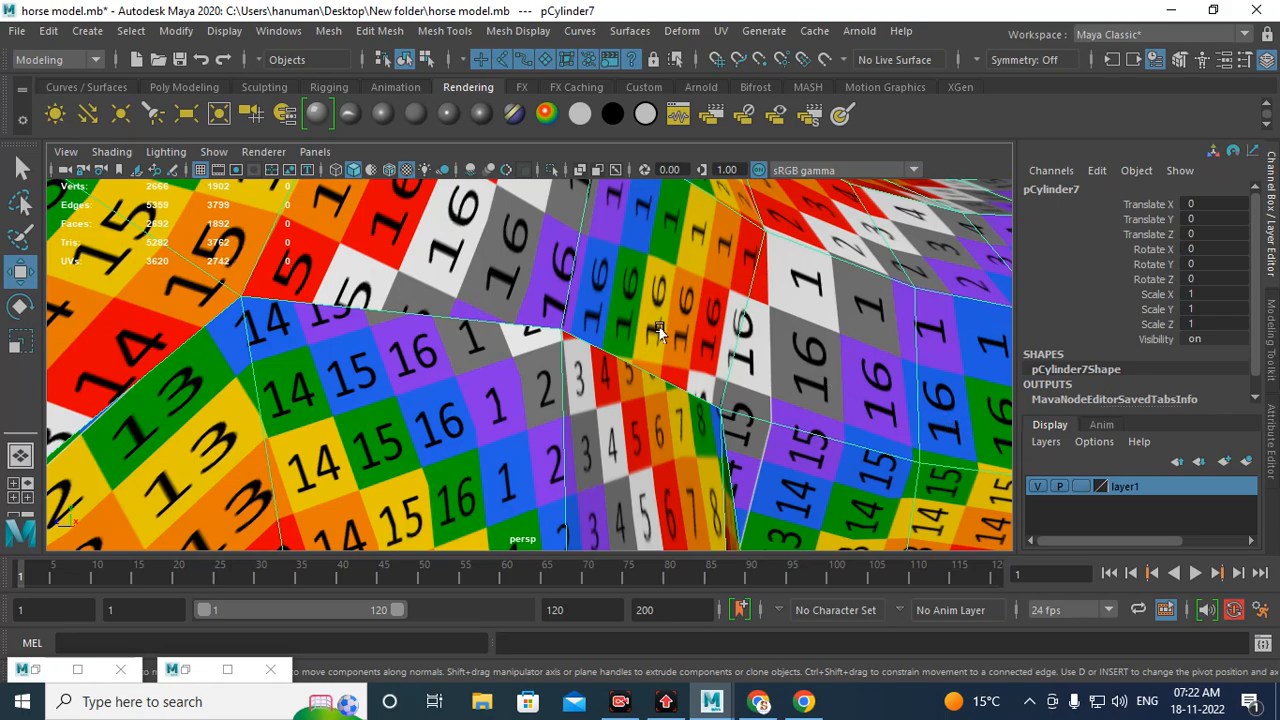
right_click_drag(612, 376, 427, 358, "alt")
middle_click_drag(427, 358, 832, 452, "alt")
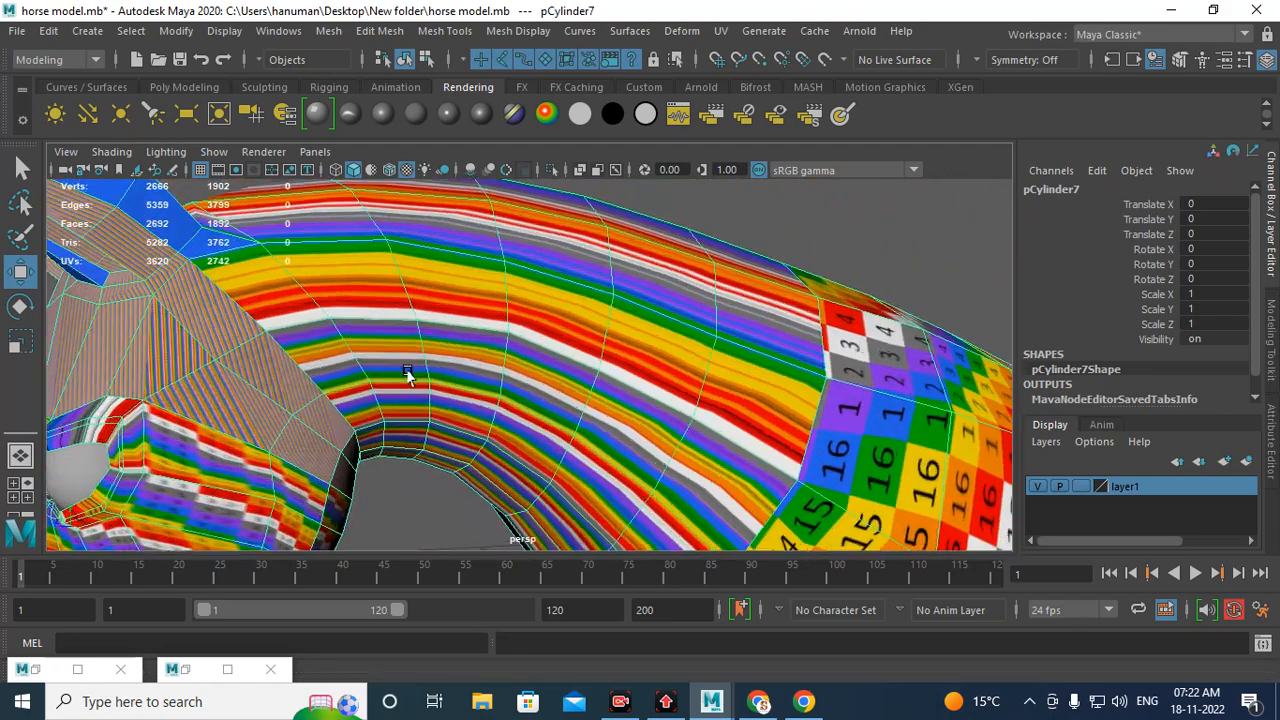
Step: Examine the checker texture around the neck and chest seams for distortion
right_click_drag(409, 374, 486, 452, "alt")
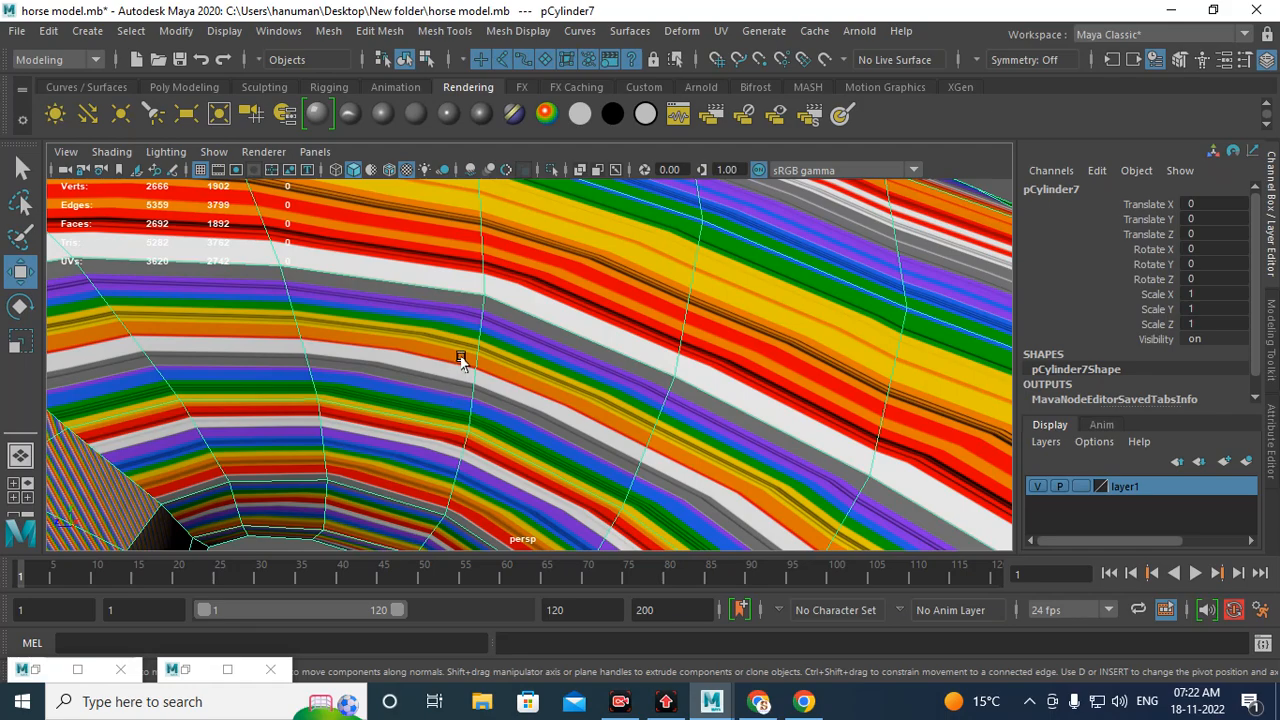
right_click_drag(738, 463, 503, 399, "alt")
middle_click_drag(791, 490, 624, 382, "alt")
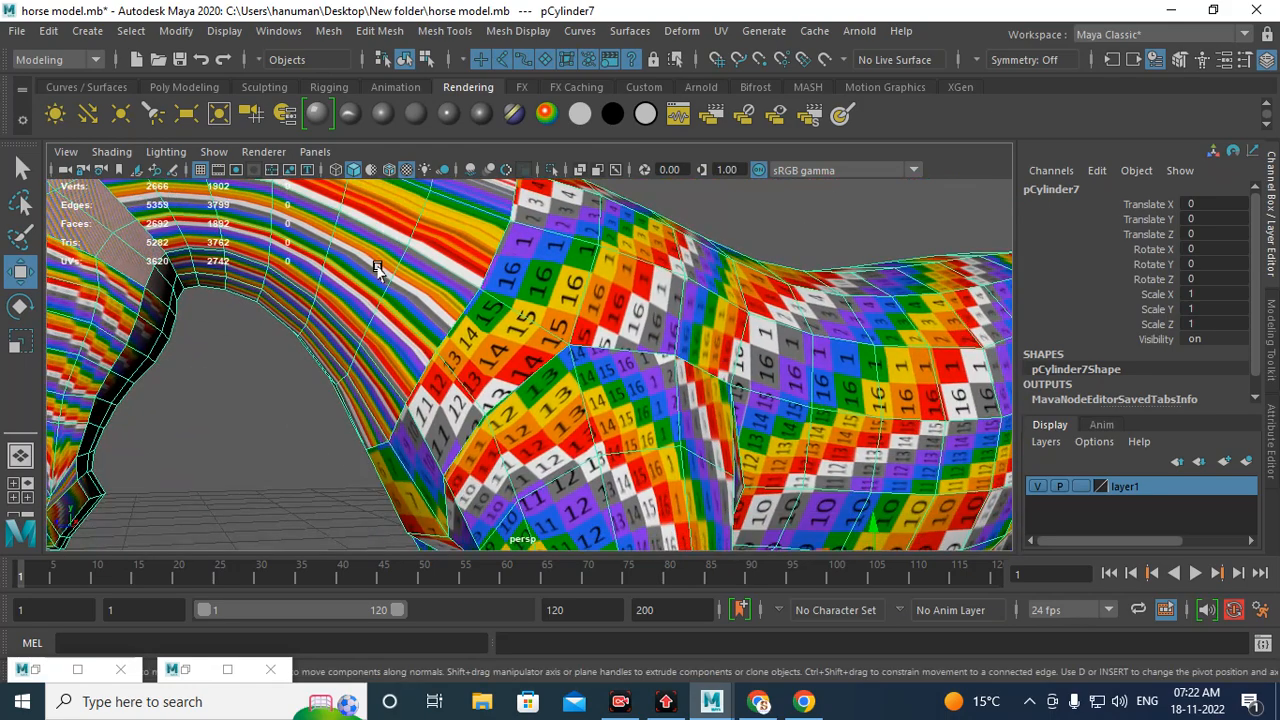
right_click_drag(720, 402, 590, 350, "alt")
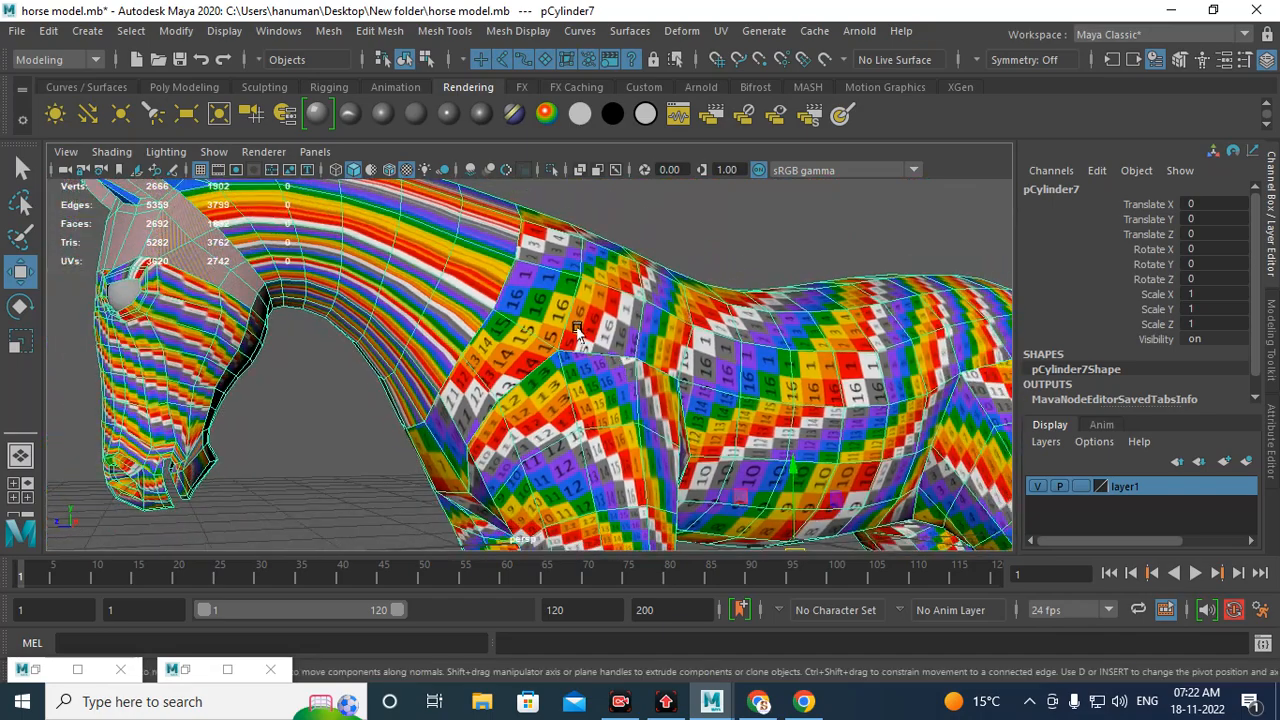
middle_click_drag(548, 315, 678, 394, "alt")
right_click_drag(678, 394, 724, 455, "alt")
left_click_drag(600, 440, 670, 395, "alt")
right_click_drag(664, 396, 720, 451, "alt")
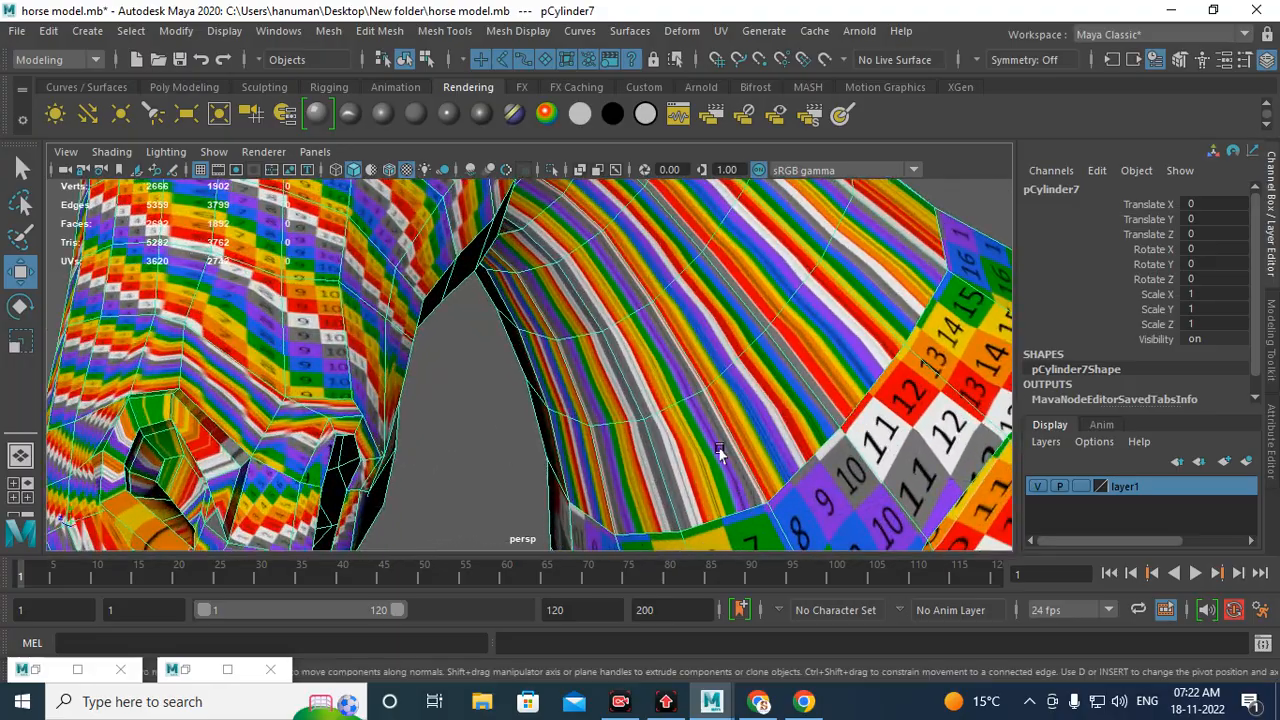
middle_click_drag(577, 338, 589, 477, "alt")
right_click_drag(557, 380, 523, 320, "alt")
middle_click_drag(850, 500, 716, 451, "alt")
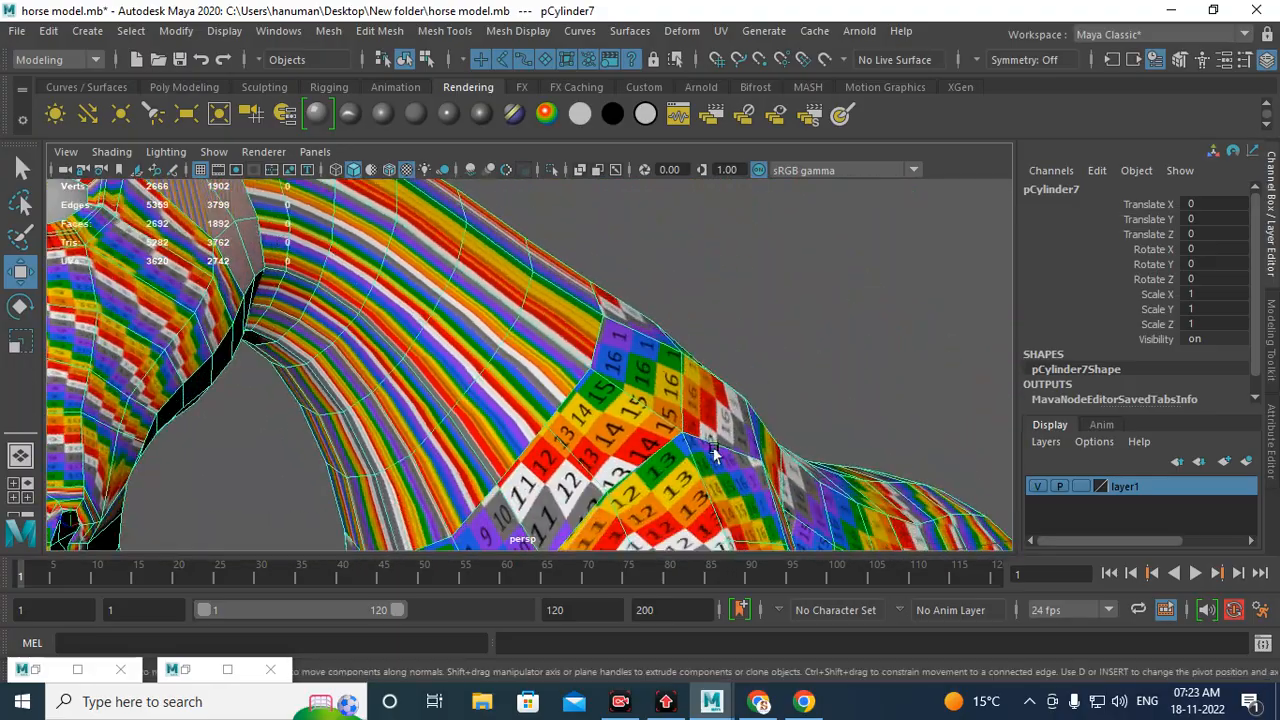
right_click_drag(780, 538, 722, 512, "alt")
middle_click_drag(722, 512, 628, 337, "alt")
right_click_drag(508, 321, 563, 377, "alt")
middle_click_drag(540, 290, 624, 440, "alt")
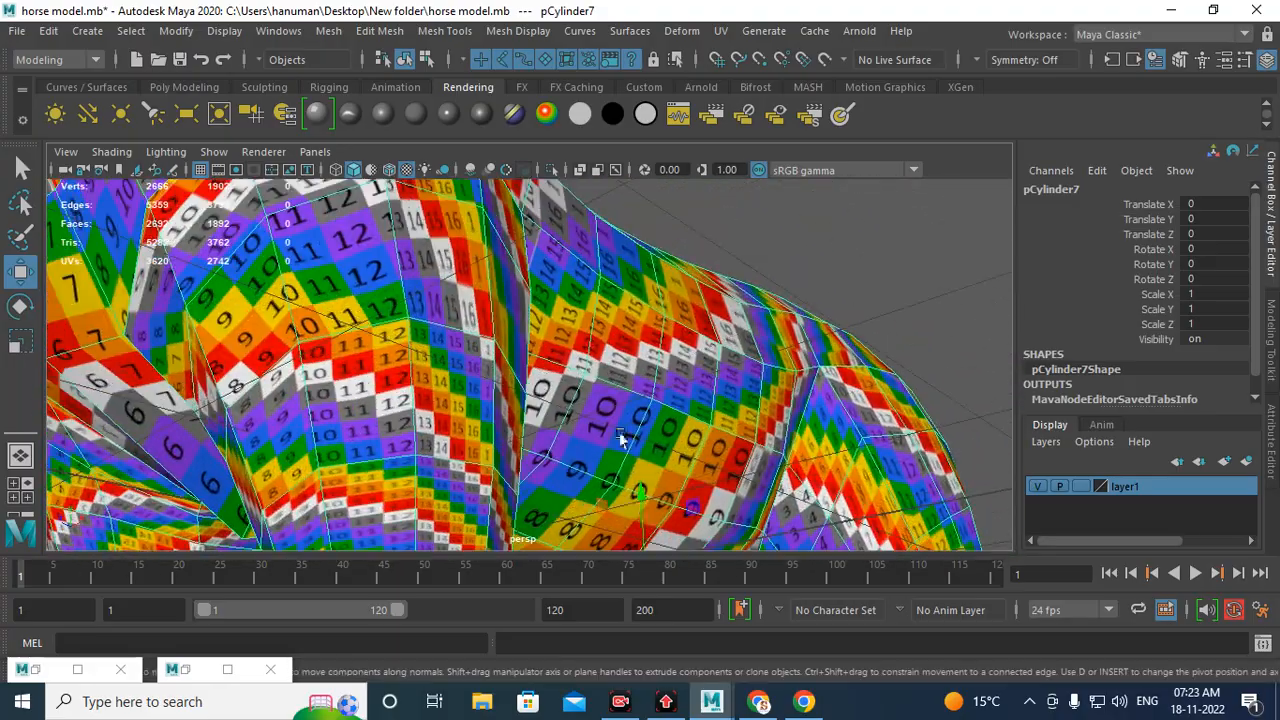
left_click_drag(531, 357, 490, 385, "alt")
middle_click_drag(545, 362, 671, 525, "alt")
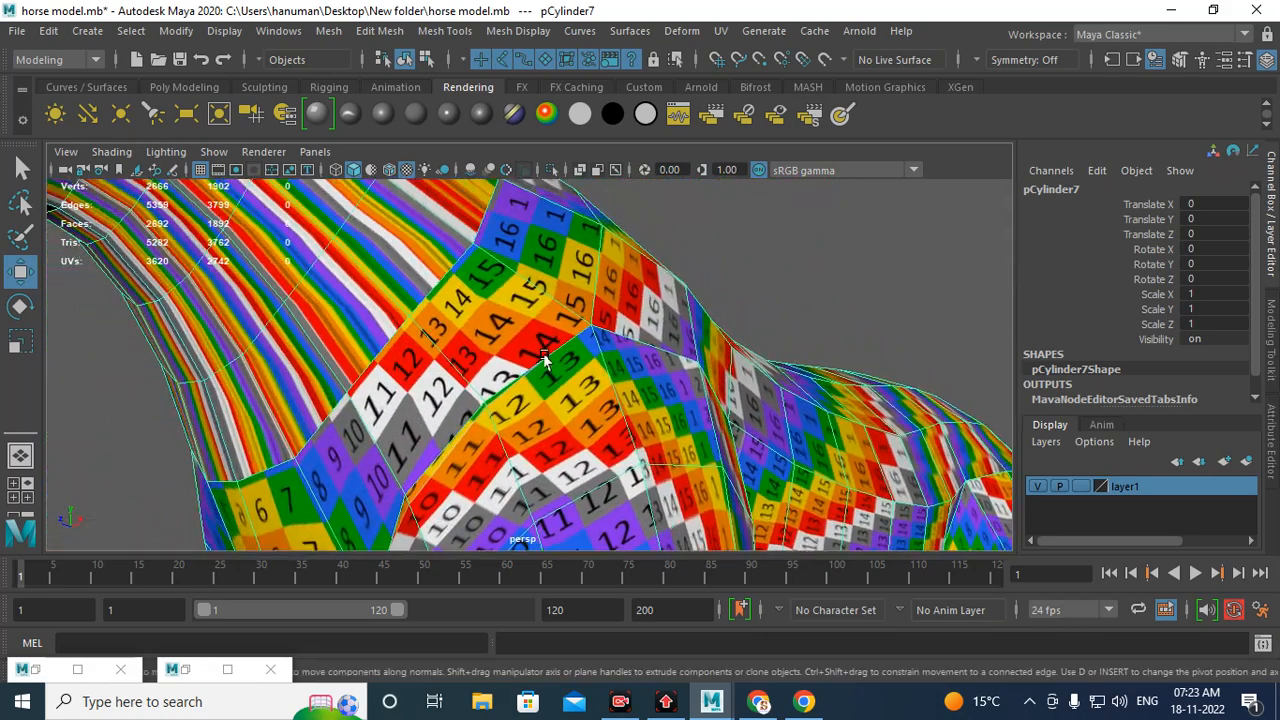
left_click_drag(545, 356, 248, 305, "alt")
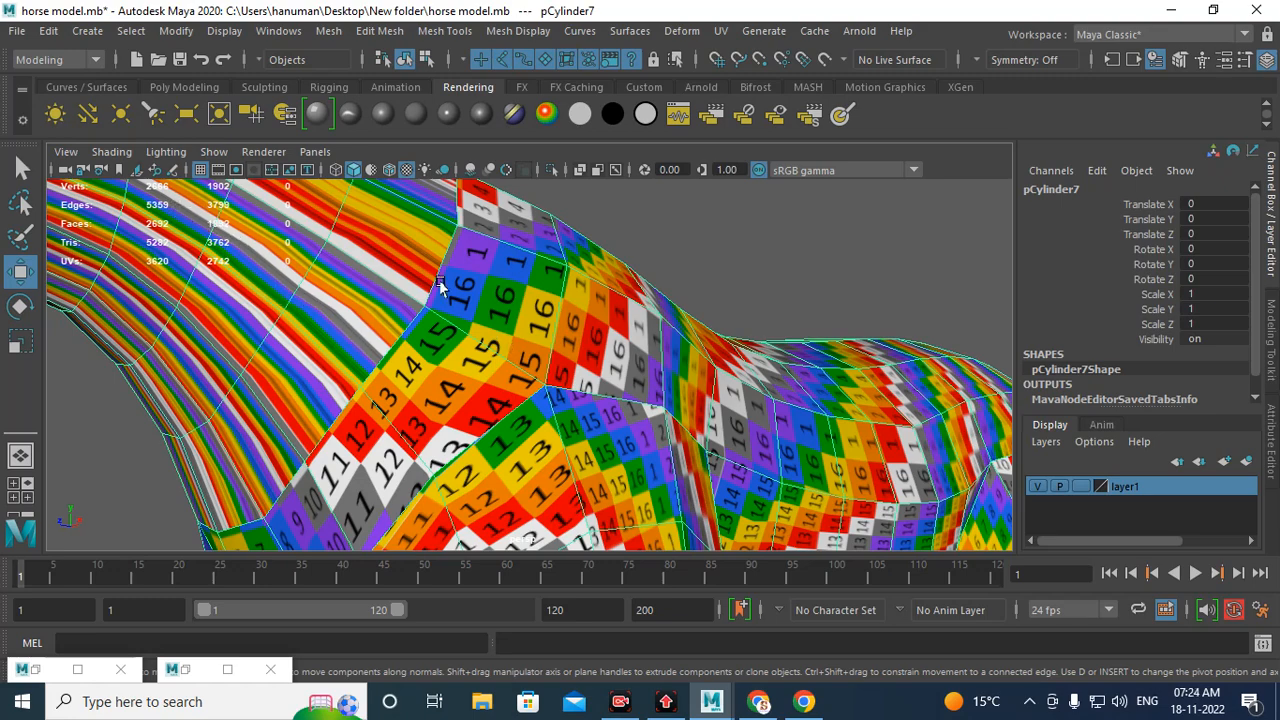
Step: Orbit and zoom around the horse's head and neck to inspect the checker texture for stretching
scroll(440, 290, "down", 6)
left_click_drag(444, 352, 631, 387, "alt")
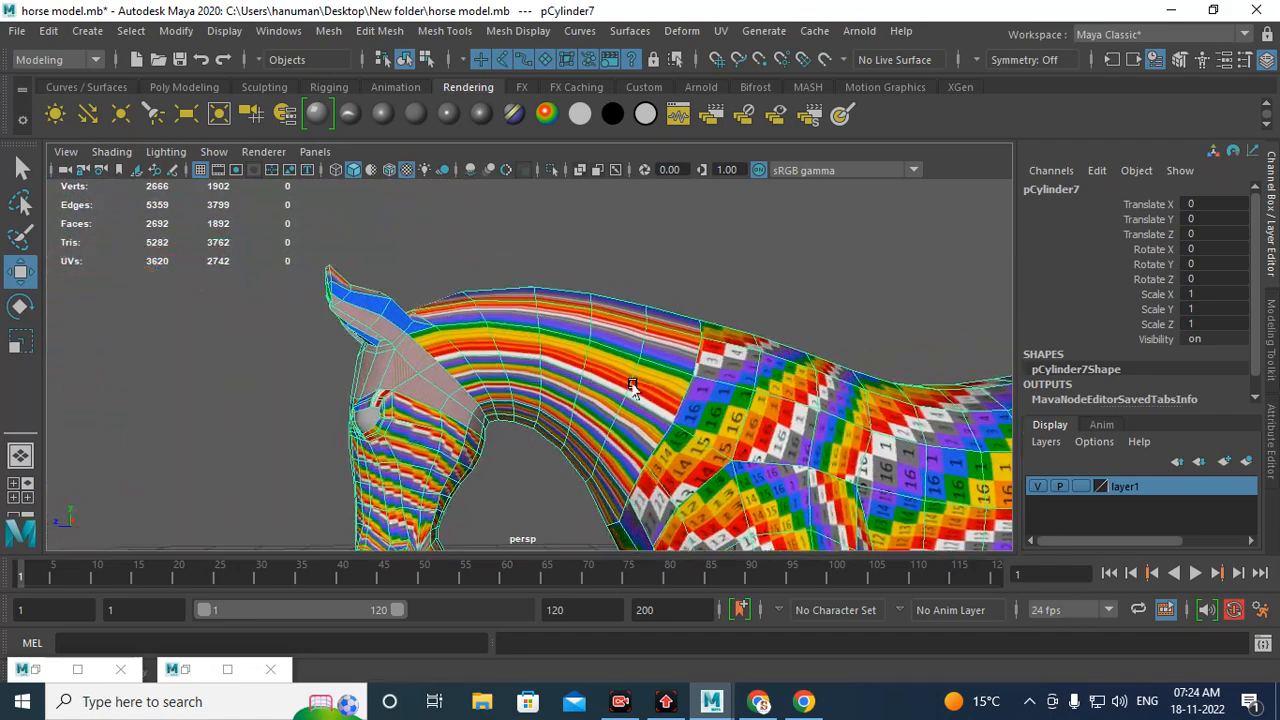
scroll(658, 388, "up", 5)
middle_click_drag(660, 389, 593, 322, "alt")
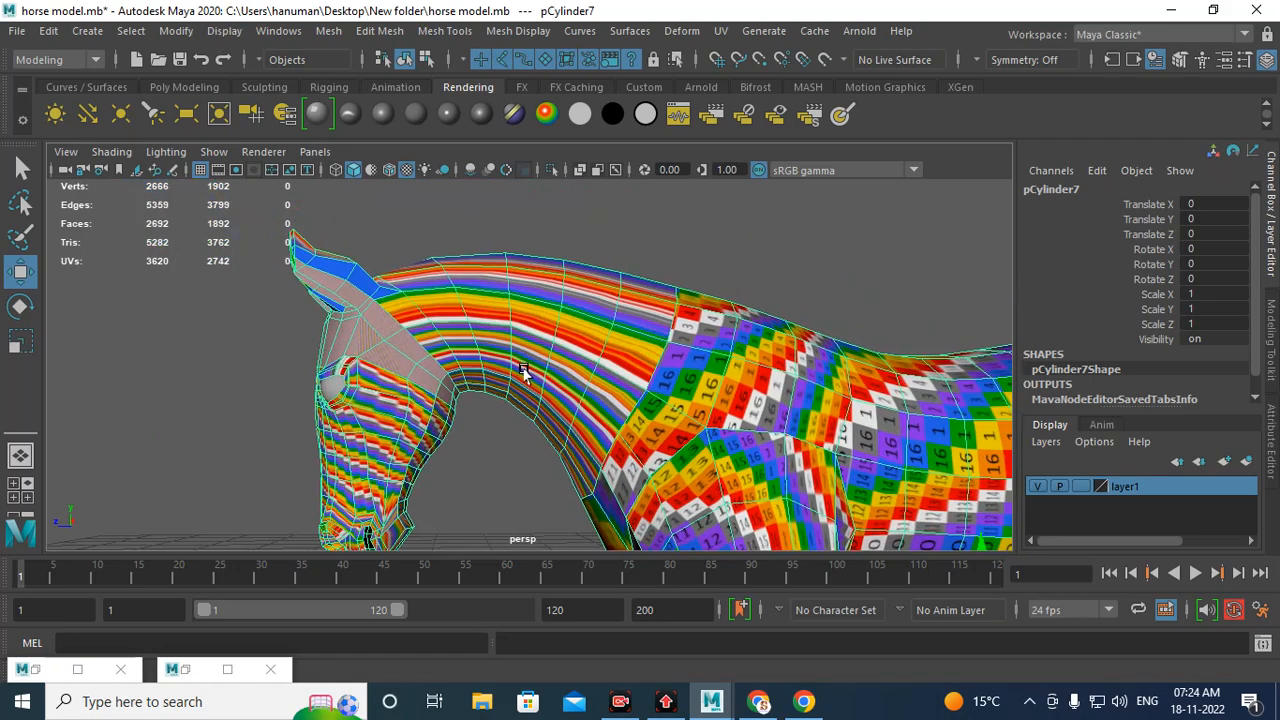
scroll(523, 371, "down", 5)
scroll(572, 382, "down", 7)
middle_click_drag(640, 385, 580, 342, "alt")
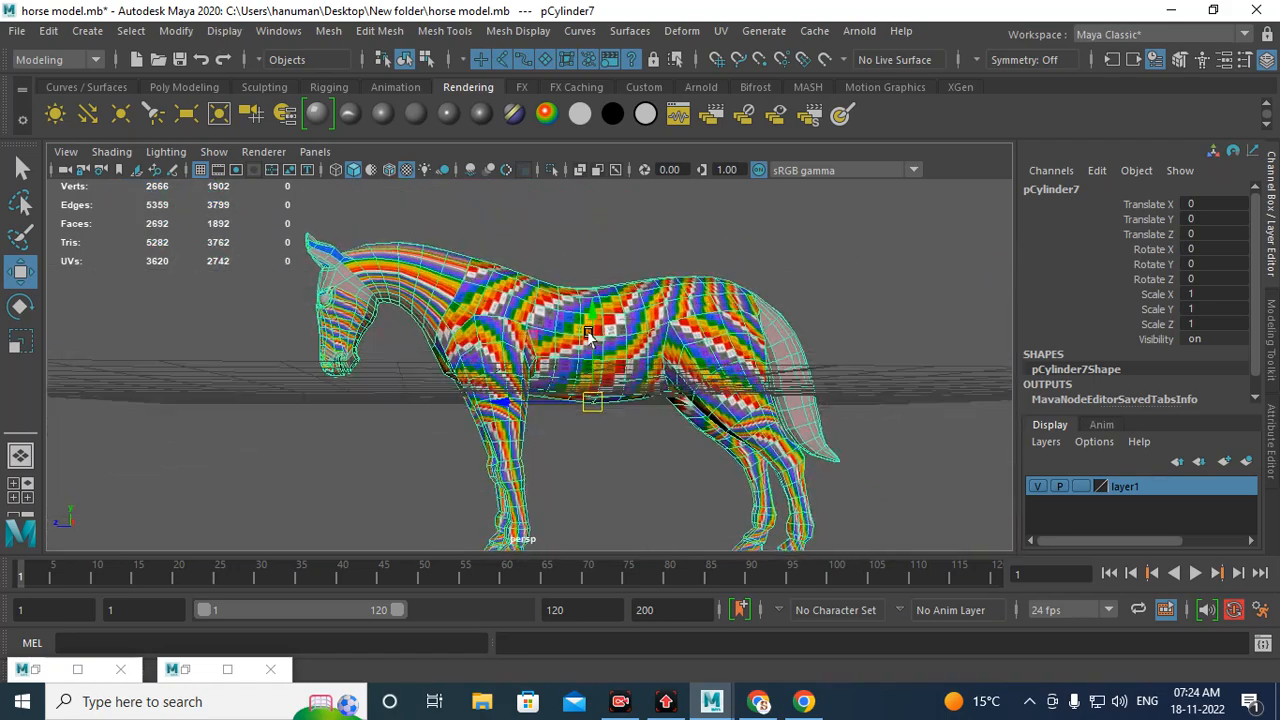
left_click_drag(582, 343, 588, 374, "alt")
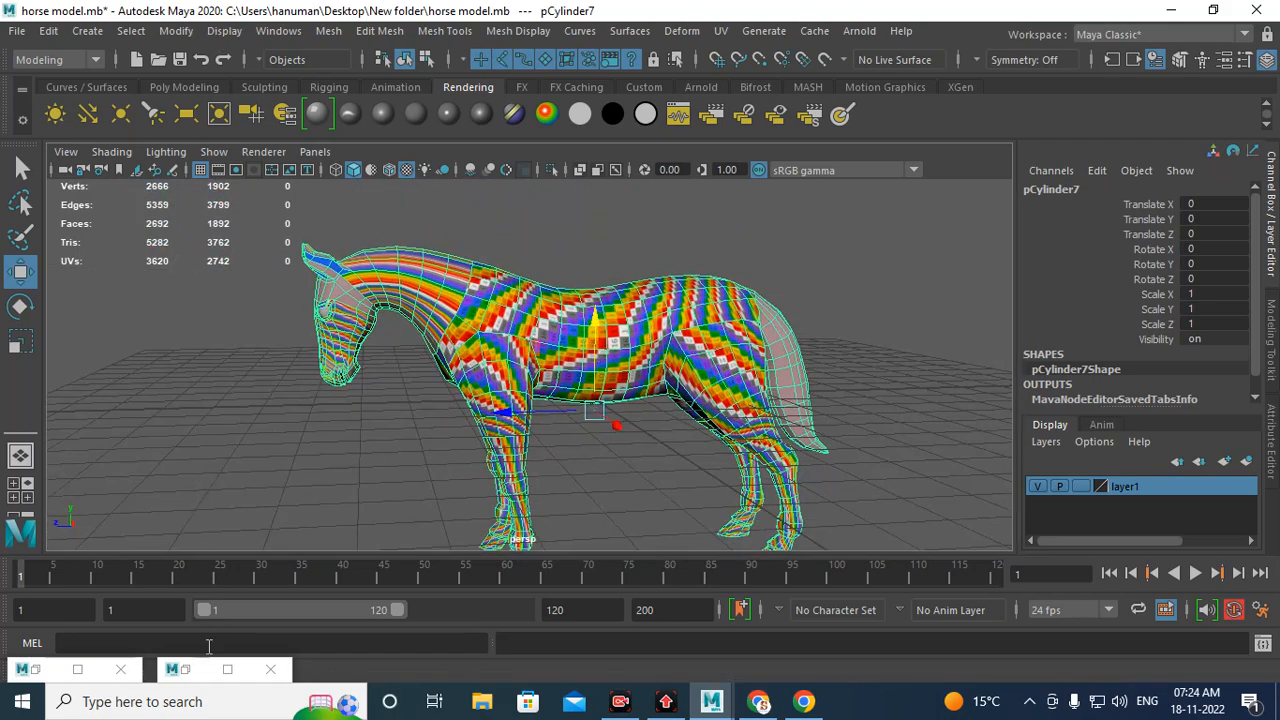
Step: Examine the horse's UV shells in the UV Editor, toggling the texture image display off
left_click(182, 669)
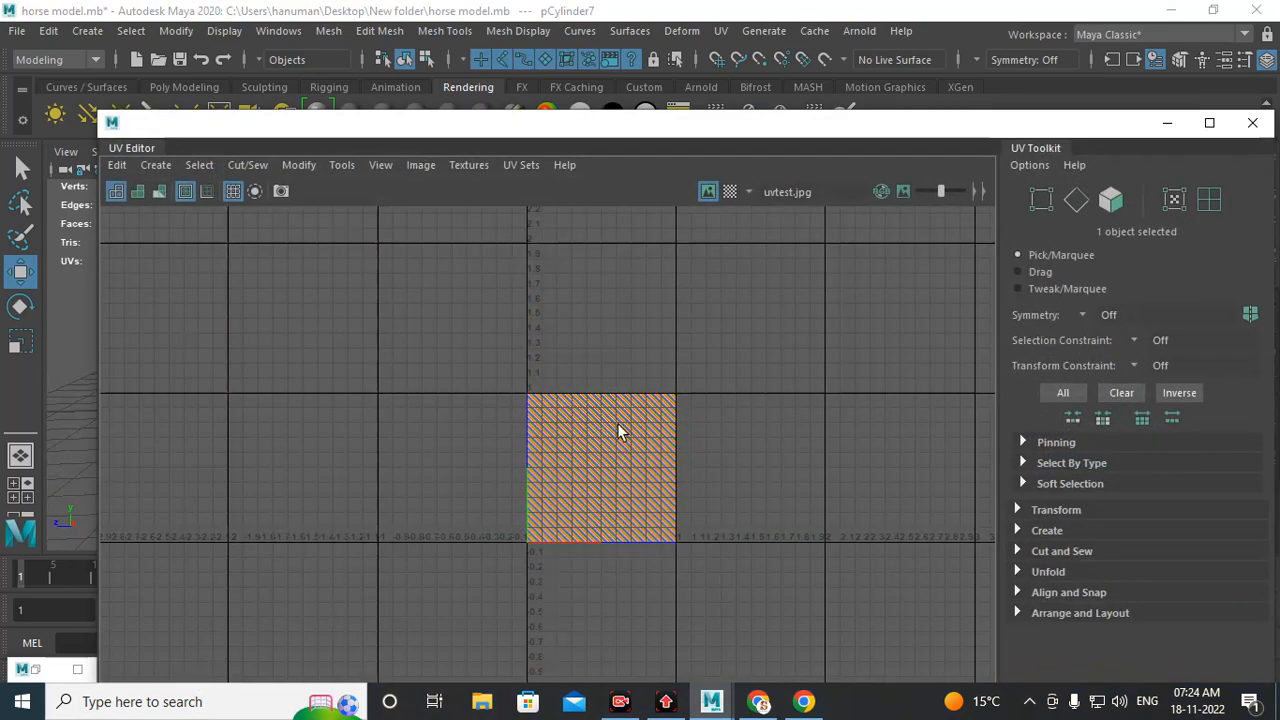
scroll(603, 490, "up", 4)
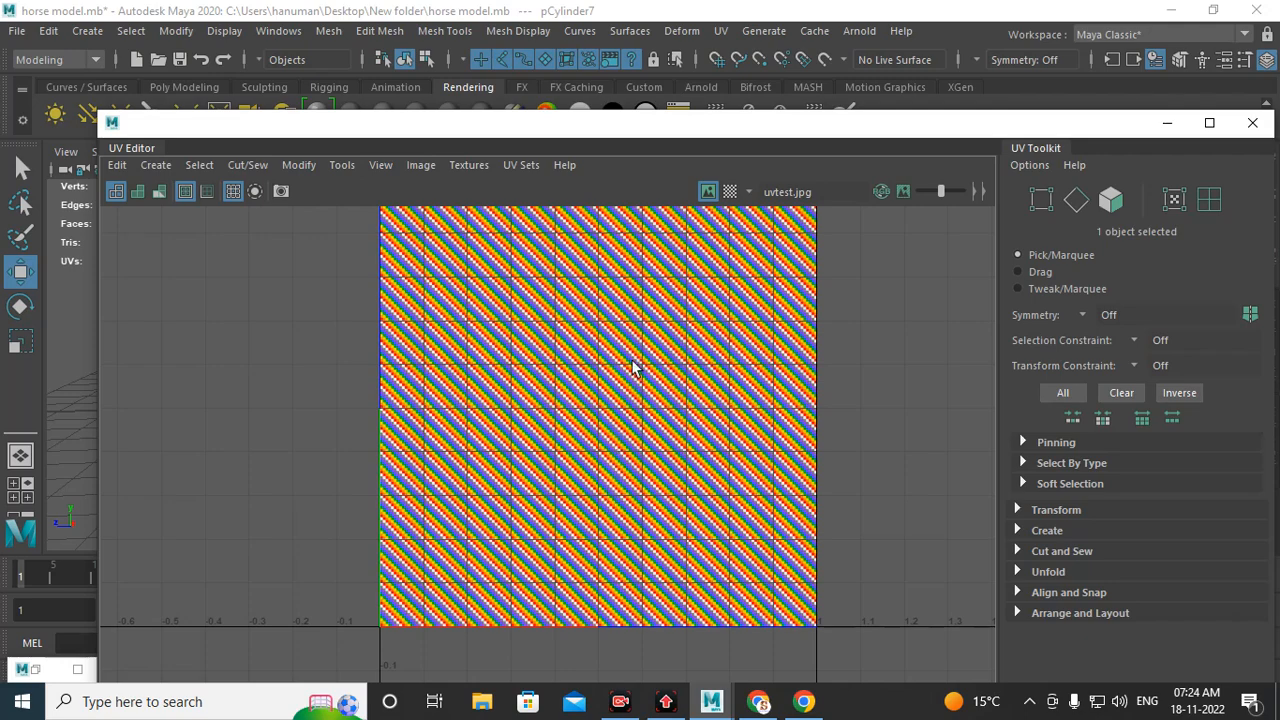
scroll(635, 368, "up", 1)
left_click(706, 199)
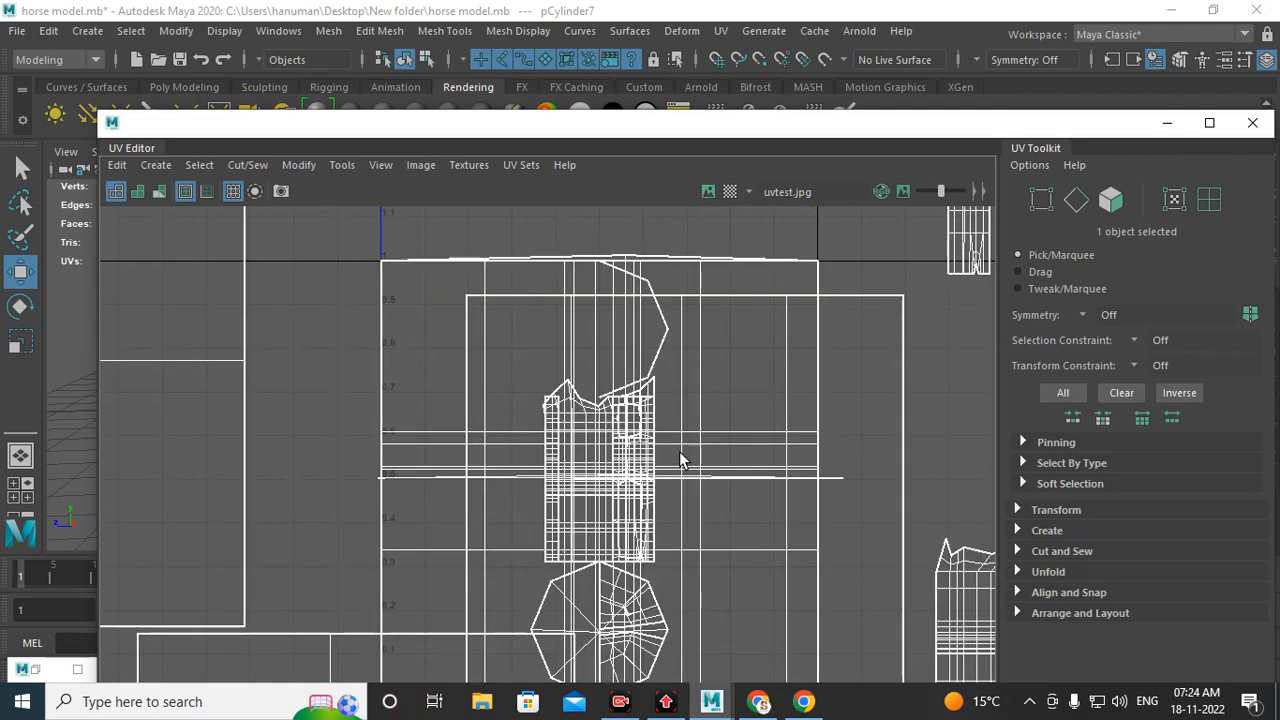
middle_click_drag(683, 461, 606, 296, "alt")
right_click_drag(821, 460, 621, 403, "alt")
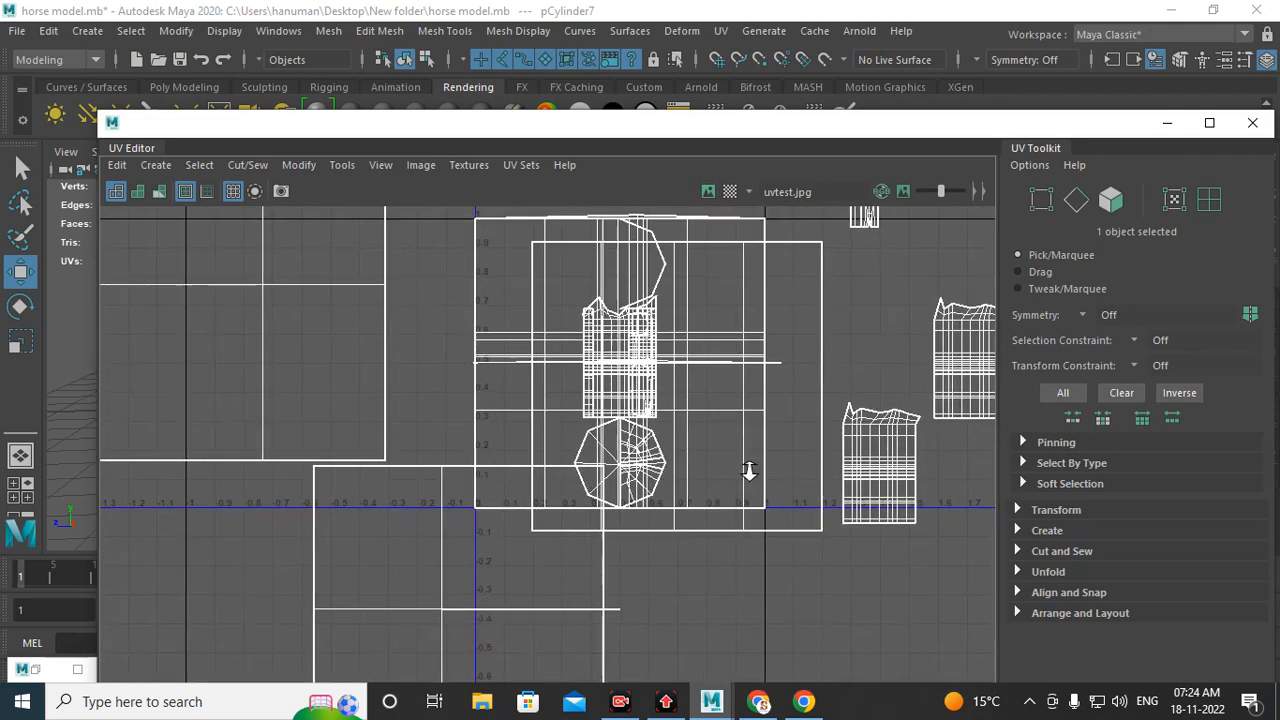
right_click_drag(689, 434, 514, 399, "alt")
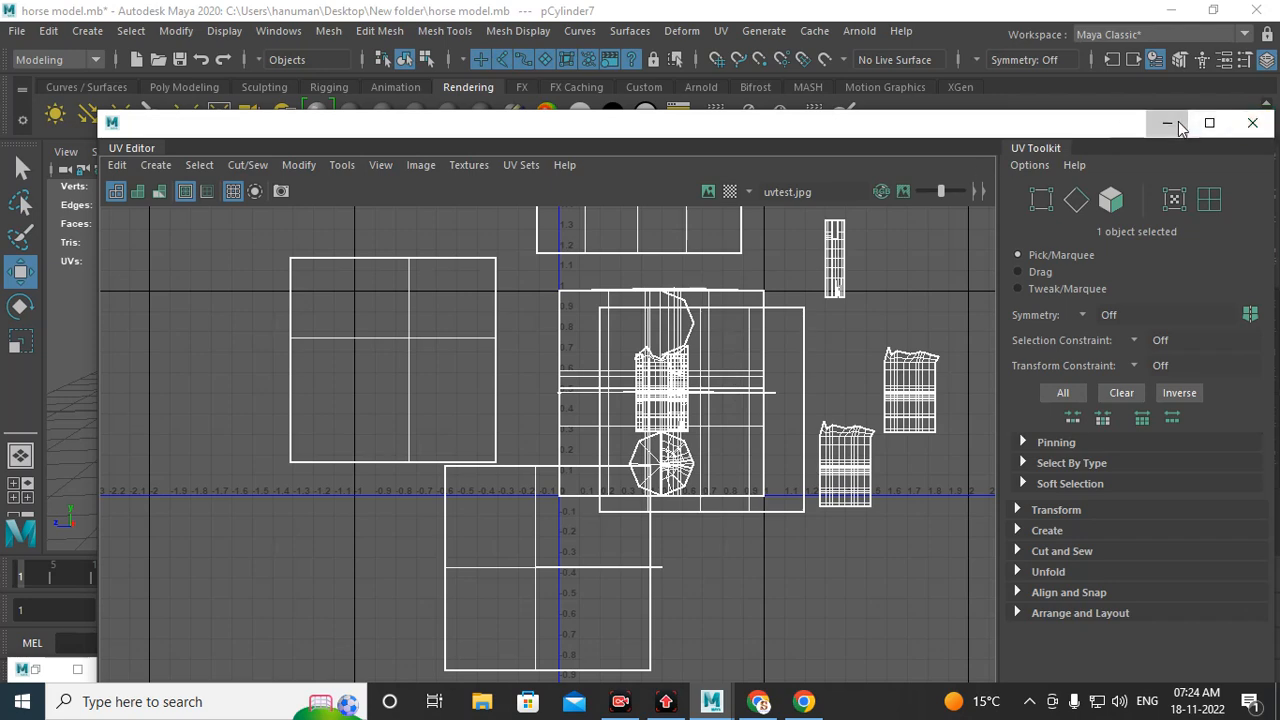
left_click(1230, 123)
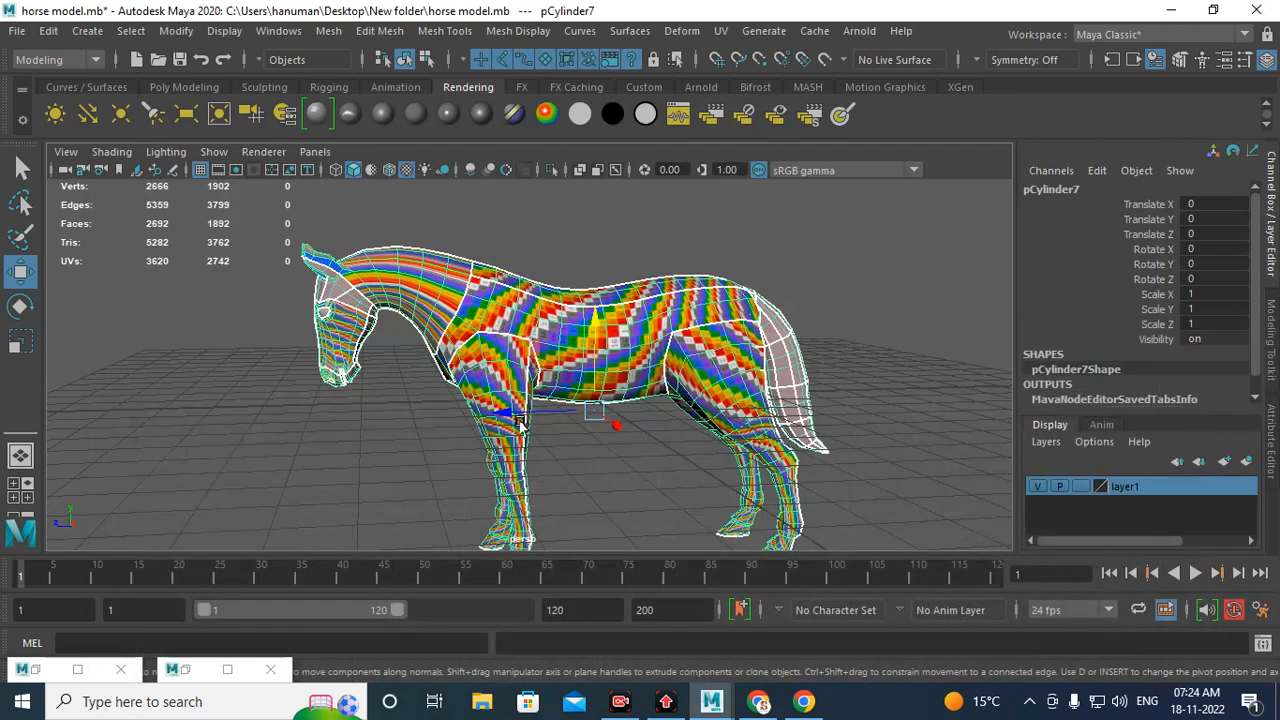
Step: Apply a planar mapping projection to the horse mesh, projecting from the X axis
left_click_drag(620, 423, 731, 451, "alt")
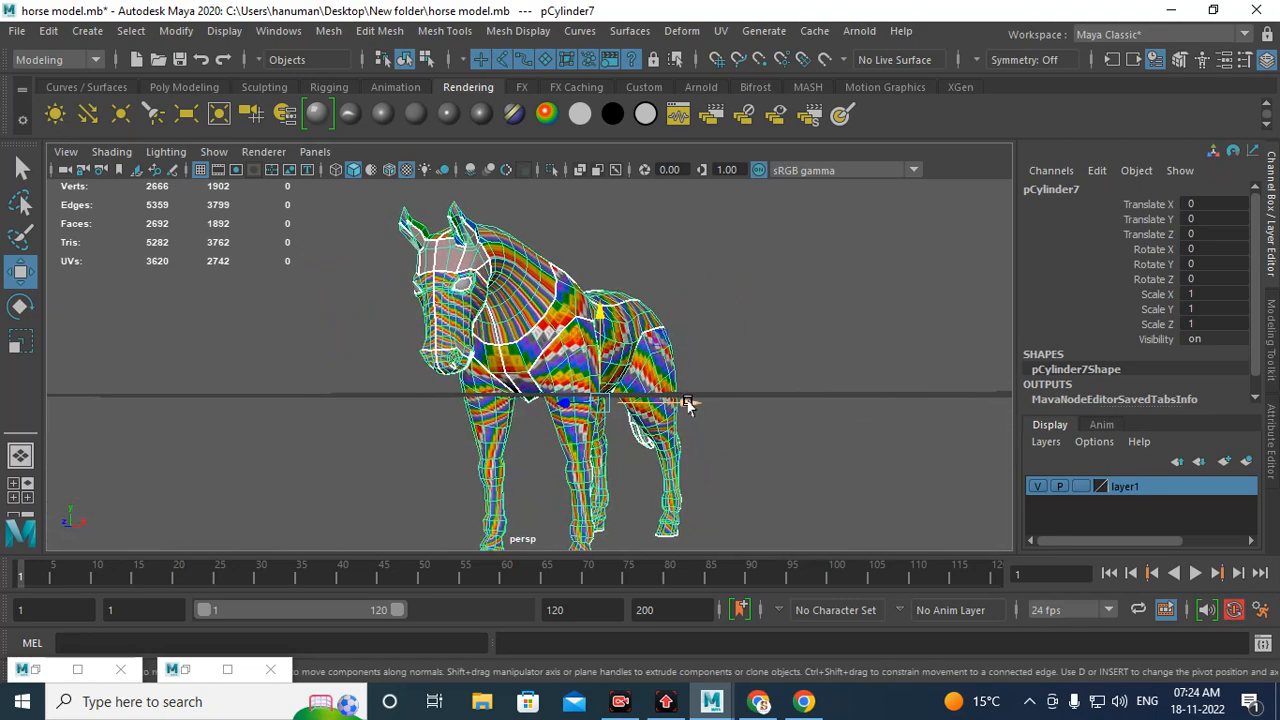
left_click_drag(749, 349, 650, 375, "alt")
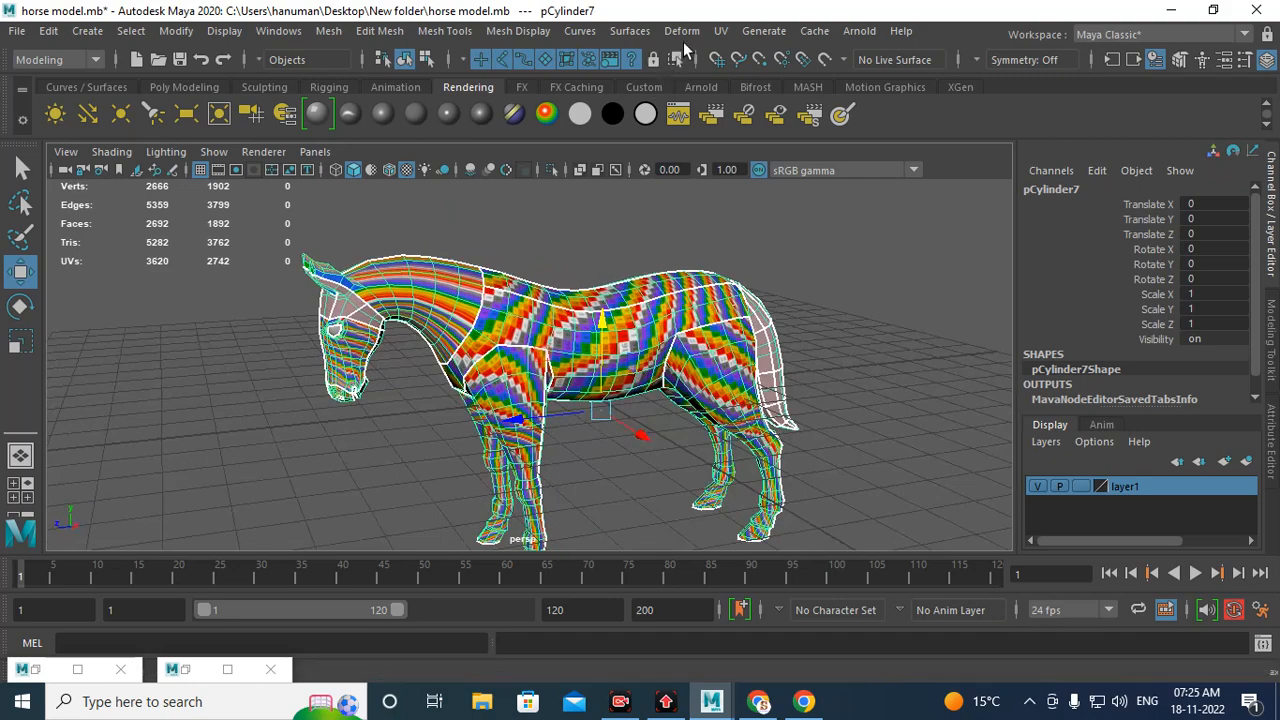
left_click(720, 31)
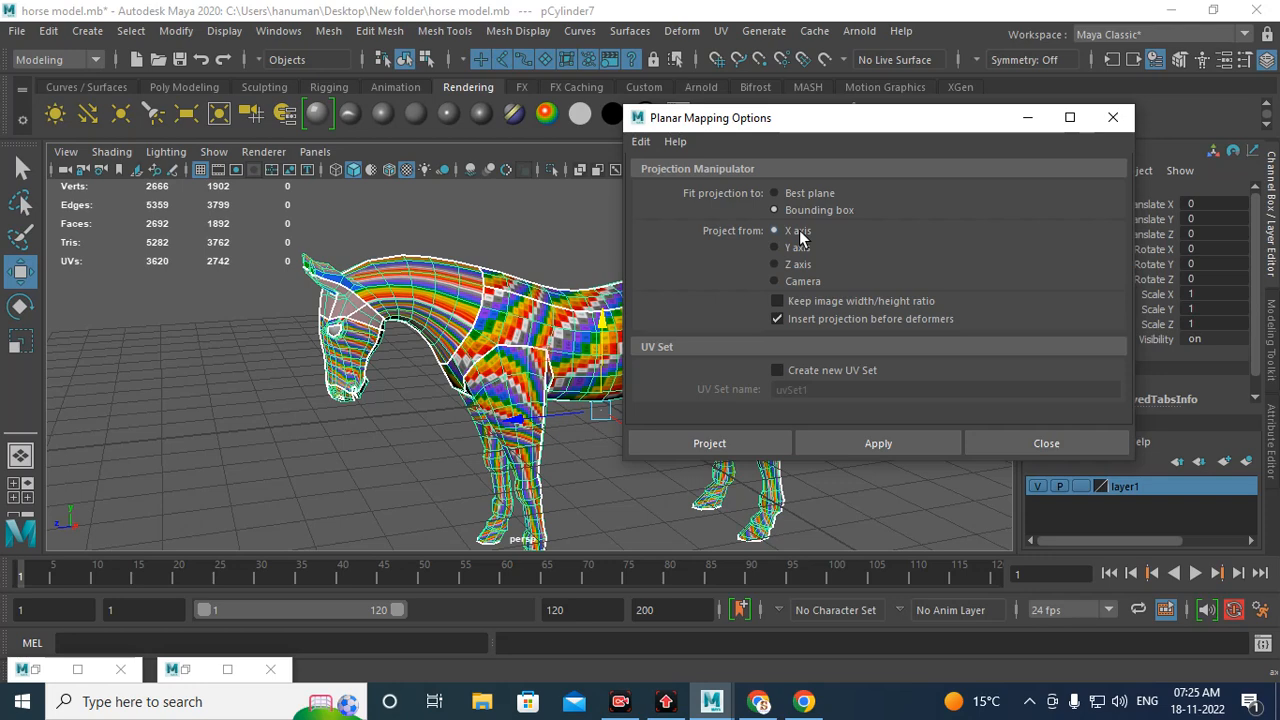
left_click(746, 445)
Step: Try resizing the planar projection with its manipulator handles, undoing each change
left_click_drag(503, 250, 528, 413, "alt")
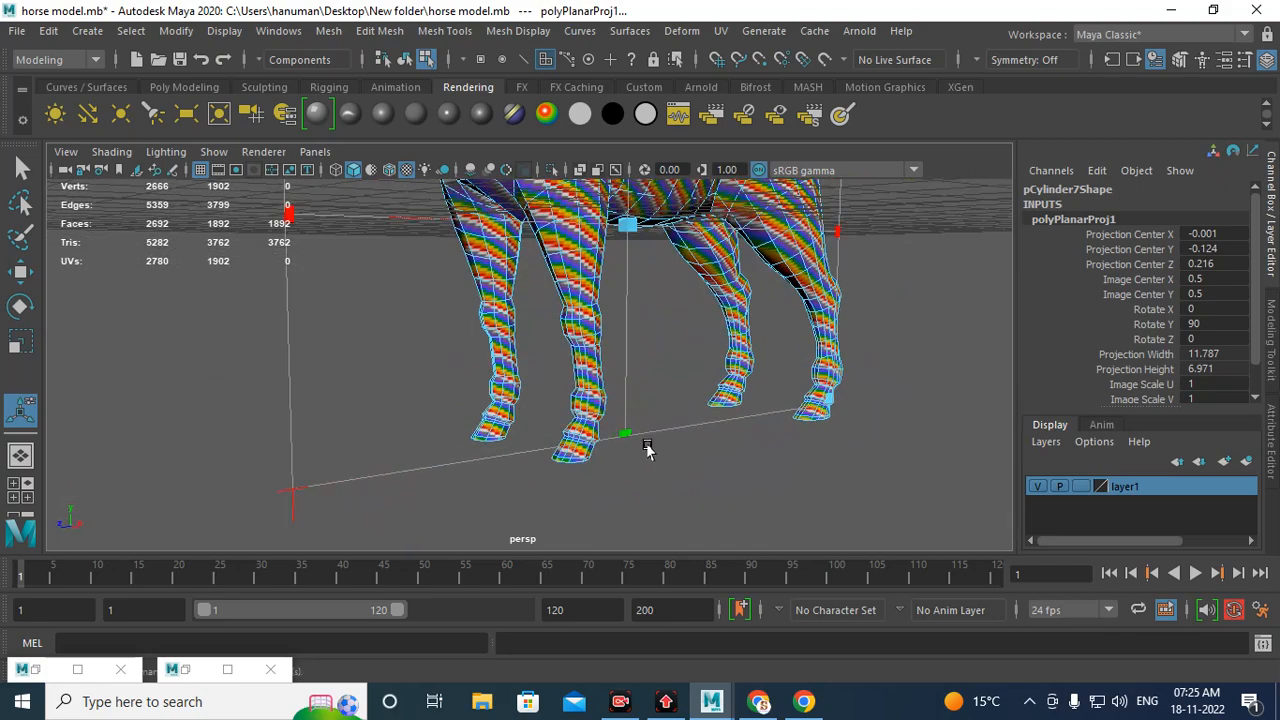
left_click_drag(624, 440, 618, 468)
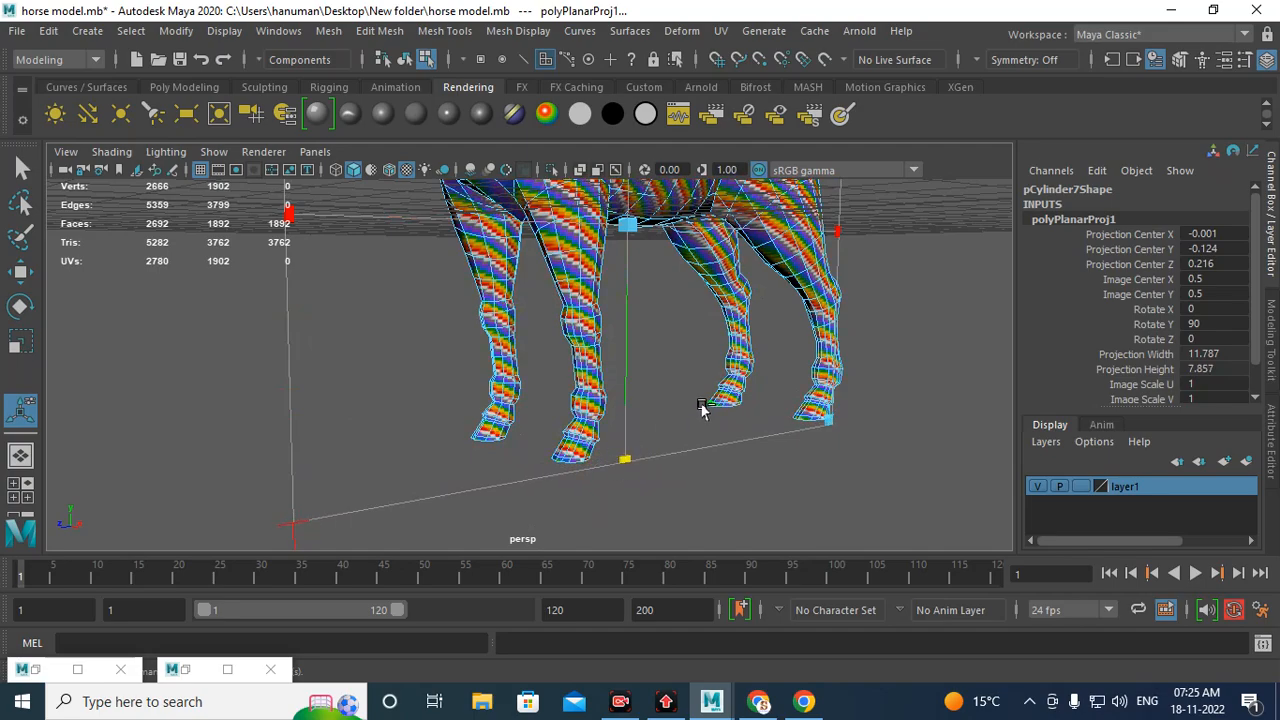
key("ctrl+z")
scroll(700, 388, "down", 3)
left_click_drag(691, 374, 551, 326, "alt")
middle_click_drag(551, 326, 604, 445, "alt")
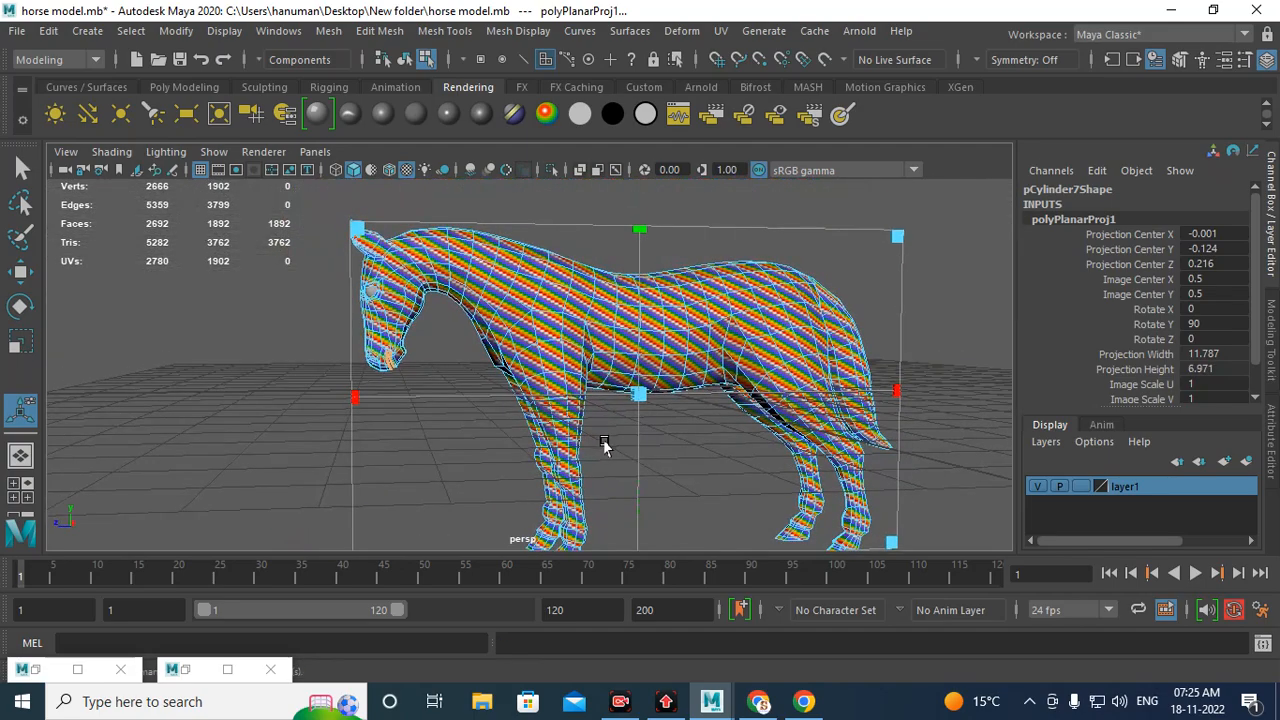
left_click_drag(352, 402, 254, 449)
key("ctrl+z")
Step: Orbit and zoom around the horse to examine the planar projection from different angles
scroll(450, 392, "down", 3)
middle_click_drag(466, 391, 499, 270, "alt")
right_click_drag(499, 270, 543, 583, "alt")
left_click_drag(470, 488, 570, 492, "alt")
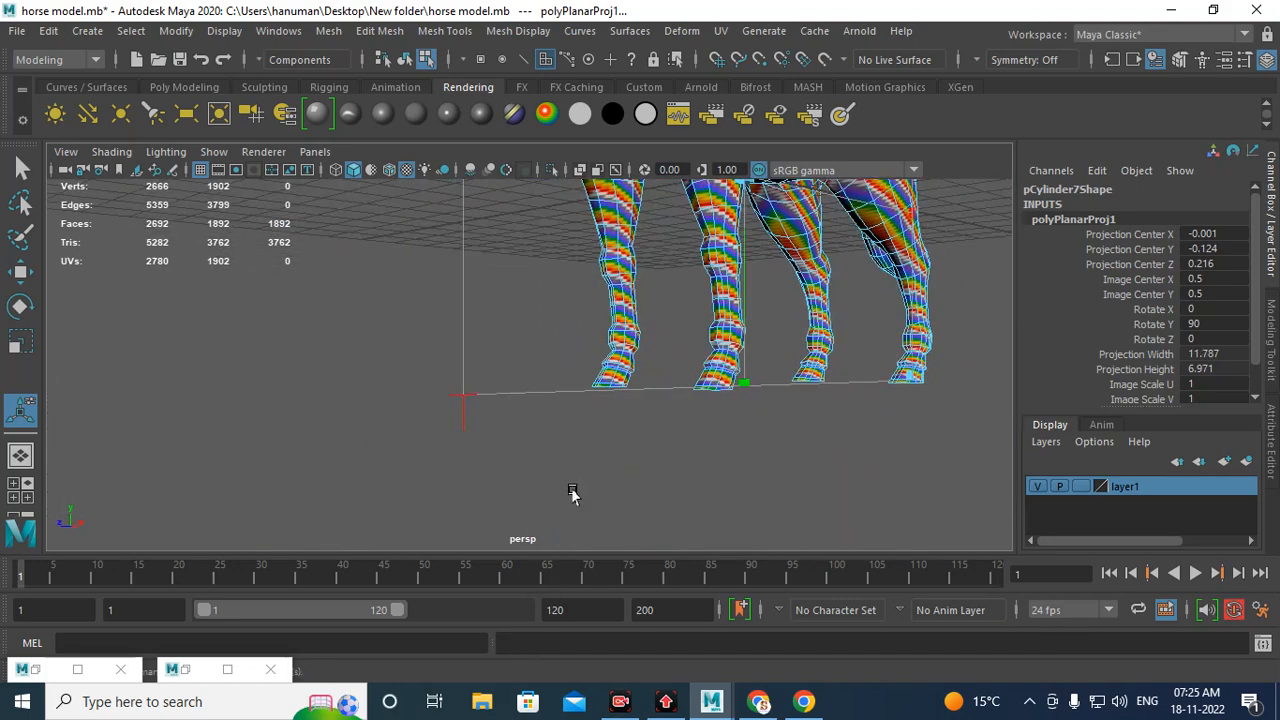
right_click_drag(570, 492, 645, 617, "alt")
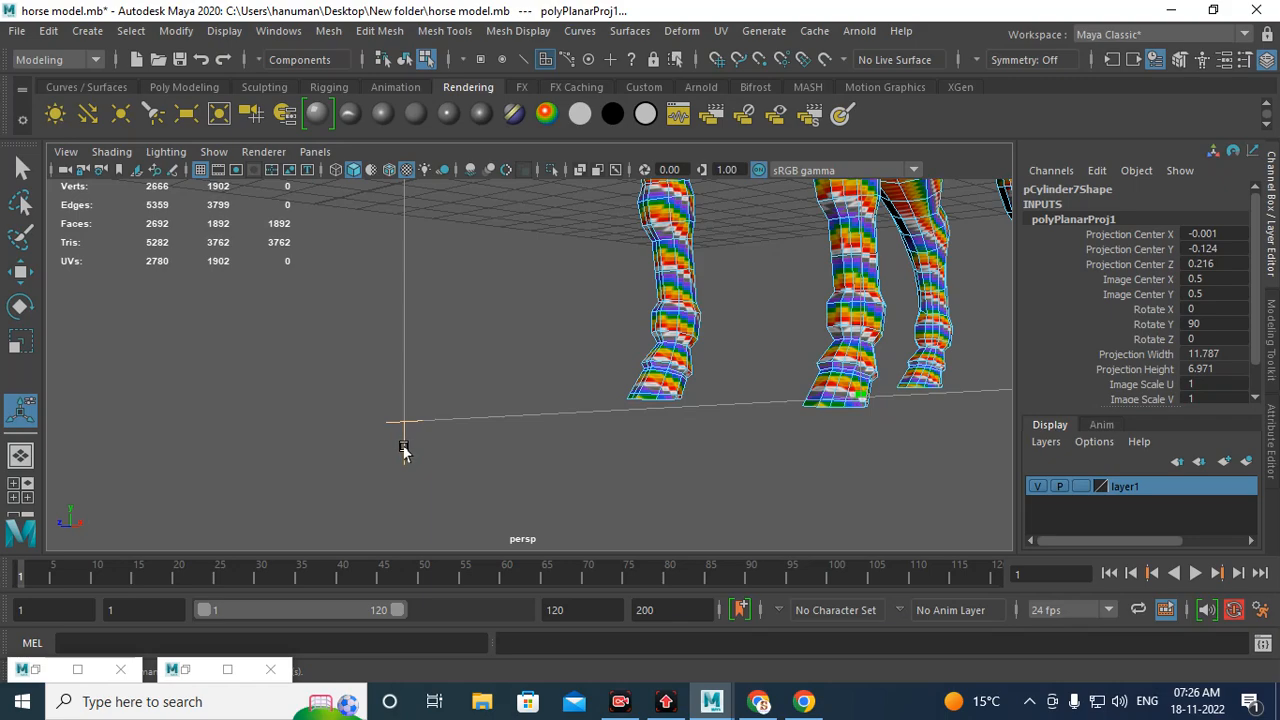
right_click_drag(625, 455, 335, 385, "alt")
middle_click_drag(640, 262, 668, 465, "alt")
left_click_drag(668, 458, 762, 400, "alt")
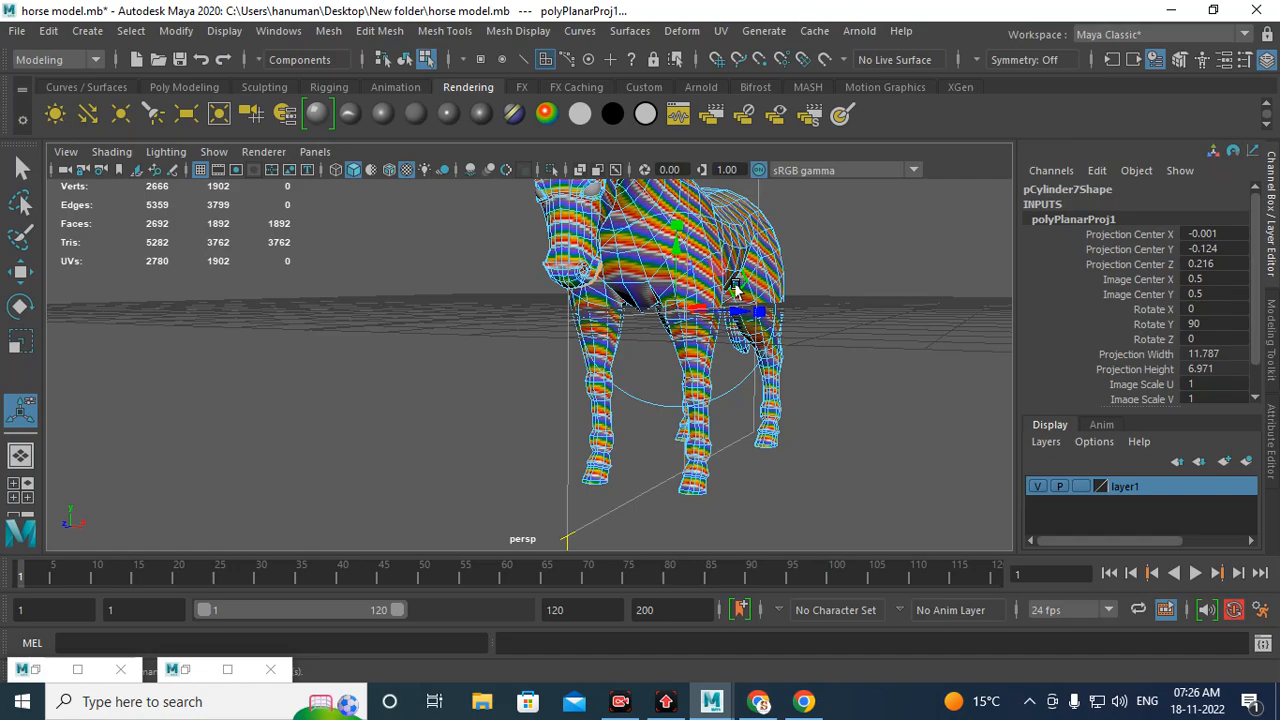
left_click_drag(765, 337, 652, 345, "alt")
middle_click_drag(705, 322, 578, 418, "alt")
right_click_drag(578, 418, 626, 300, "alt")
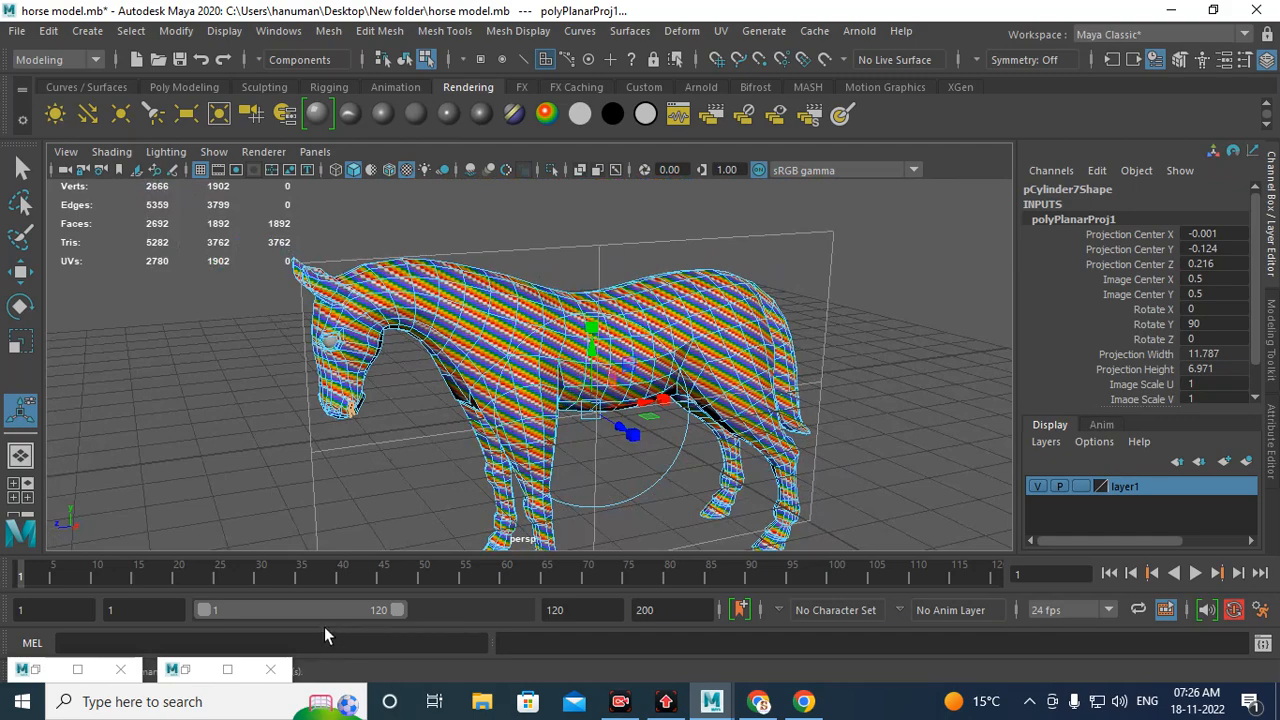
Step: Examine the projected horse UVs in the UV Editor
left_click(184, 669)
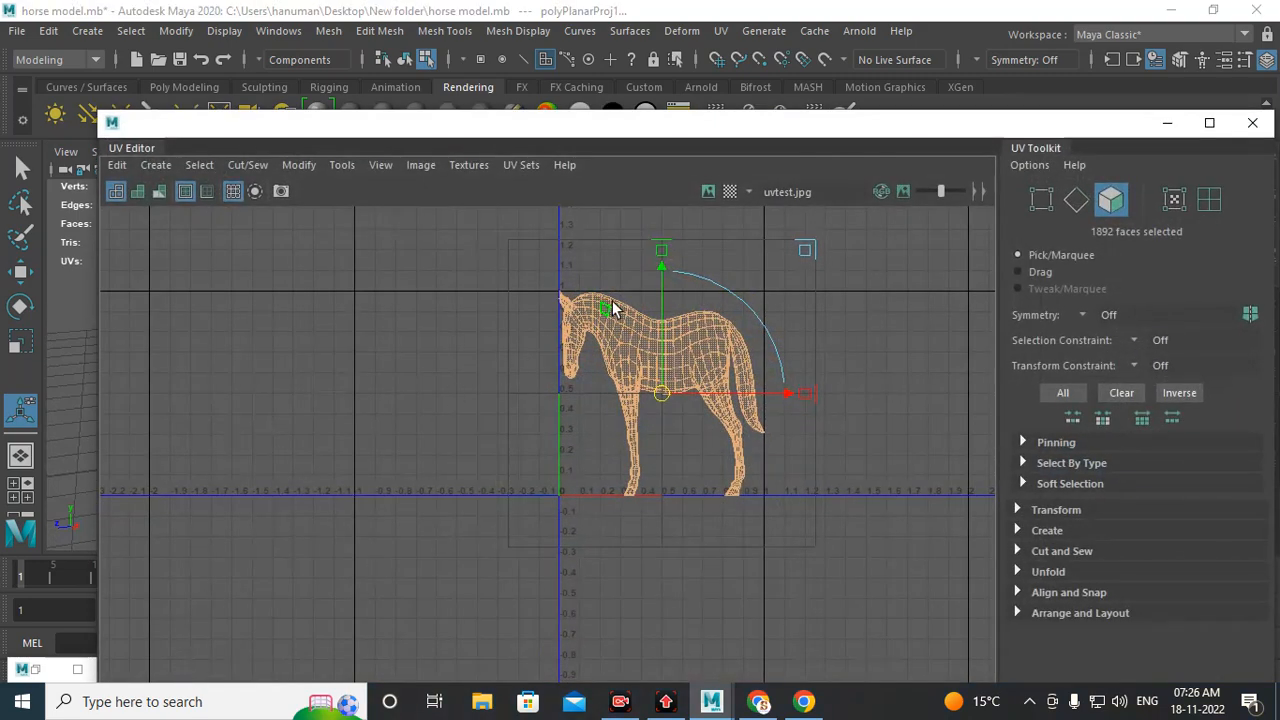
scroll(663, 405, "up", 5)
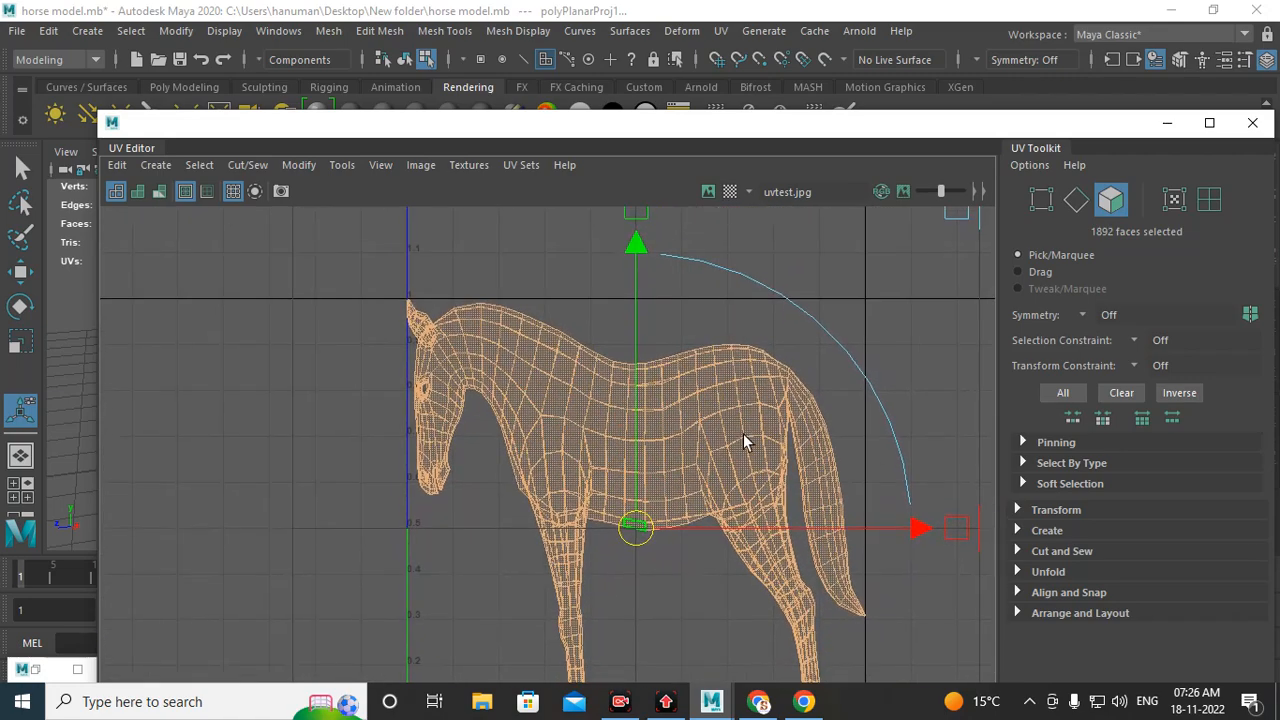
scroll(745, 441, "down", 2)
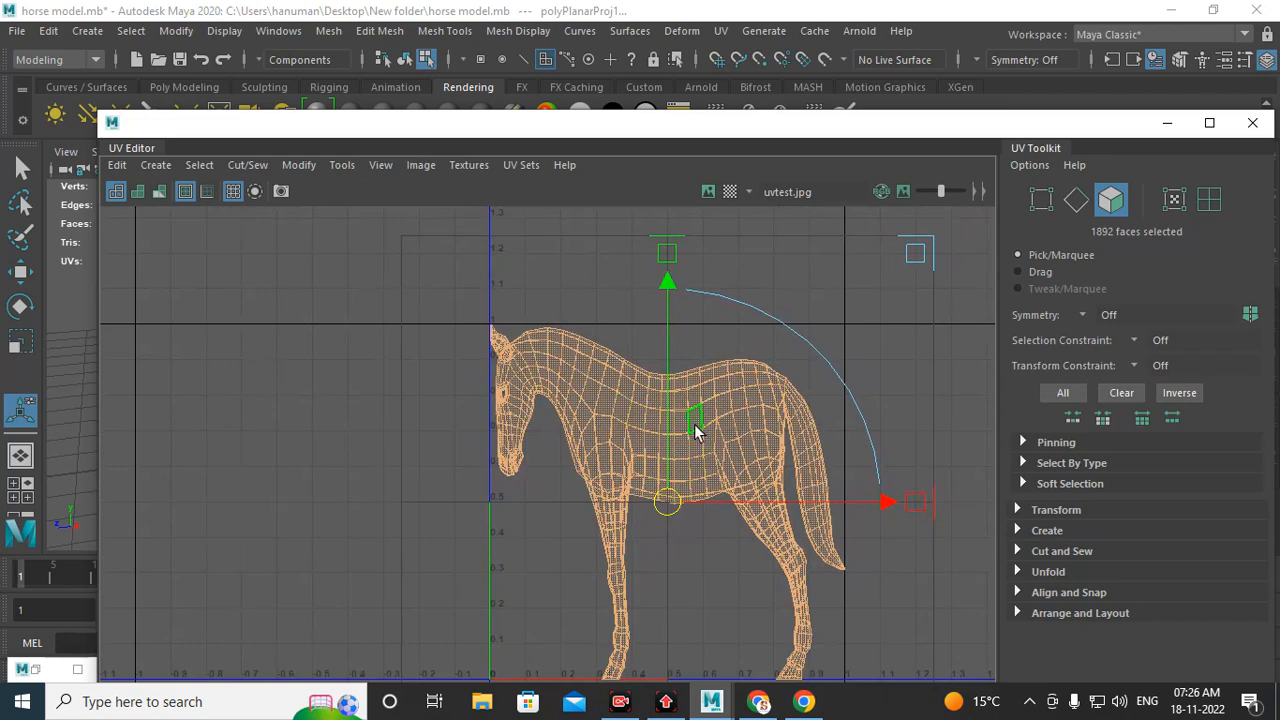
left_click(1168, 124)
Step: Rotate the planar projection manipulator to about 42° around the Y axis
left_click_drag(662, 368, 655, 382, "alt")
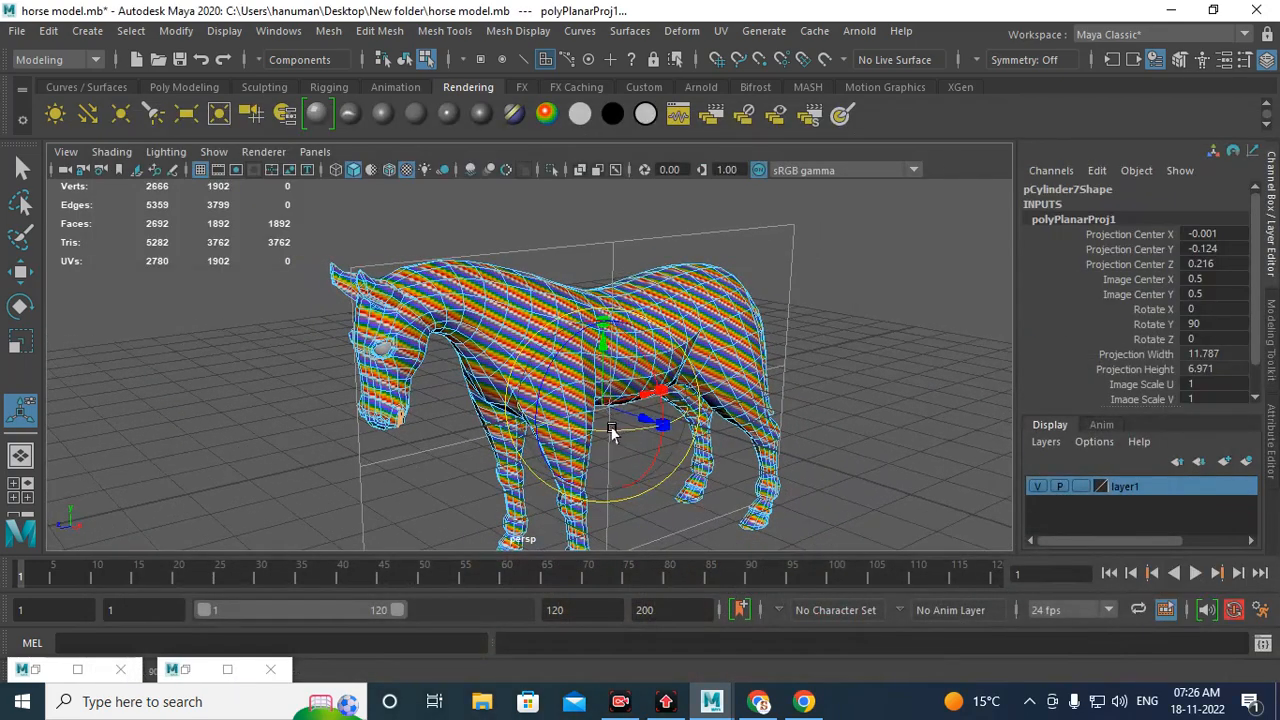
left_click_drag(611, 432, 540, 437)
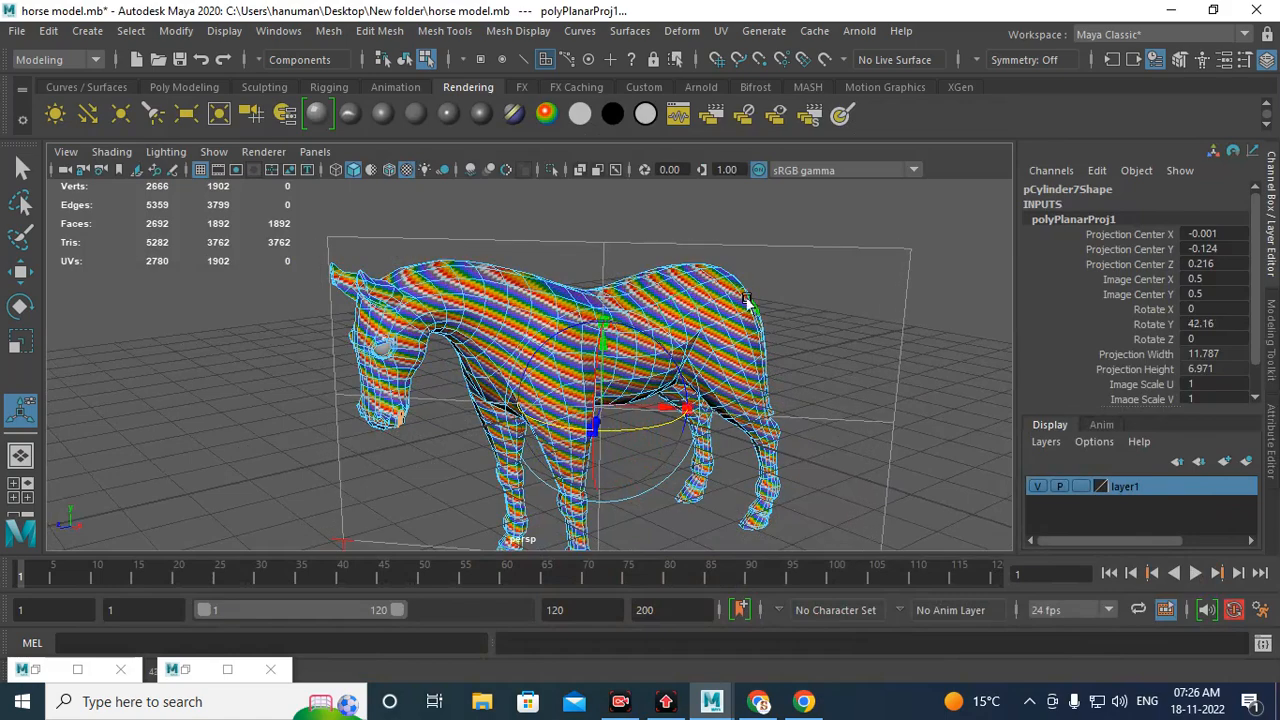
left_click_drag(748, 300, 657, 378, "alt")
Step: Move the planar projection's centre to about X 3.15 and Z 3.70 beside the horse
right_click_drag(717, 266, 916, 528, "alt")
left_click_drag(464, 347, 499, 290, "alt")
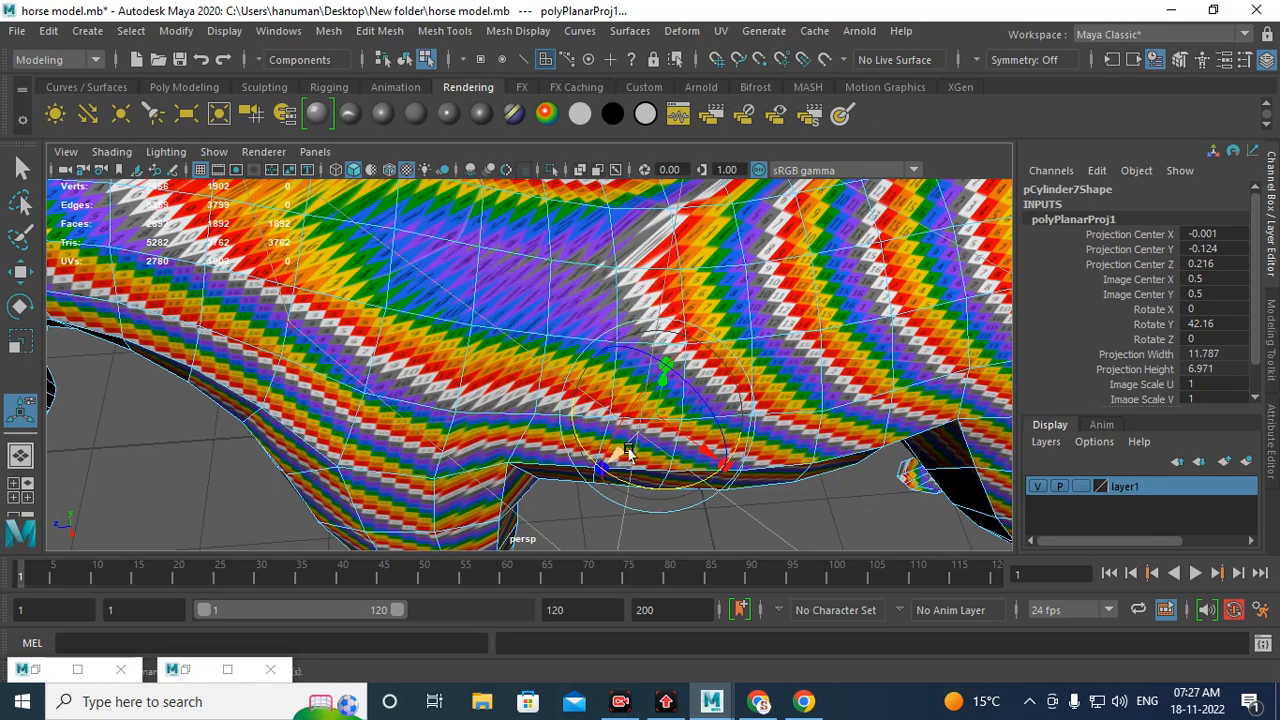
right_click_drag(700, 390, 469, 343, "alt")
left_click_drag(735, 310, 758, 383, "alt")
right_click_drag(758, 383, 560, 374, "alt")
left_click_drag(515, 405, 406, 471)
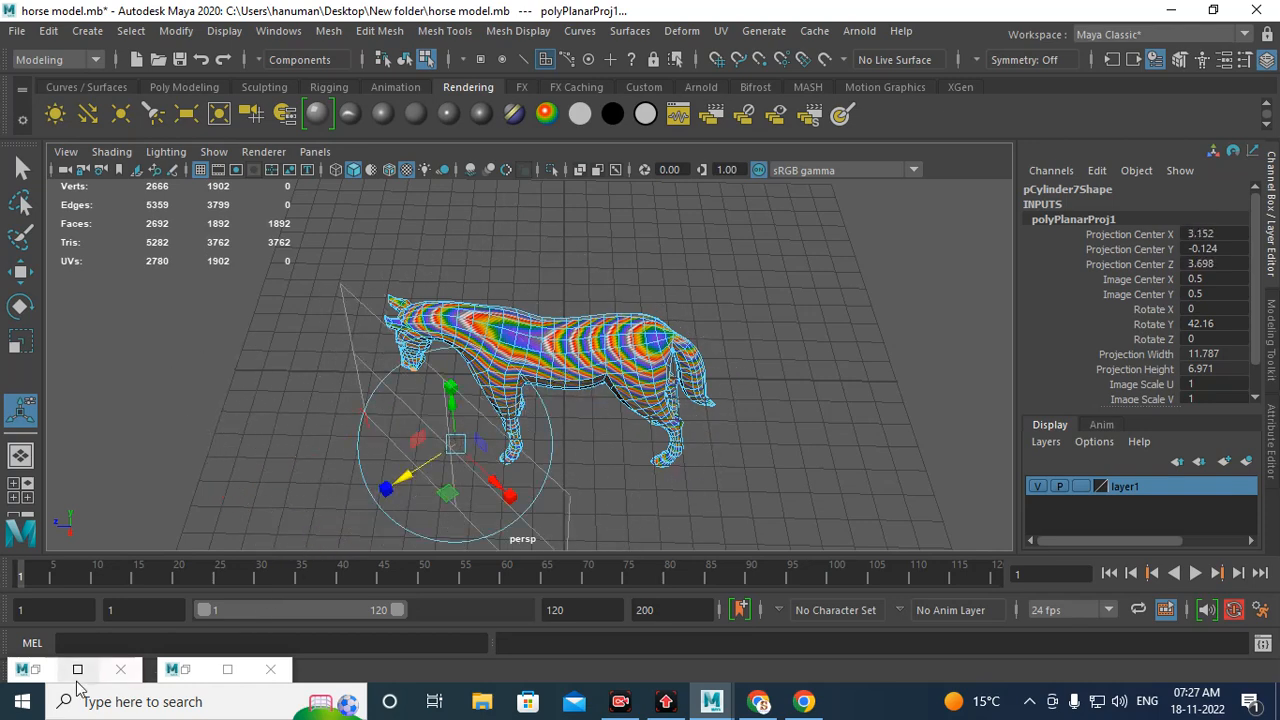
Step: Review the projected UVs in the UV Editor, toggling the texture image on and off
double_click(188, 666)
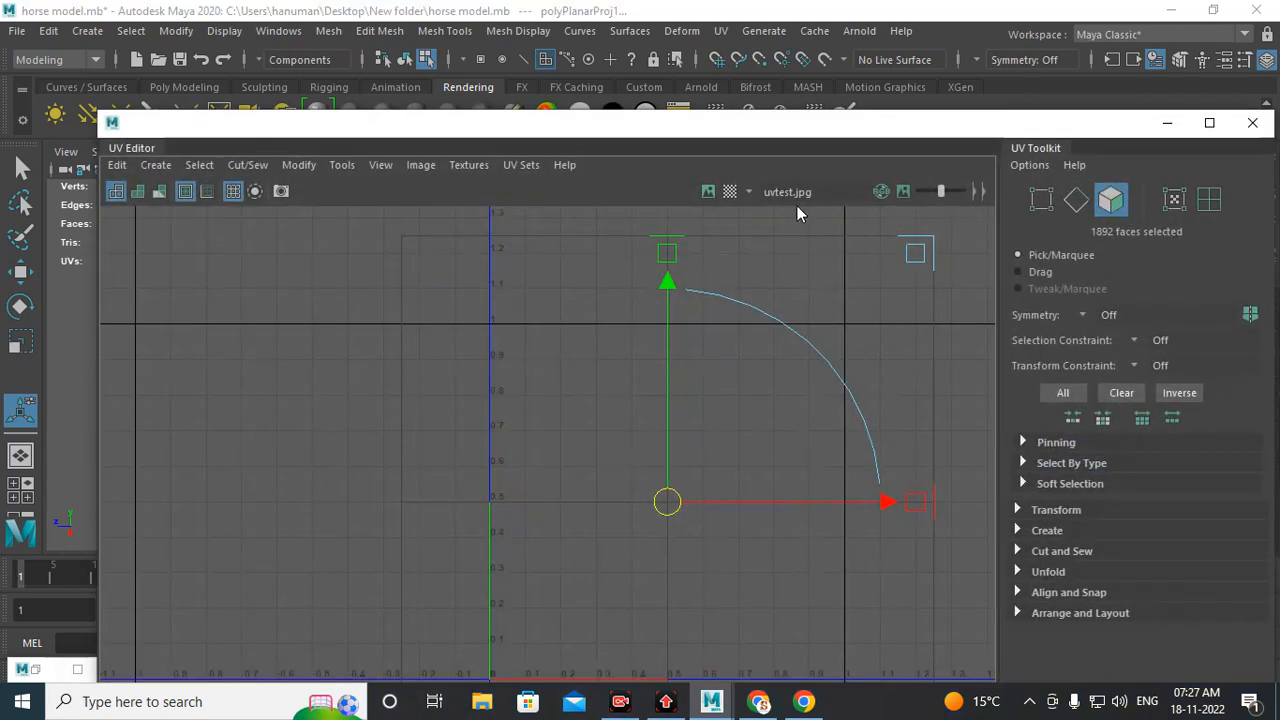
left_click(707, 191)
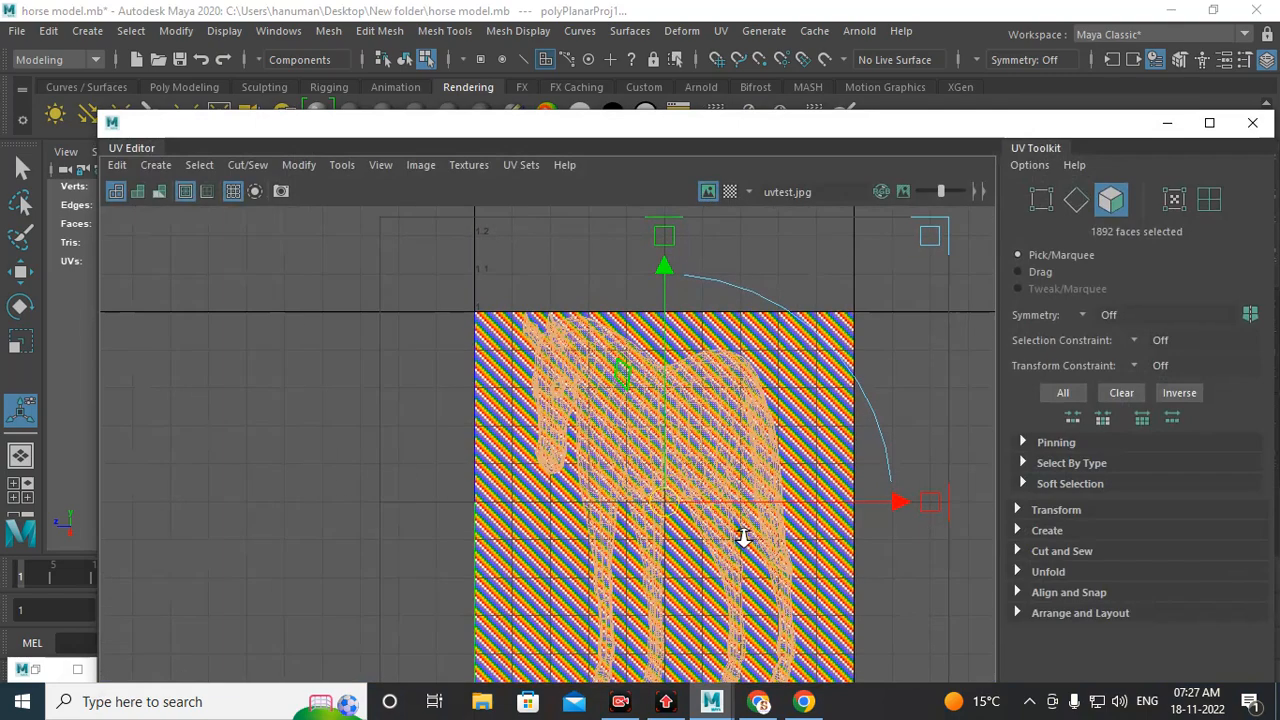
left_click(707, 193)
scroll(583, 450, "down", 3)
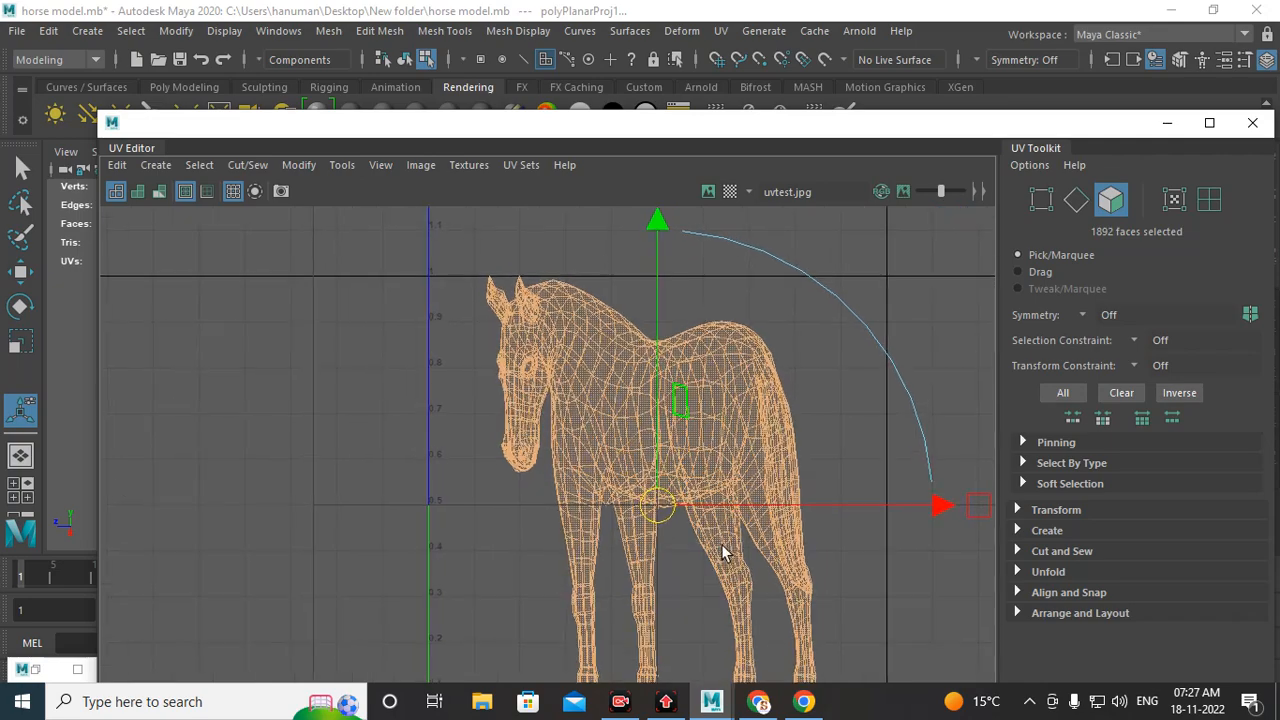
left_click_drag(620, 456, 595, 376, "alt")
scroll(632, 460, "down", 1)
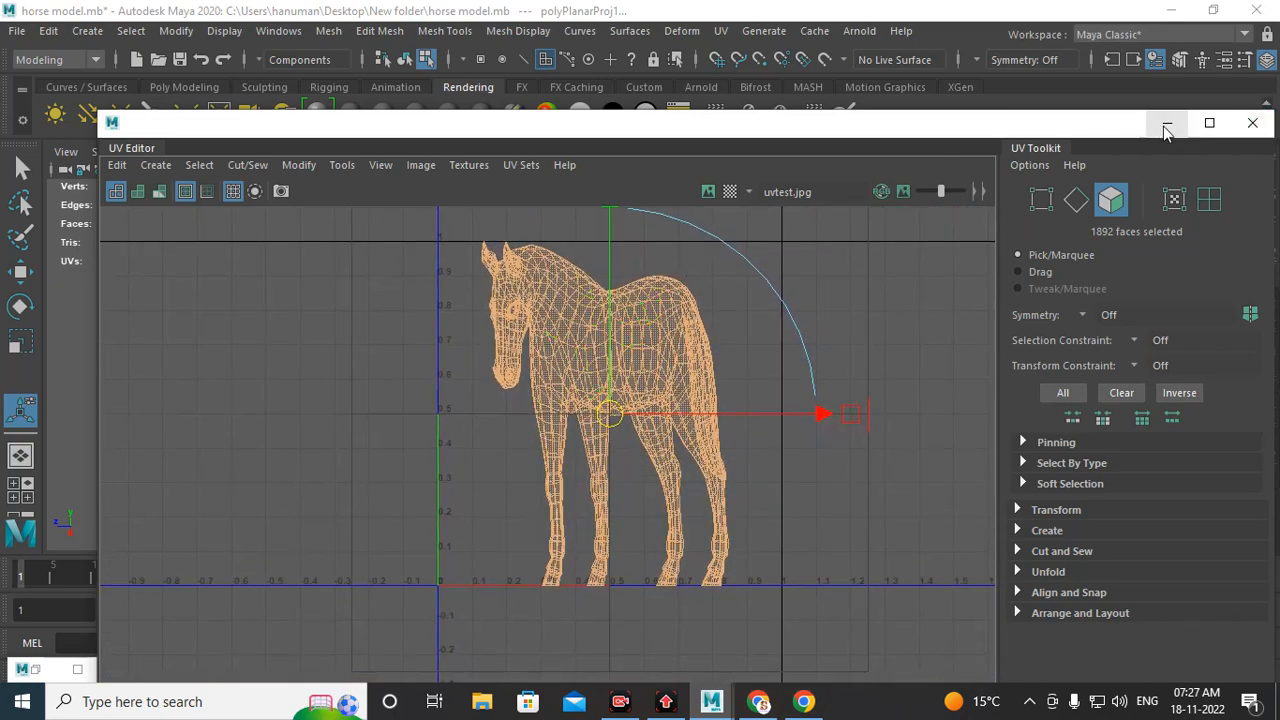
Step: Reposition the UV Editor below the viewport and rotate the planar projection to about -290° around Y
left_click_drag(1090, 125, 1035, 322)
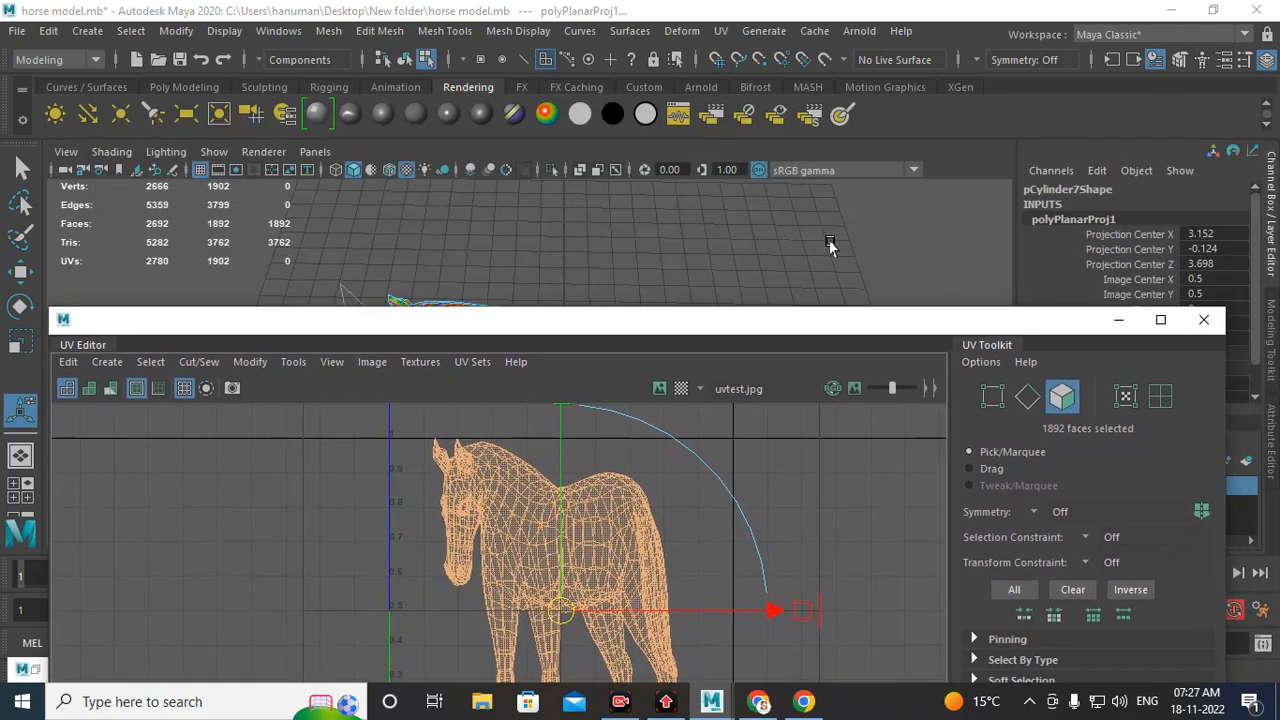
scroll(725, 150, "up", 3)
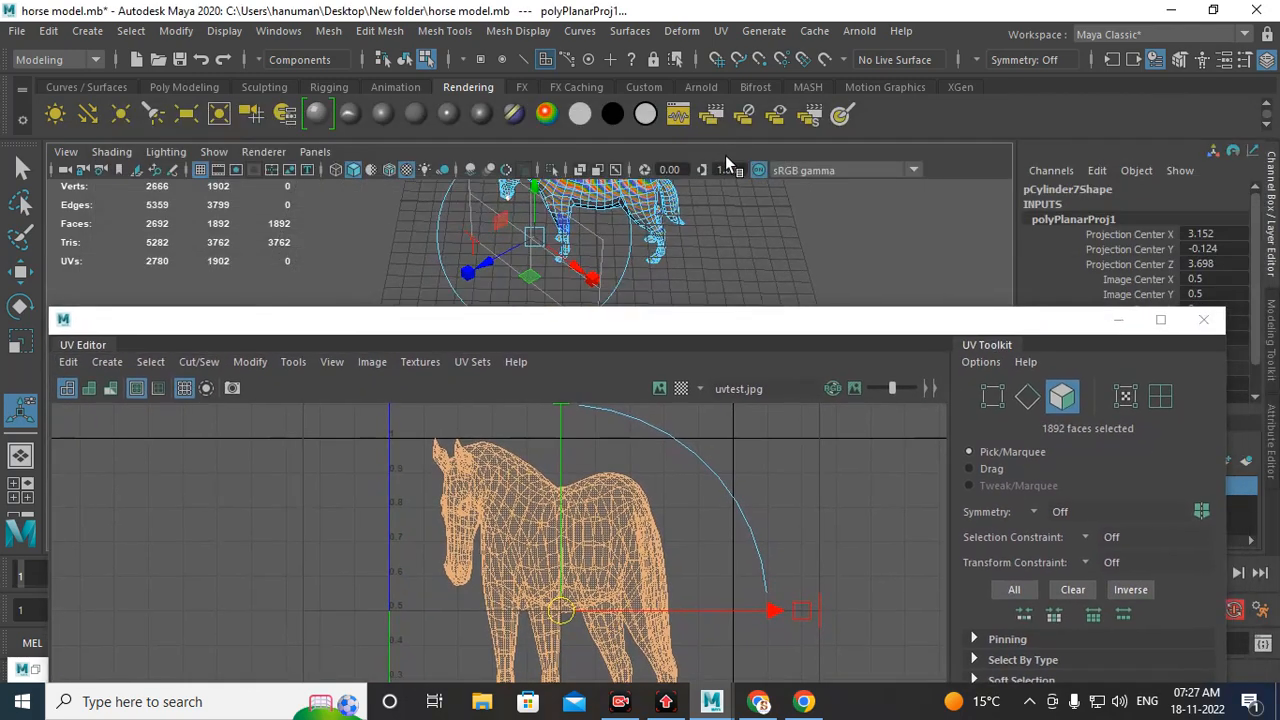
left_click_drag(620, 258, 571, 233)
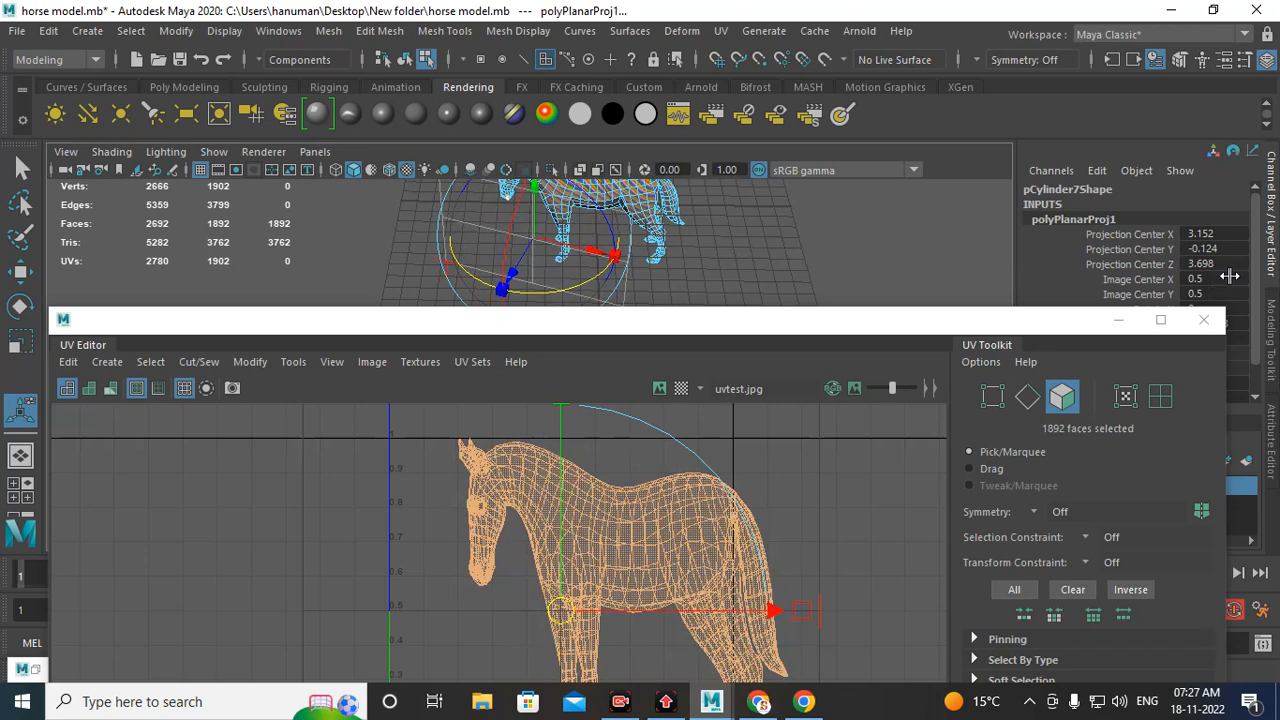
left_click_drag(1019, 333, 813, 311)
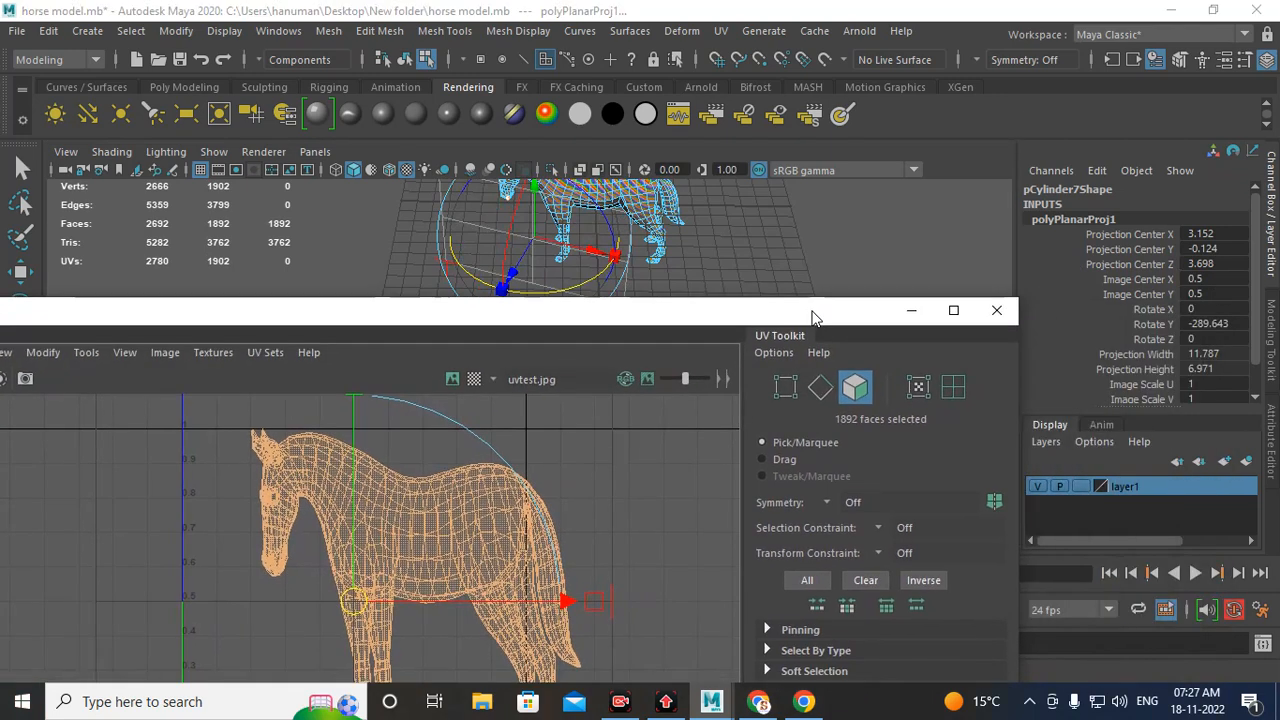
Step: Set the planar projection's Rotate Y to 90°
double_click(1212, 324)
type("0")
key("Return")
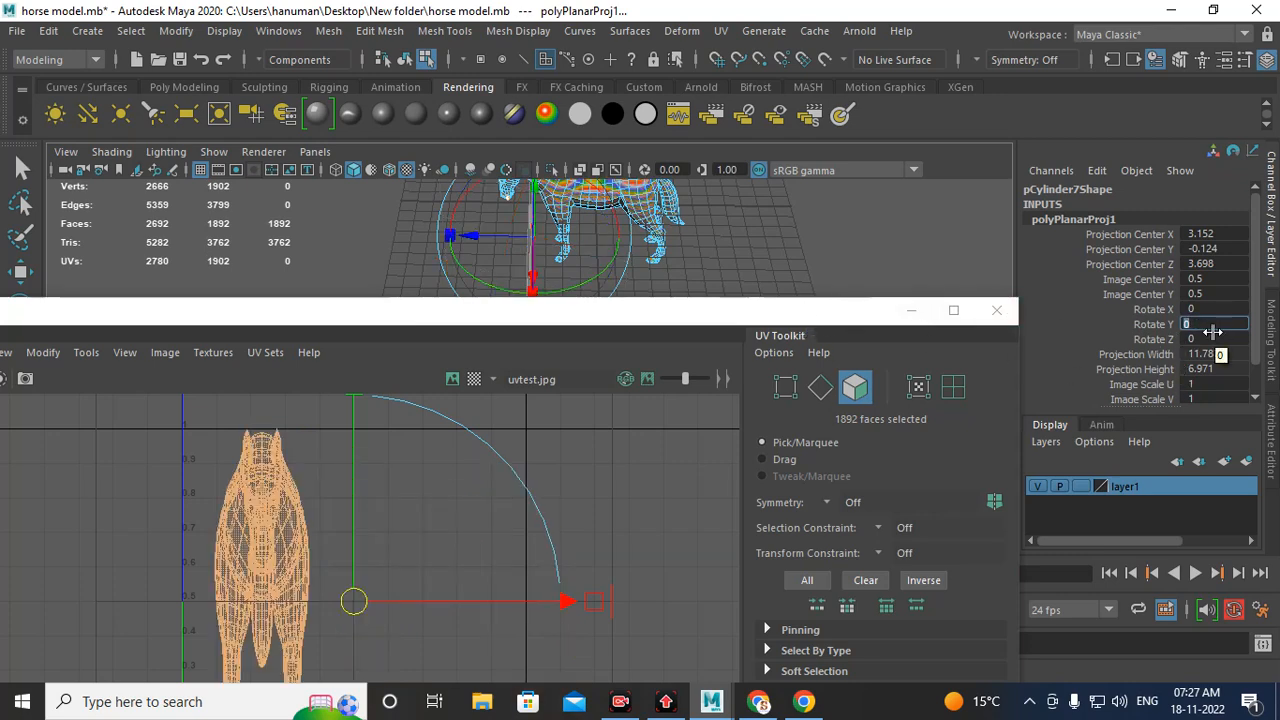
type("90")
key("Return")
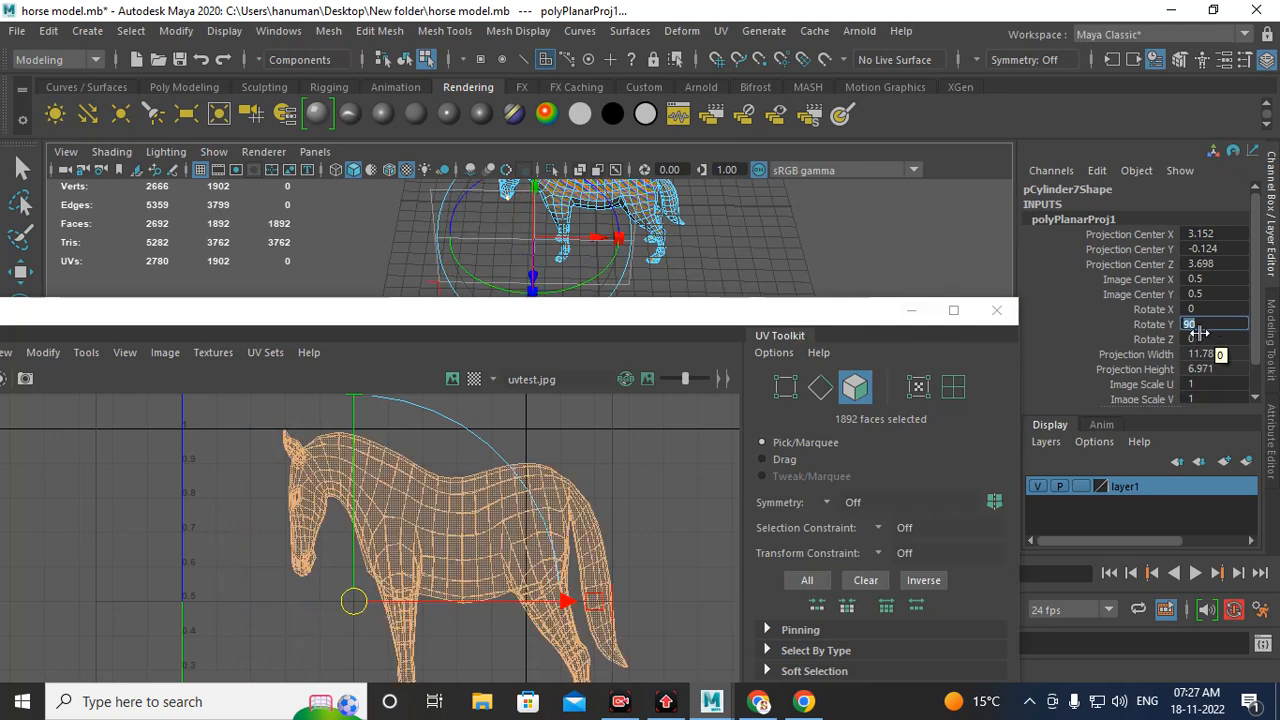
left_click(1170, 325)
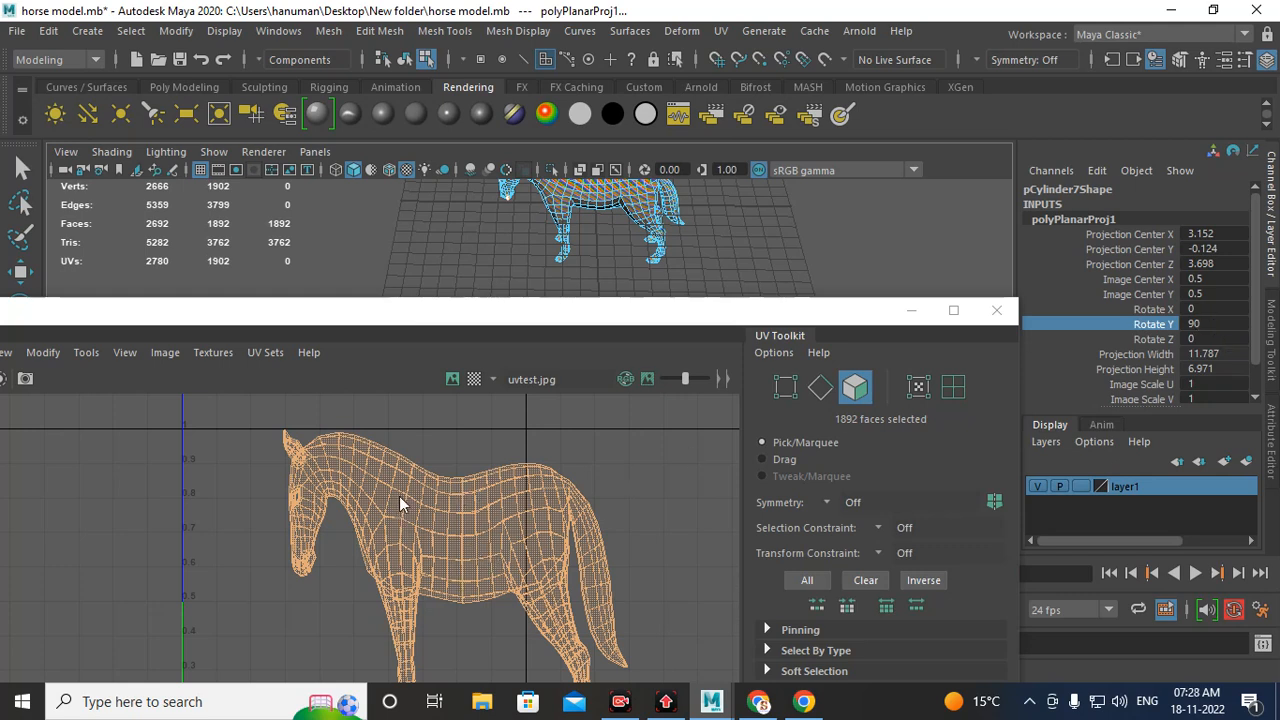
double_click(1210, 325)
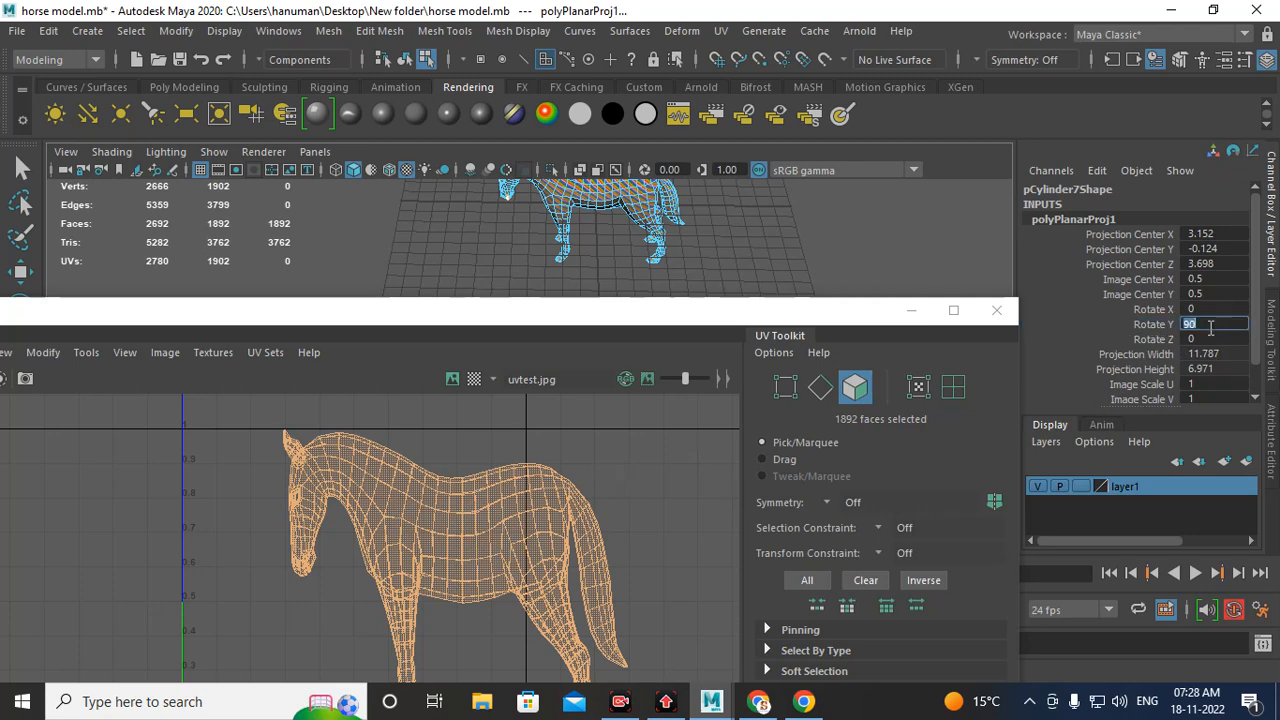
Step: Inspect the checker texture on the horse from several angles and distances to check for stretching
left_click(906, 315)
middle_click_drag(563, 243, 545, 437, "alt")
right_click_drag(585, 405, 714, 403, "alt")
left_click_drag(714, 403, 770, 350, "alt")
middle_click_drag(763, 366, 681, 309, "alt")
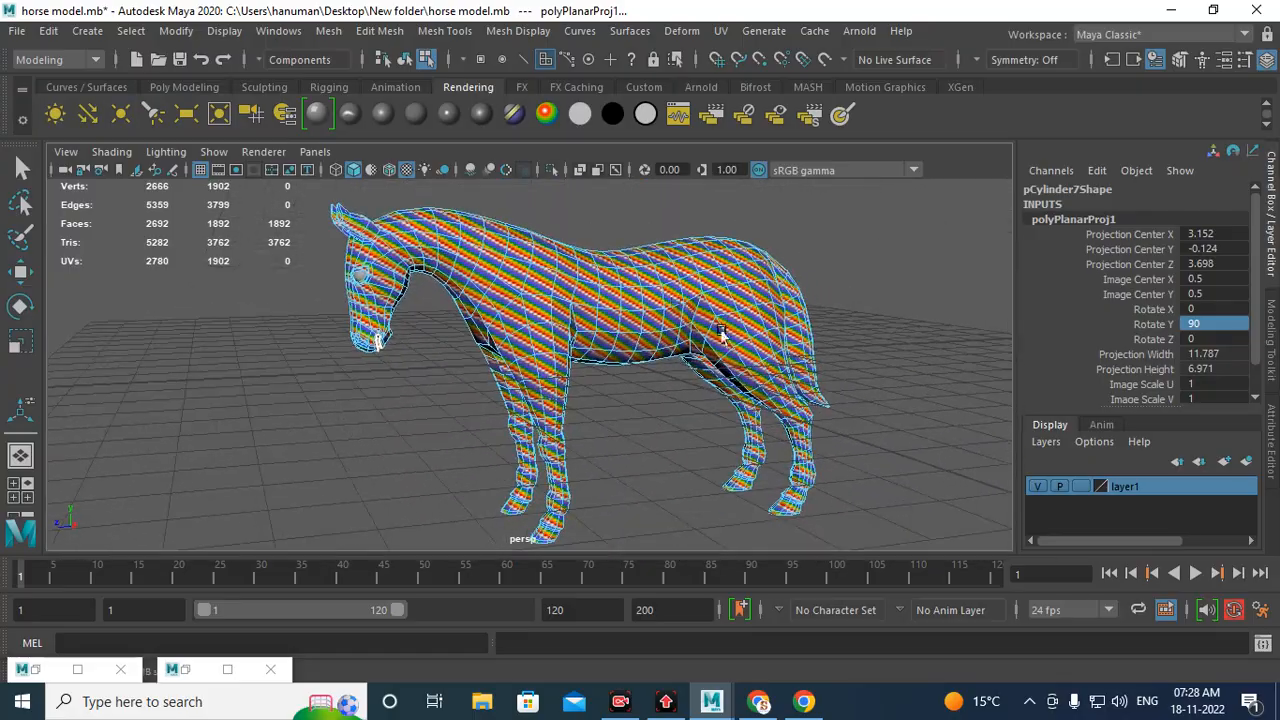
left_click_drag(786, 393, 764, 340, "alt")
right_click_drag(764, 340, 851, 503, "alt")
middle_click_drag(750, 385, 591, 411, "alt")
left_click_drag(591, 411, 626, 355, "alt")
right_click_drag(626, 355, 472, 329, "alt")
left_click_drag(472, 329, 647, 318, "alt")
right_click_drag(647, 318, 720, 413, "alt")
middle_click_drag(617, 367, 573, 432, "alt")
left_click(956, 352)
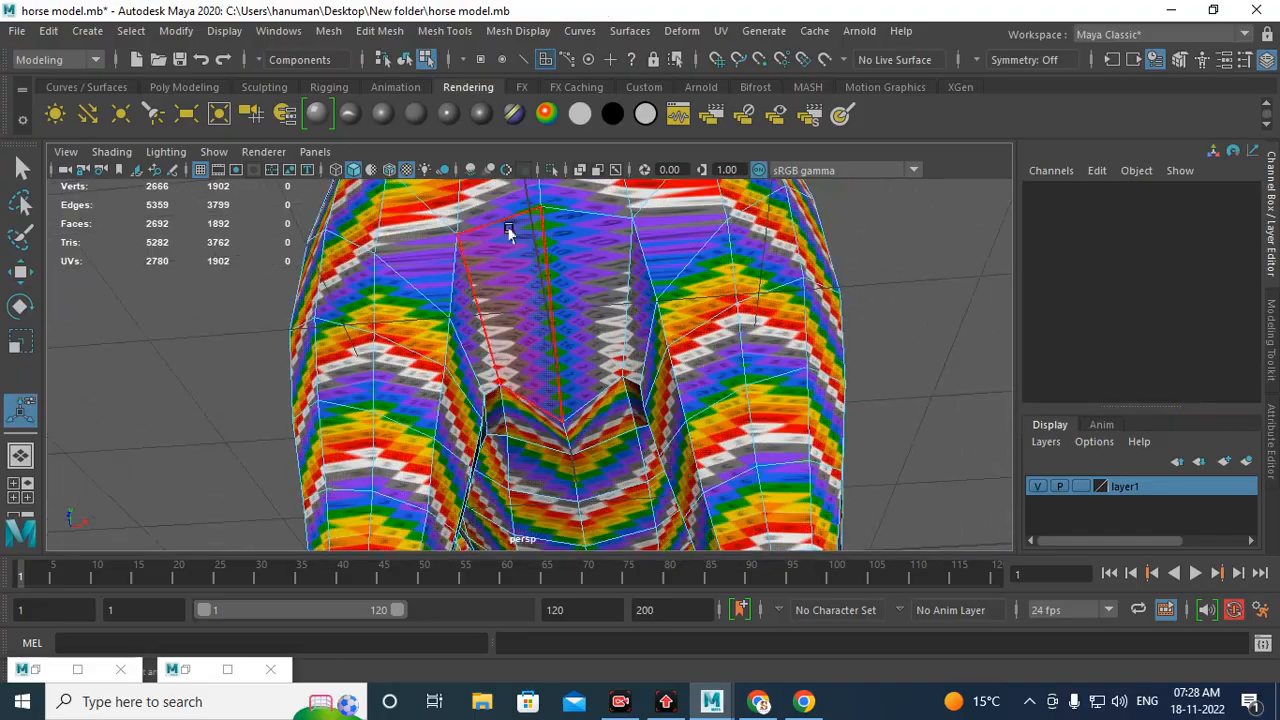
middle_click_drag(527, 259, 506, 340, "alt")
right_click_drag(506, 340, 640, 460, "alt")
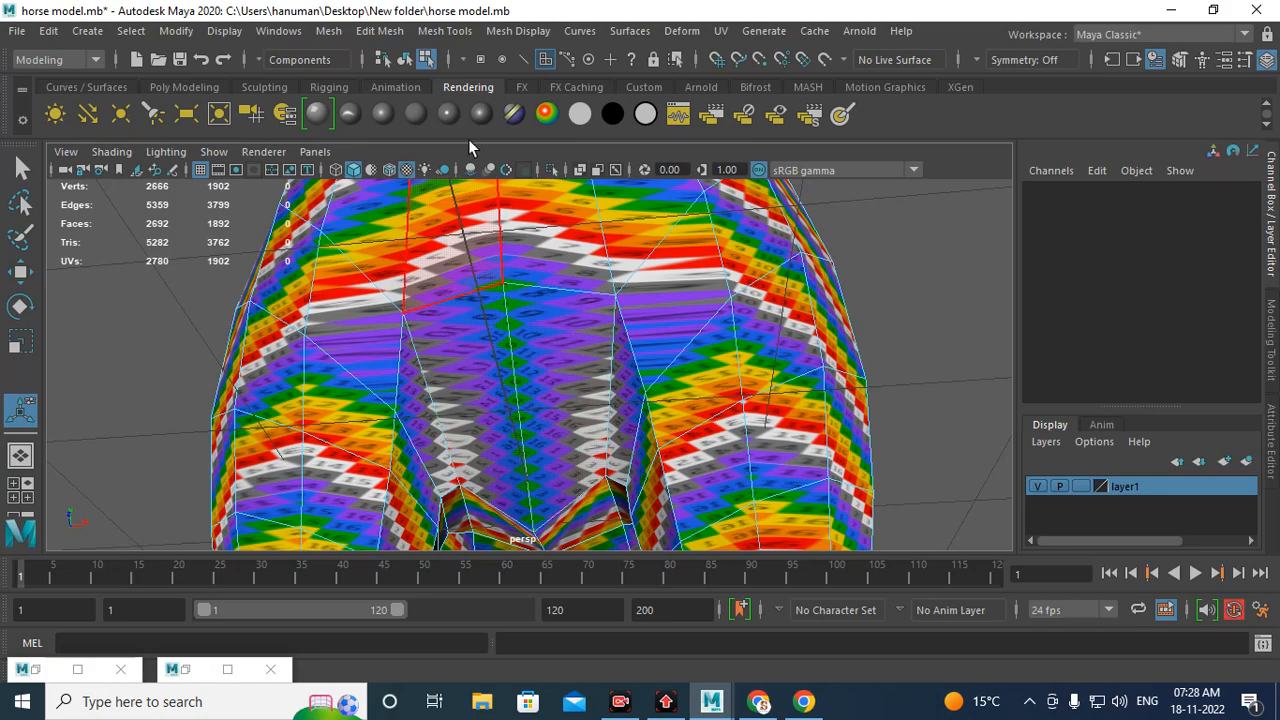
right_click_drag(494, 289, 600, 383, "alt")
middle_click_drag(600, 383, 603, 354, "alt")
right_click_drag(603, 354, 194, 270, "alt")
left_click_drag(551, 252, 573, 411, "alt")
right_click_drag(573, 411, 631, 471, "alt")
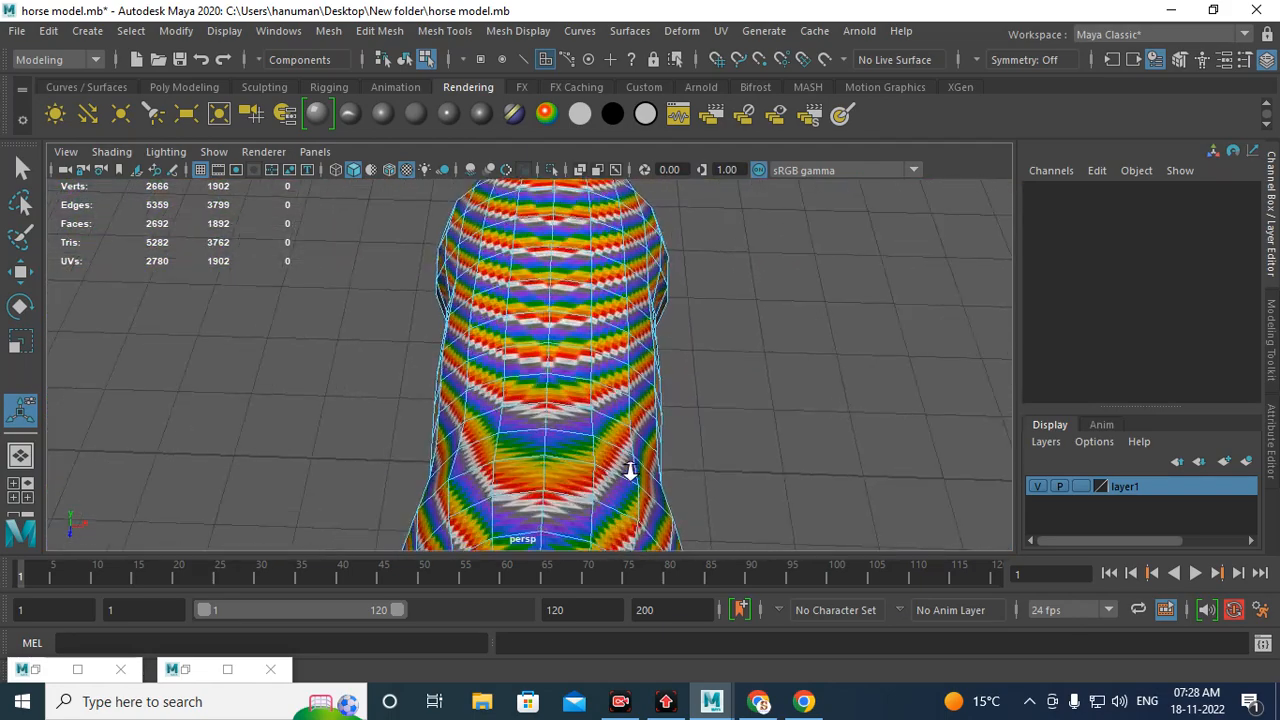
middle_click_drag(566, 425, 566, 300, "alt")
right_click_drag(566, 300, 676, 390, "alt")
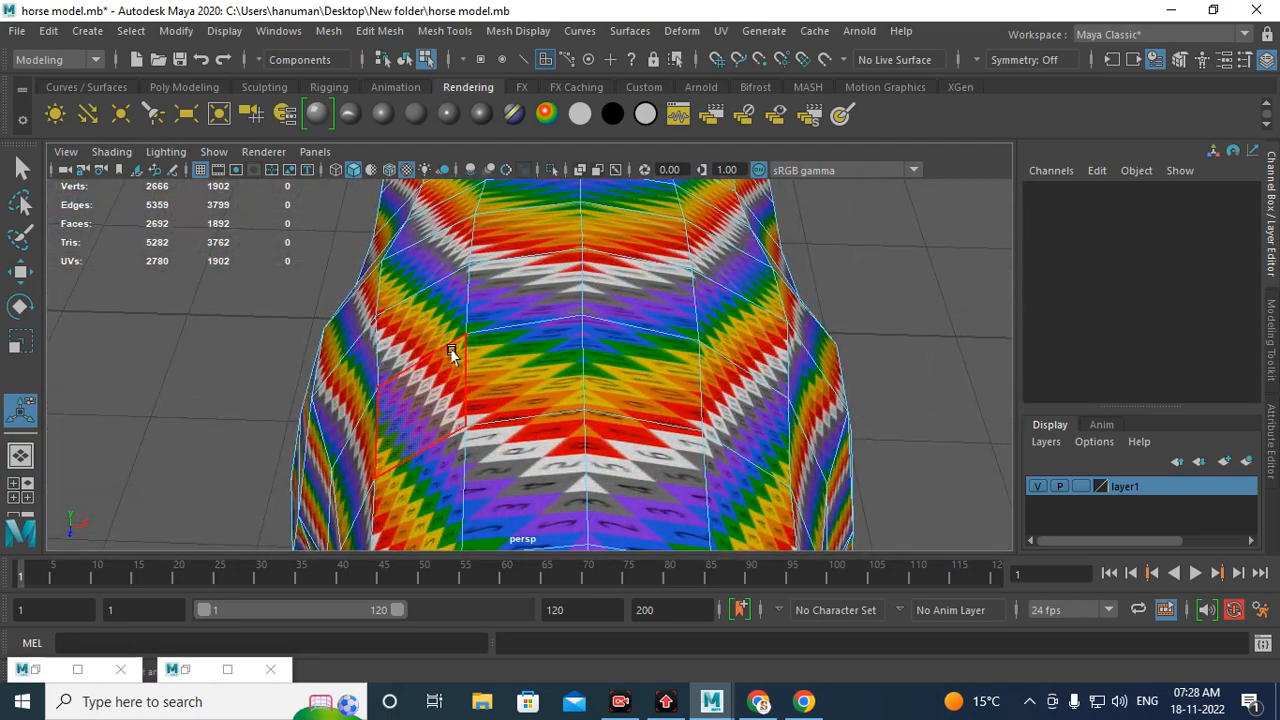
left_click_drag(610, 316, 523, 329, "alt")
right_click_drag(523, 329, 680, 418, "alt")
middle_click_drag(848, 364, 436, 280, "alt")
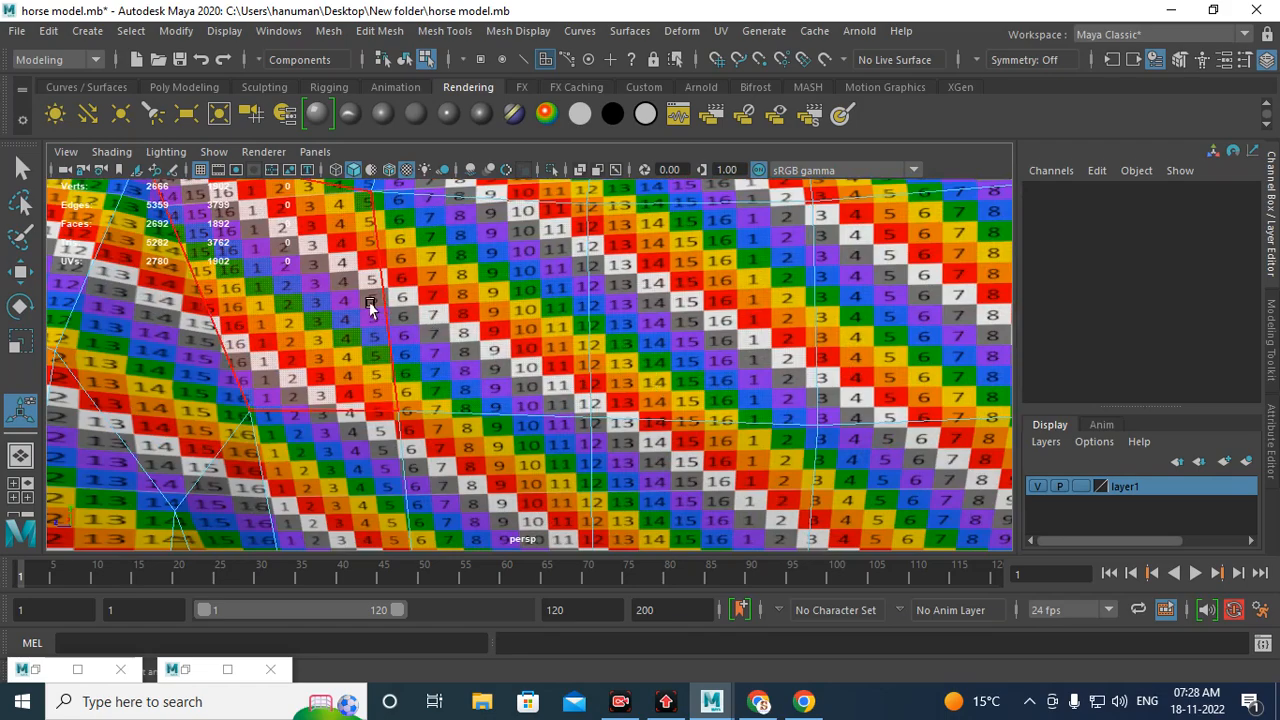
scroll(450, 395, "up", 5)
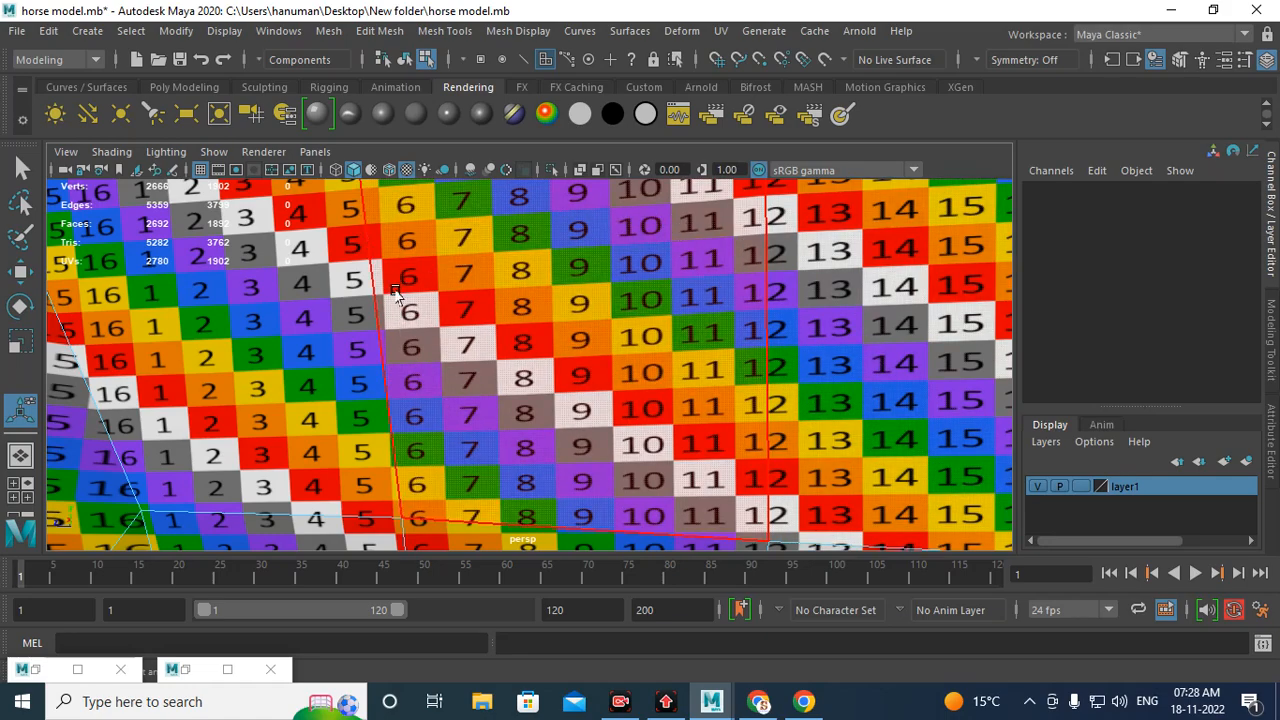
scroll(724, 424, "down", 10)
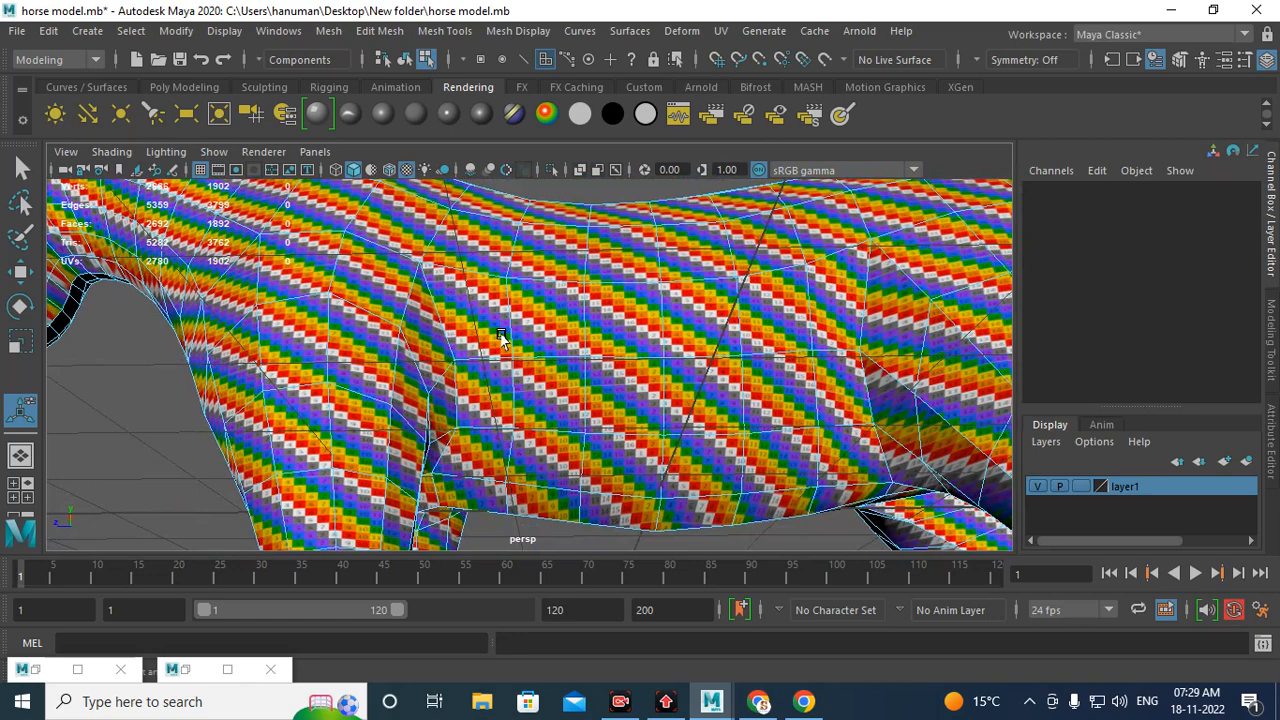
scroll(514, 343, "down", 5)
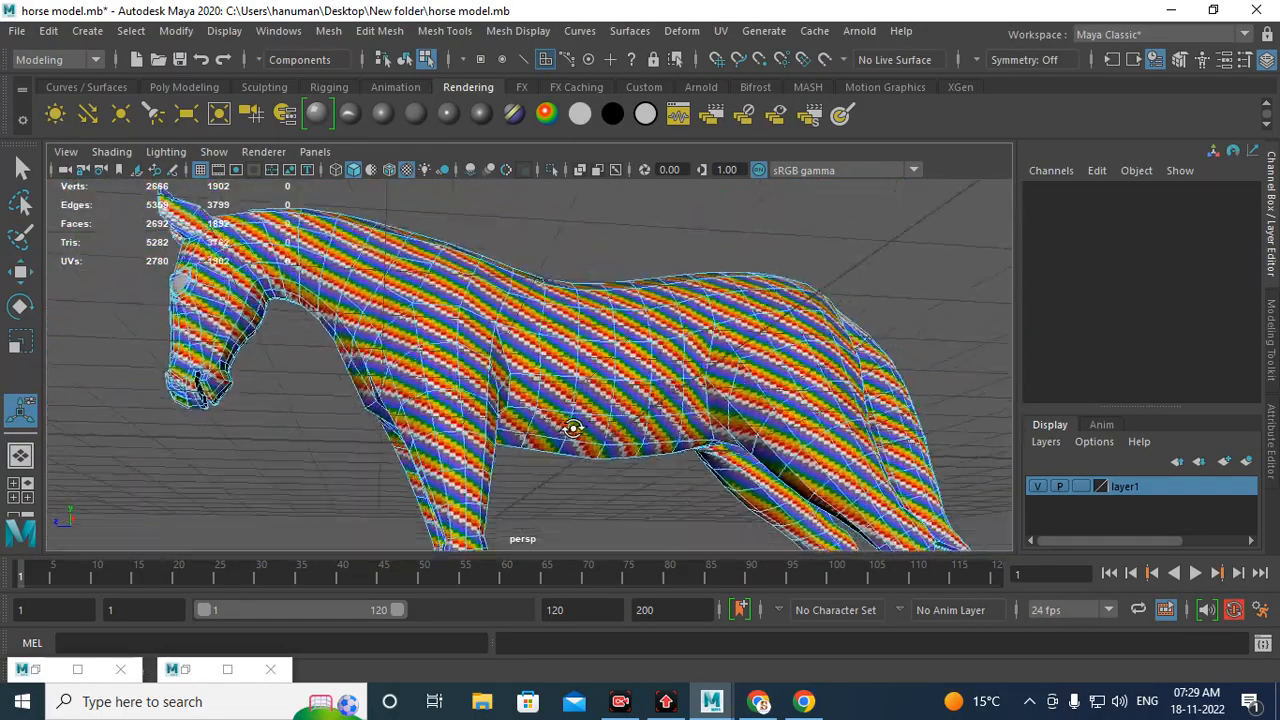
scroll(572, 428, "up", 6)
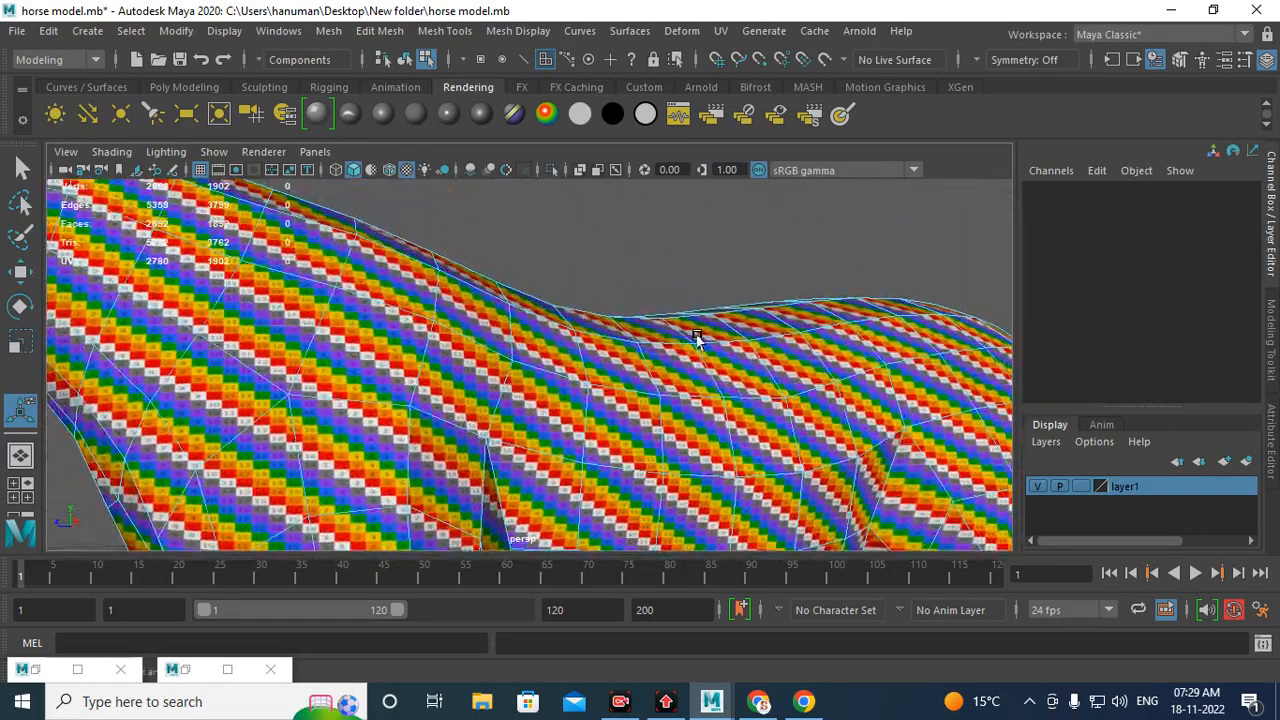
left_click_drag(697, 337, 637, 446, "alt")
middle_click_drag(668, 428, 546, 406, "alt")
left_click_drag(734, 378, 715, 314, "alt")
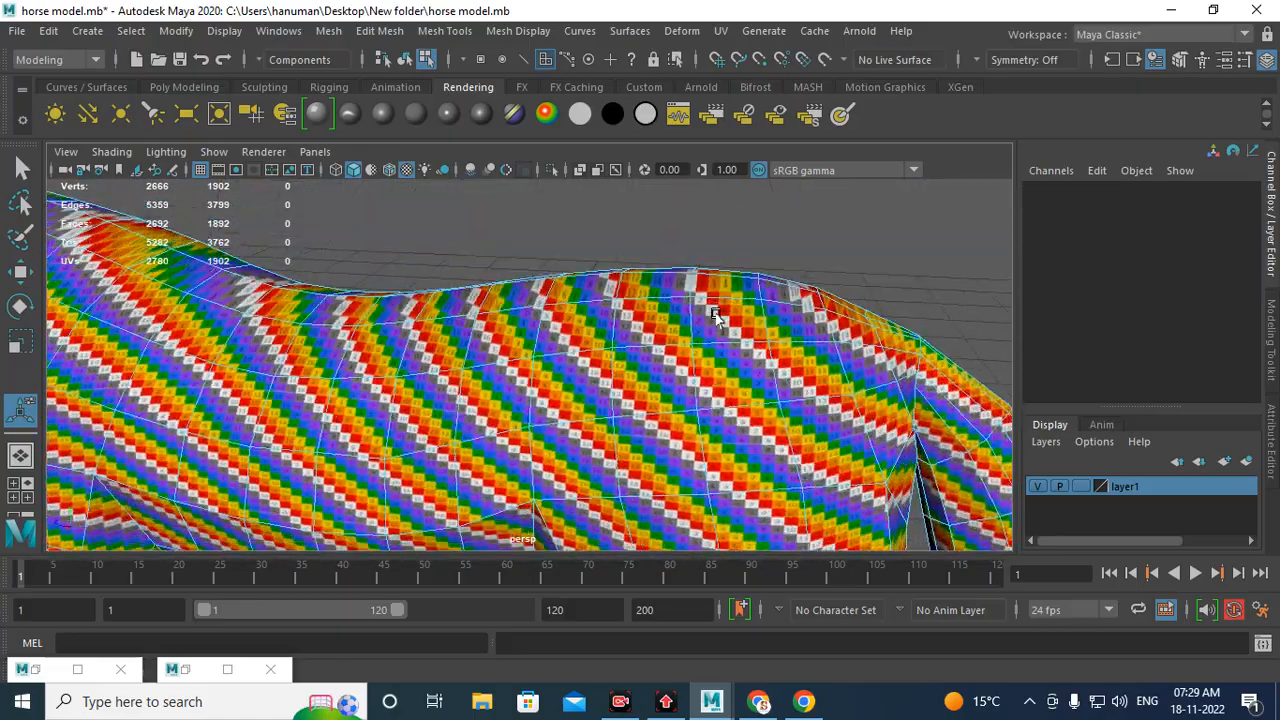
right_click_drag(764, 385, 209, 311, "alt")
middle_click_drag(480, 356, 497, 337, "alt")
right_click_drag(497, 337, 869, 456, "alt")
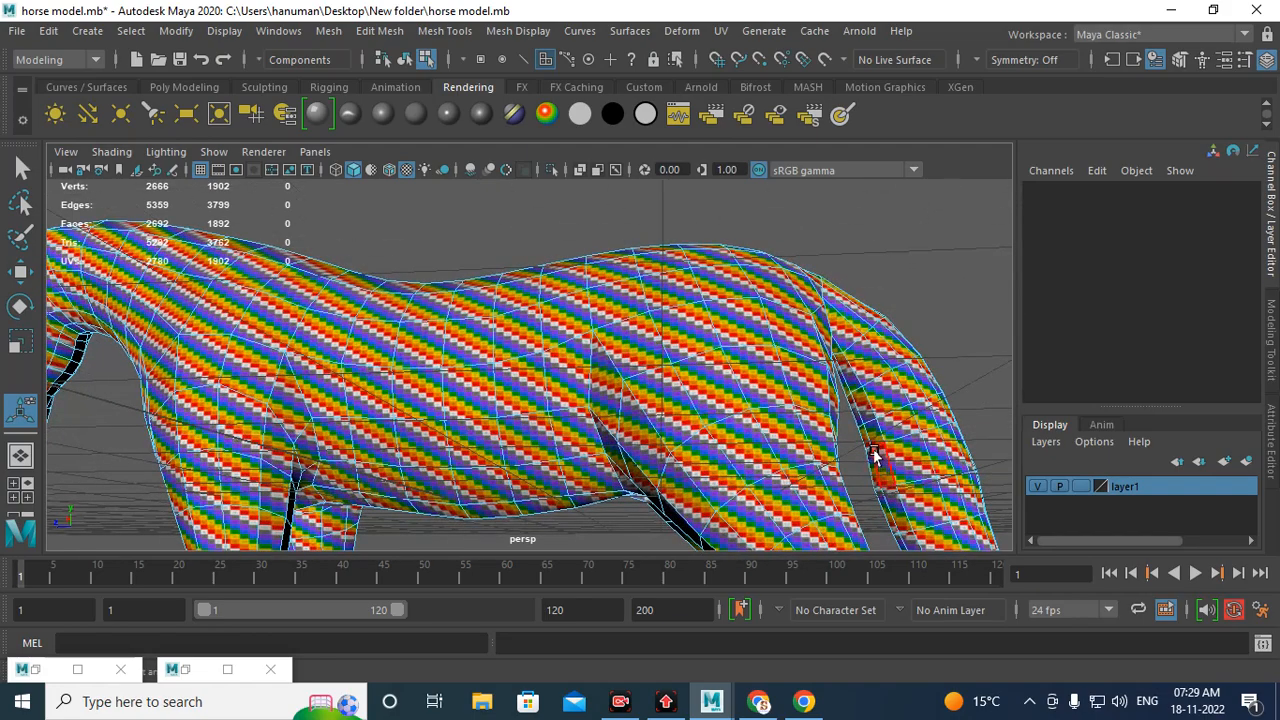
Step: Switch to object mode and apply Automatic UV mapping to the horse with Planes set to 3
right_click(739, 315)
right_click_drag(739, 305, 798, 161)
left_click_drag(713, 360, 859, 442, "alt")
right_click_drag(859, 442, 495, 384, "alt")
middle_click_drag(495, 384, 583, 380, "alt")
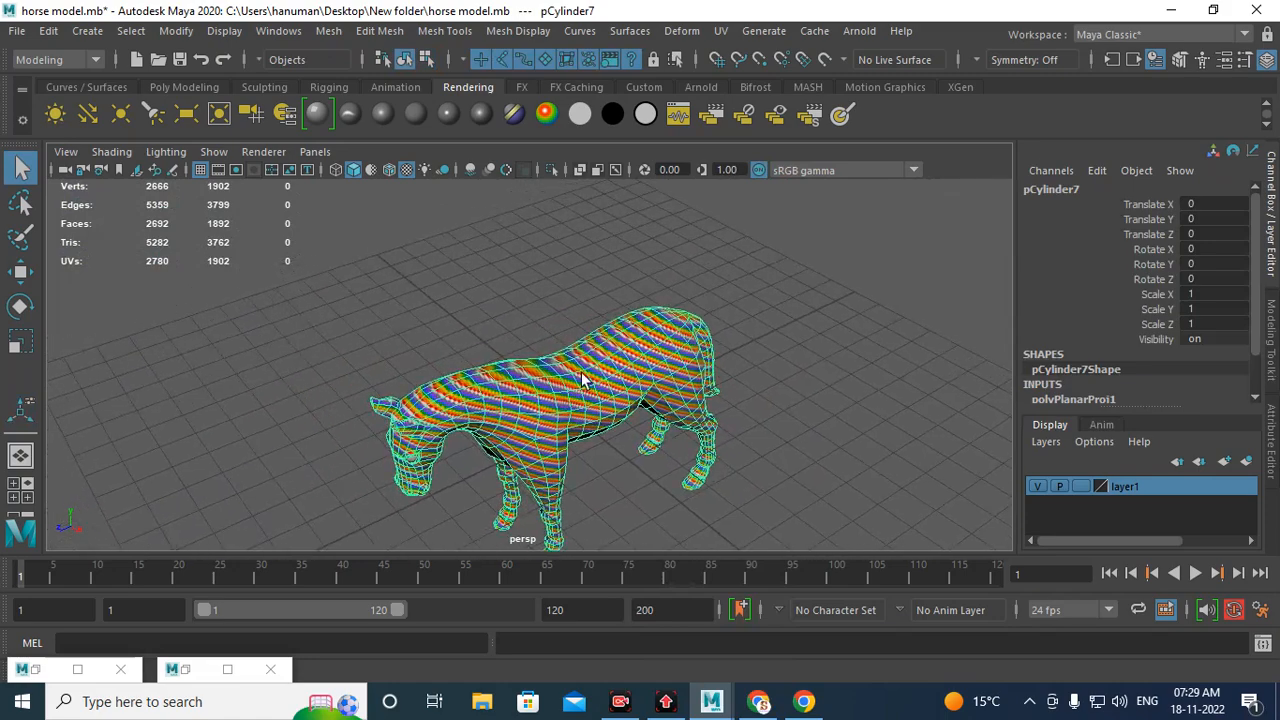
left_click_drag(572, 410, 464, 402, "alt")
left_click(185, 669)
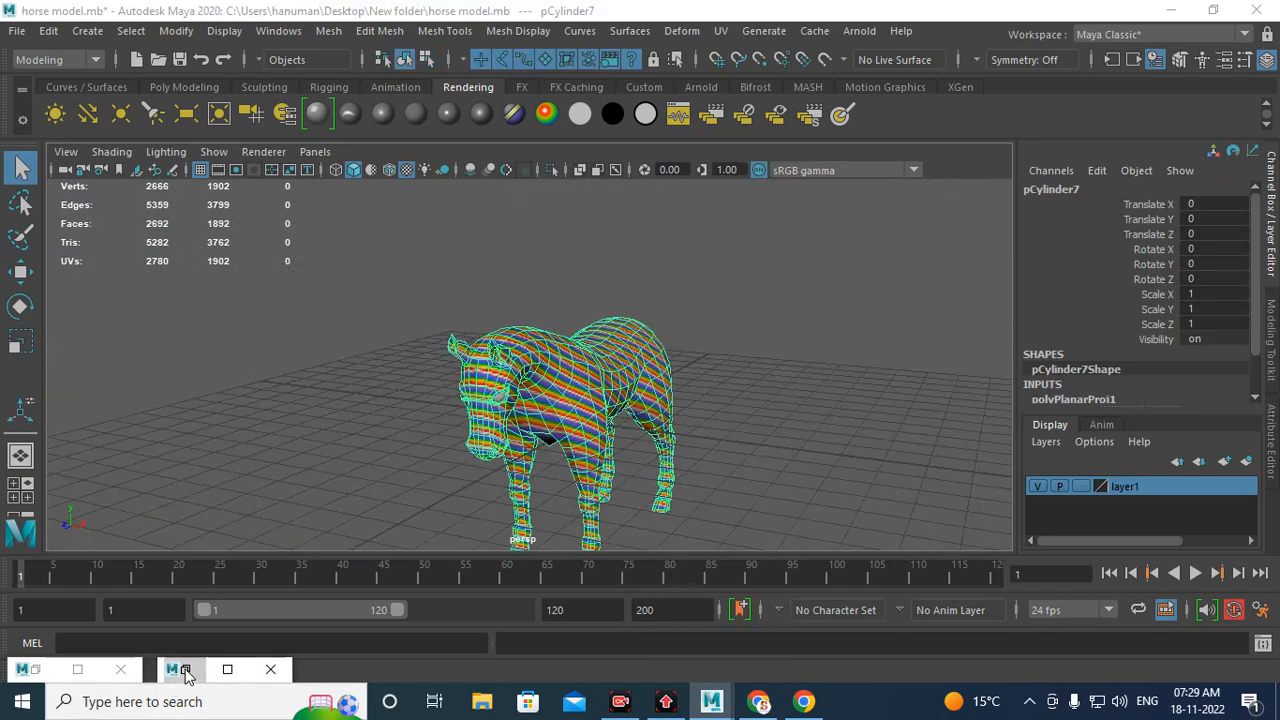
left_click_drag(903, 314, 938, 475)
left_click_drag(603, 488, 655, 209)
left_click(987, 210)
left_click_drag(870, 320, 647, 149, "alt")
left_click(720, 31)
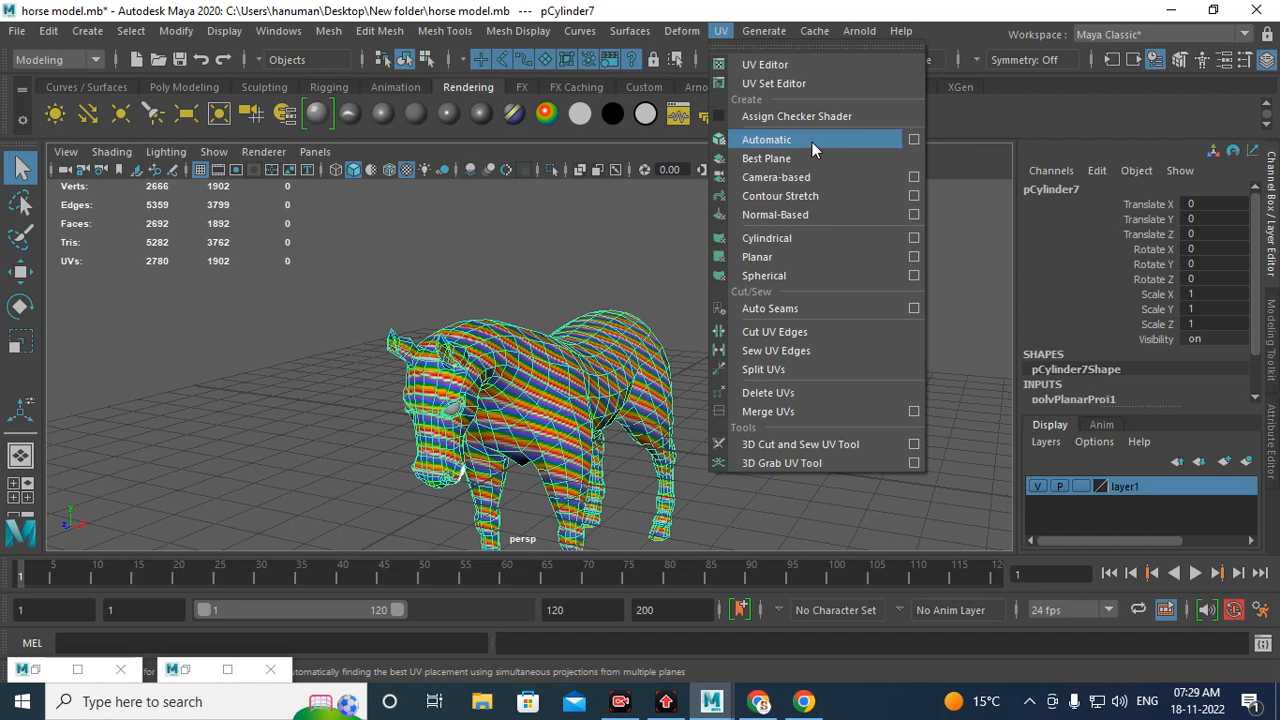
left_click(915, 140)
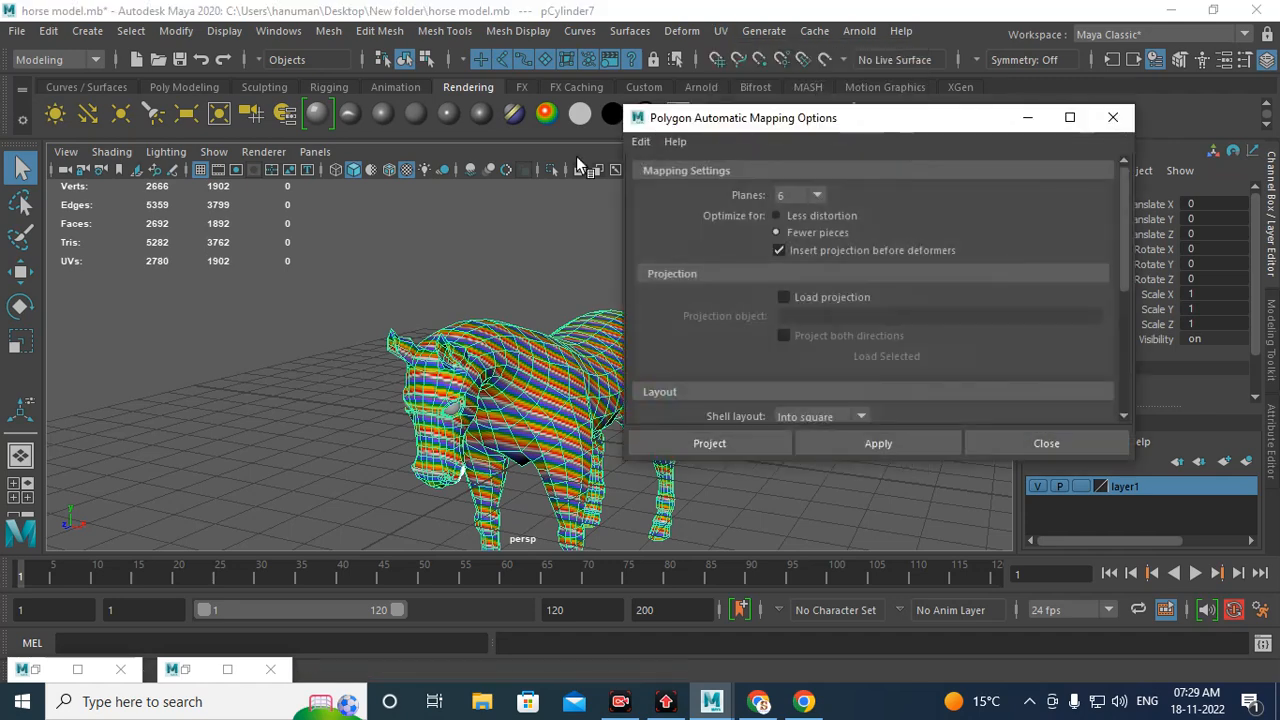
left_click(814, 195)
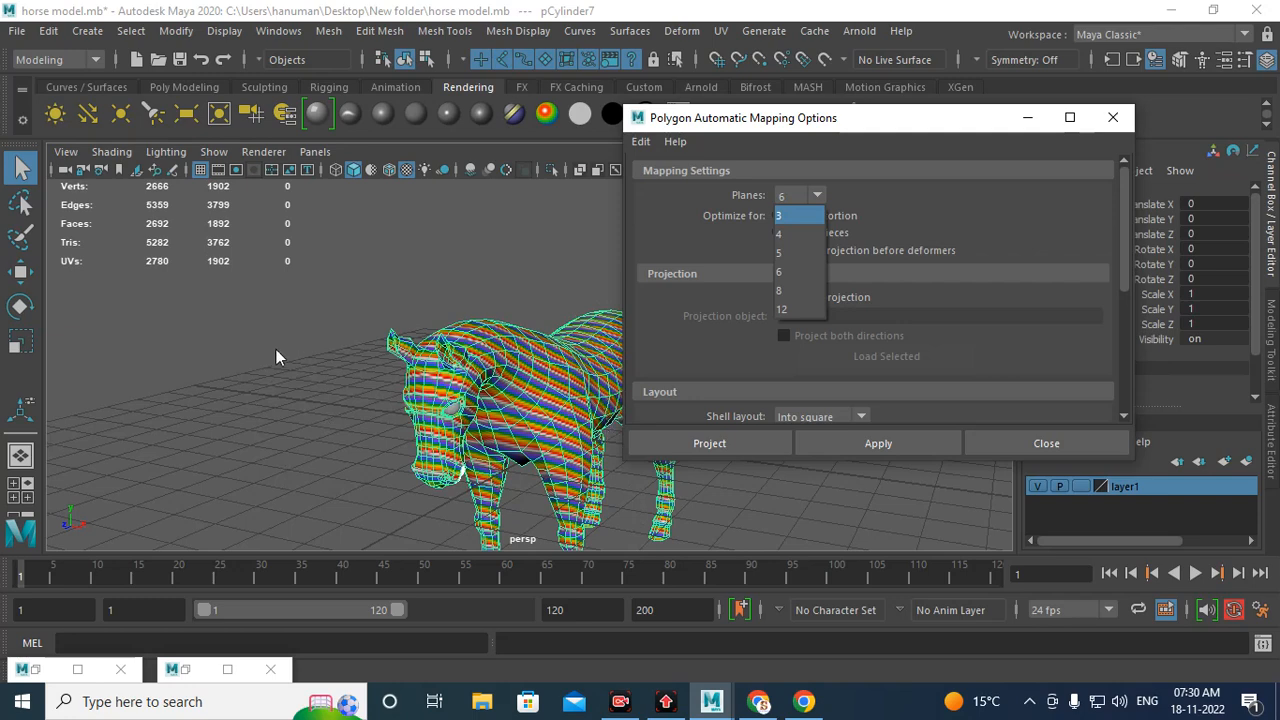
left_click(789, 217)
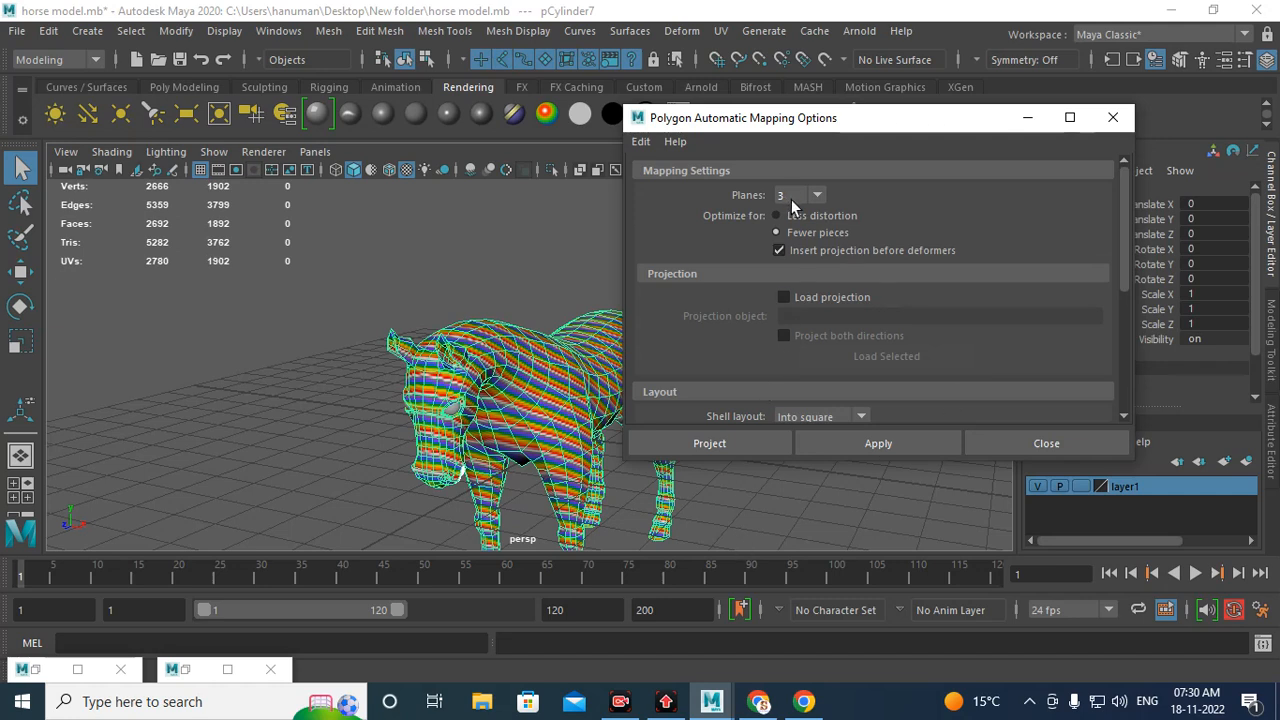
left_click(712, 443)
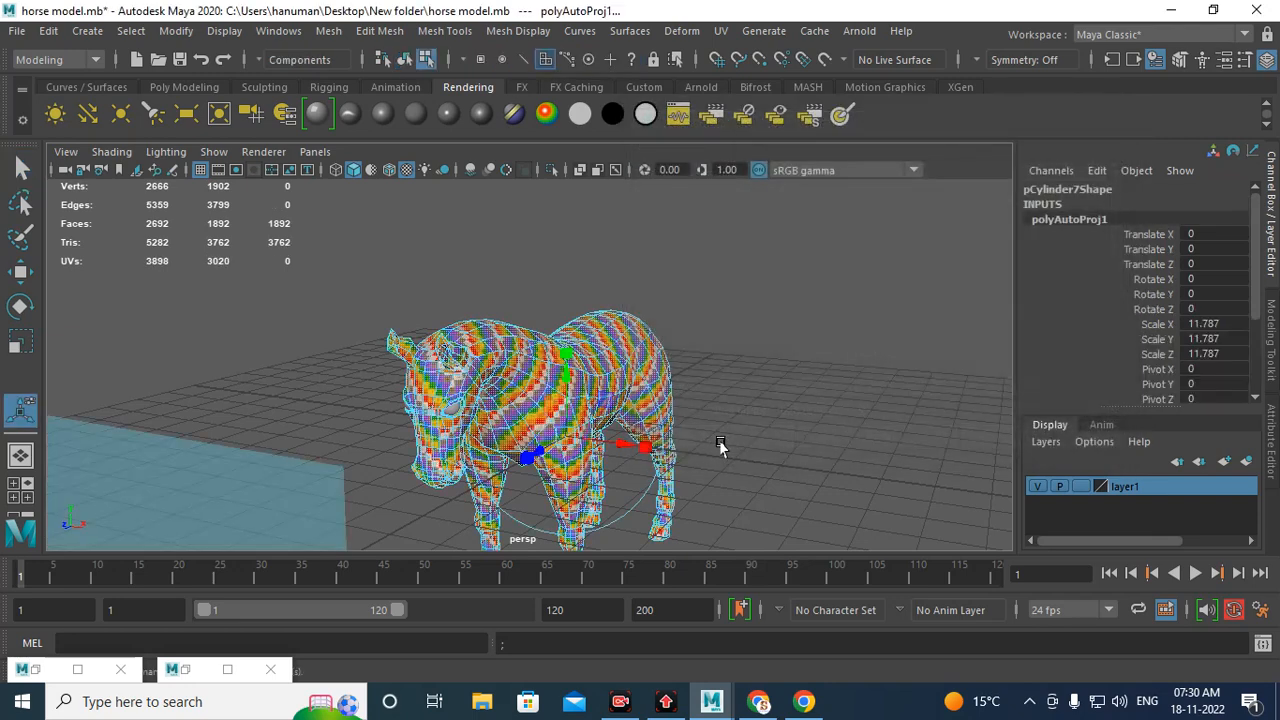
Step: Examine the automatic projection planes around the horse and the resulting UV shells in a maximized UV Editor
right_click_drag(826, 386, 466, 386, "alt")
left_click_drag(530, 400, 400, 446, "alt")
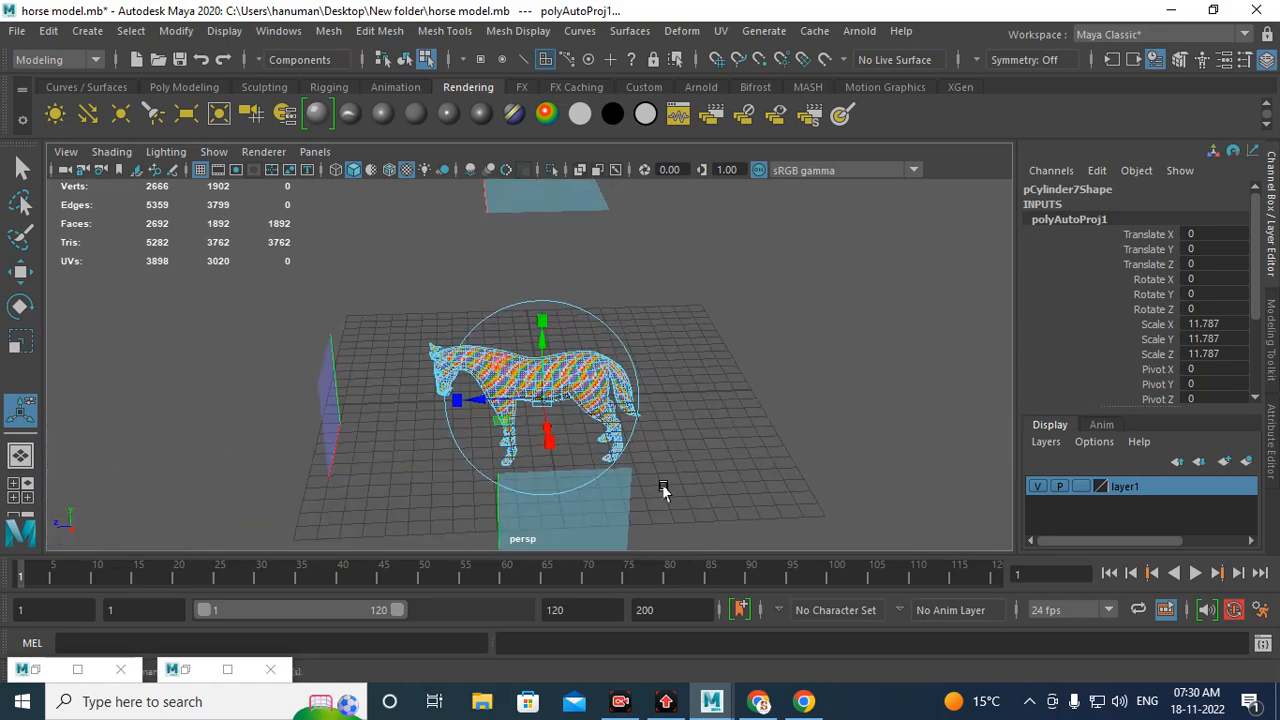
left_click_drag(663, 490, 646, 451, "alt")
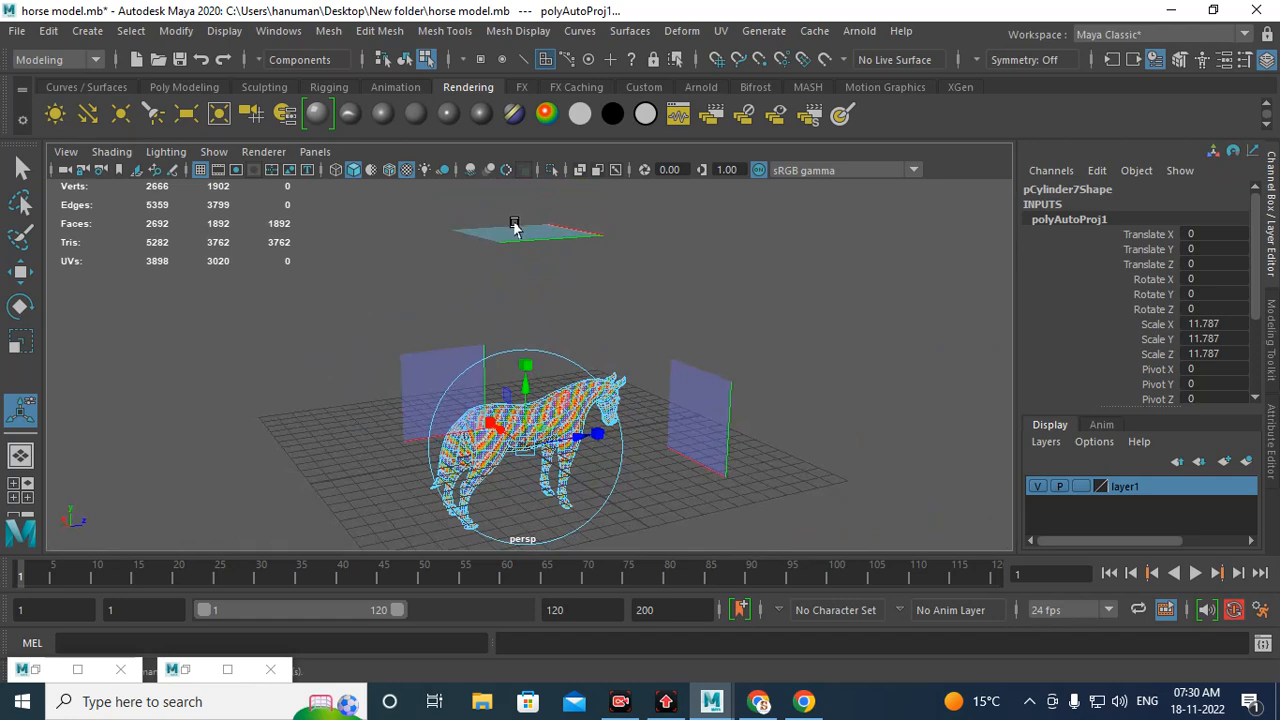
left_click_drag(507, 249, 432, 369, "alt")
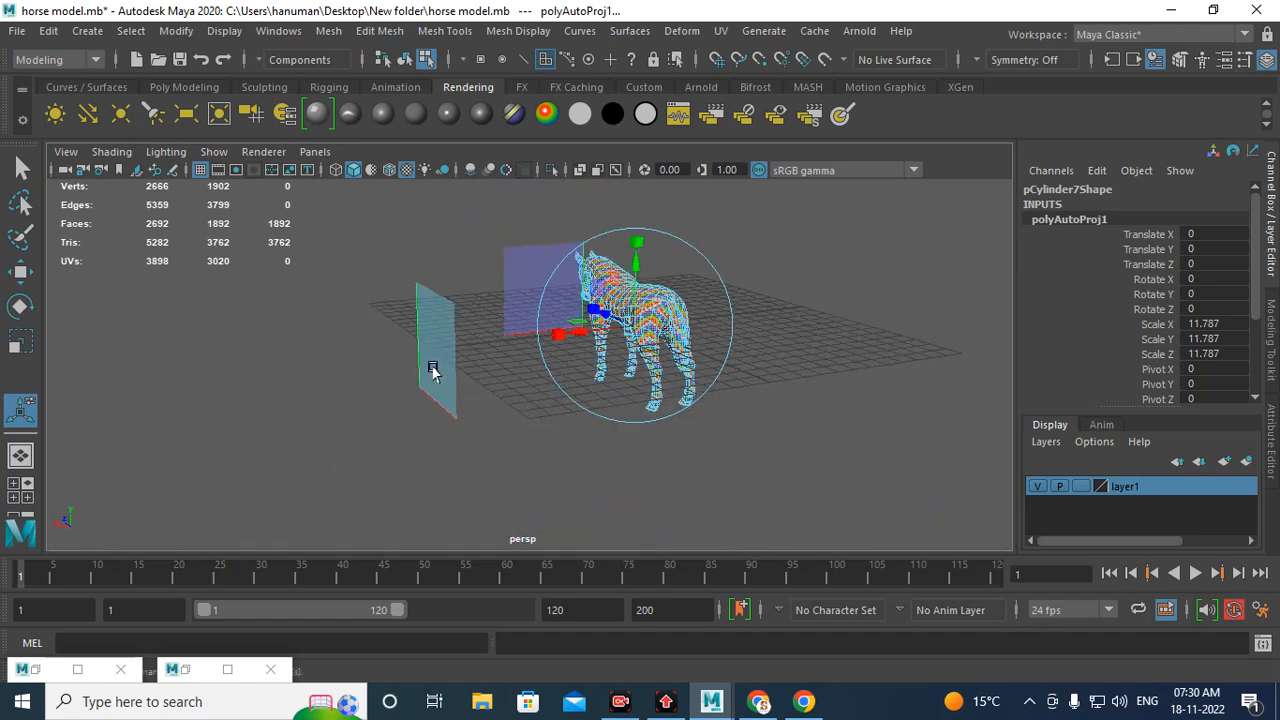
left_click(192, 670)
middle_click_drag(562, 474, 597, 486, "alt")
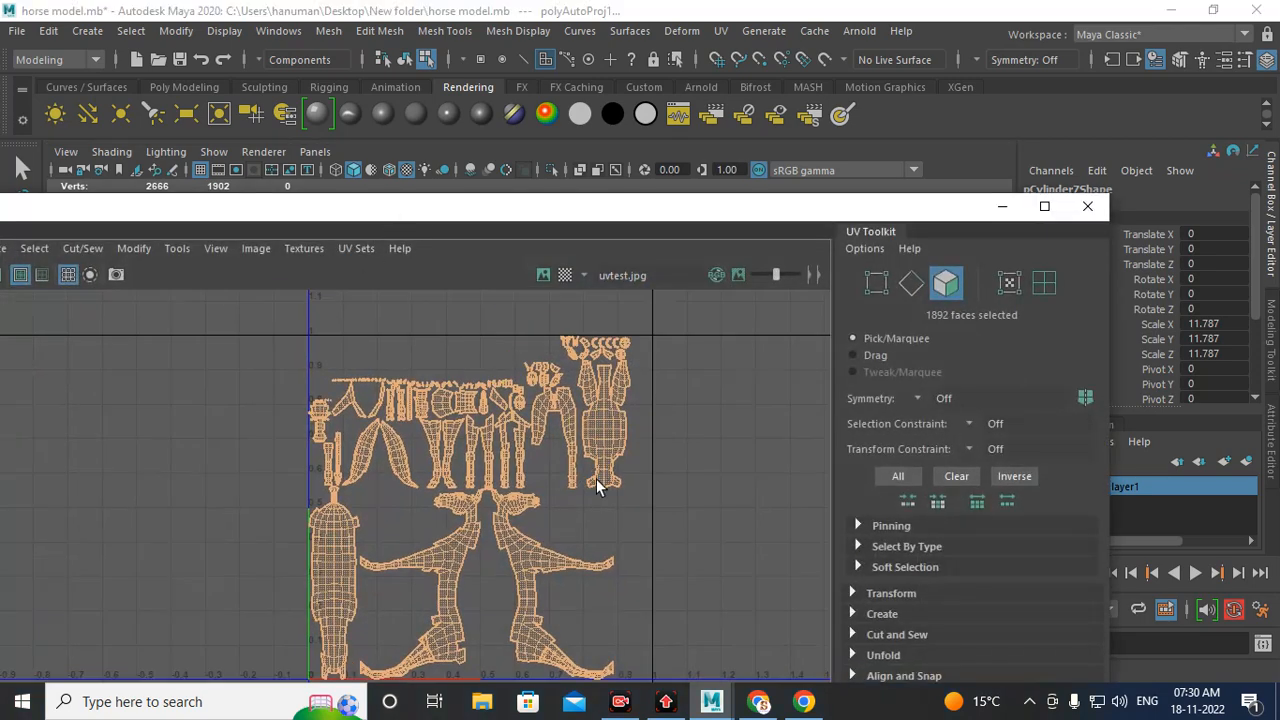
left_click(1044, 206)
middle_click_drag(801, 256, 760, 396, "alt")
right_click_drag(764, 398, 861, 444, "alt")
middle_click_drag(816, 426, 813, 432, "alt")
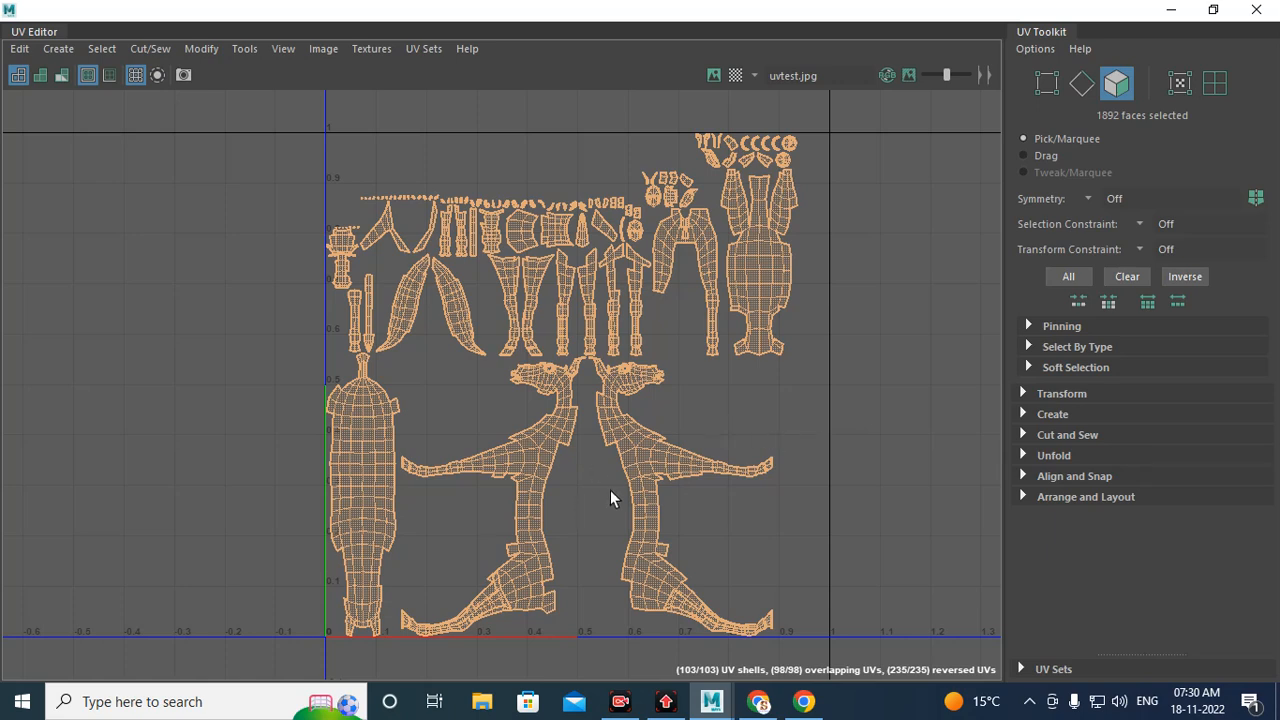
right_click_drag(543, 400, 699, 530, "alt")
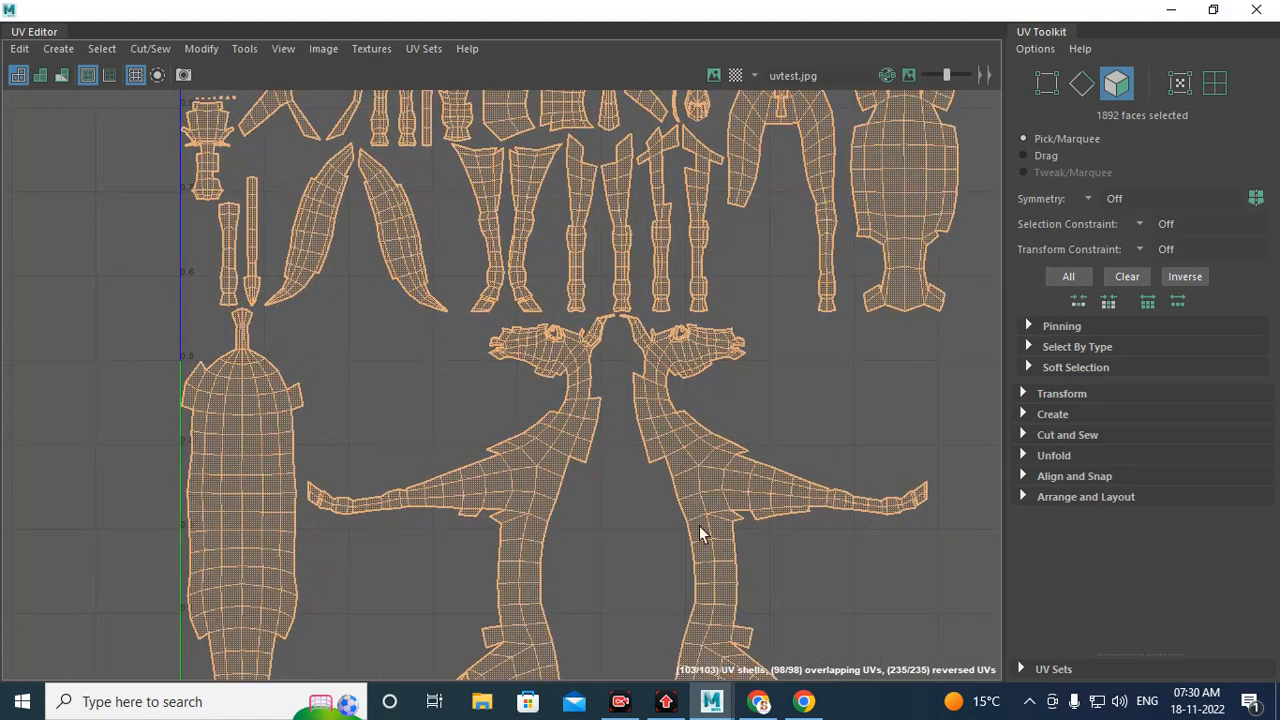
middle_click_drag(699, 530, 681, 347, "alt")
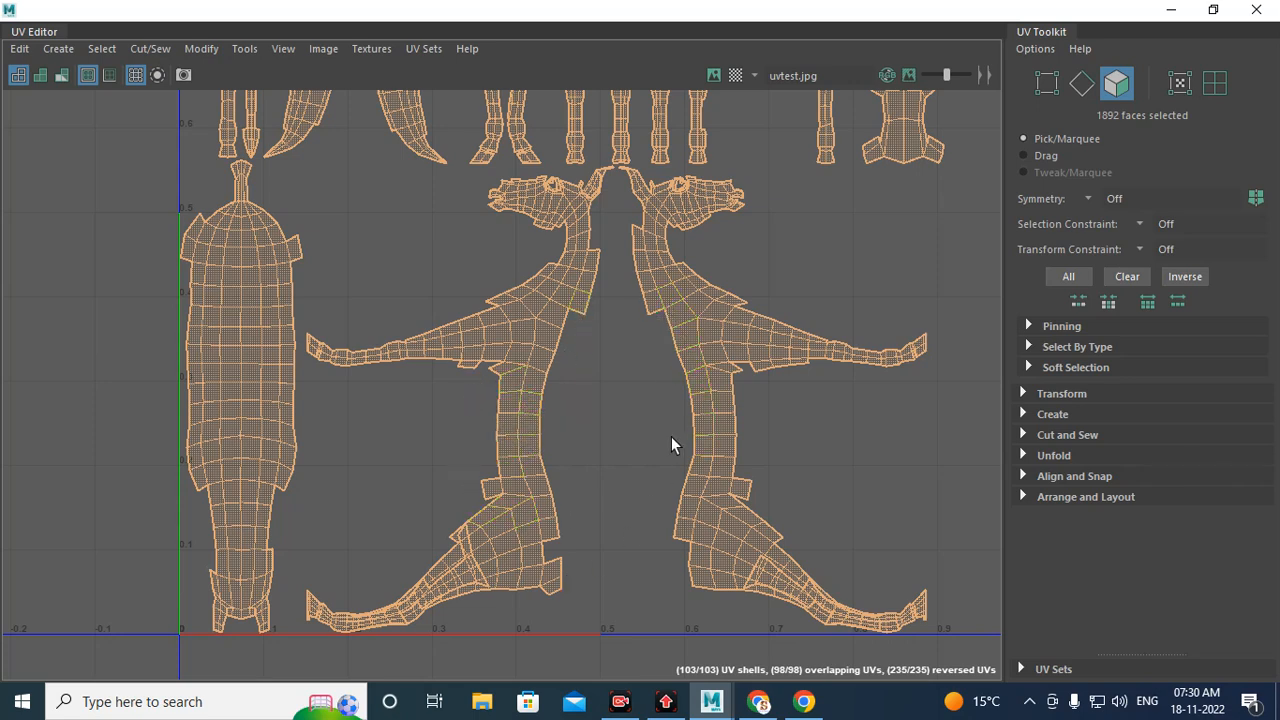
middle_click_drag(588, 335, 566, 390, "alt")
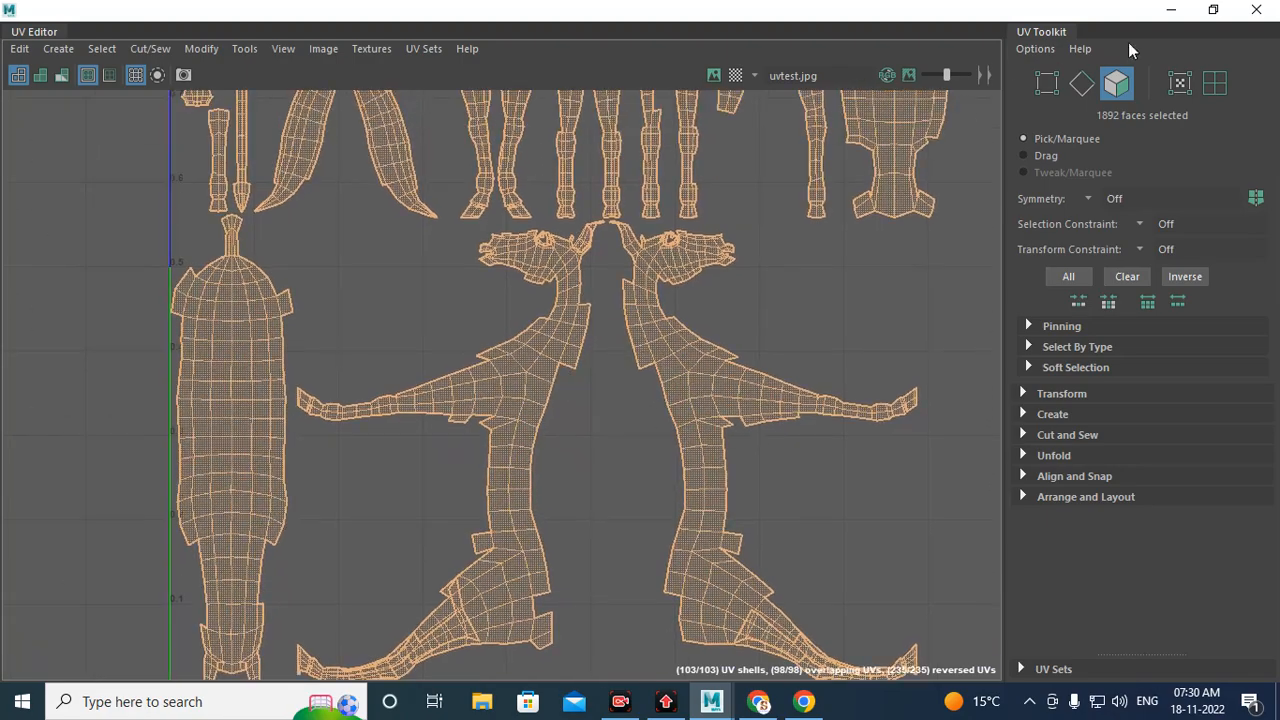
Step: Inspect the automatically mapped checker texture on the horse's body and legs for stretching
left_click(1171, 9)
left_click_drag(640, 302, 694, 343, "alt")
right_click_drag(694, 343, 897, 566, "alt")
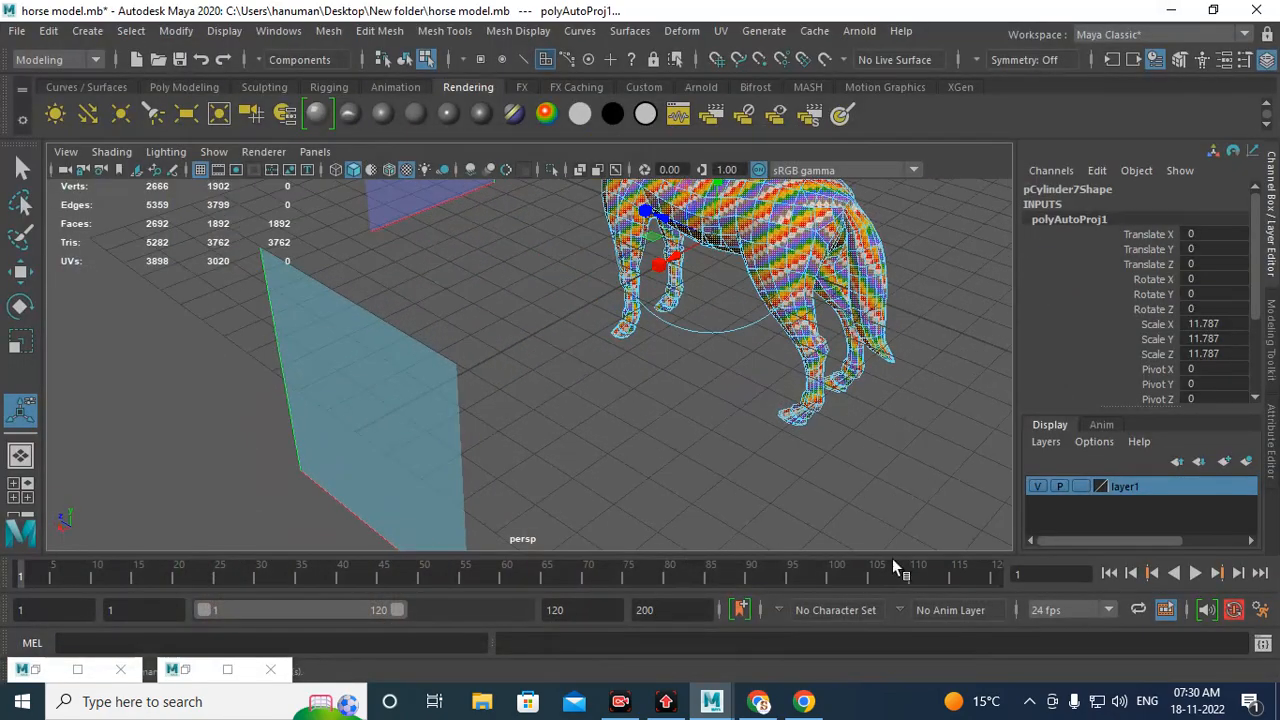
middle_click_drag(712, 326, 668, 464, "alt")
right_click_drag(642, 316, 846, 349, "alt")
left_click_drag(846, 349, 768, 381, "alt")
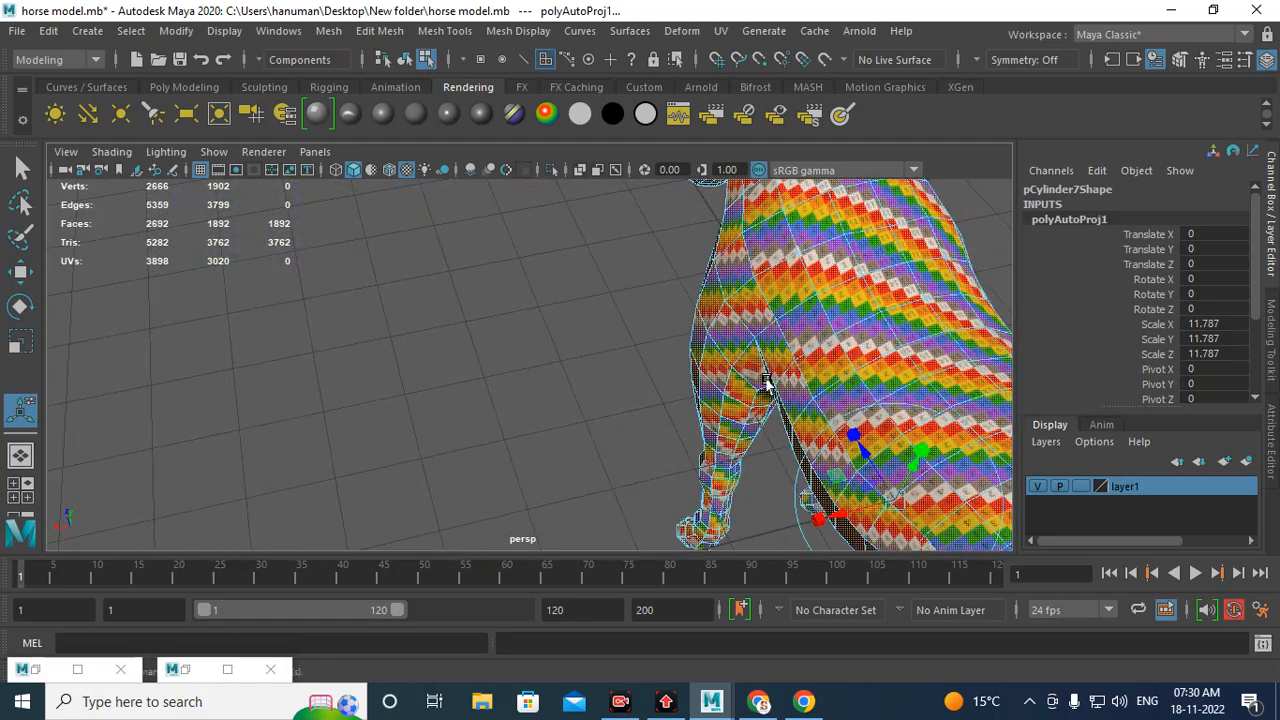
middle_click_drag(768, 381, 573, 373, "alt")
left_click_drag(573, 373, 657, 400, "alt")
right_click_drag(657, 400, 771, 451, "alt")
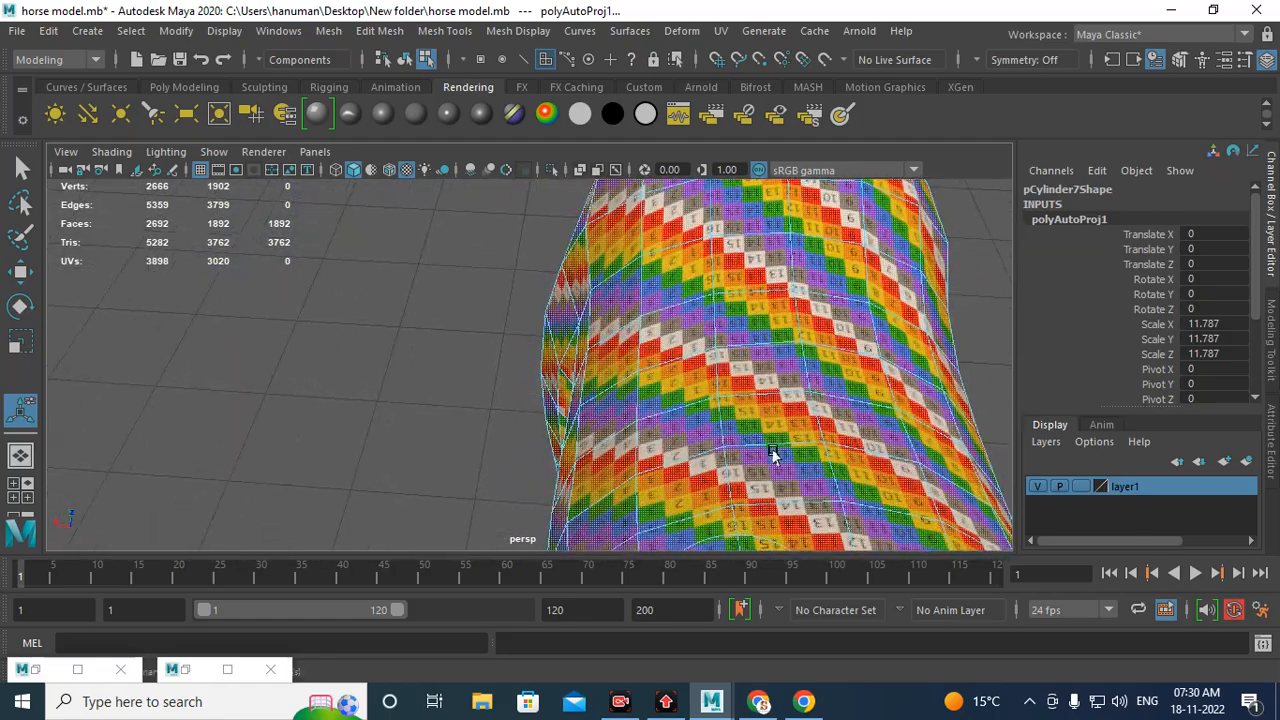
middle_click_drag(620, 360, 536, 338, "alt")
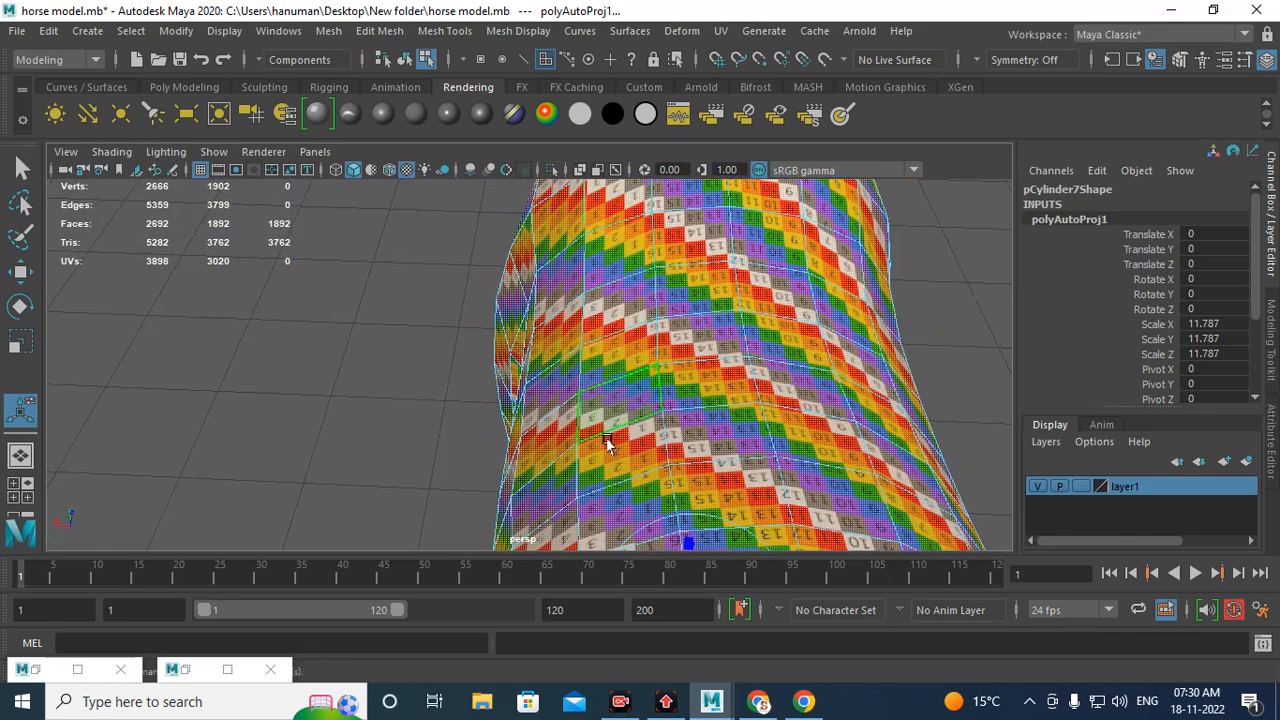
Step: Examine the automatic projection's UV shells in the UV Editor, zooming into the body, leg and head shells
left_click_drag(760, 374, 644, 387, "alt")
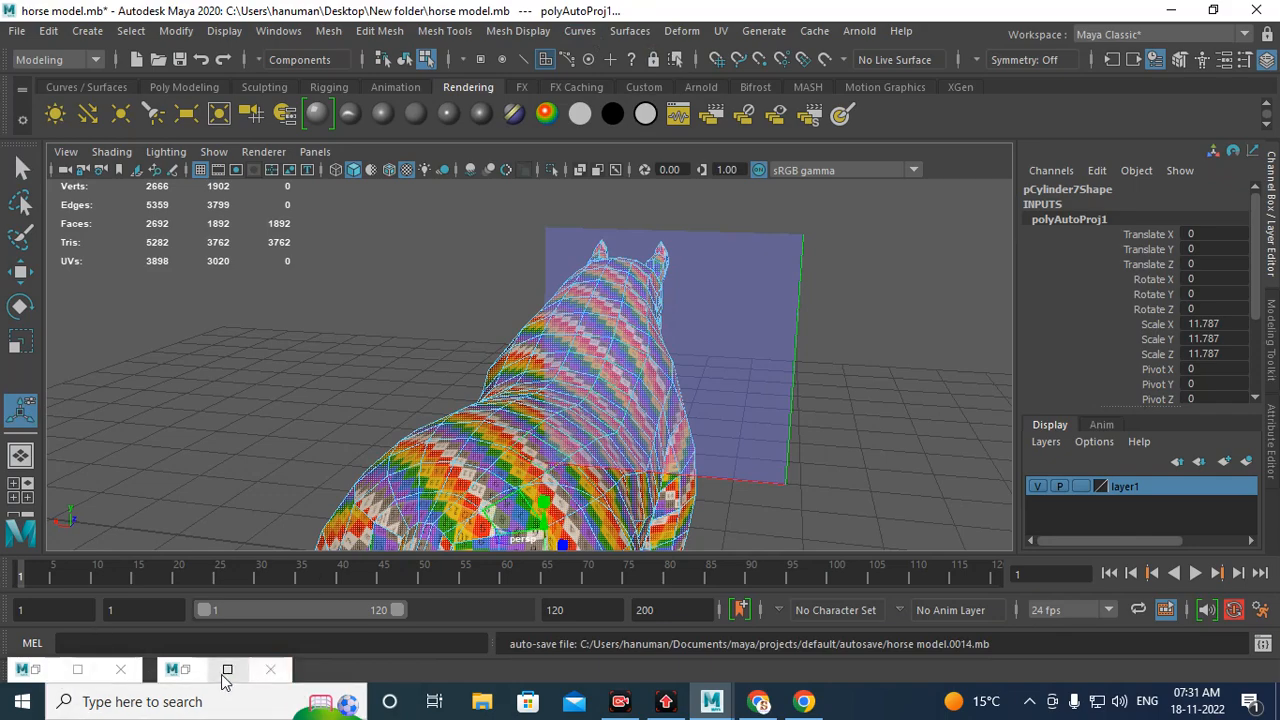
left_click(191, 677)
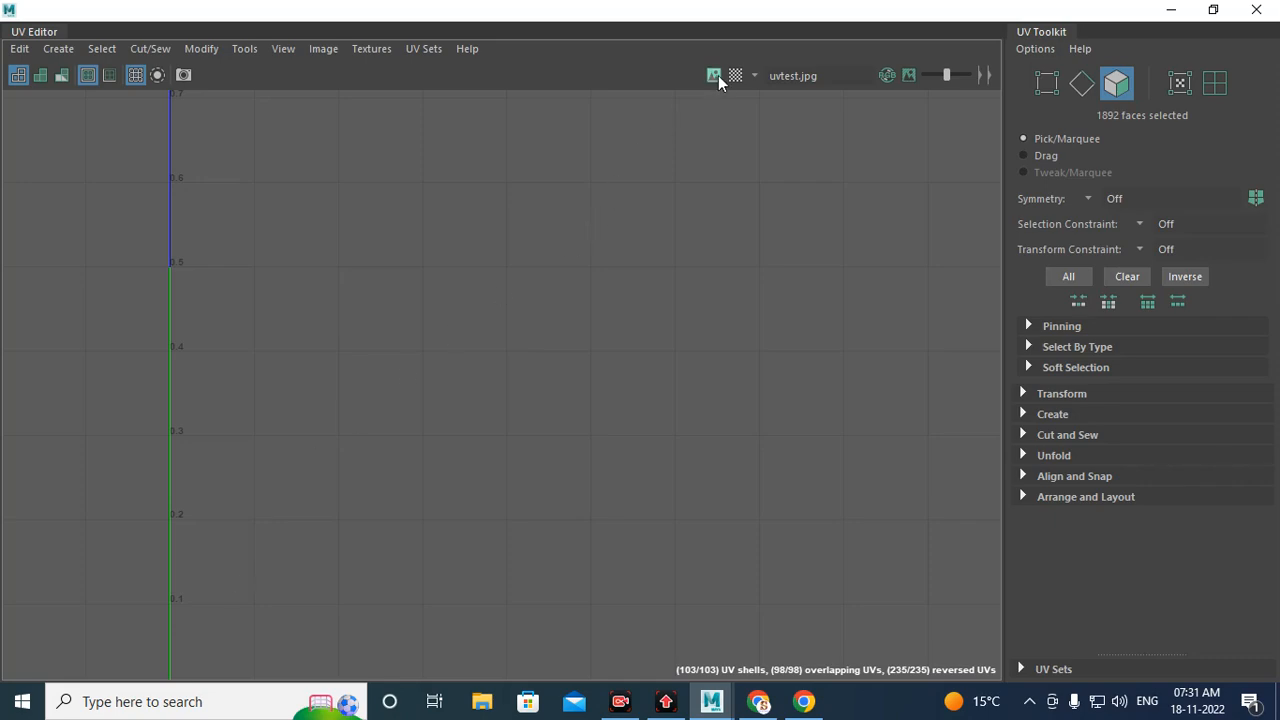
left_click(714, 76)
left_click(715, 76)
right_click_drag(700, 415, 418, 382, "alt")
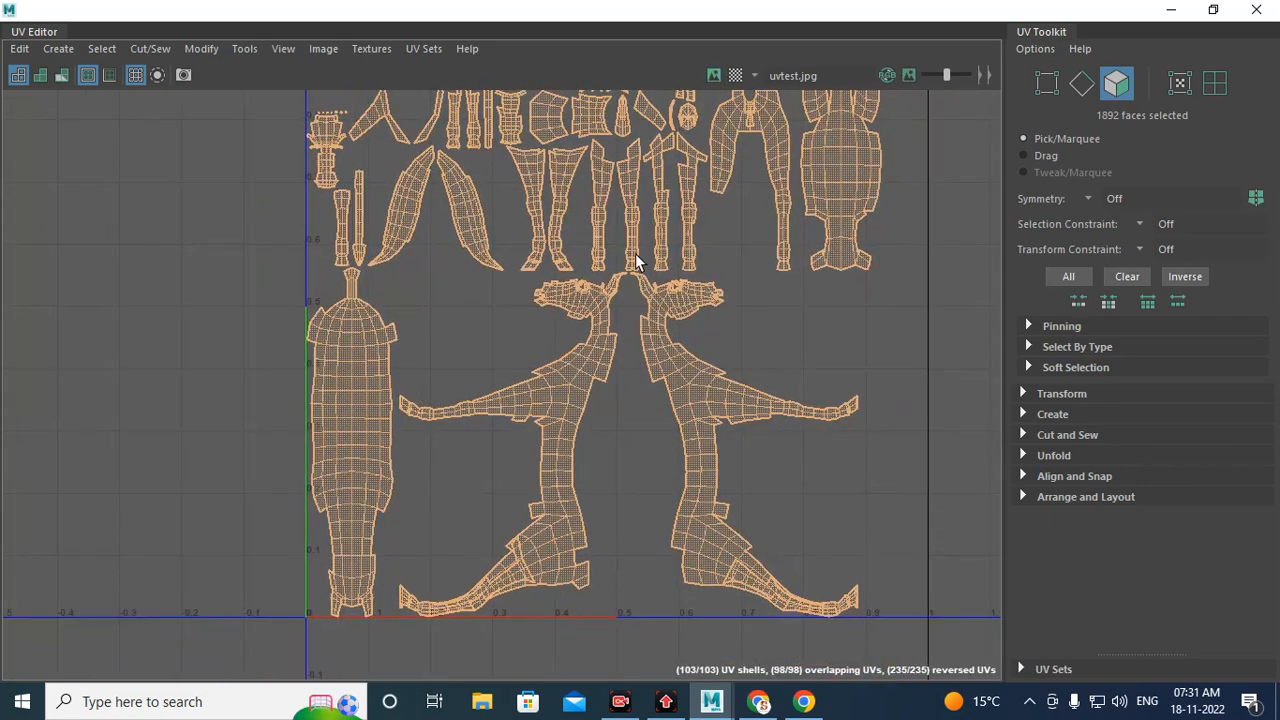
middle_click_drag(566, 128, 543, 394, "alt")
right_click_drag(535, 385, 771, 578, "alt")
middle_click_drag(490, 426, 476, 338, "alt")
right_click_drag(476, 338, 526, 422, "alt")
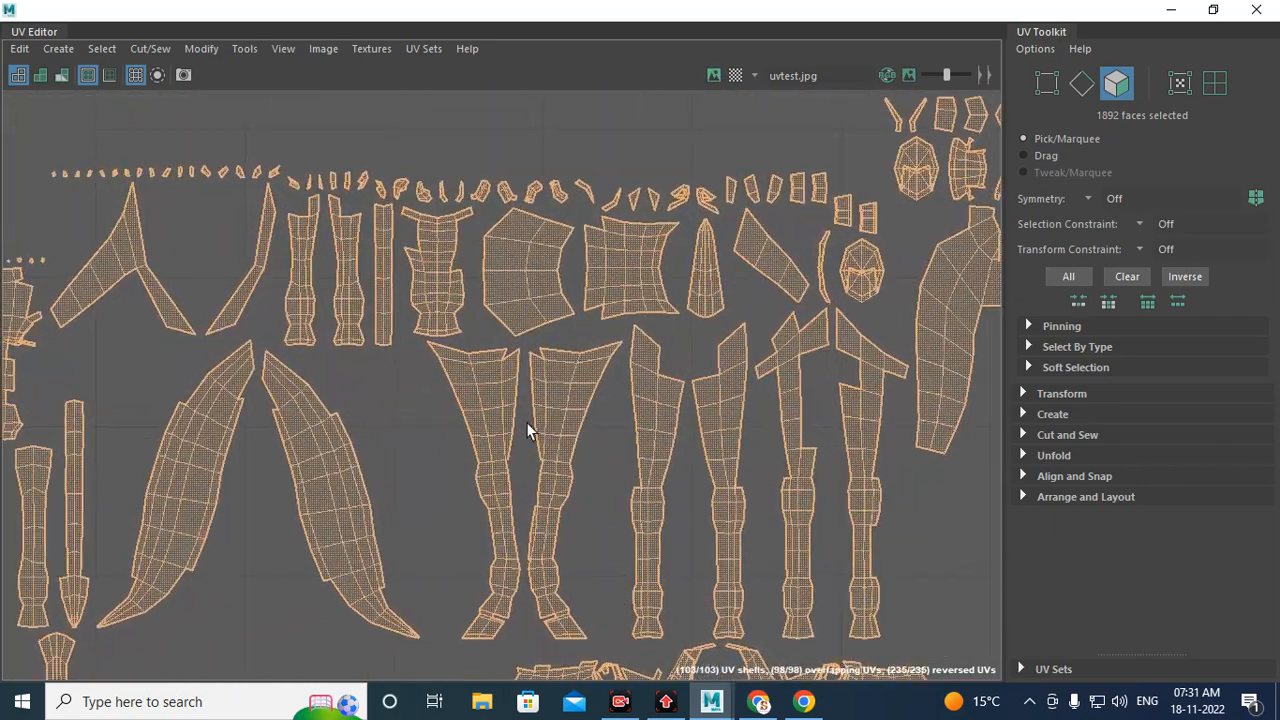
middle_click_drag(483, 364, 521, 394, "alt")
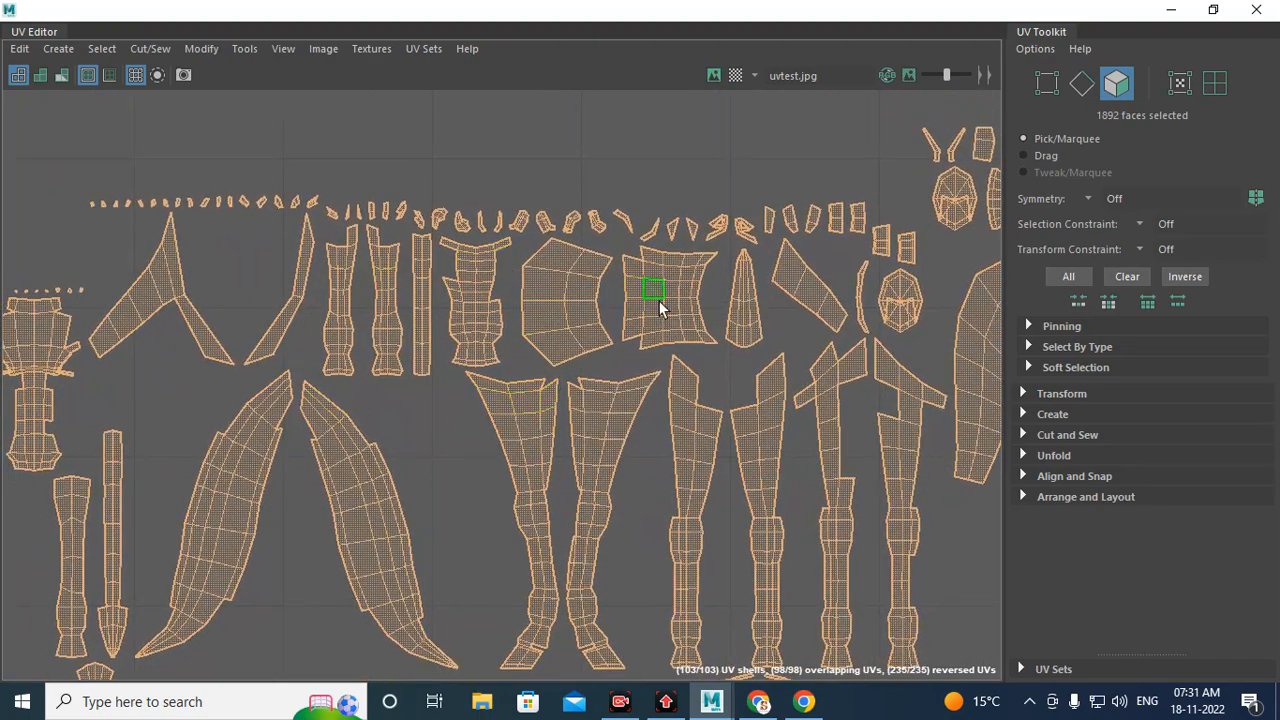
middle_click_drag(720, 500, 666, 294, "alt")
middle_click_drag(689, 223, 688, 418, "alt")
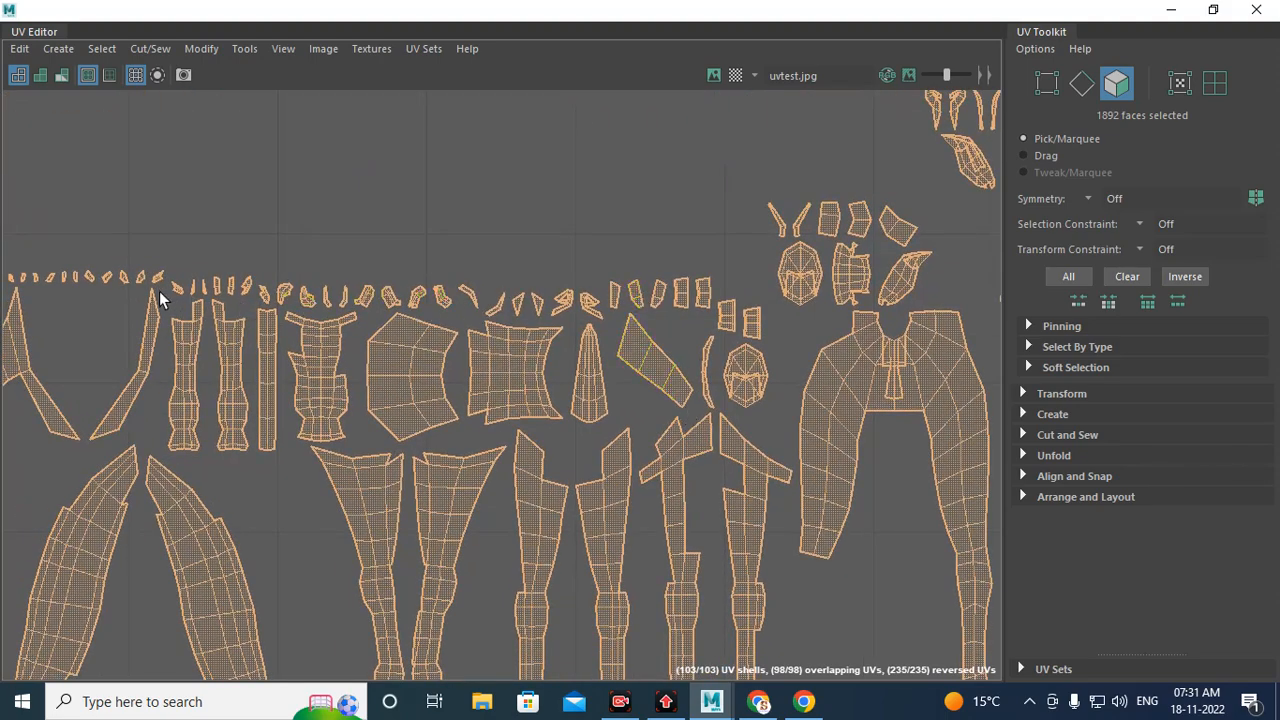
middle_click_drag(180, 345, 533, 350, "alt")
right_click_drag(790, 395, 560, 385, "alt")
middle_click_drag(763, 441, 602, 364, "alt")
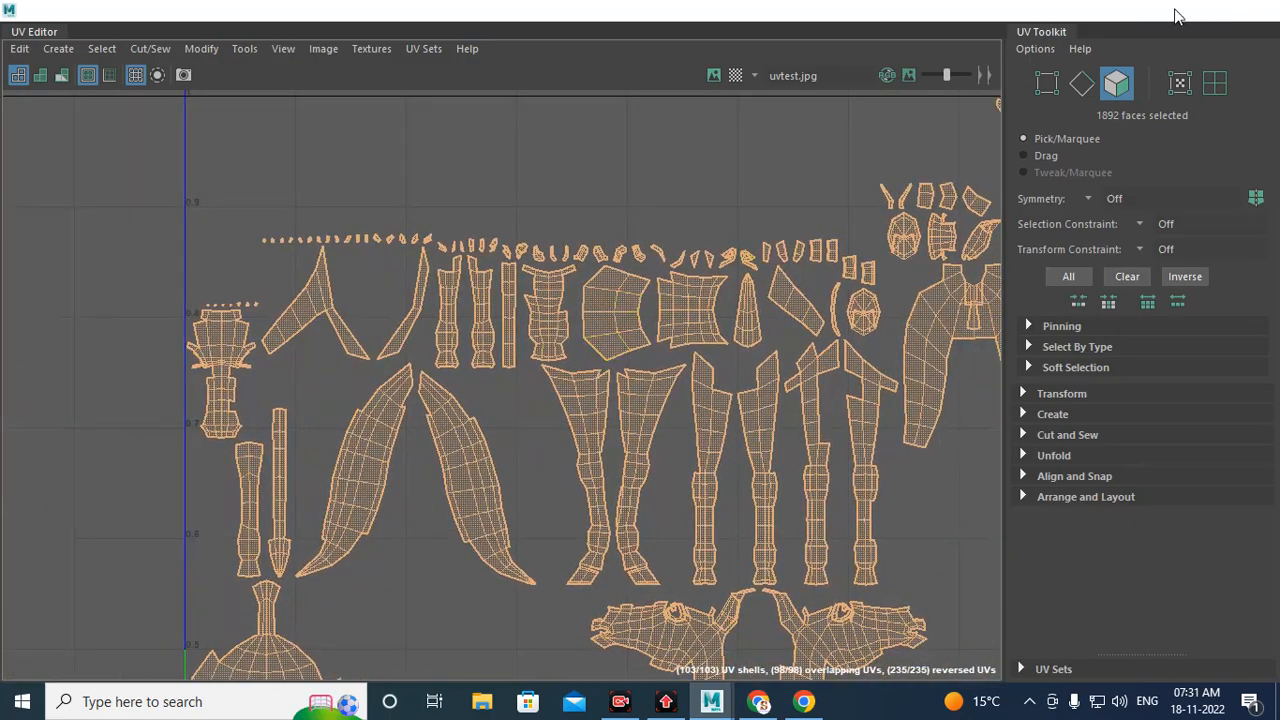
Step: Inspect the checker texture on the horse's neck, back and belly for stretching
left_click(1171, 10)
left_click_drag(623, 300, 706, 365, "alt")
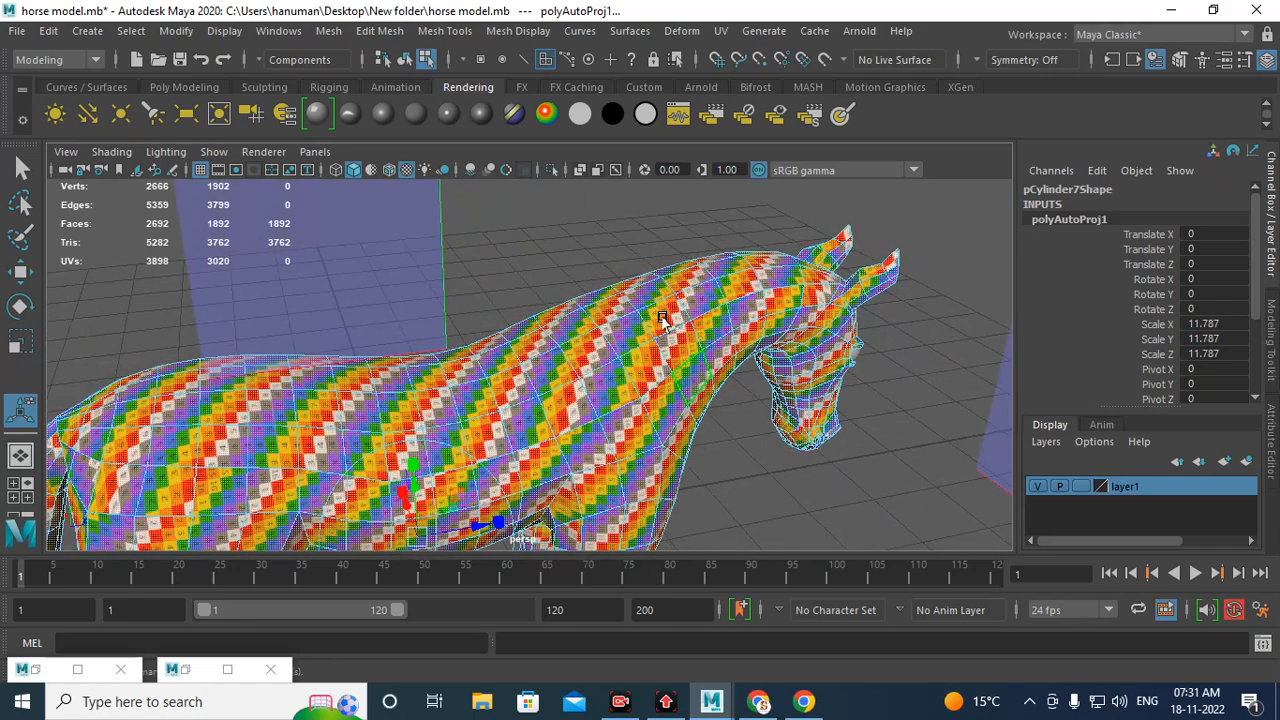
left_click_drag(663, 323, 757, 376, "alt")
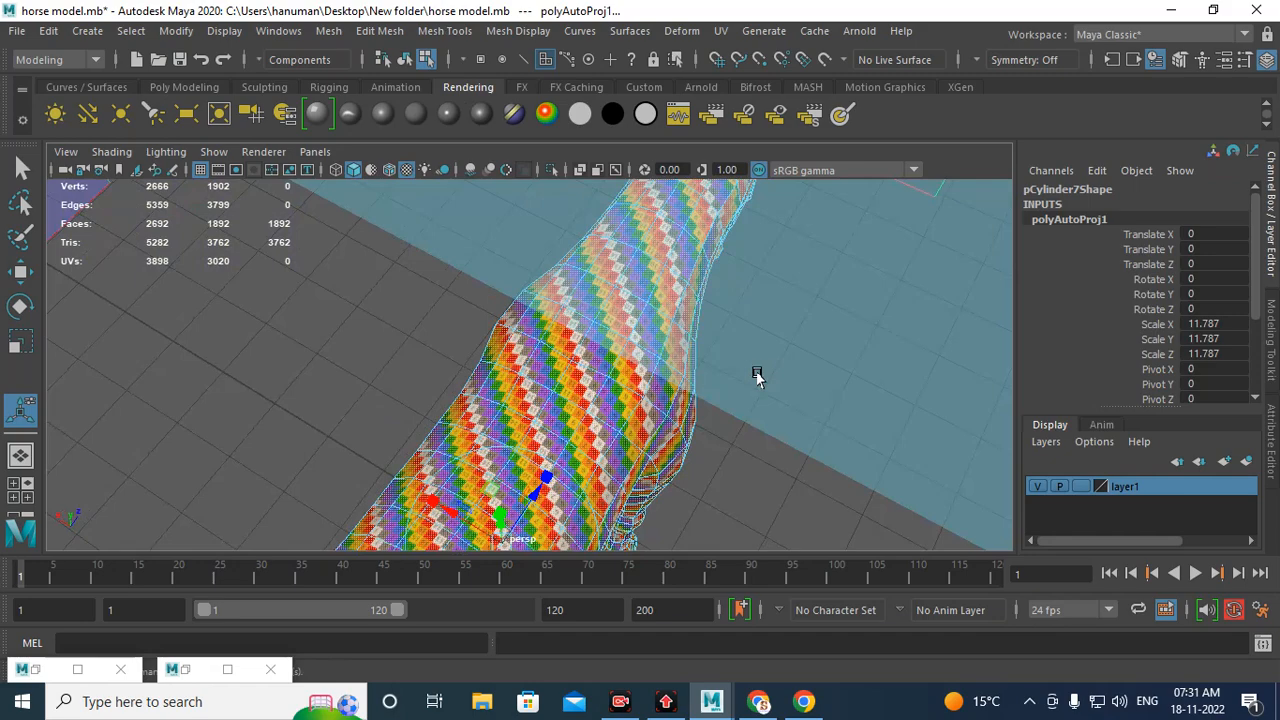
left_click_drag(514, 400, 621, 348, "alt")
right_click_drag(621, 348, 621, 415, "alt")
left_click_drag(621, 416, 603, 417, "alt")
middle_click_drag(603, 417, 557, 338, "alt")
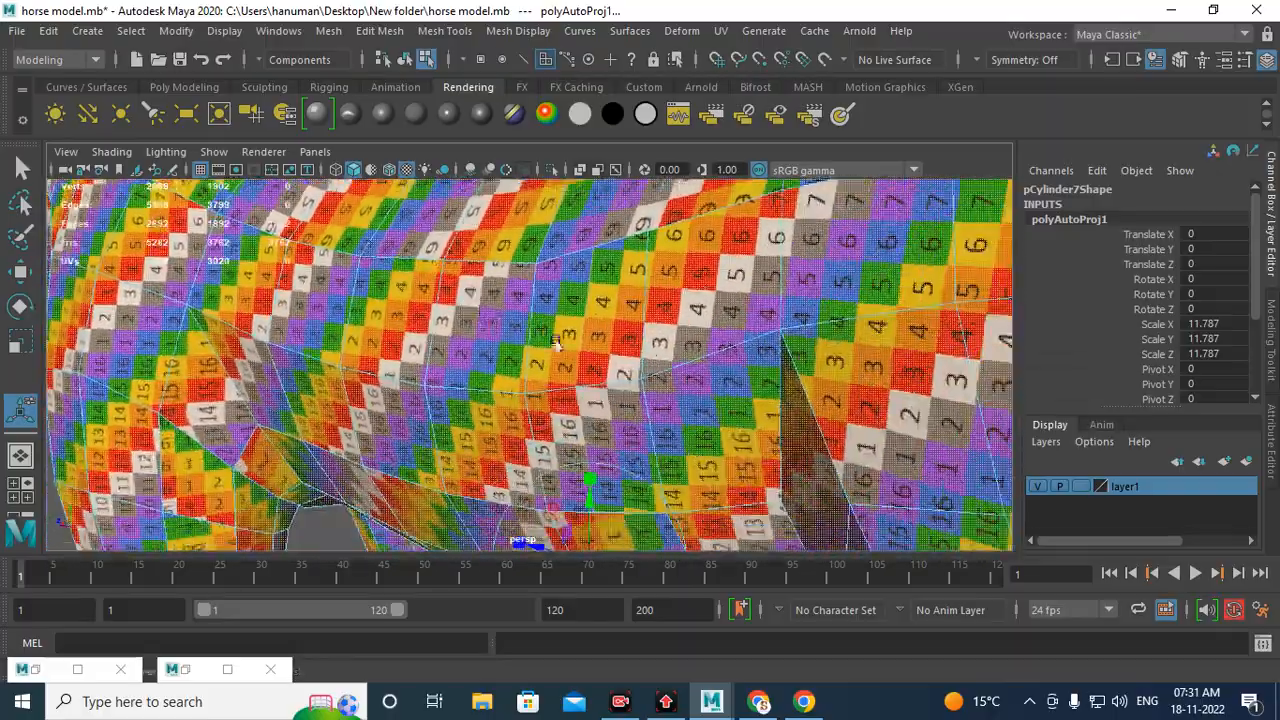
right_click_drag(557, 338, 682, 396, "alt")
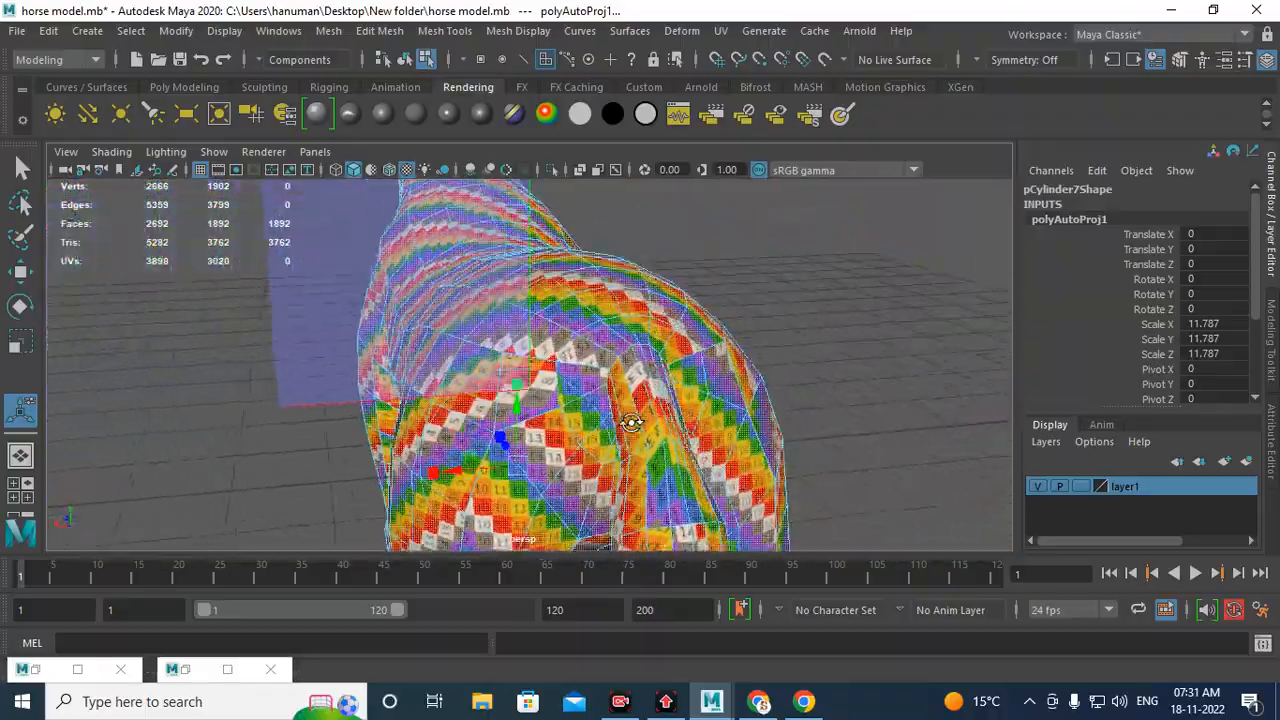
left_click_drag(631, 422, 415, 413, "alt")
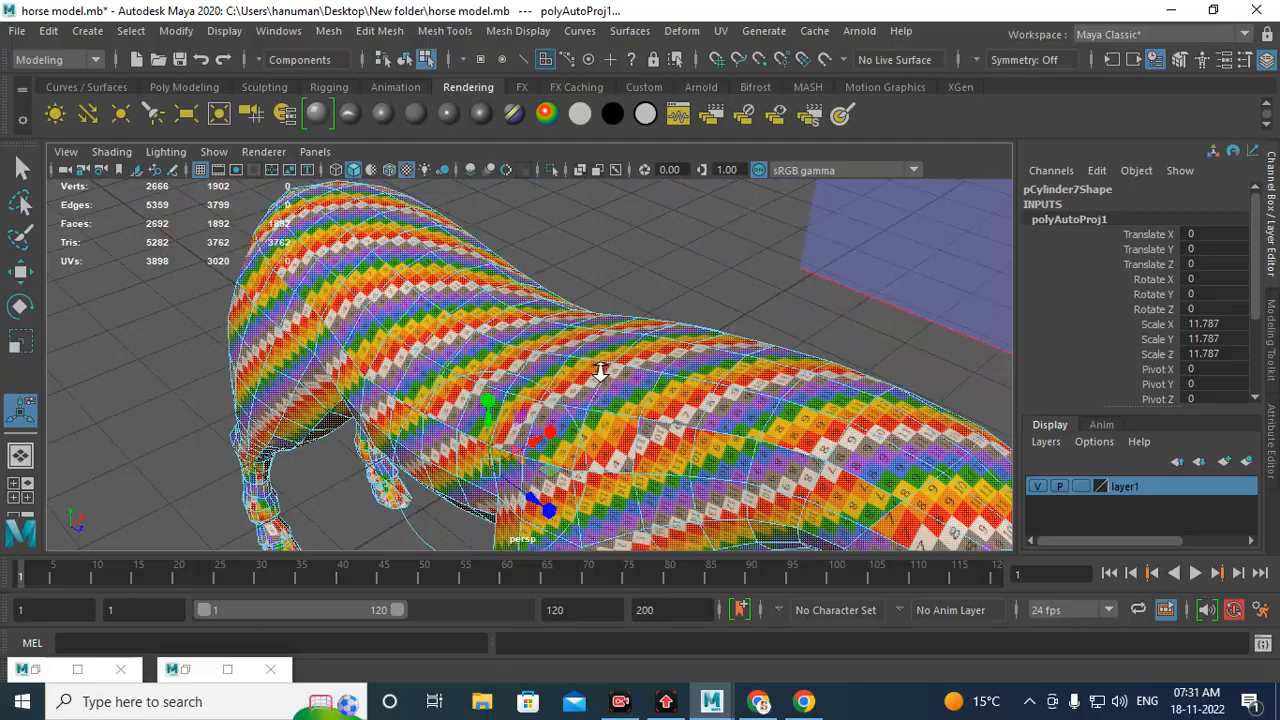
left_click_drag(600, 372, 576, 313, "alt")
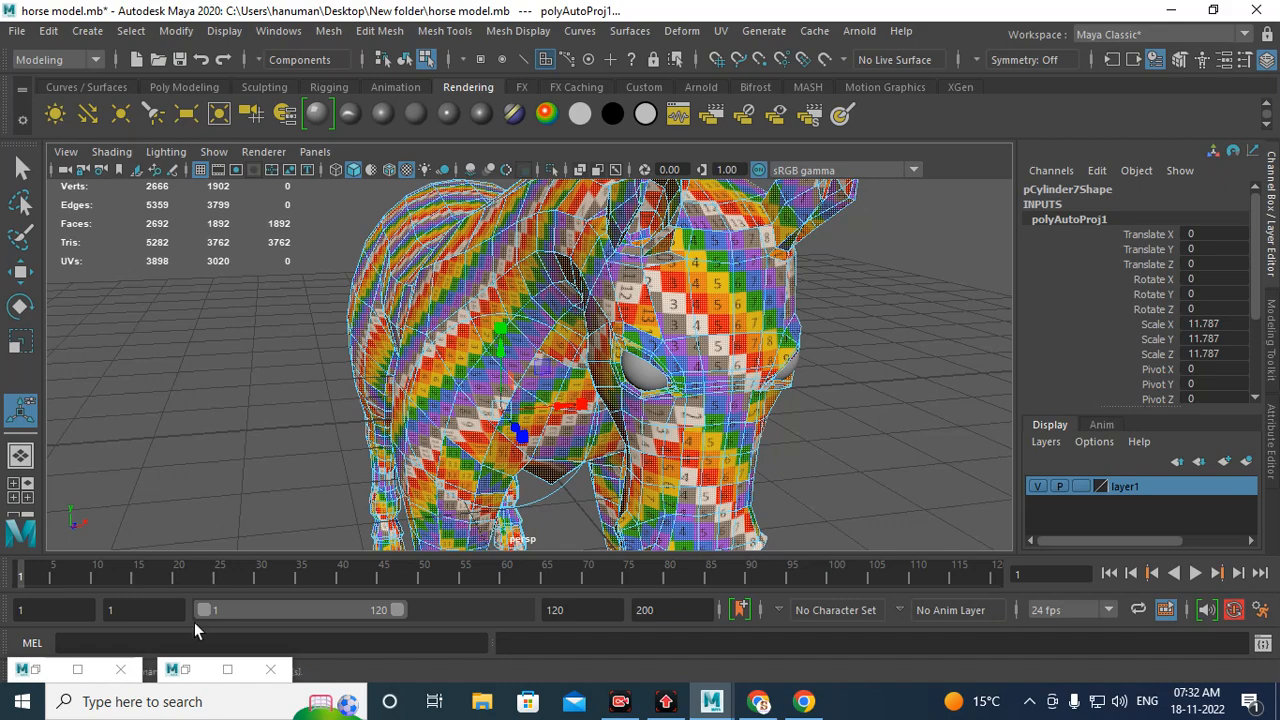
Step: Review the overall arrangement of the automatic UV shells within the UV space
left_click(195, 668)
left_click(192, 670)
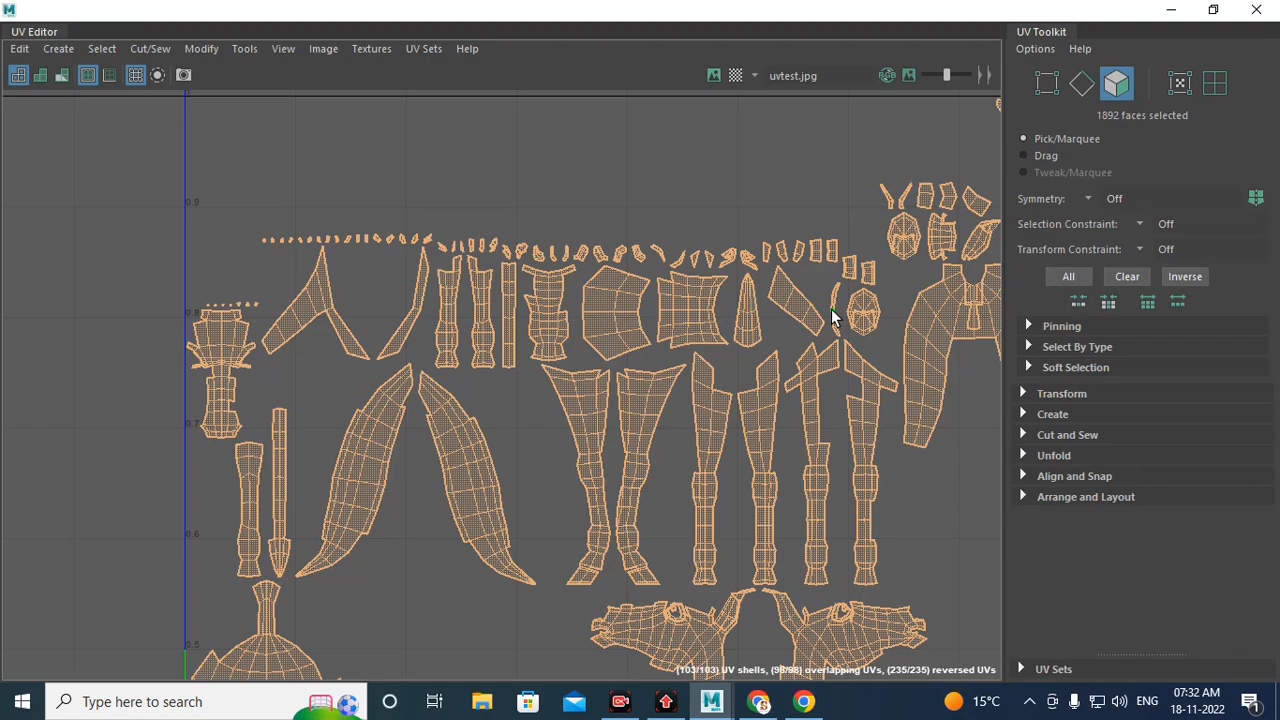
middle_click_drag(751, 365, 586, 230, "alt")
right_click_drag(655, 430, 843, 580, "alt")
middle_click_drag(800, 567, 769, 503, "alt")
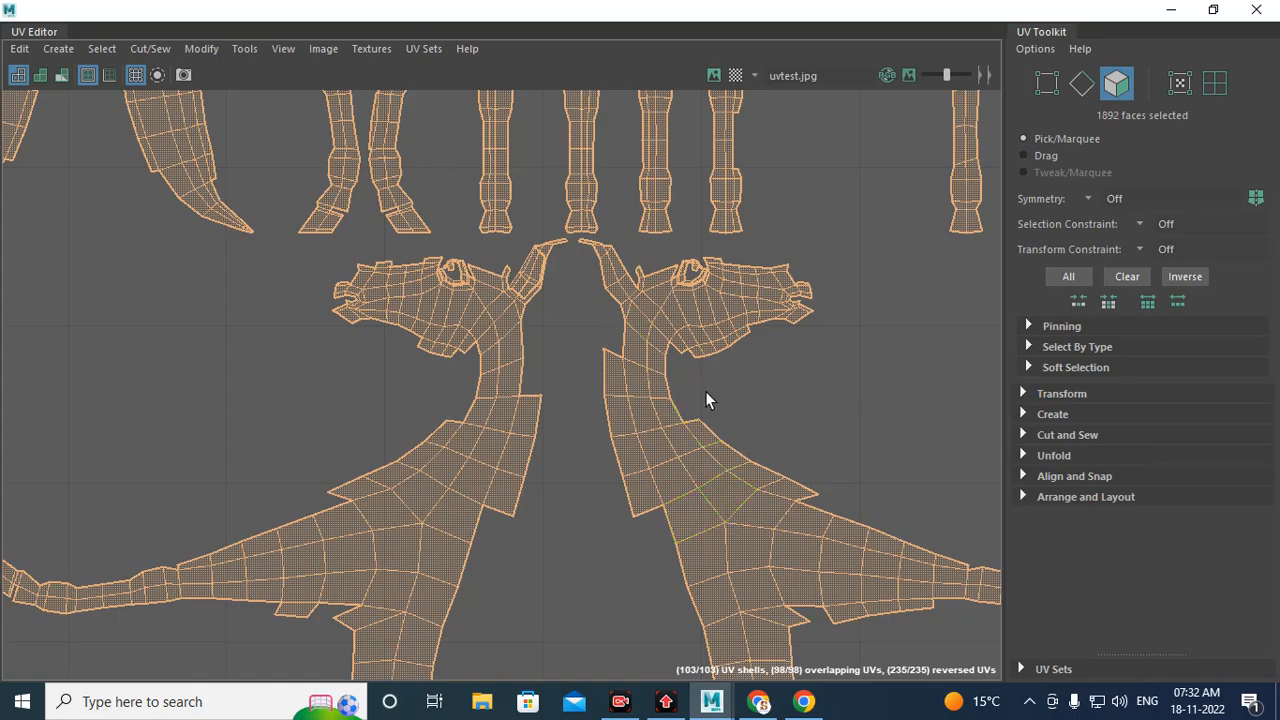
scroll(708, 410, "down", 3)
middle_click_drag(669, 315, 606, 439, "alt")
right_click_drag(697, 482, 140, 322, "alt")
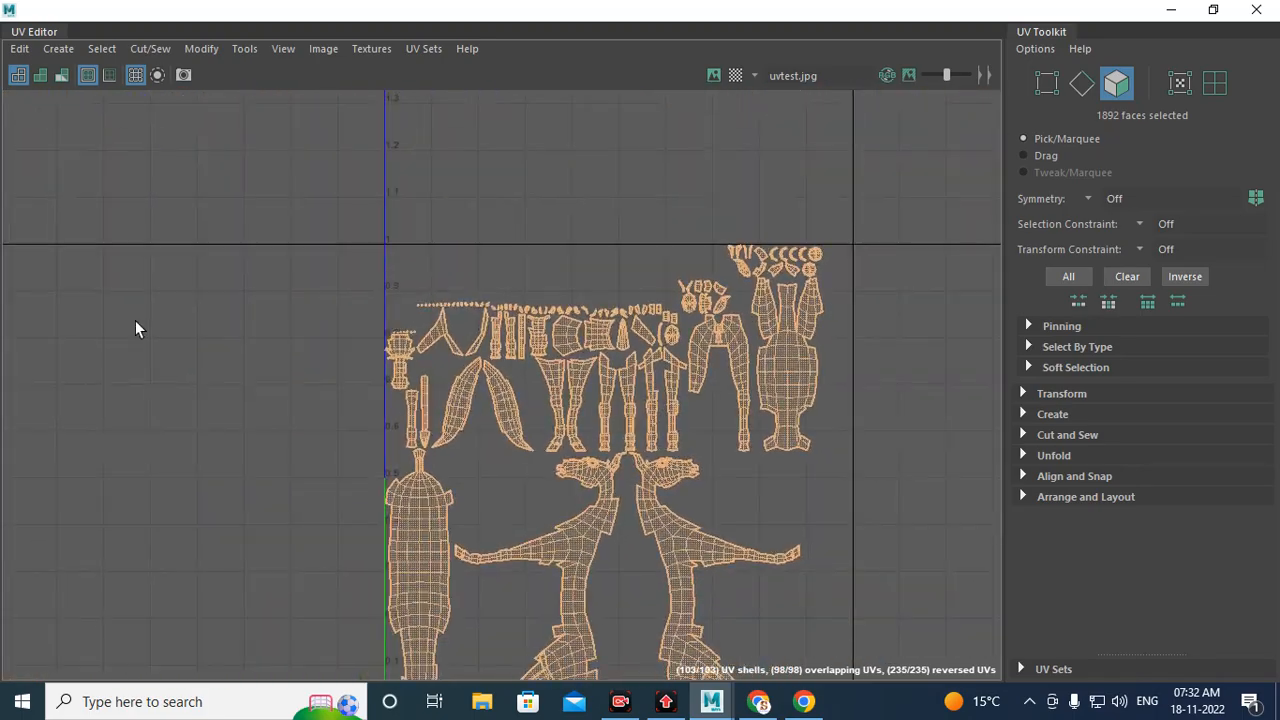
middle_click_drag(526, 360, 474, 262, "alt")
right_click_drag(559, 384, 690, 362, "alt")
middle_click_drag(873, 345, 866, 472, "alt")
right_click_drag(846, 432, 750, 394, "alt")
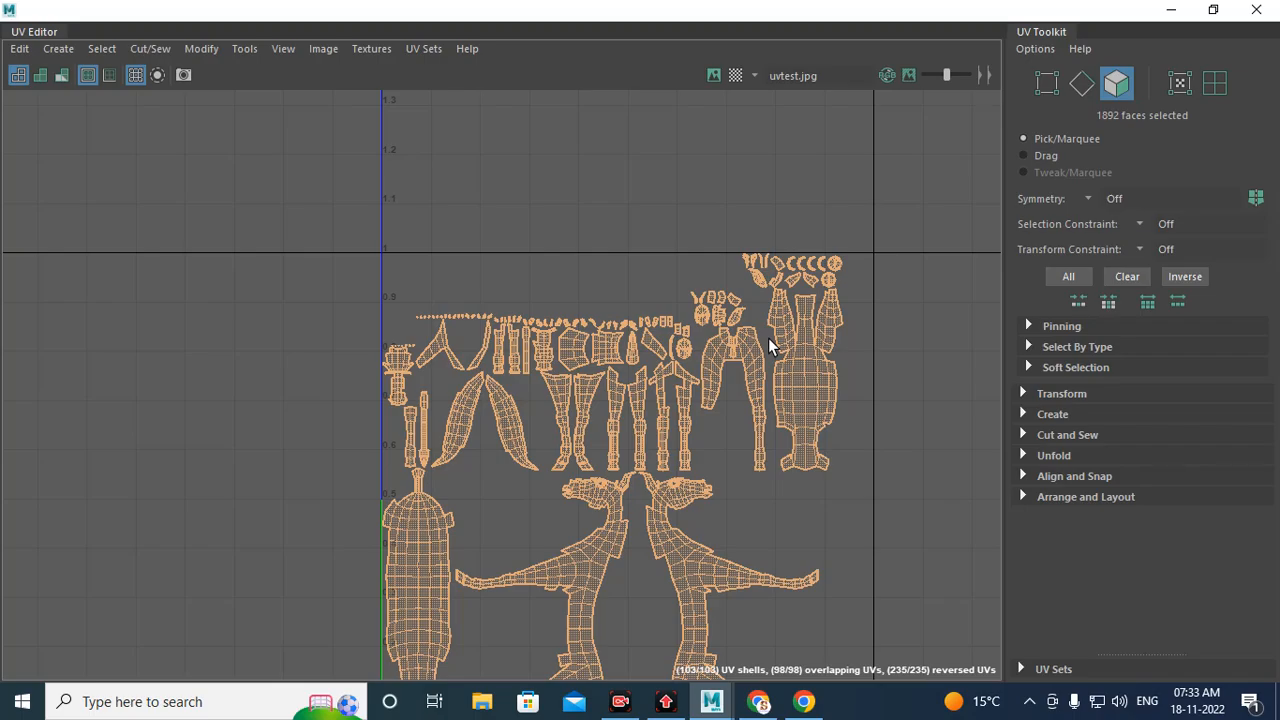
left_click(1171, 10)
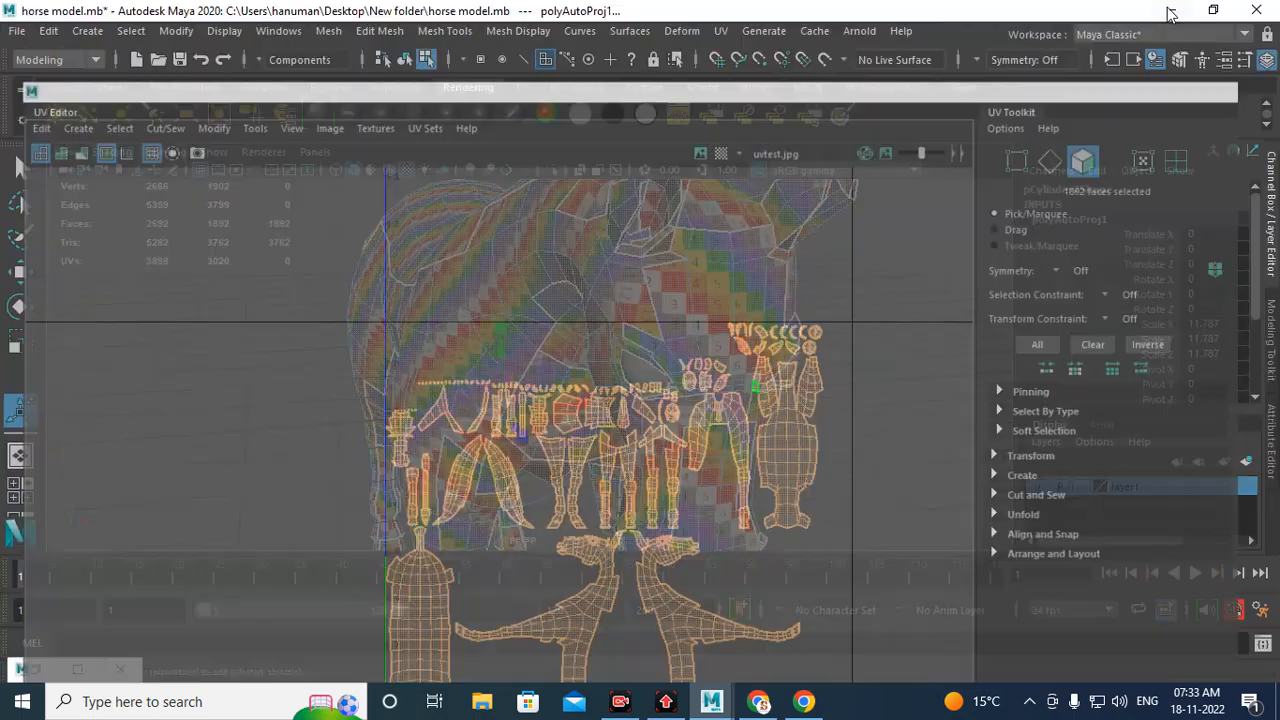
Step: Start a Best Plane UV projection on the horse
left_click_drag(700, 240, 686, 331, "alt")
scroll(686, 331, "down", 4)
left_click_drag(610, 318, 533, 316, "alt")
left_click(720, 30)
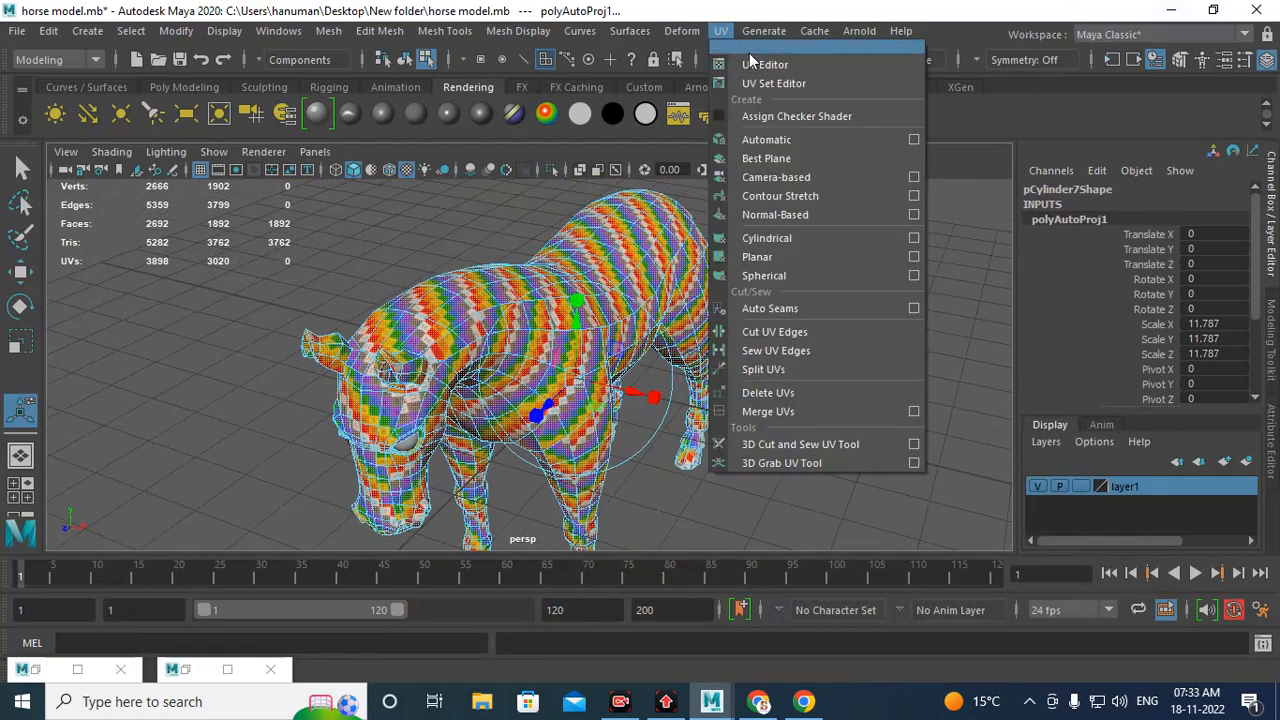
left_click(840, 162)
scroll(779, 322, "down", 5)
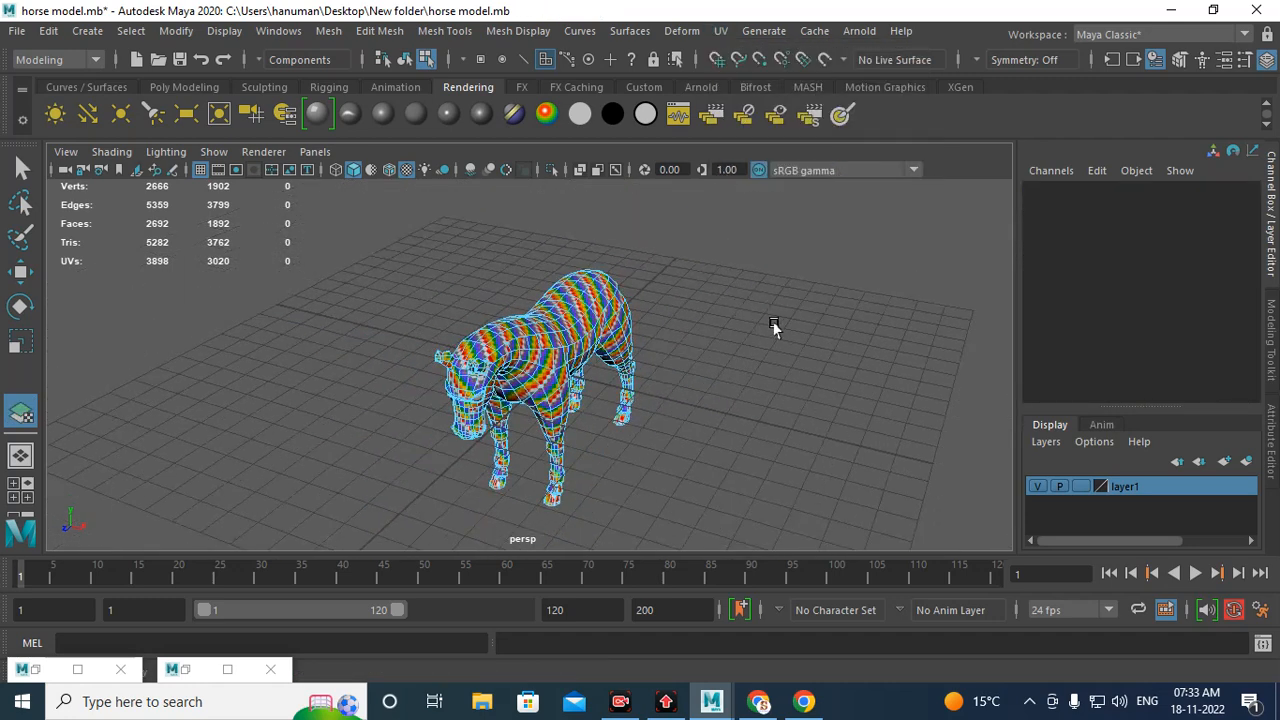
scroll(773, 326, "up", 5)
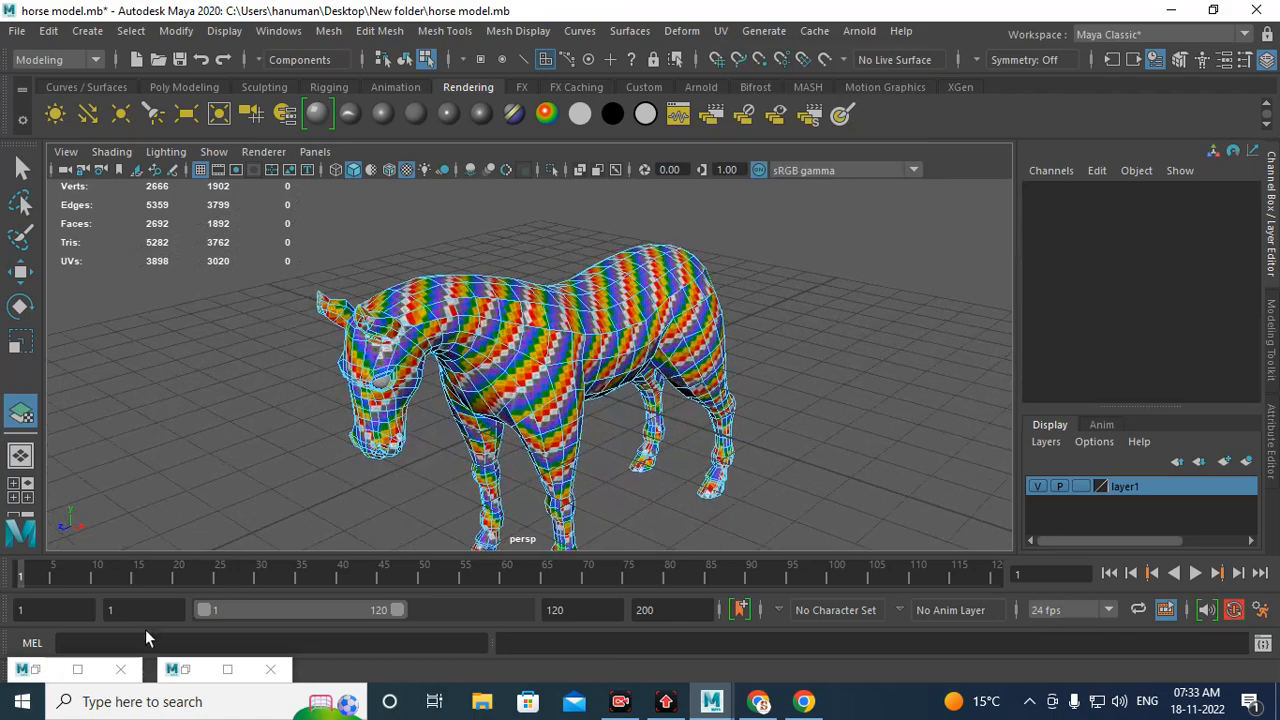
left_click(173, 669)
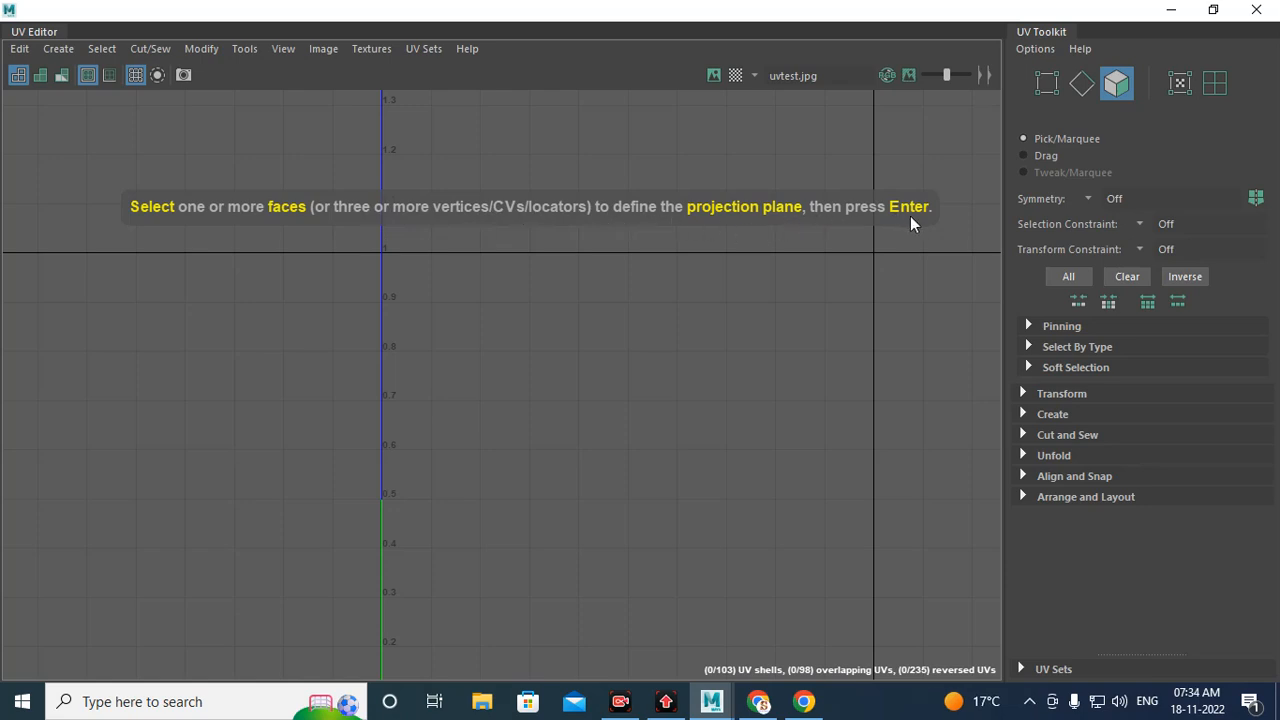
left_click(1171, 9)
Step: Select faces on the horse's flank to define the best-plane projection plane
right_click_drag(428, 345, 686, 446, "alt")
left_click_drag(686, 446, 620, 323, "alt")
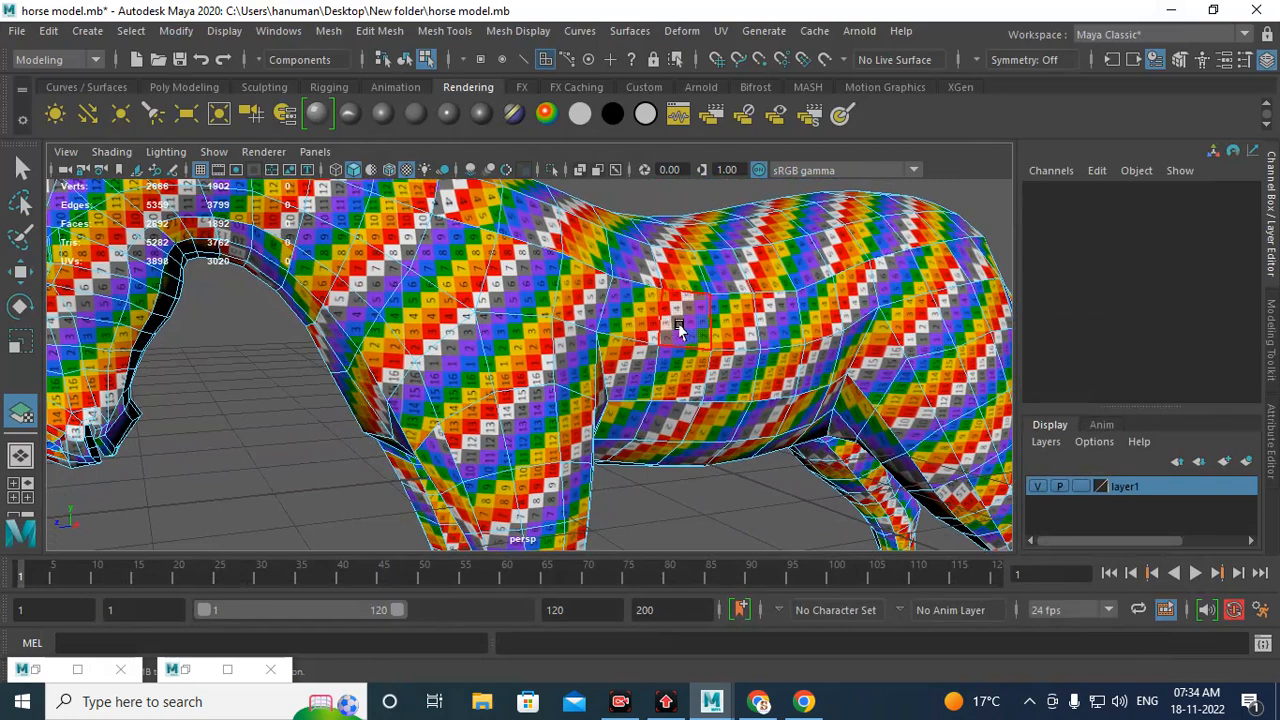
left_click(732, 330)
left_click_drag(705, 330, 771, 306, "alt")
left_click(612, 216, "shift")
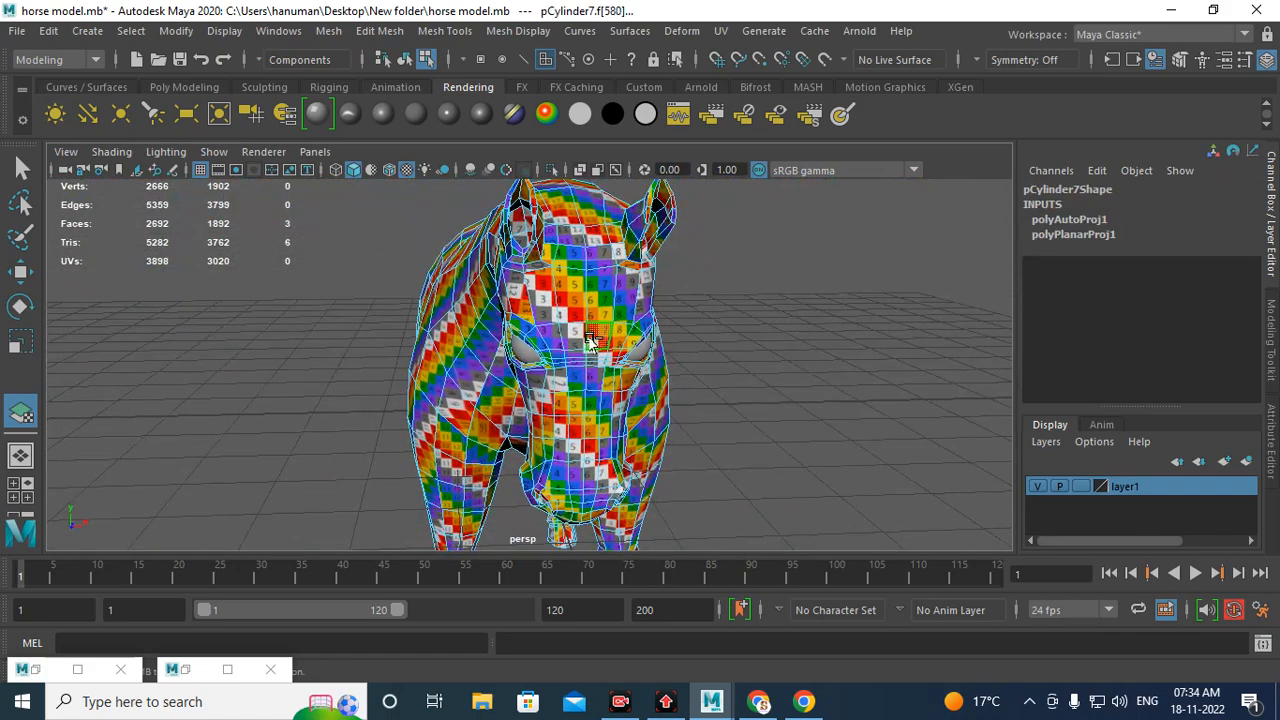
left_click_drag(600, 345, 552, 386, "alt")
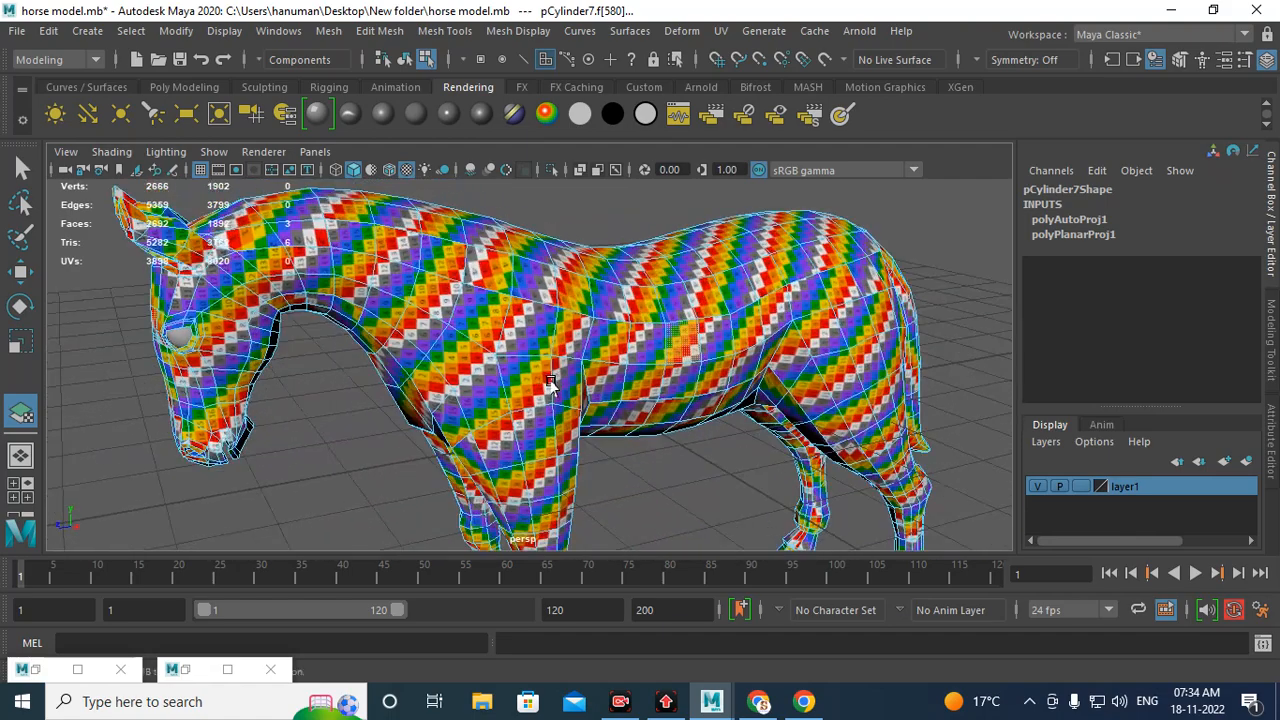
left_click_drag(290, 277, 537, 342, "alt")
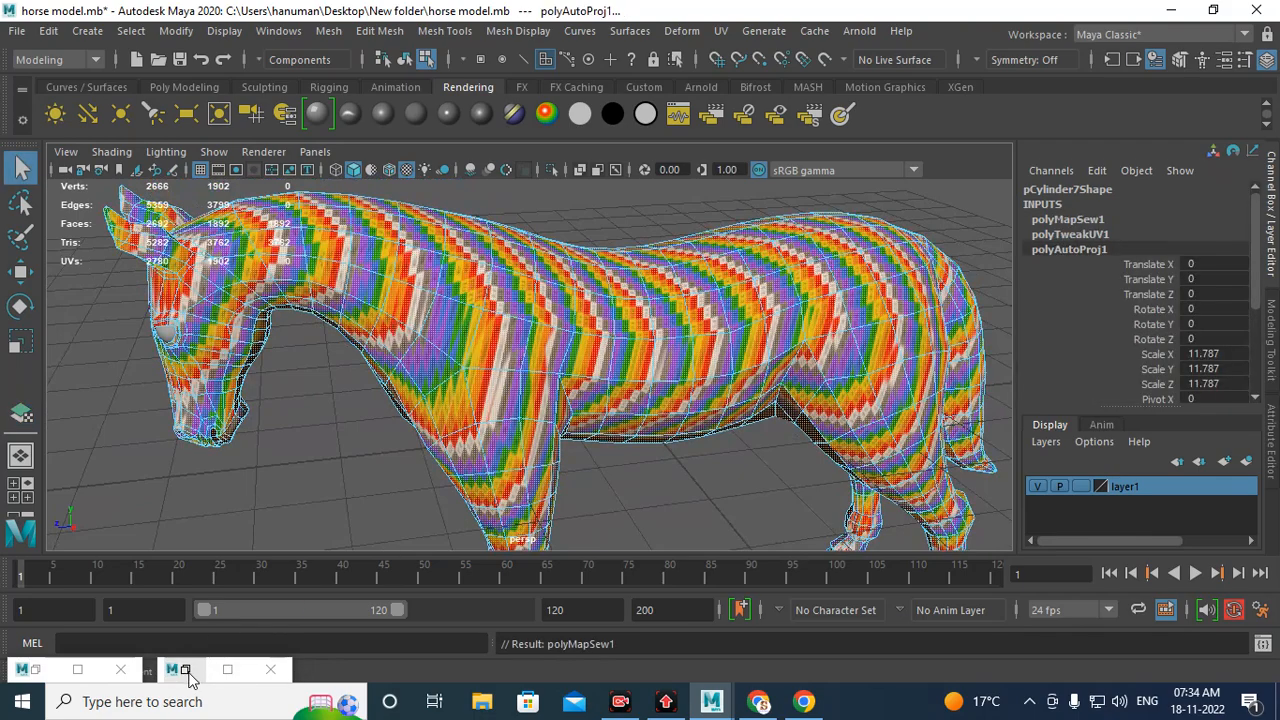
Step: Examine the resulting best-plane UV shell of the whole horse in the UV Editor
left_click(188, 672)
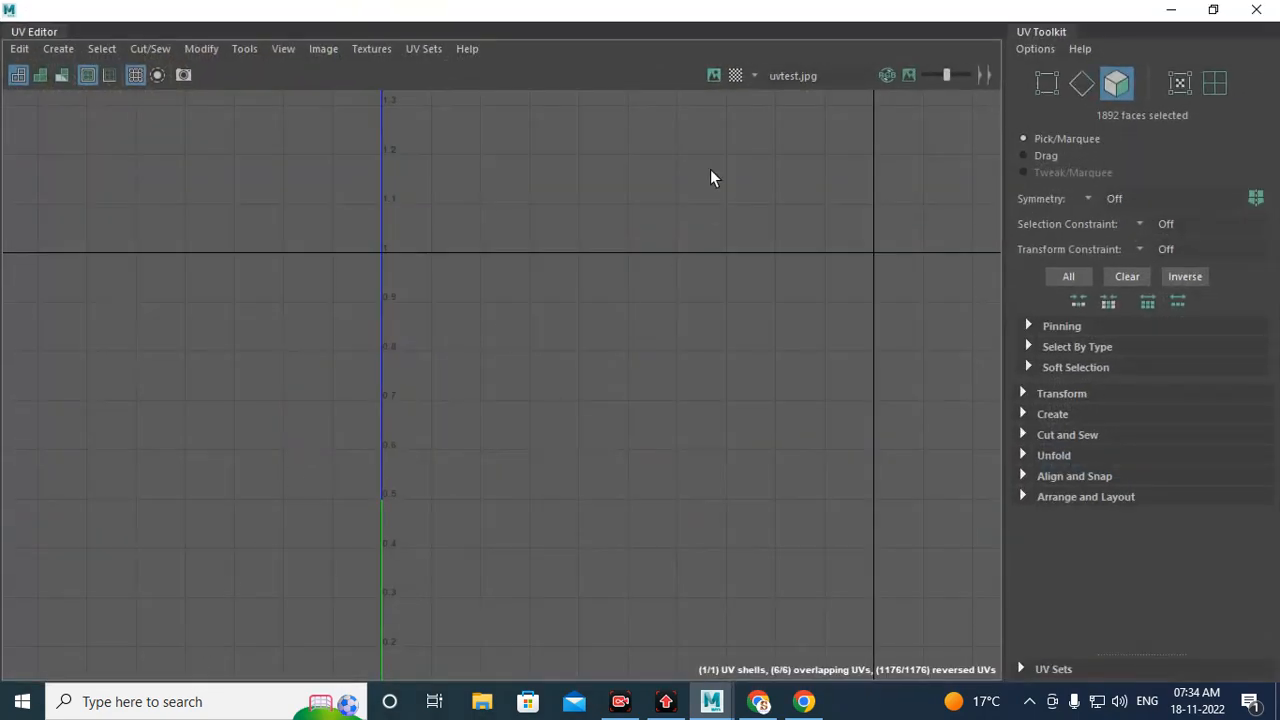
left_click(713, 75)
left_click(713, 75)
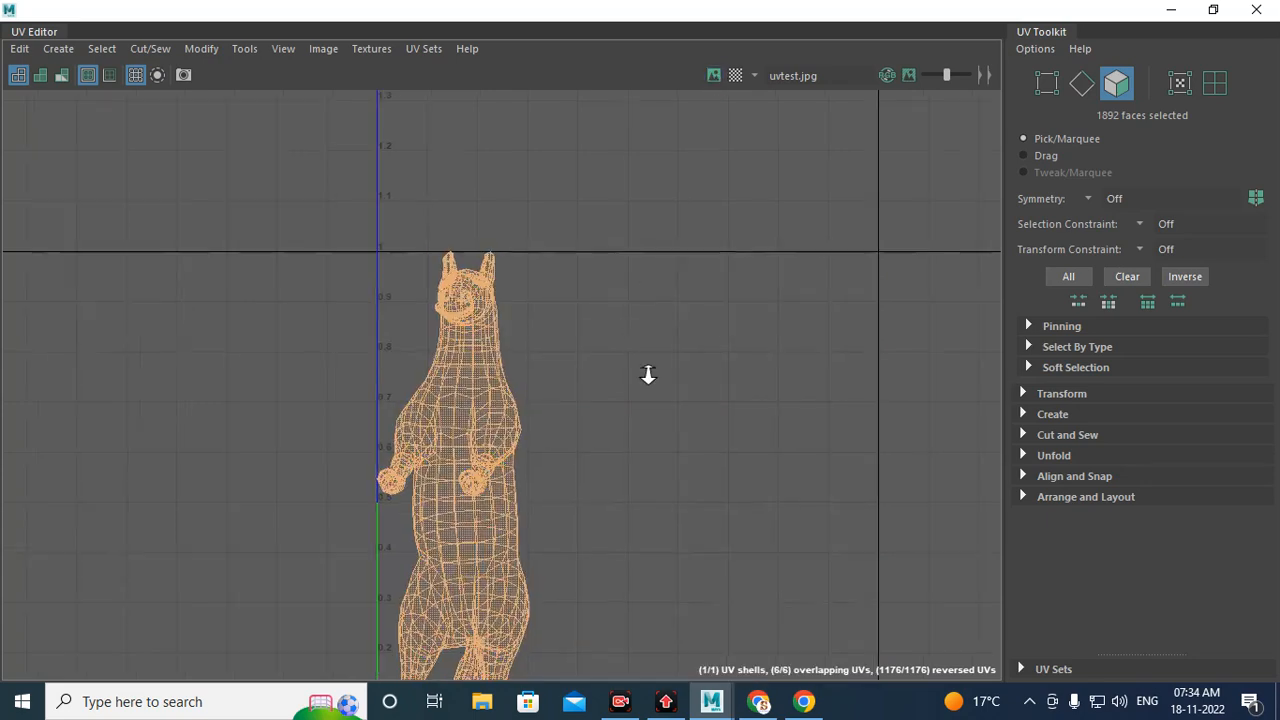
scroll(646, 374, "up", 2)
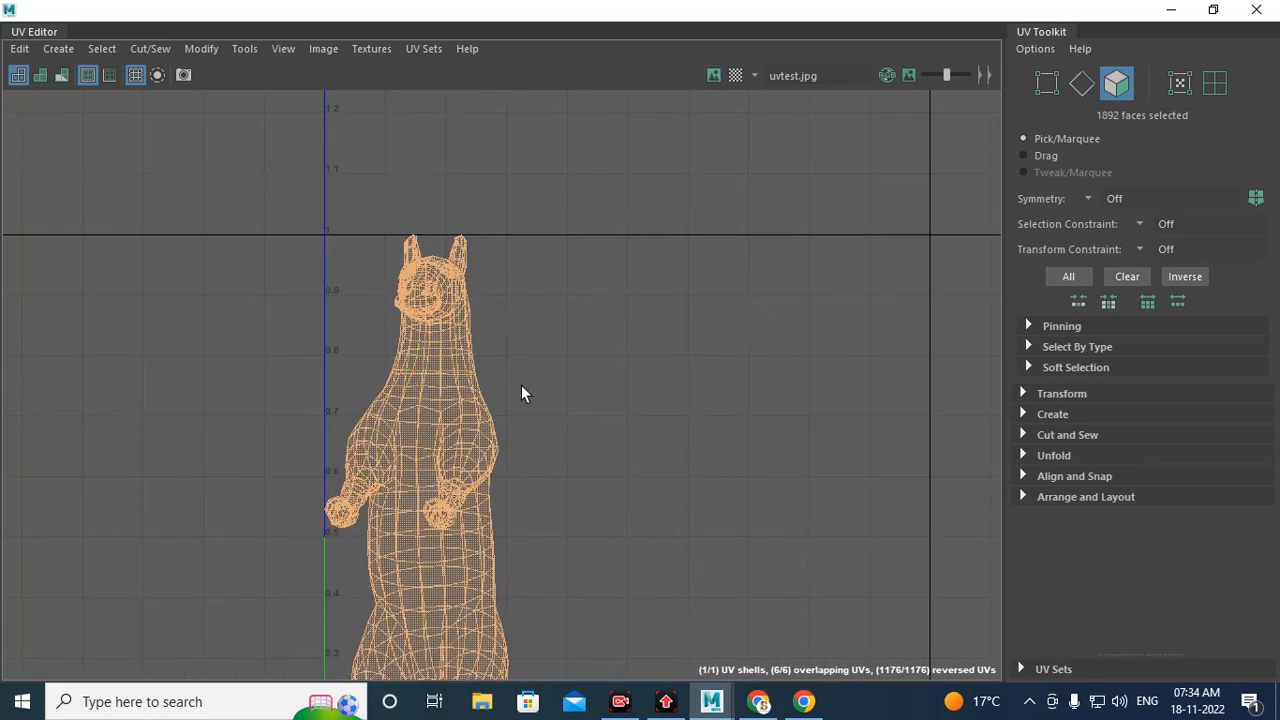
scroll(521, 393, "down", 3)
middle_click_drag(555, 538, 645, 366, "alt")
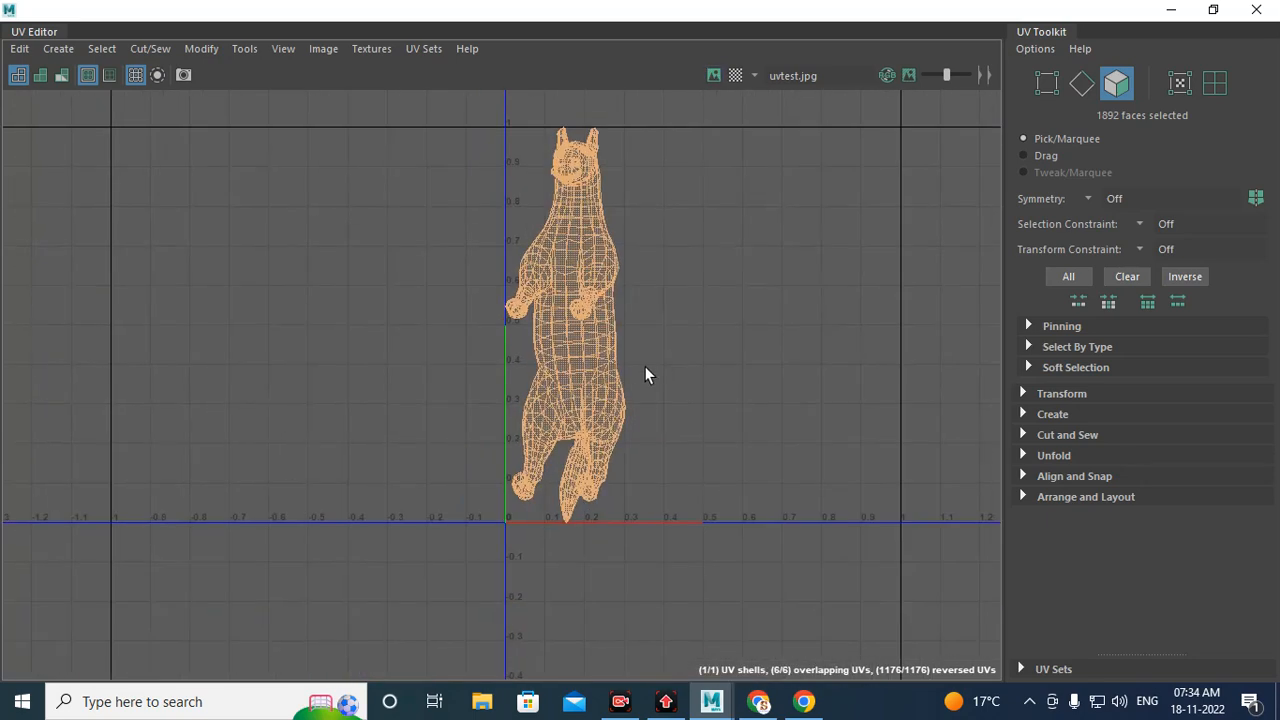
scroll(640, 322, "up", 2)
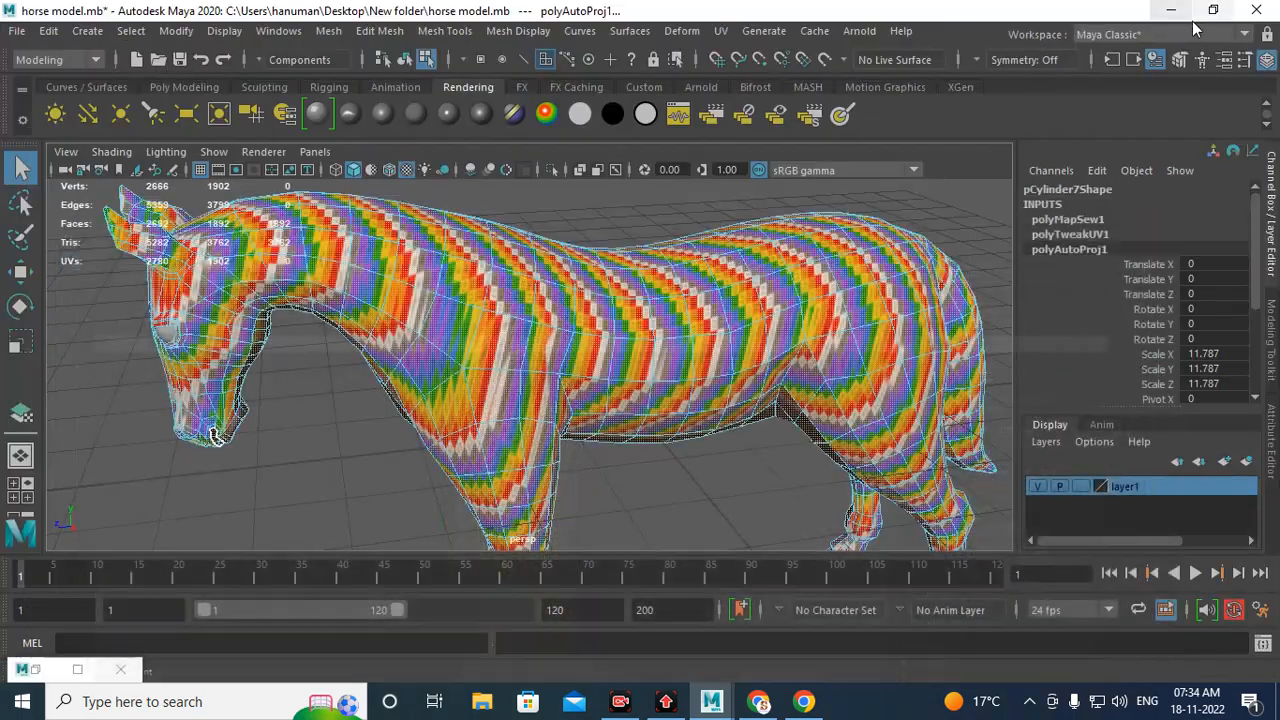
Step: Select a group of faces on the horse's flank and check where they sit in the UV Editor
left_click(1171, 9)
left_click_drag(840, 312, 691, 289, "alt")
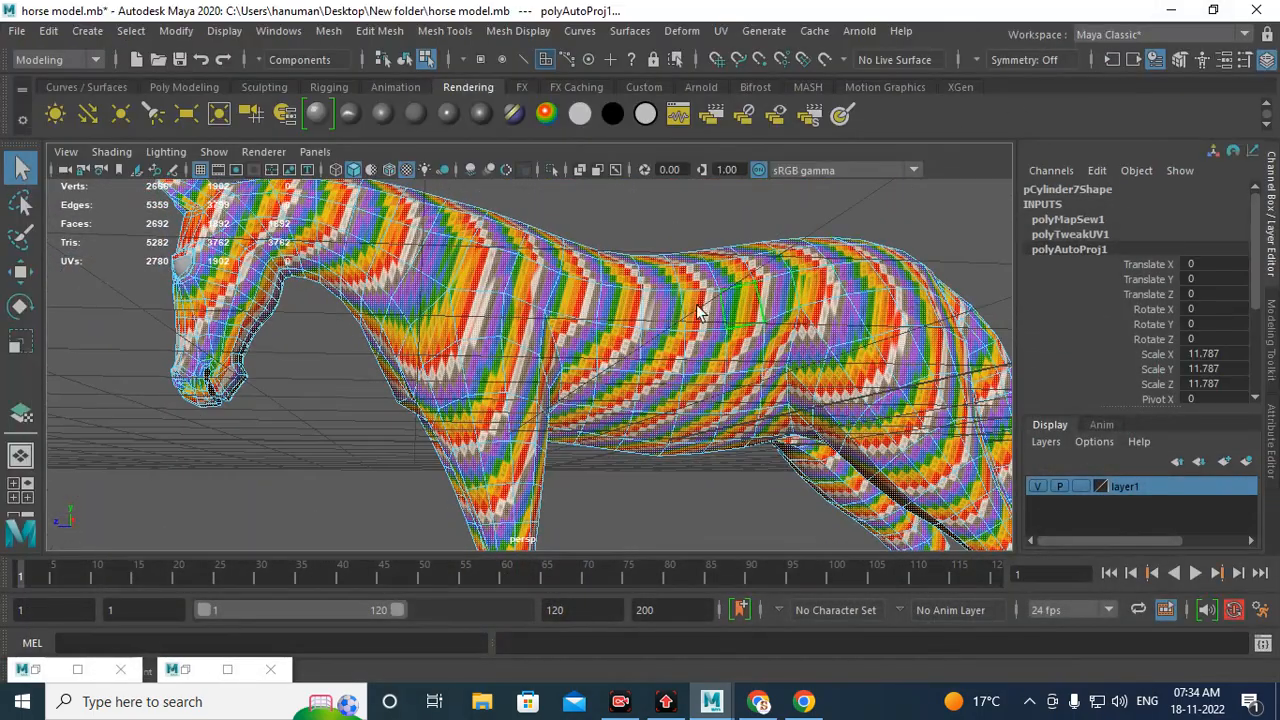
left_click(668, 318)
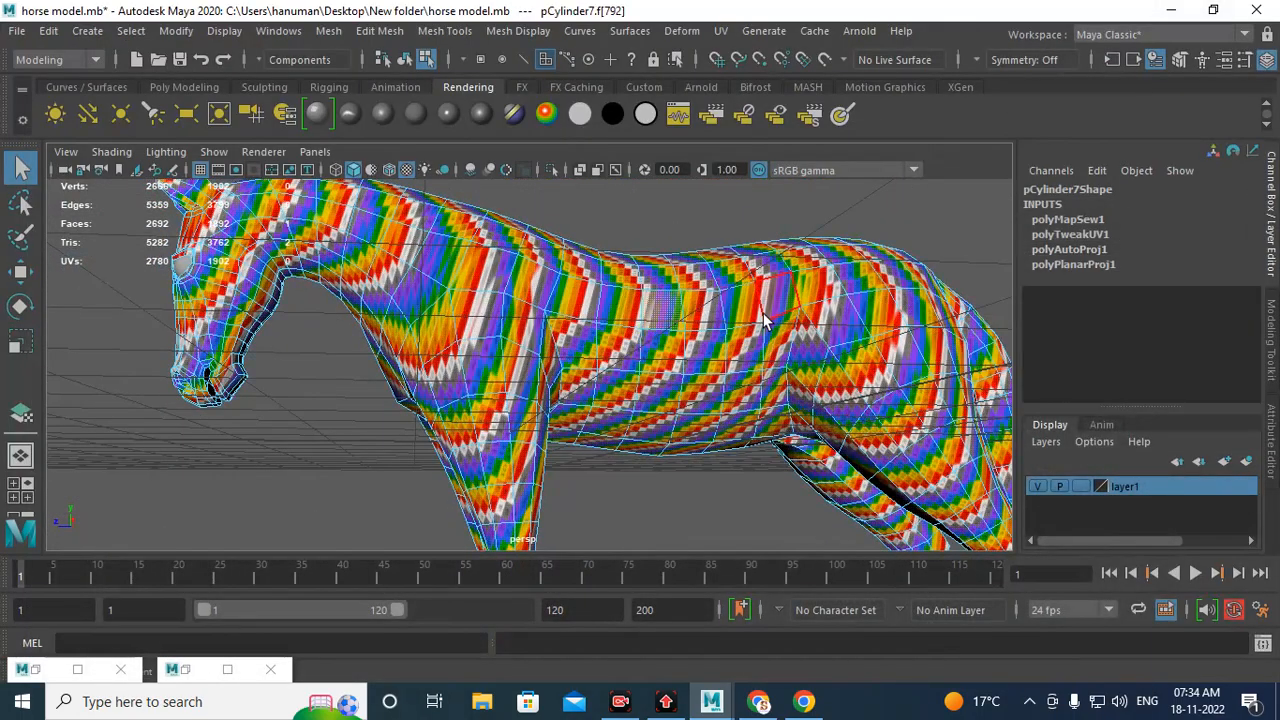
left_click(700, 320, "shift")
left_click(668, 348, "shift")
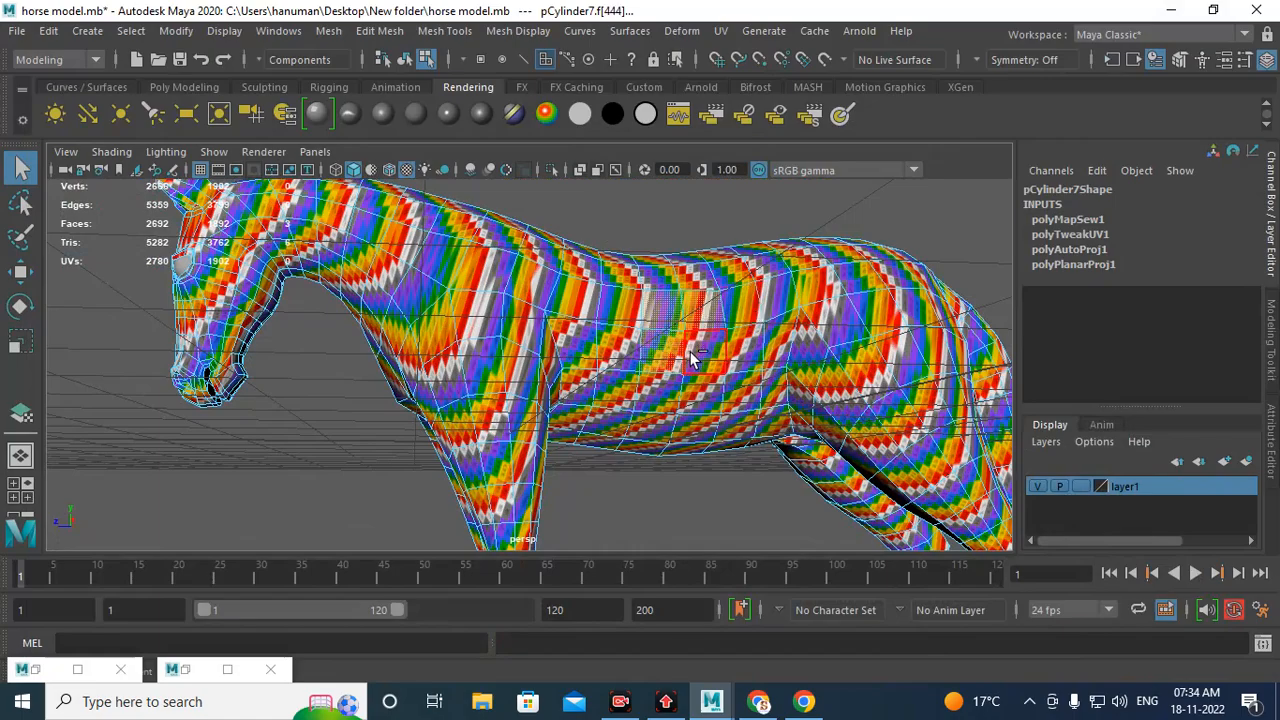
left_click(692, 352, "shift")
left_click_drag(630, 393, 800, 336, "alt")
left_click(540, 258, "shift")
left_click(561, 269, "shift")
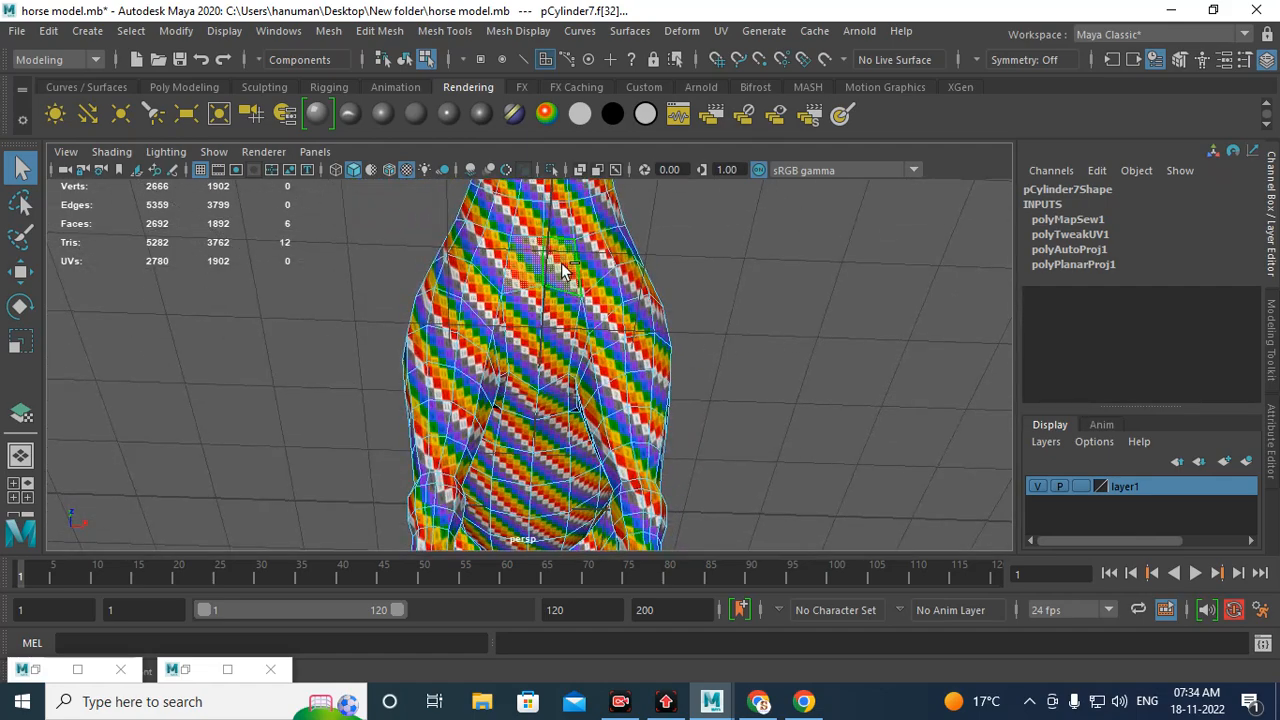
left_click_drag(637, 298, 538, 330, "alt")
left_click(189, 669)
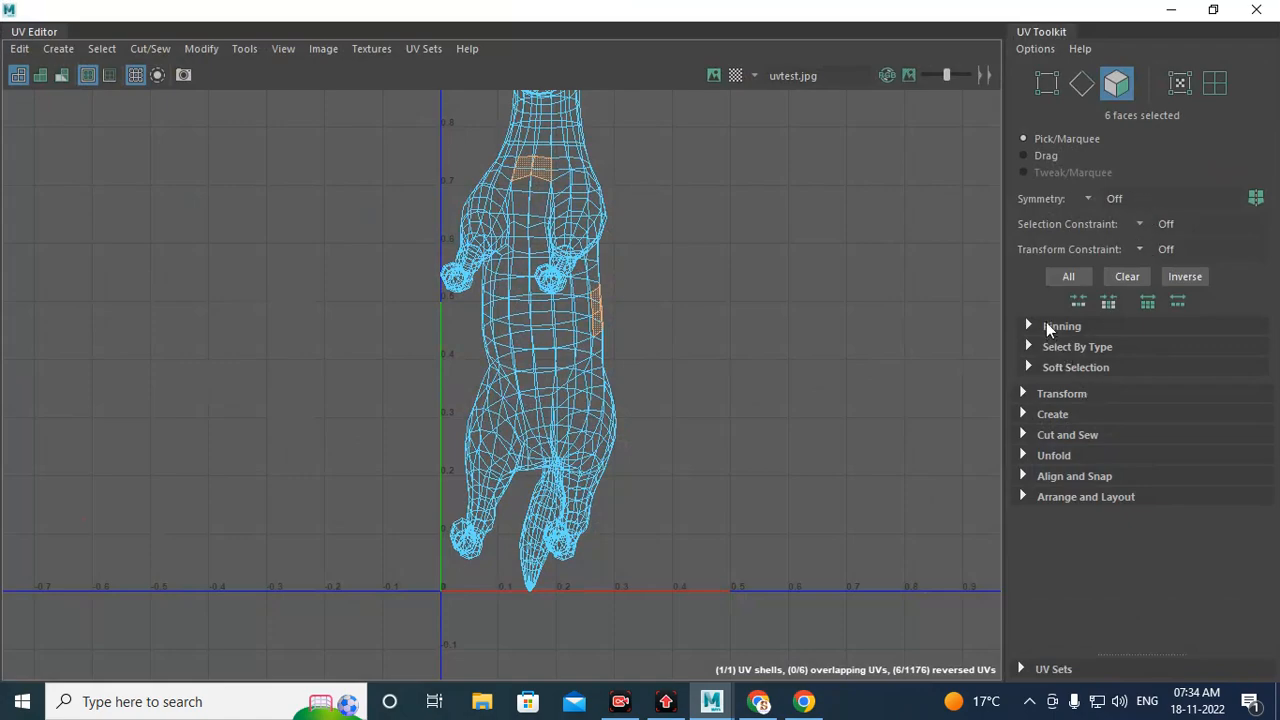
Step: Start a Best Plane projection again and inspect the horse's UVs in the UV Editor
left_click(1171, 9)
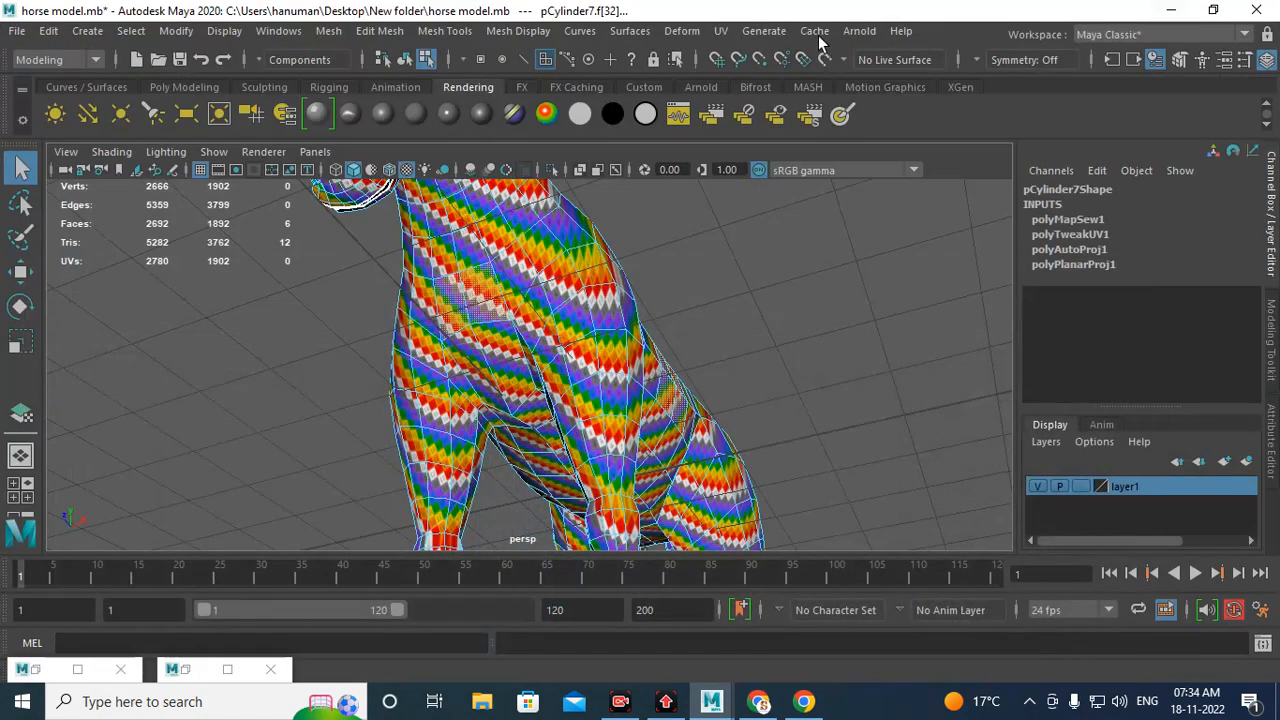
left_click(720, 31)
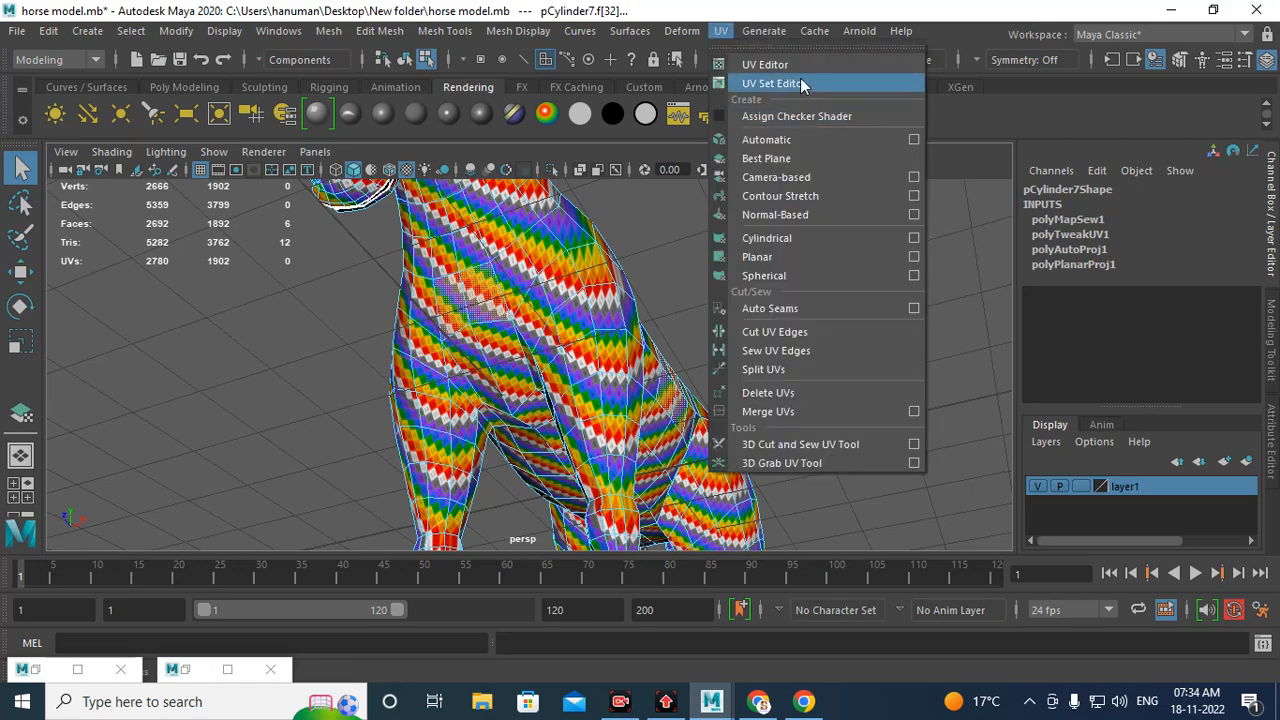
left_click(805, 160)
left_click_drag(784, 268, 695, 332, "alt")
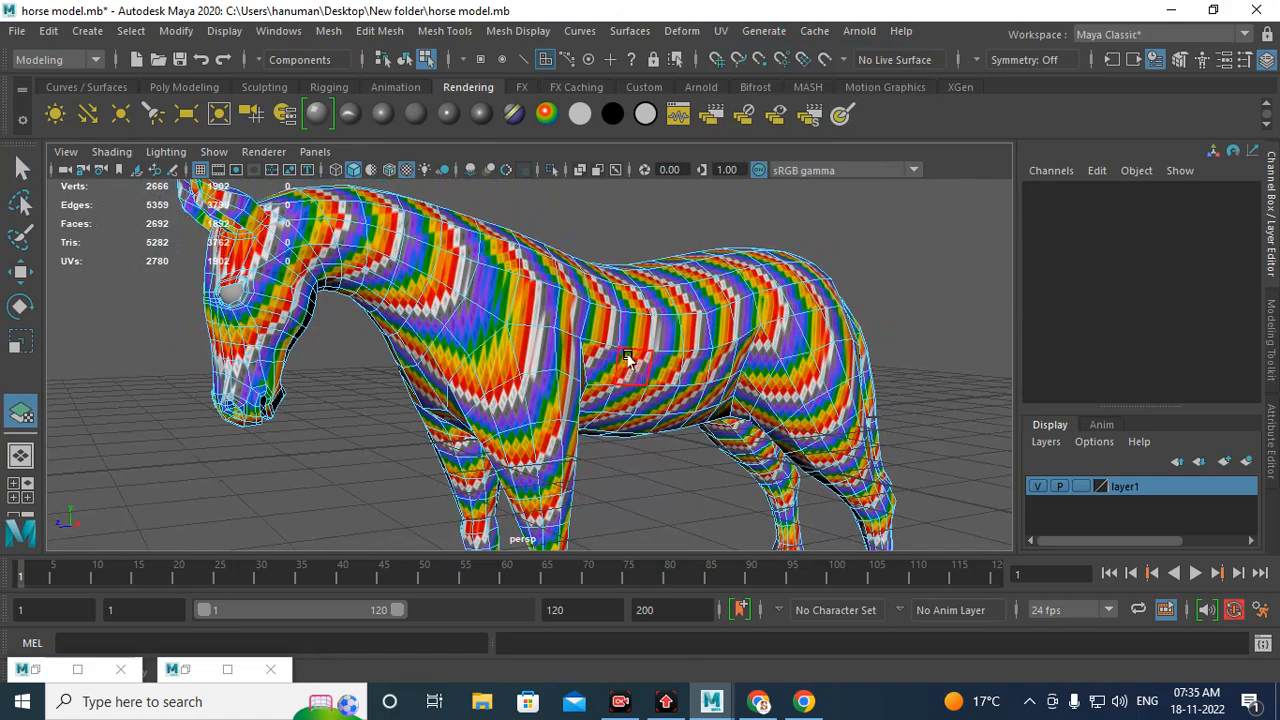
left_click(193, 669)
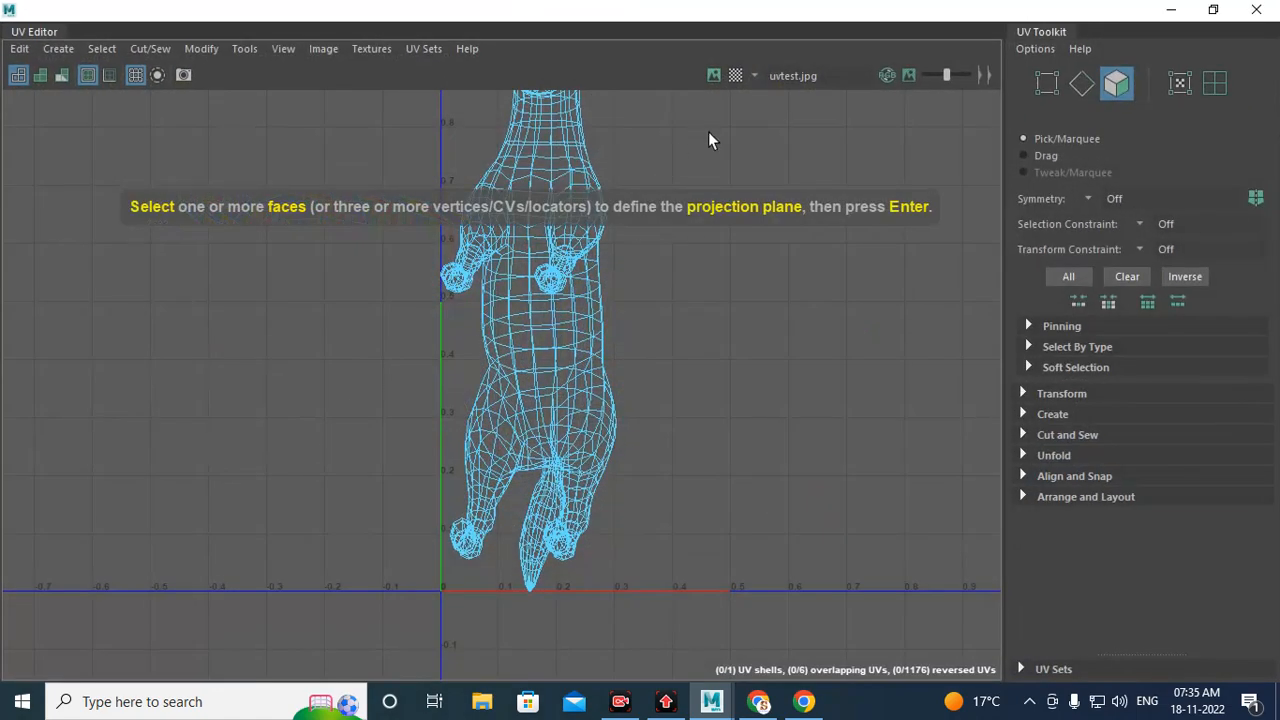
scroll(722, 278, "down", 2)
middle_click_drag(604, 342, 555, 415, "alt")
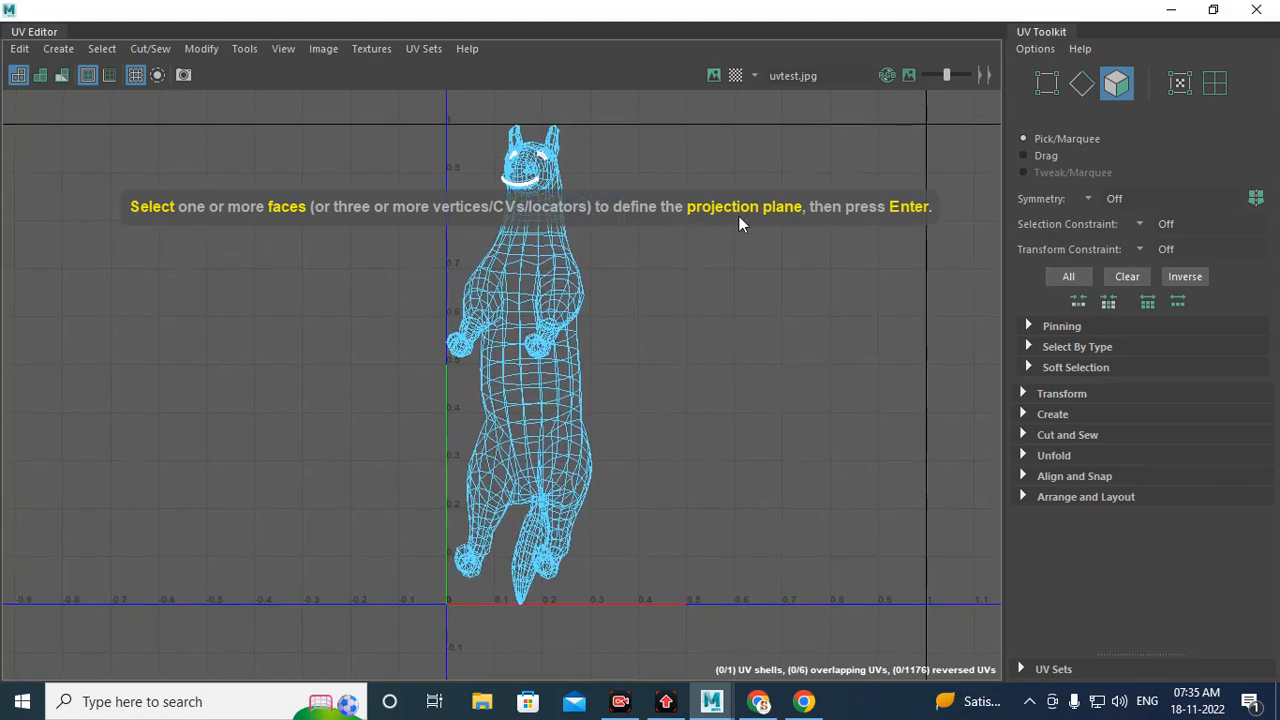
Step: Select a small patch of faces on the horse's flank and apply the best-plane projection to them
left_click(1171, 9)
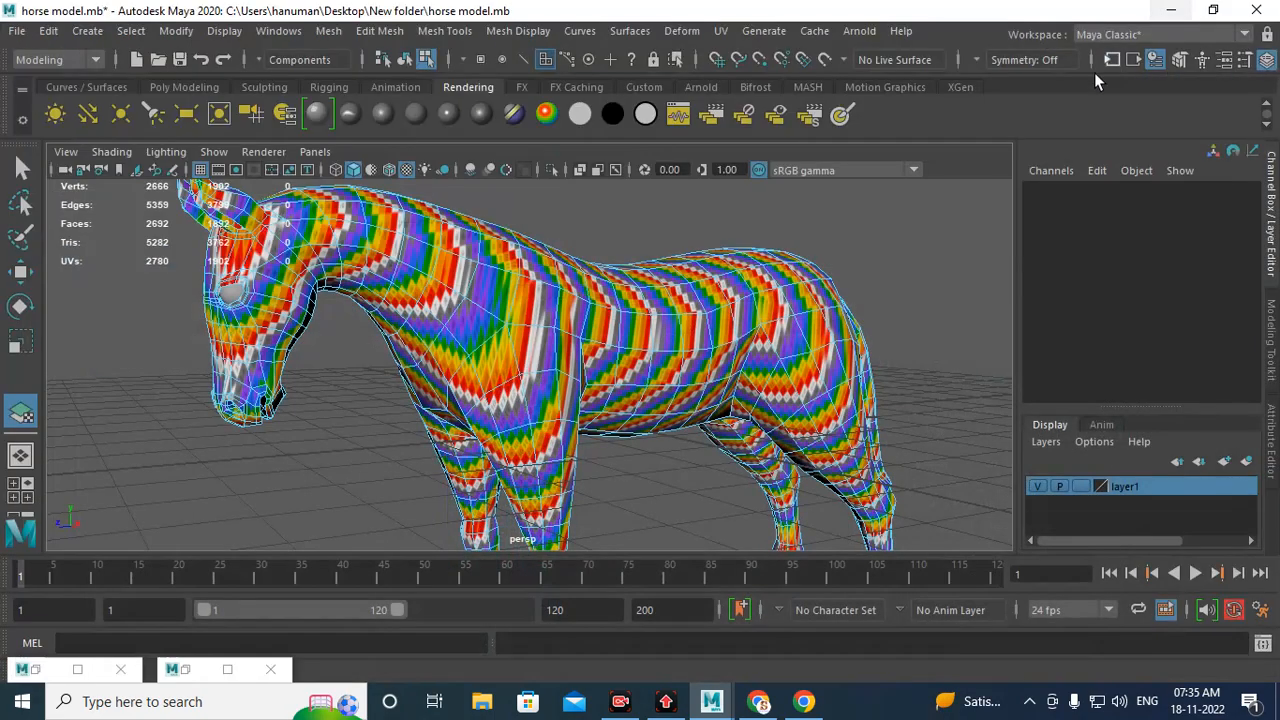
scroll(702, 422, "up", 3)
left_click(660, 352)
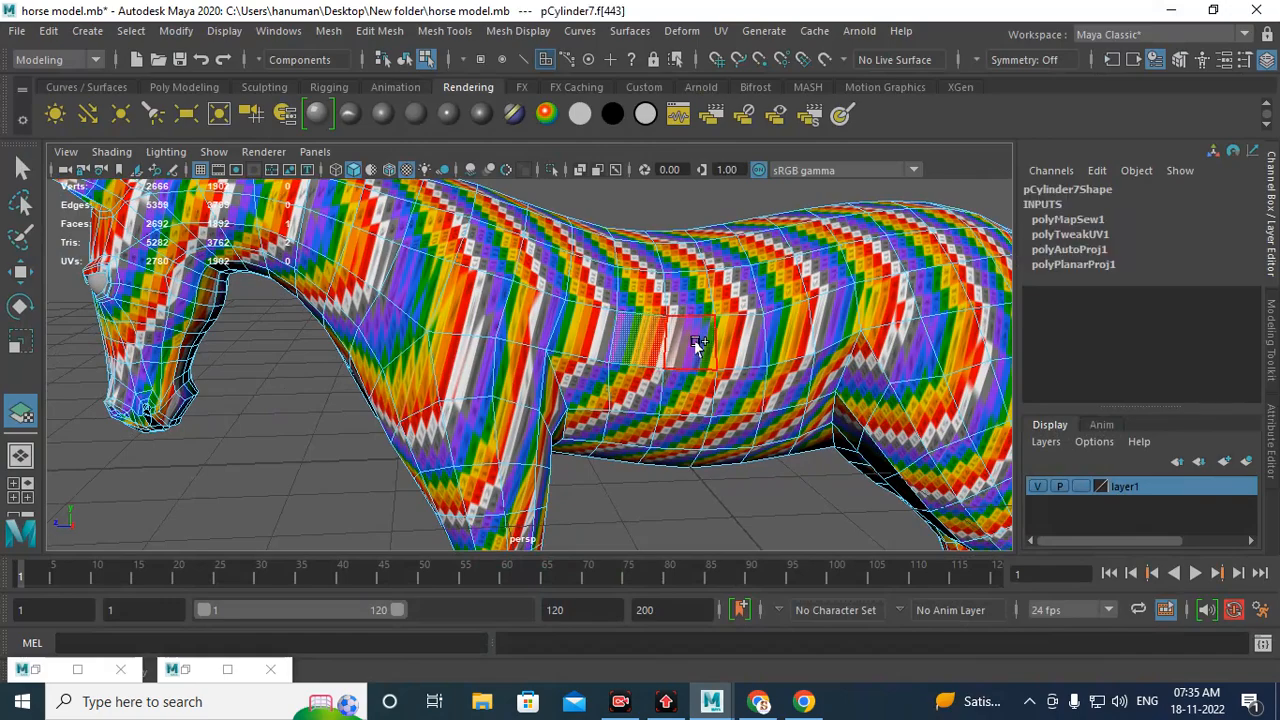
key("super+space")
left_click_drag(650, 395, 720, 345, "alt")
left_click_drag(586, 328, 564, 362, "alt")
key("q")
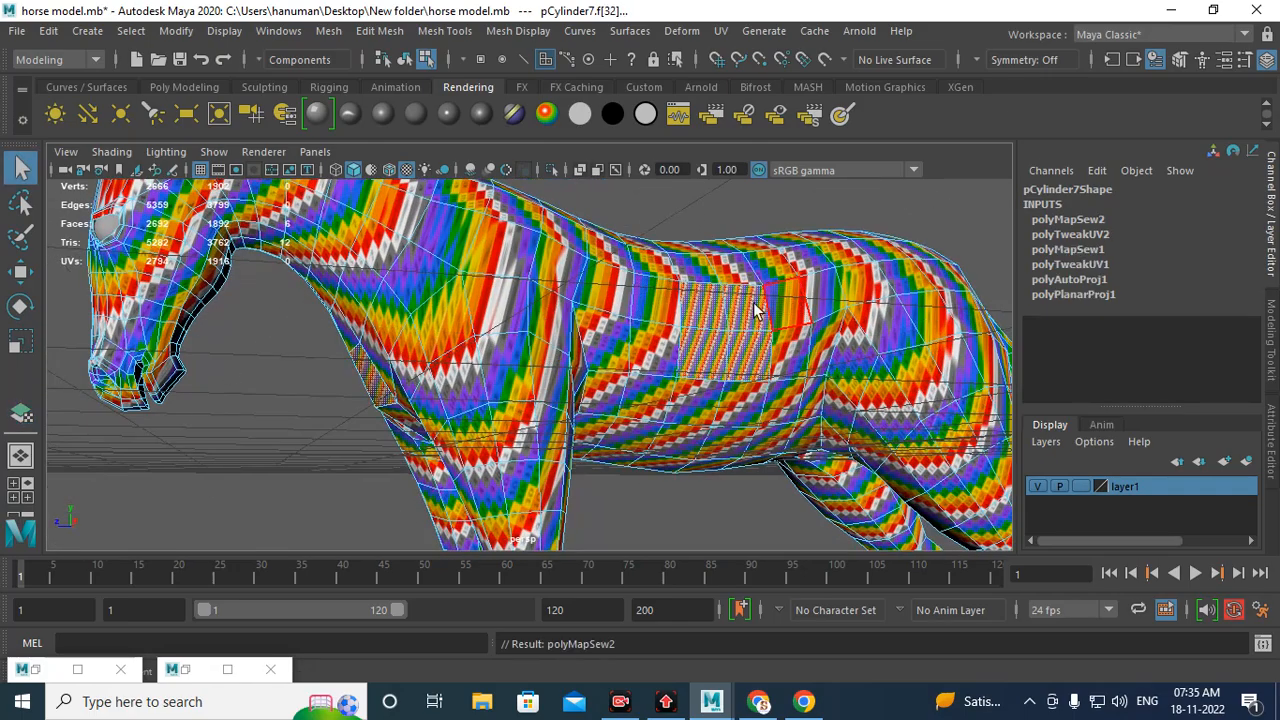
Step: Inspect the projected flank patch on the model and in the UV Editor
scroll(760, 300, "up", 3)
left_click_drag(790, 327, 720, 352, "alt")
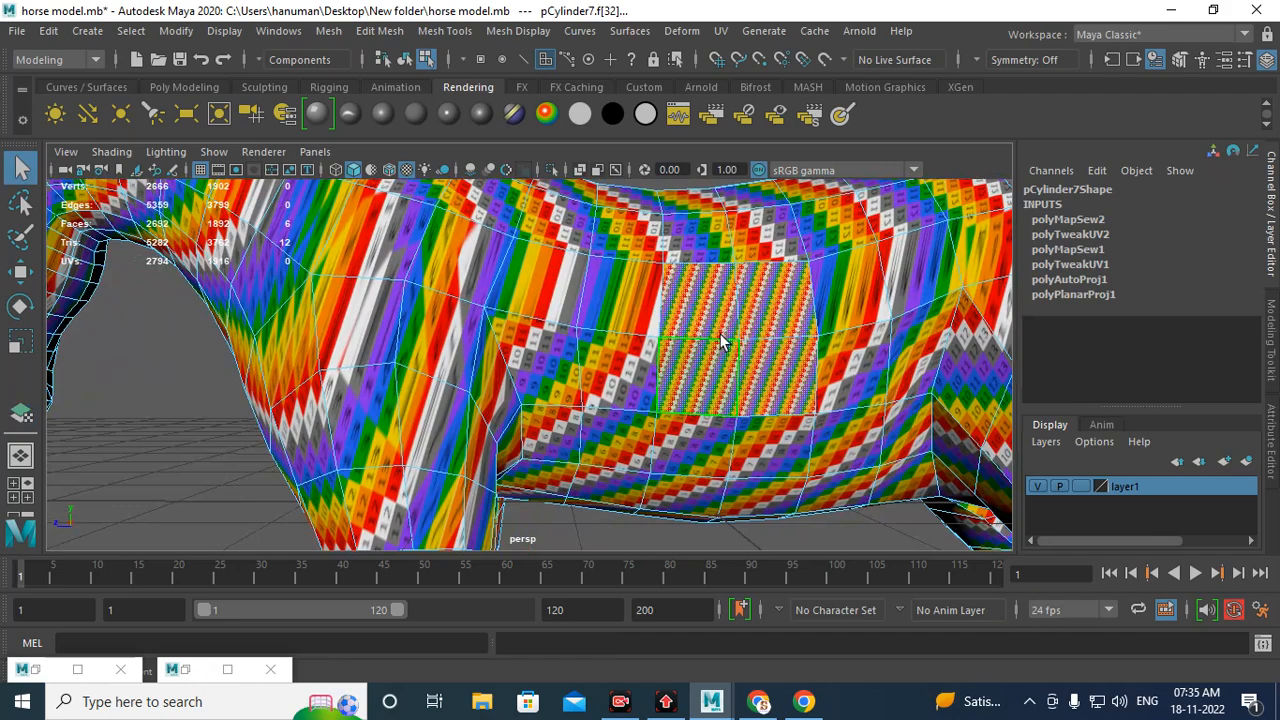
left_click(184, 672)
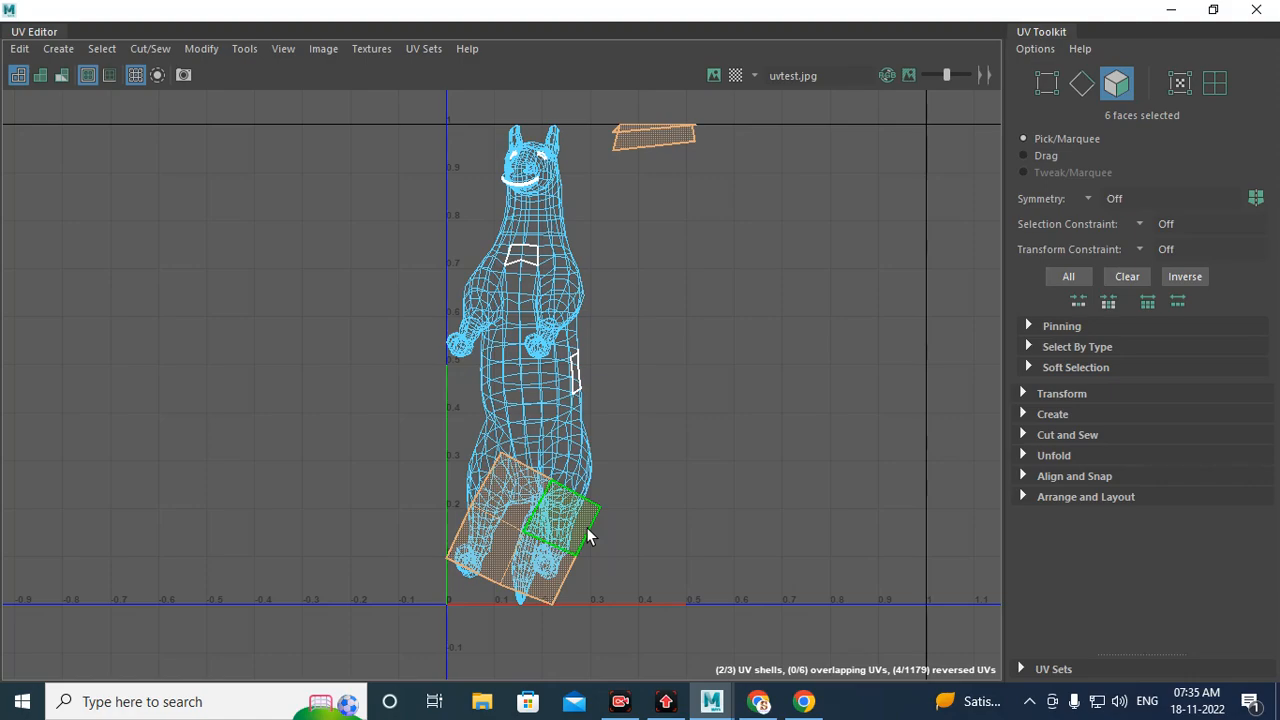
Step: Examine the checker pattern on the projected flank patch from several angles
left_click(1171, 9)
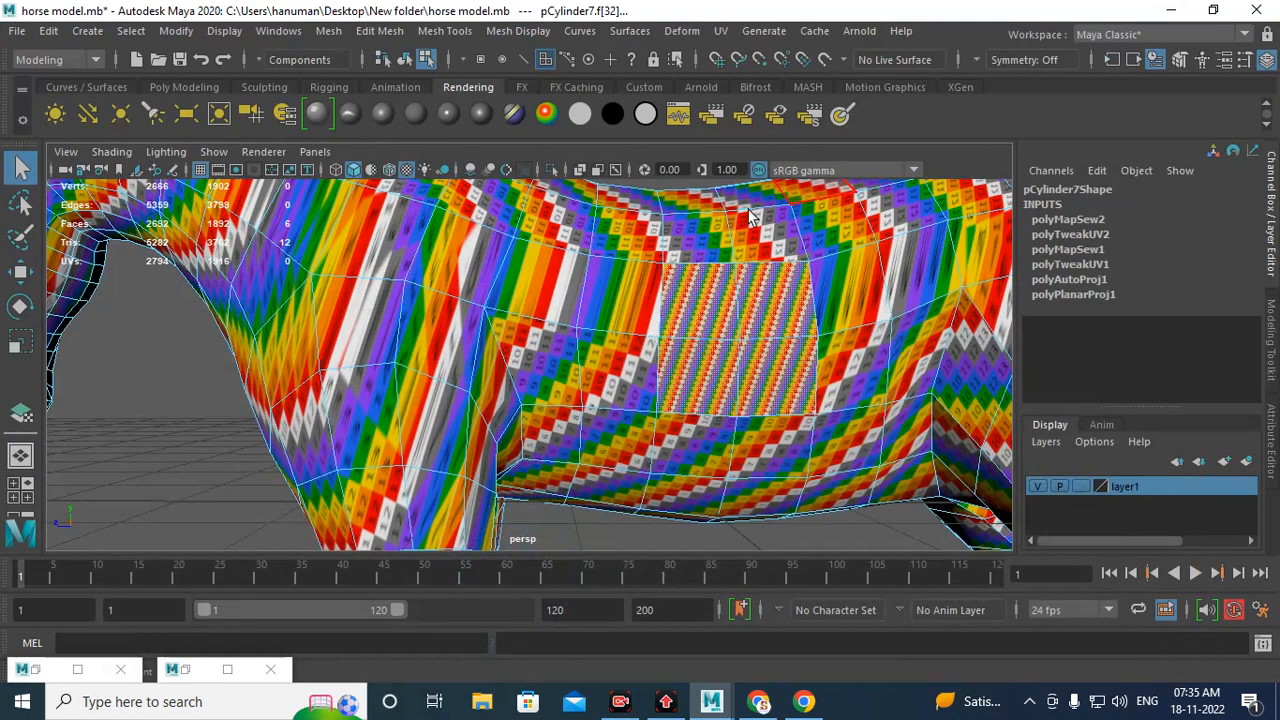
left_click_drag(704, 334, 659, 344, "alt")
right_click_drag(687, 184, 781, 158)
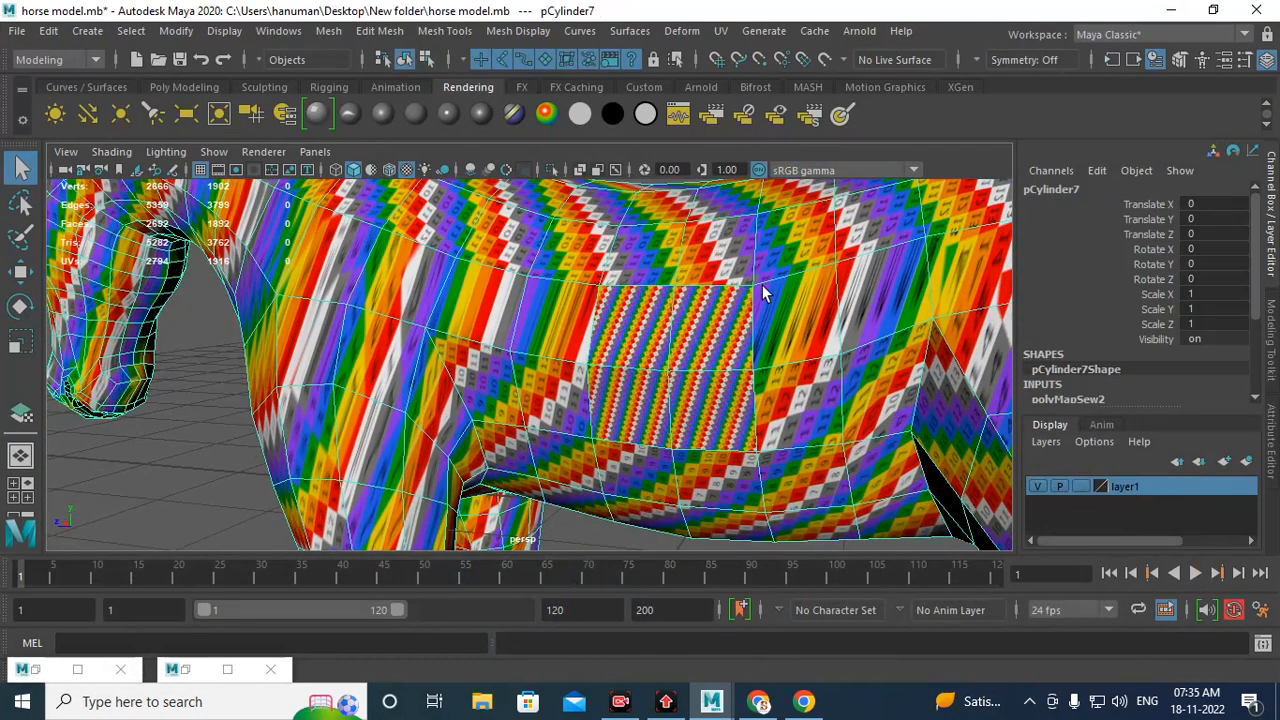
right_click_drag(761, 289, 545, 284, "alt")
left_click_drag(545, 284, 628, 287, "alt")
right_click_drag(628, 287, 745, 457, "alt")
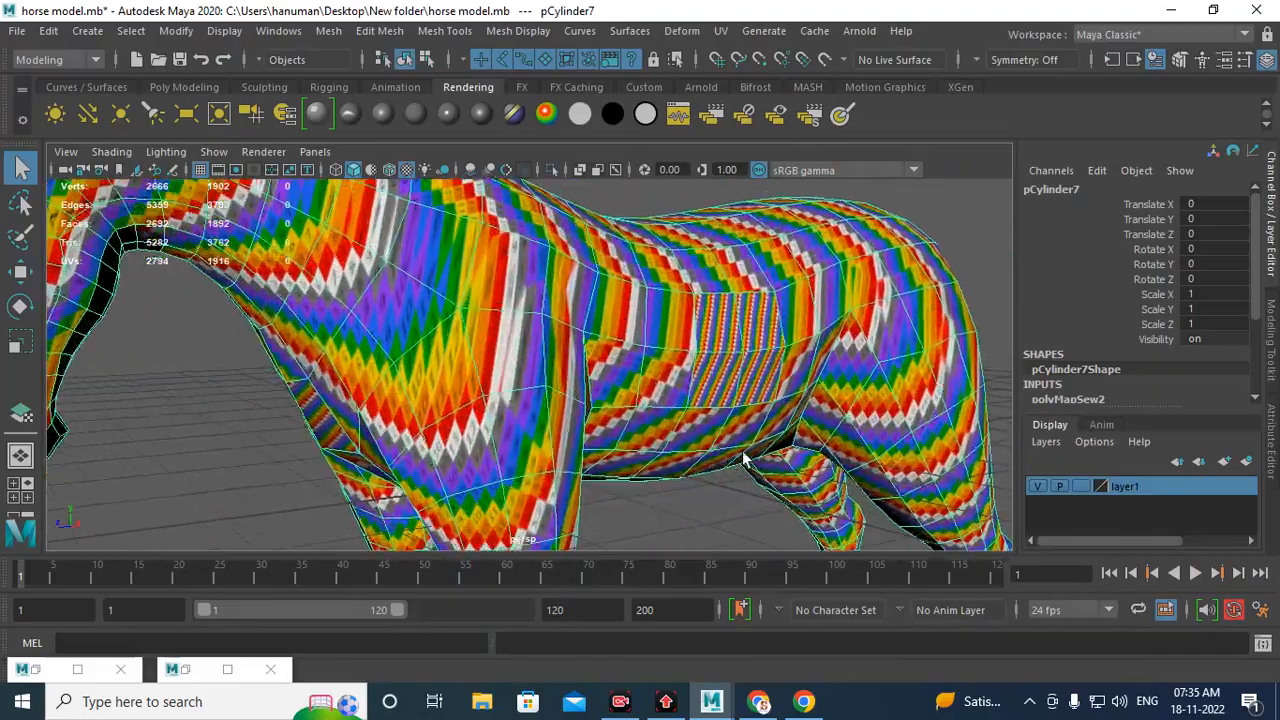
left_click_drag(743, 458, 640, 337, "alt")
middle_click_drag(598, 332, 563, 334, "alt")
left_click_drag(577, 303, 602, 320, "alt")
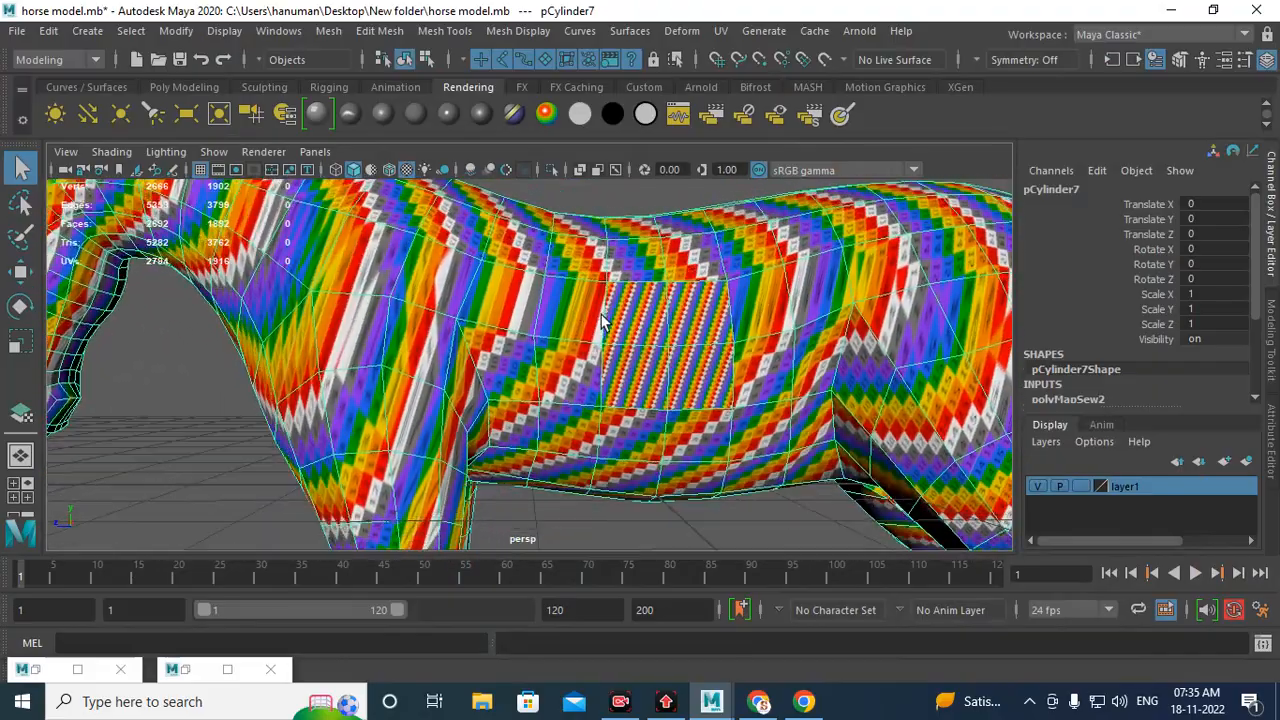
Step: Undo the best-plane projection of the flank patch
key("ctrl+z")
key("ctrl+z")
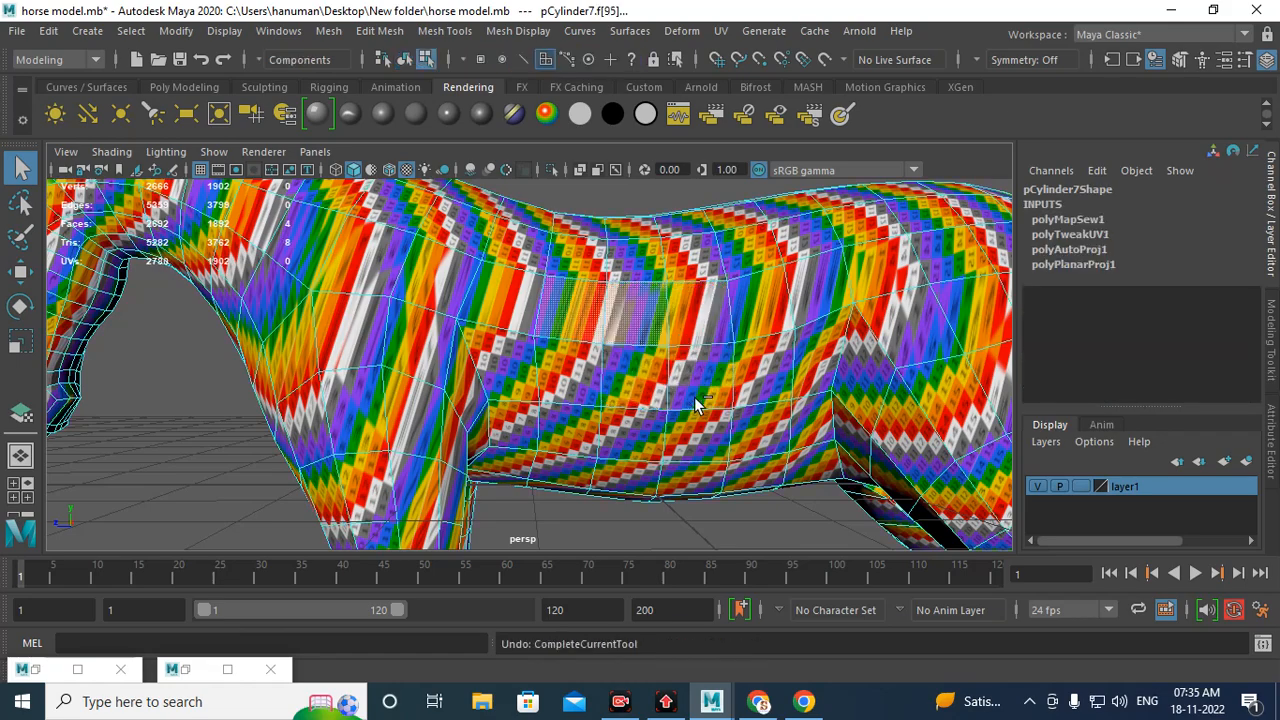
scroll(530, 318, "down", 6)
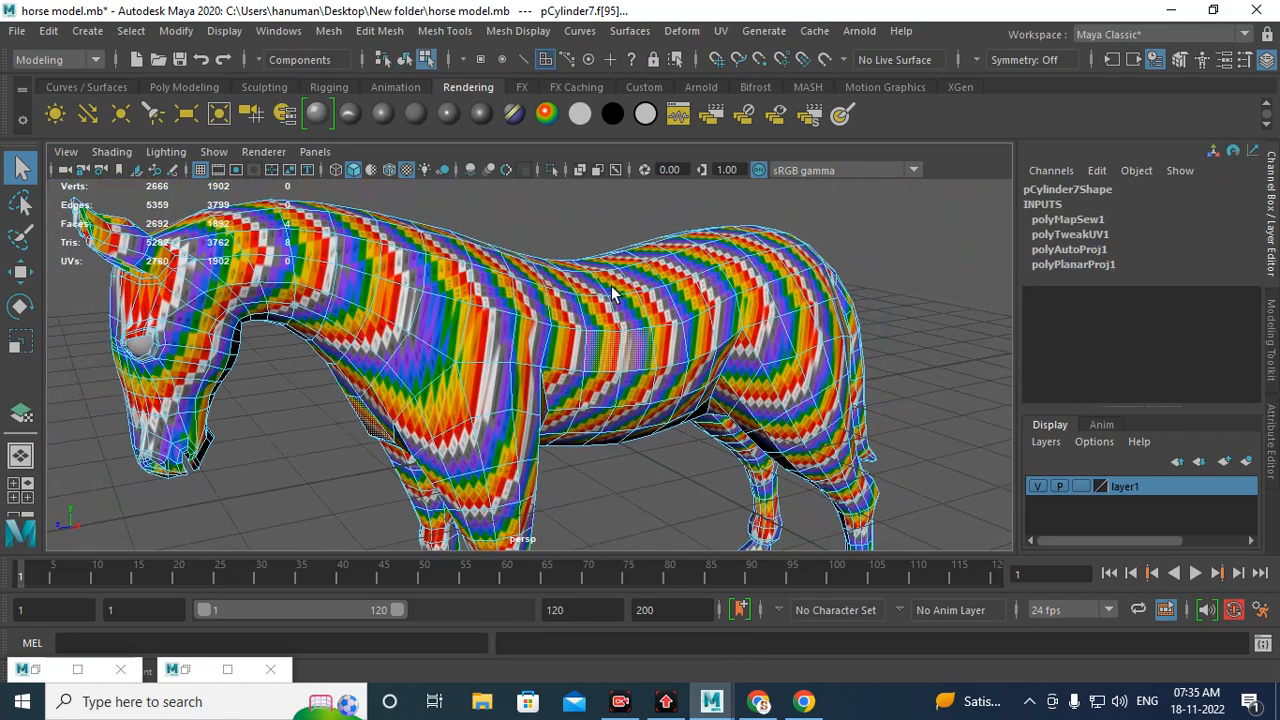
Step: Select the horse and apply a Camera-based UV projection from the current side view
left_click(721, 31)
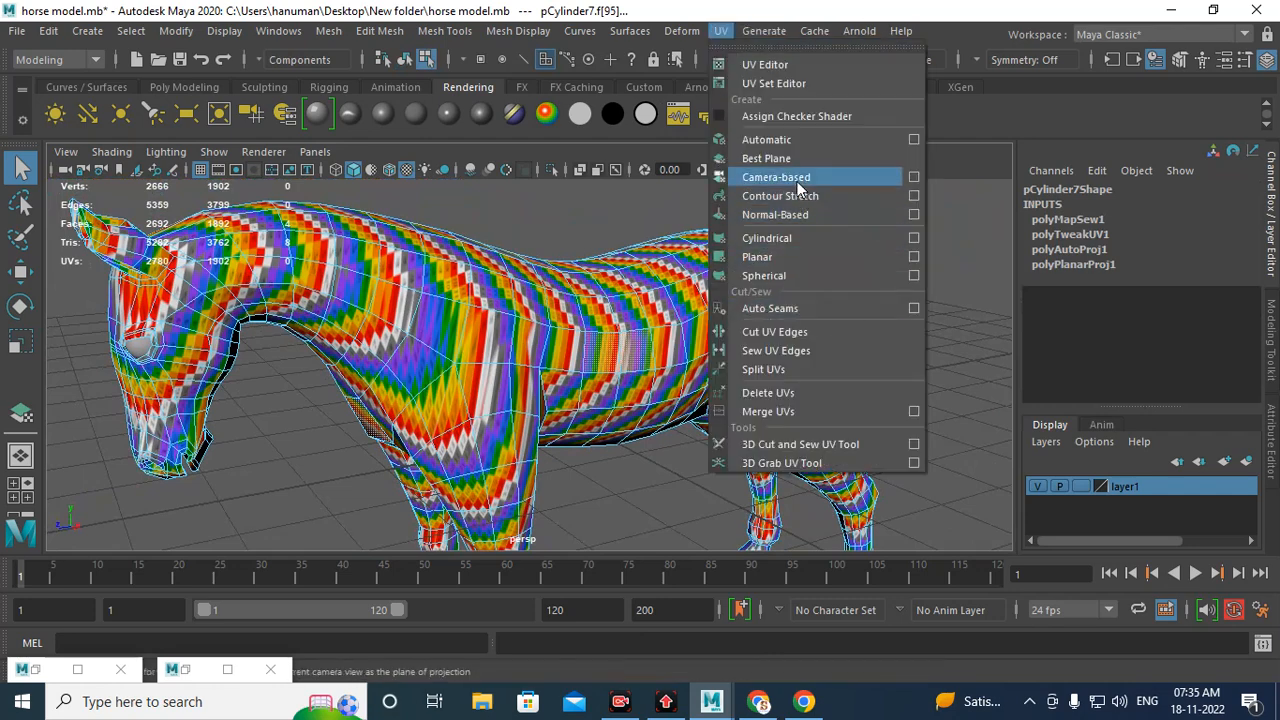
left_click(623, 320)
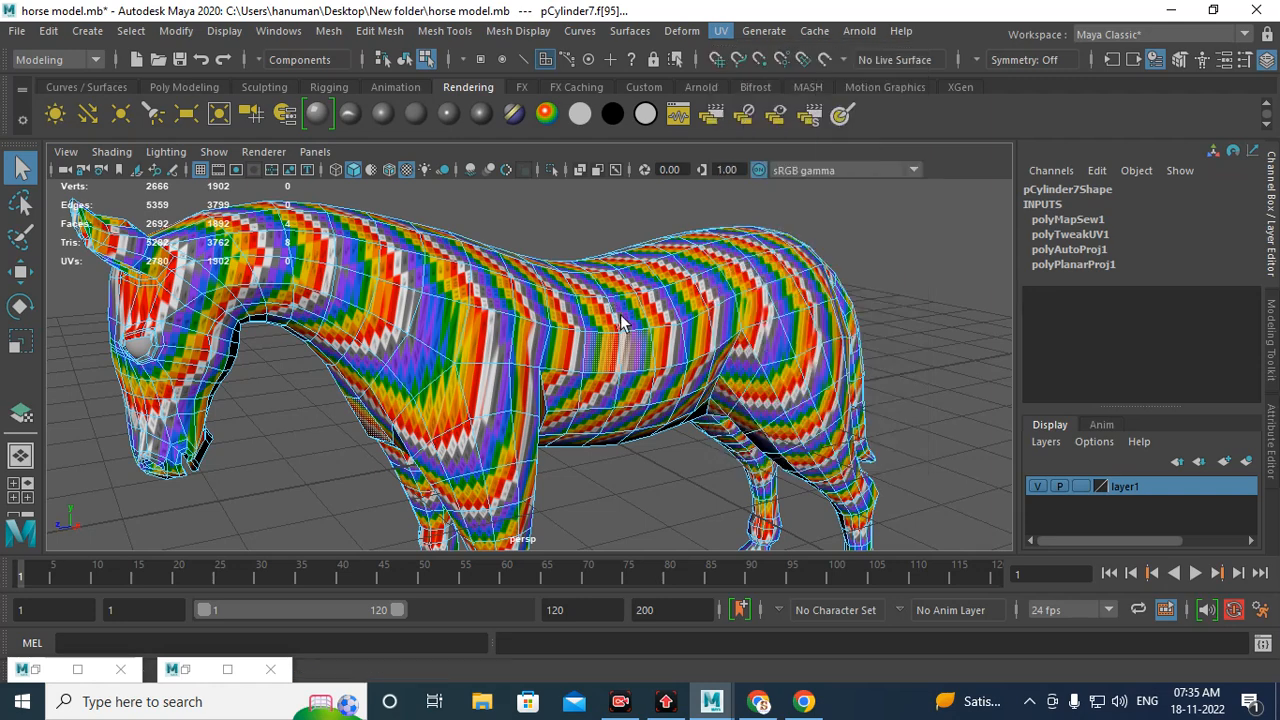
scroll(623, 320, "down", 3)
right_click_drag(623, 320, 677, 206)
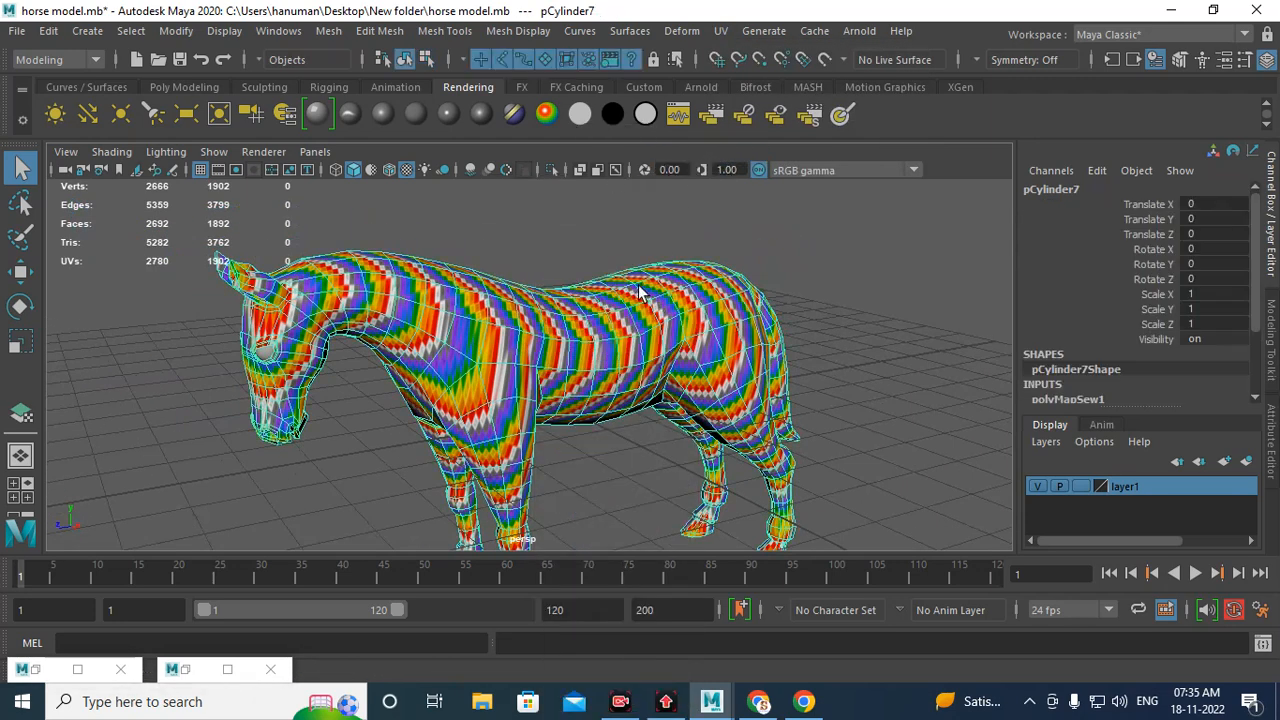
left_click(721, 31)
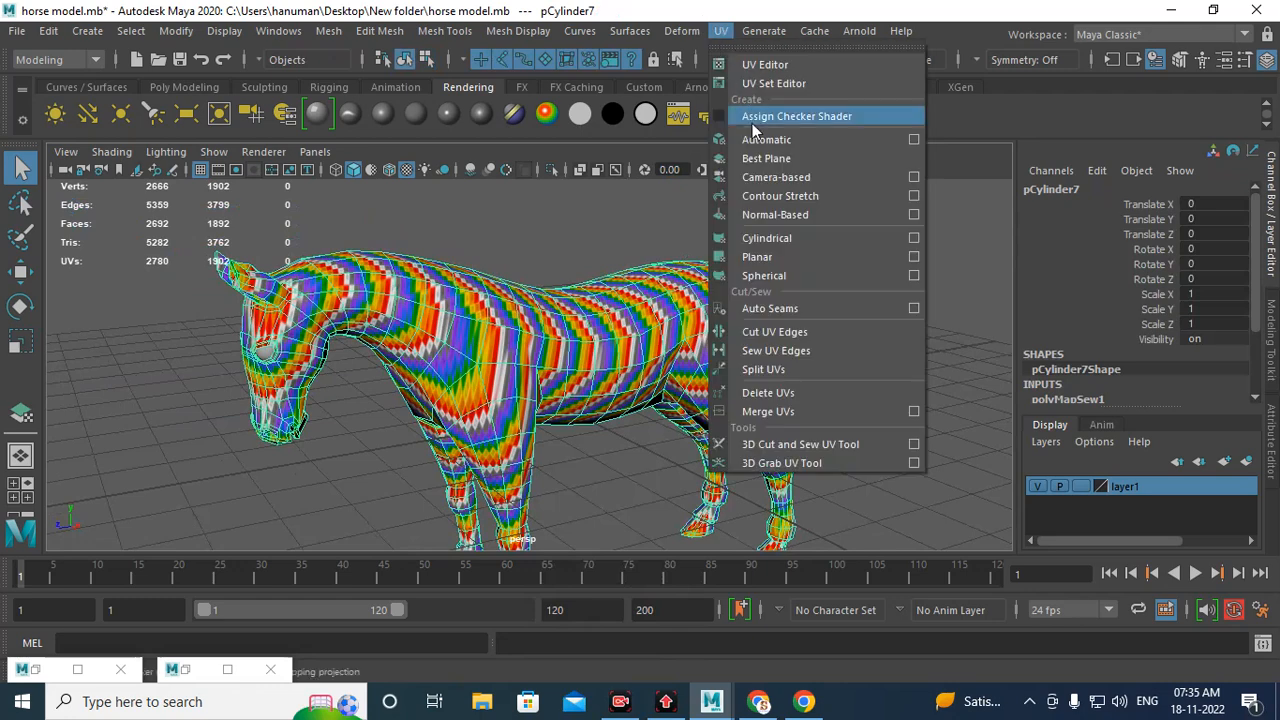
left_click(765, 176)
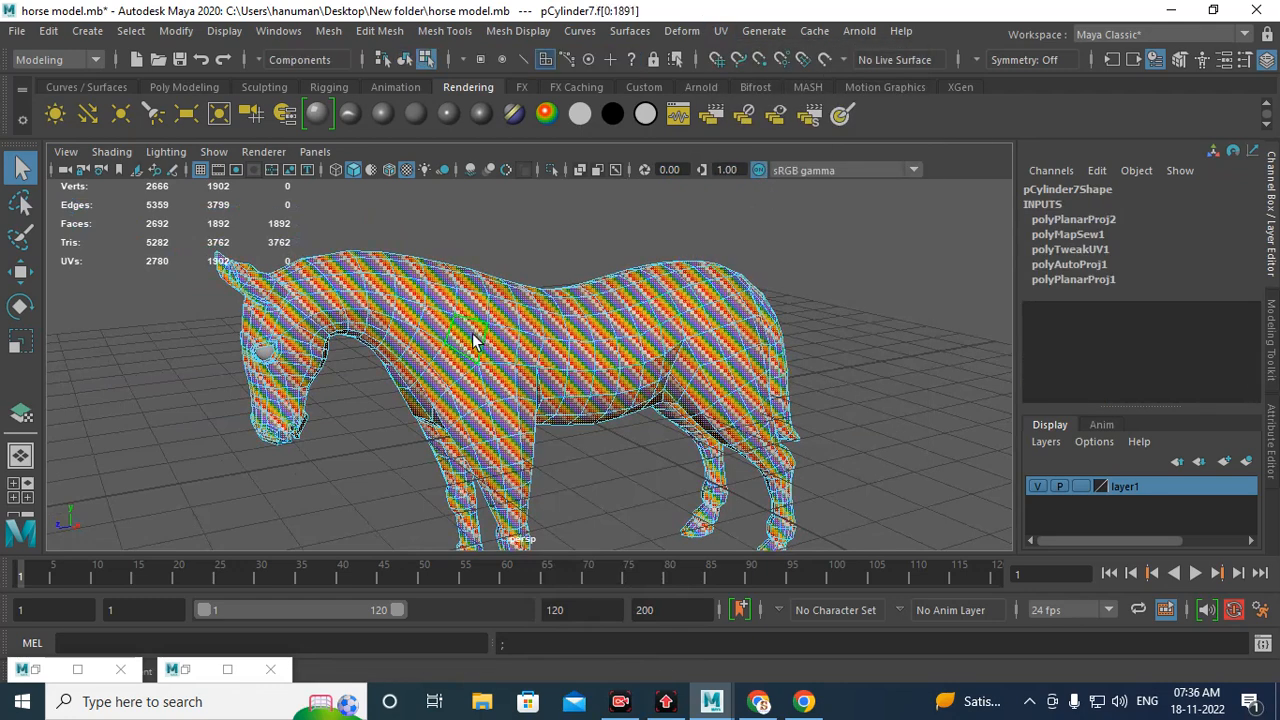
Step: Review the camera-based UV layout in the UV Editor with the checker image shown and hidden
left_click(174, 672)
left_click(713, 76)
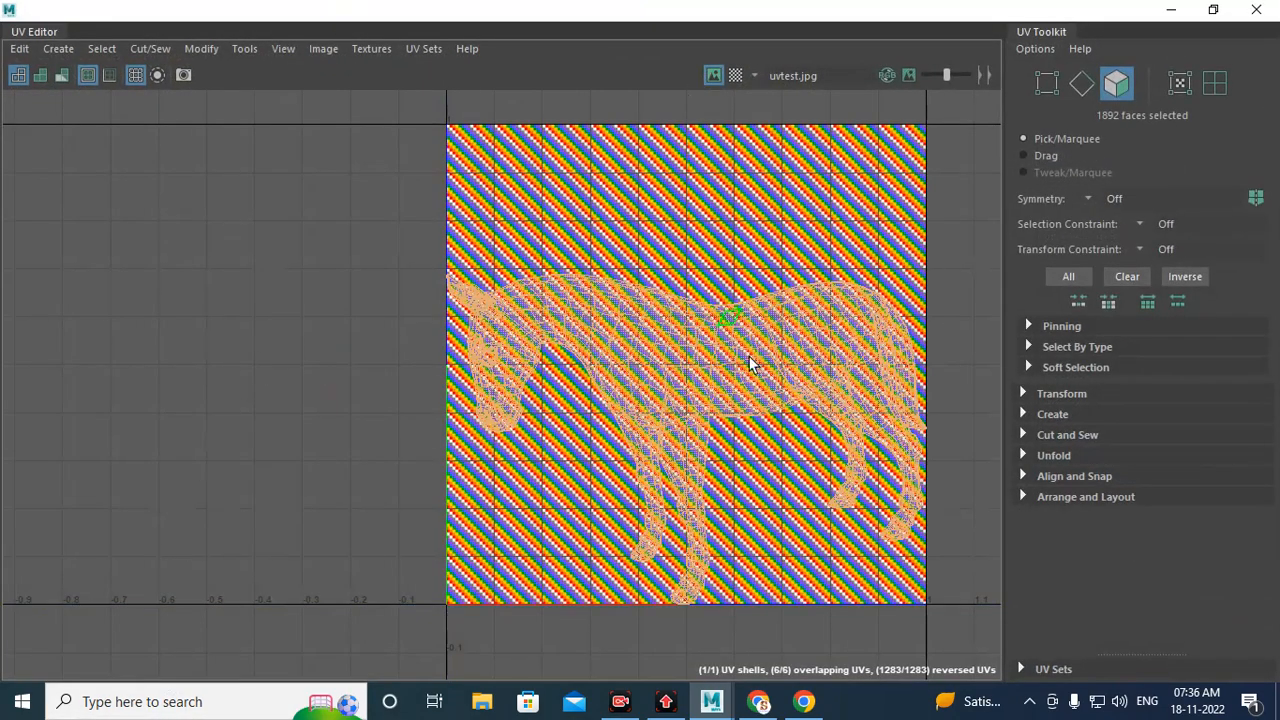
left_click(712, 76)
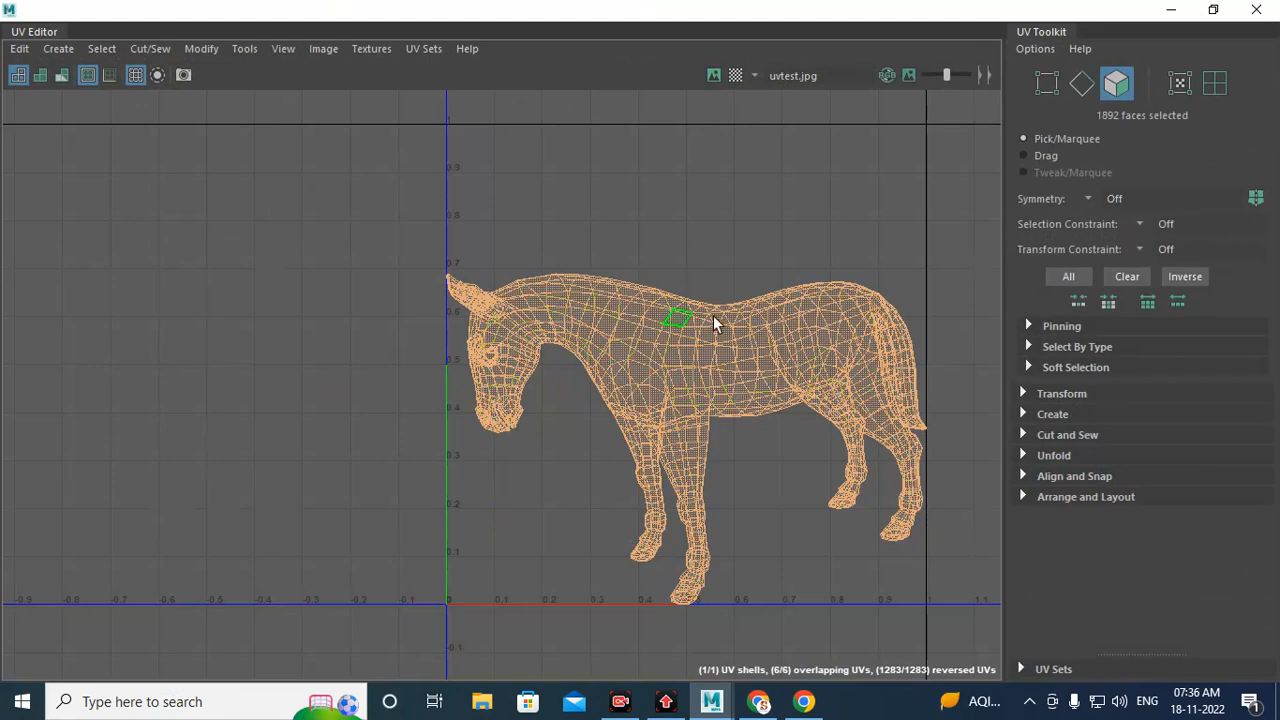
Step: Apply a Camera-based UV projection to the horse from a front view
left_click(1171, 9)
left_click_drag(960, 360, 828, 352, "alt")
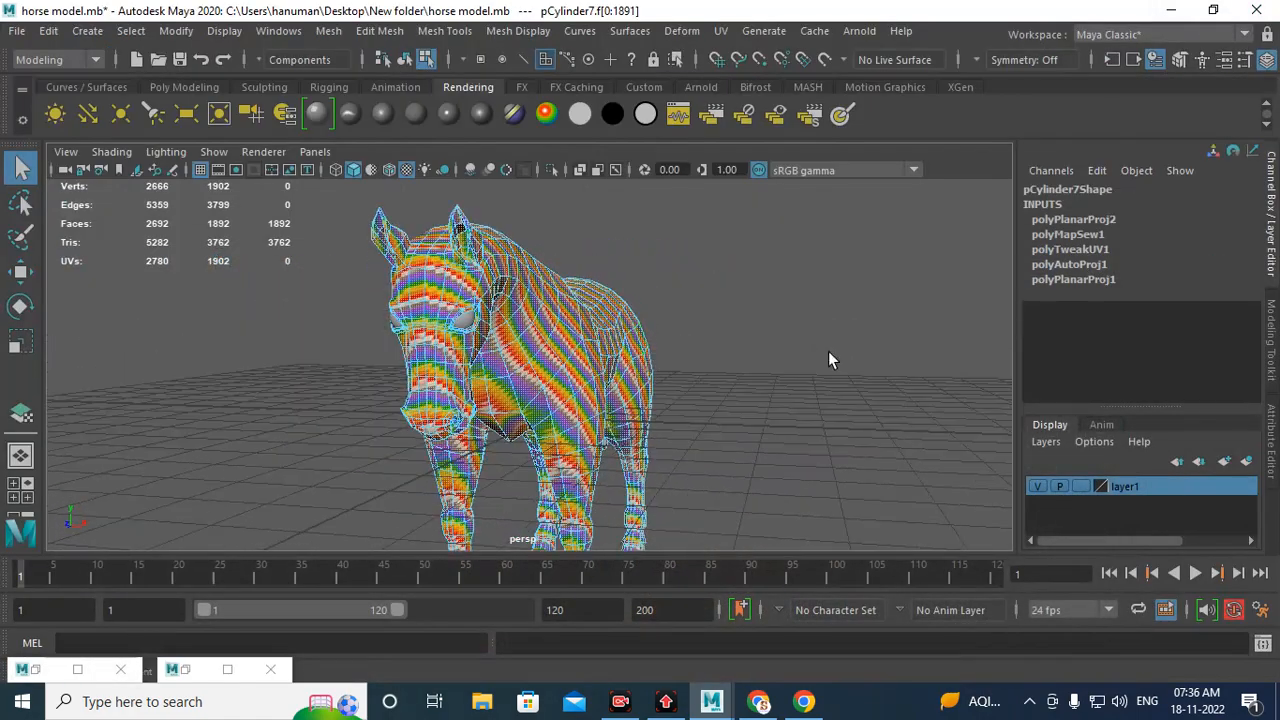
left_click(722, 31)
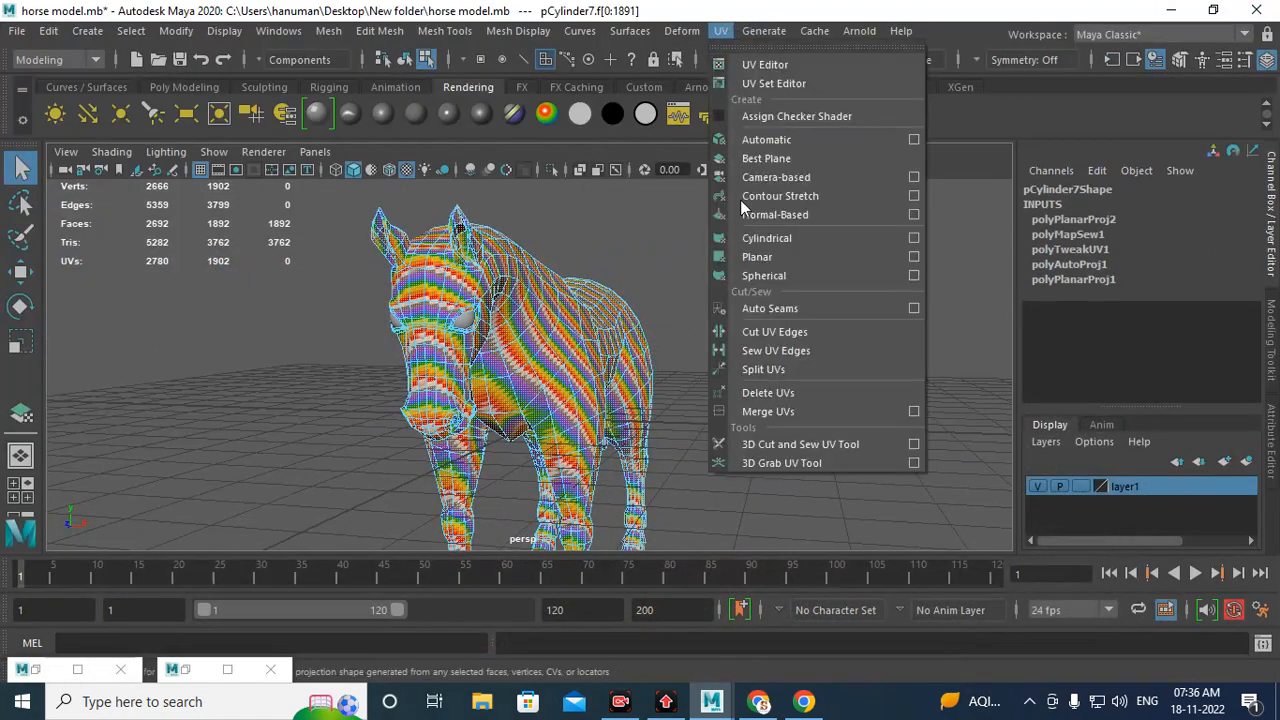
left_click(803, 186)
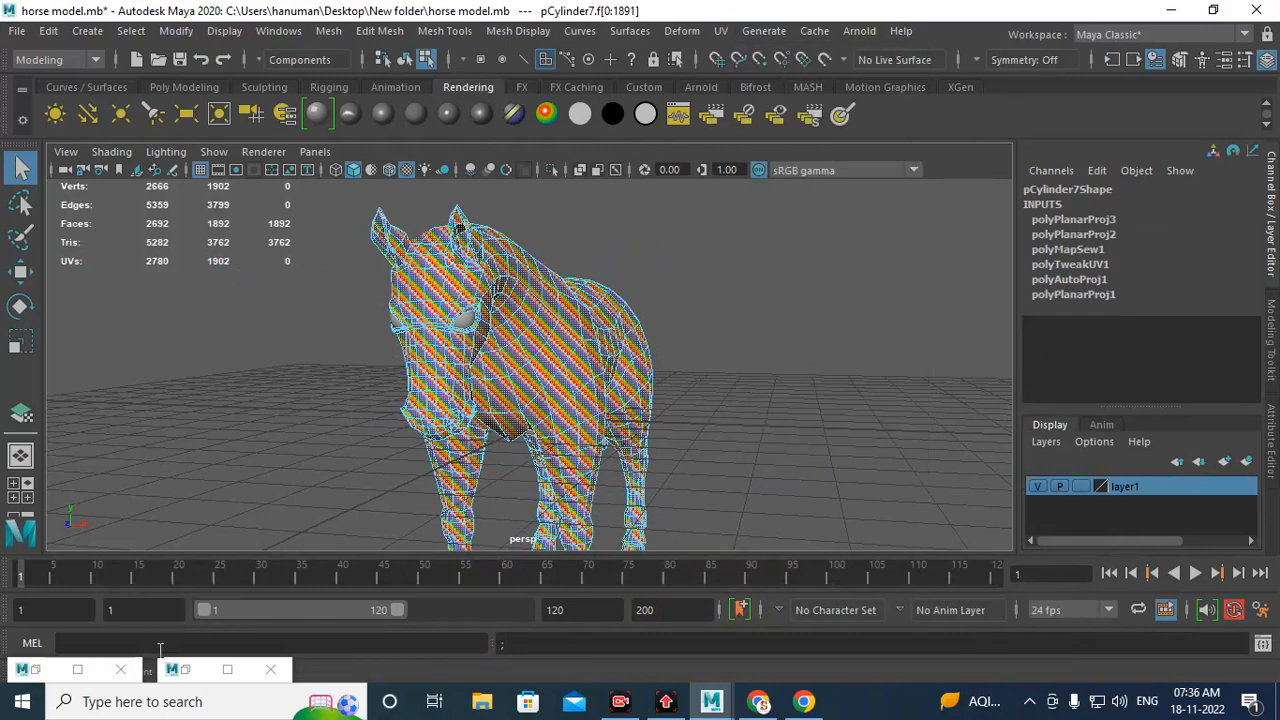
Step: Review the front-view camera-based UV layout and the checker on the horse from above
left_click(187, 670)
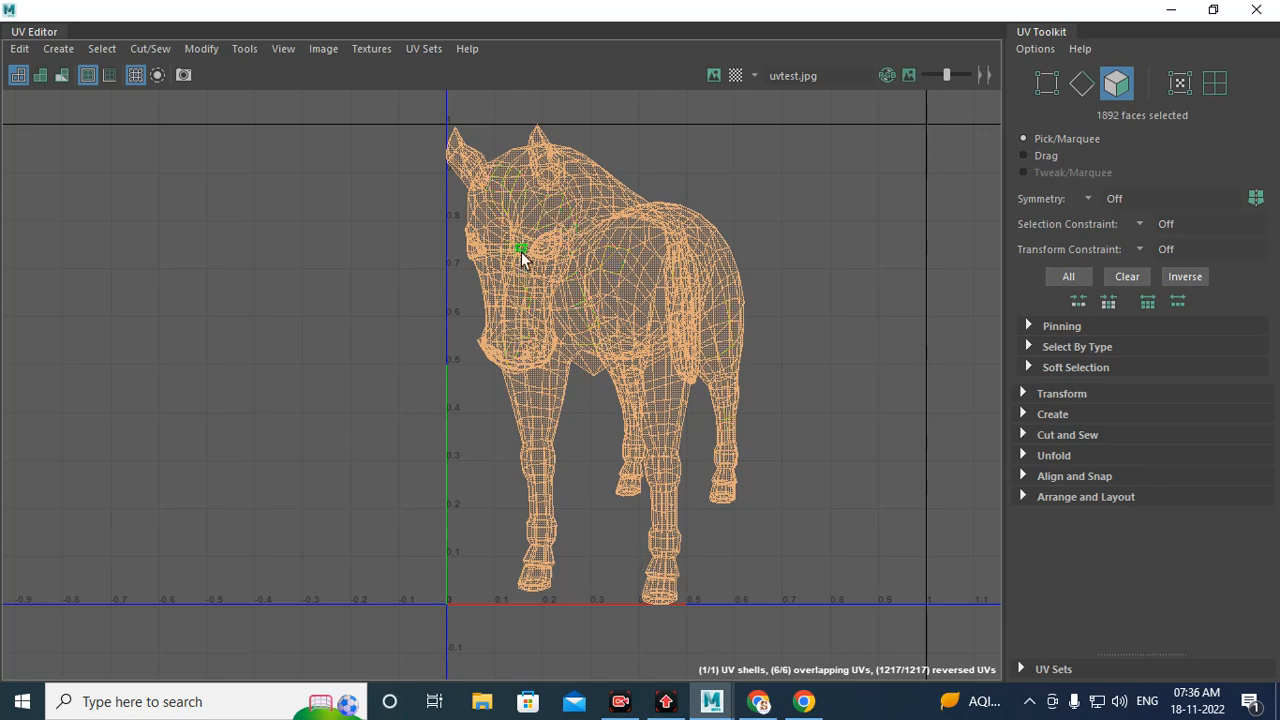
left_click(1170, 12)
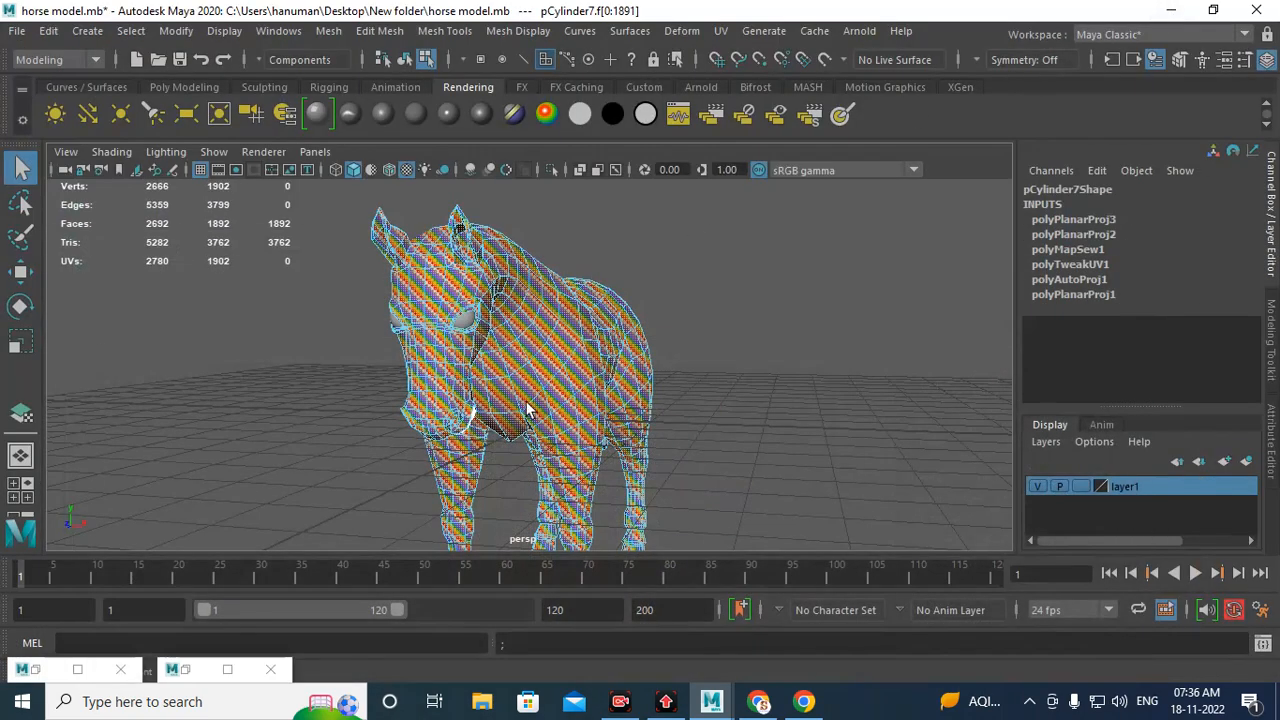
left_click_drag(594, 357, 544, 359, "alt")
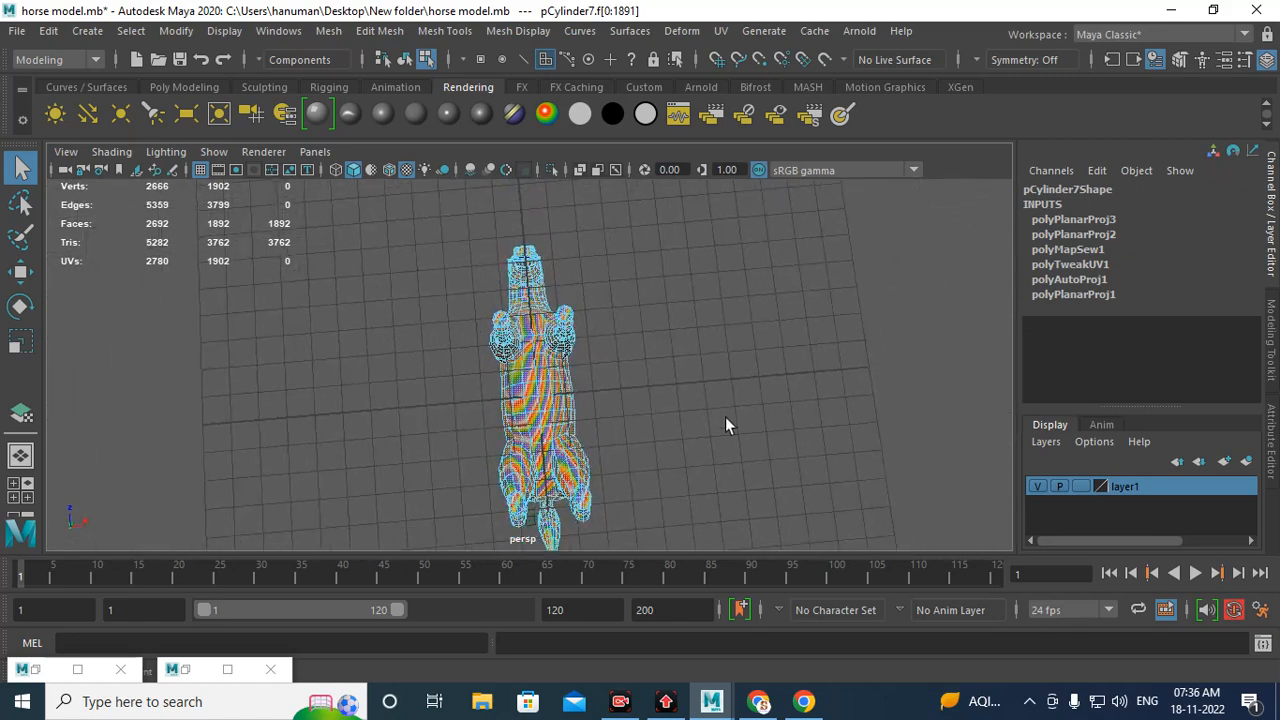
left_click_drag(726, 423, 700, 462, "alt")
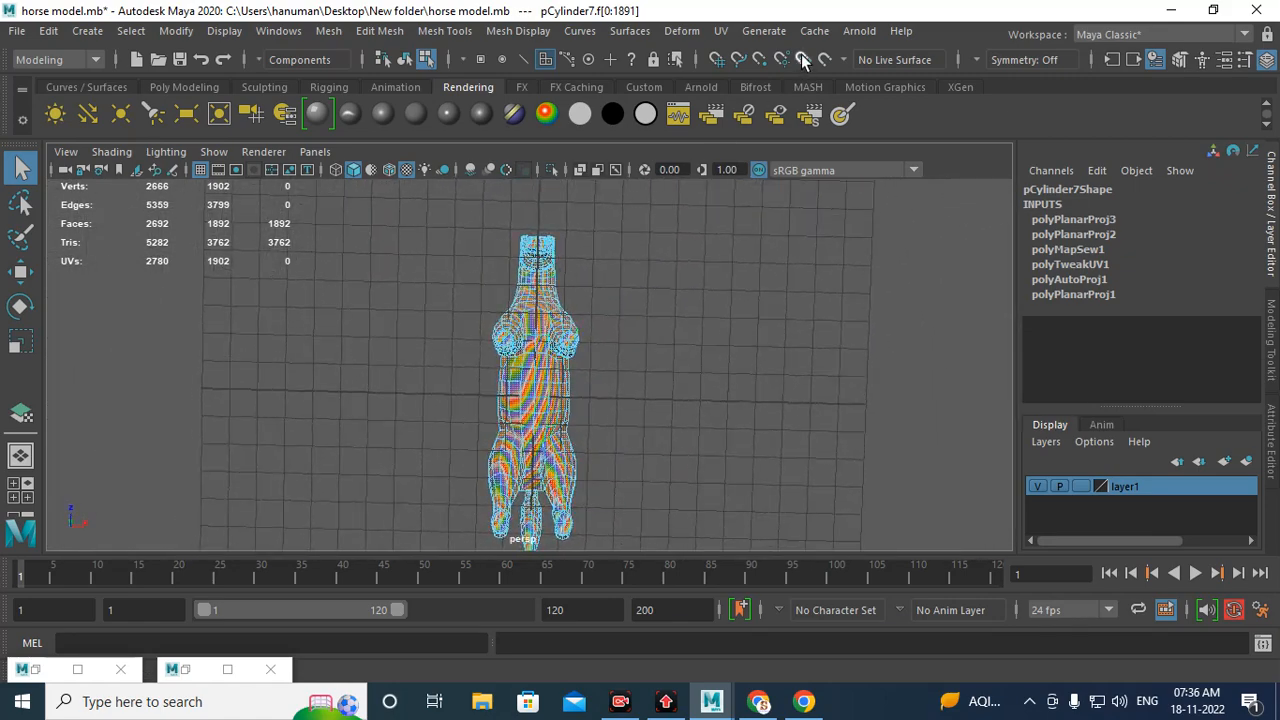
Step: Apply a Camera-based UV projection to the horse from the top view
left_click(720, 31)
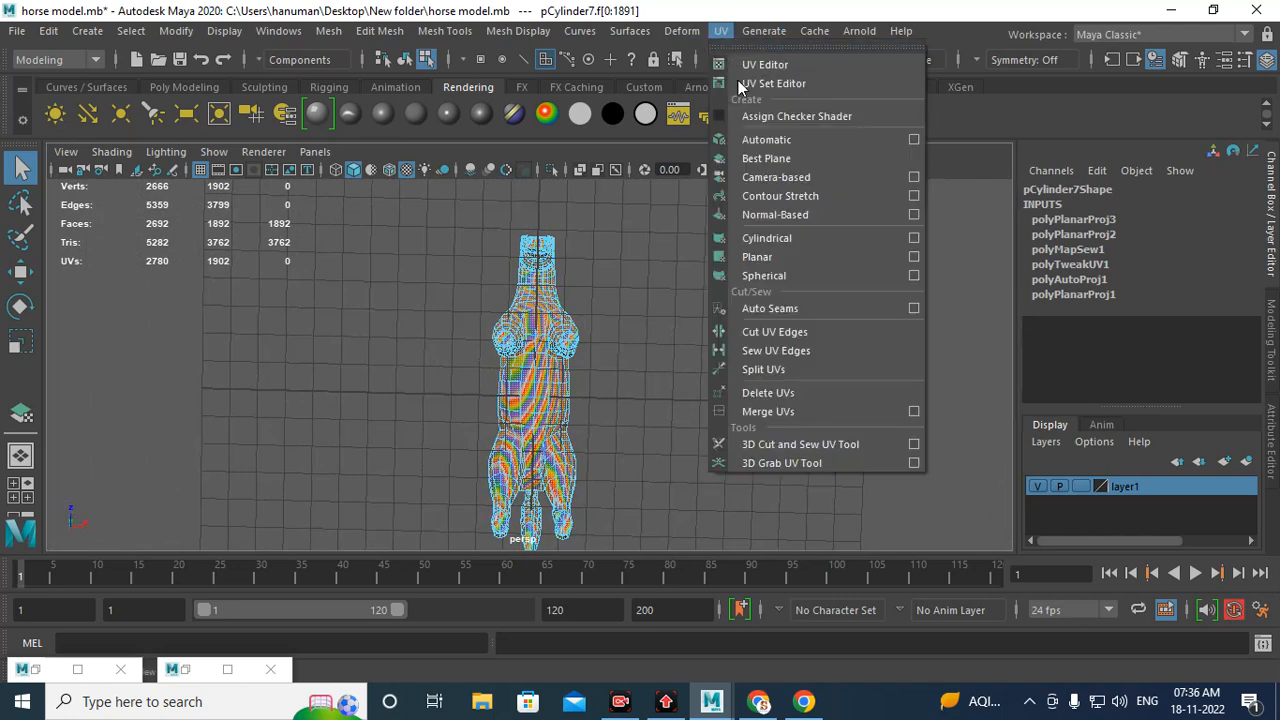
left_click(806, 178)
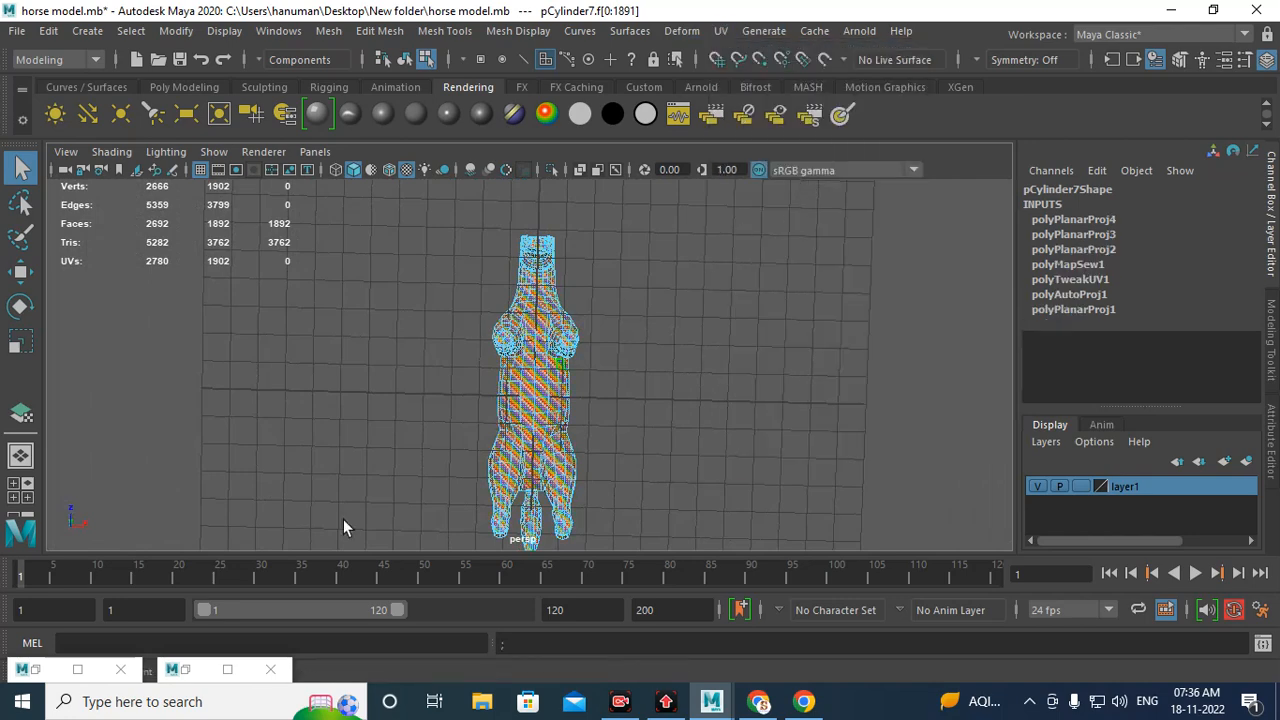
Step: Review the top-view camera-based UV layout in the UV Editor and the checker on the horse
left_click(187, 670)
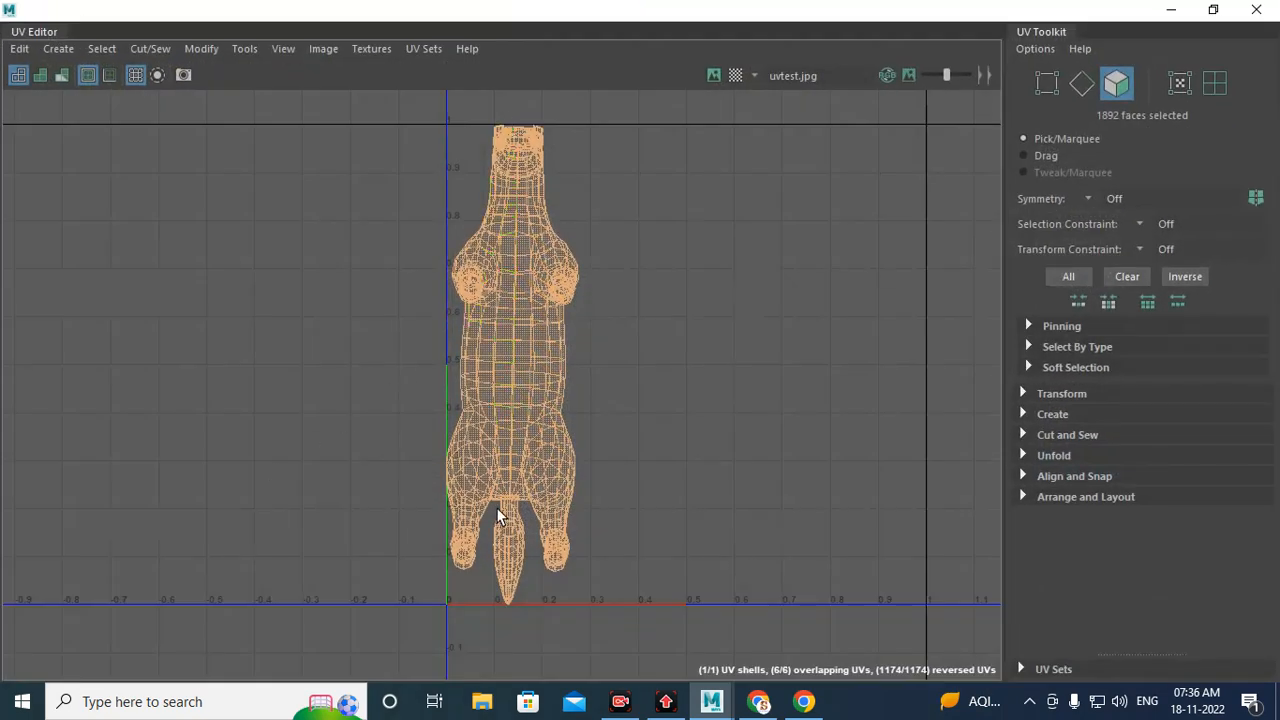
left_click(1171, 9)
left_click_drag(671, 258, 630, 310, "alt")
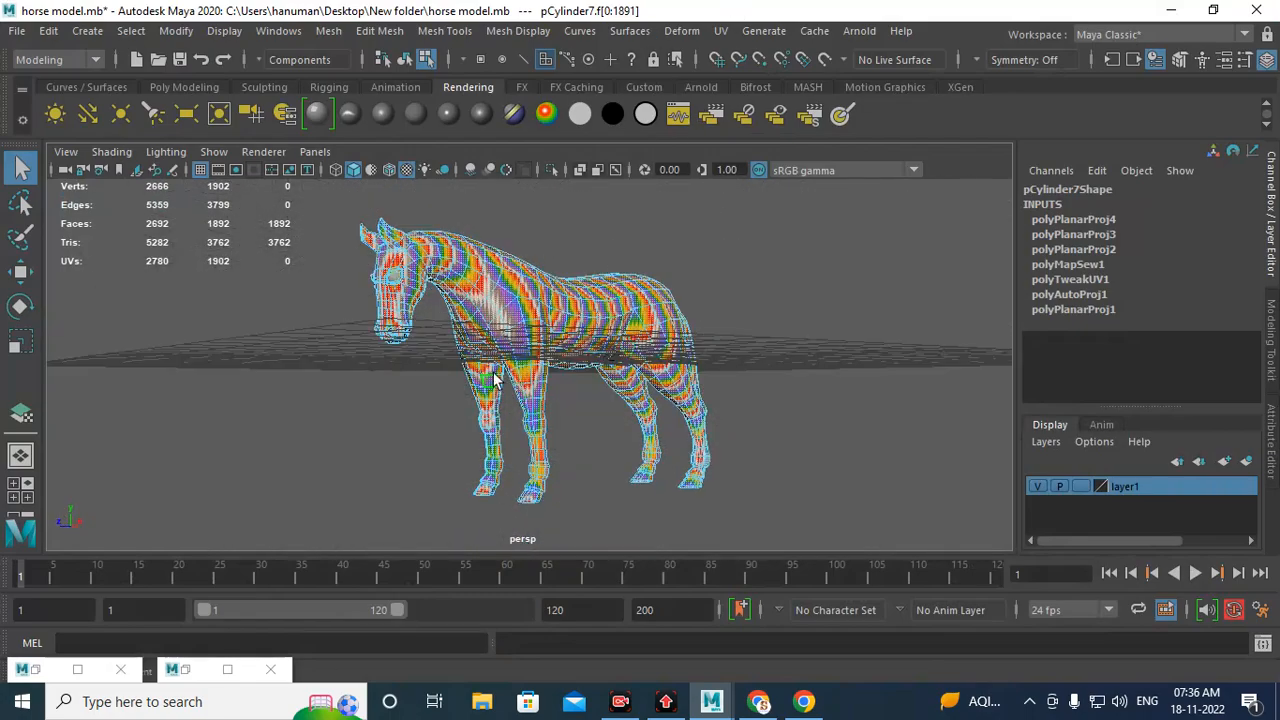
scroll(506, 293, "up", 5)
scroll(742, 412, "down", 4)
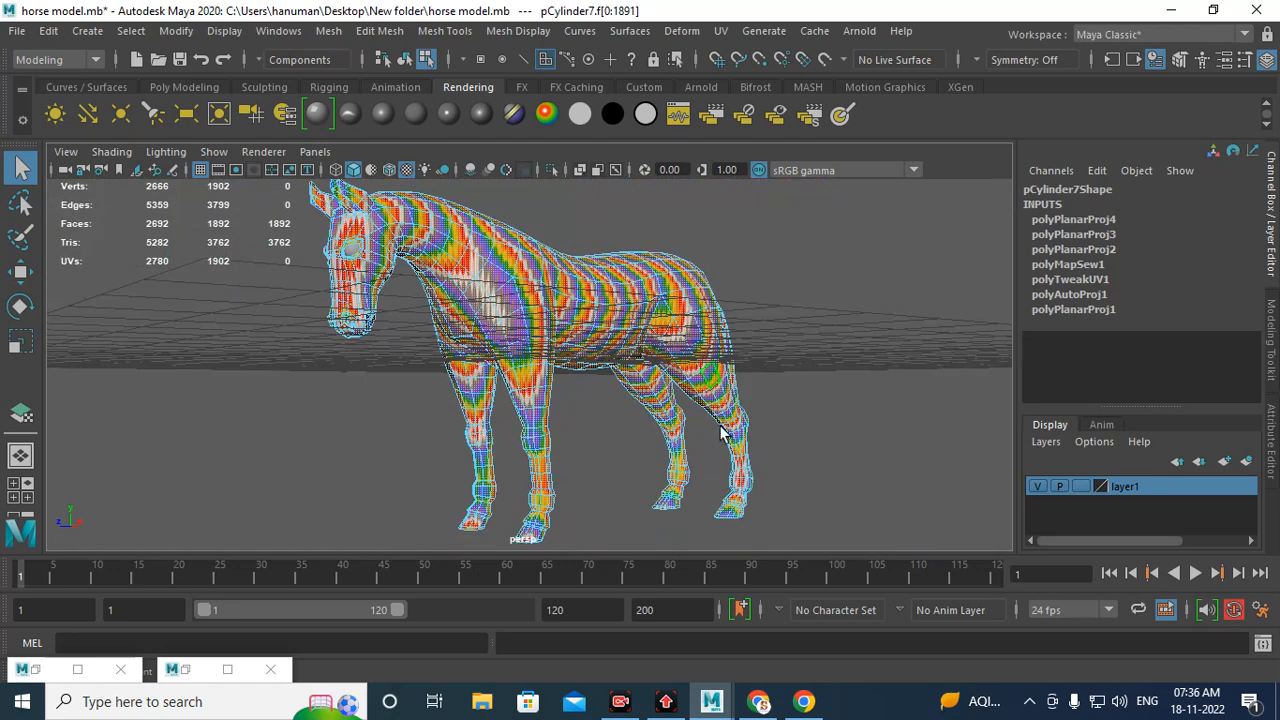
scroll(645, 330, "up", 2)
Step: Select the horse and apply a Cylindrical UV projection to it
left_click(721, 31)
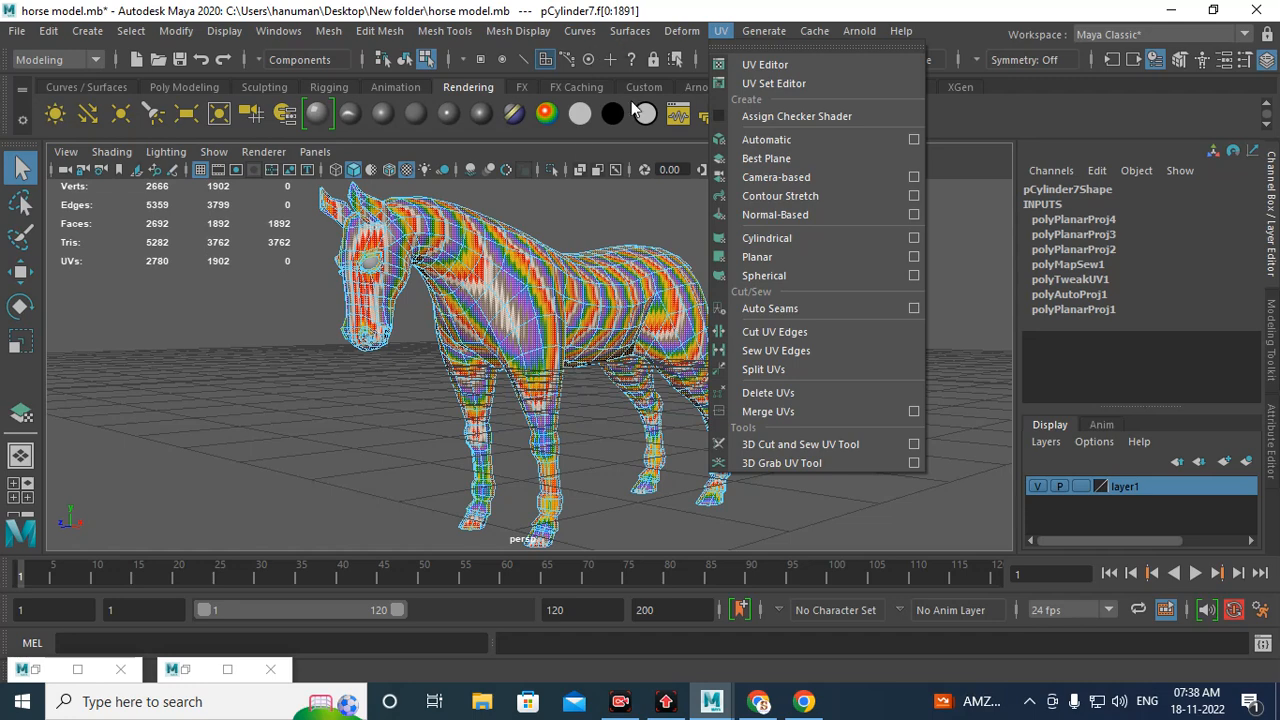
left_click(559, 361)
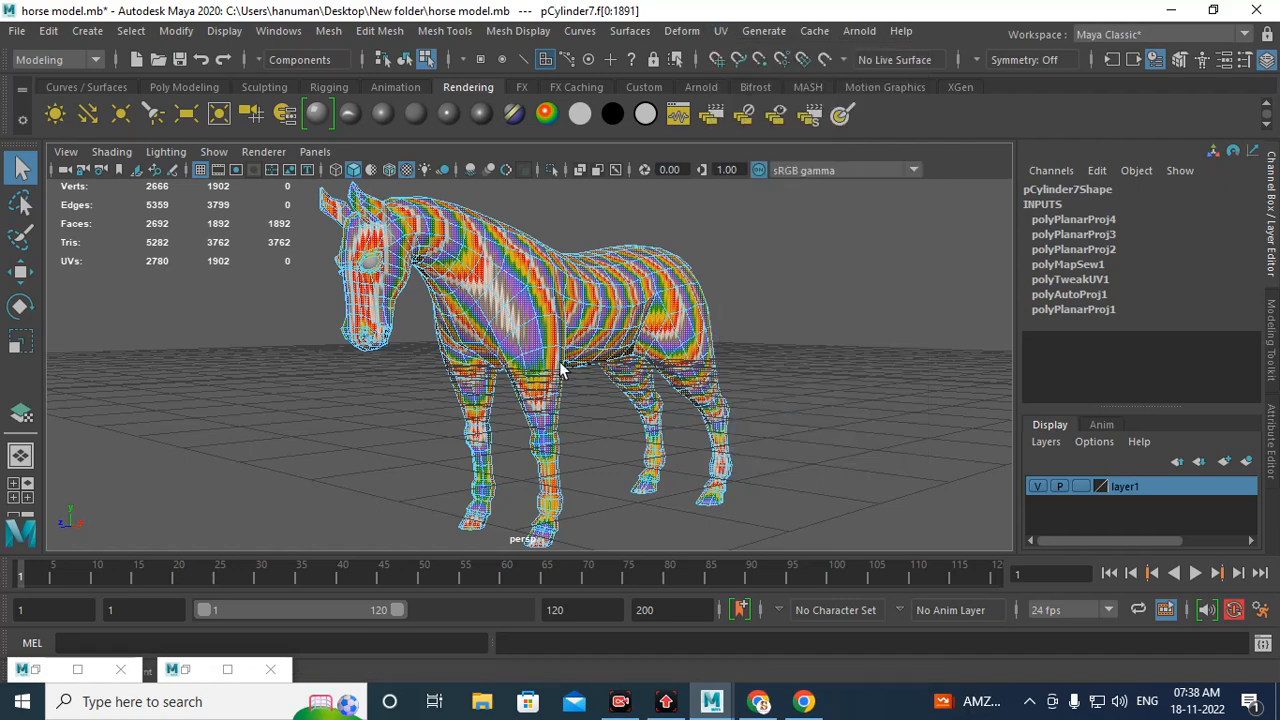
scroll(559, 361, "down", 4)
left_click_drag(559, 361, 440, 320, "alt")
scroll(680, 480, "up", 5)
right_click_drag(573, 316, 658, 156)
left_click_drag(600, 285, 612, 316, "alt")
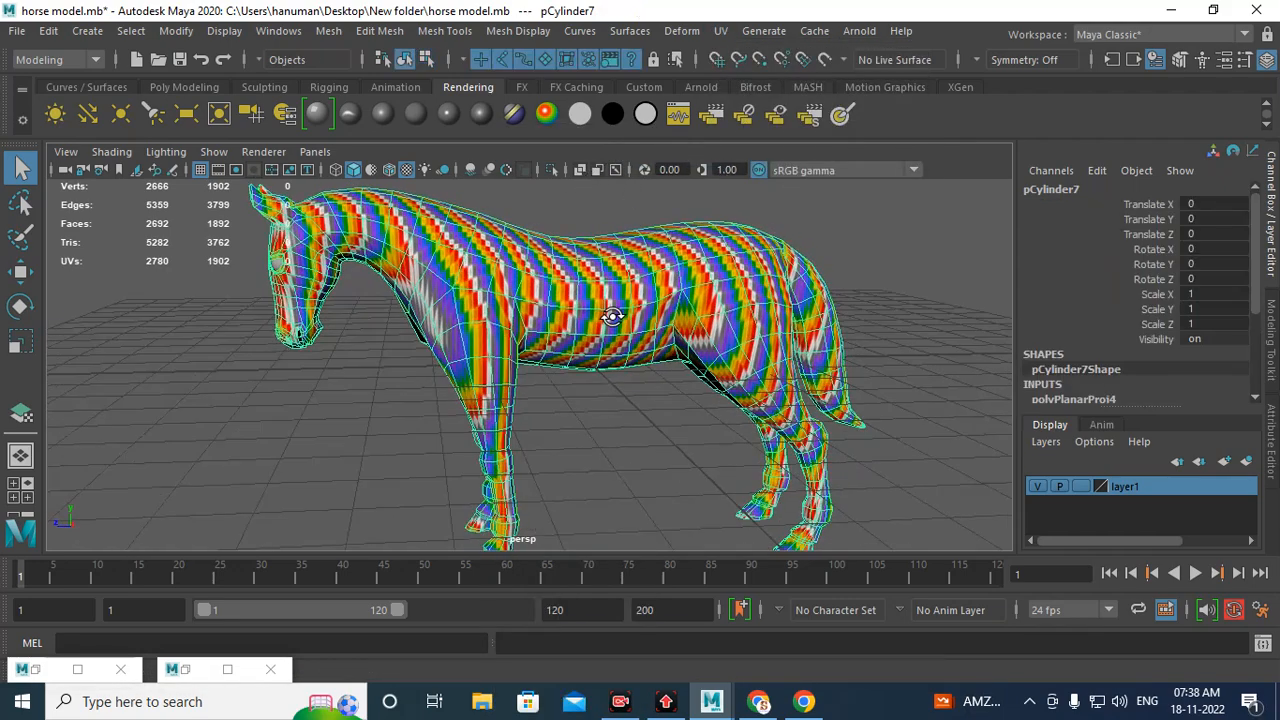
left_click(720, 30)
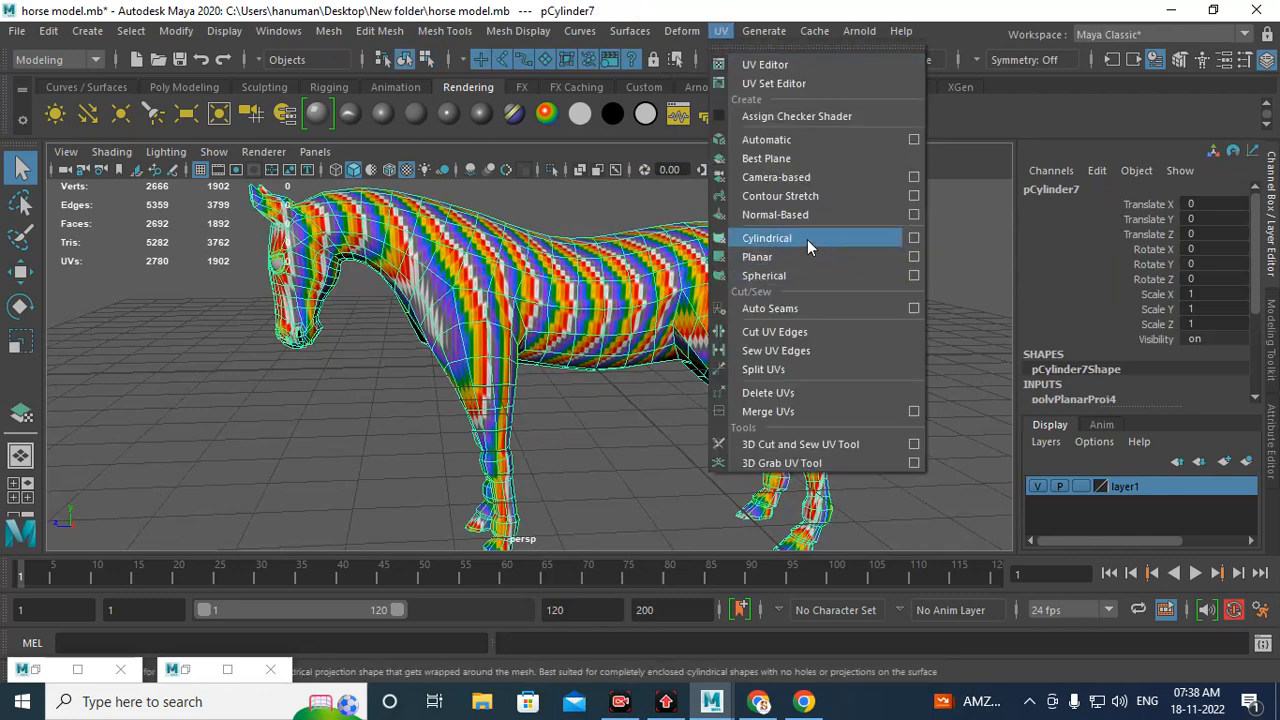
left_click(807, 239)
Step: Review the cylindrical projection on the horse and its layout in the UV Editor
left_click_drag(650, 340, 525, 415, "alt")
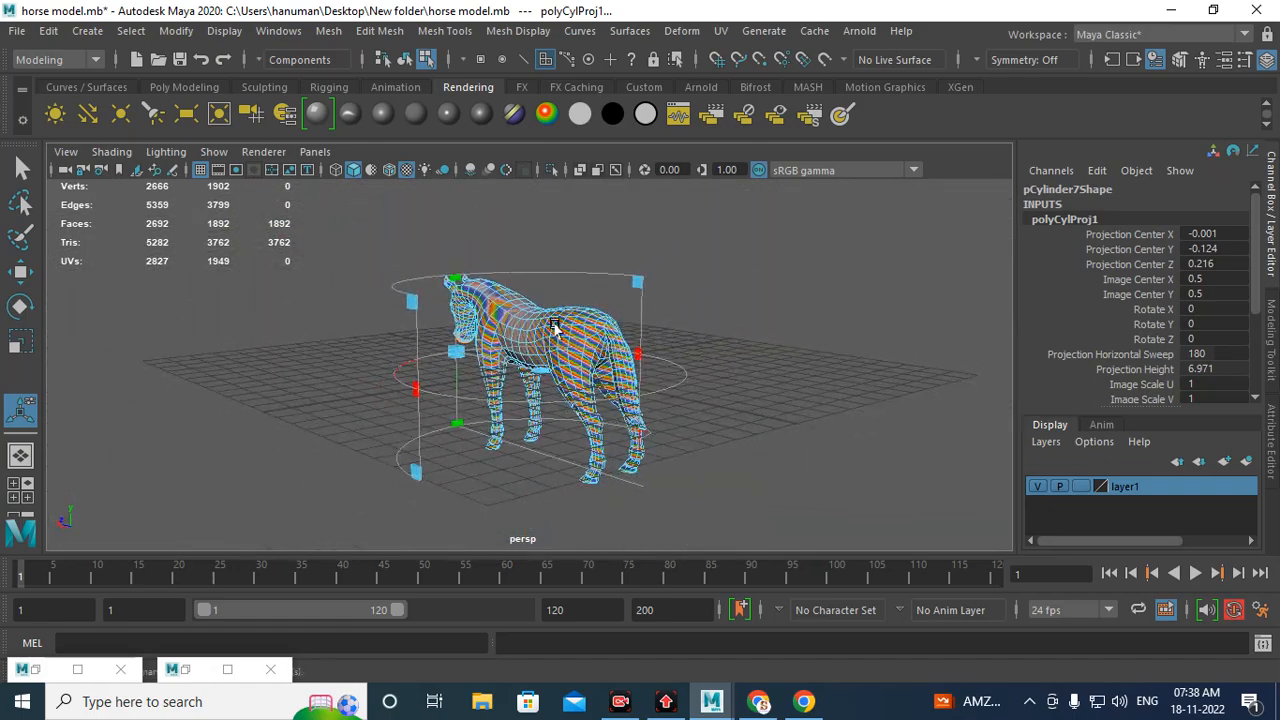
left_click_drag(556, 328, 537, 507, "alt")
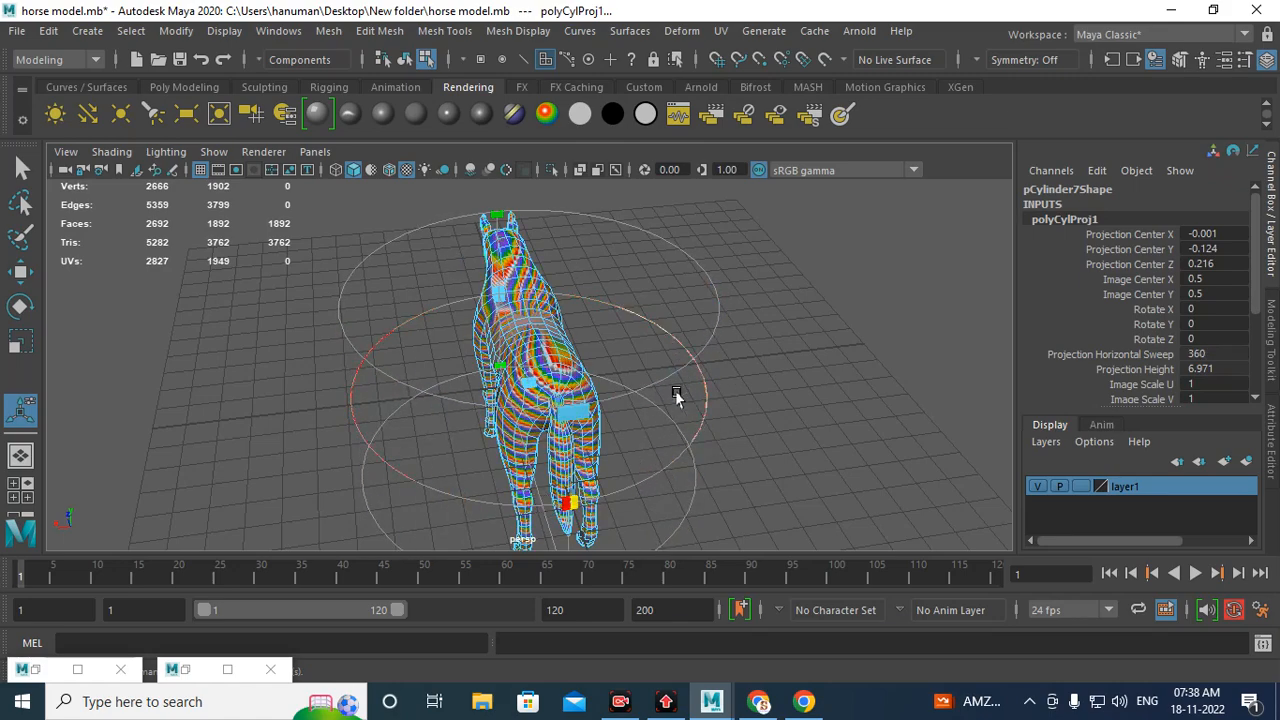
left_click(186, 669)
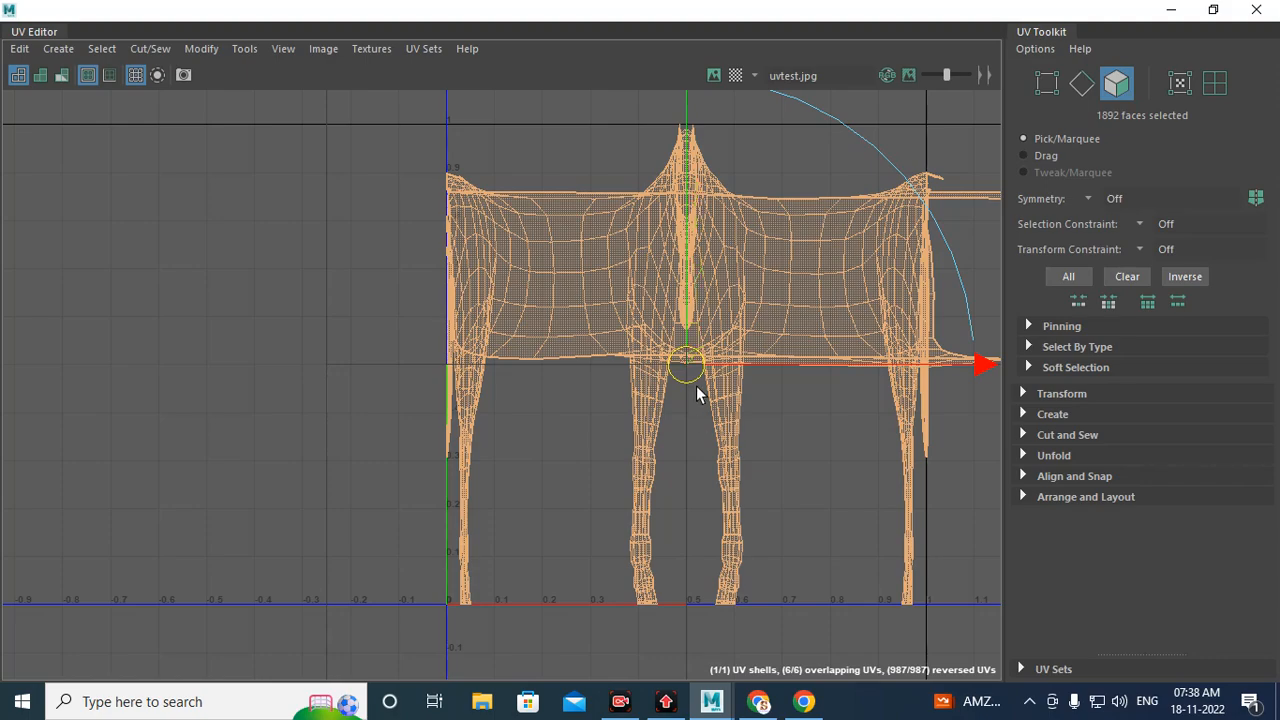
left_click_drag(687, 370, 624, 368)
key("ctrl+z")
left_click(1176, 11)
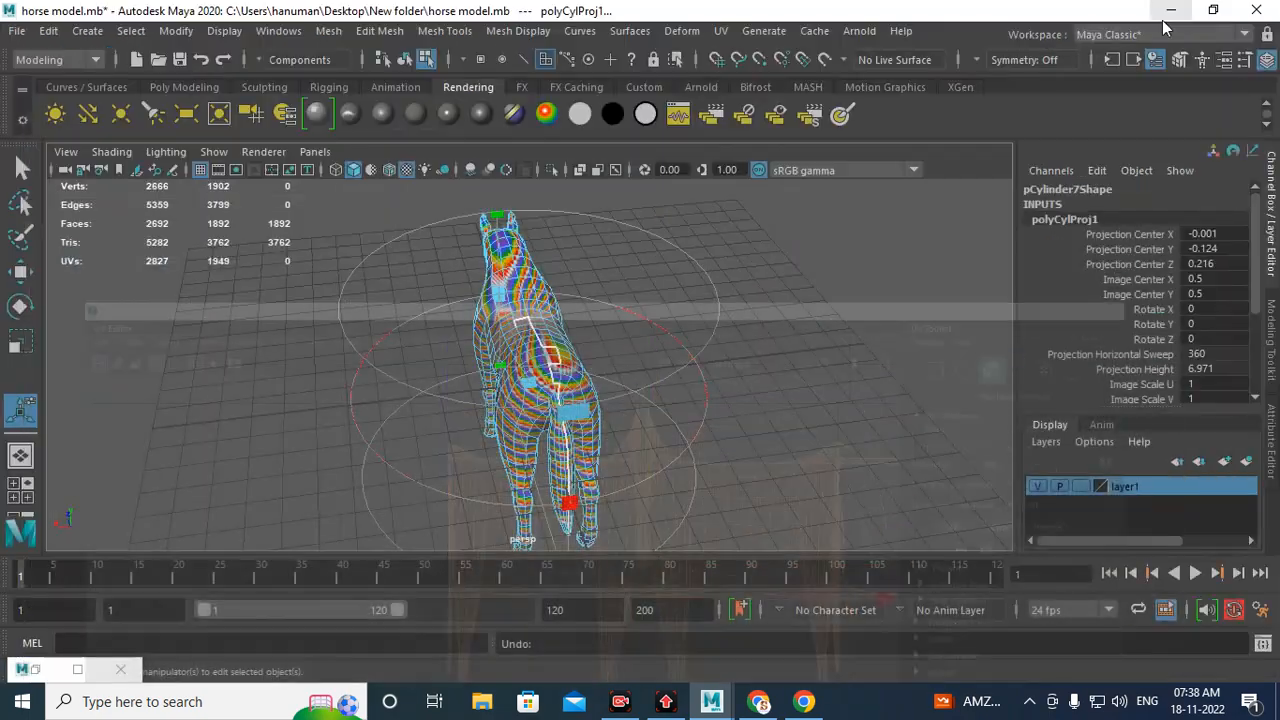
Step: Arrange the UV Editor window beside the viewport to compare the cylindrical layout with the model
left_click_drag(652, 306, 715, 402, "alt")
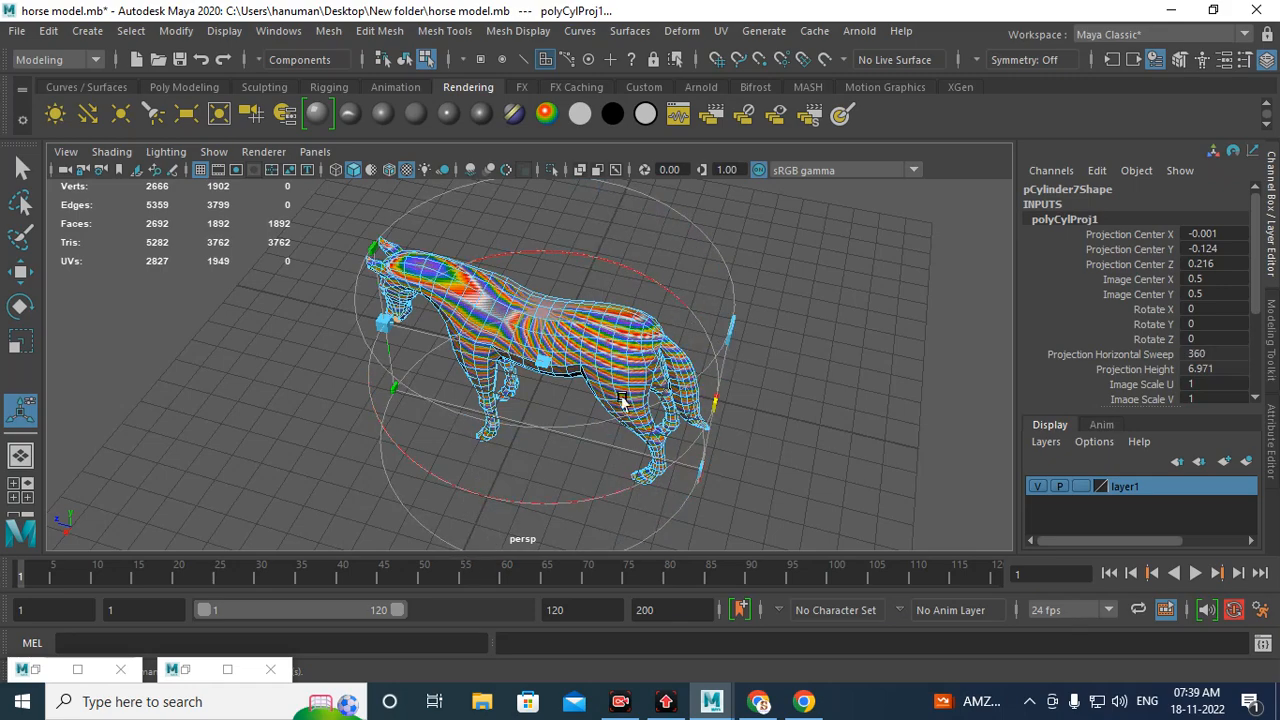
left_click(180, 669)
left_click_drag(857, 13, 630, 432)
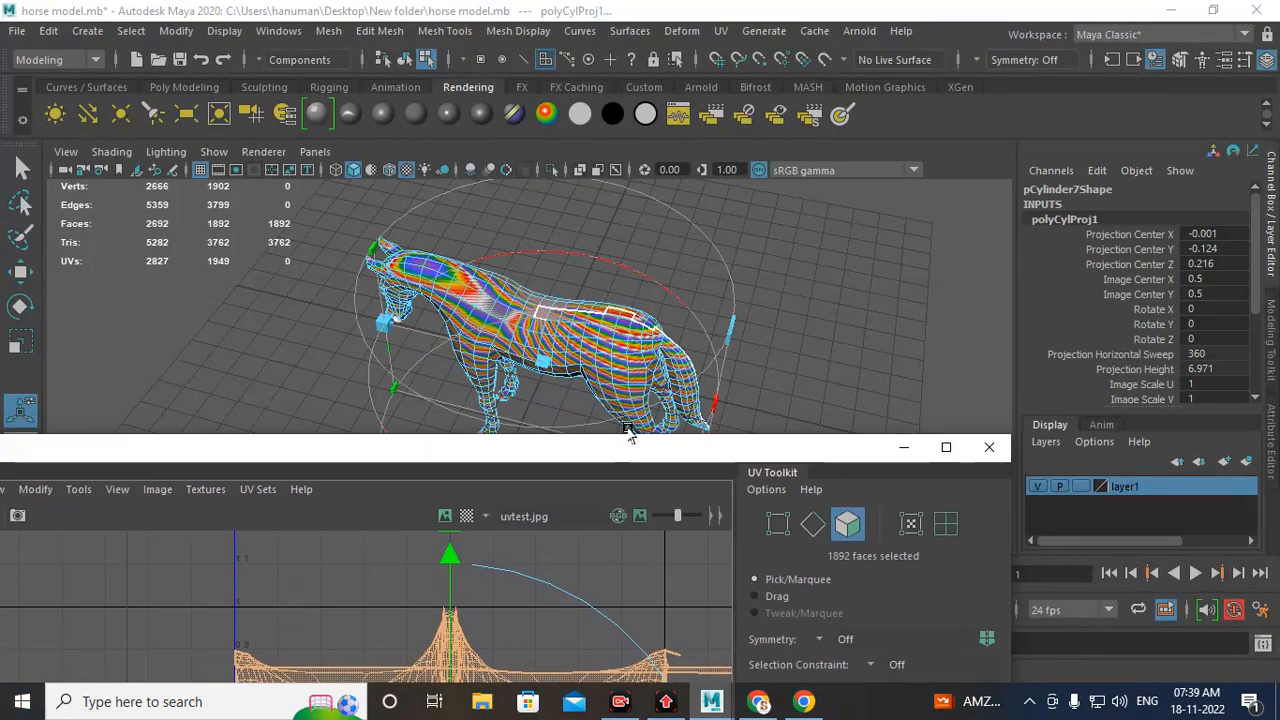
left_click_drag(709, 449, 1130, 337)
scroll(770, 254, "down", 4)
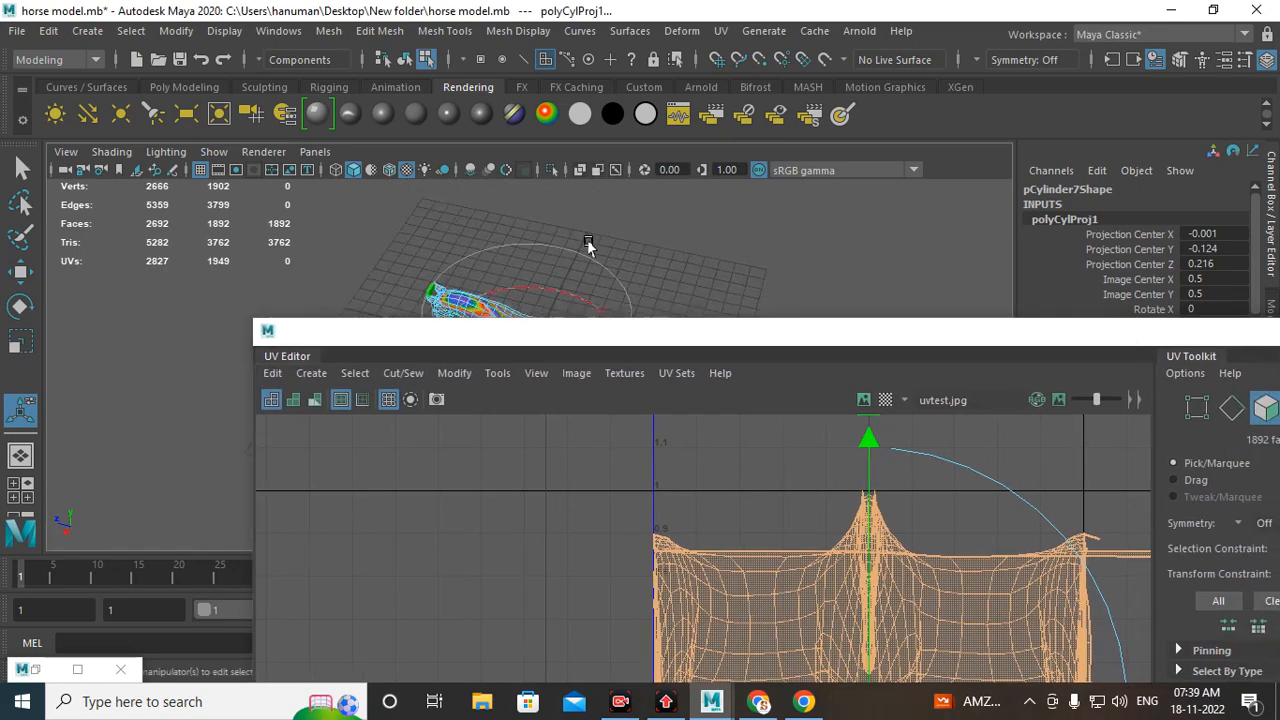
middle_click_drag(594, 252, 453, 168, "alt")
left_click_drag(458, 270, 614, 271, "alt")
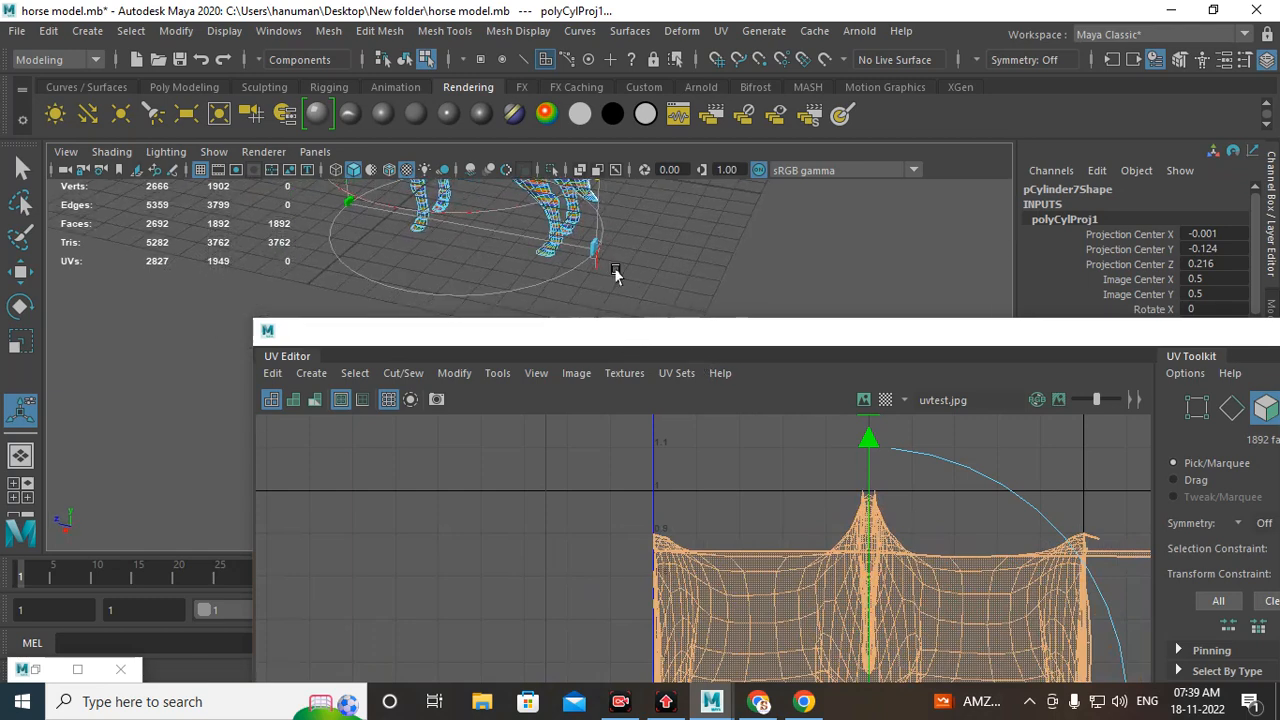
left_click_drag(1195, 340, 820, 444)
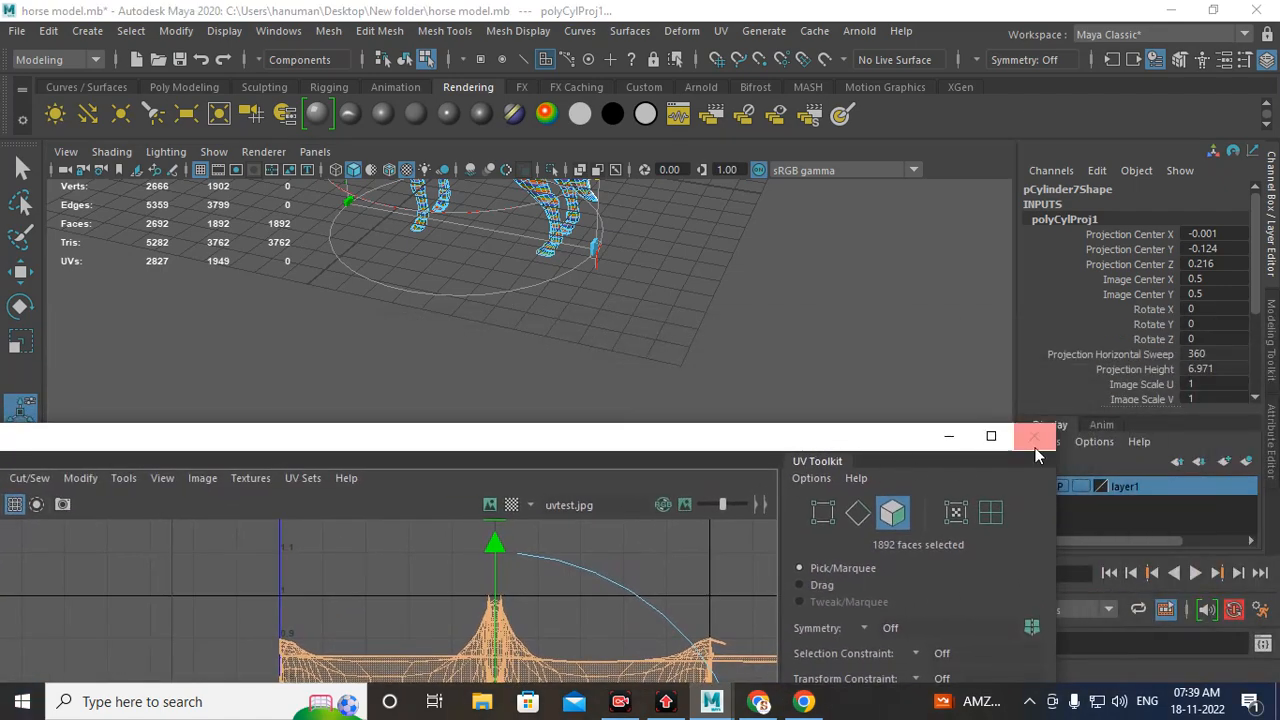
left_click(950, 437)
Step: Rotate the cylindrical projection about 89° around X and stretch its projection height to about 15
left_click_drag(597, 351, 690, 443, "alt")
left_click(698, 428)
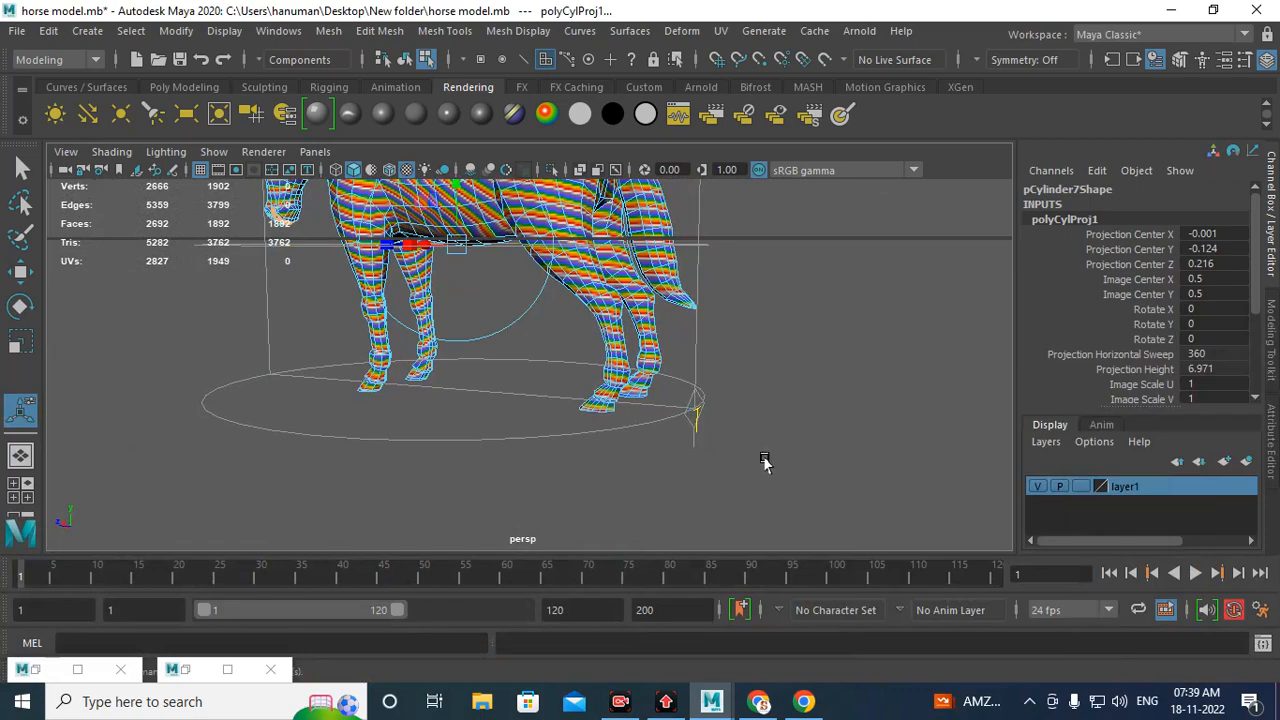
scroll(534, 311, "down", 3)
middle_click_drag(534, 311, 590, 430, "alt")
left_click_drag(590, 430, 592, 313, "alt")
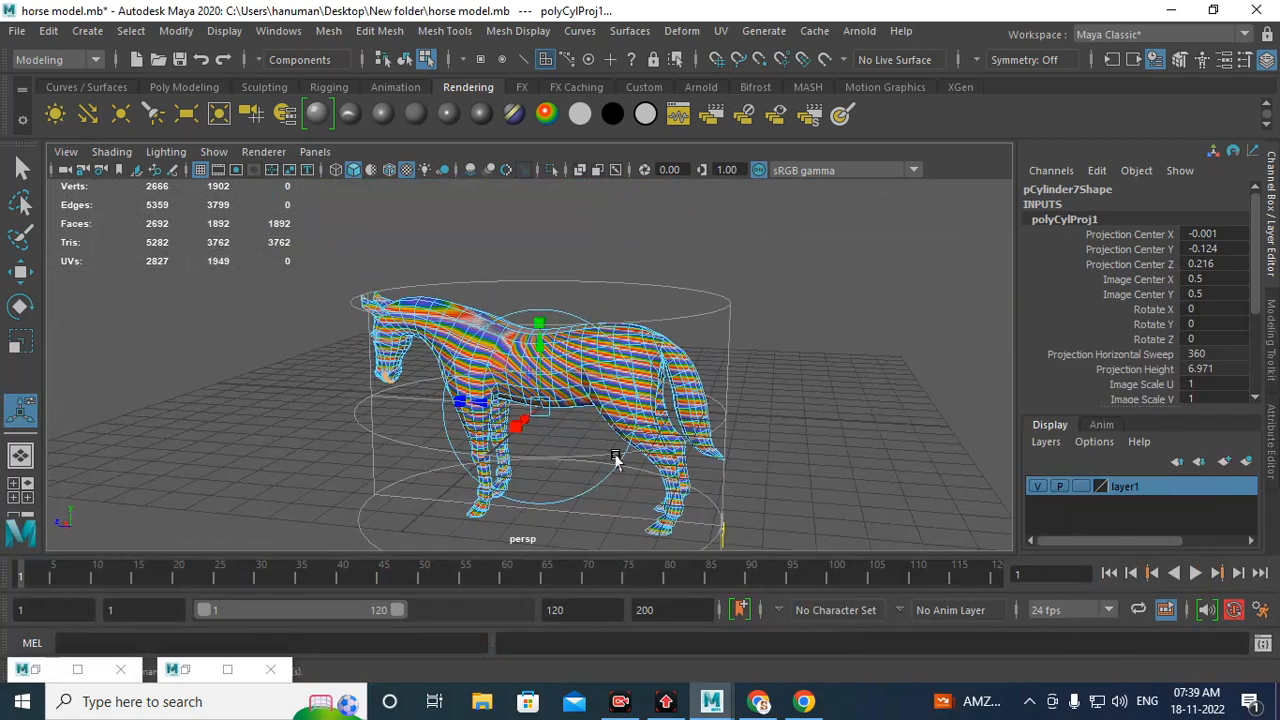
left_click_drag(612, 452, 612, 482, "alt")
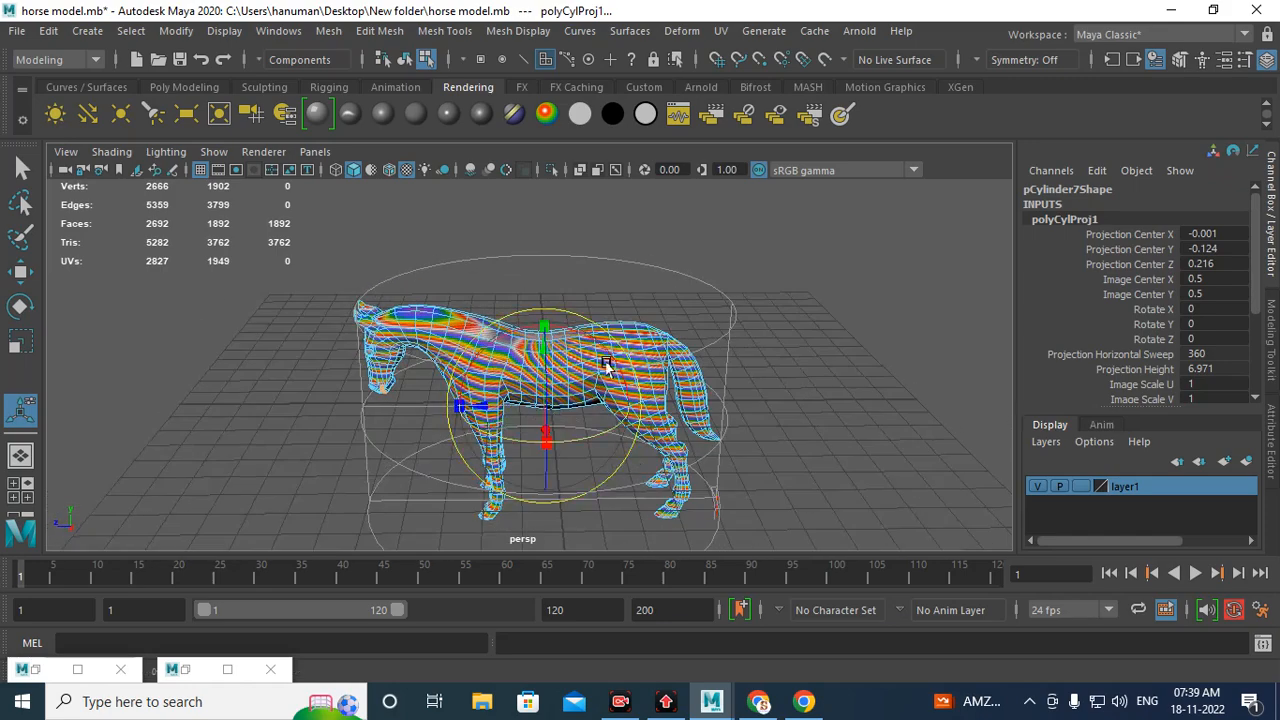
left_click_drag(594, 340, 514, 332)
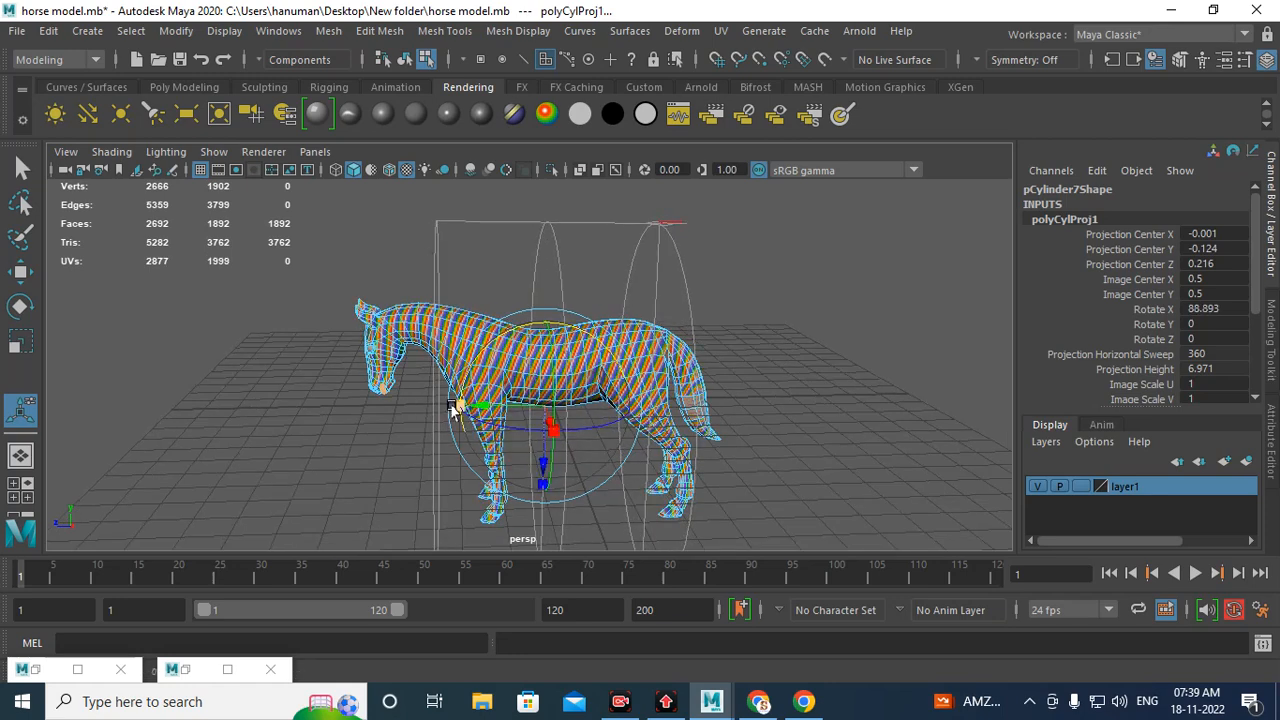
left_click_drag(451, 401, 356, 398)
mouse_move(520, 402)
left_mouse_down("alt")
mouse_move(477, 381)
mouse_move(523, 391)
left_mouse_up("alt")
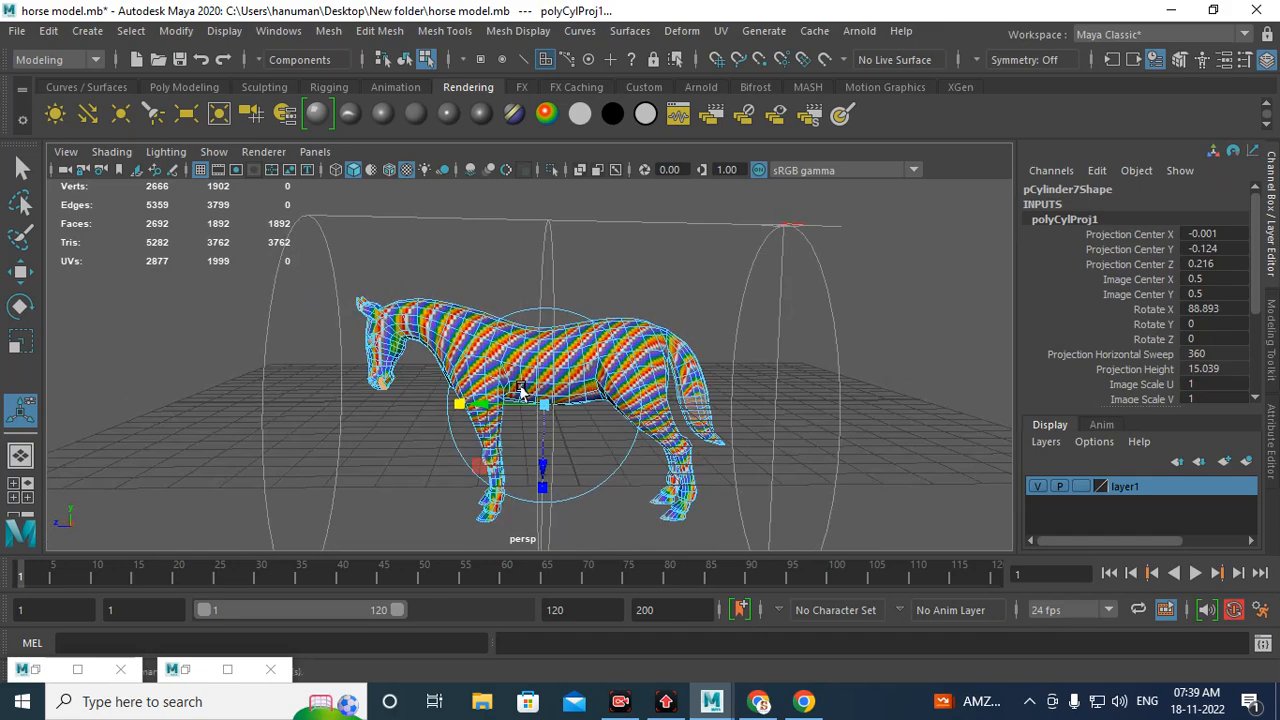
Step: Inspect the rotated cylindrical UV layout in the UV Editor
left_click_drag(582, 322, 670, 392, "alt")
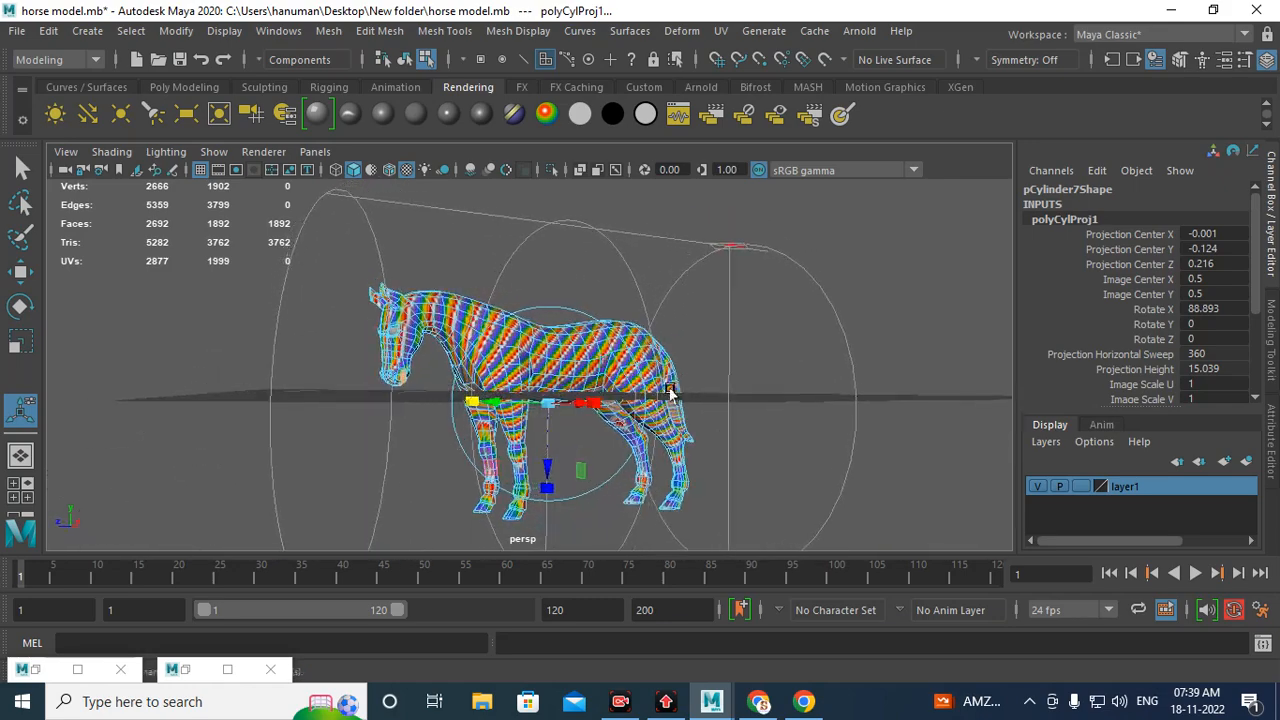
left_click(197, 671)
left_click_drag(643, 447, 660, 189)
scroll(596, 499, "down", 3)
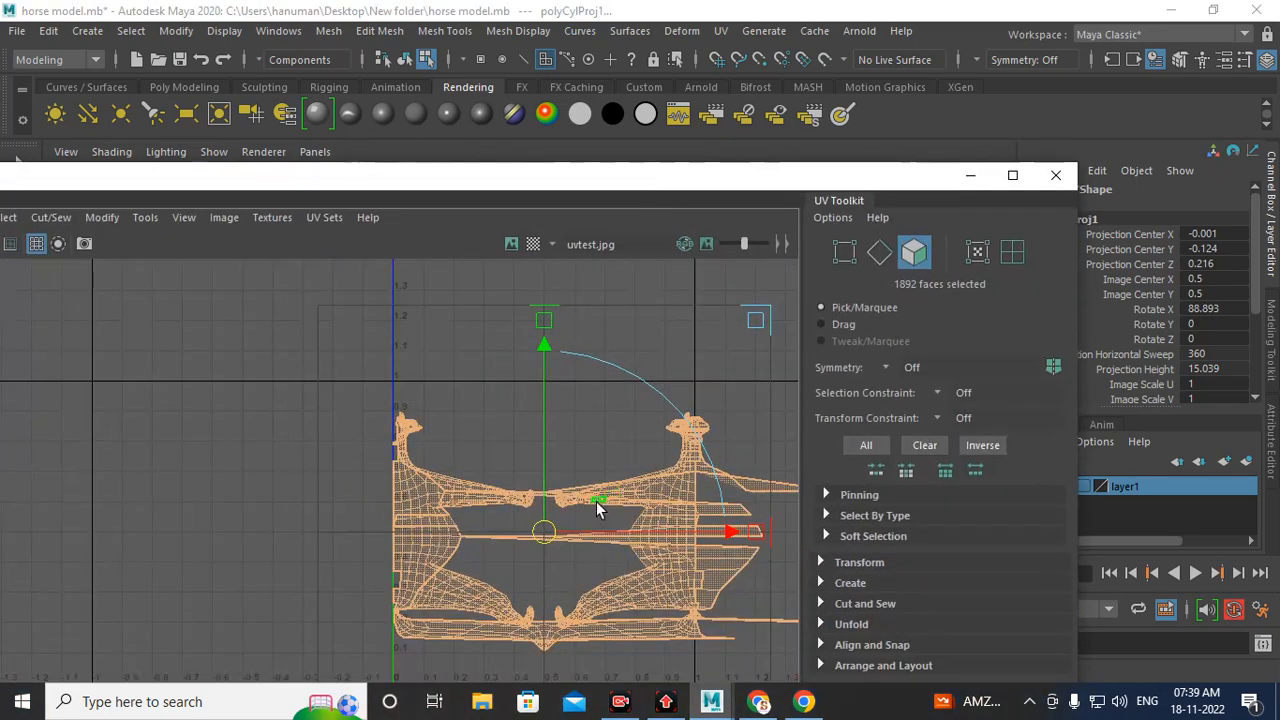
middle_click_drag(593, 541, 524, 468, "alt")
scroll(524, 468, "up", 3)
middle_click_drag(402, 485, 407, 486, "alt")
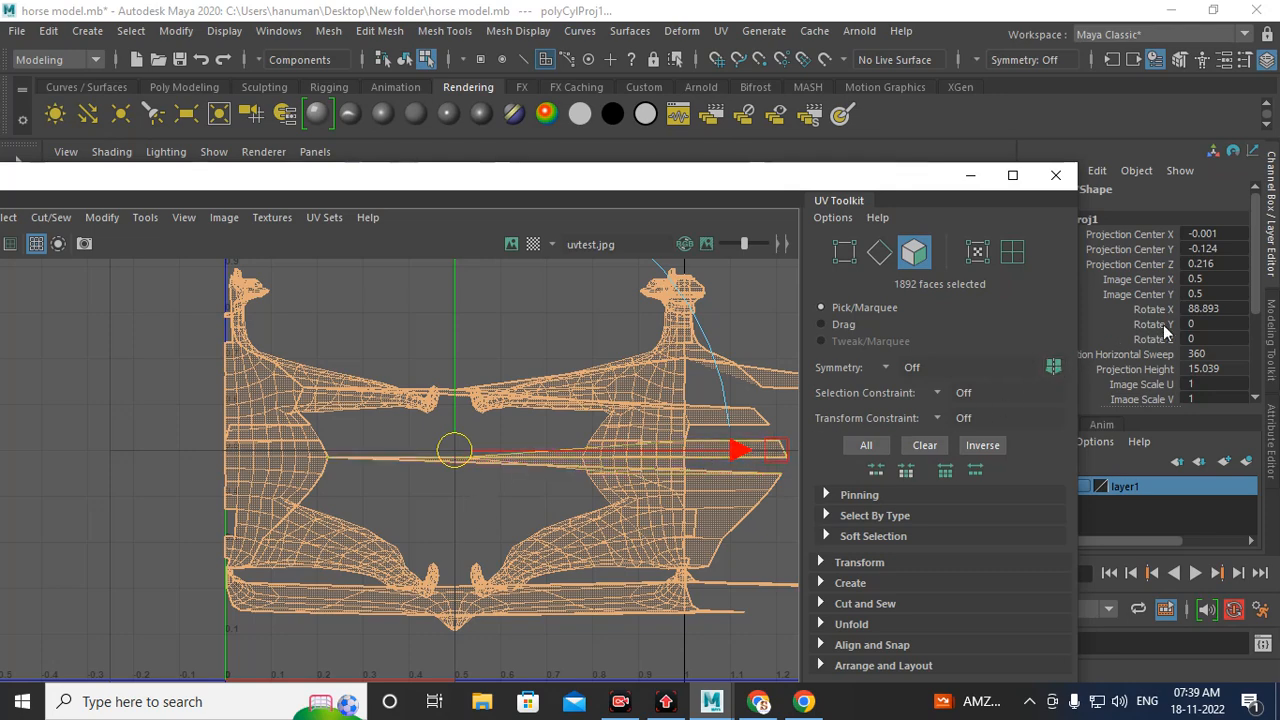
Step: Set the cylindrical projection's Rotate X to exactly 90
left_click(1234, 308)
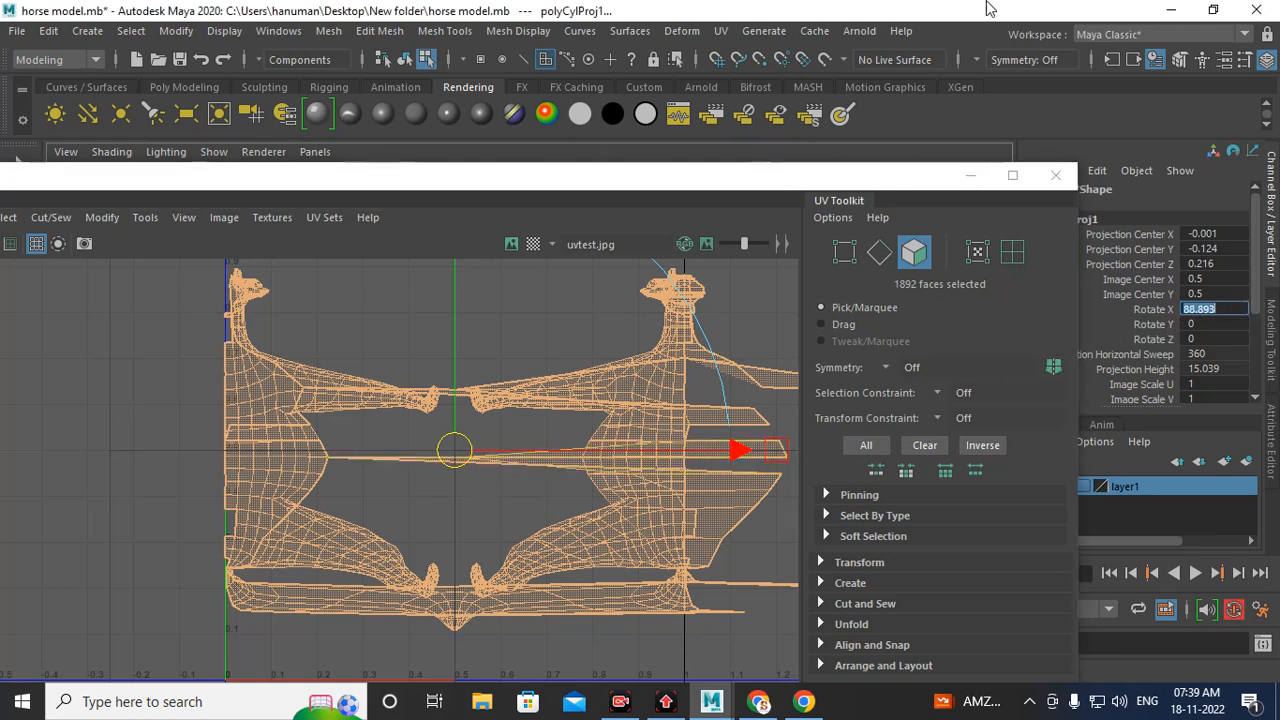
type("90")
key("Return")
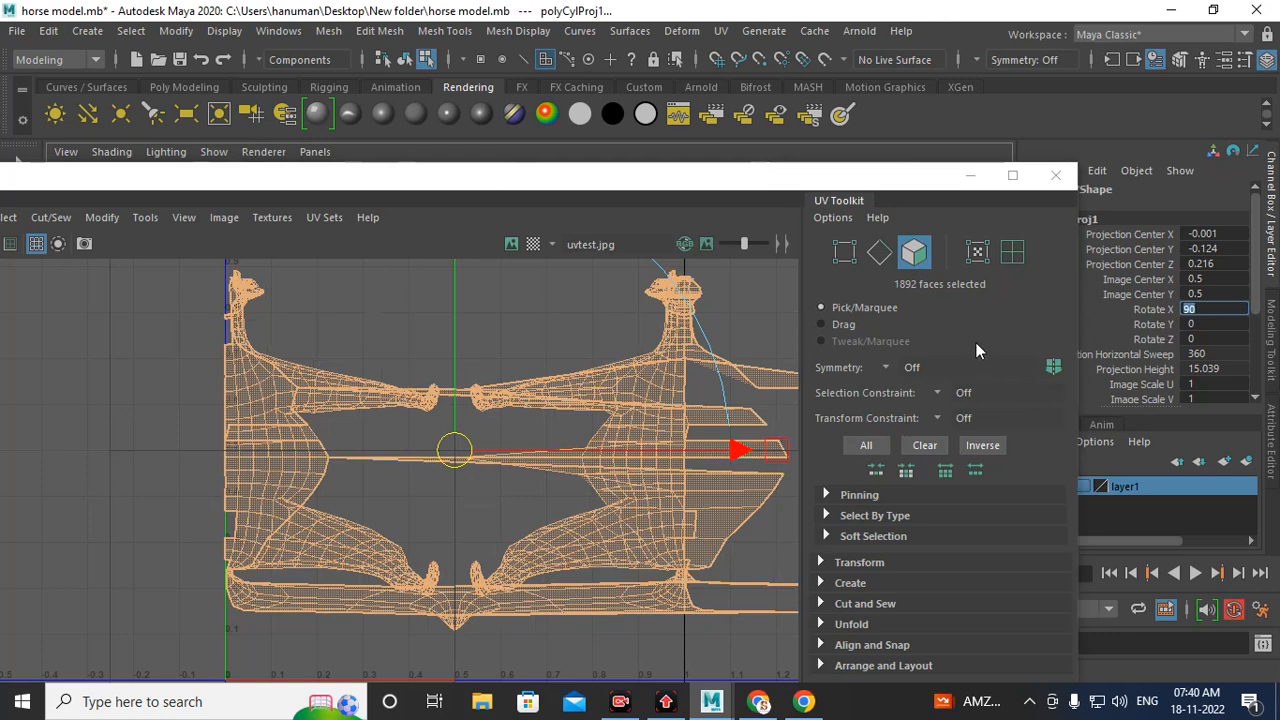
left_click(969, 175)
Step: Rotate the cylindrical projection slightly around Z to about -0.2
left_click_drag(590, 362, 540, 268, "alt")
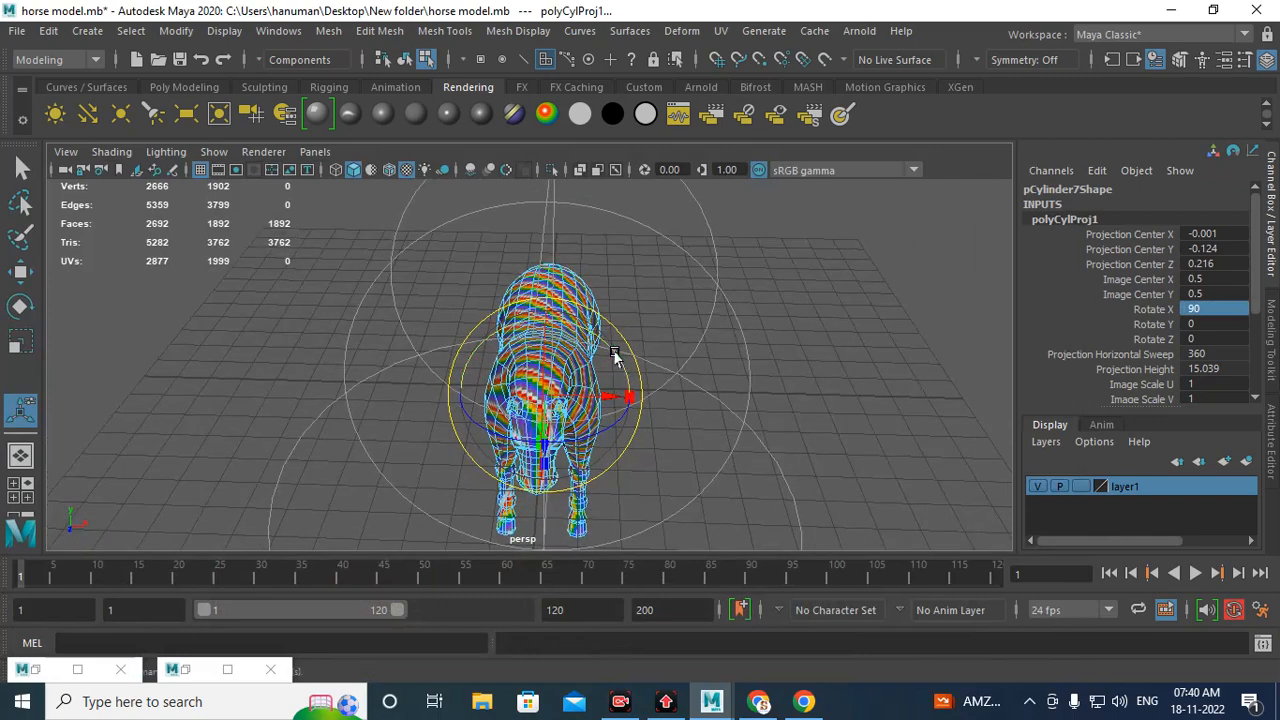
left_click_drag(614, 353, 607, 345)
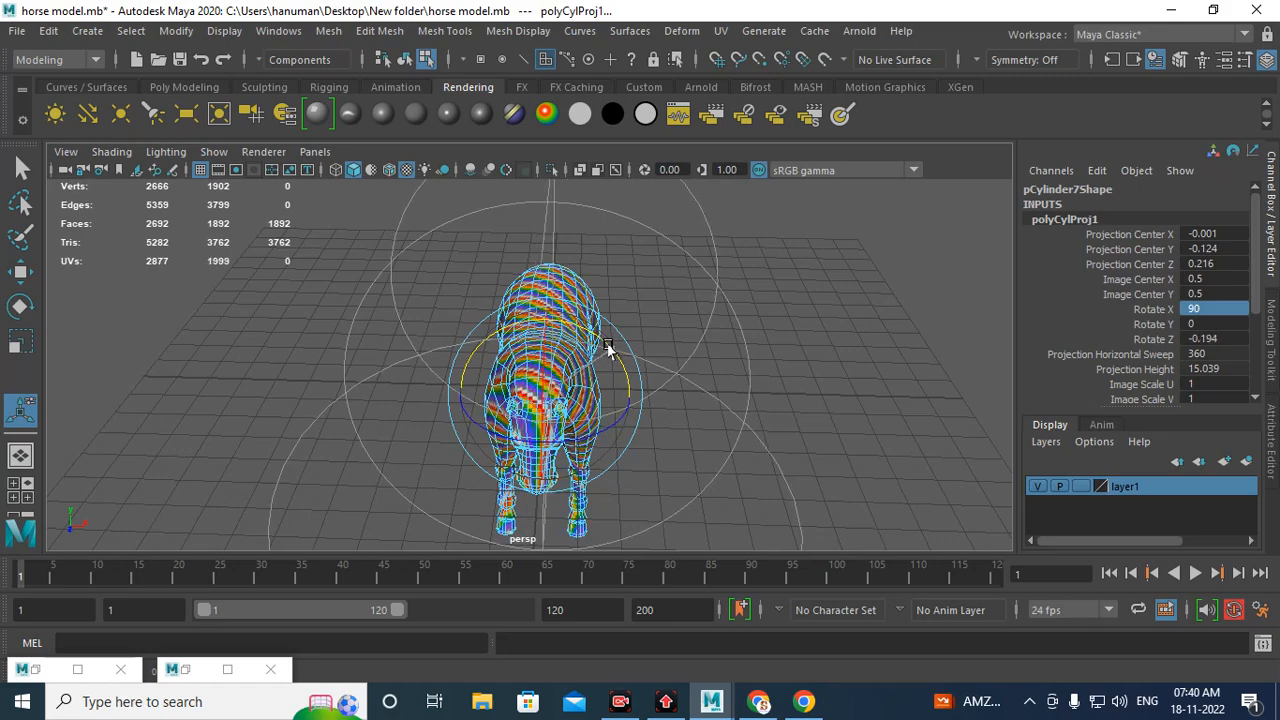
left_click_drag(608, 360, 255, 500, "alt")
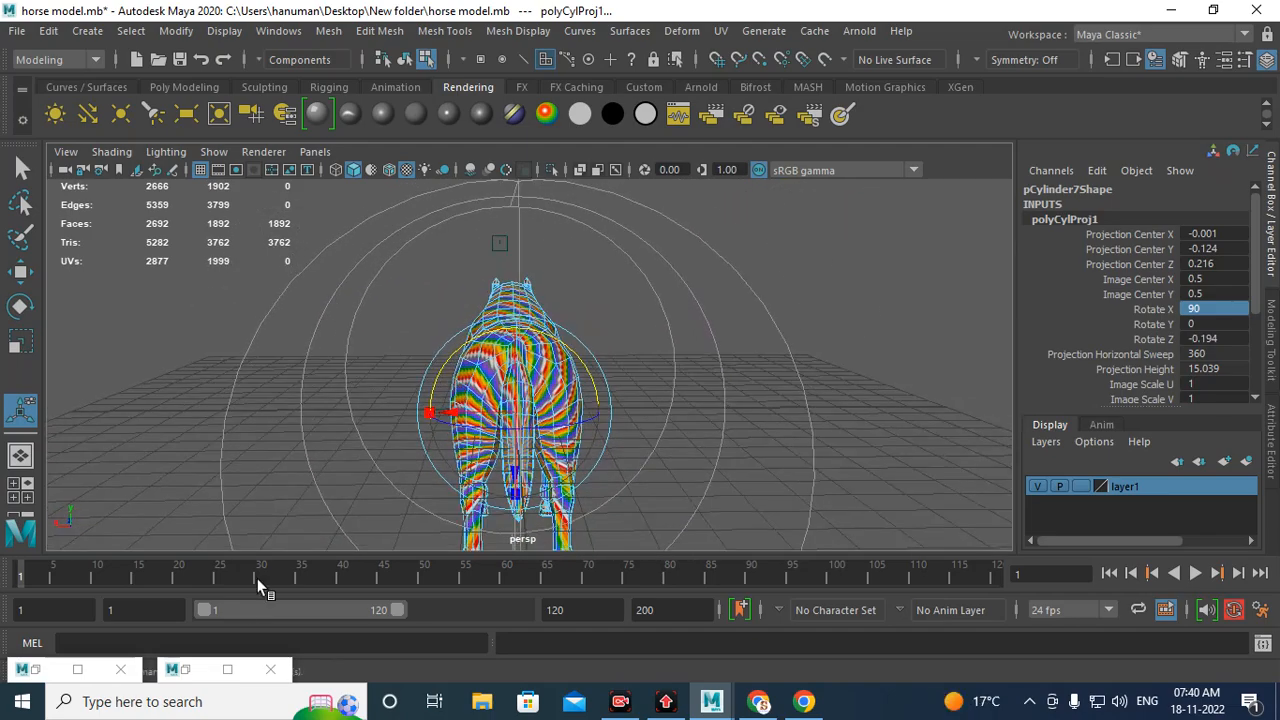
Step: Review the cylindrical UV layout in the UV Editor and the checker on the horse
left_click(184, 669)
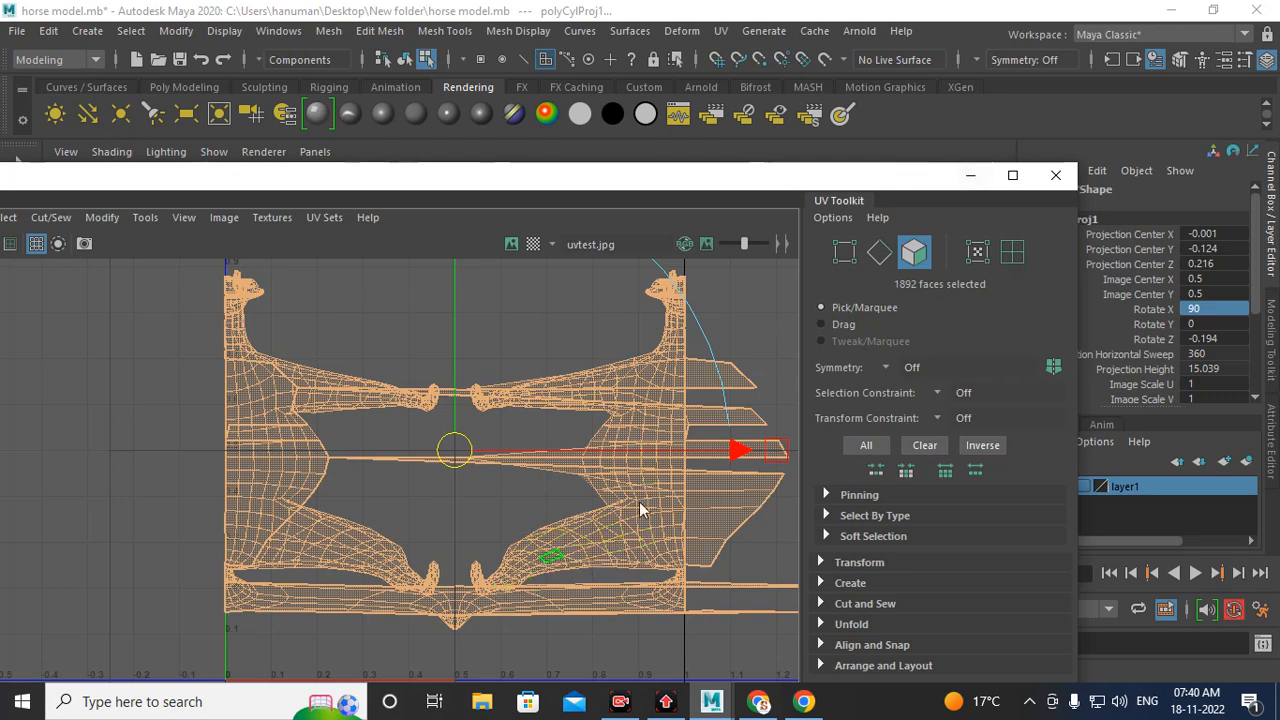
left_click(970, 175)
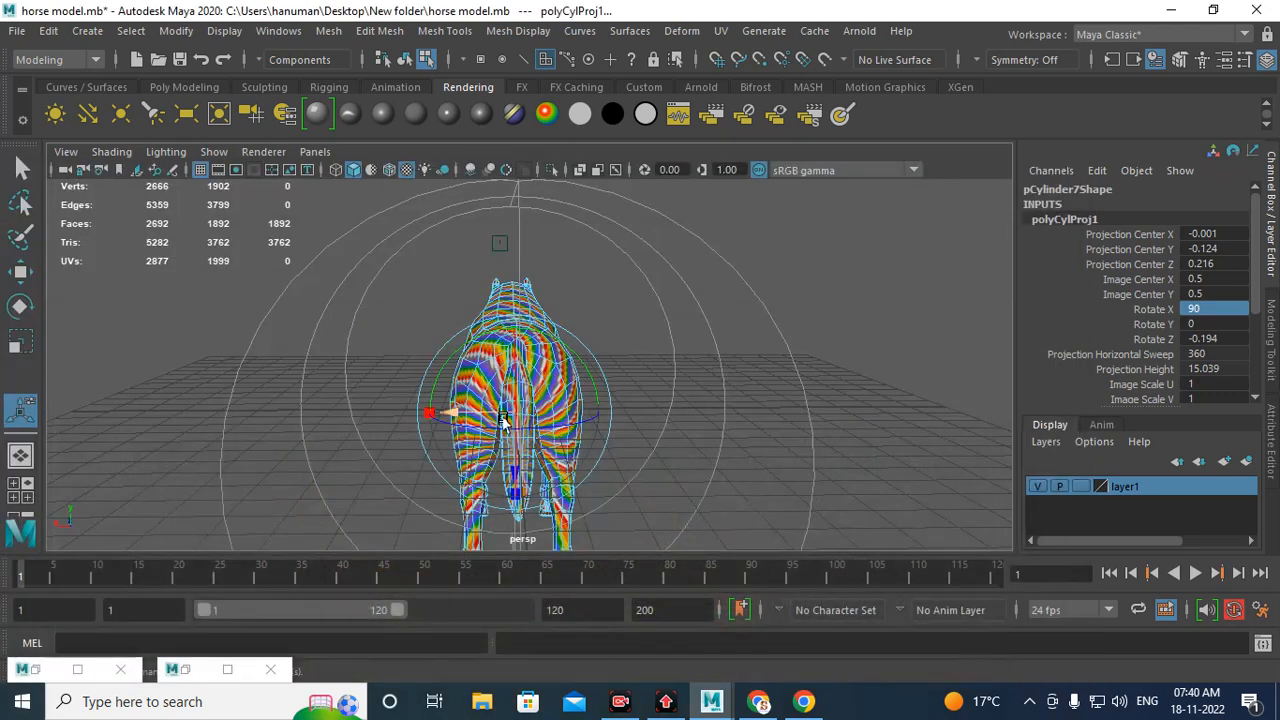
left_click_drag(510, 383, 575, 377, "alt")
scroll(575, 377, "up", 3)
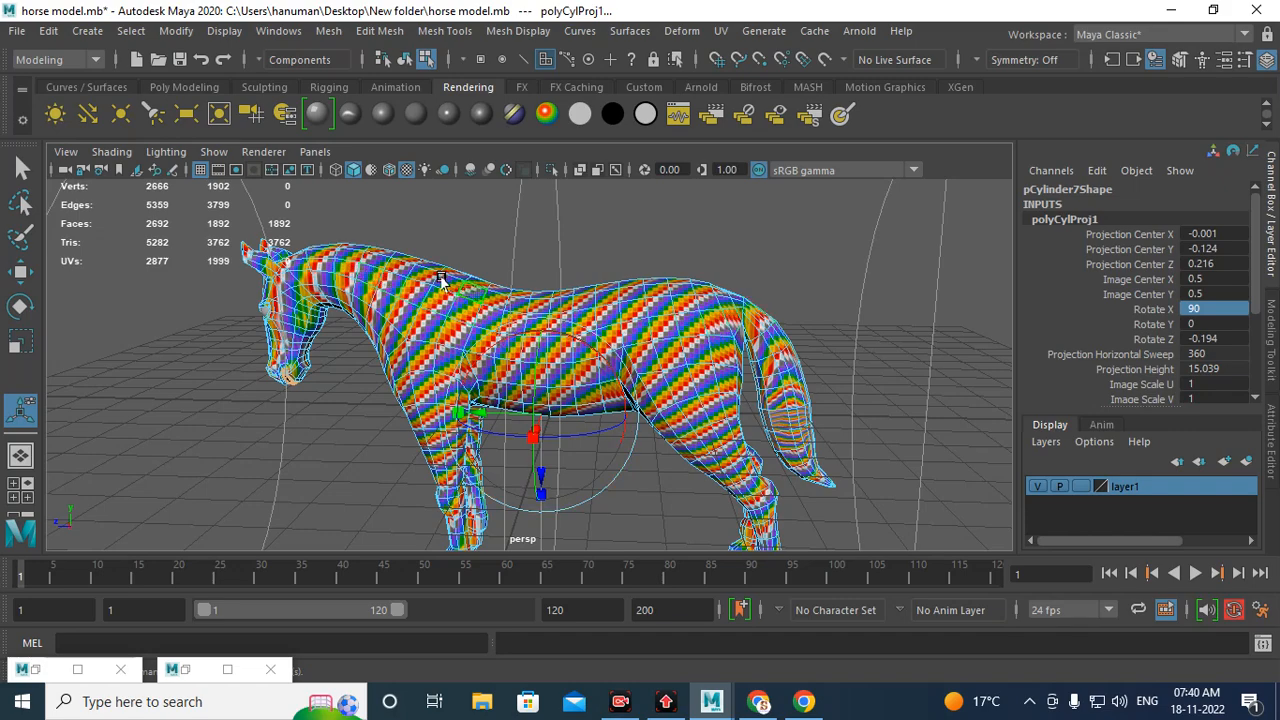
left_click_drag(662, 412, 722, 430, "alt")
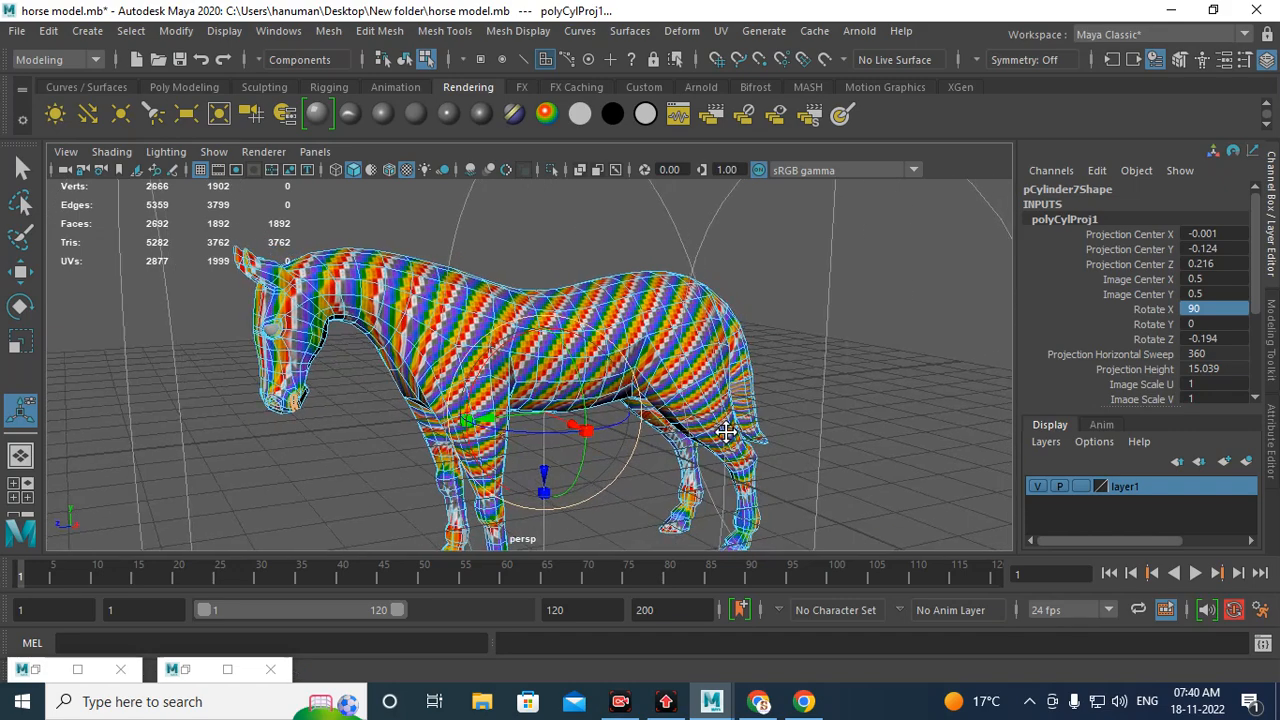
Step: Orbit around the horse to inspect the checker pattern from the cylindrical projection on body, head and legs
middle_click_drag(722, 430, 648, 310, "alt")
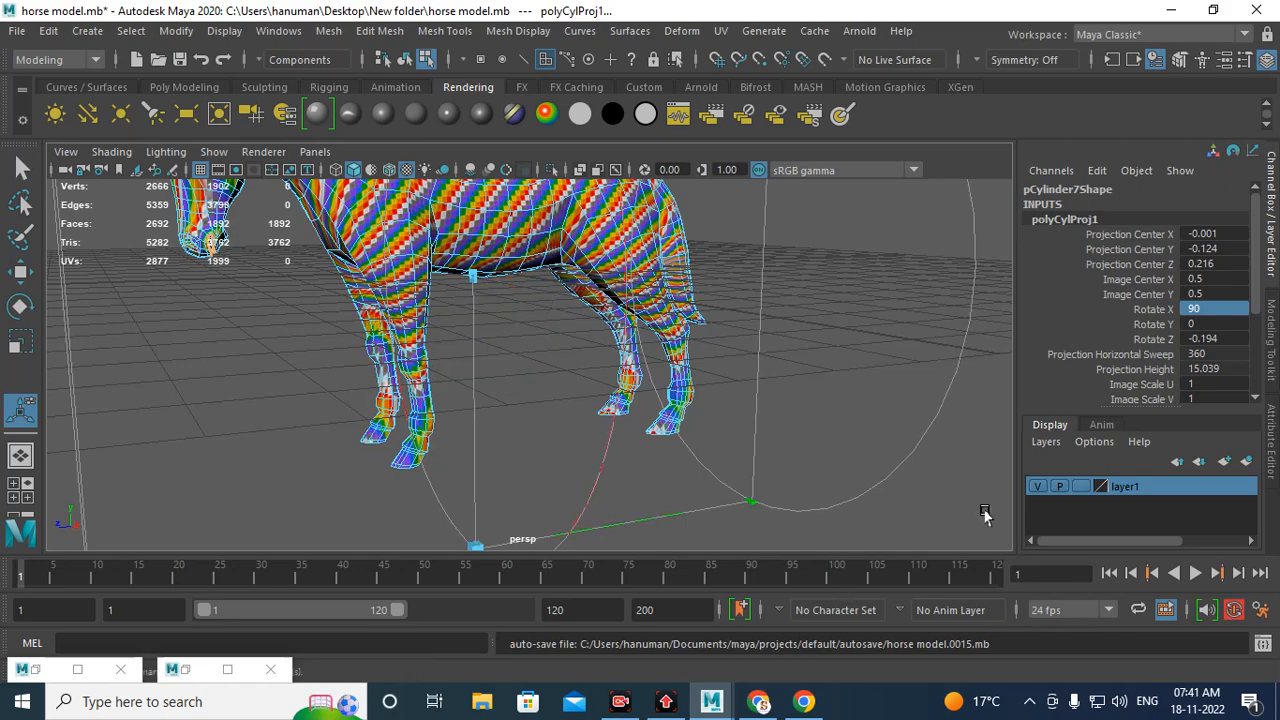
right_click_drag(839, 331, 708, 294, "alt")
left_click_drag(708, 294, 694, 354, "alt")
middle_click_drag(694, 354, 708, 410, "alt")
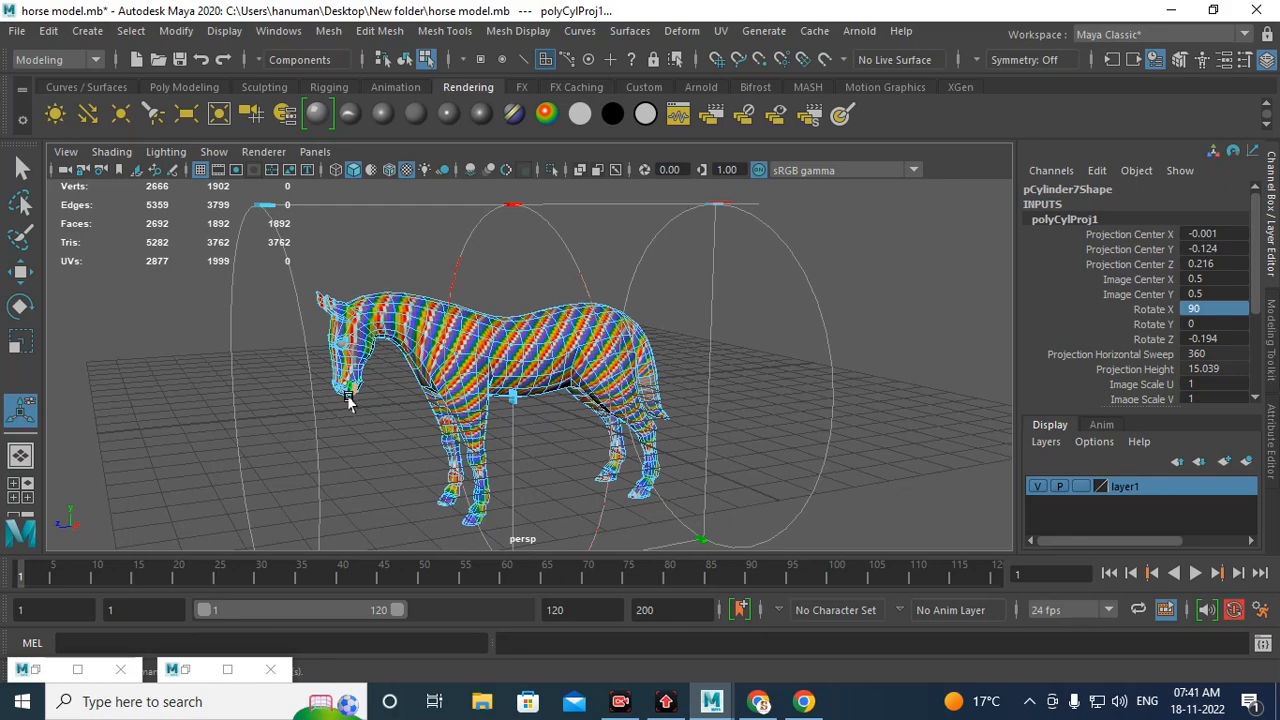
left_click_drag(349, 400, 506, 423, "alt")
right_click_drag(506, 423, 783, 617, "alt")
left_click_drag(535, 490, 509, 409, "alt")
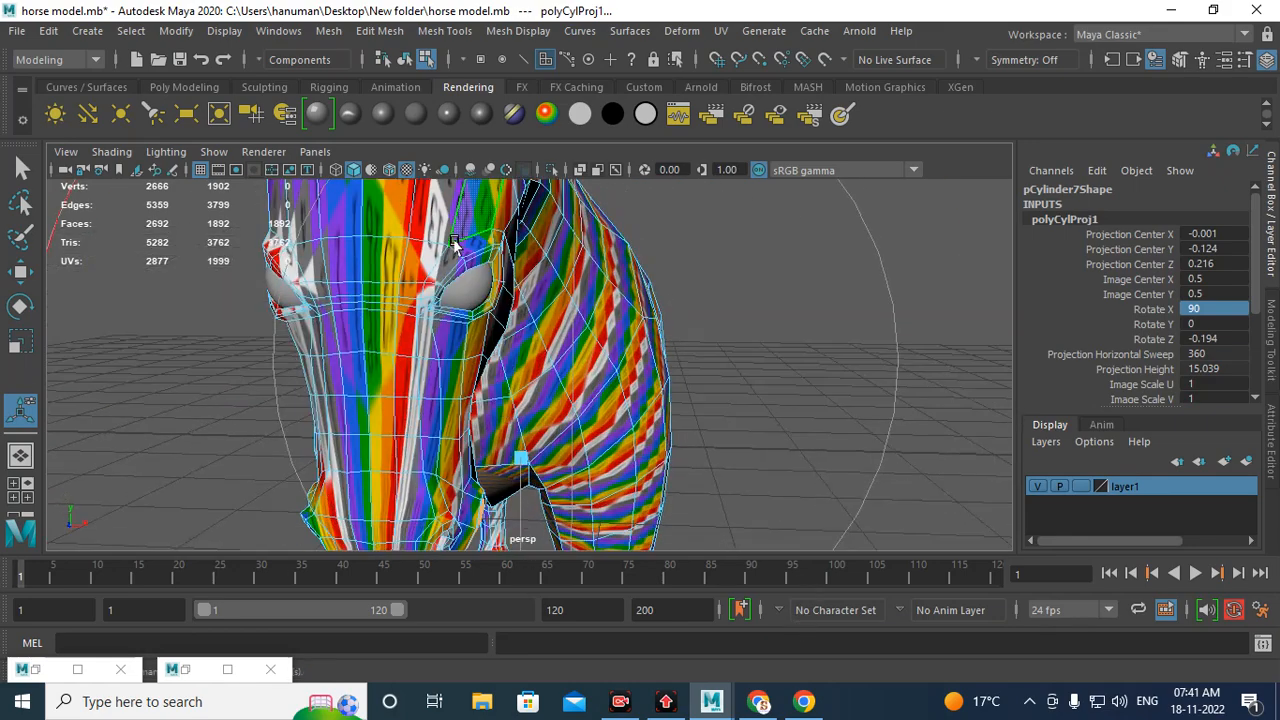
middle_click_drag(455, 243, 442, 392, "alt")
left_click_drag(830, 420, 671, 437, "alt")
right_click_drag(671, 437, 691, 452, "alt")
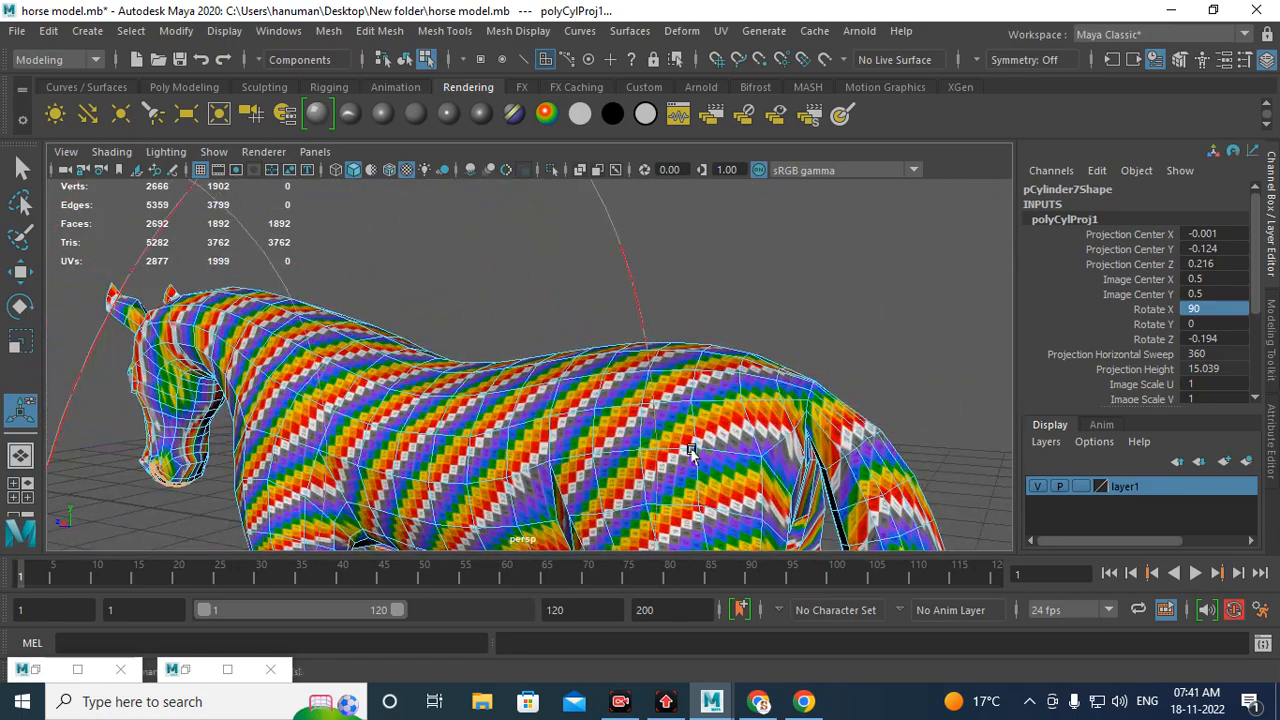
middle_click_drag(691, 452, 450, 254, "alt")
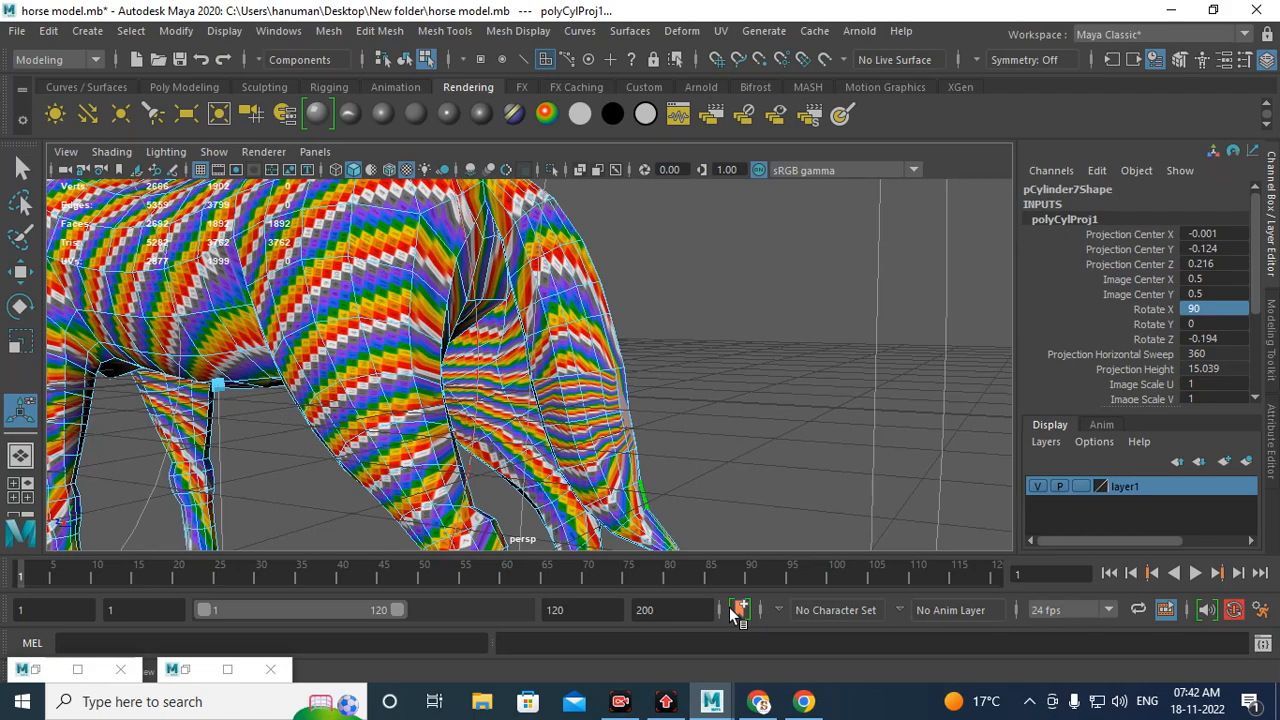
Step: Select face loops on the upper part of the horse's hind leg
scroll(510, 314, "down", 4)
mouse_move(510, 314)
left_mouse_down("alt")
mouse_move(679, 468)
mouse_move(504, 296)
left_mouse_up("alt")
right_click_drag(491, 308, 551, 169)
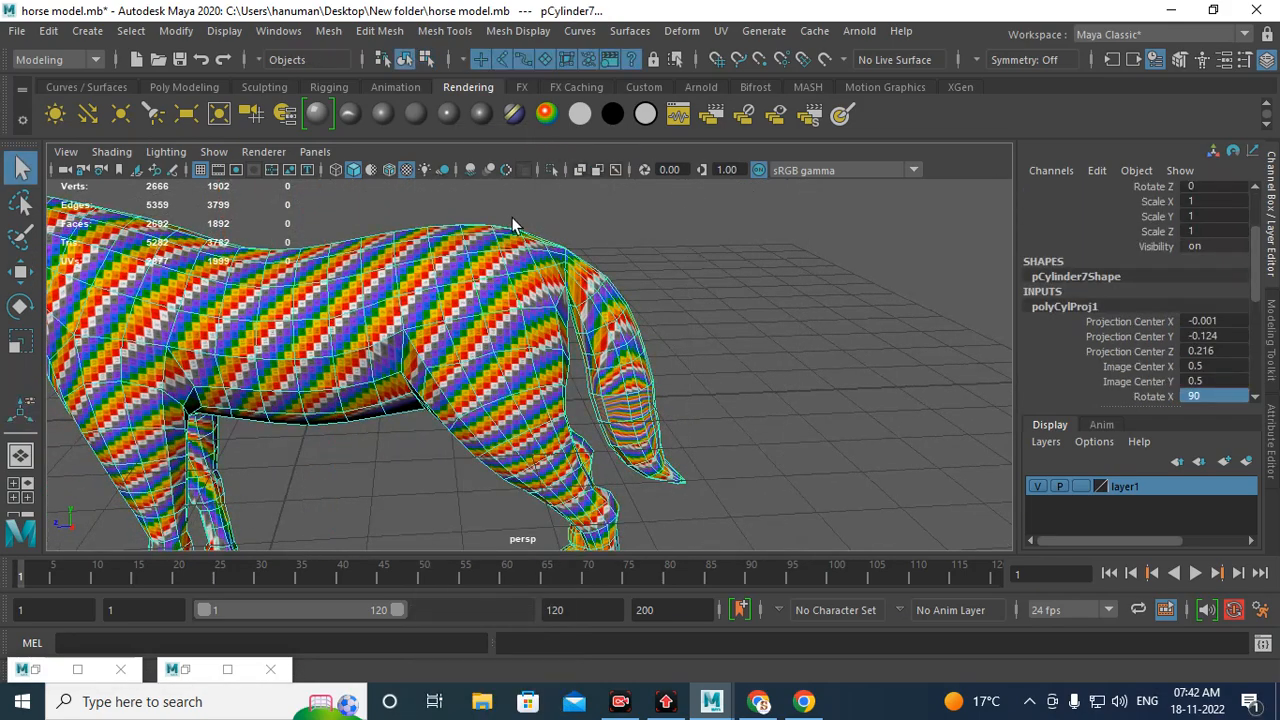
scroll(580, 380, "up", 3)
middle_click_drag(592, 416, 635, 410, "alt")
scroll(527, 327, "up", 1)
right_click_drag(546, 279, 541, 240)
left_click(535, 267)
double_click(445, 301, "shift")
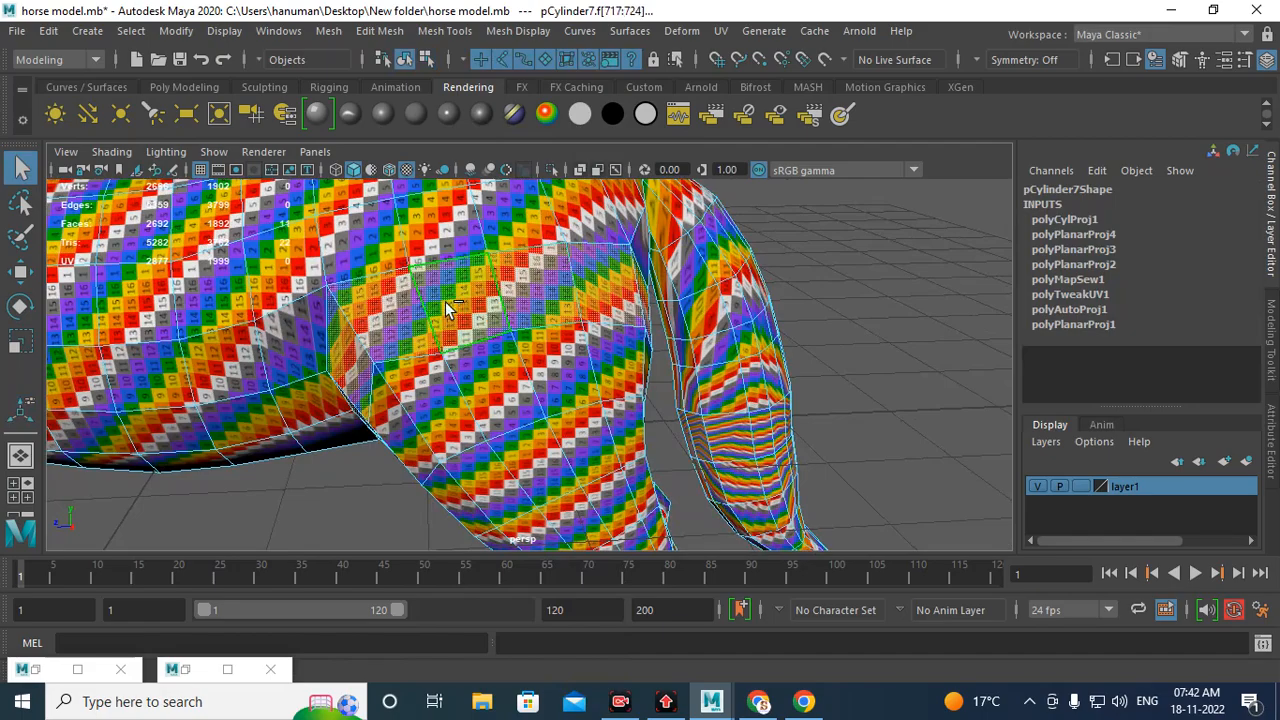
left_click_drag(445, 301, 646, 360, "alt")
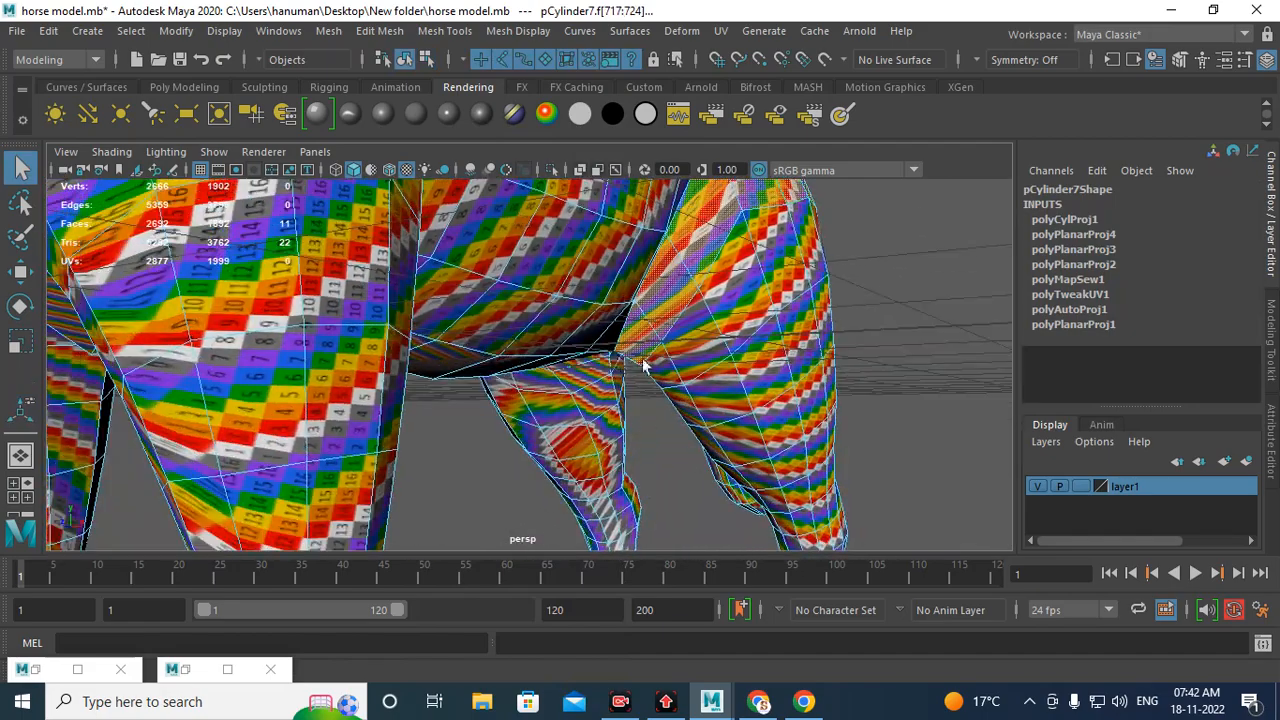
Step: Extend the face selection down the hind leg to the hoof
left_click(718, 316, "shift")
double_click(697, 347, "shift")
left_click(720, 393, "shift")
double_click(772, 379, "shift")
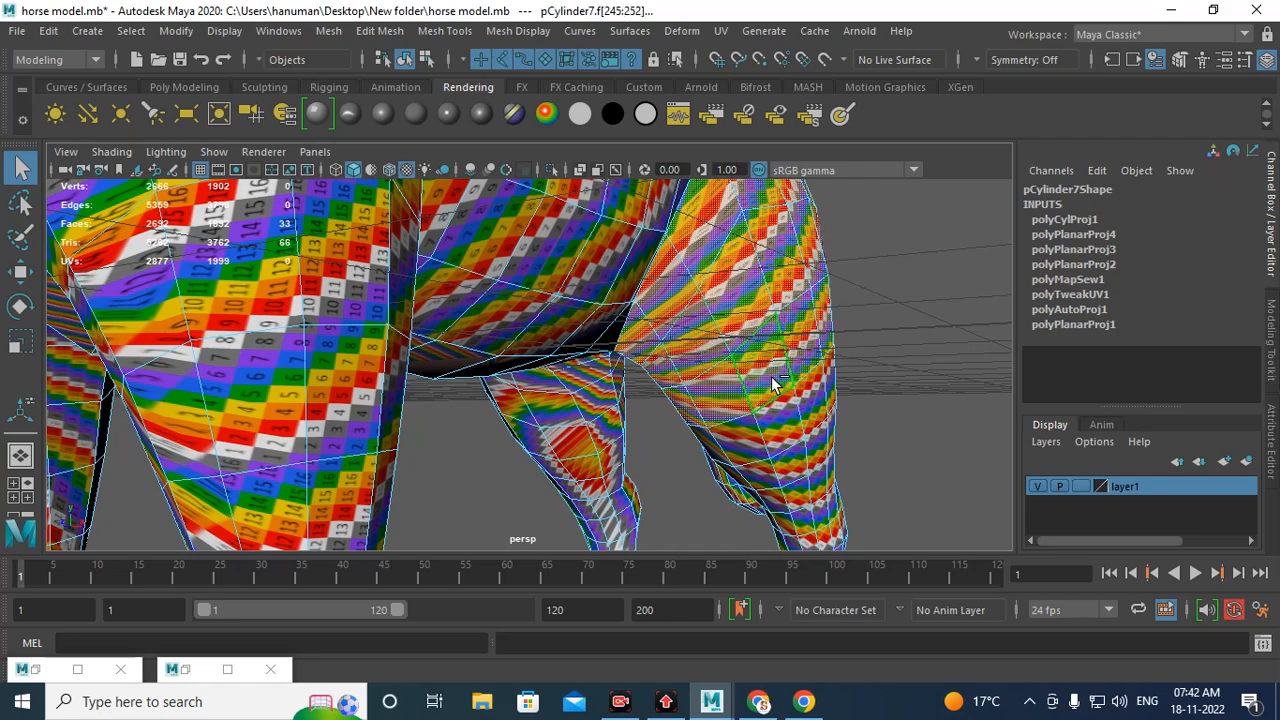
left_click(769, 406, "shift")
double_click(748, 436, "shift")
middle_click_drag(813, 452, 727, 307, "alt")
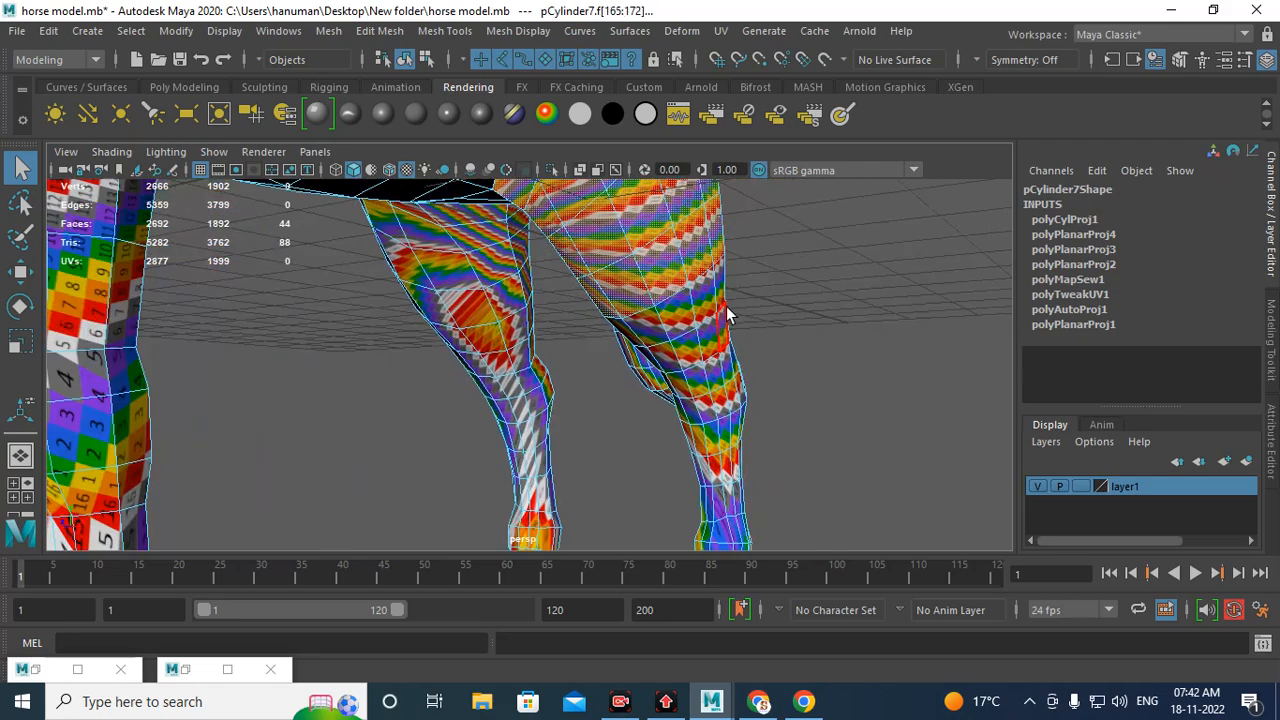
left_click_drag(727, 314, 627, 365, "alt")
left_click(703, 318, "shift")
double_click(703, 318, "shift")
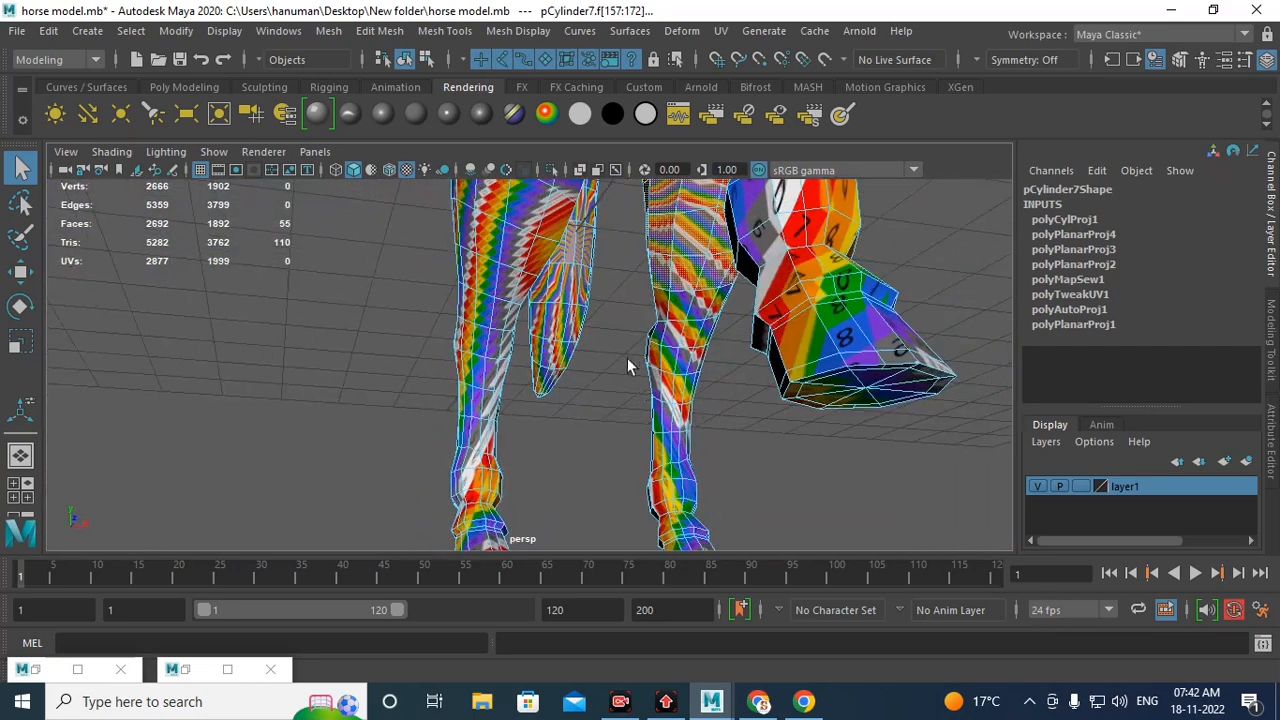
left_click_drag(655, 285, 656, 359, "alt")
middle_click_drag(656, 359, 648, 249, "alt")
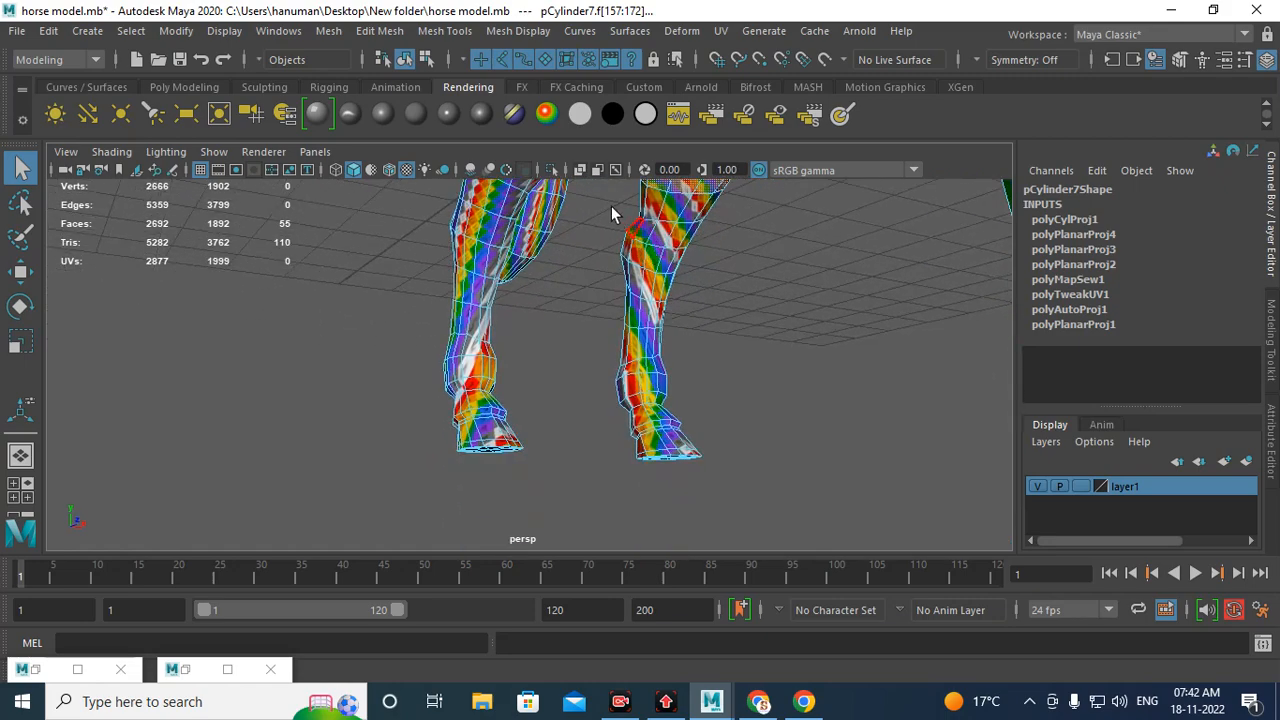
left_click_drag(592, 197, 826, 583, "shift")
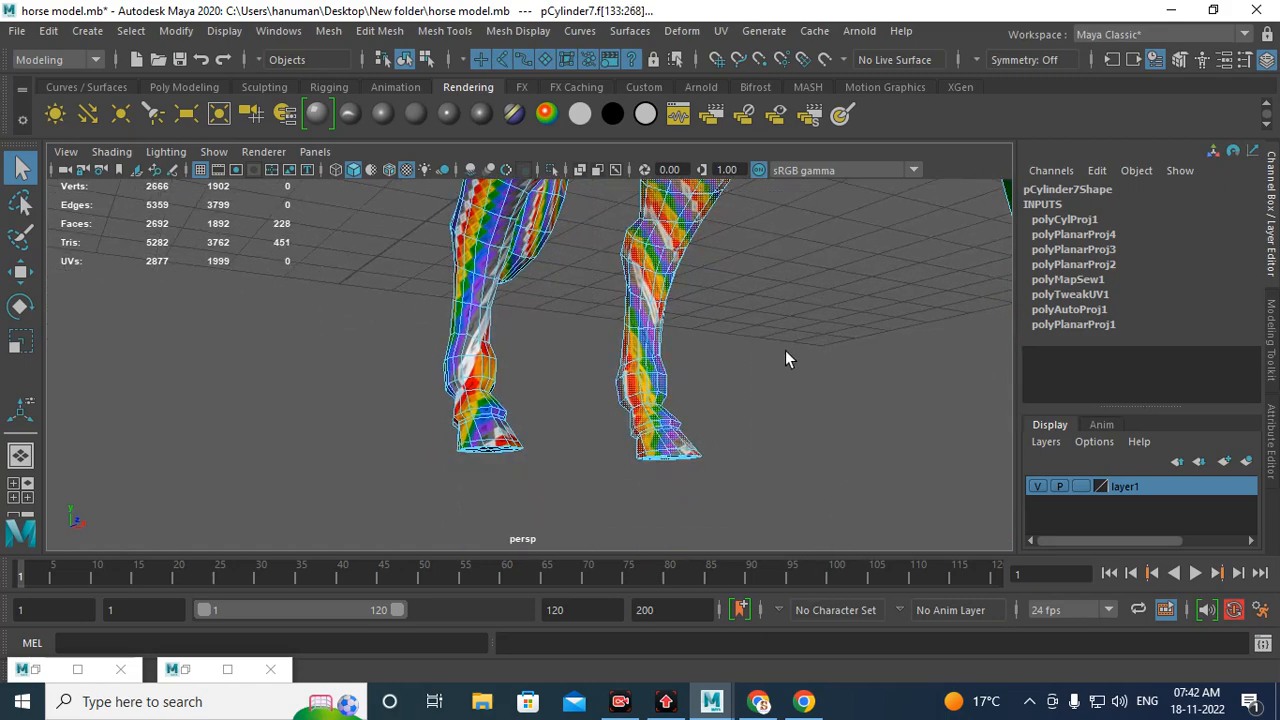
left_click_drag(785, 350, 540, 340, "alt")
middle_click_drag(590, 325, 635, 420, "alt")
left_click_drag(635, 400, 591, 383, "alt")
middle_click_drag(591, 383, 530, 363, "alt")
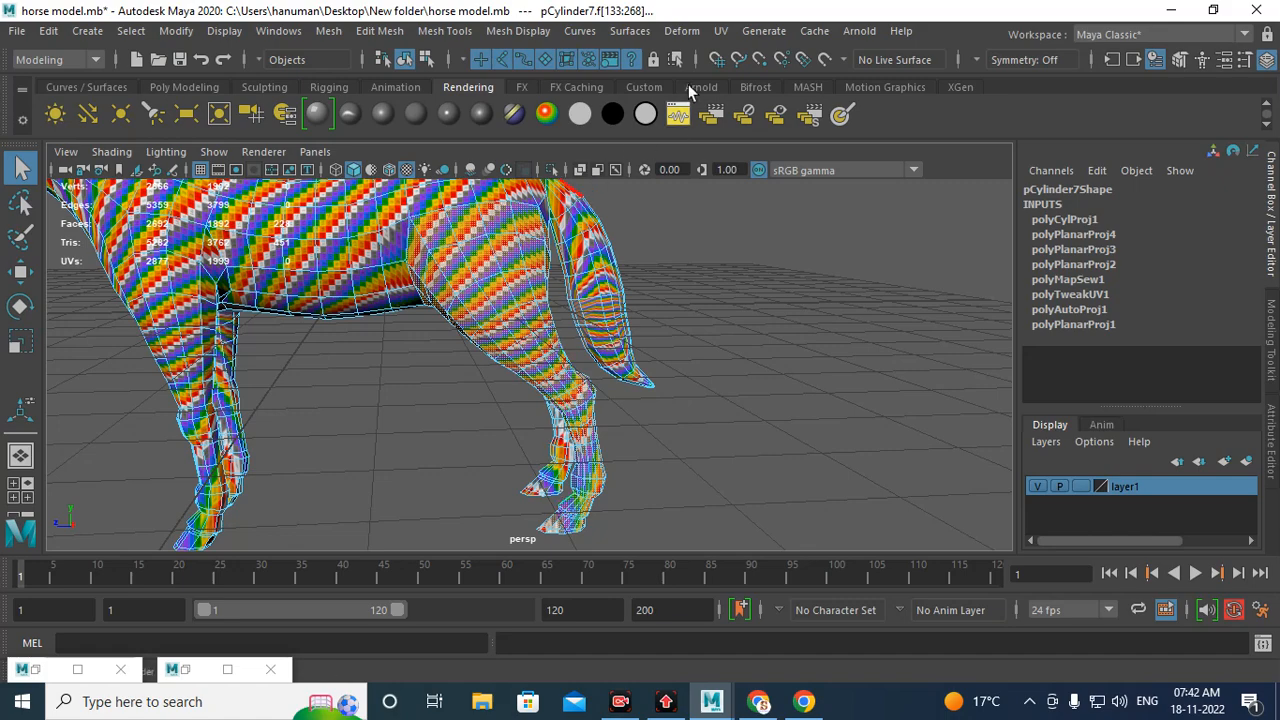
Step: Apply a Cylindrical UV projection to the selected hind leg faces
left_click(720, 31)
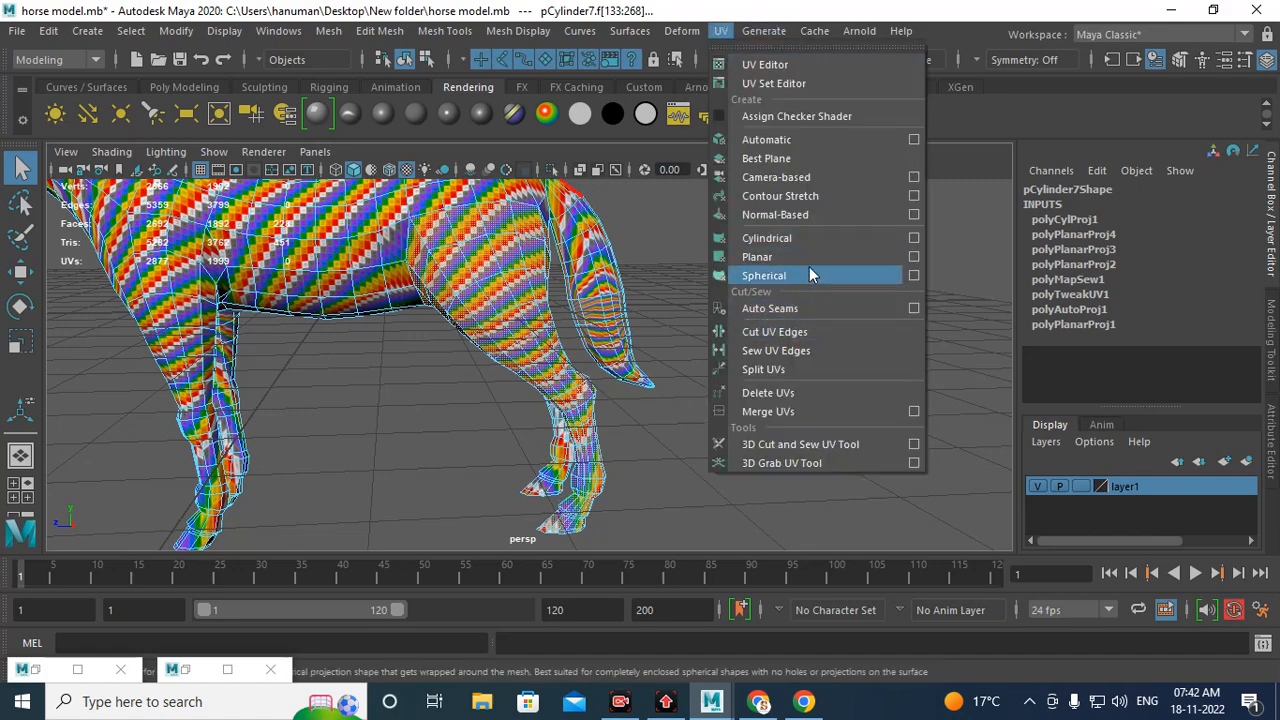
left_click(773, 239)
left_click_drag(751, 243, 457, 386, "alt")
middle_click_drag(457, 386, 660, 331, "alt")
scroll(670, 360, "up", 3)
middle_click_drag(674, 374, 657, 466, "alt")
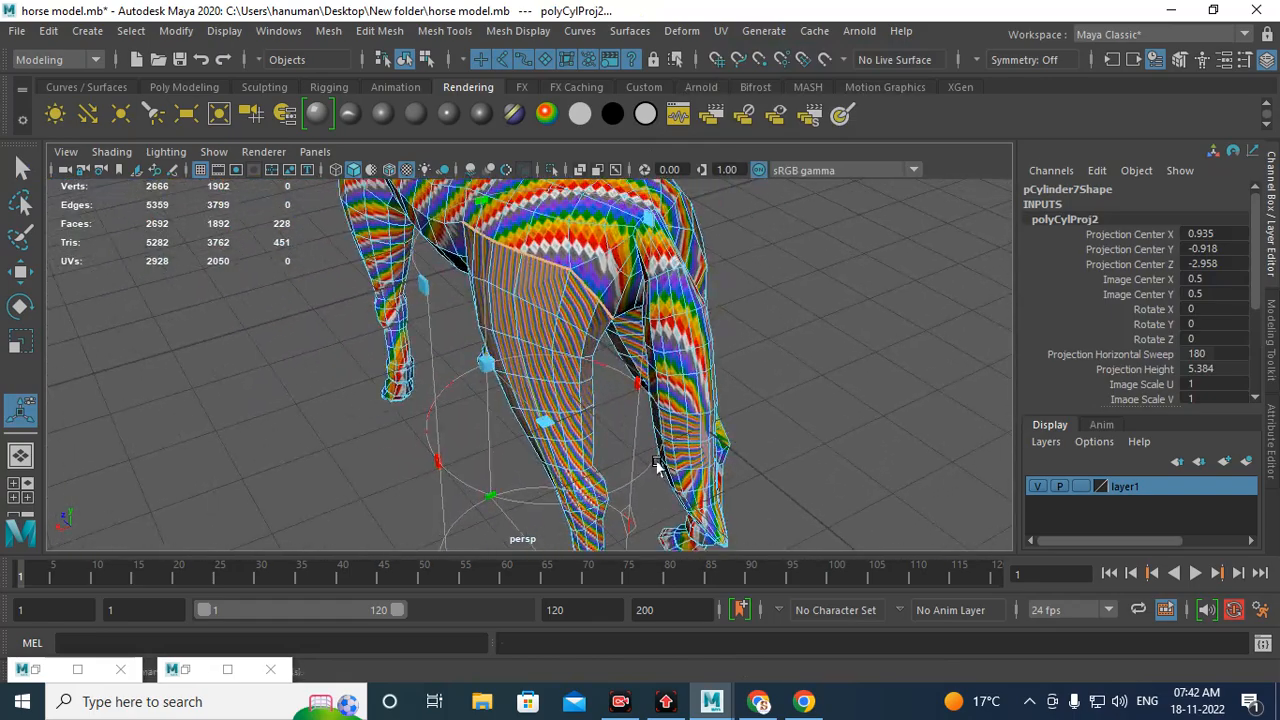
Step: Widen the leg projection's horizontal sweep to 360 and return to object mode
scroll(657, 464, "down", 3)
left_click_drag(598, 440, 690, 412, "alt")
left_click_drag(610, 490, 520, 532, "alt")
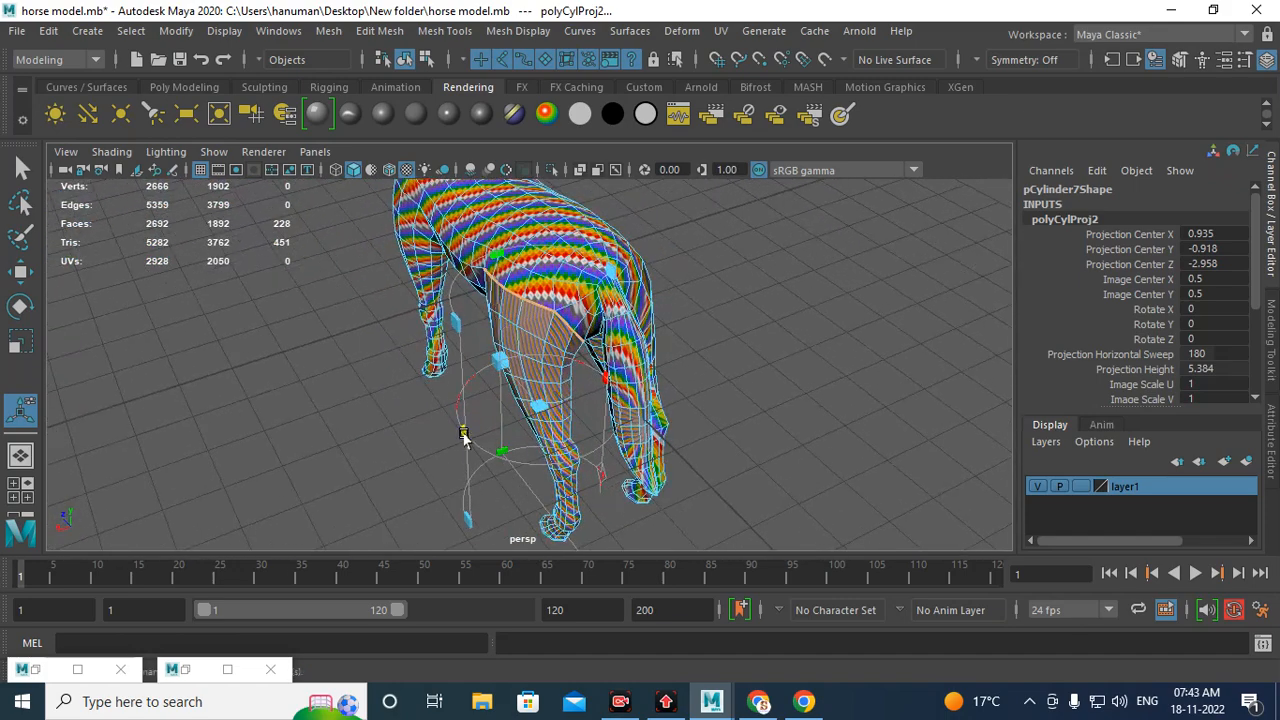
left_click_drag(463, 437, 600, 300)
right_click(537, 325)
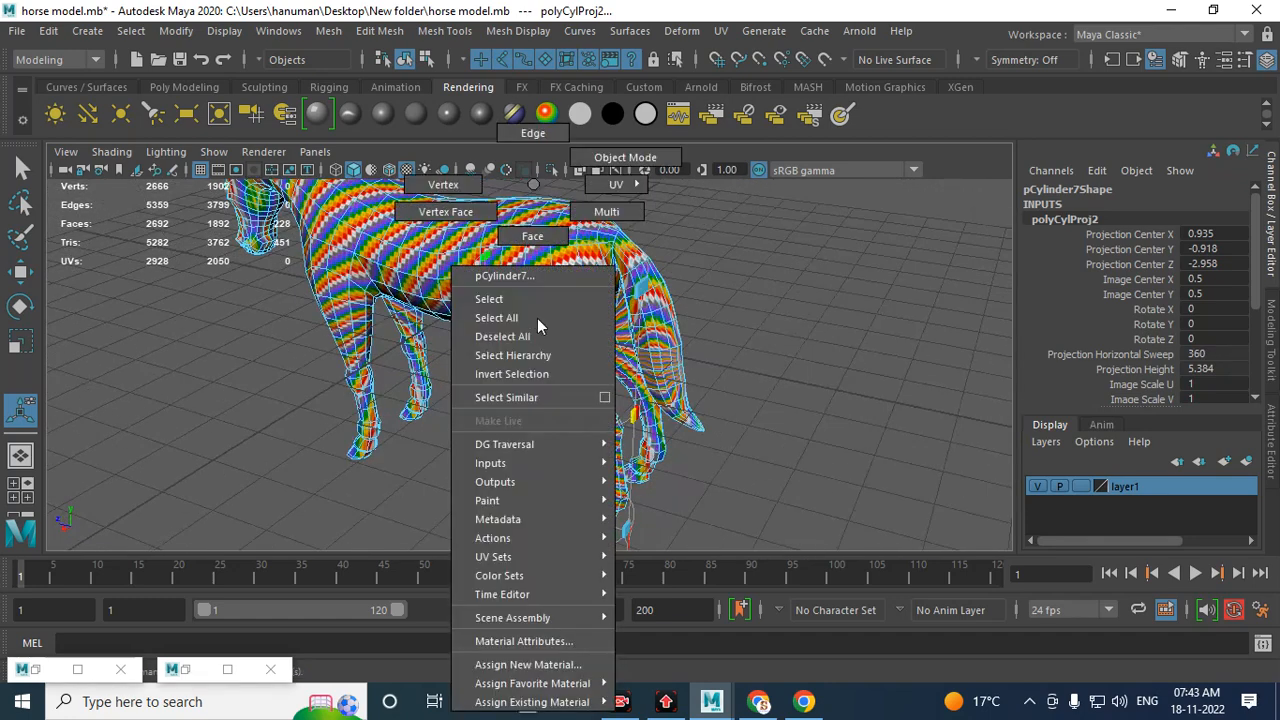
right_click_drag(537, 318, 640, 161)
left_click_drag(590, 222, 562, 315, "alt")
middle_click_drag(410, 266, 475, 365, "alt")
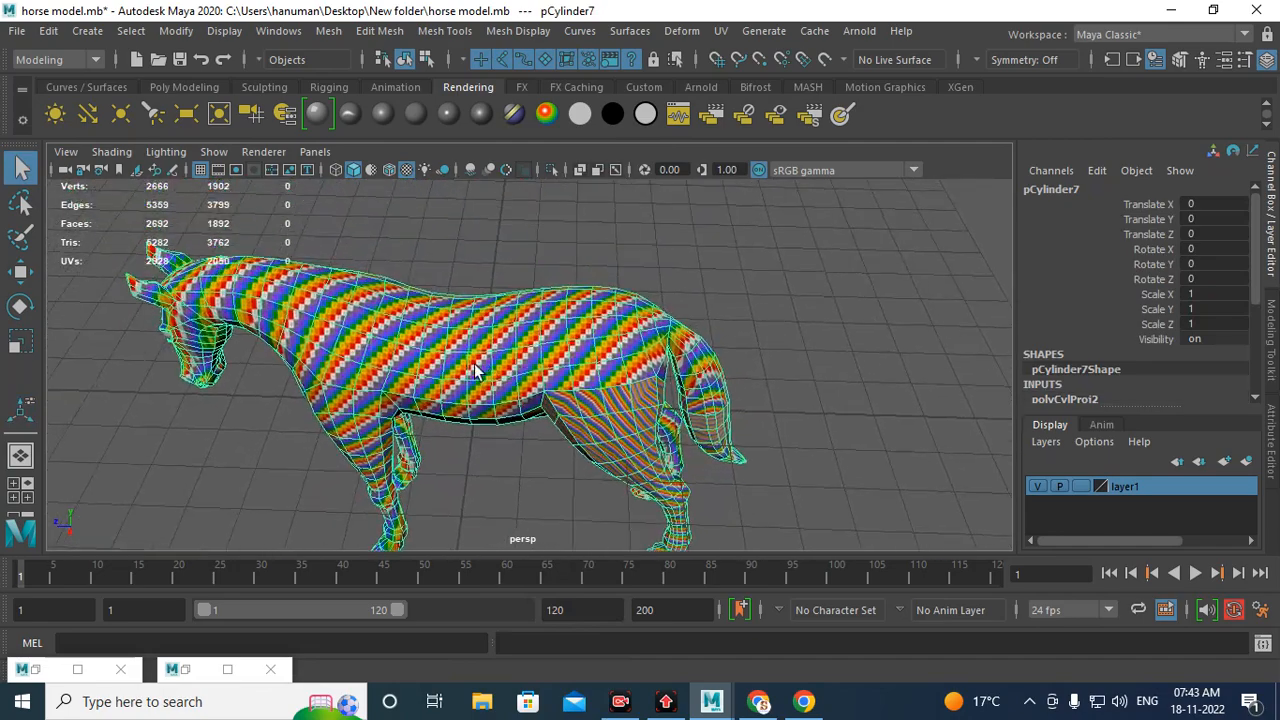
Step: In the UV Editor, move the rest of the body's UVs aside, away from the leg shell
left_click(189, 672)
left_click(510, 244)
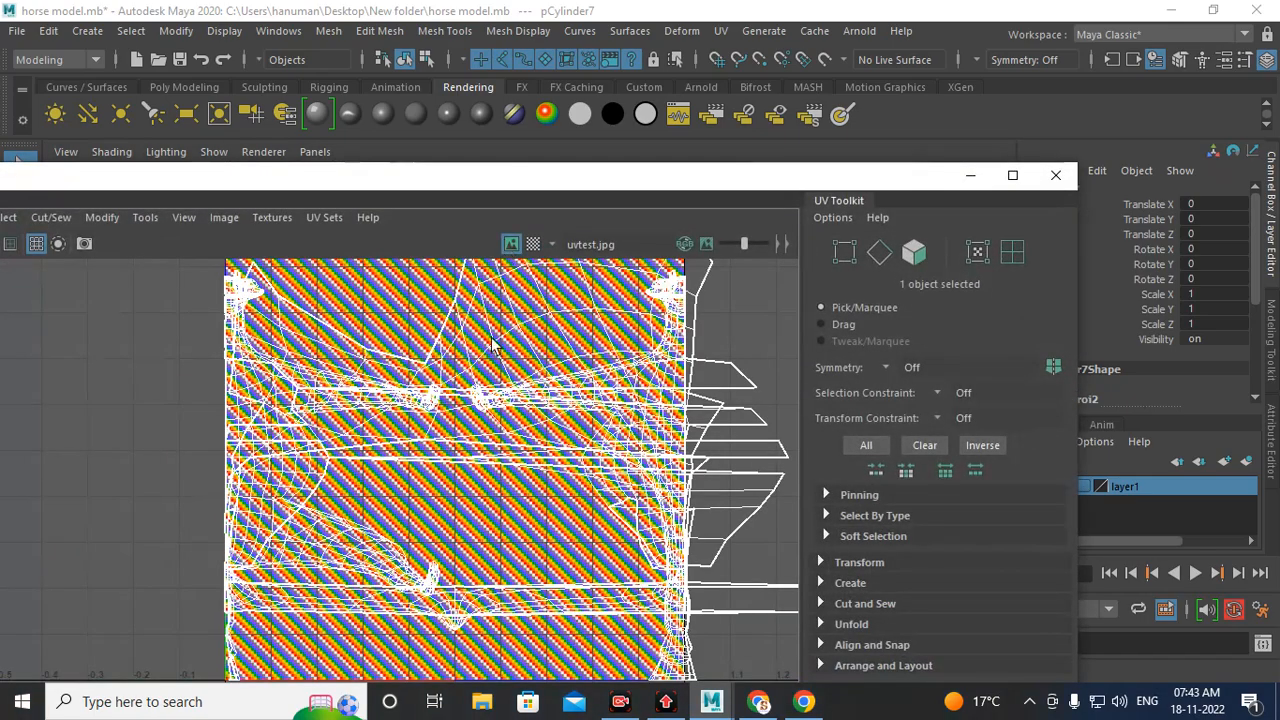
scroll(495, 348, "down", 3)
middle_click_drag(568, 475, 535, 457, "alt")
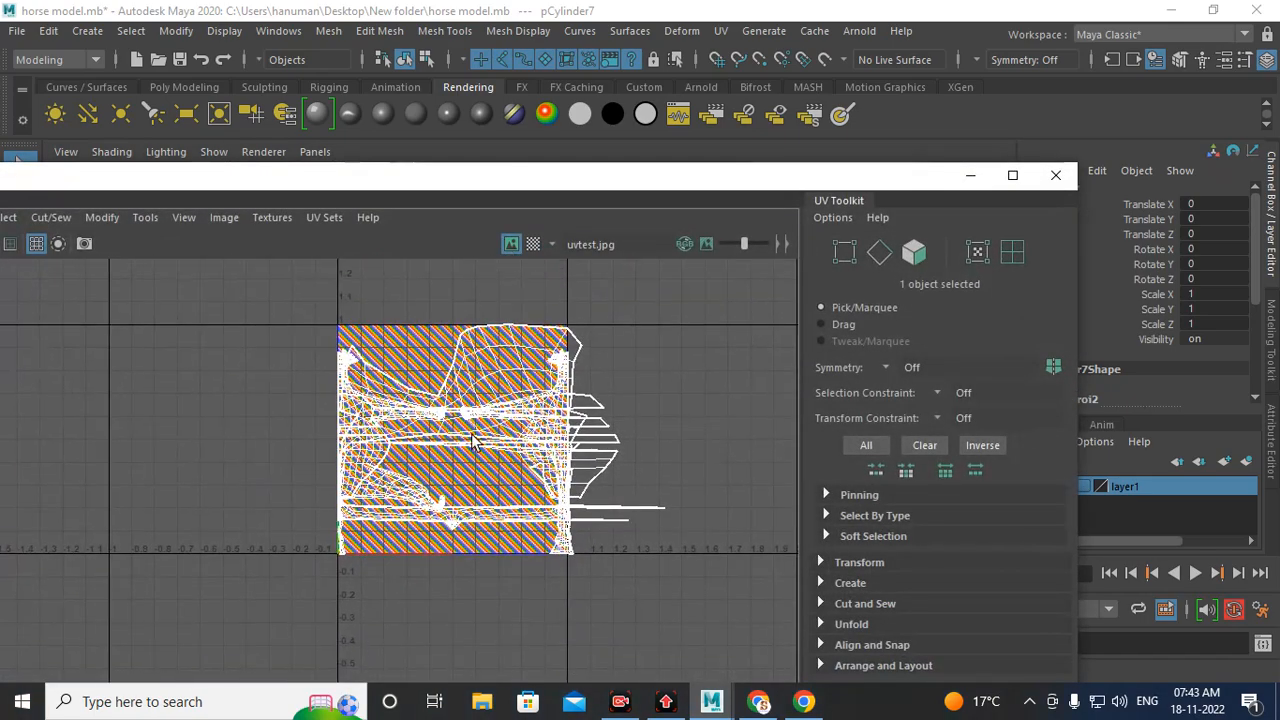
right_click_drag(535, 457, 596, 570, "alt")
right_click_drag(526, 381, 530, 427)
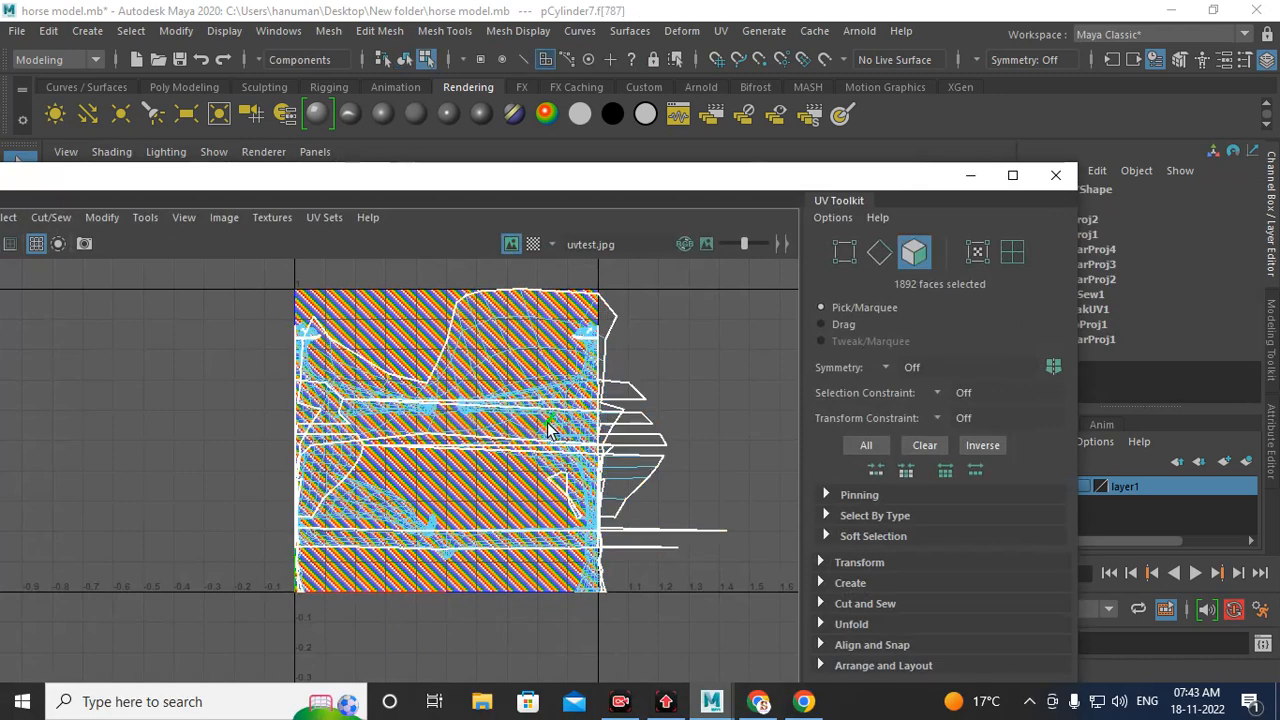
scroll(556, 430, "down", 3)
key("w")
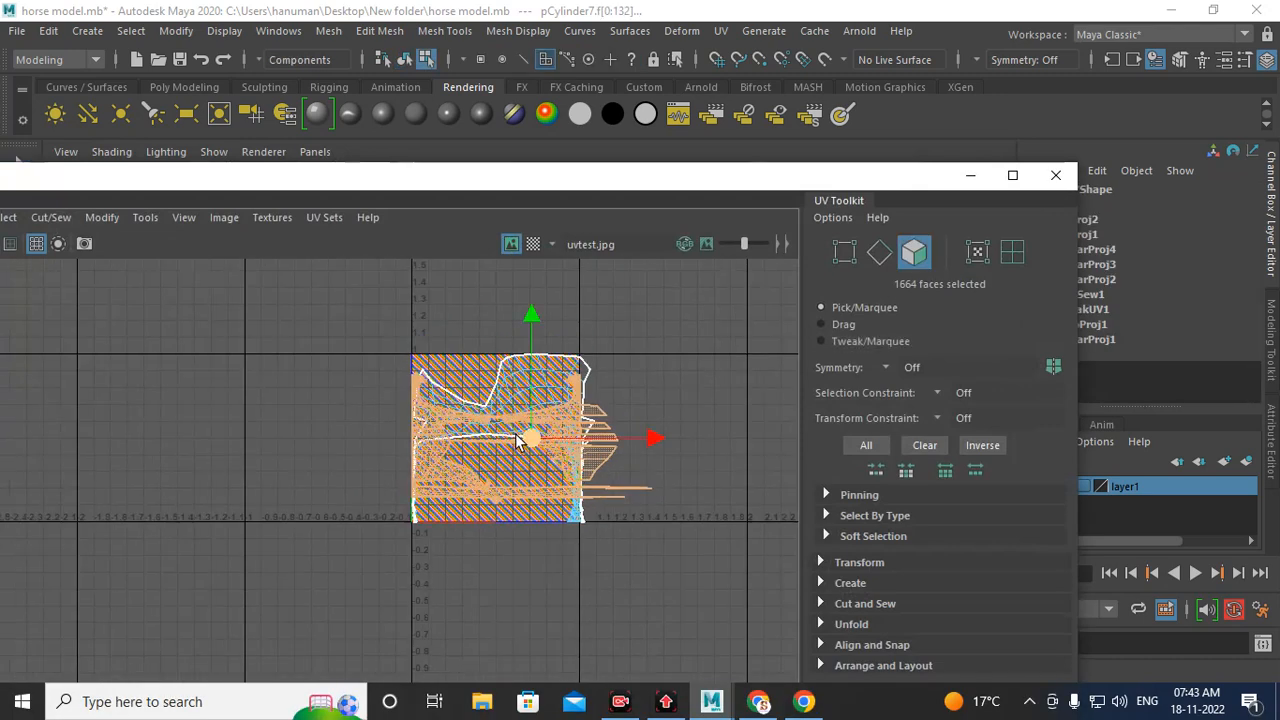
left_click_drag(528, 437, 798, 405)
middle_click_drag(631, 437, 487, 446, "alt")
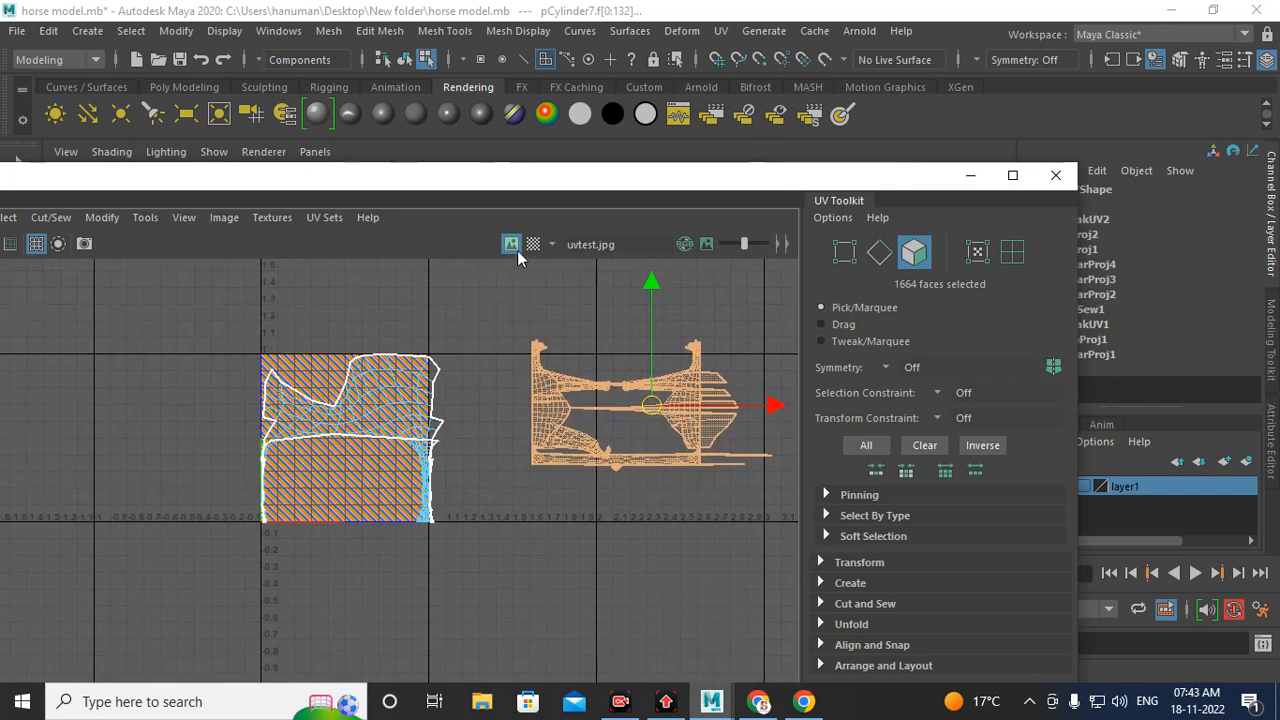
left_click(471, 280)
Step: Select the hind leg UV shell and move it into the 0–1 UV space
scroll(420, 380, "up", 2)
left_click(315, 432)
double_click(315, 432)
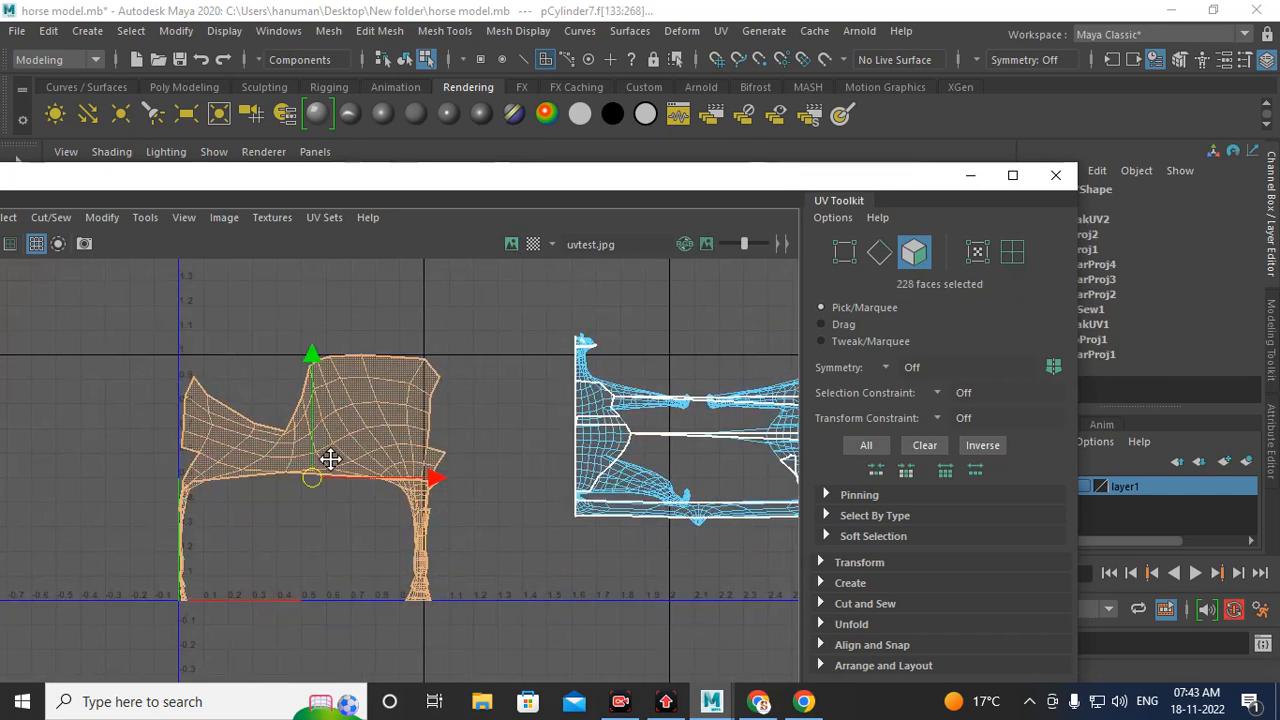
middle_click_drag(329, 457, 418, 353, "alt")
left_click_drag(403, 371, 271, 423)
scroll(503, 453, "down", 3)
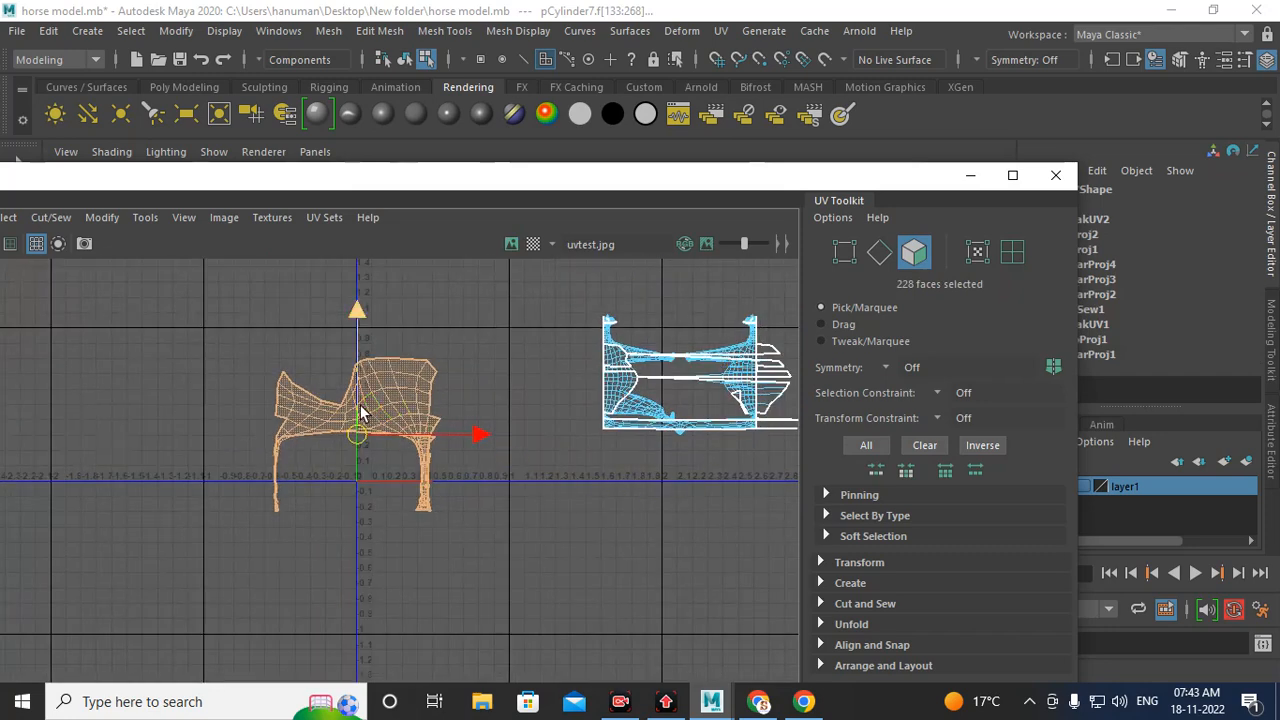
scroll(380, 480, "up", 3)
middle_click_drag(462, 441, 558, 512, "alt")
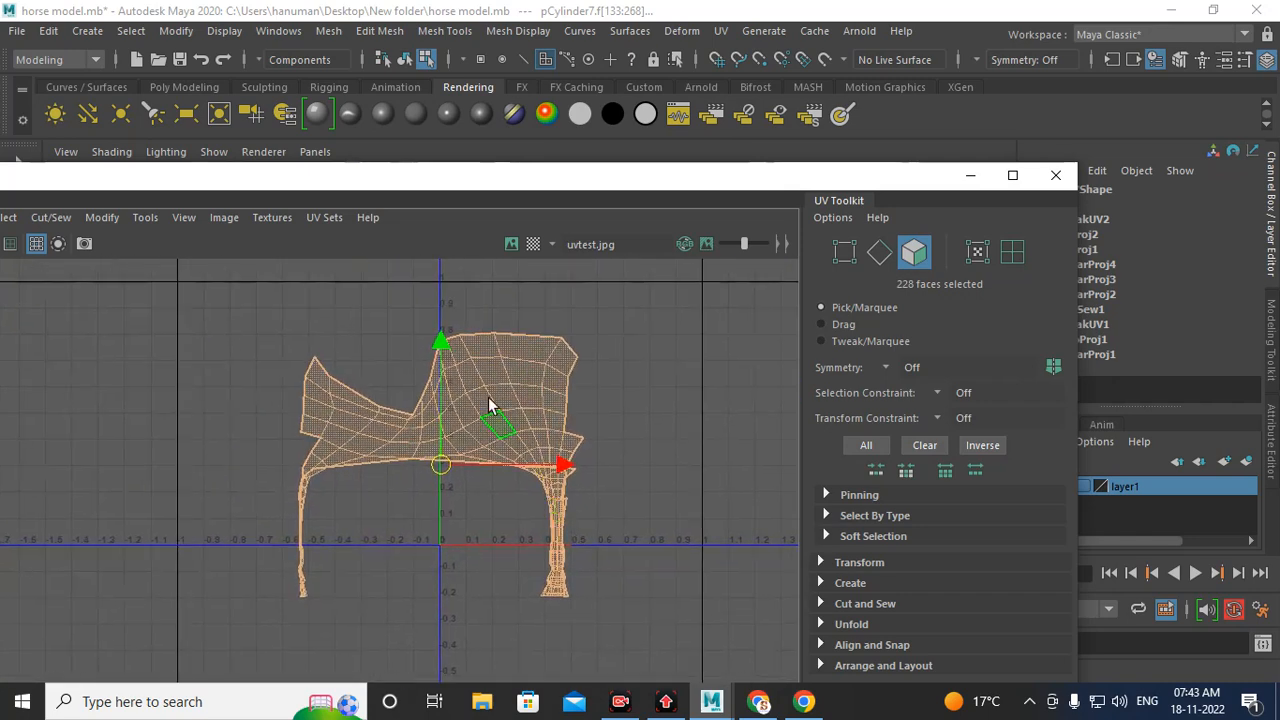
Step: Unfold the hind leg UV shell
right_click(465, 388, "shift")
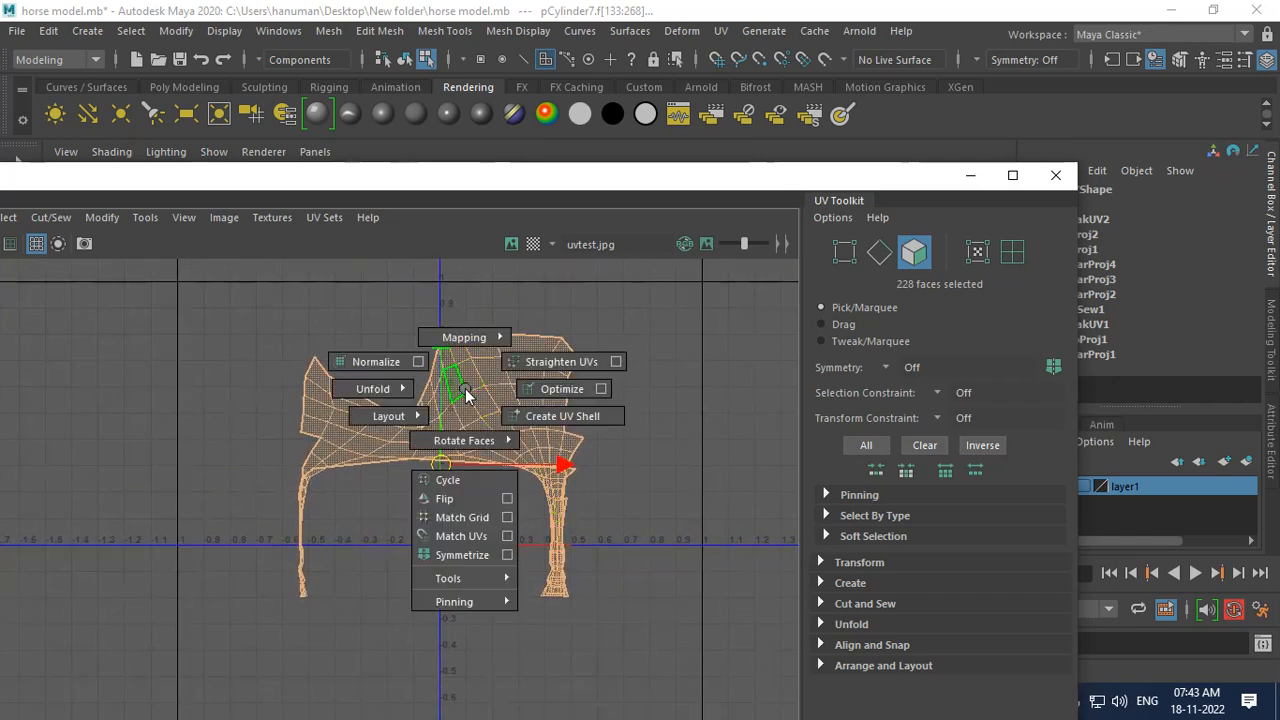
right_click(475, 397, "shift")
right_click_drag(457, 398, 304, 399, "shift")
scroll(448, 518, "up", 5)
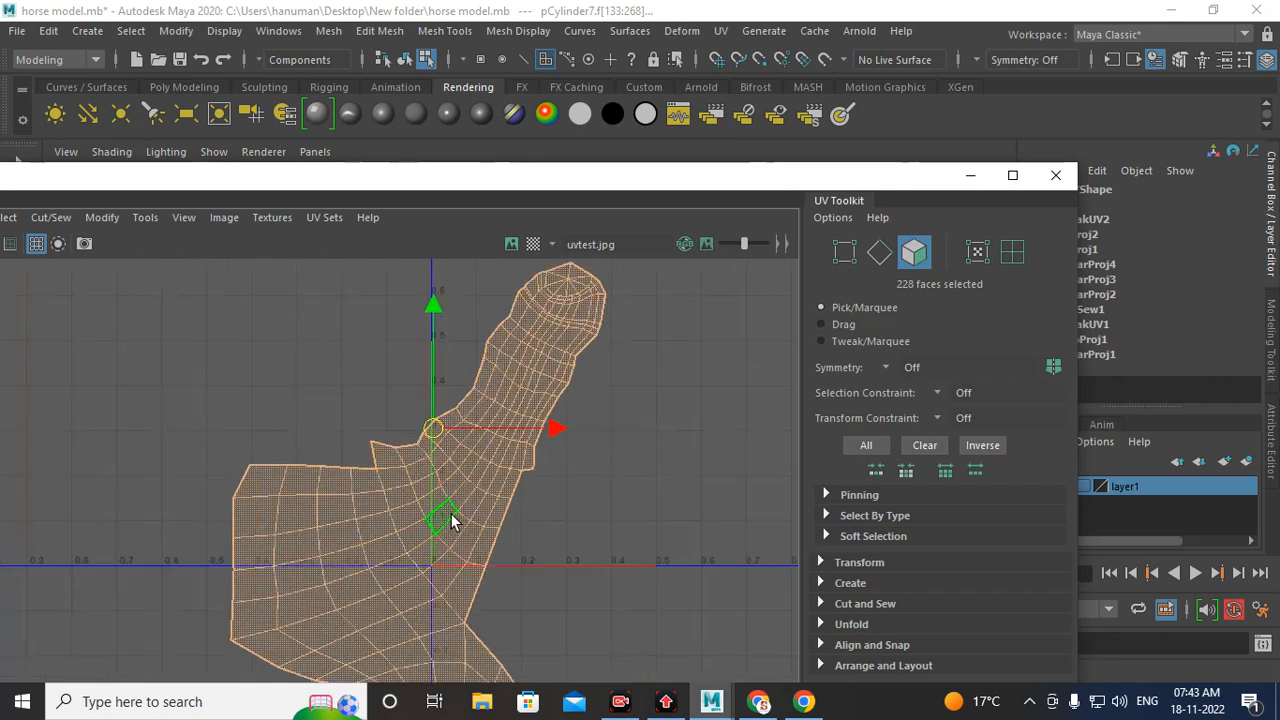
Step: Examine the unfolded leg UV shell and its border edges in the UV Editor
scroll(520, 470, "down", 5)
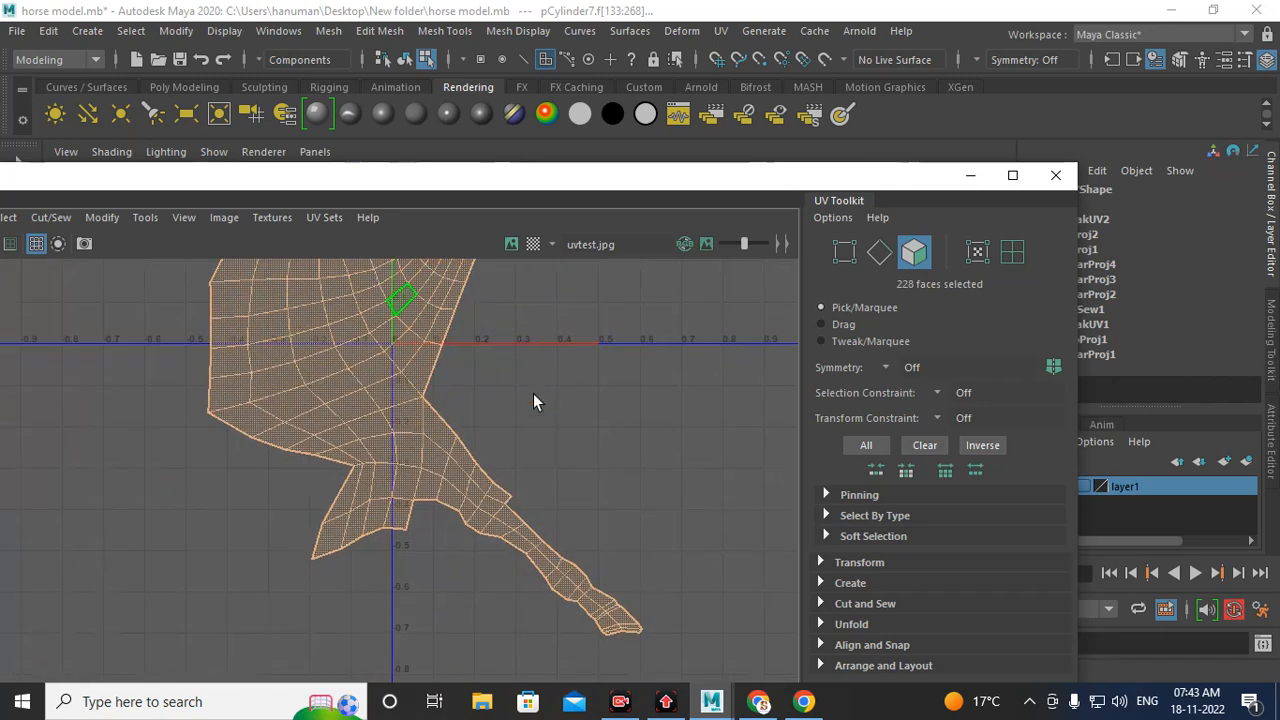
middle_click_drag(355, 362, 318, 481, "alt")
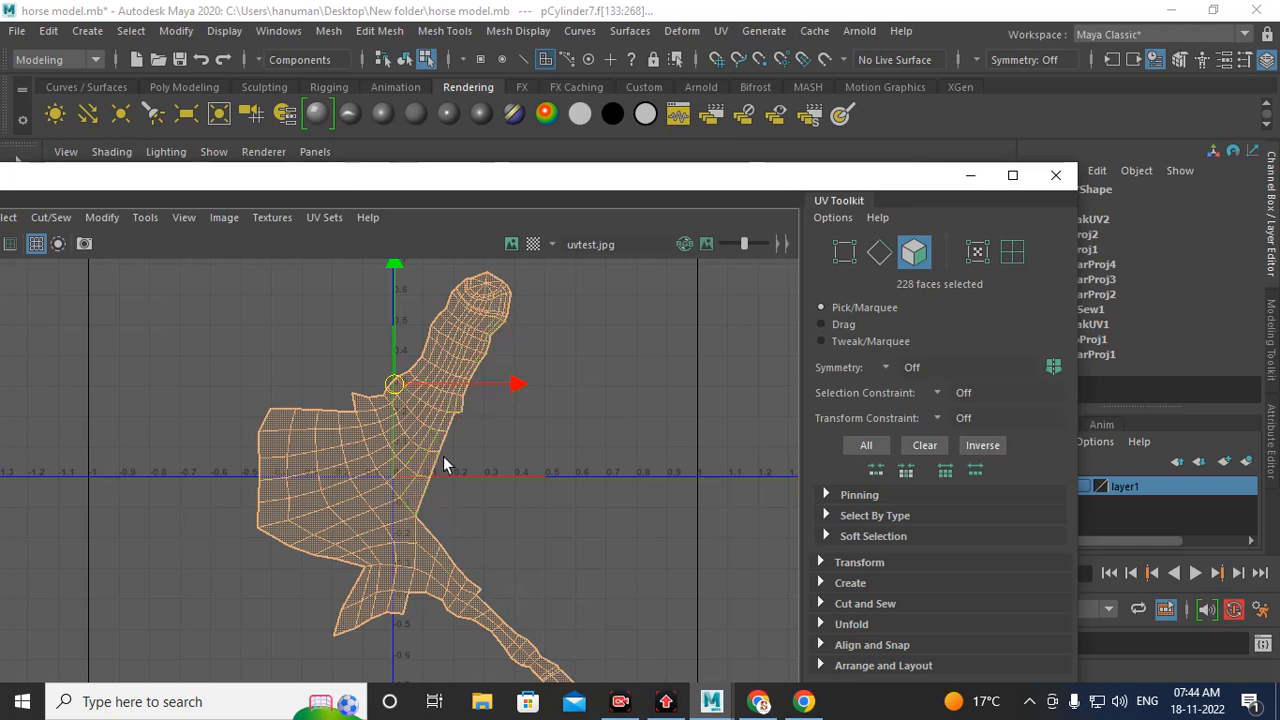
right_click_drag(443, 375, 445, 323)
left_click_drag(530, 308, 459, 489)
left_click_drag(481, 403, 431, 515)
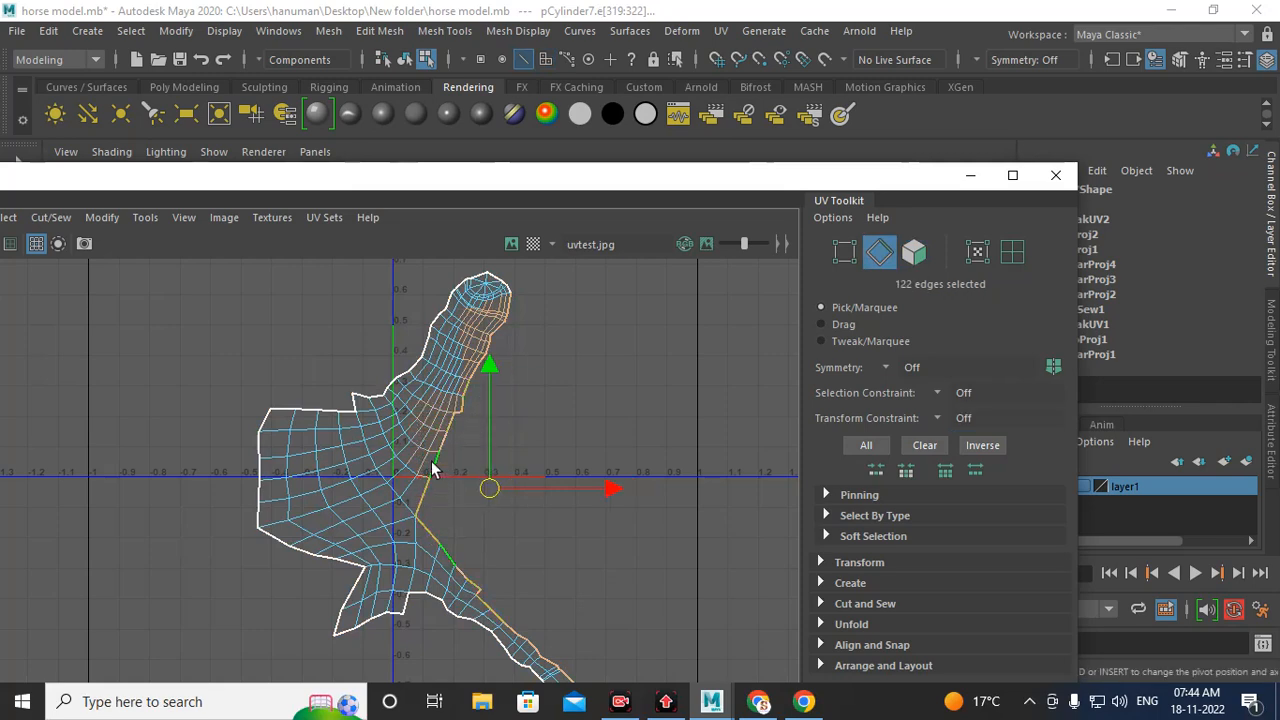
middle_click_drag(524, 512, 474, 466, "alt")
middle_click_drag(443, 318, 429, 395, "alt")
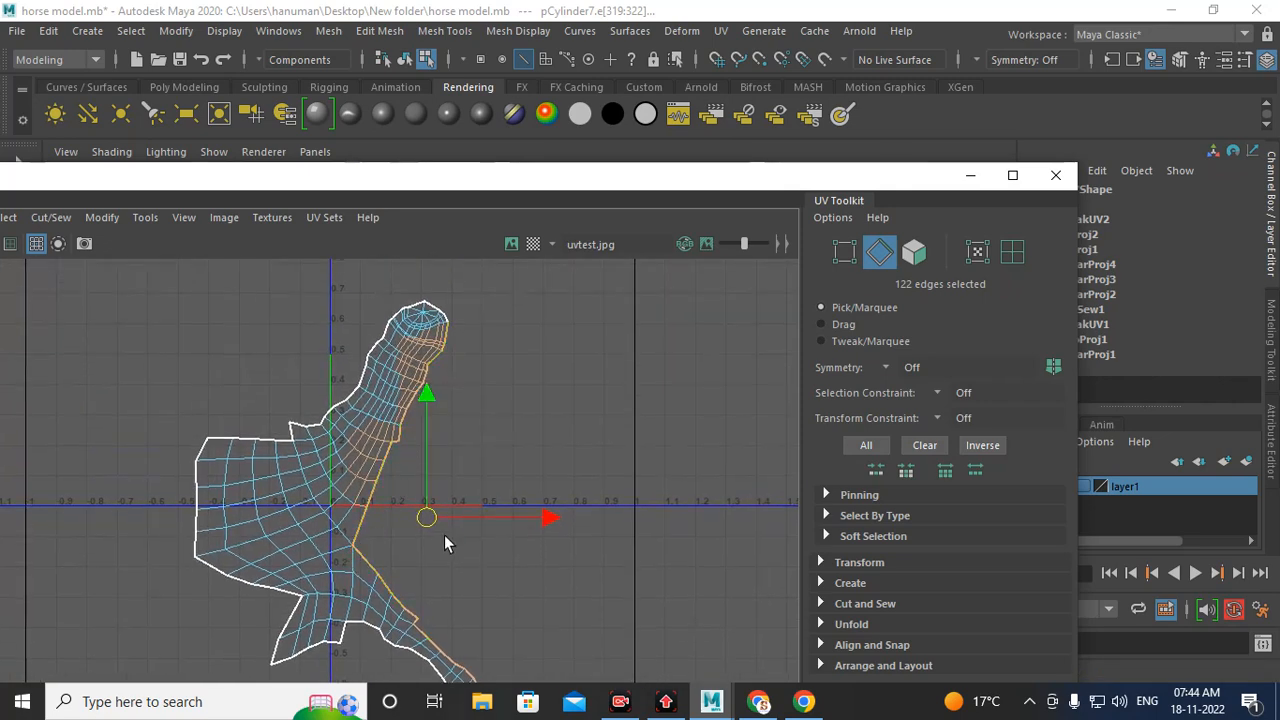
middle_click_drag(445, 537, 409, 459, "alt")
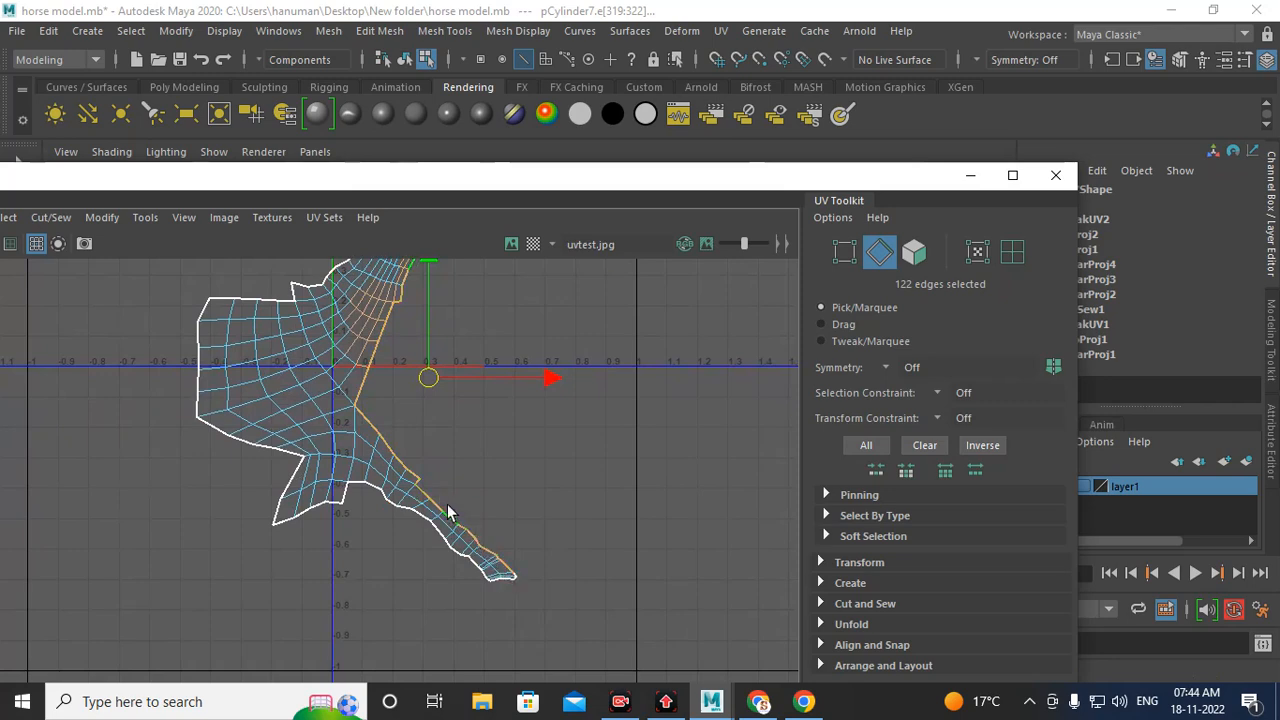
middle_click_drag(384, 379, 404, 457, "alt")
left_click(416, 421)
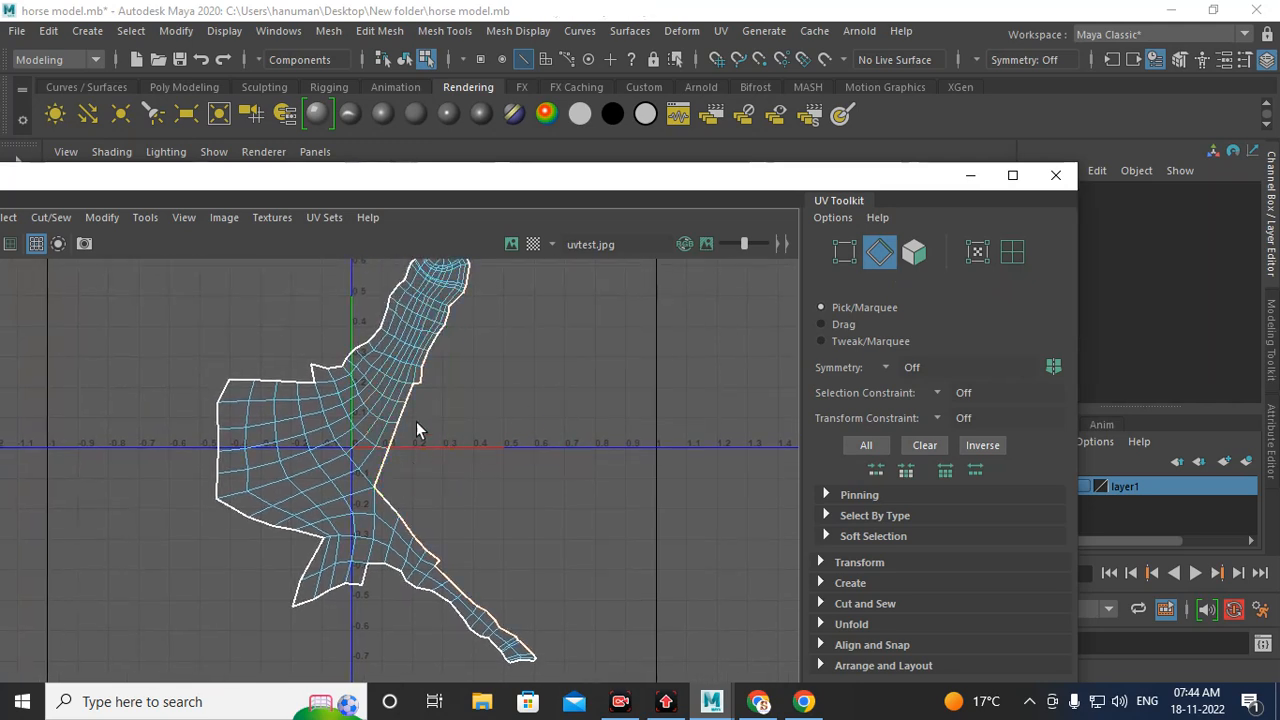
Step: Select the hind leg shell's border edges in the UV Editor and move and sew them onto the body shell
left_click_drag(405, 436, 373, 467)
middle_click_drag(462, 369, 452, 417, "alt")
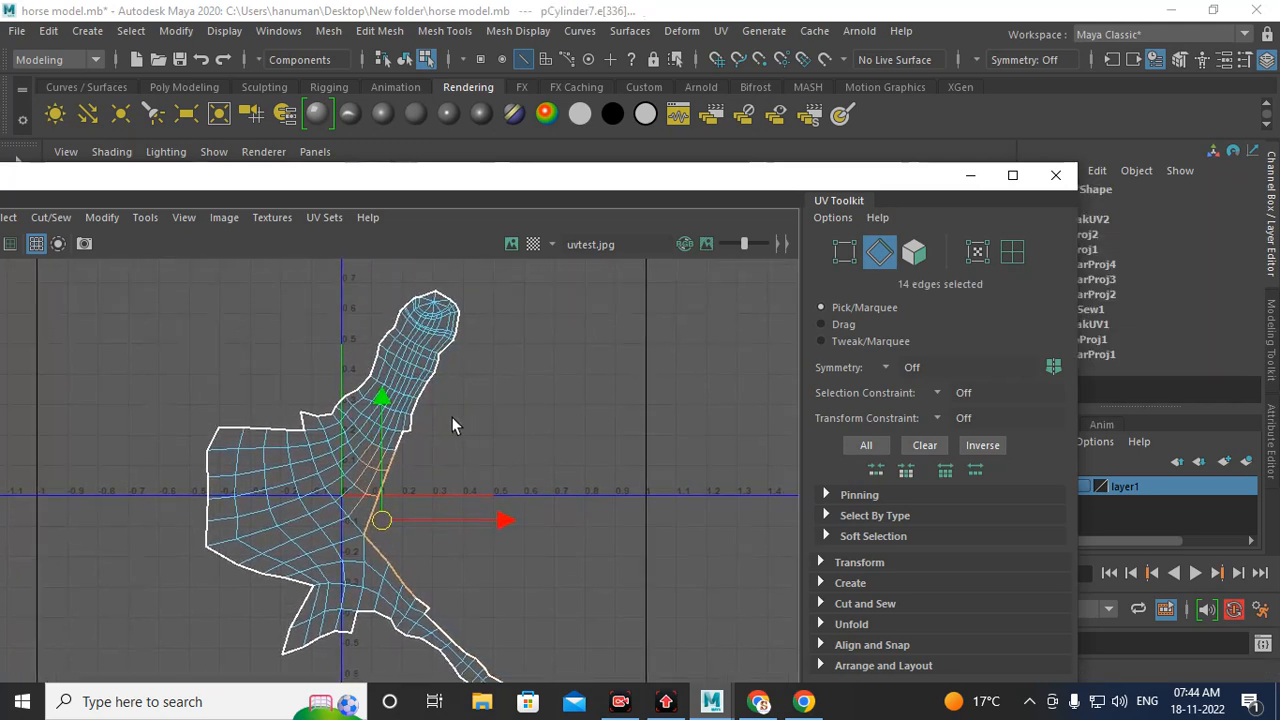
left_click_drag(409, 443, 394, 441, "shift")
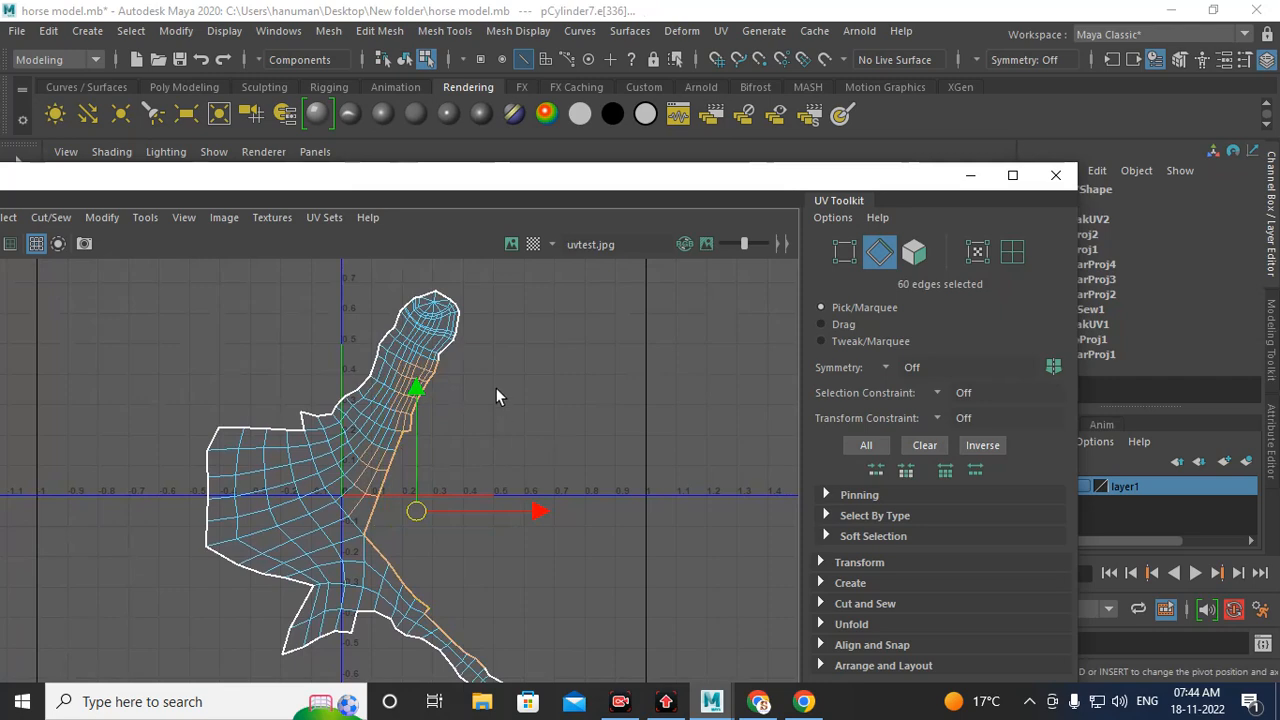
left_click_drag(470, 322, 438, 371, "shift")
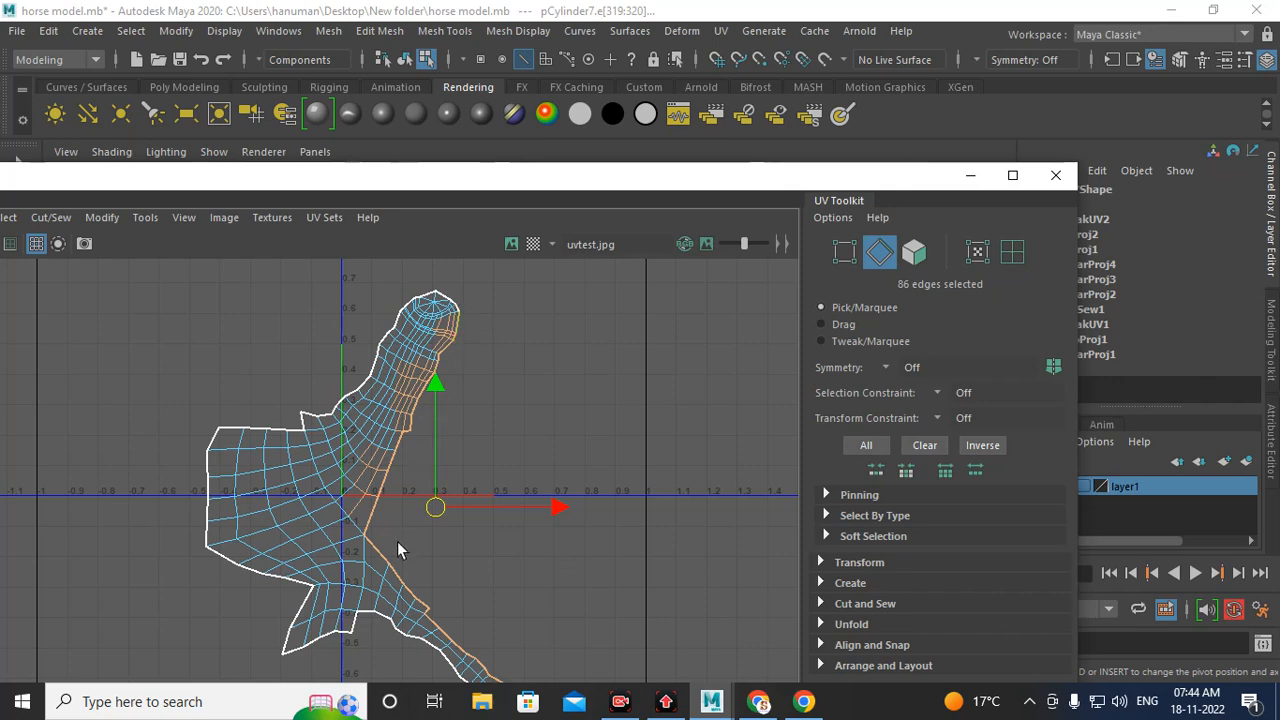
middle_click_drag(454, 551, 471, 494, "alt")
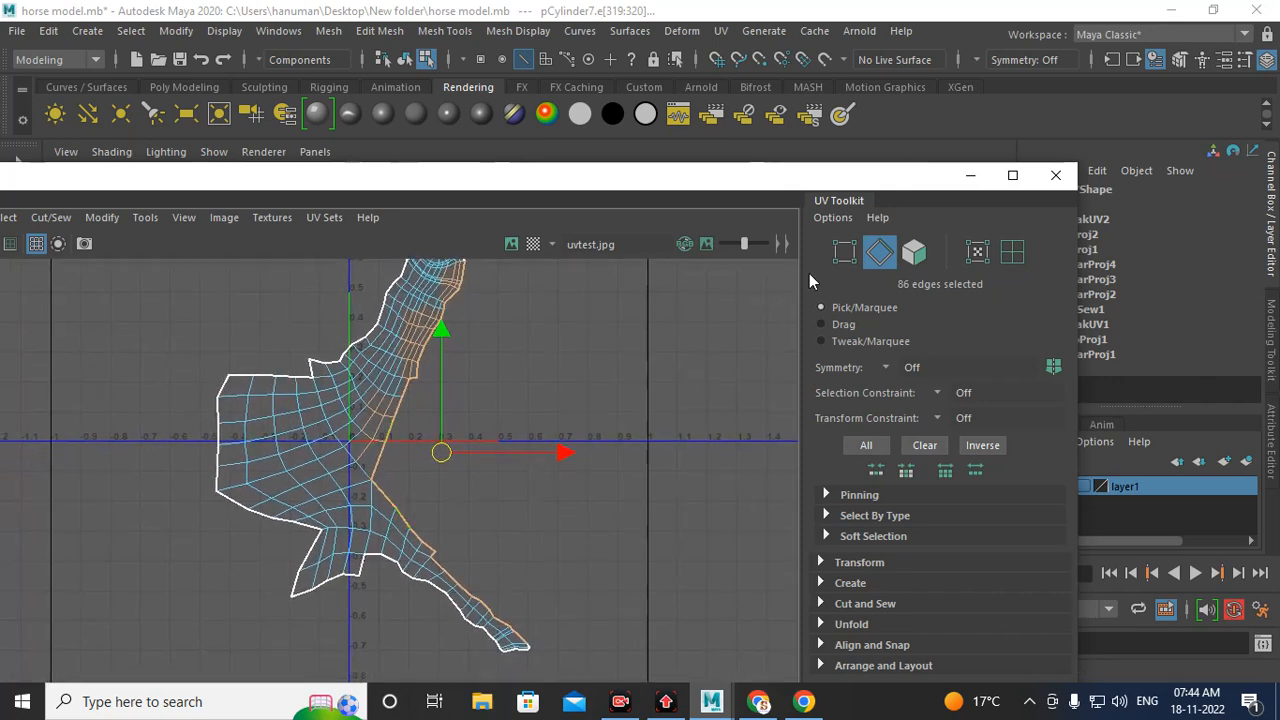
left_click(1035, 176)
middle_click_drag(691, 266, 655, 380, "alt")
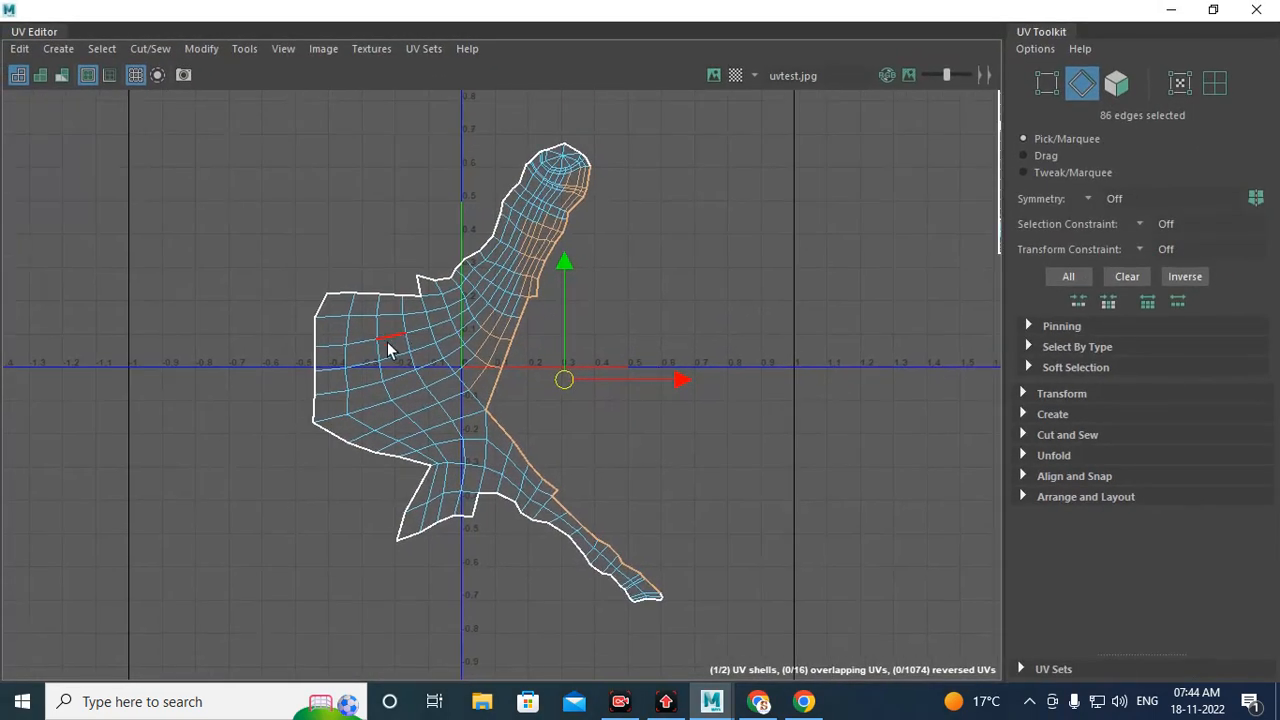
right_click(468, 331, "shift")
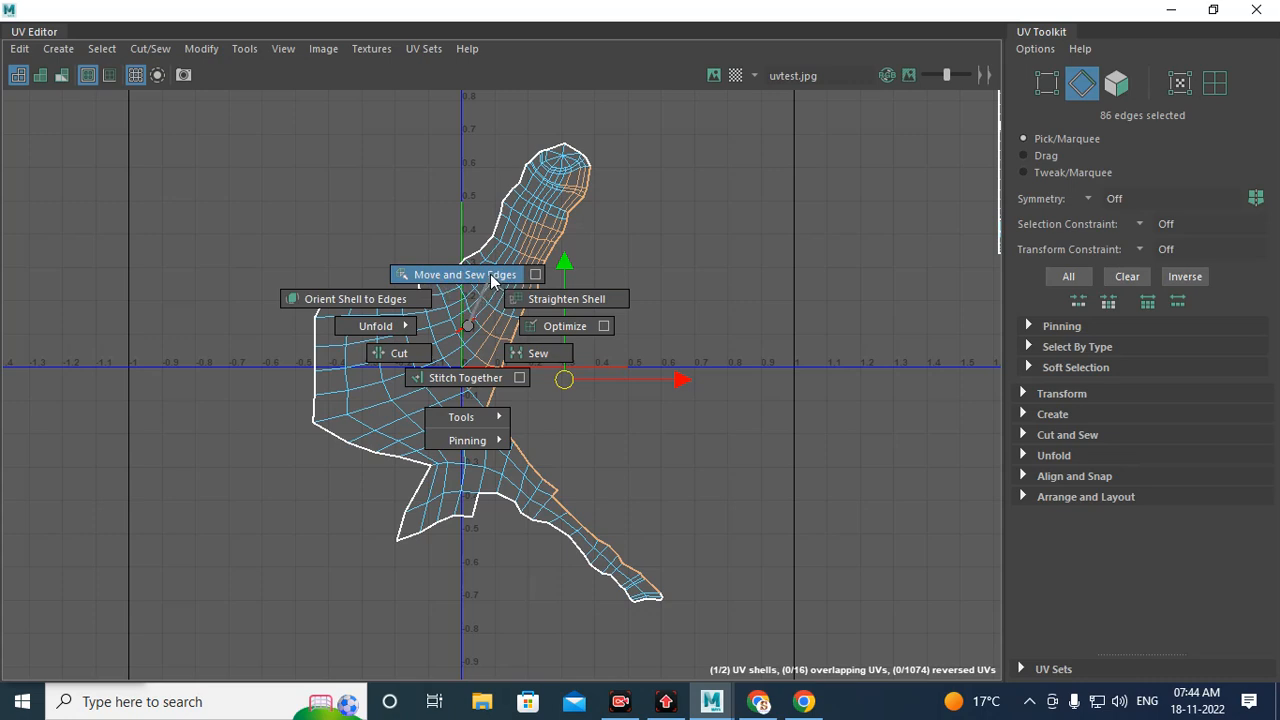
right_click_drag(491, 282, 491, 277, "shift")
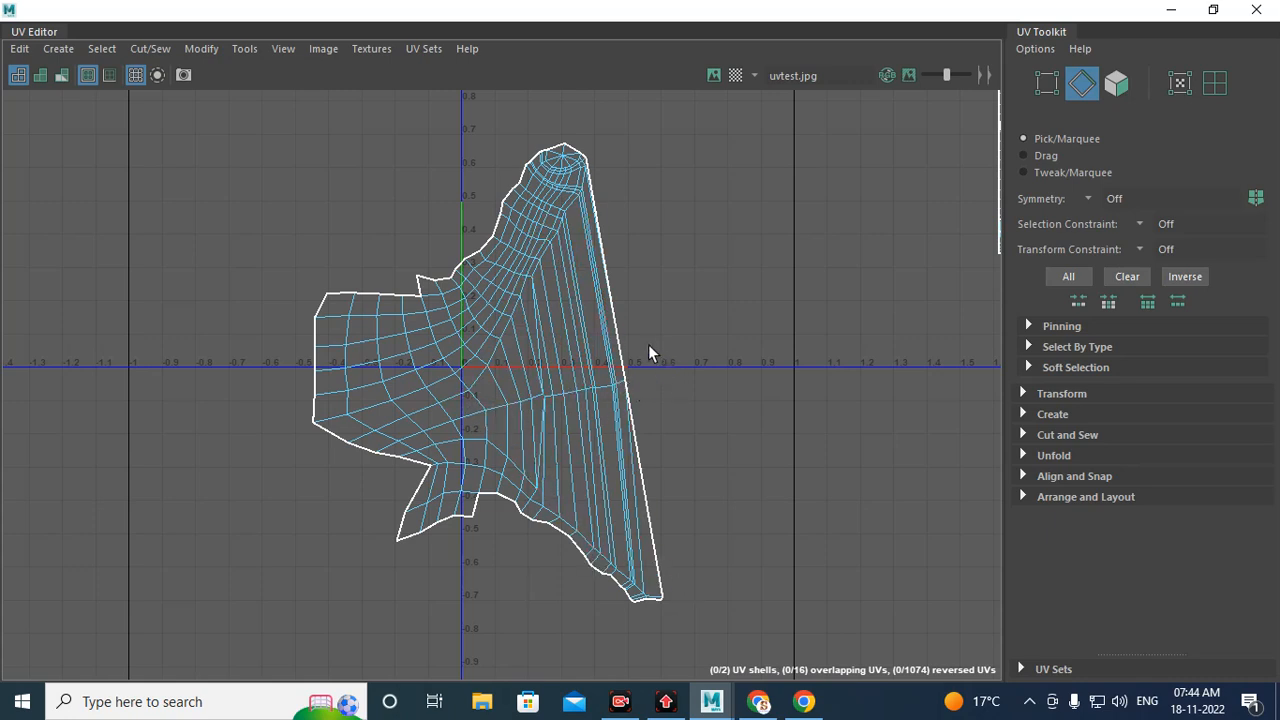
Step: Select the UV shell's faces to inspect it, clear the selection, and minimize the UV Editor
right_click_drag(519, 289, 345, 330)
right_click_drag(344, 332, 342, 331, "shift")
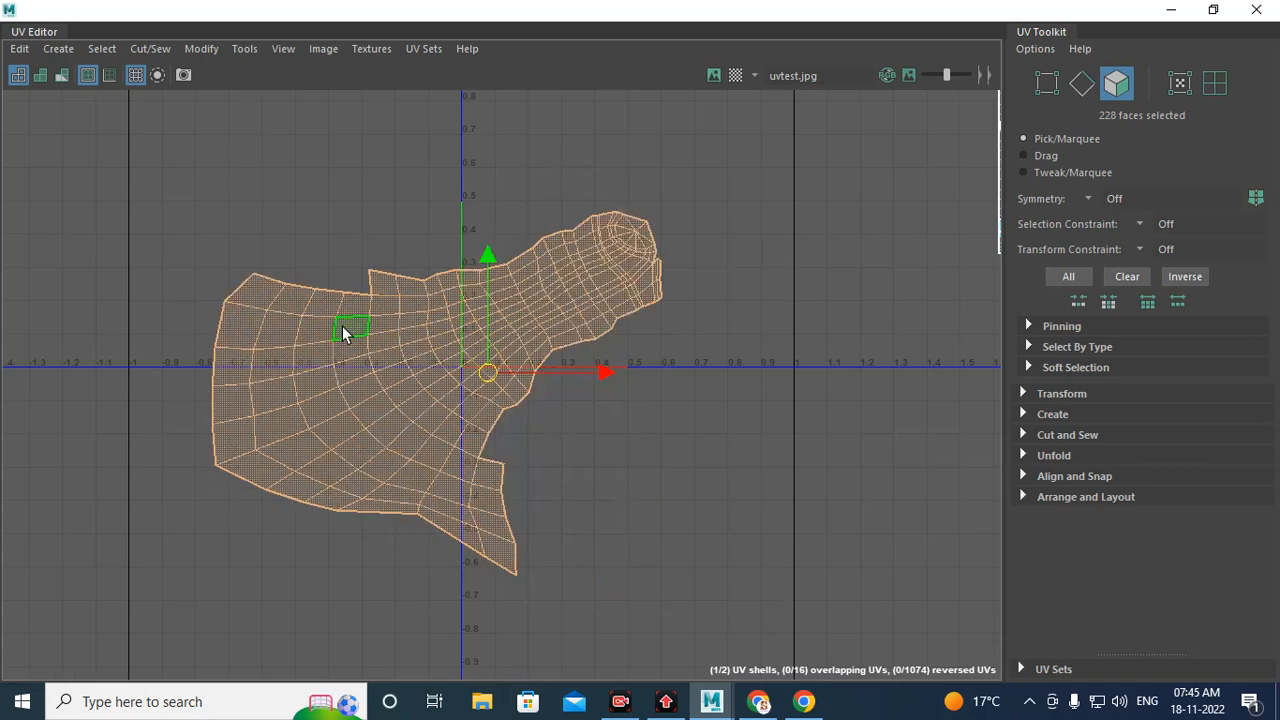
left_click(652, 445)
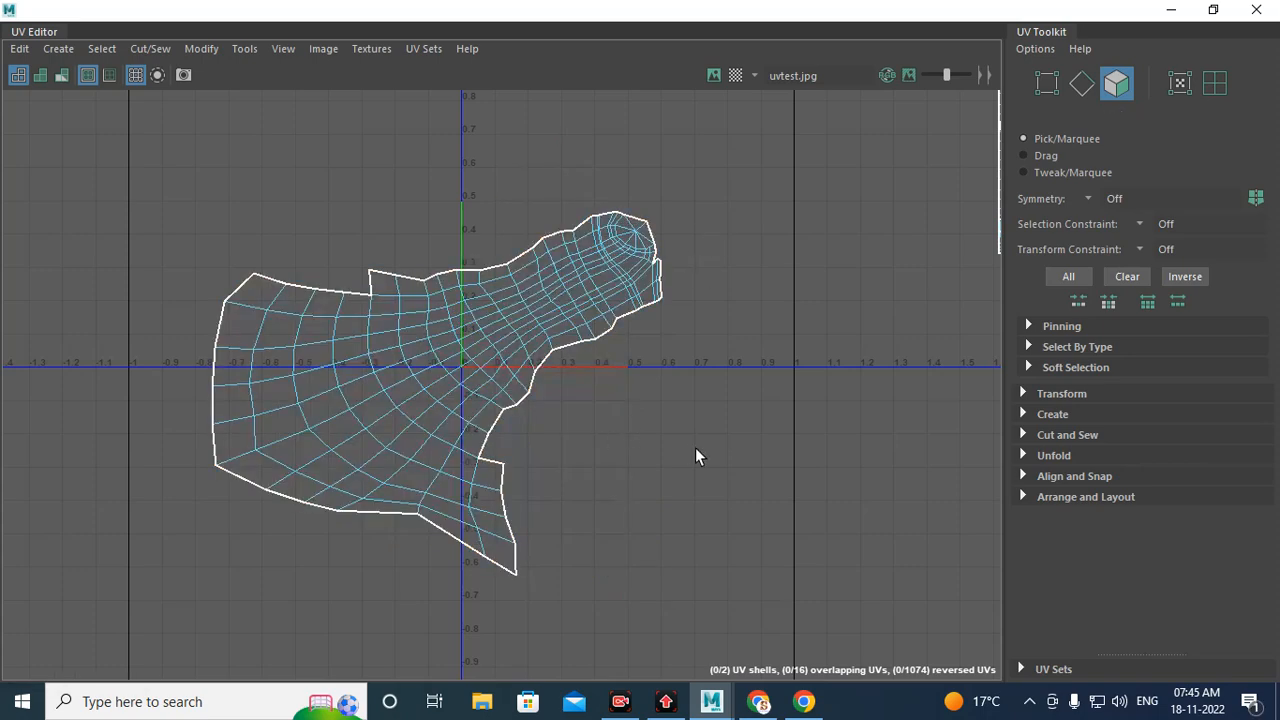
left_click(1171, 9)
Step: Examine the checker texture across the horse's body and hind leg in the viewport
scroll(772, 470, "up", 1)
middle_click_drag(766, 459, 634, 374, "alt")
left_click_drag(634, 374, 644, 318, "alt")
scroll(682, 388, "up", 3)
left_click_drag(682, 388, 557, 380, "alt")
middle_click_drag(557, 380, 620, 454, "alt")
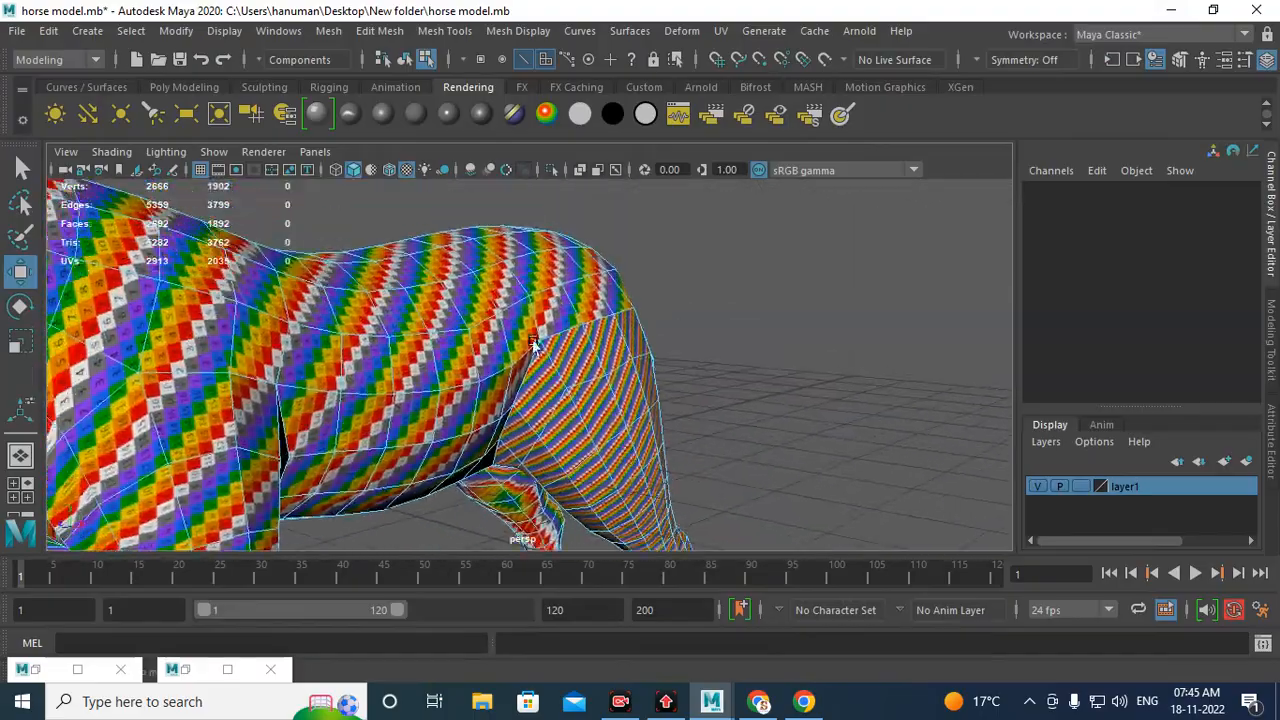
left_click_drag(537, 340, 477, 362, "alt")
right_click_drag(431, 270, 540, 158)
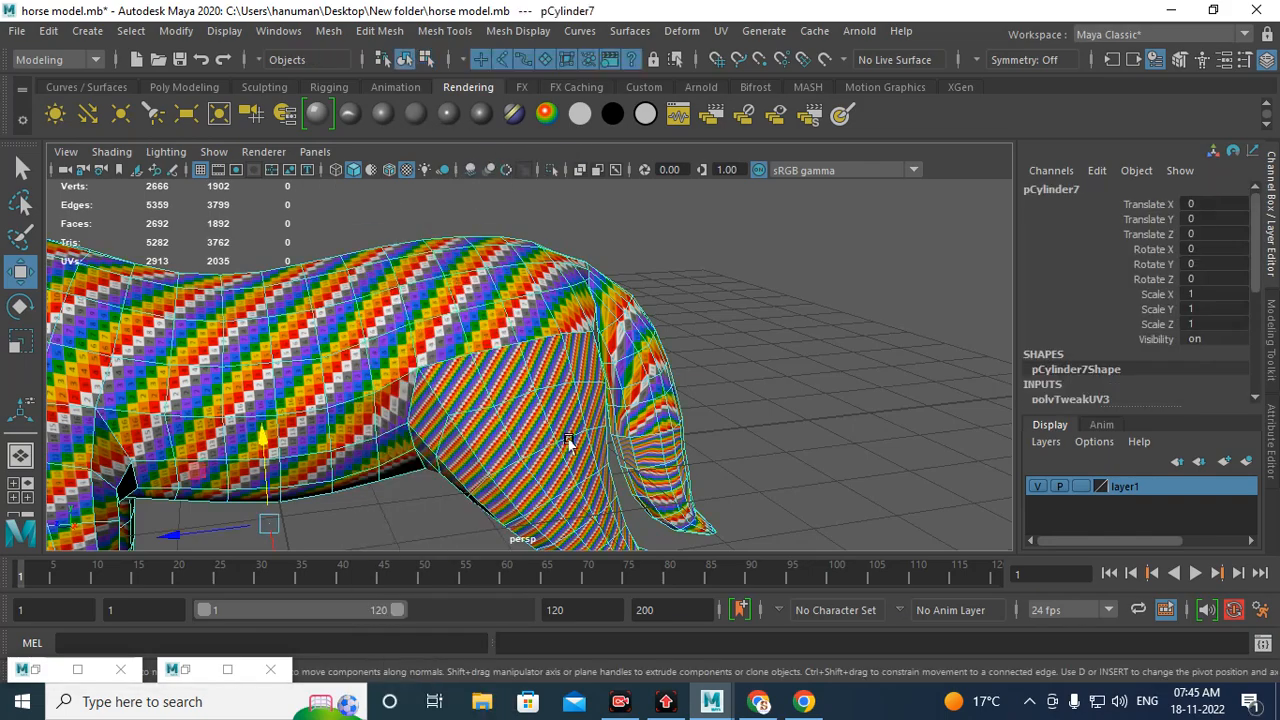
left_click_drag(572, 444, 557, 383, "alt")
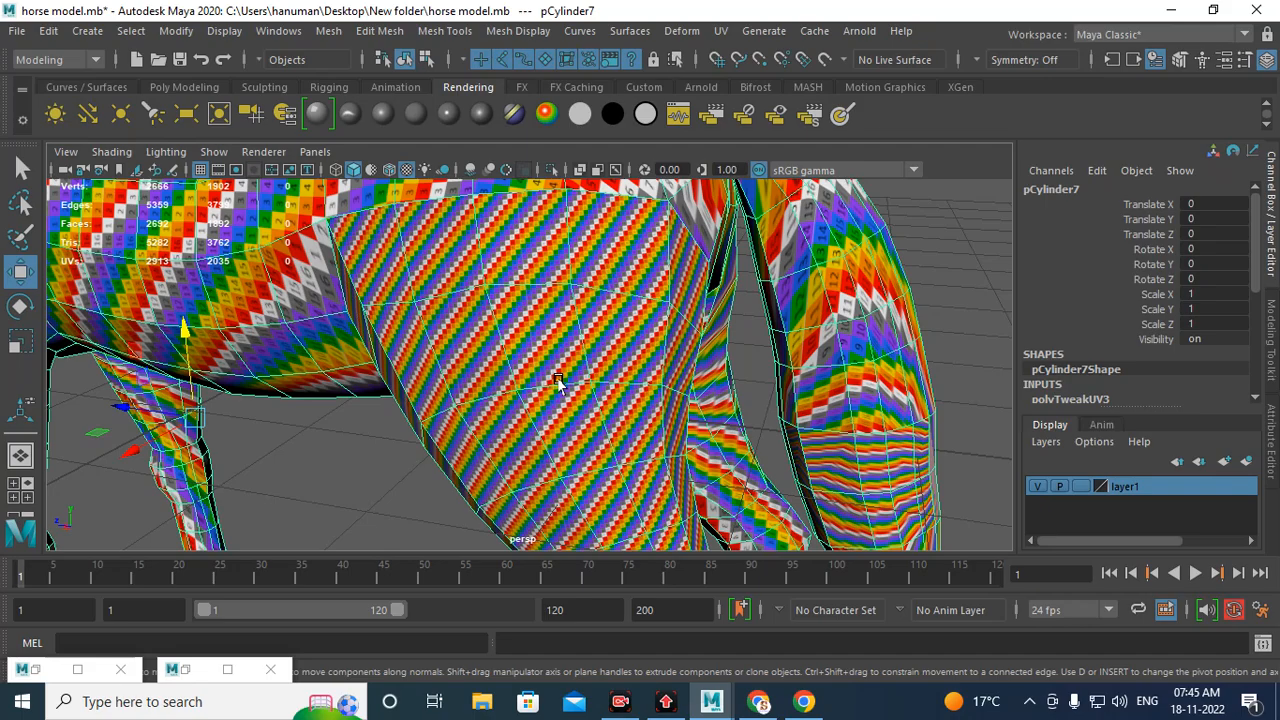
scroll(520, 360, "down", 3)
scroll(600, 440, "down", 5)
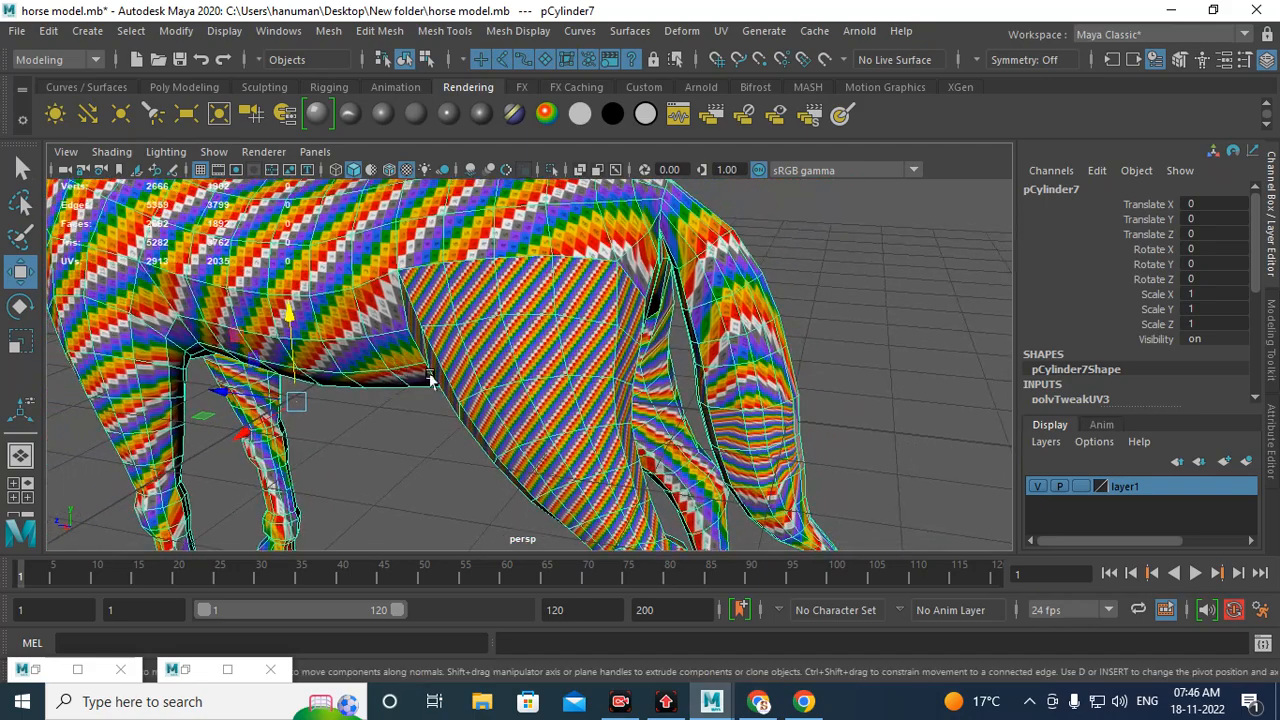
scroll(630, 340, "down", 3)
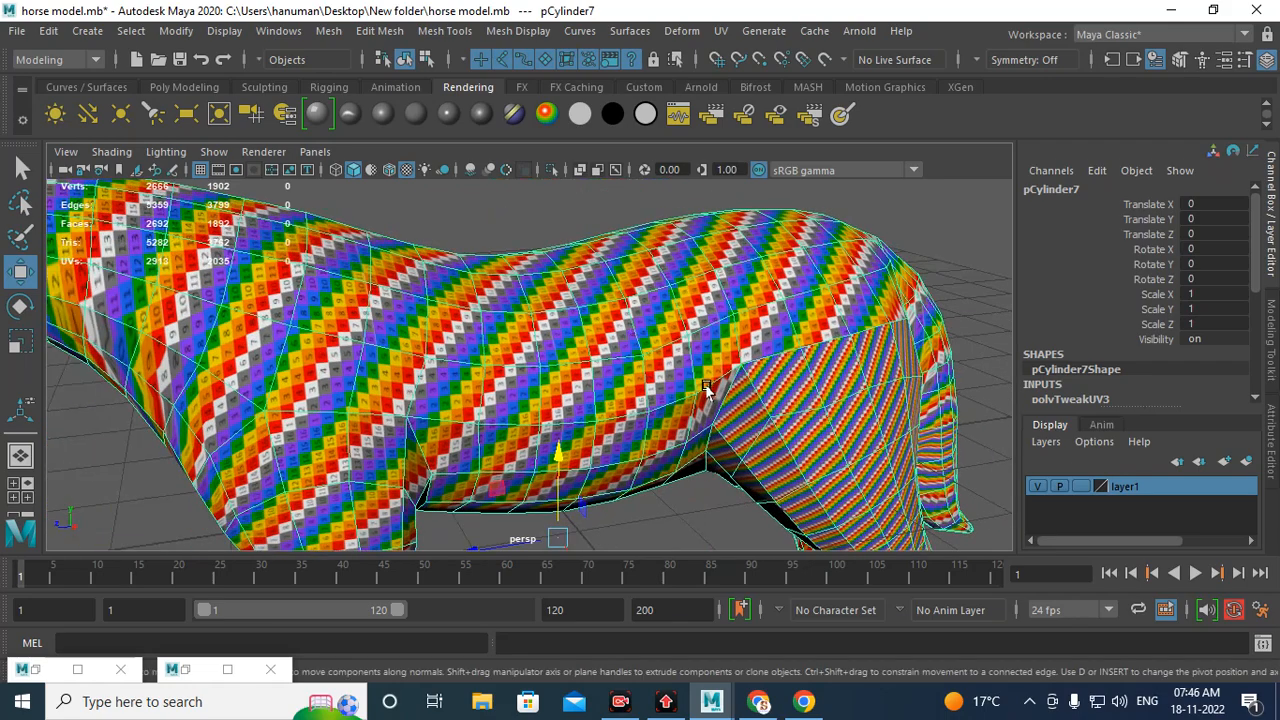
scroll(566, 372, "down", 3)
mouse_move(567, 372)
left_mouse_down("alt")
mouse_move(528, 371)
mouse_move(563, 351)
left_mouse_up("alt")
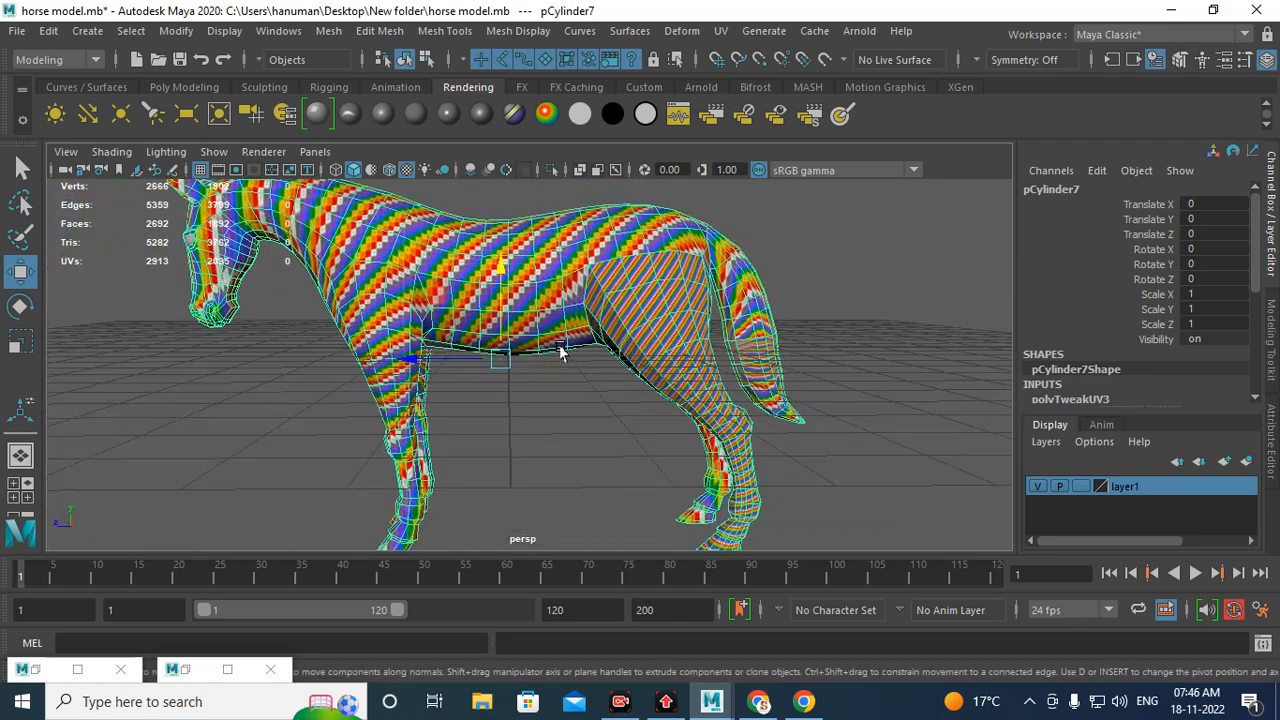
Step: Apply a Planar UV projection to the whole horse from the X axis with bounding-box fit
left_click(720, 31)
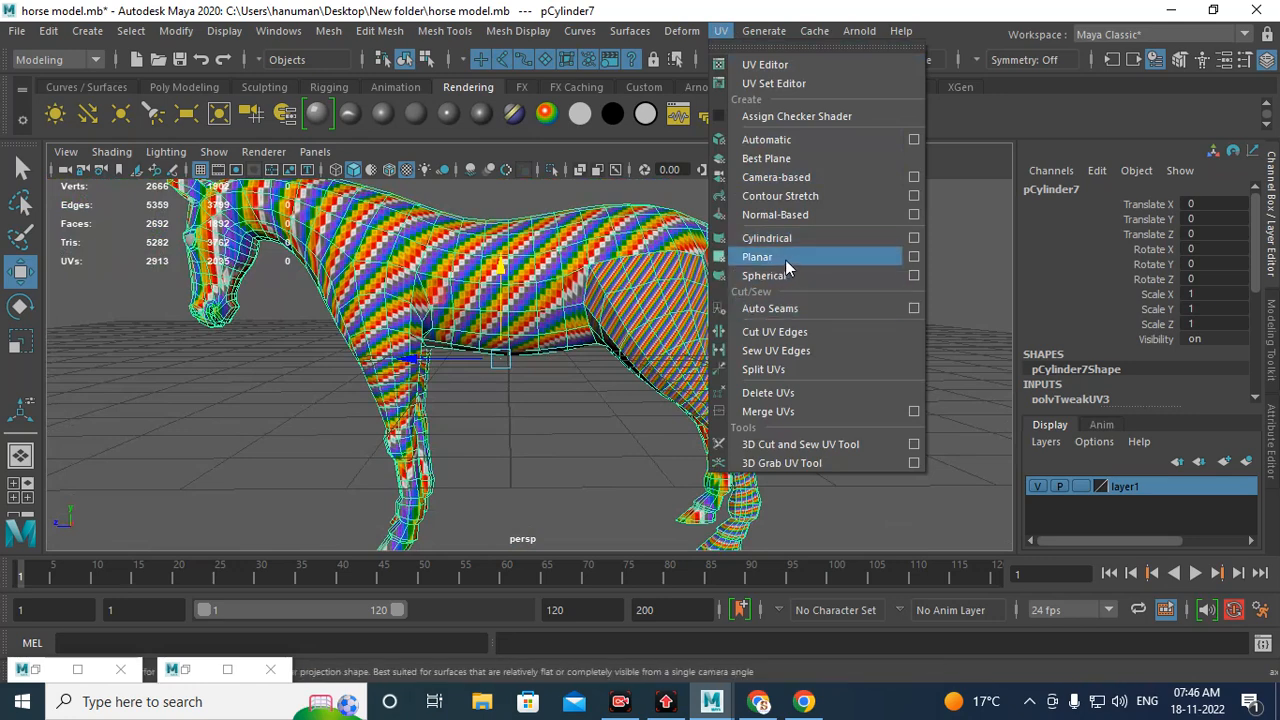
left_click(913, 257)
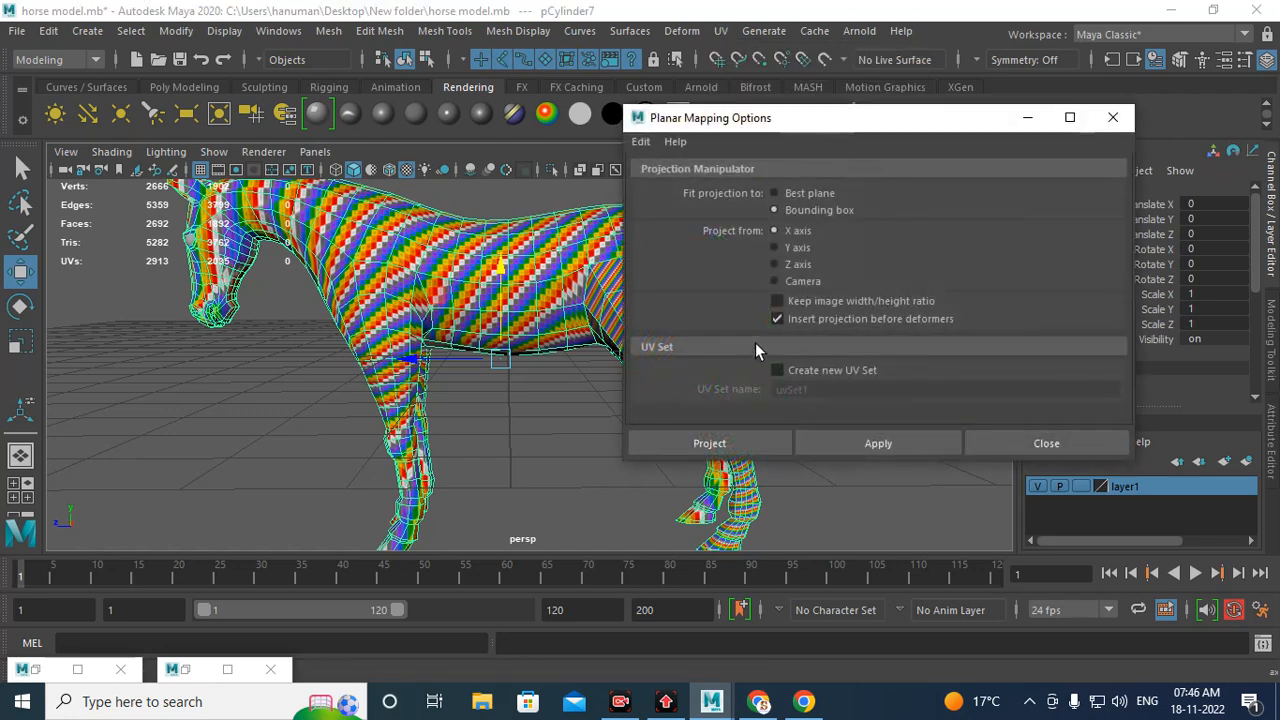
left_click(717, 446)
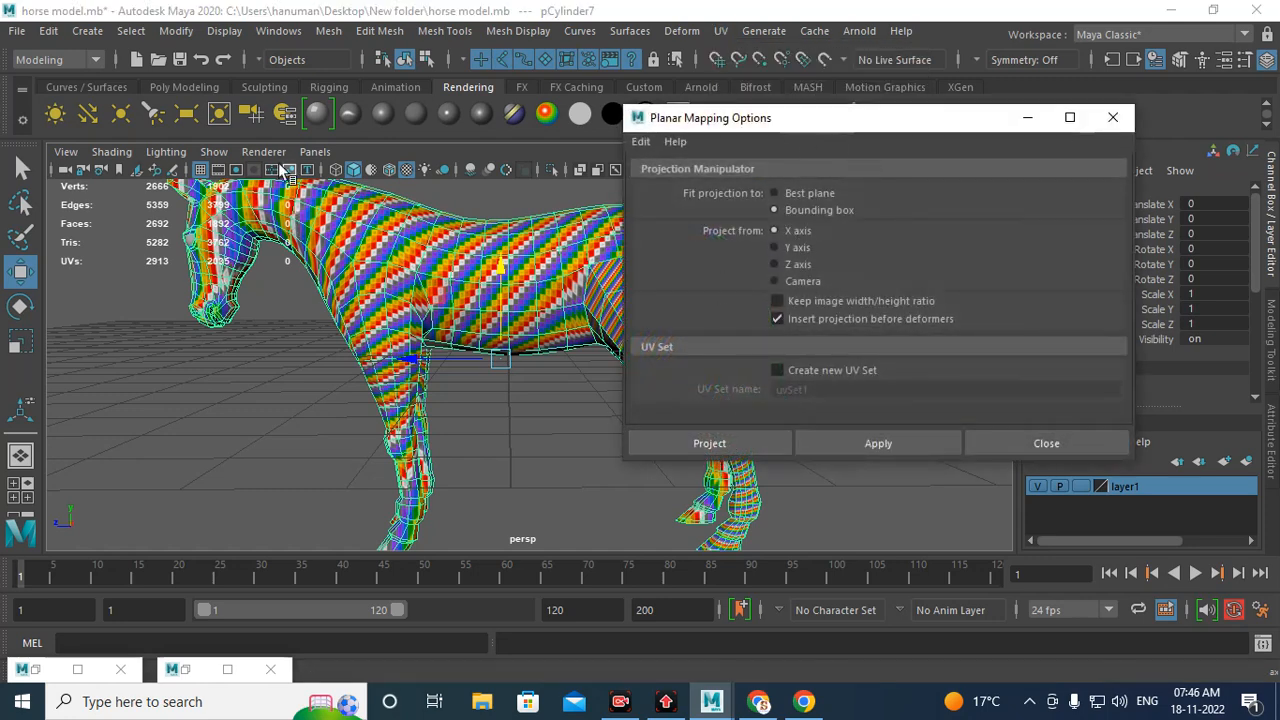
left_click(748, 441)
left_click_drag(511, 288, 596, 312, "alt")
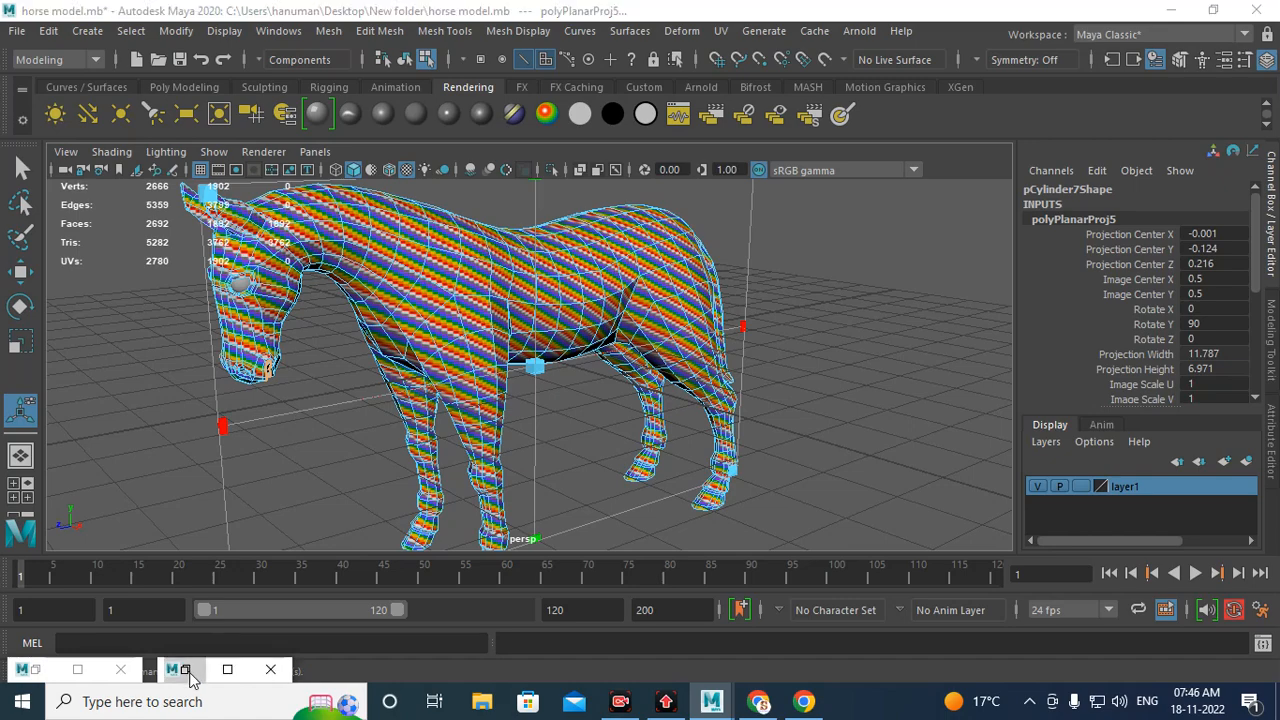
Step: Open the UV Editor and examine the planar-projected horse UVs
left_click(227, 669)
middle_click_drag(620, 214, 568, 365, "alt")
scroll(583, 290, "up", 3)
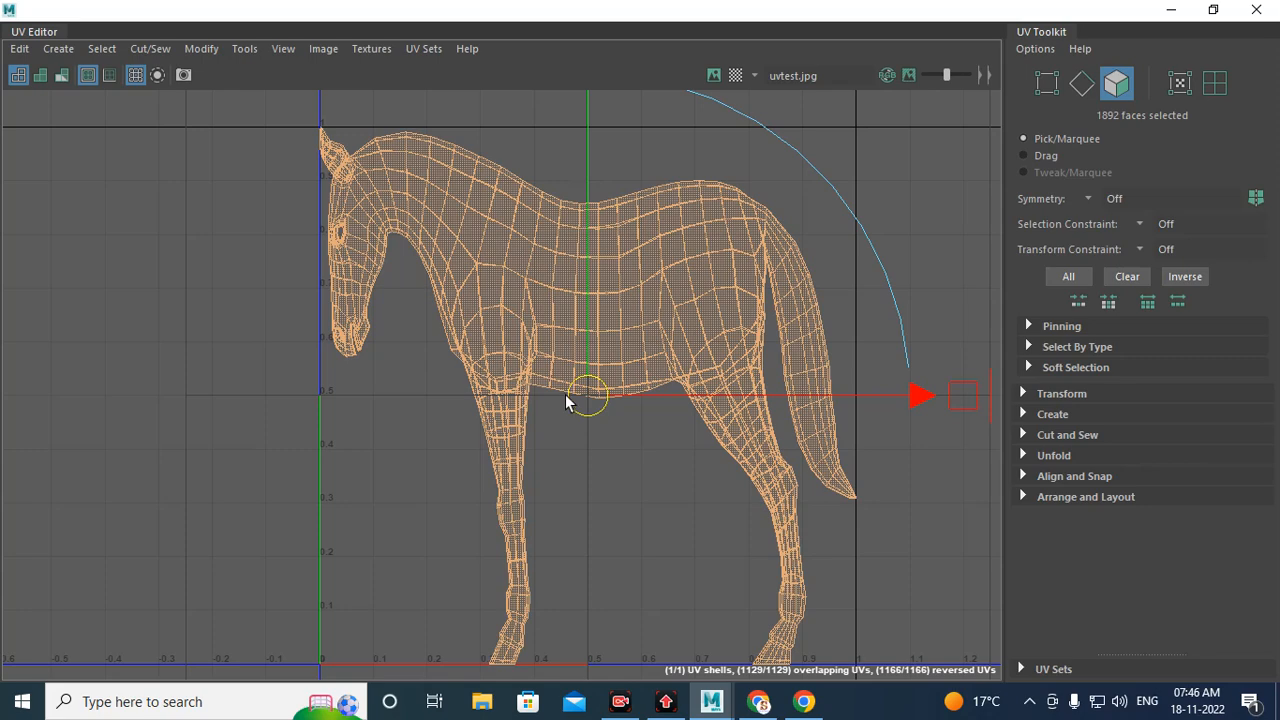
scroll(703, 429, "down", 5)
middle_click_drag(664, 437, 470, 518, "alt")
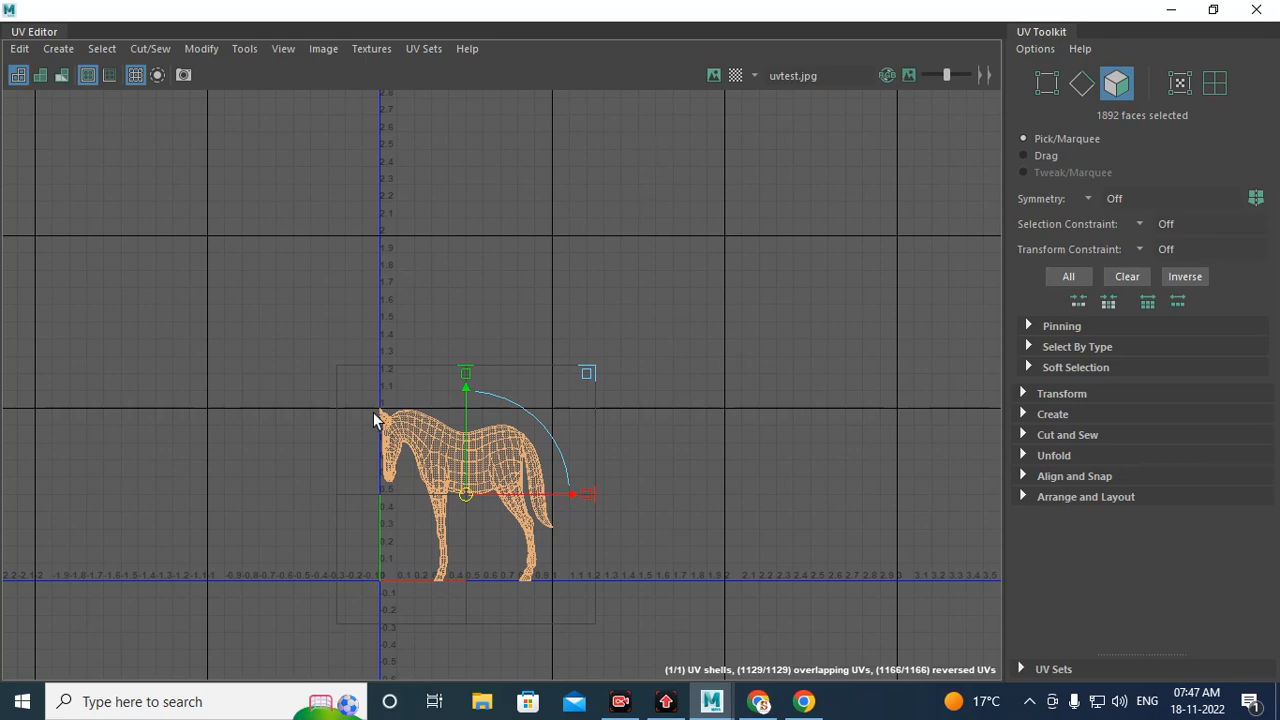
Step: Clear the selection, switch to edge selection, and select the edge loops around the tops of the legs
scroll(471, 466, "up", 4)
scroll(545, 431, "up", 3)
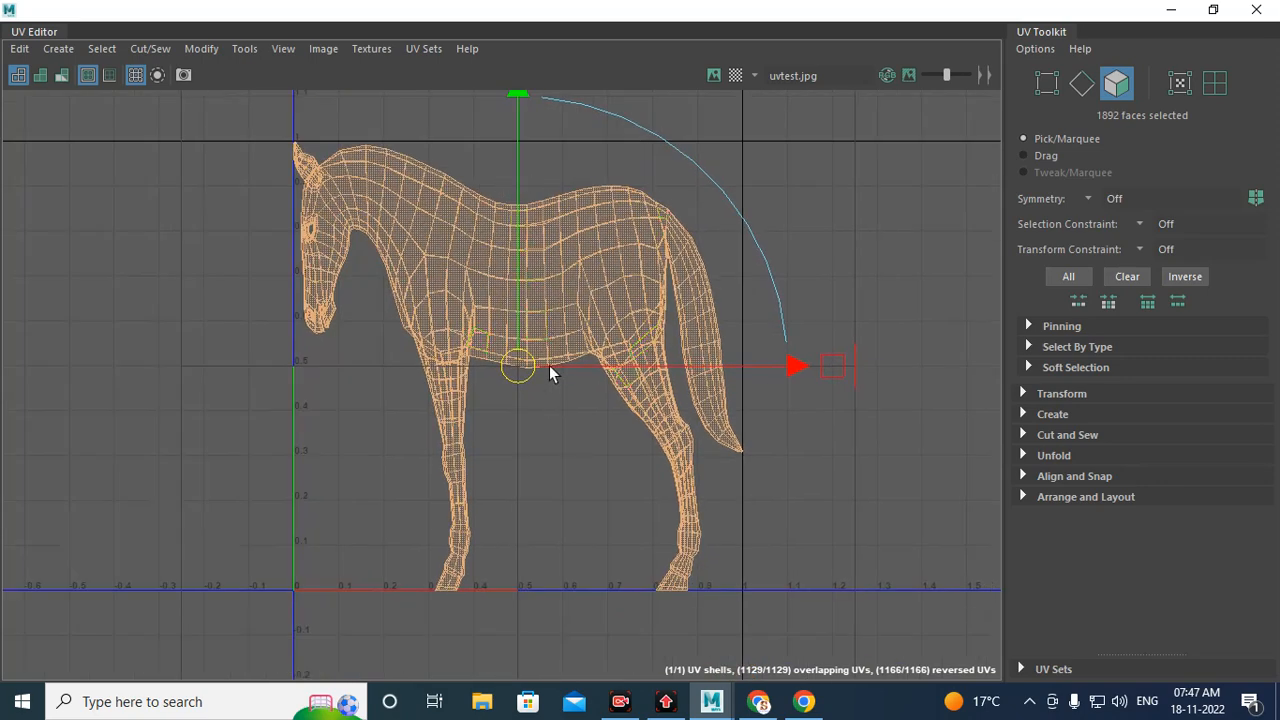
left_click(576, 460)
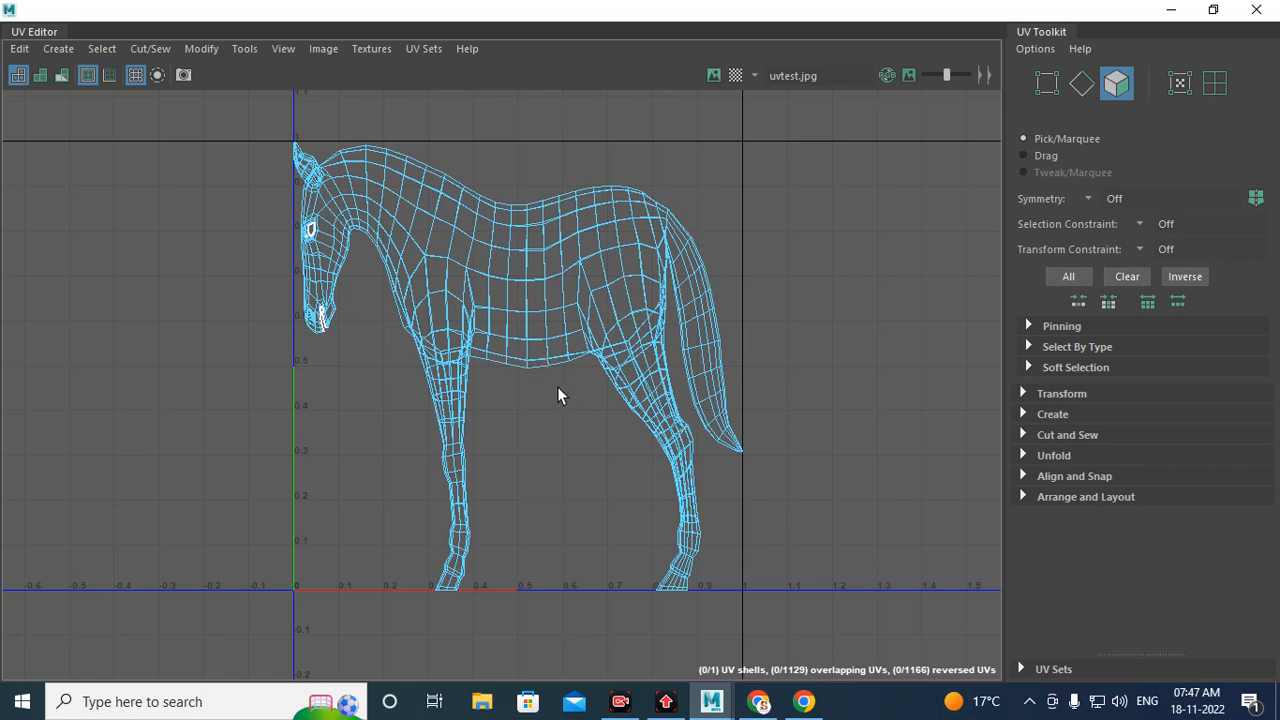
scroll(429, 251, "up", 10)
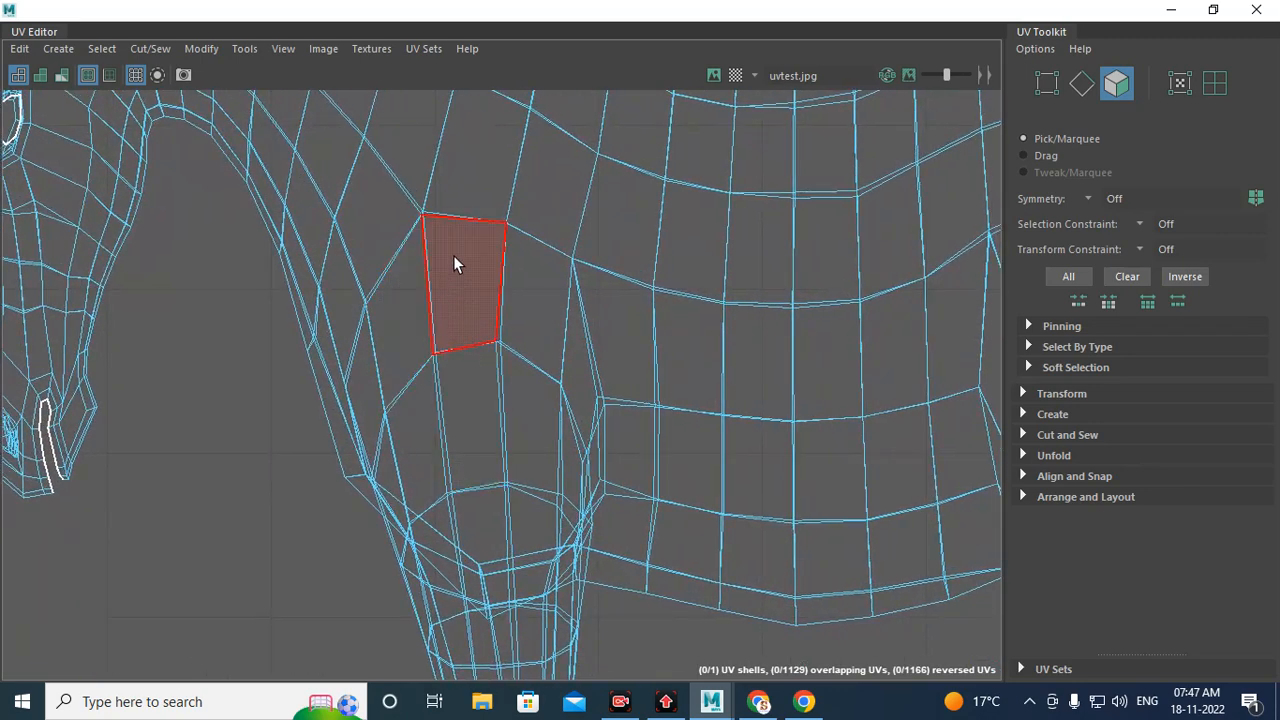
right_click_drag(455, 230, 452, 143)
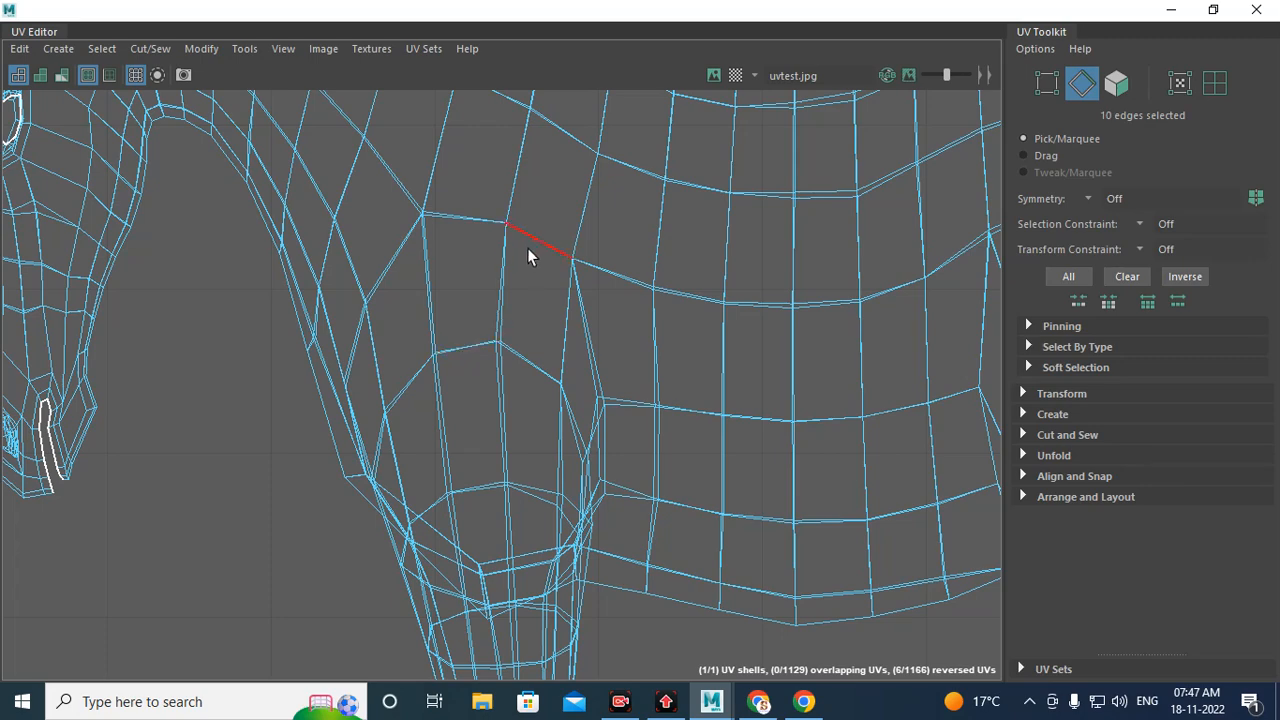
double_click(465, 349)
middle_click_drag(466, 346, 648, 431, "alt")
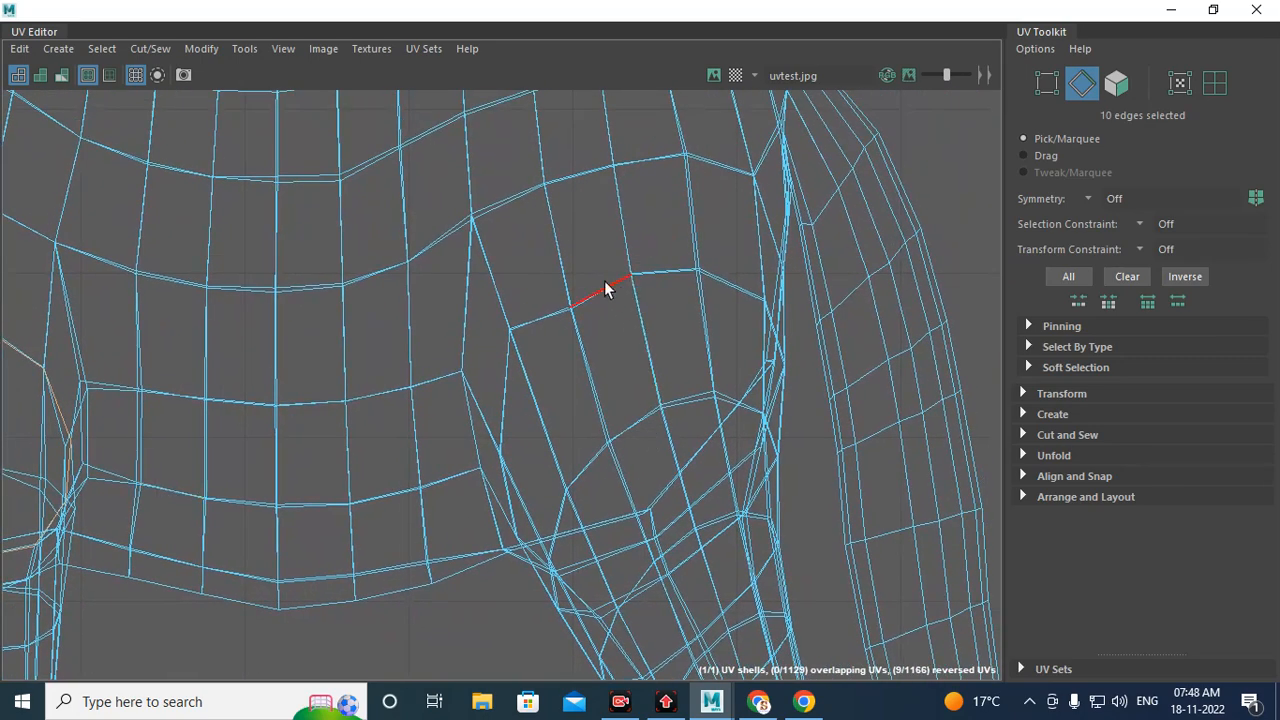
double_click(604, 281, "shift")
scroll(651, 434, "down", 5)
scroll(655, 440, "up", 1)
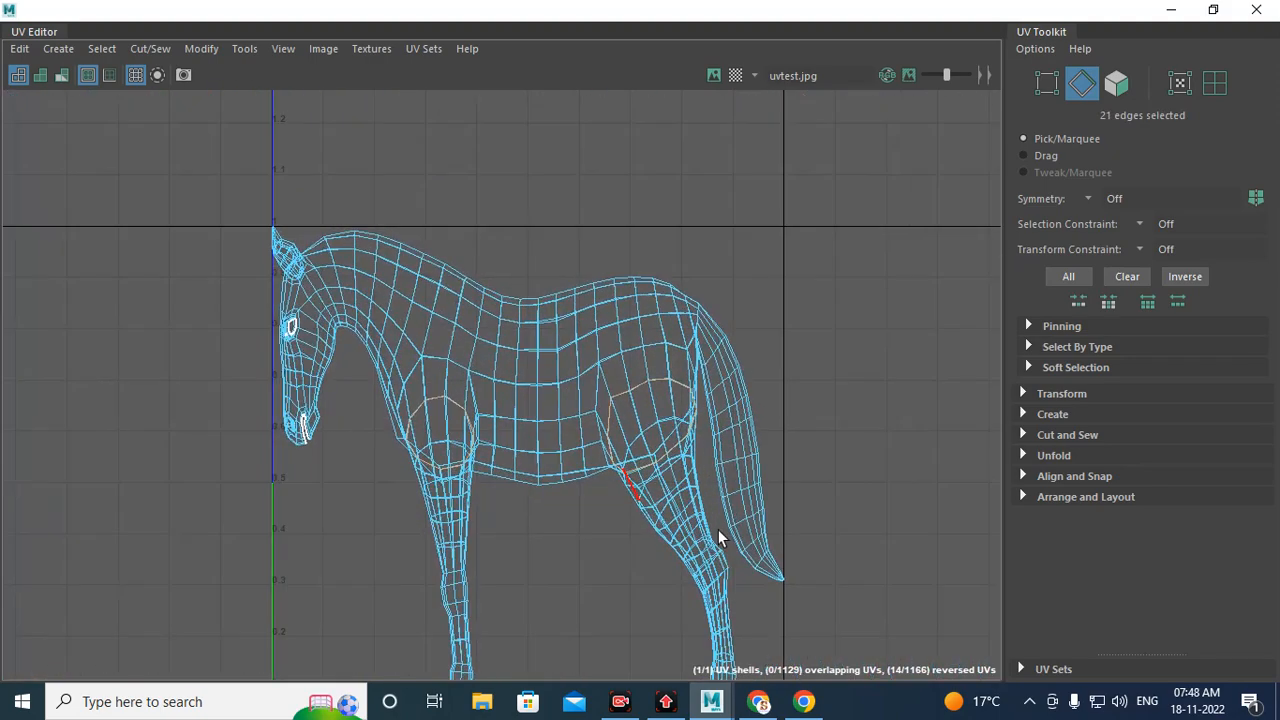
middle_click_drag(352, 318, 496, 397, "alt")
scroll(472, 420, "up", 4)
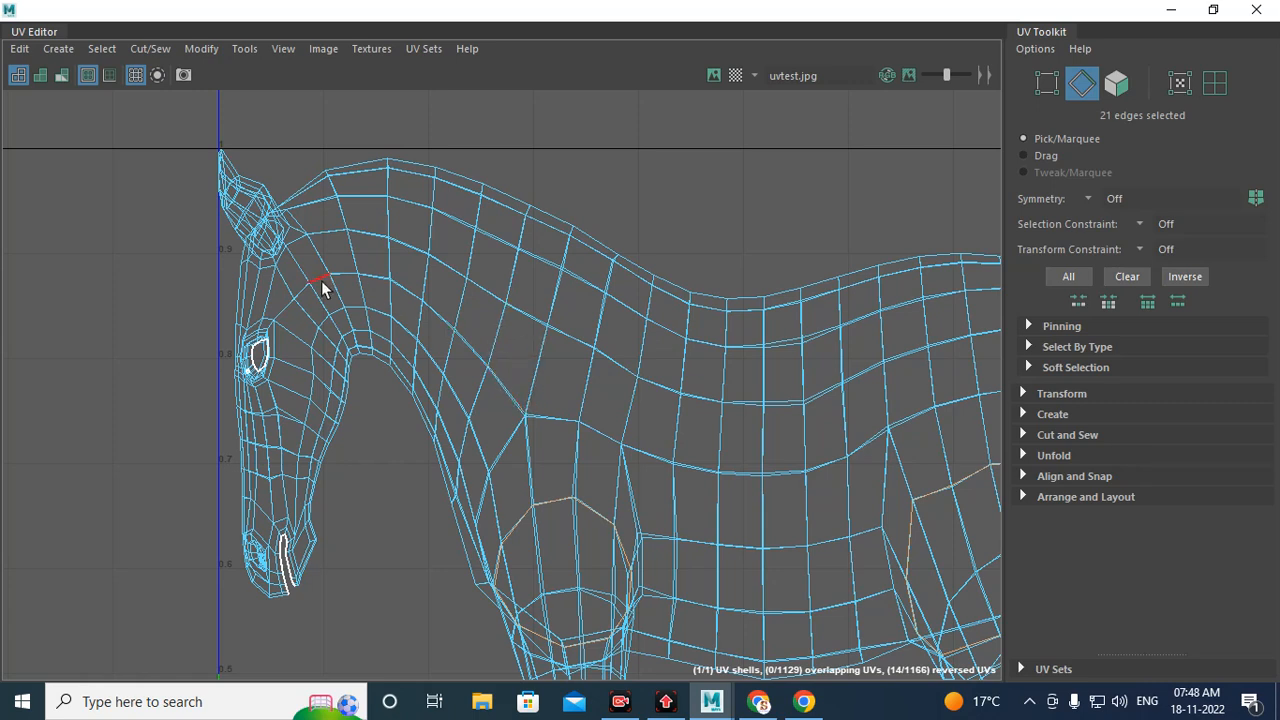
Step: Add the neck and tail-base edge loops to the selection and cut the UVs along all selected edges
double_click(350, 257, "shift")
middle_click_drag(802, 434, 317, 395, "alt")
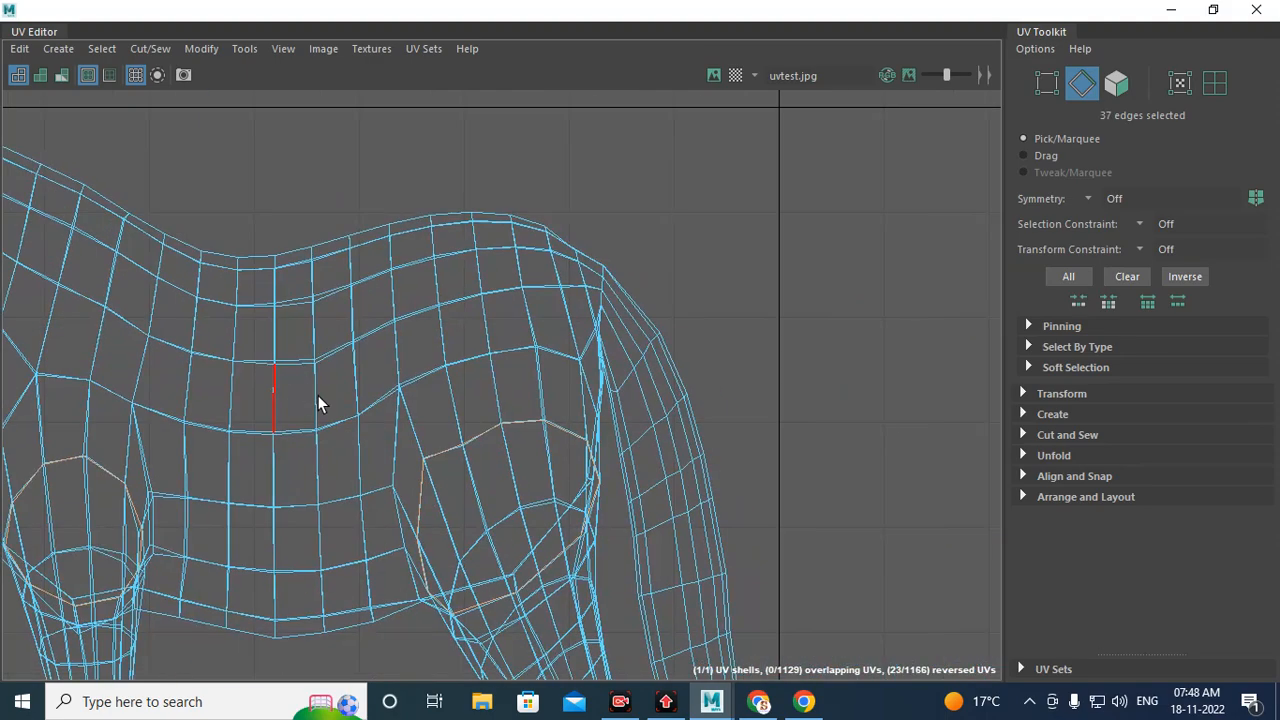
scroll(595, 365, "up", 1)
middle_click_drag(660, 444, 660, 514, "alt")
scroll(604, 369, "up", 5)
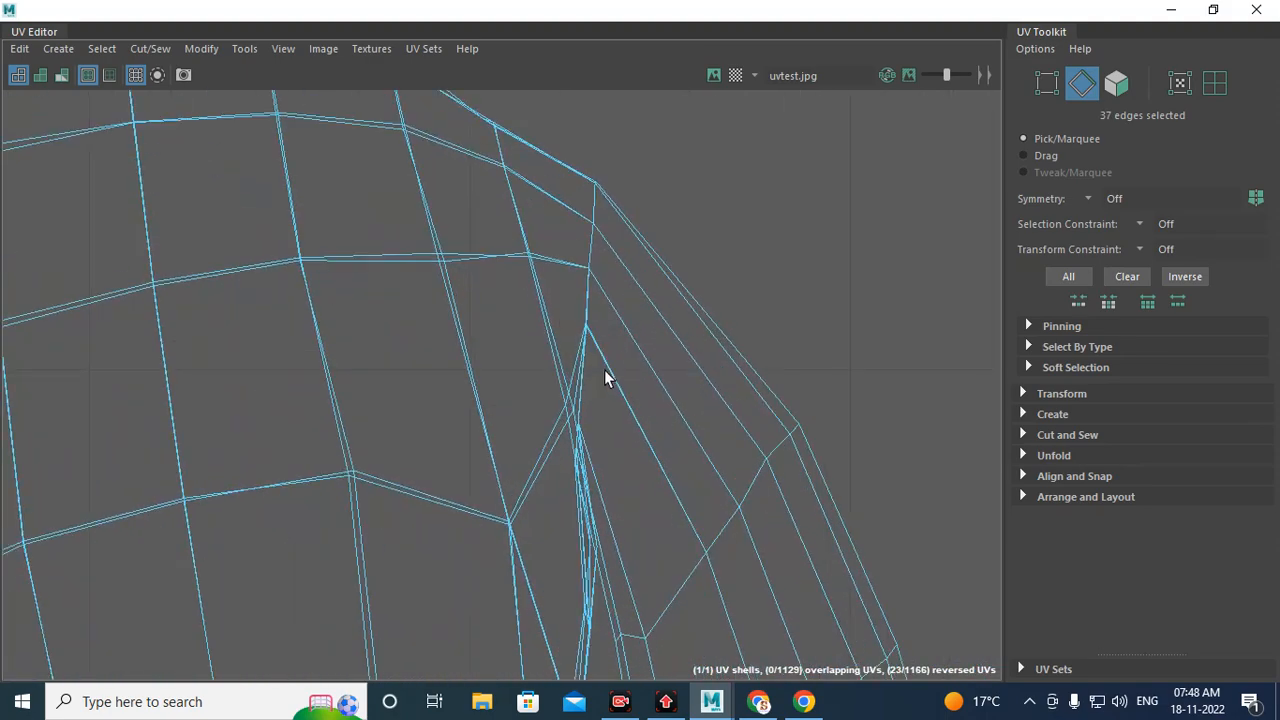
double_click(588, 252, "shift")
right_click_drag(800, 405, 20, 305, "alt")
middle_click_drag(400, 400, 660, 248, "alt")
right_click_drag(480, 325, 115, 300, "alt")
right_click_drag(598, 360, 489, 396, "alt")
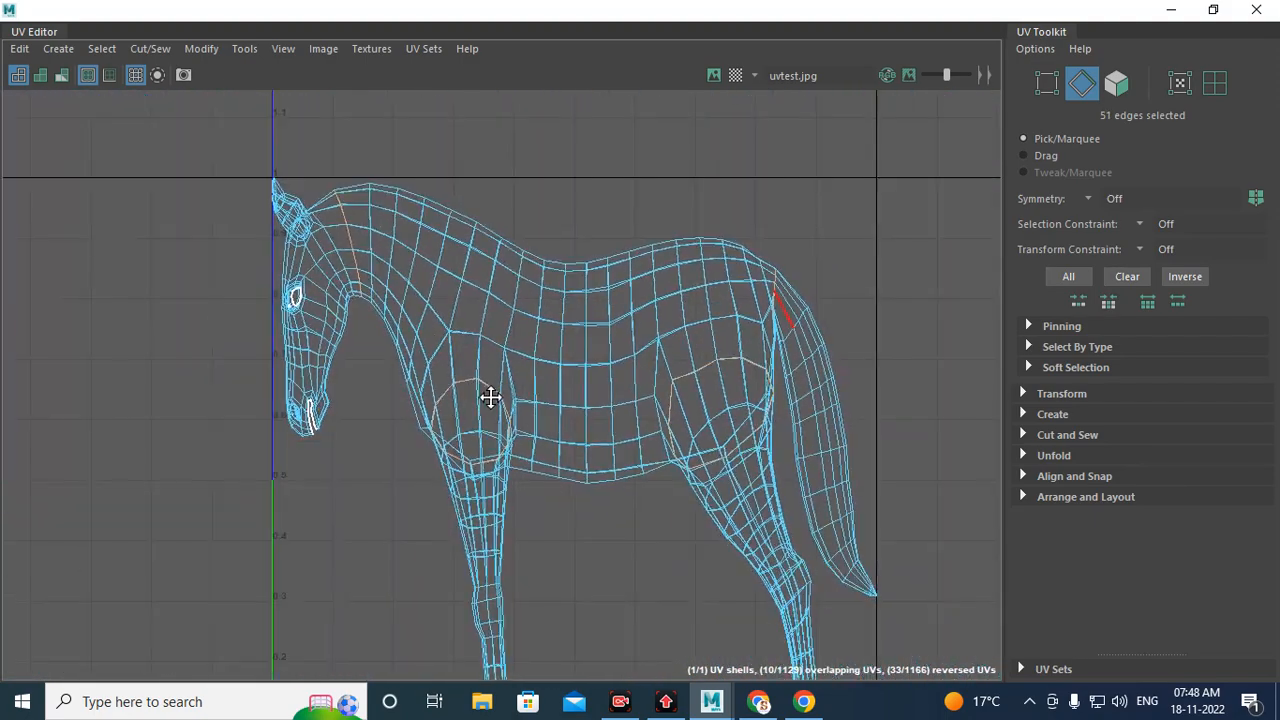
middle_click_drag(489, 396, 455, 433, "alt")
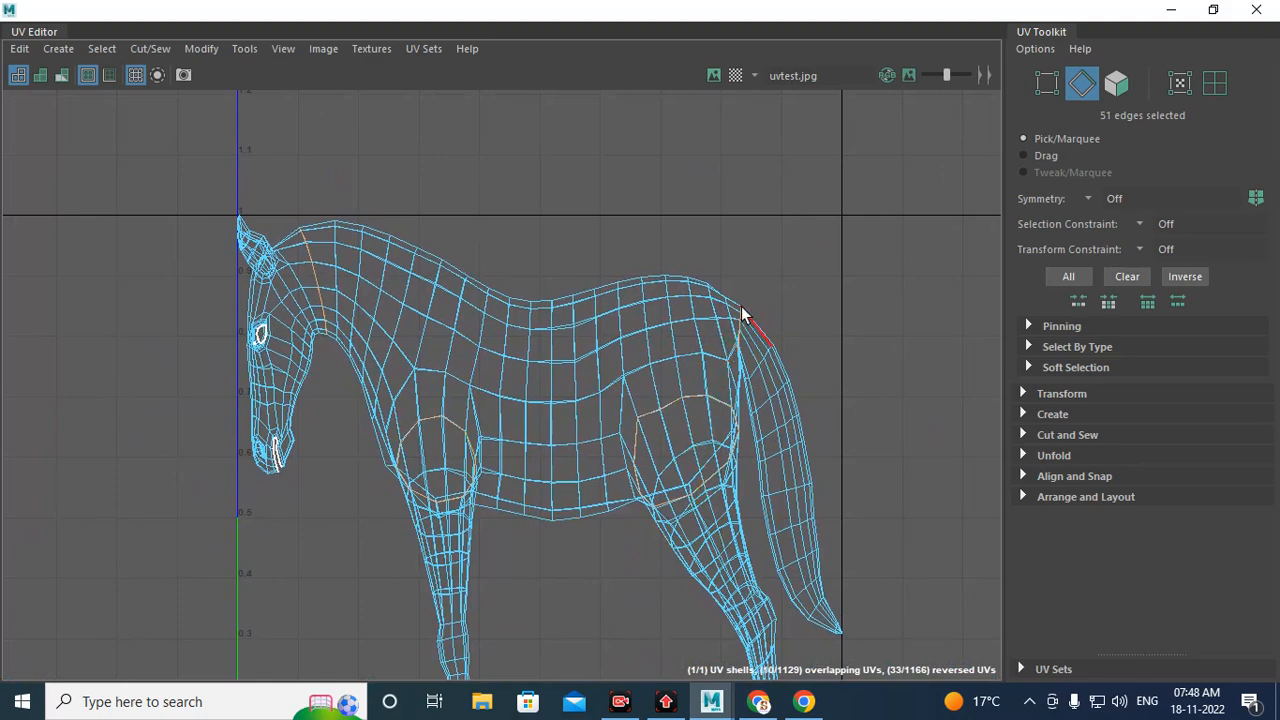
right_click_drag(414, 320, 462, 312, "alt")
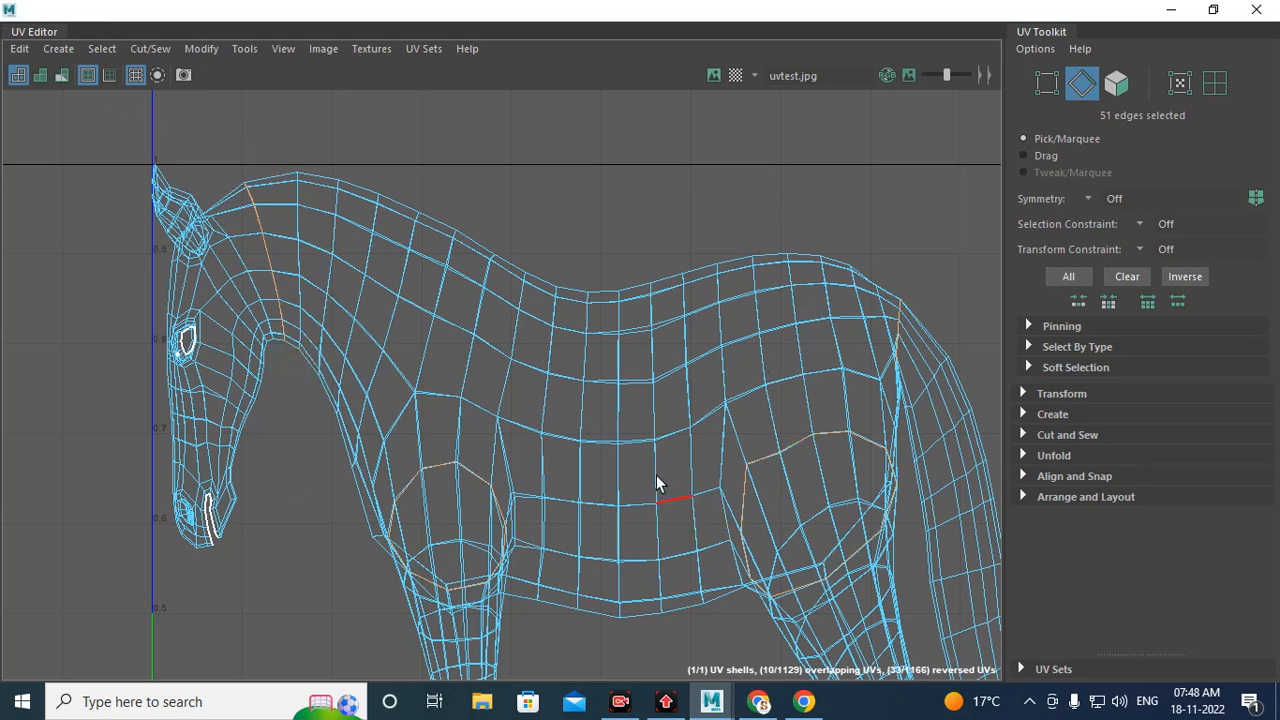
middle_click_drag(550, 441, 528, 381, "alt")
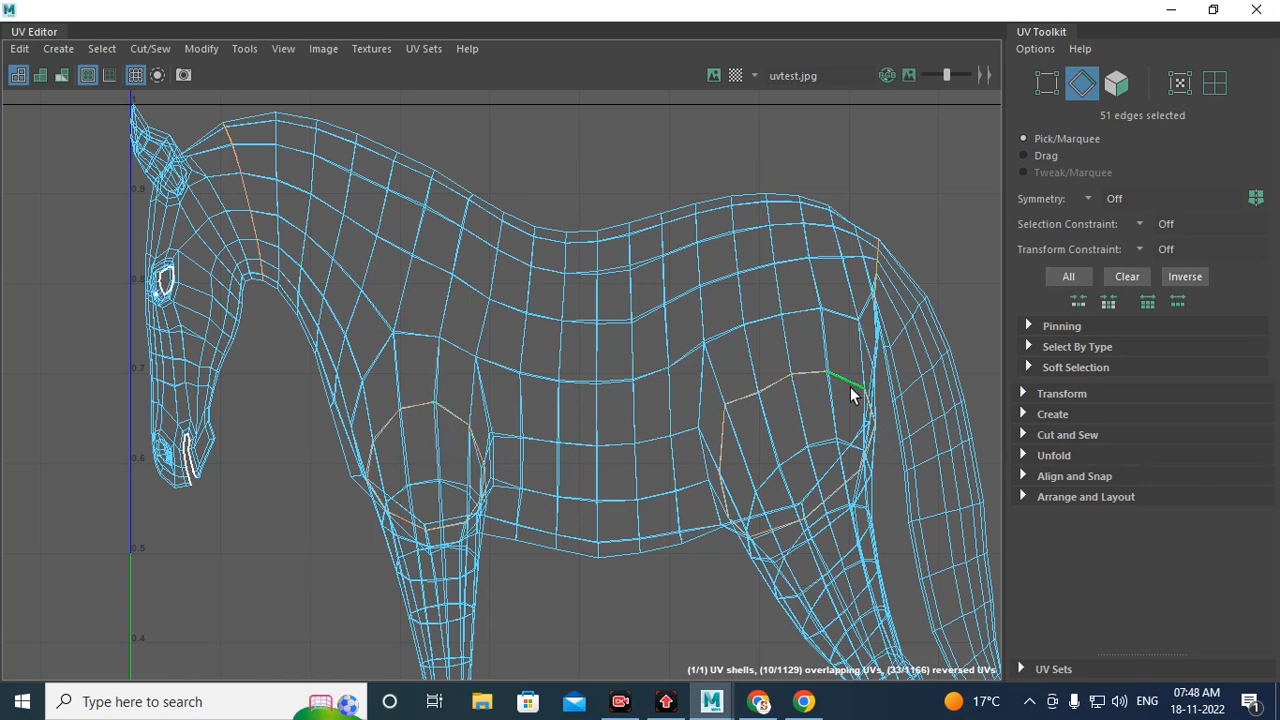
middle_click_drag(843, 434, 753, 484, "alt")
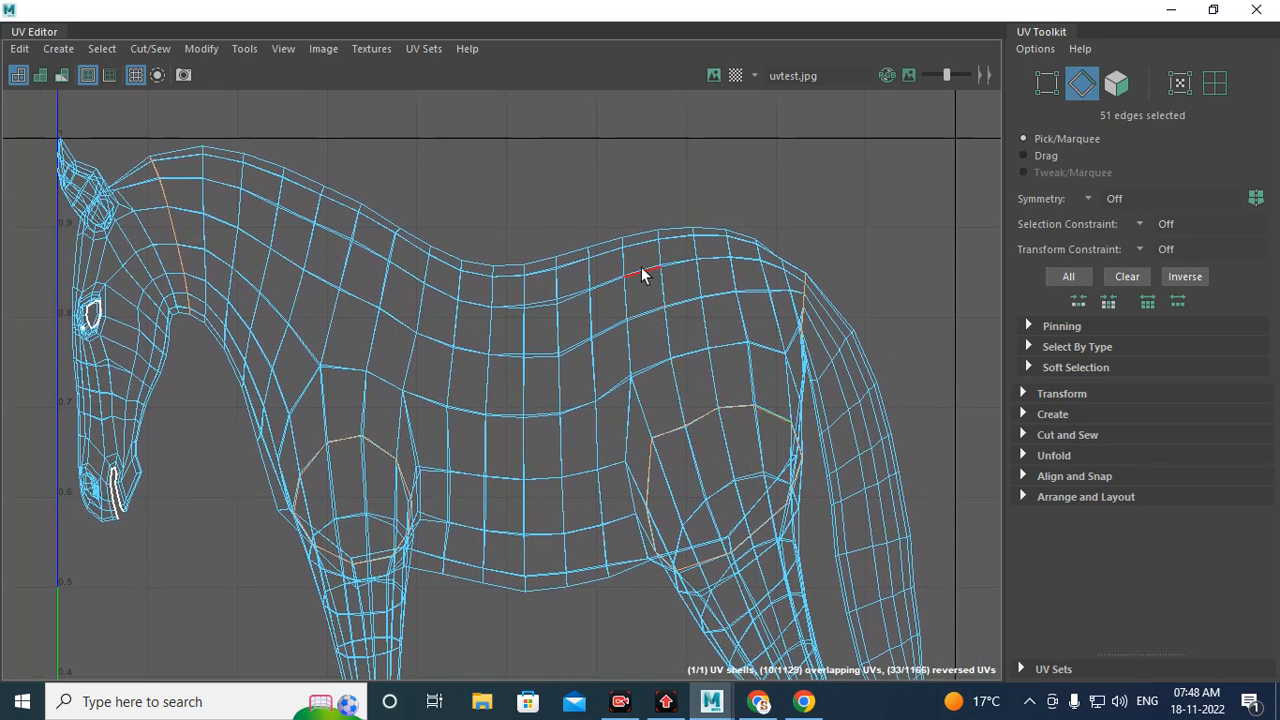
right_click(598, 183, "shift")
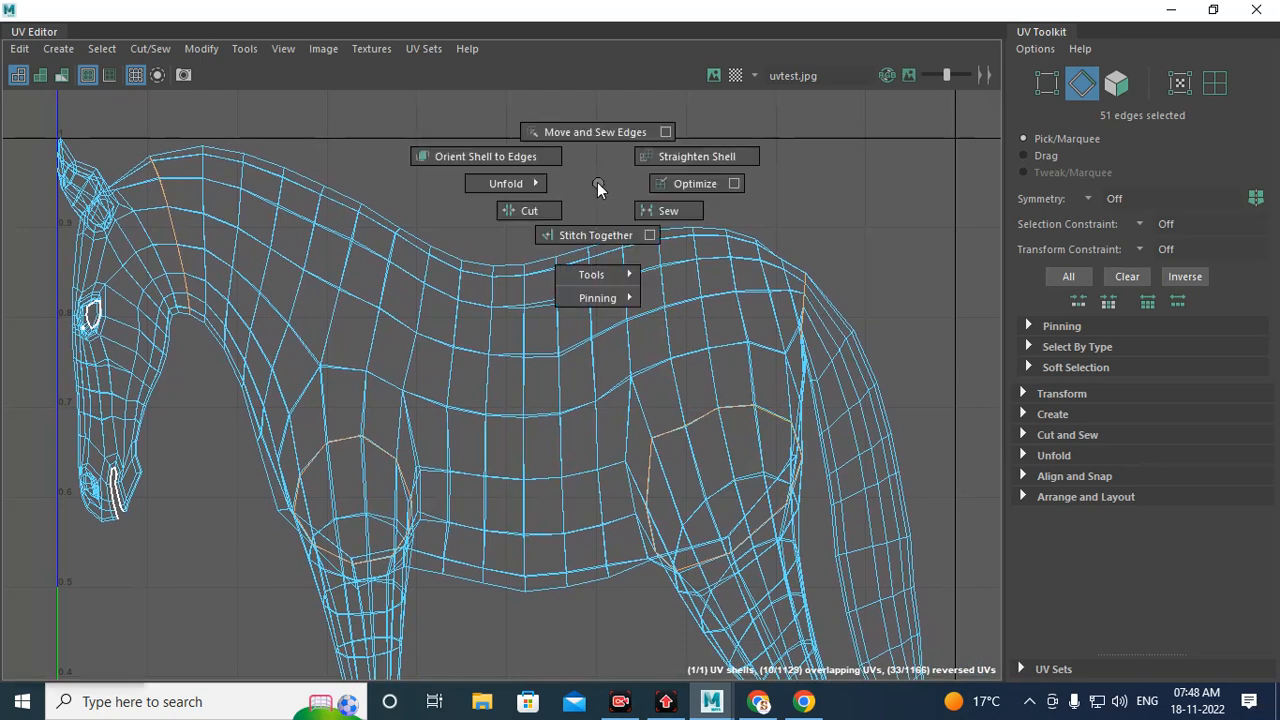
right_click_drag(597, 182, 524, 212, "shift")
Step: Select the head UV shell and move it to the left, away from the body
scroll(524, 212, "down", 3)
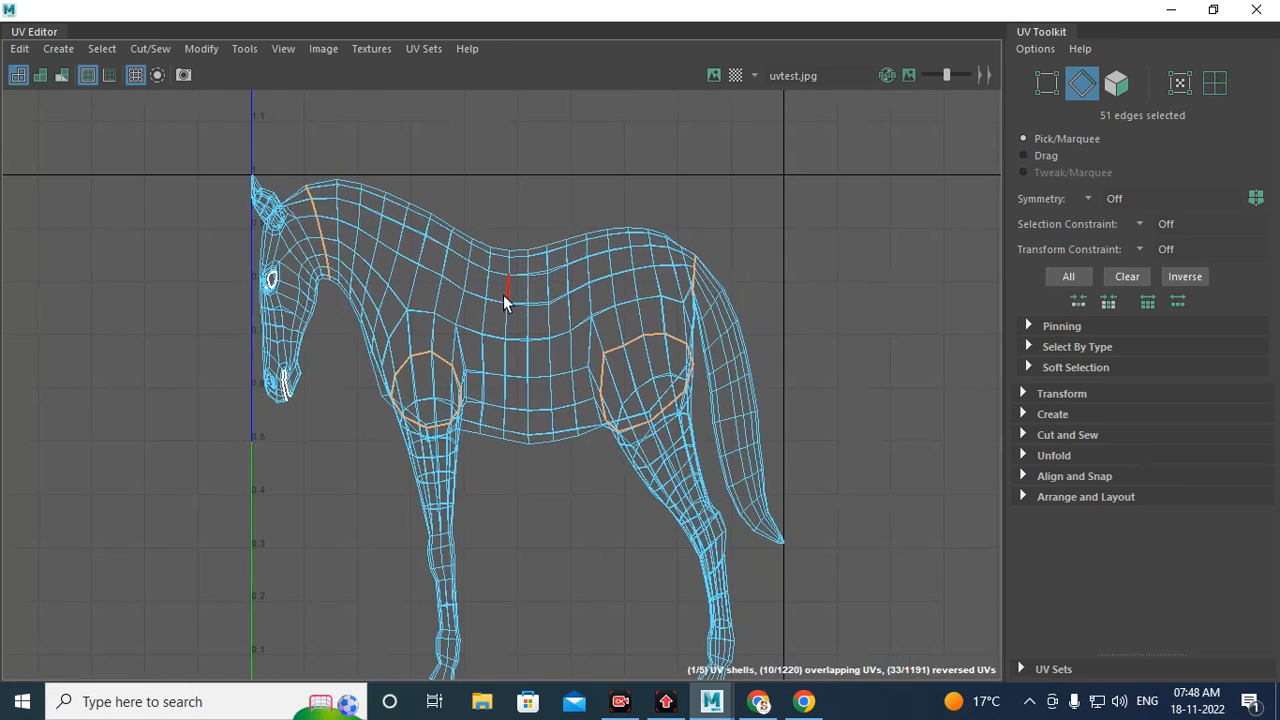
right_click_drag(320, 316, 326, 362)
double_click(310, 325)
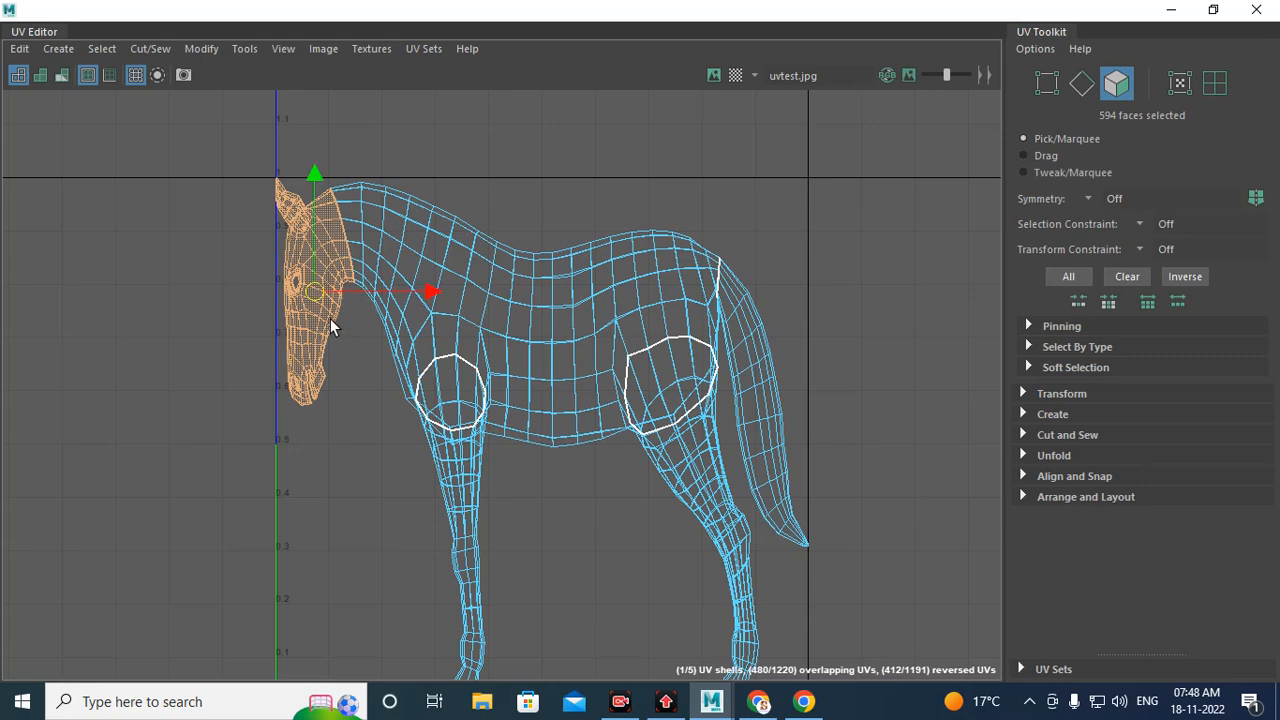
left_click_drag(313, 287, 167, 323)
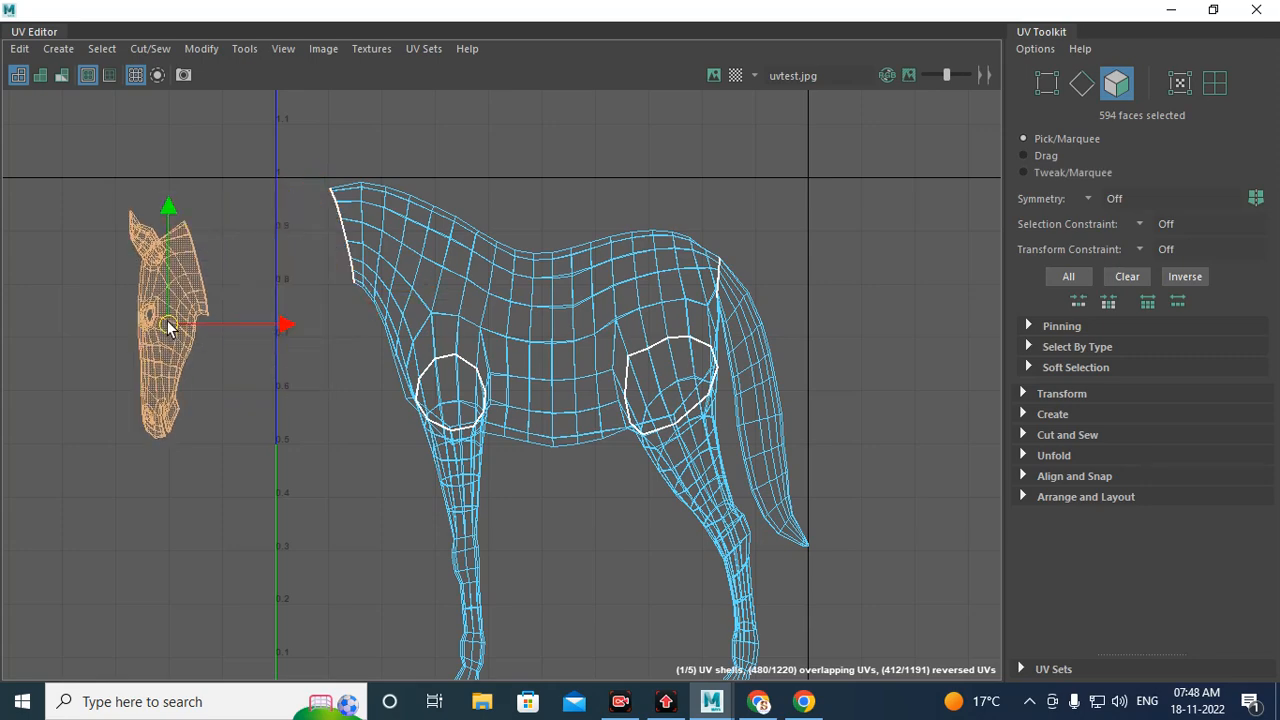
Step: Select the tail UV shell and move it to the right of the body
double_click(752, 316)
left_click_drag(765, 410, 903, 412)
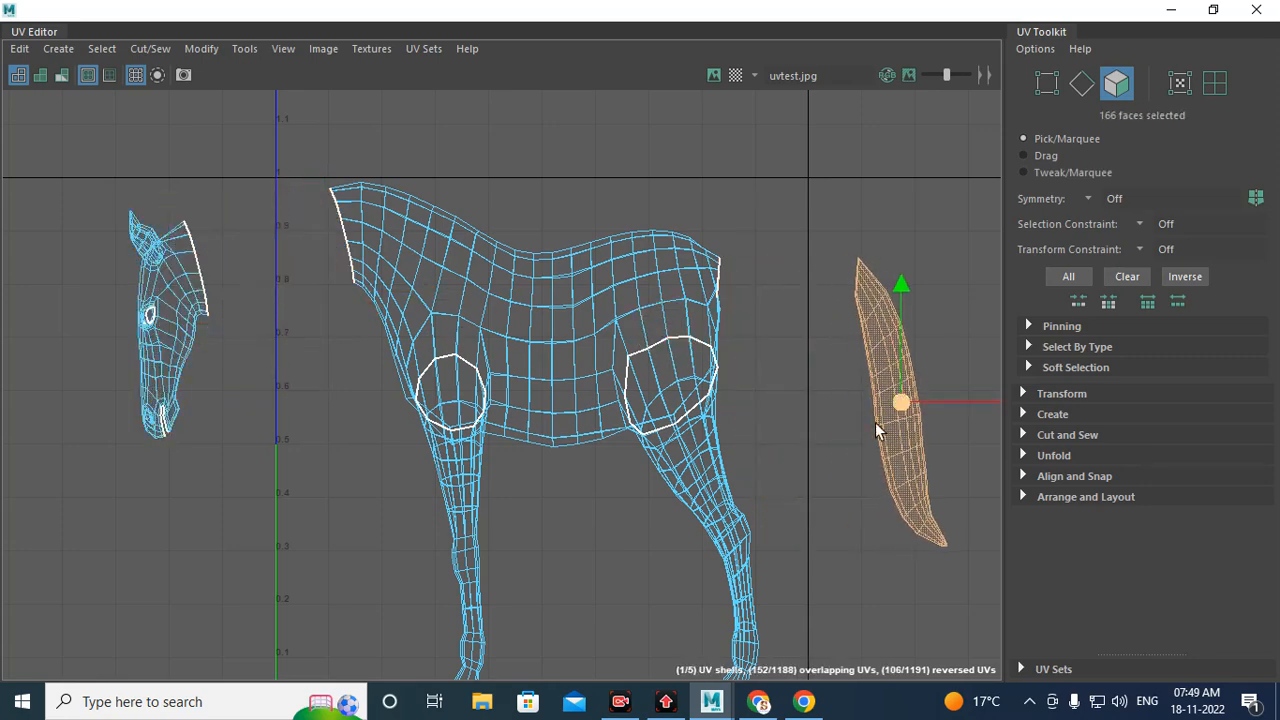
middle_click_drag(764, 440, 688, 295, "alt")
Step: Select the body UV shell and move it to the right, away from the cut leg shells
double_click(644, 346)
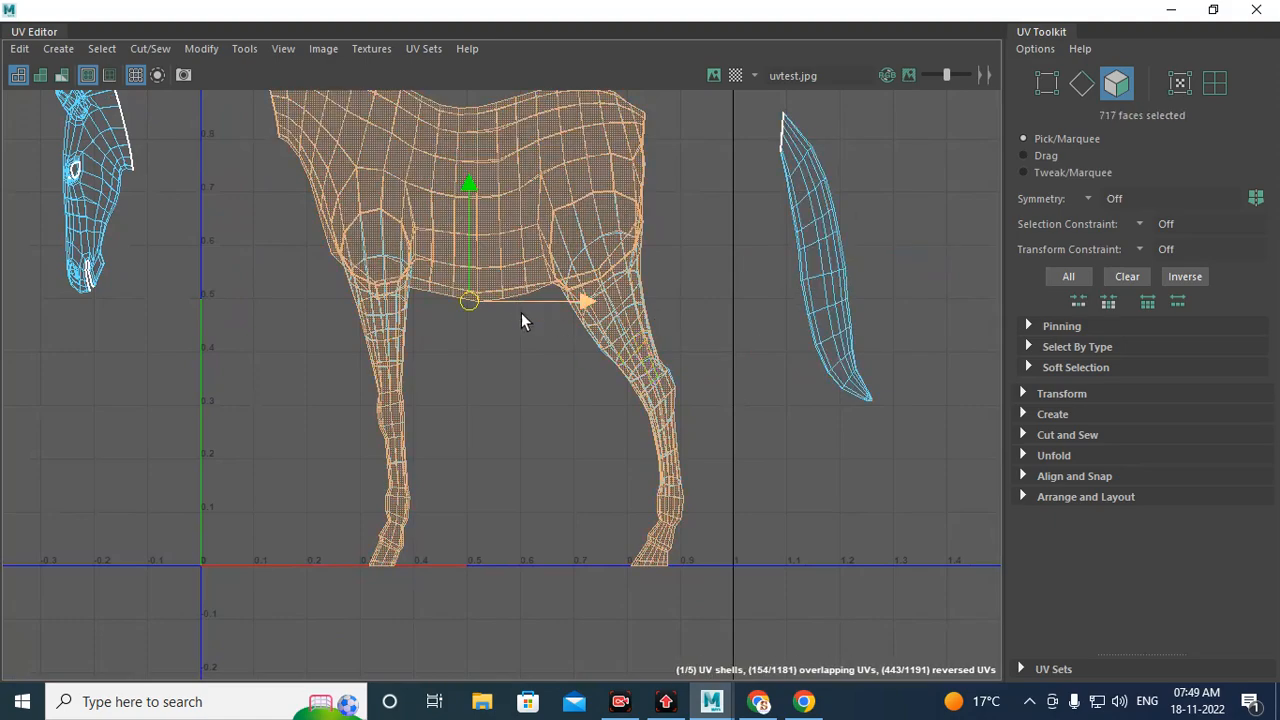
left_click_drag(476, 295, 1129, 309)
middle_click_drag(597, 384, 353, 387, "alt")
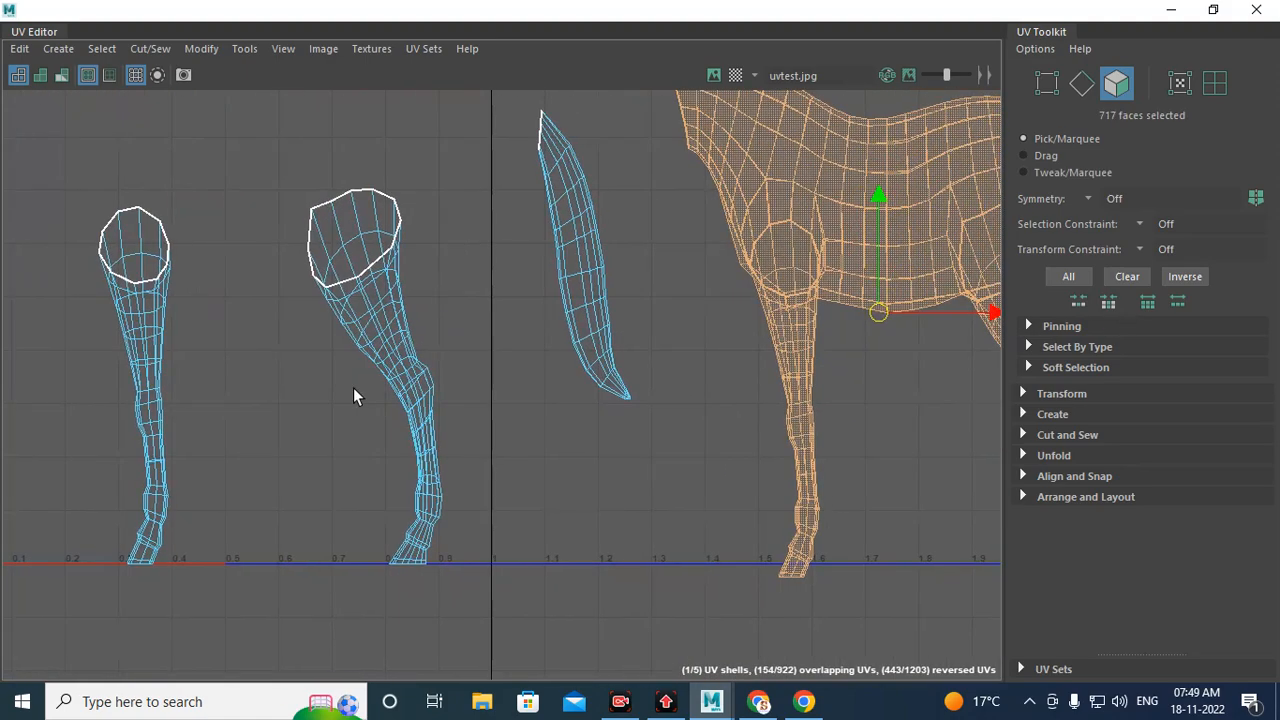
scroll(702, 380, "down", 1)
middle_click_drag(702, 387, 386, 379, "alt")
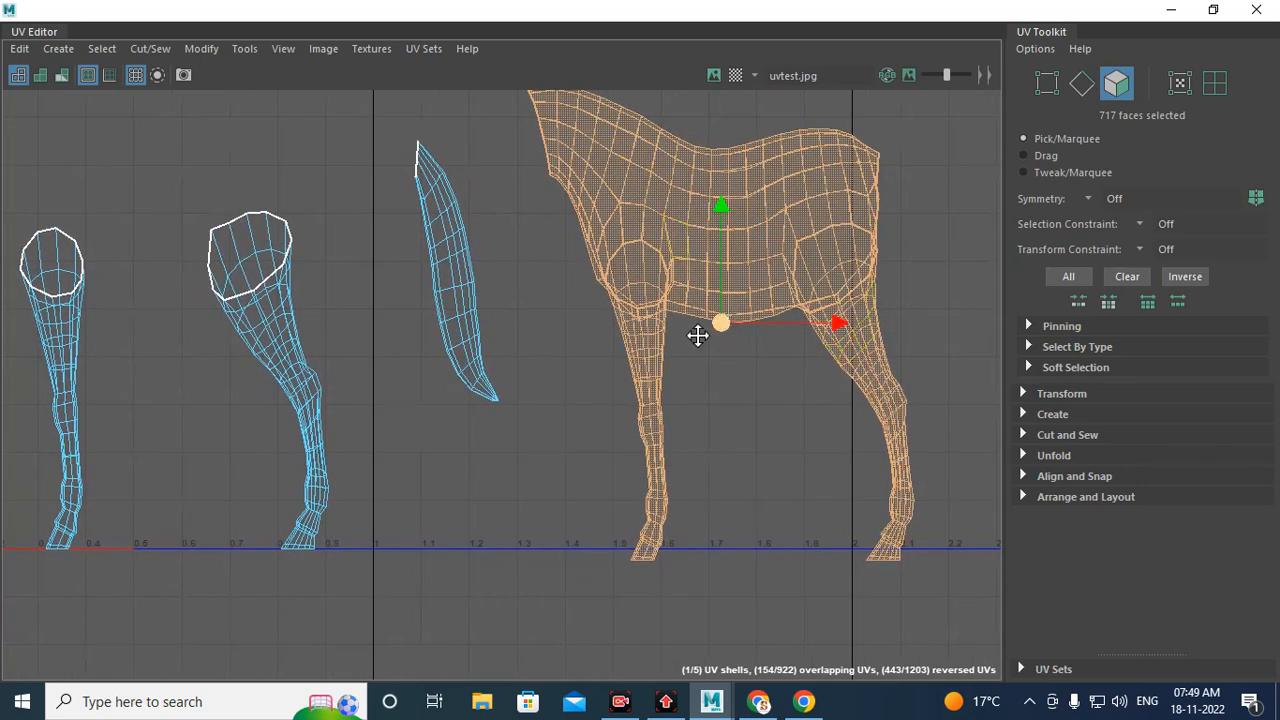
Step: Select the edge loops around the tops of the remaining two legs on the body shell and cut them
middle_click_drag(698, 336, 676, 356, "alt")
scroll(614, 276, "up", 6)
right_click_drag(636, 226, 631, 202)
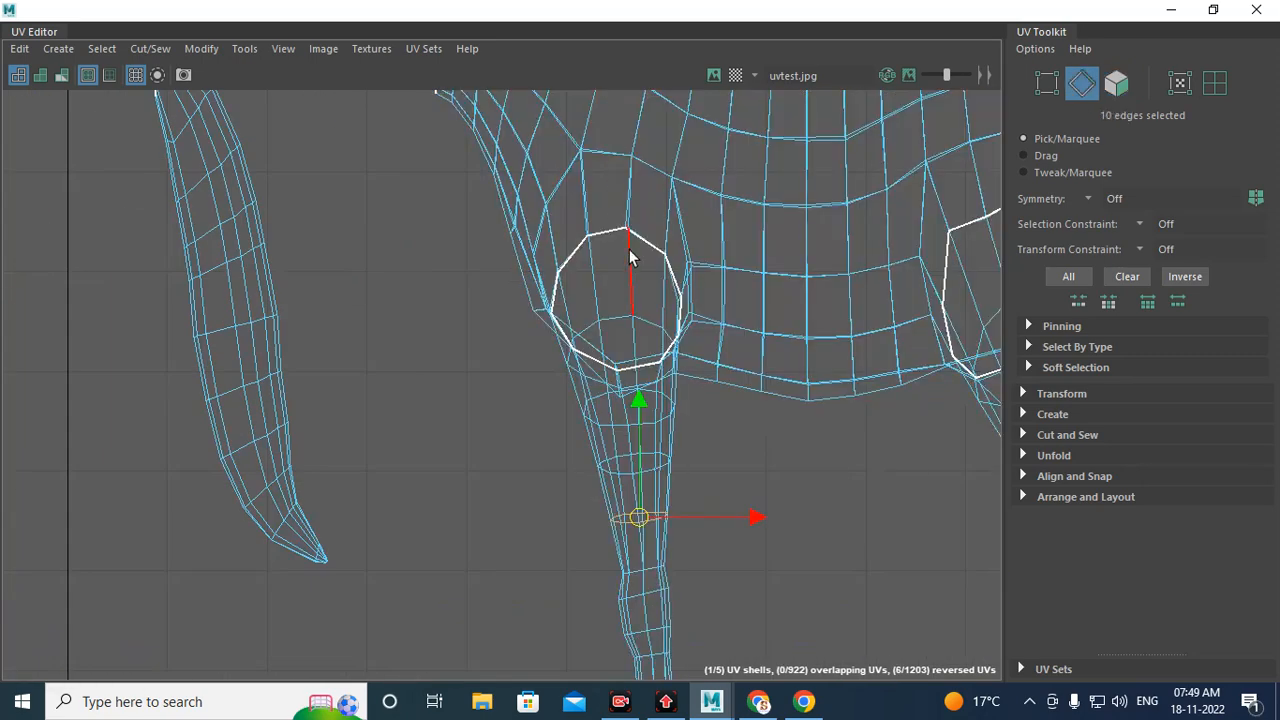
double_click(639, 244)
middle_click_drag(745, 346, 320, 380, "alt")
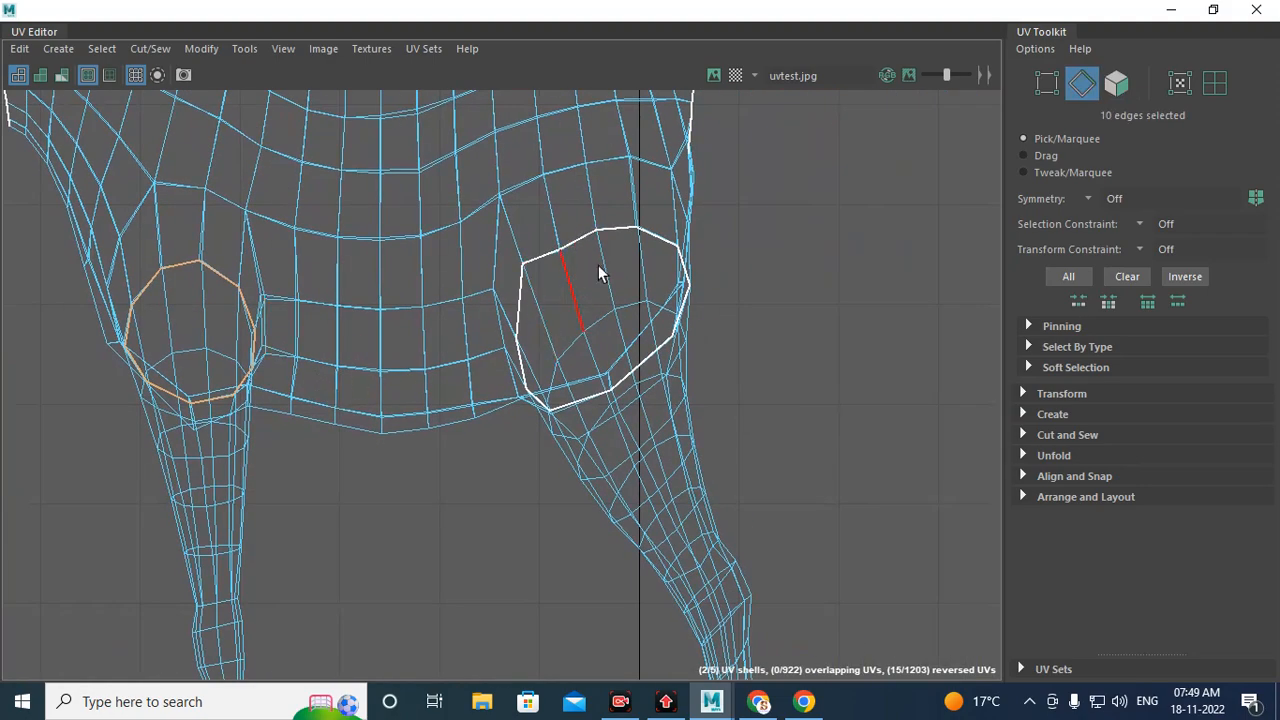
scroll(600, 330, "up", 3)
middle_click_drag(609, 349, 620, 370, "alt")
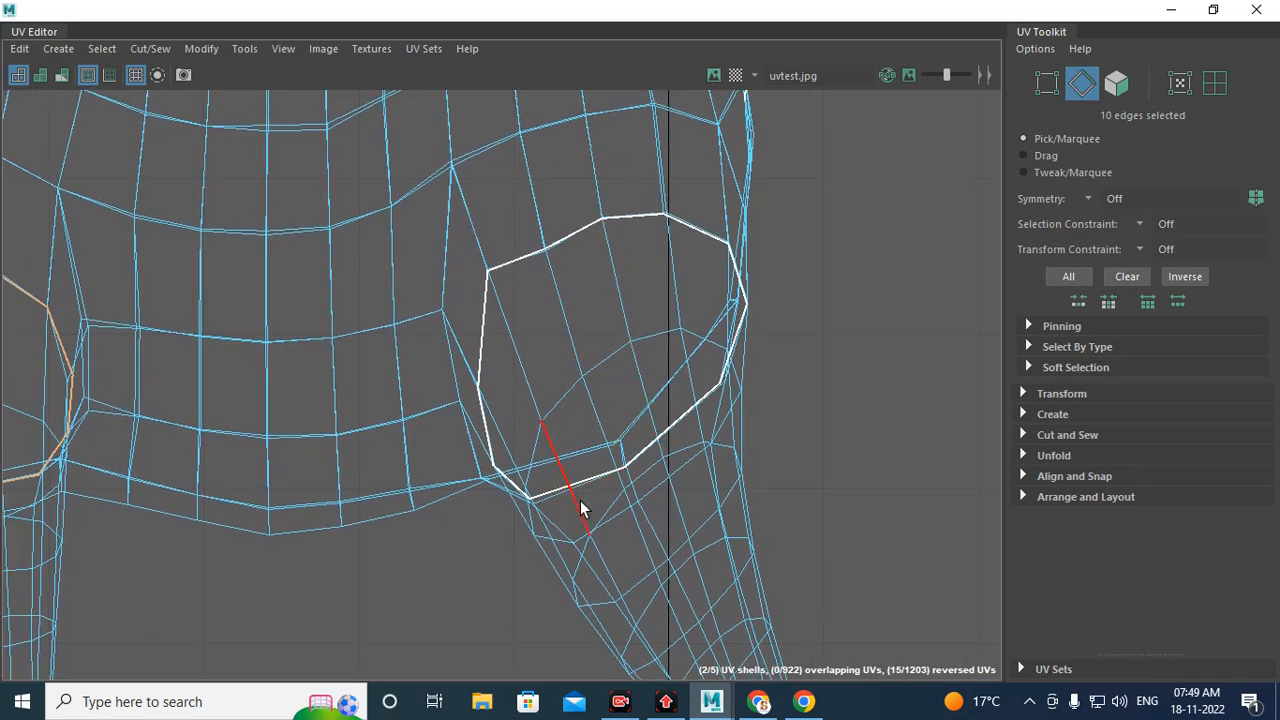
right_click_drag(559, 497, 770, 620, "alt")
middle_click_drag(537, 497, 539, 440, "alt")
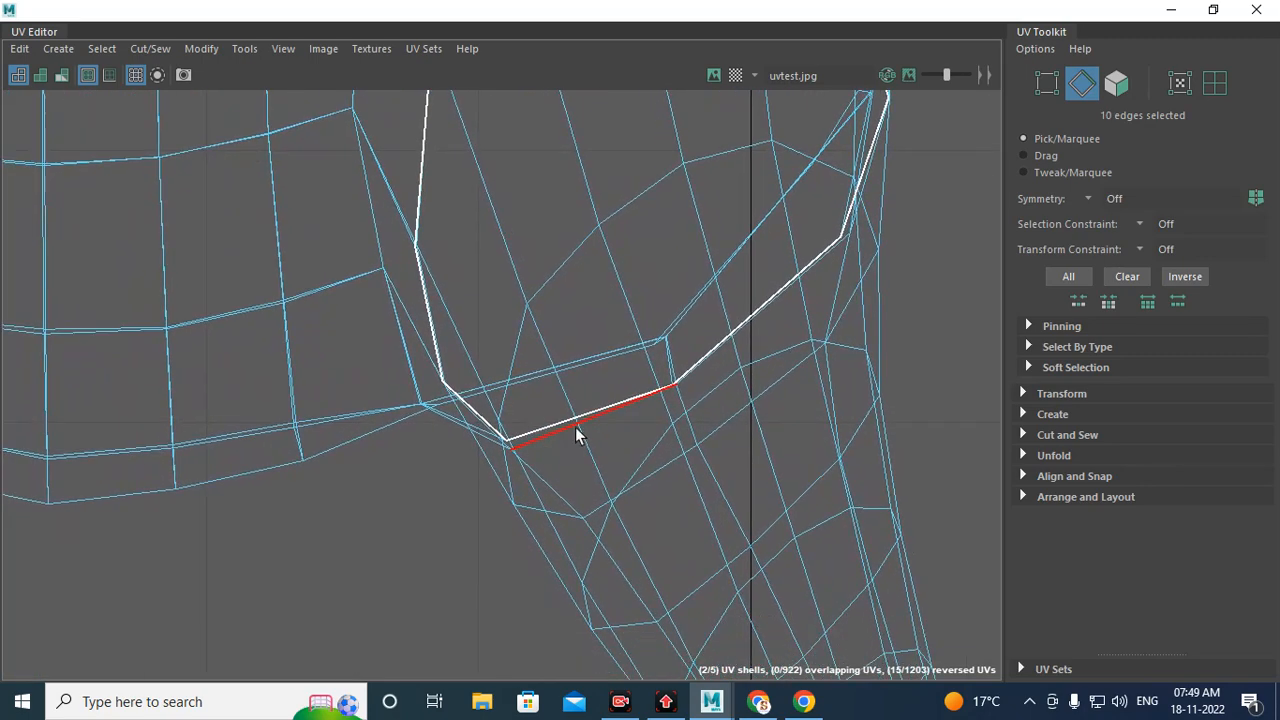
left_click(559, 430, "shift")
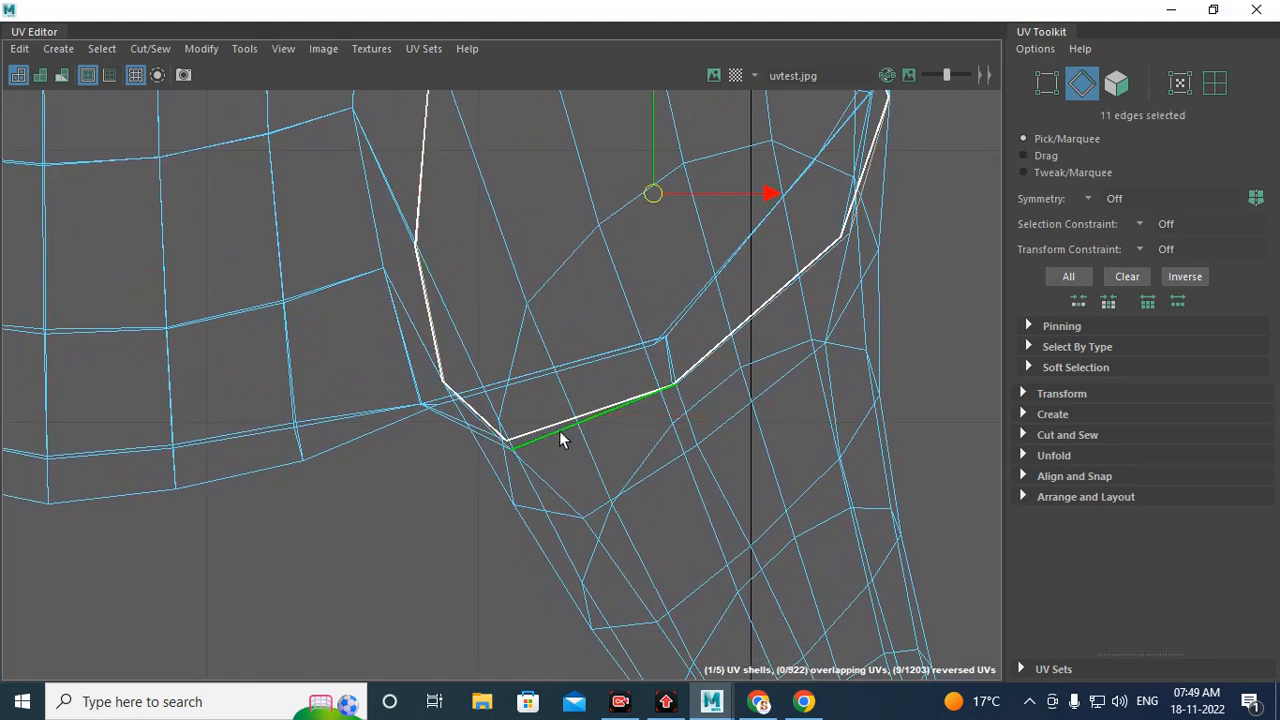
right_click_drag(598, 460, 490, 405, "alt")
middle_click_drag(240, 353, 842, 388, "alt")
right_click_drag(555, 485, 650, 580, "alt")
middle_click_drag(590, 502, 594, 466, "alt")
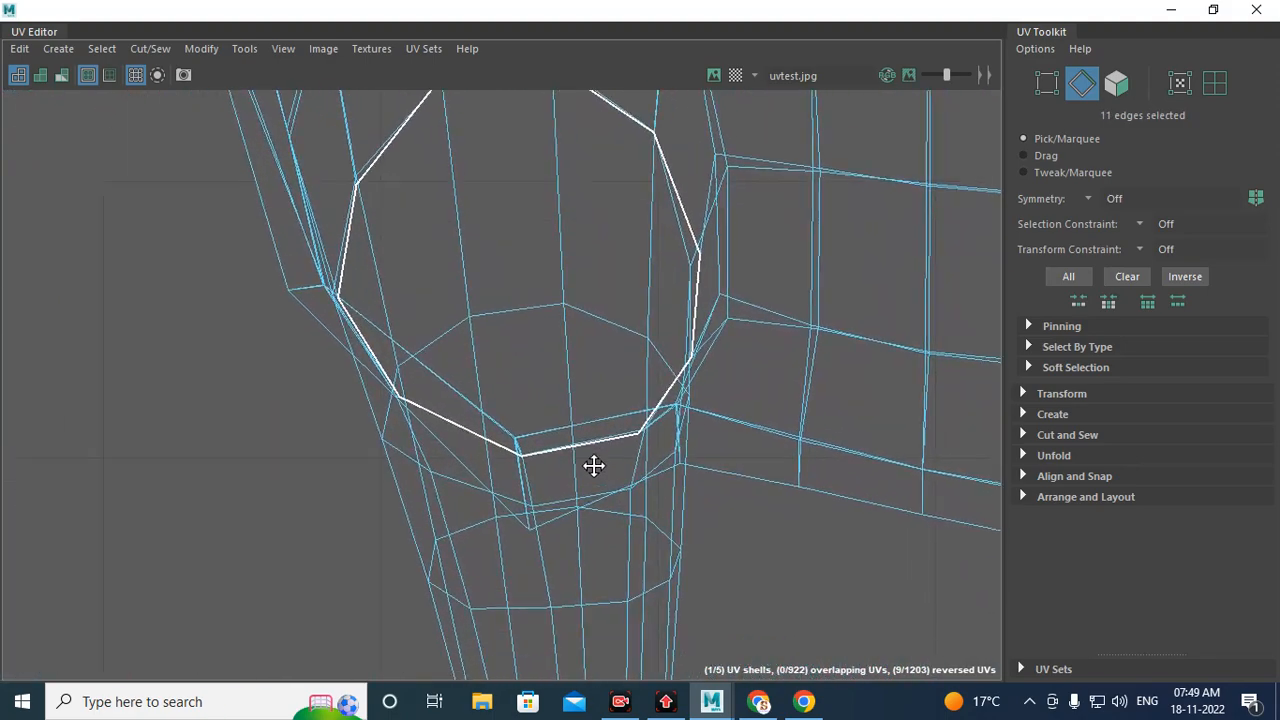
right_click_drag(612, 504, 760, 560, "alt")
double_click(645, 355, "shift")
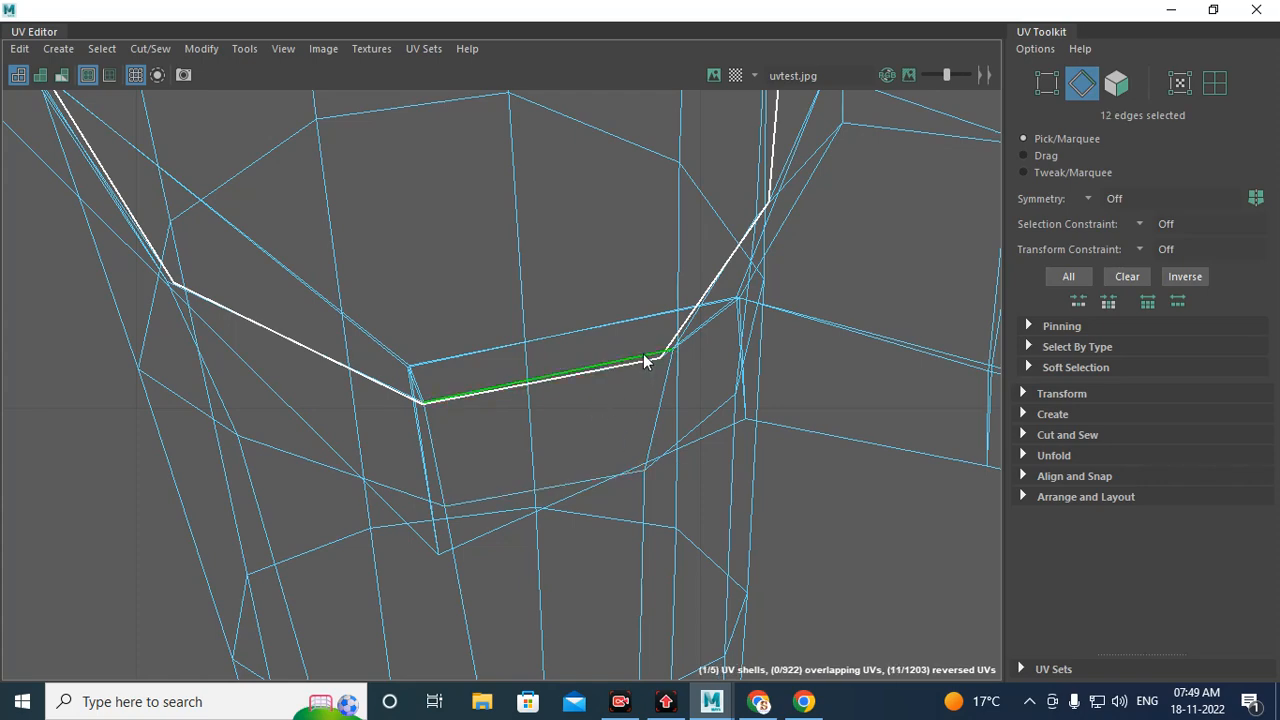
right_click_drag(737, 381, 497, 278, "alt")
middle_click_drag(706, 204, 617, 417, "alt")
right_click_drag(617, 417, 172, 381, "alt")
middle_click_drag(419, 418, 330, 362, "alt")
right_click(511, 265, "shift")
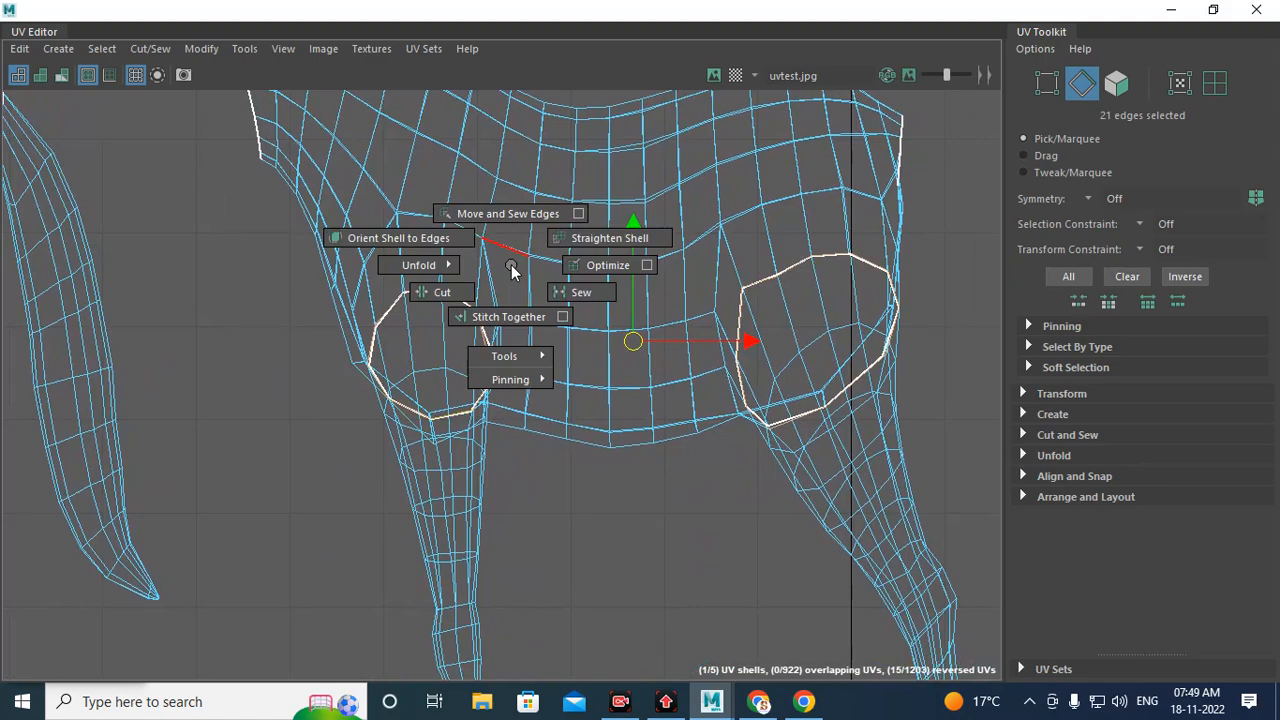
left_click(446, 295)
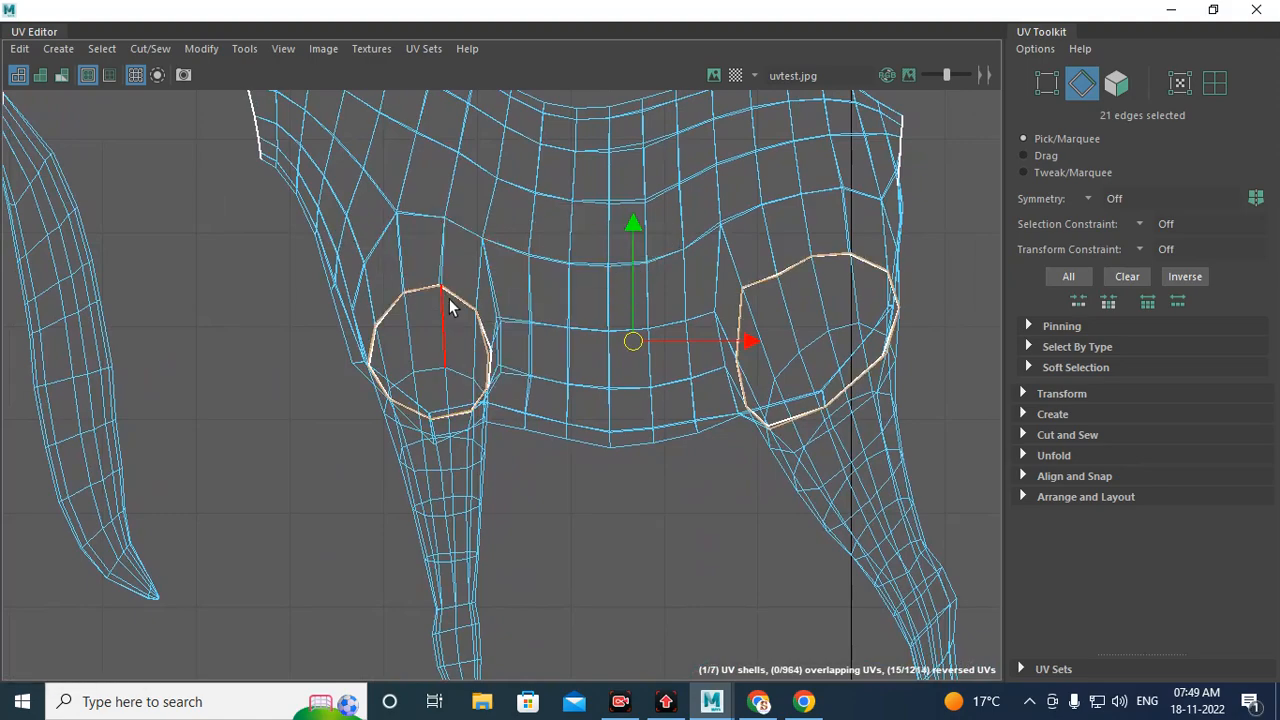
Step: Switch to face selection and move the two newly separated leg shells out to the right of the body
scroll(449, 299, "down", 5)
scroll(468, 326, "down", 3)
right_click(458, 450)
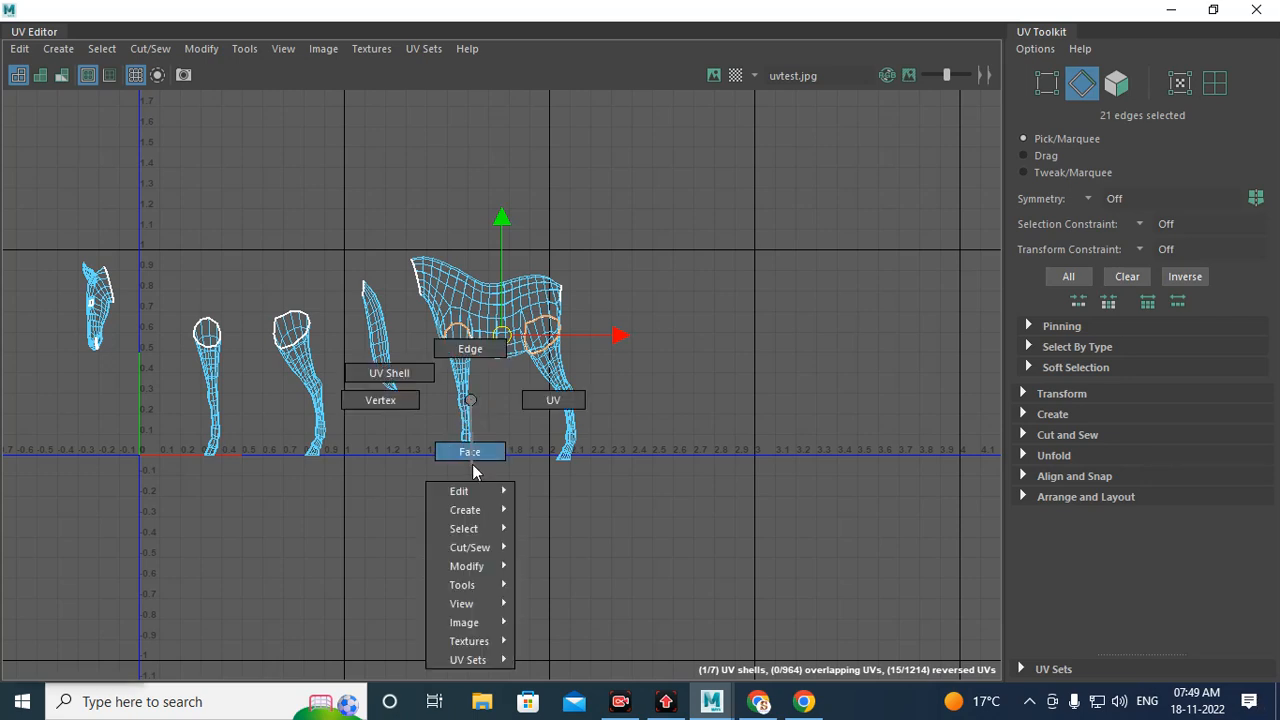
left_click(461, 408)
left_click_drag(455, 389, 692, 397)
left_click(568, 405)
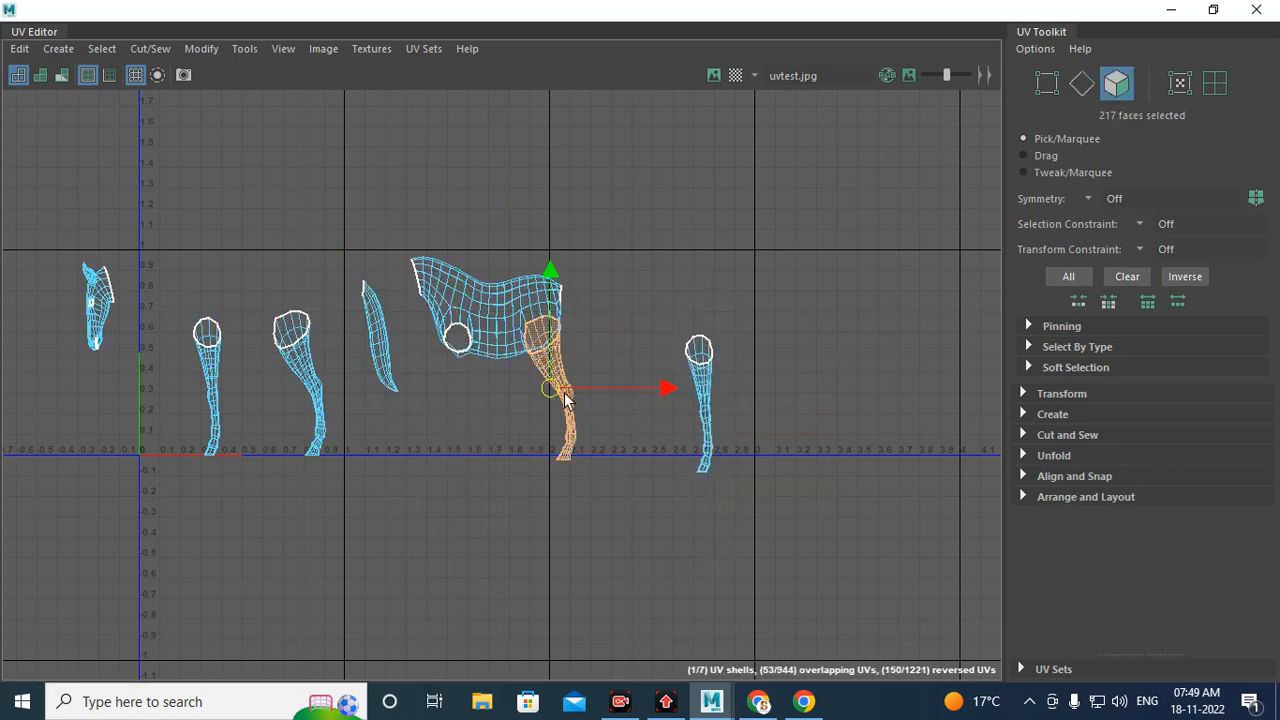
left_click_drag(565, 400, 640, 400)
scroll(500, 337, "up", 3)
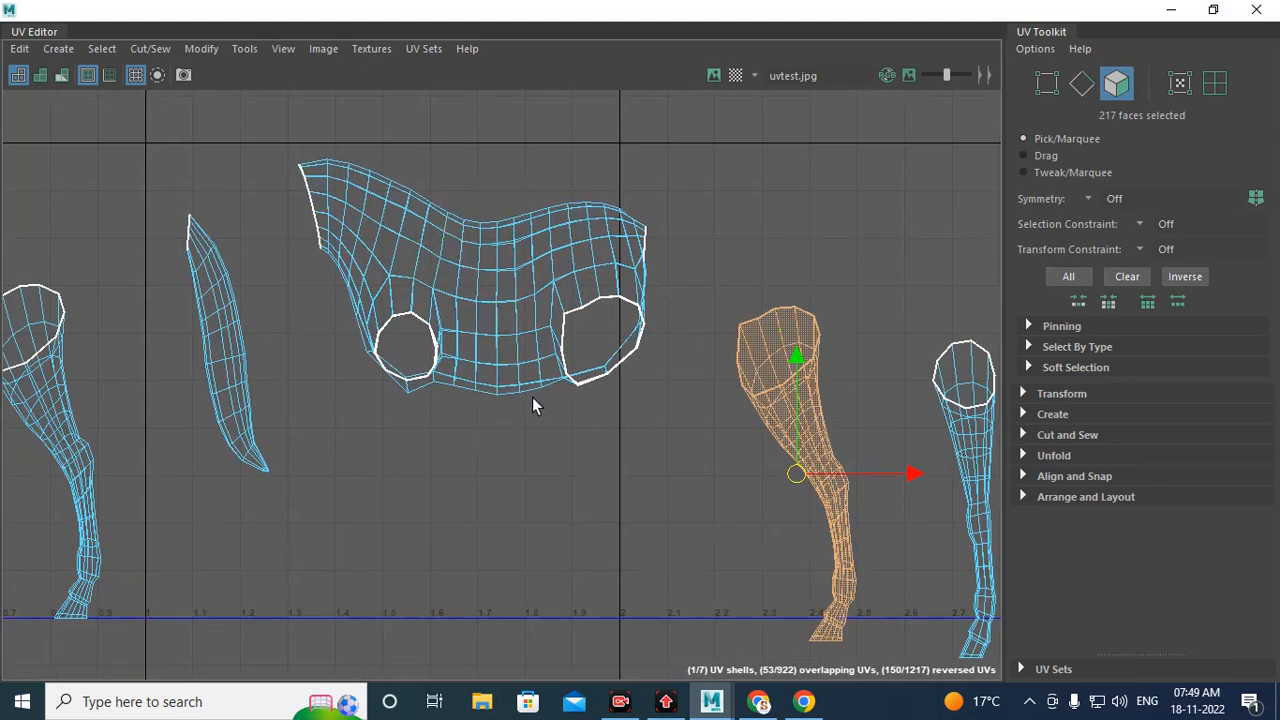
scroll(423, 250, "up", 3)
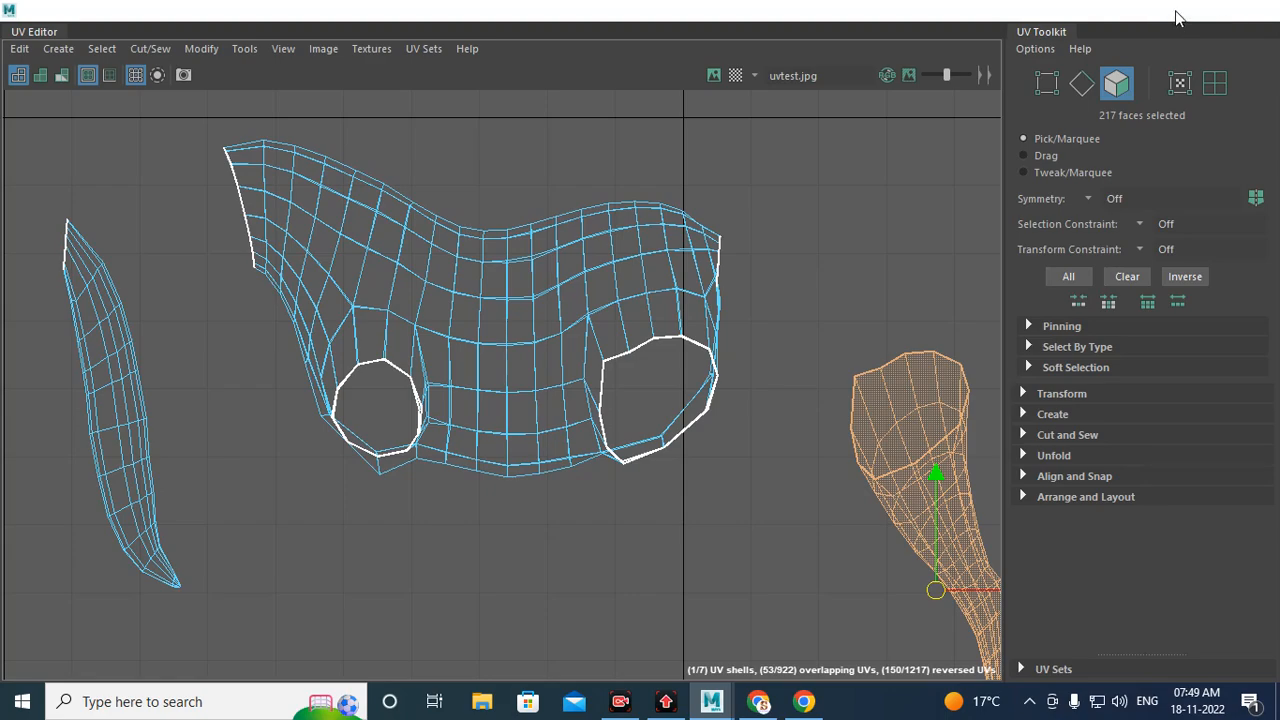
Step: Switch the perspective view to shaded display and select the edge loop running along the underside of the horse's body
left_click(1176, 13)
left_click_drag(494, 280, 557, 347, "alt")
scroll(545, 330, "up", 4)
middle_click_drag(534, 315, 511, 356, "alt")
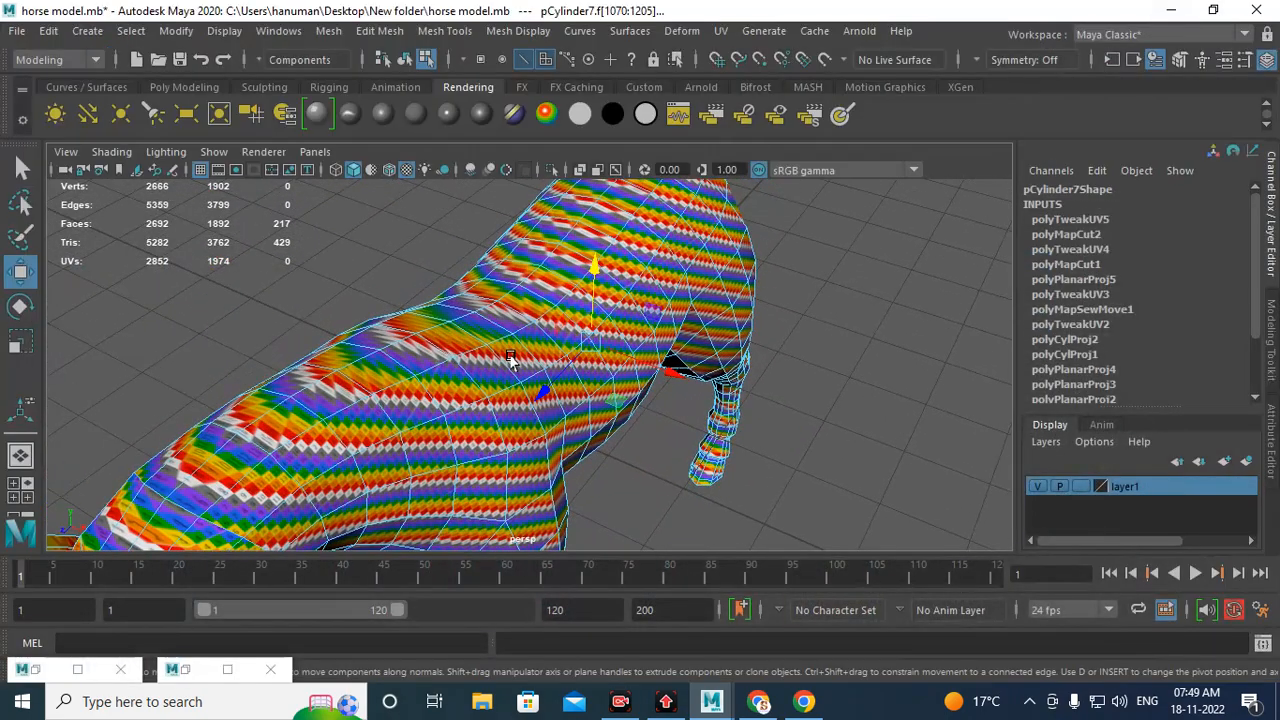
key("5")
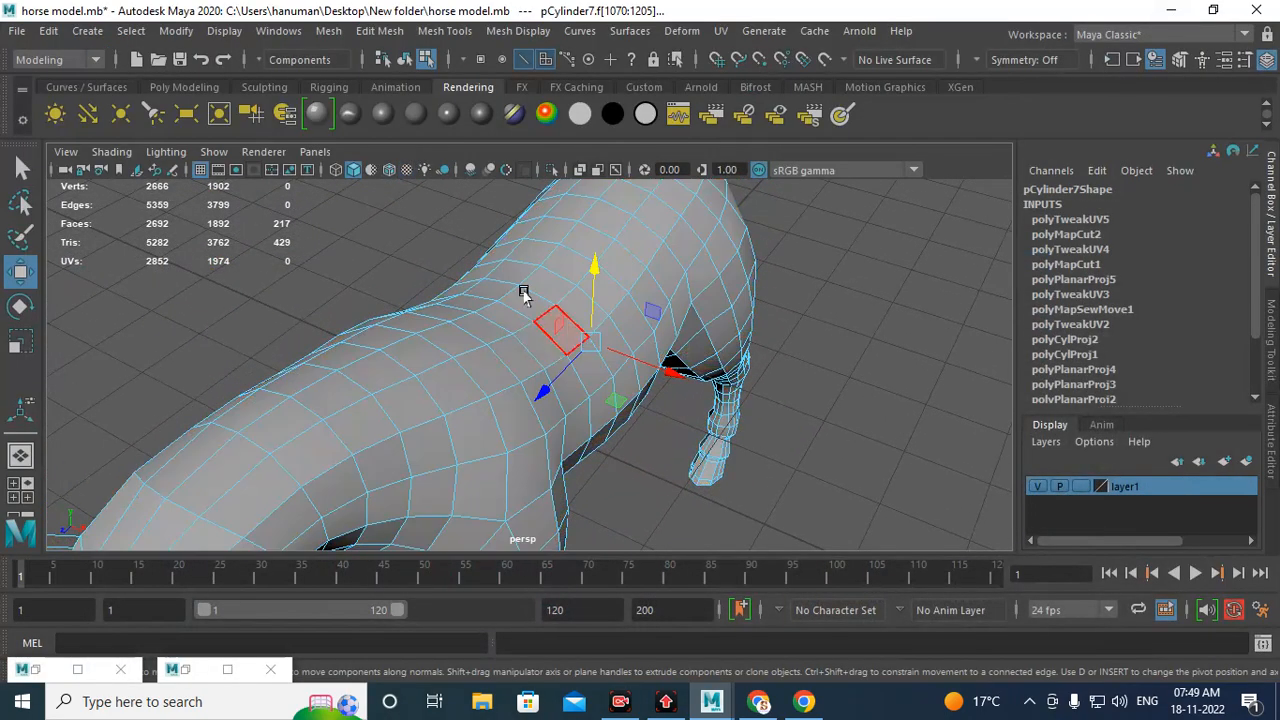
left_click_drag(463, 357, 529, 363, "alt")
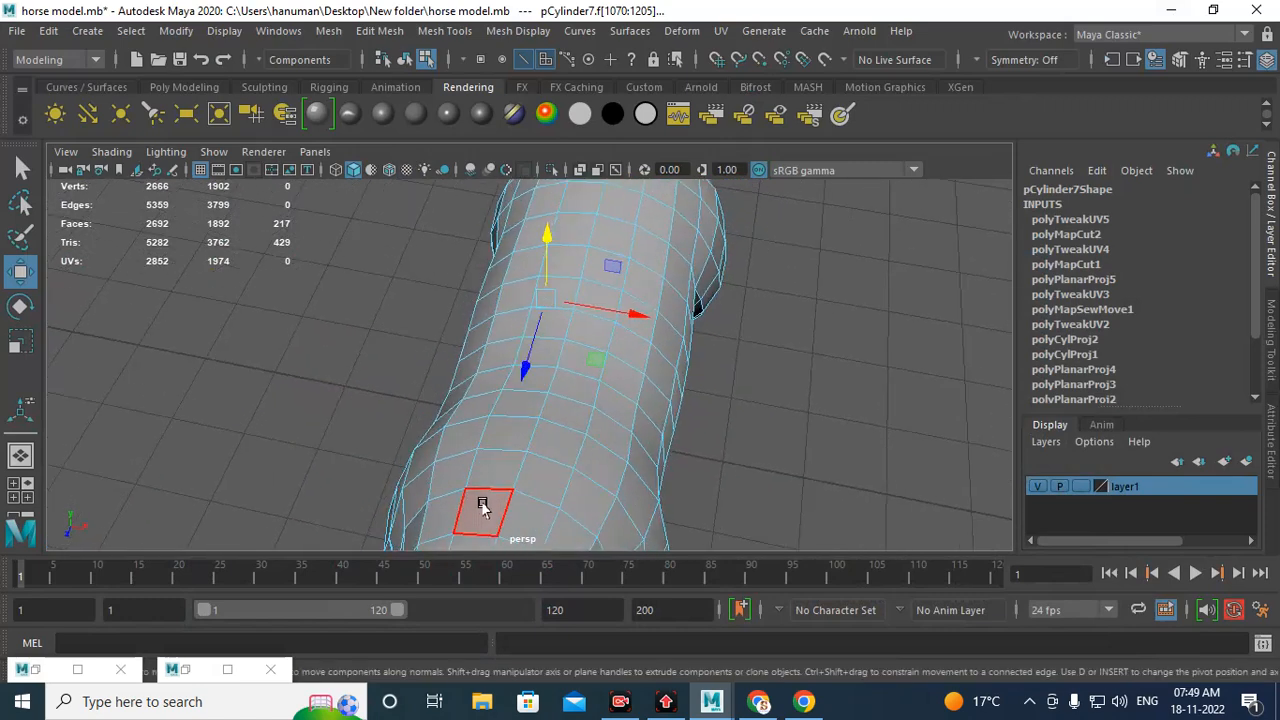
left_click_drag(513, 508, 529, 386, "alt")
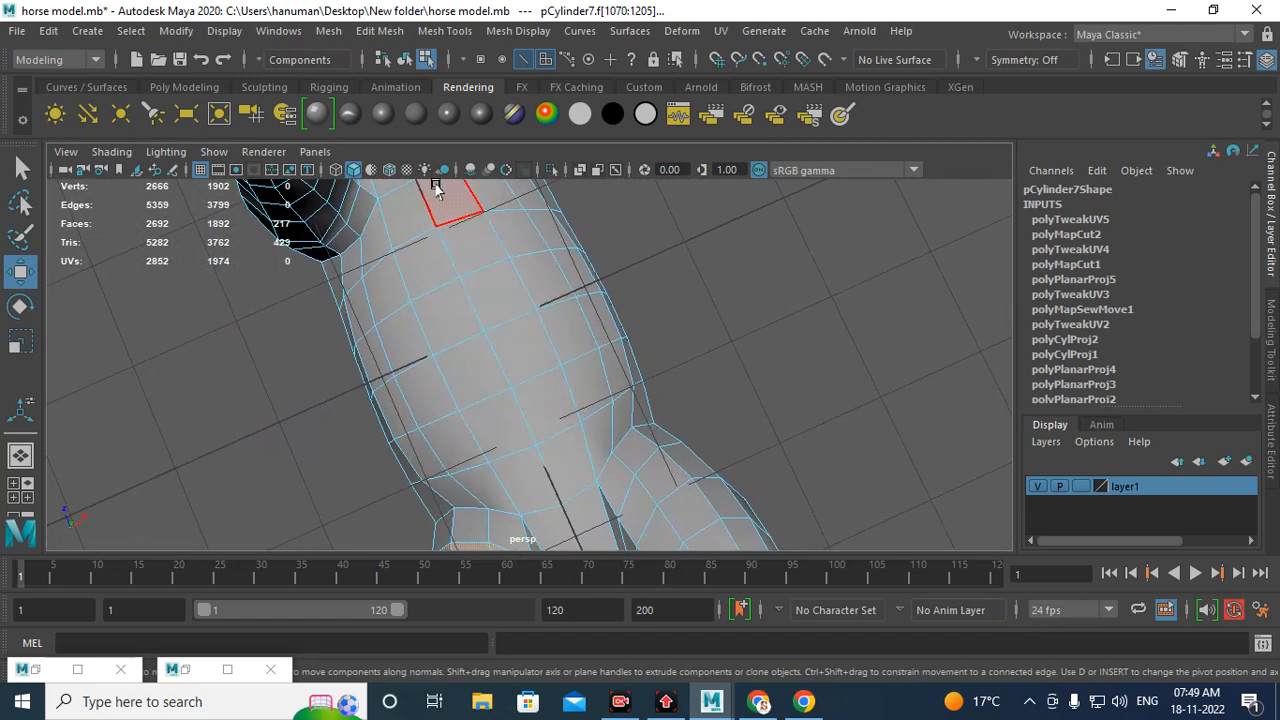
left_click_drag(605, 427, 480, 314, "alt")
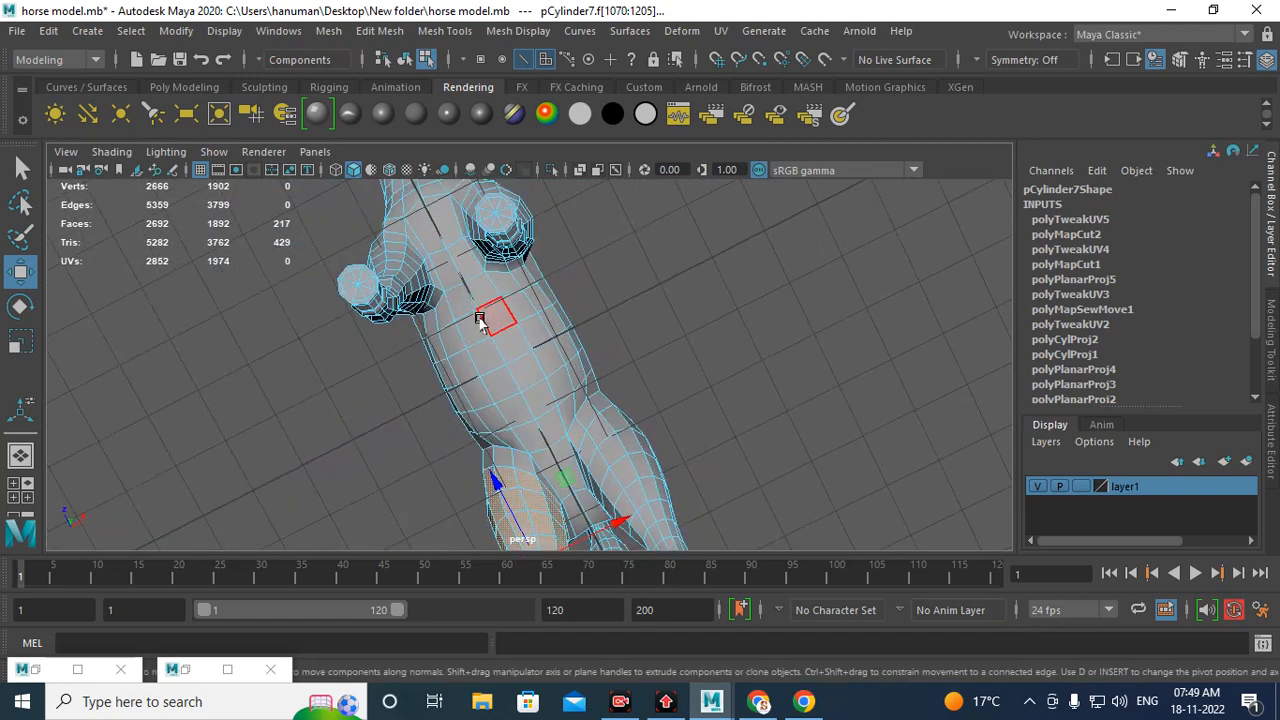
right_click_drag(480, 314, 580, 481)
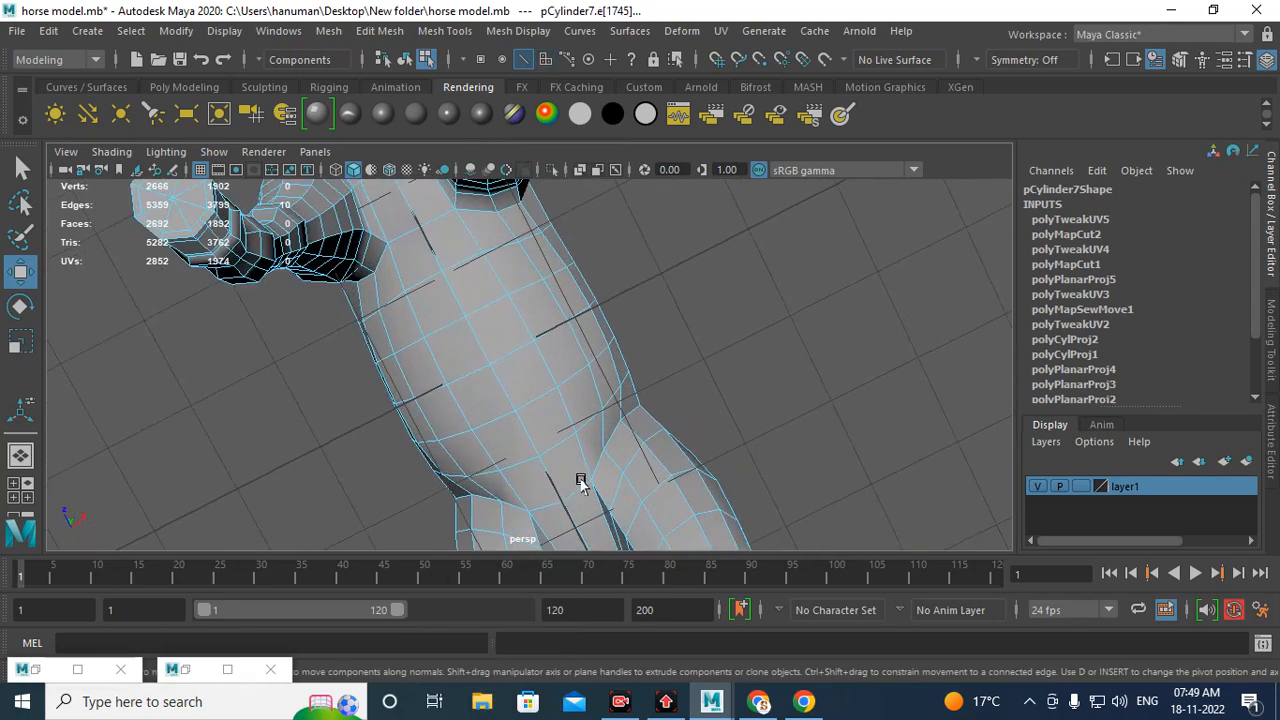
double_click(497, 387)
right_click_drag(543, 446, 424, 340, "alt")
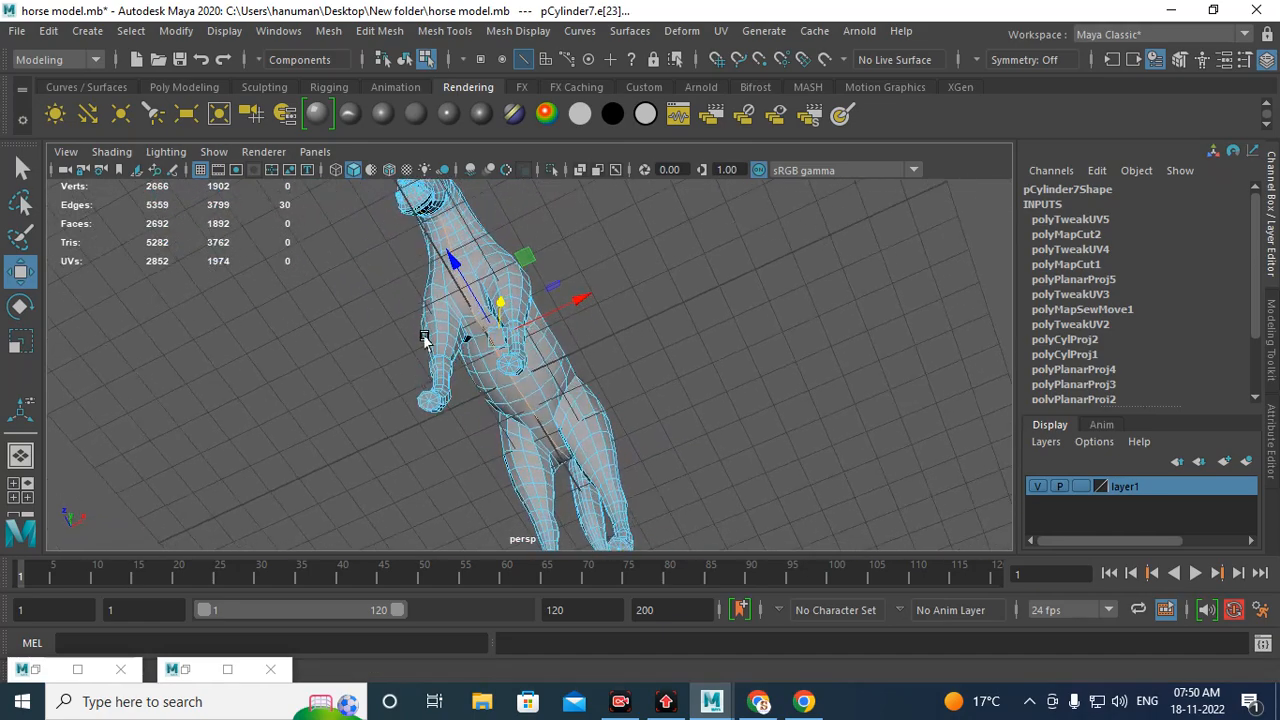
left_click_drag(424, 340, 213, 263, "alt")
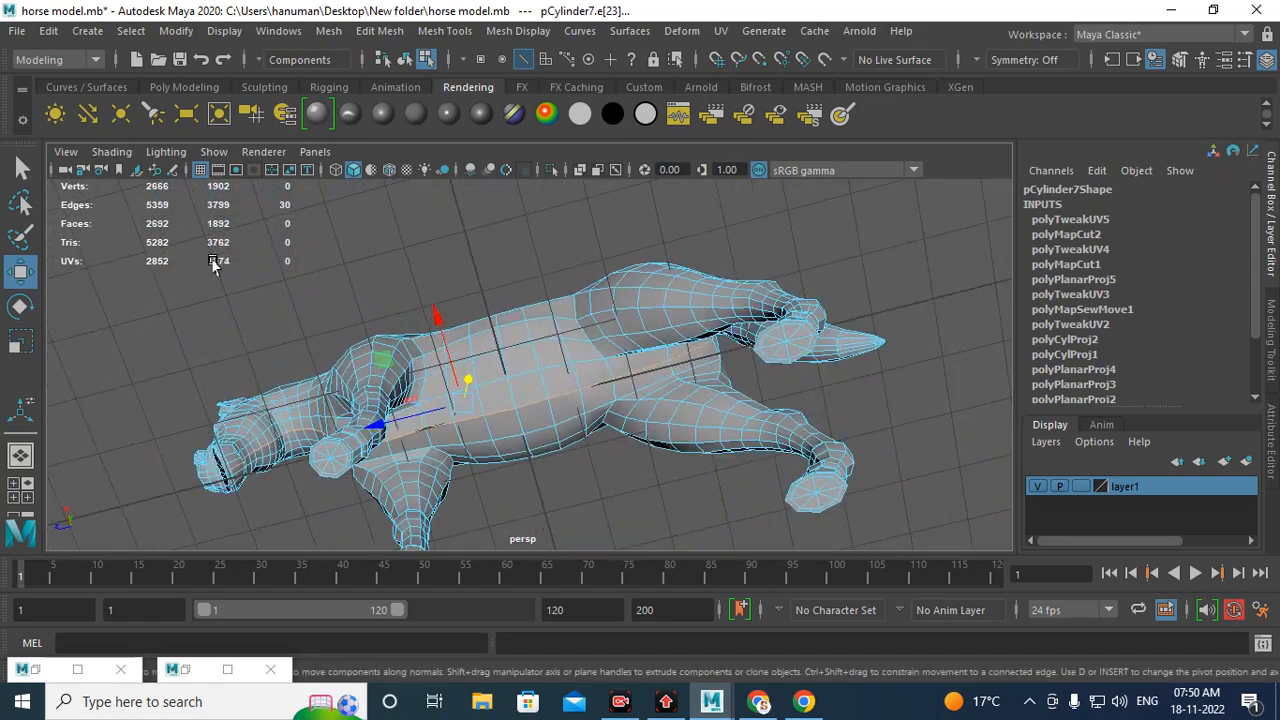
right_click_drag(213, 263, 574, 427, "alt")
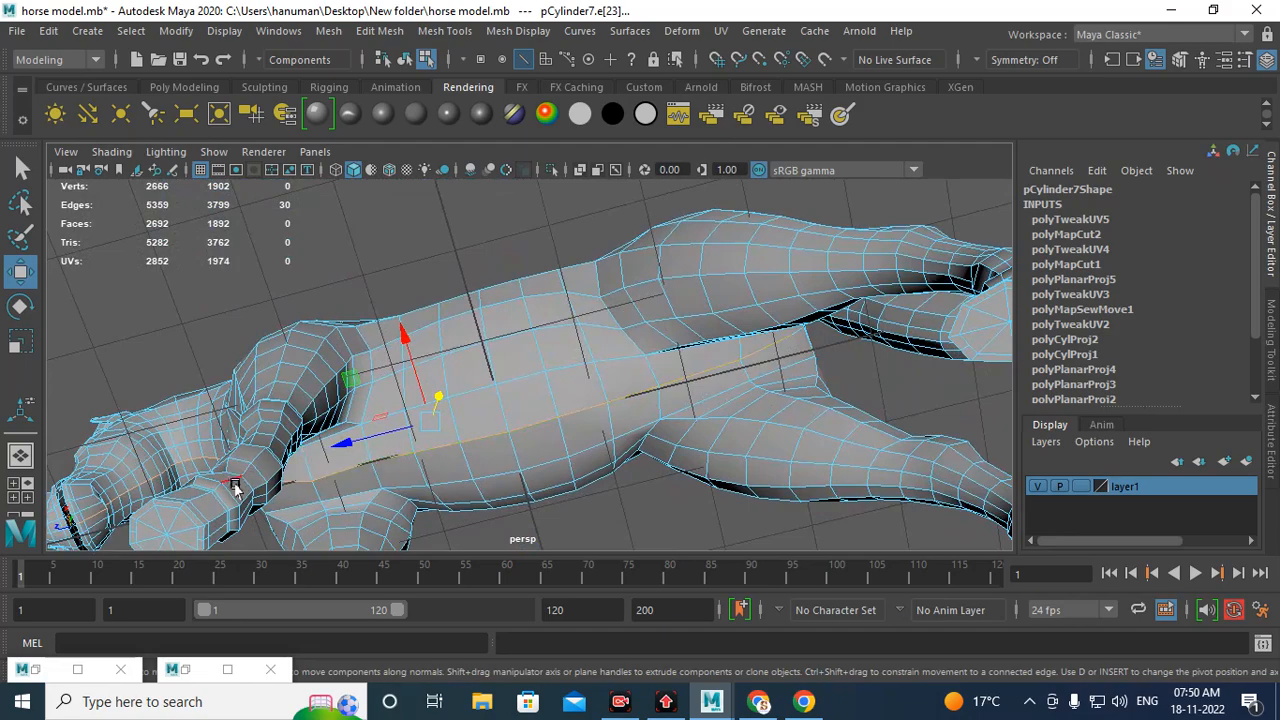
left_click_drag(258, 458, 334, 571, "alt")
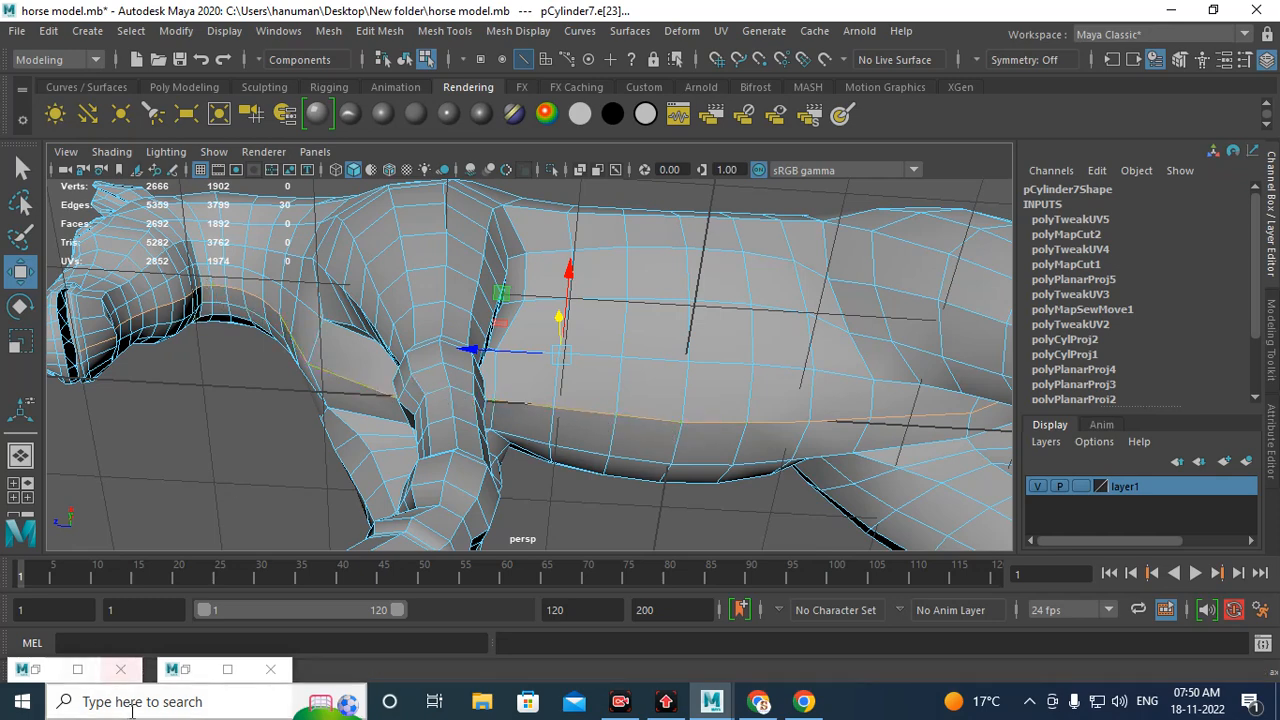
Step: Open the UV Editor and examine where the selected belly edges fall on the head, body and leg shells
double_click(190, 669)
right_click_drag(750, 411, 98, 382, "alt")
middle_click_drag(268, 431, 532, 327, "alt")
right_click_drag(539, 370, 625, 550, "alt")
middle_click_drag(499, 306, 143, 437, "alt")
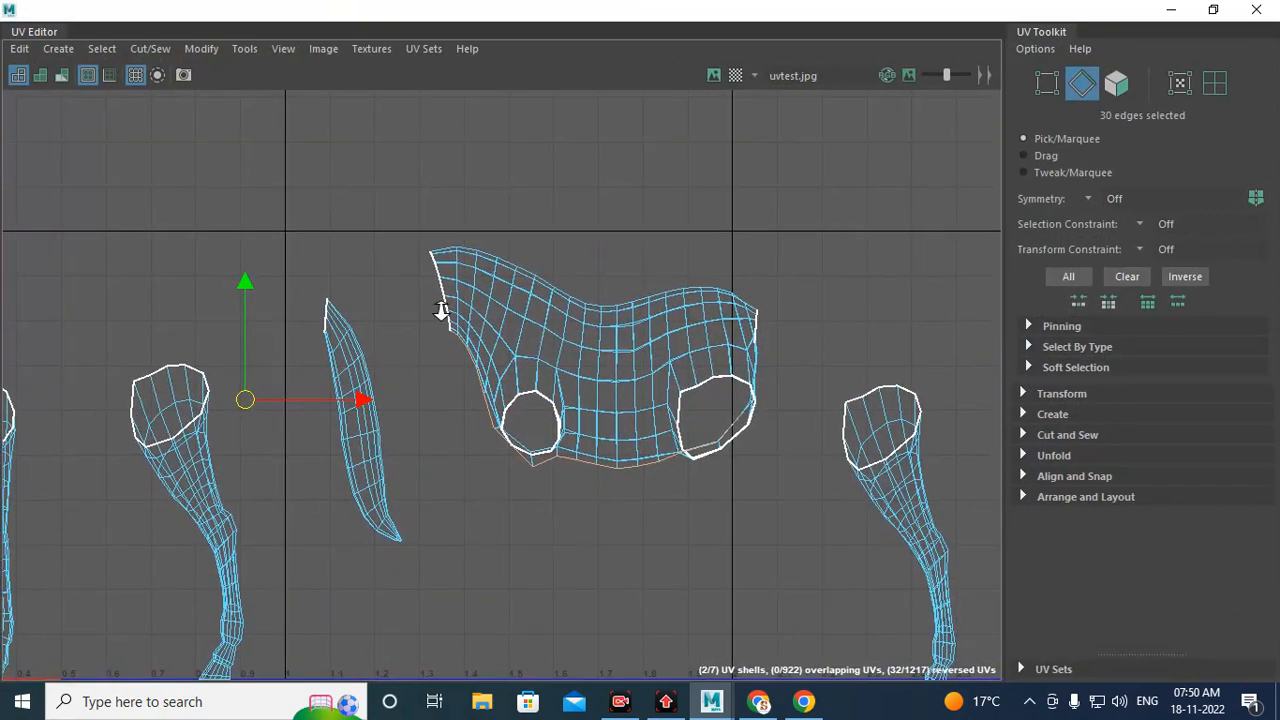
right_click_drag(440, 311, 663, 553, "alt")
middle_click_drag(488, 432, 364, 384, "alt")
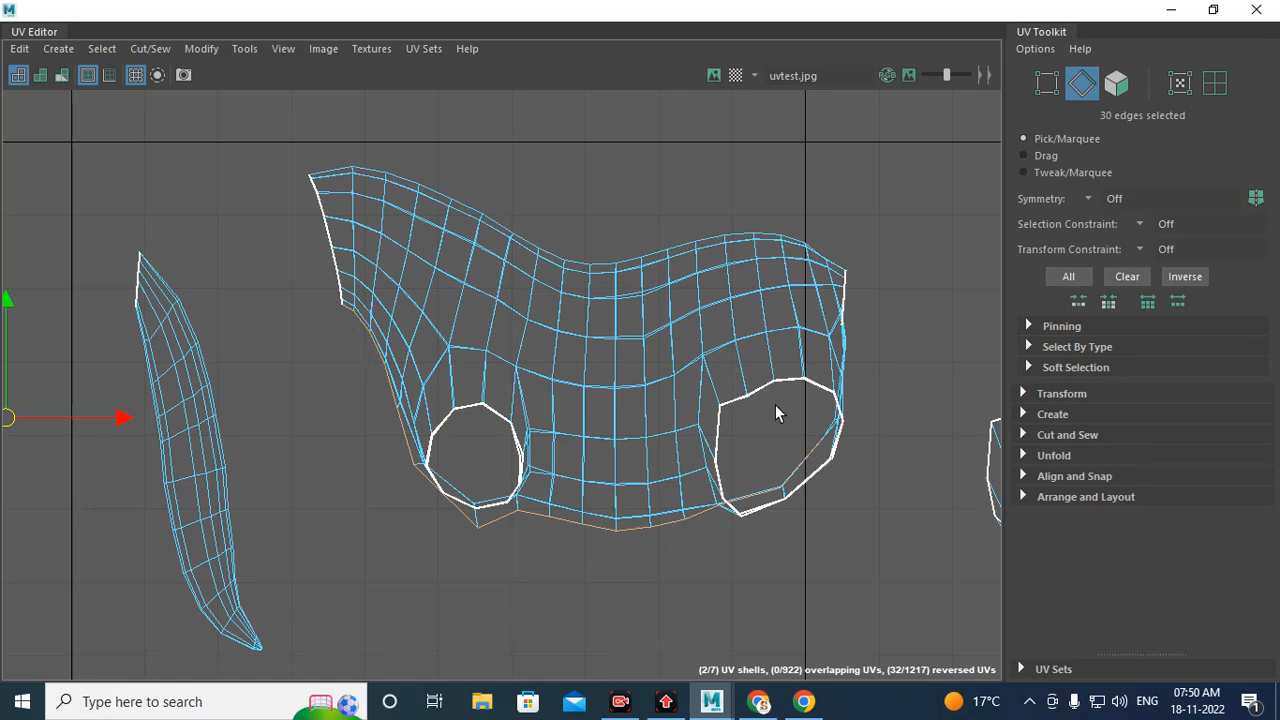
right_click_drag(775, 412, 120, 403, "alt")
middle_click_drag(120, 403, 726, 346, "alt")
right_click_drag(726, 346, 754, 594, "alt")
middle_click_drag(754, 594, 495, 337, "alt")
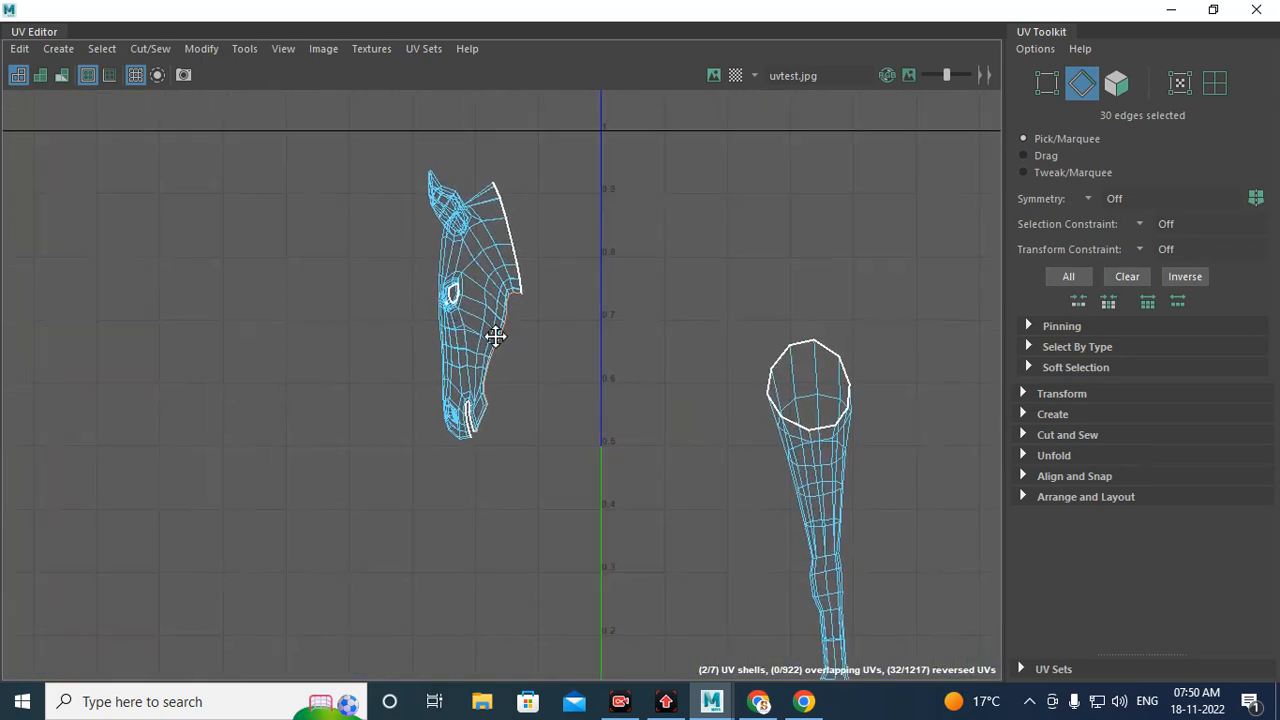
right_click_drag(495, 337, 660, 482, "alt")
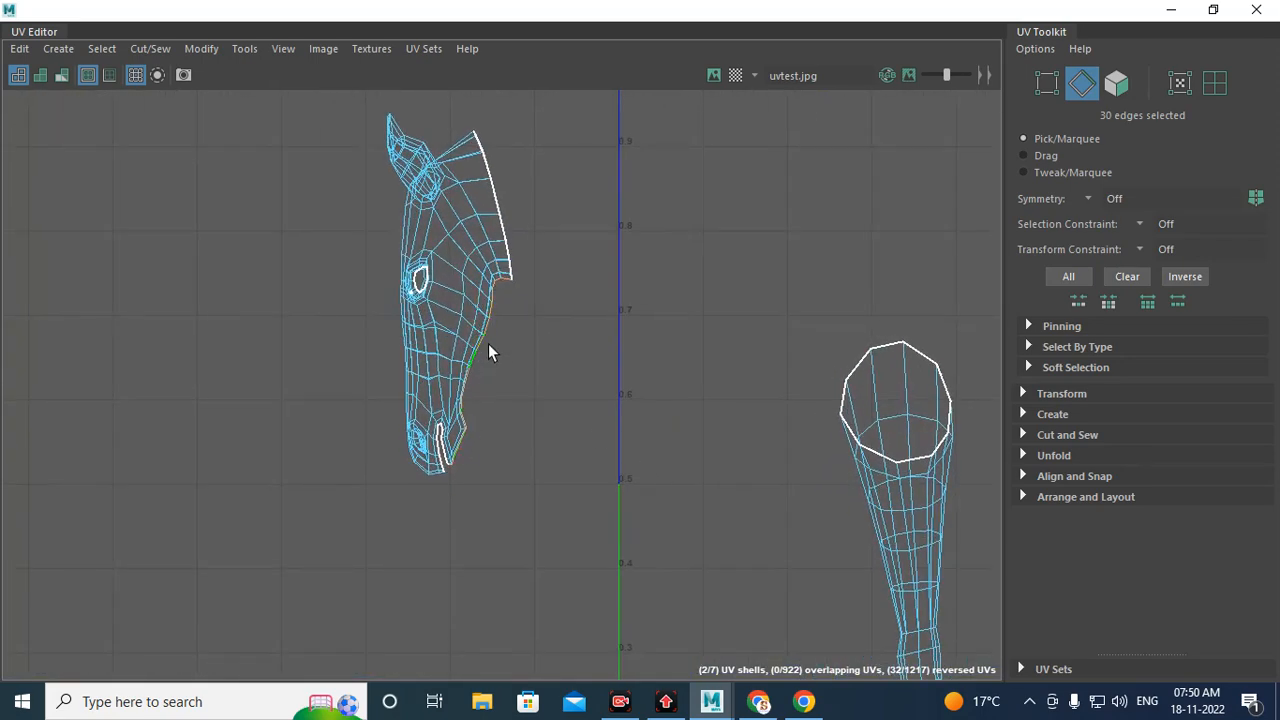
right_click_drag(496, 299, 722, 585, "alt")
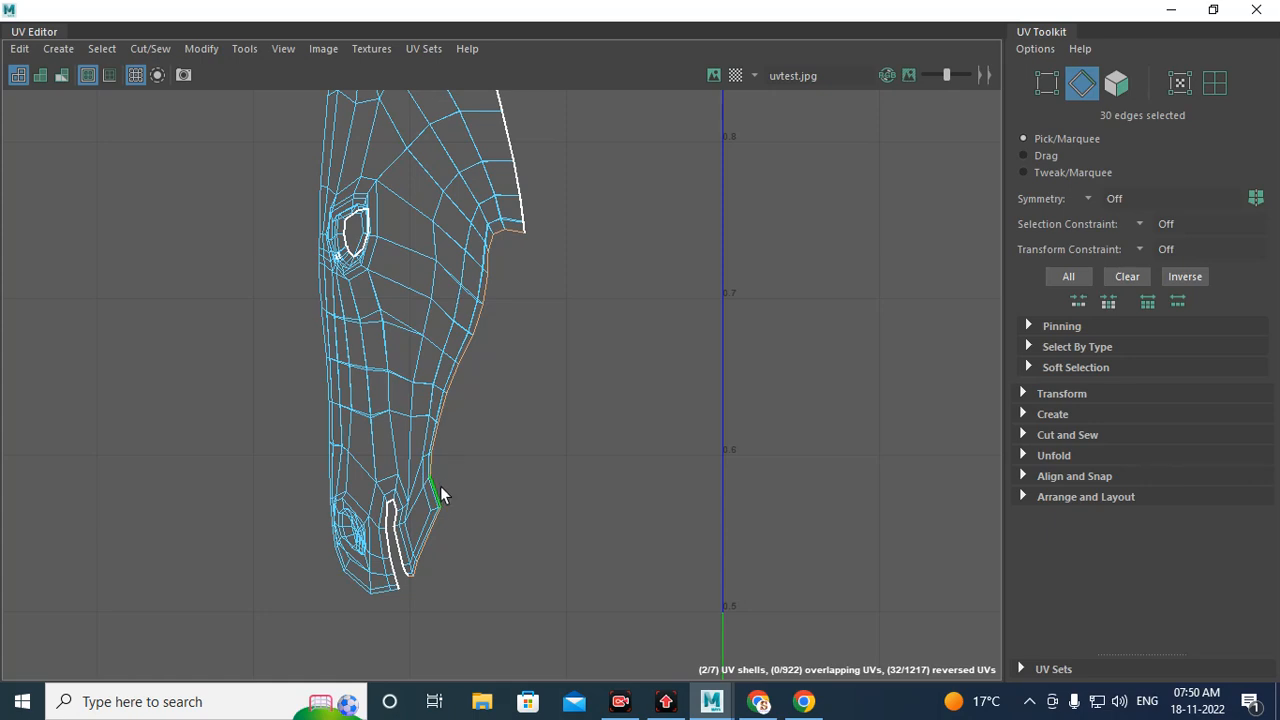
right_click_drag(429, 519, 460, 420, "alt")
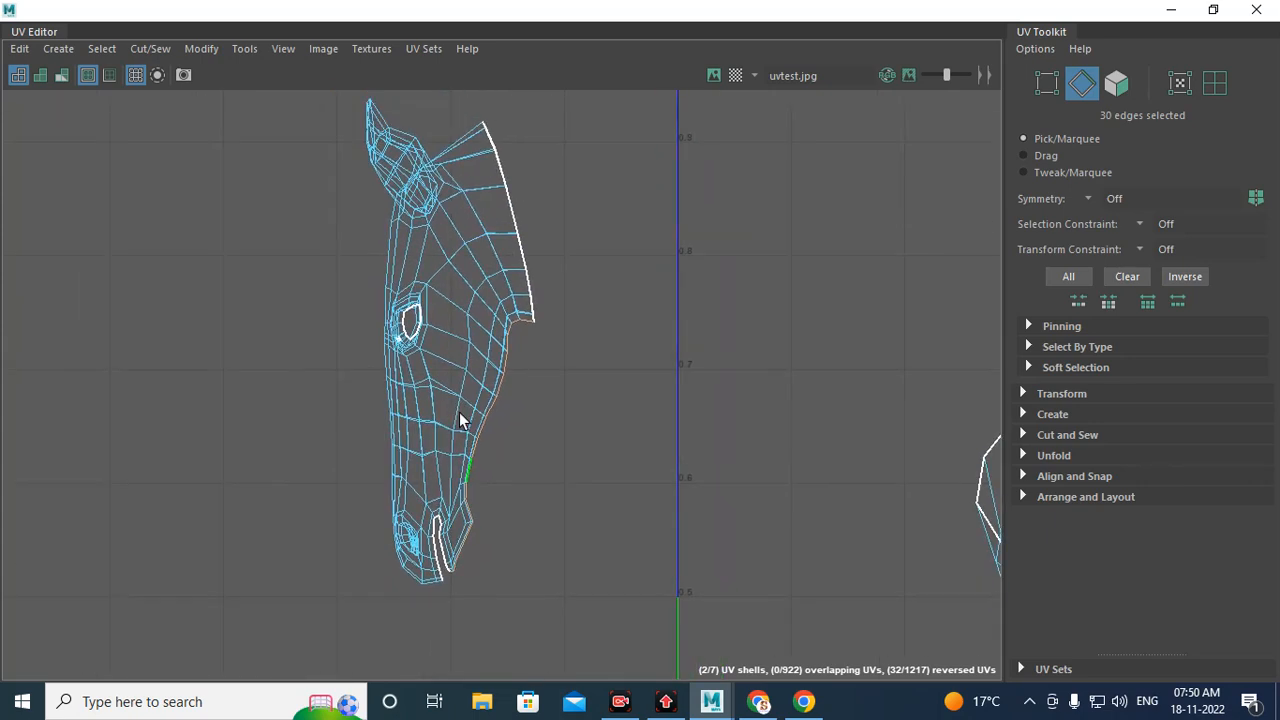
left_click_drag(600, 251, 355, 655)
middle_click_drag(750, 343, 55, 335, "alt")
middle_click_drag(197, 389, 42, 377, "alt")
middle_click_drag(618, 302, 1, 298, "alt")
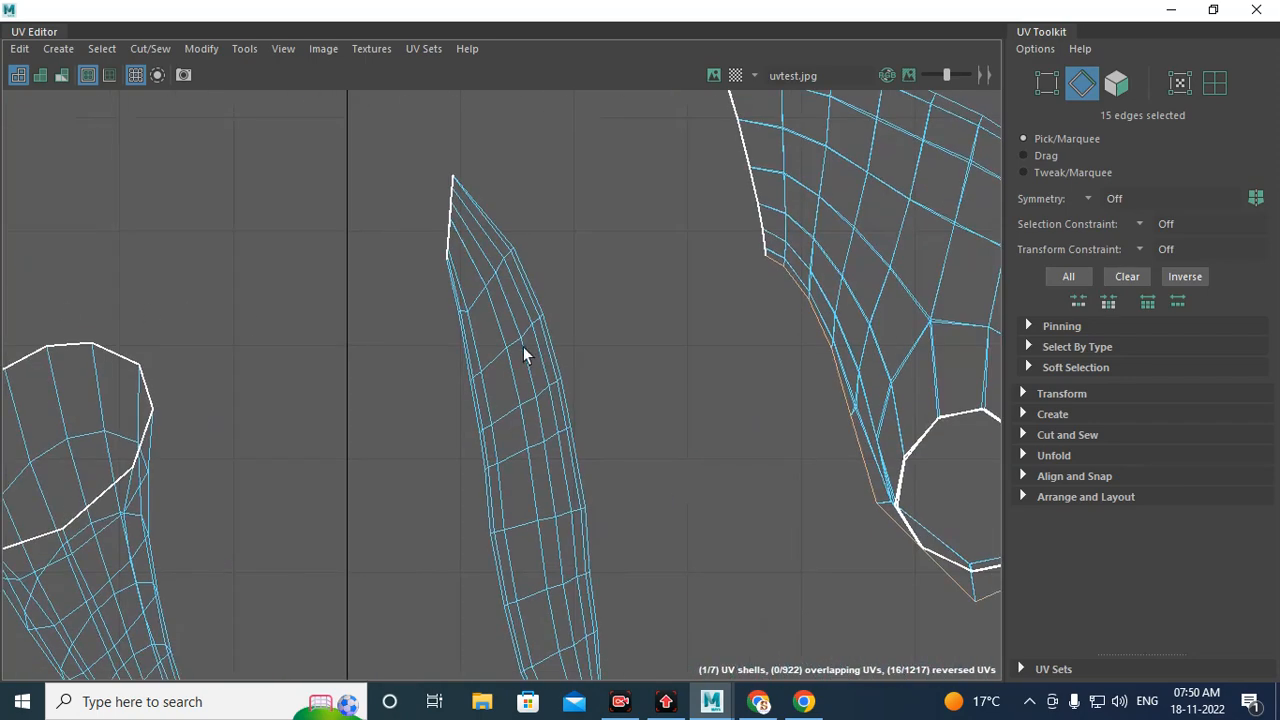
middle_click_drag(523, 346, 254, 259, "alt")
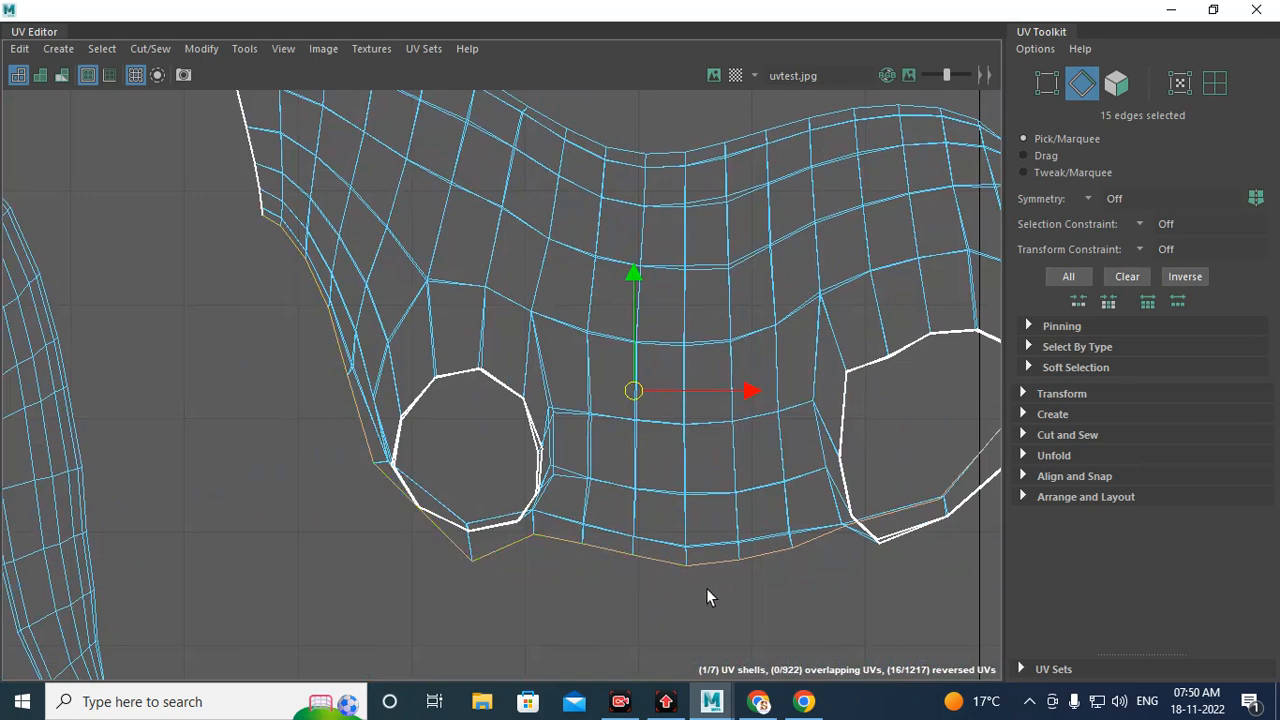
middle_click_drag(869, 552, 531, 480, "alt")
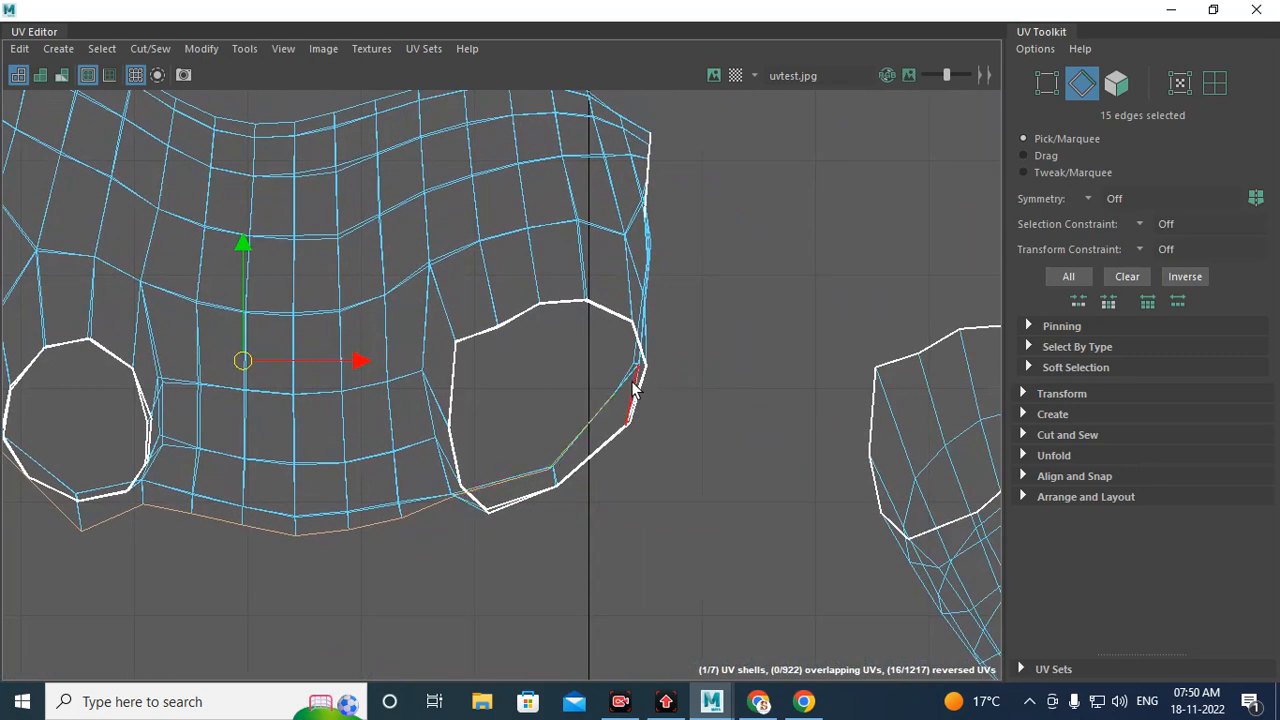
scroll(630, 393, "up", 10)
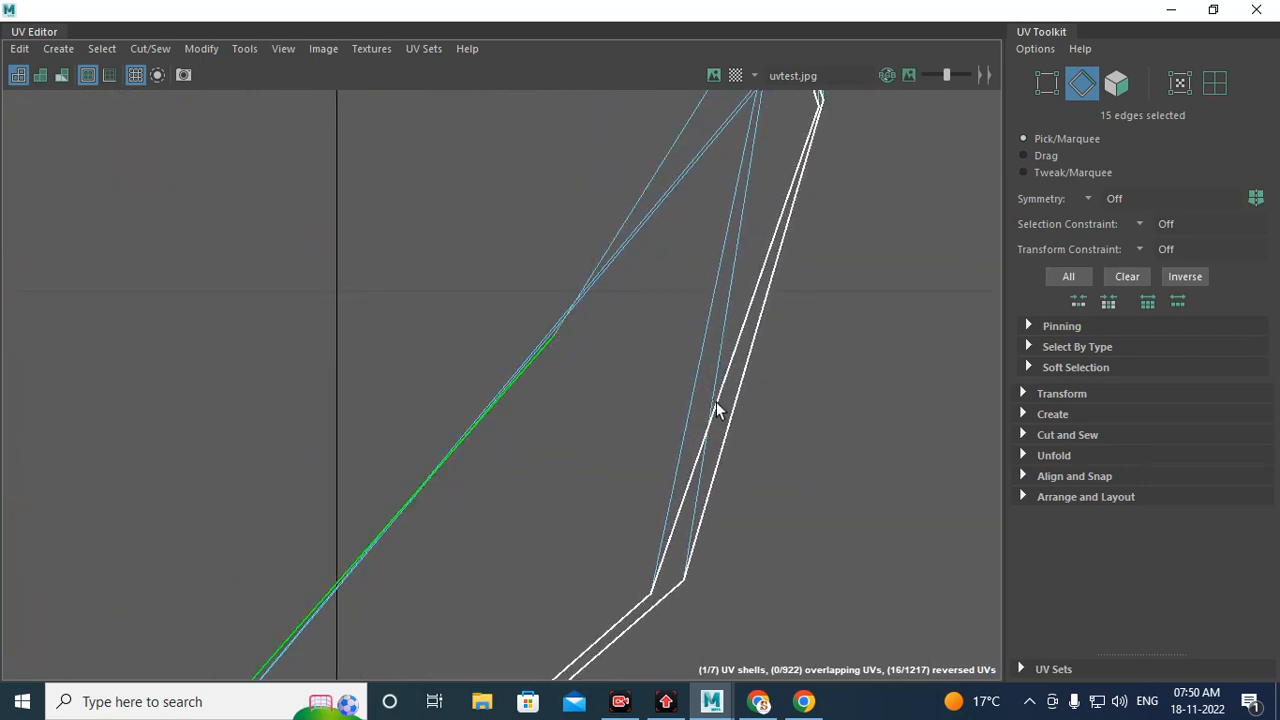
scroll(715, 406, "down", 9)
middle_click_drag(500, 411, 308, 550, "alt")
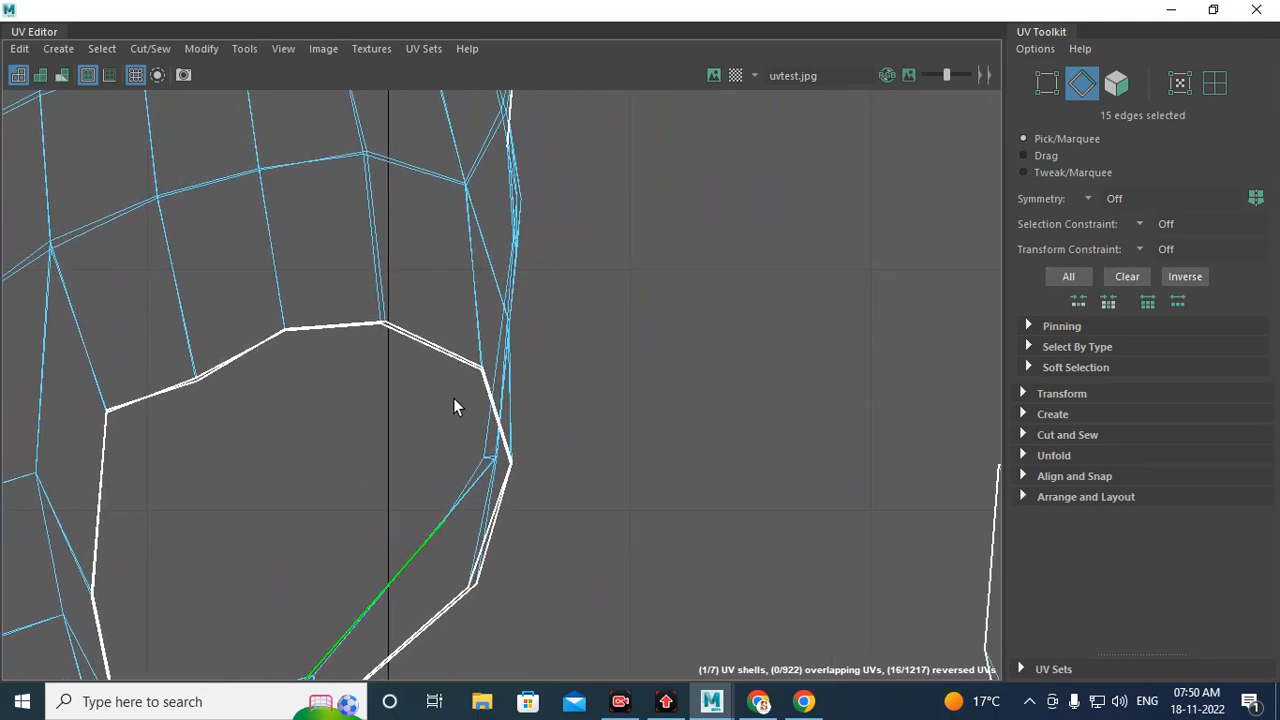
Step: Return to the perspective view and delete a stray vertex on the horse's flank
left_click(1171, 14)
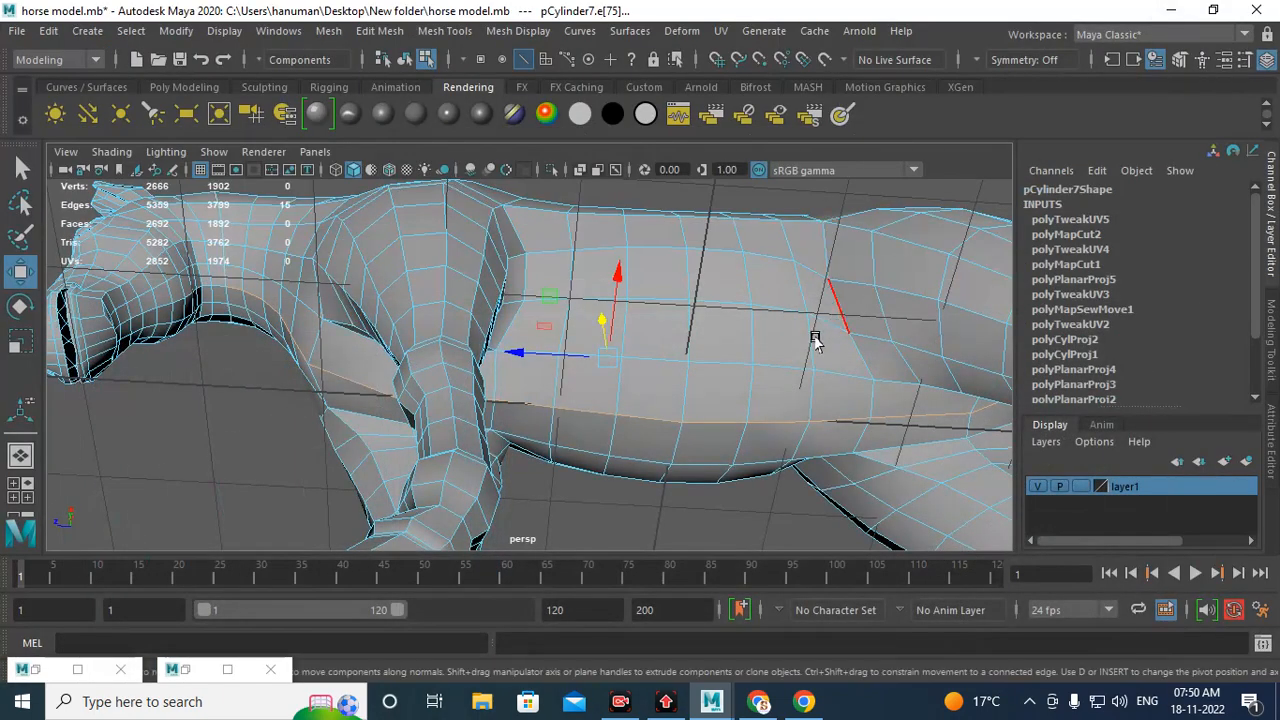
middle_click_drag(812, 331, 435, 272, "alt")
left_click_drag(435, 277, 600, 440, "alt")
right_click_drag(551, 322, 640, 537, "alt")
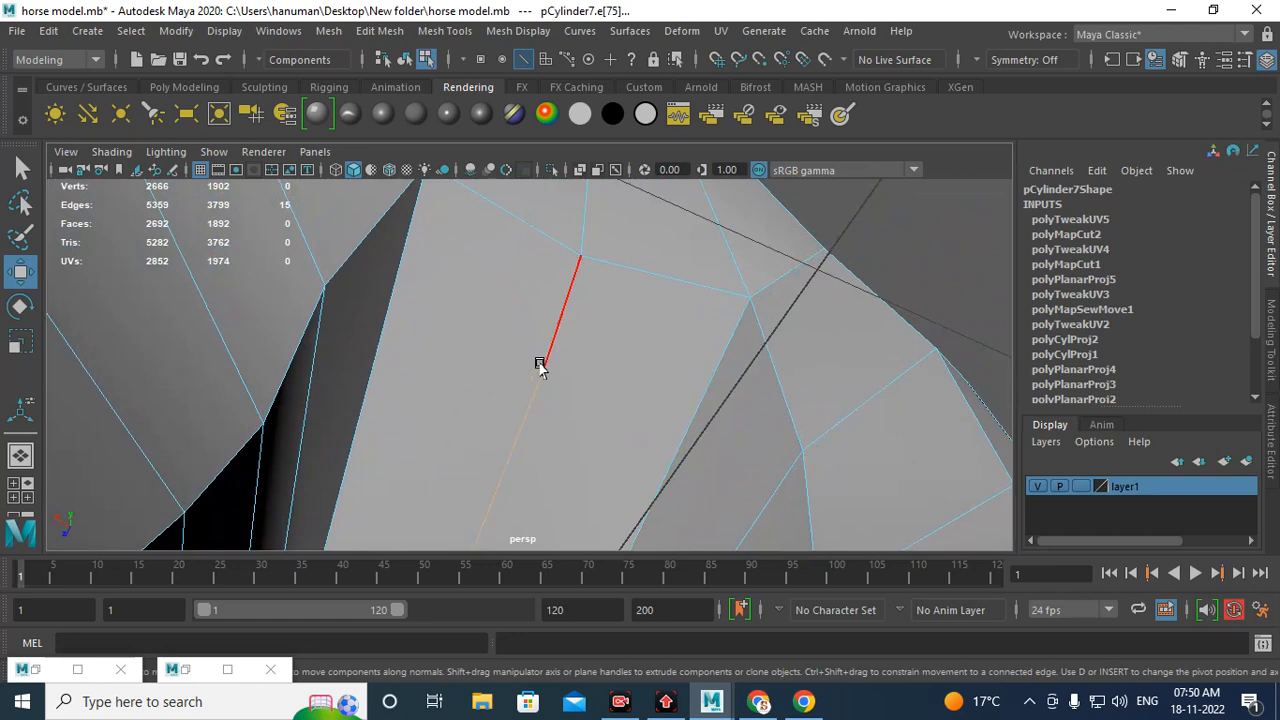
left_click_drag(543, 360, 529, 391, "alt")
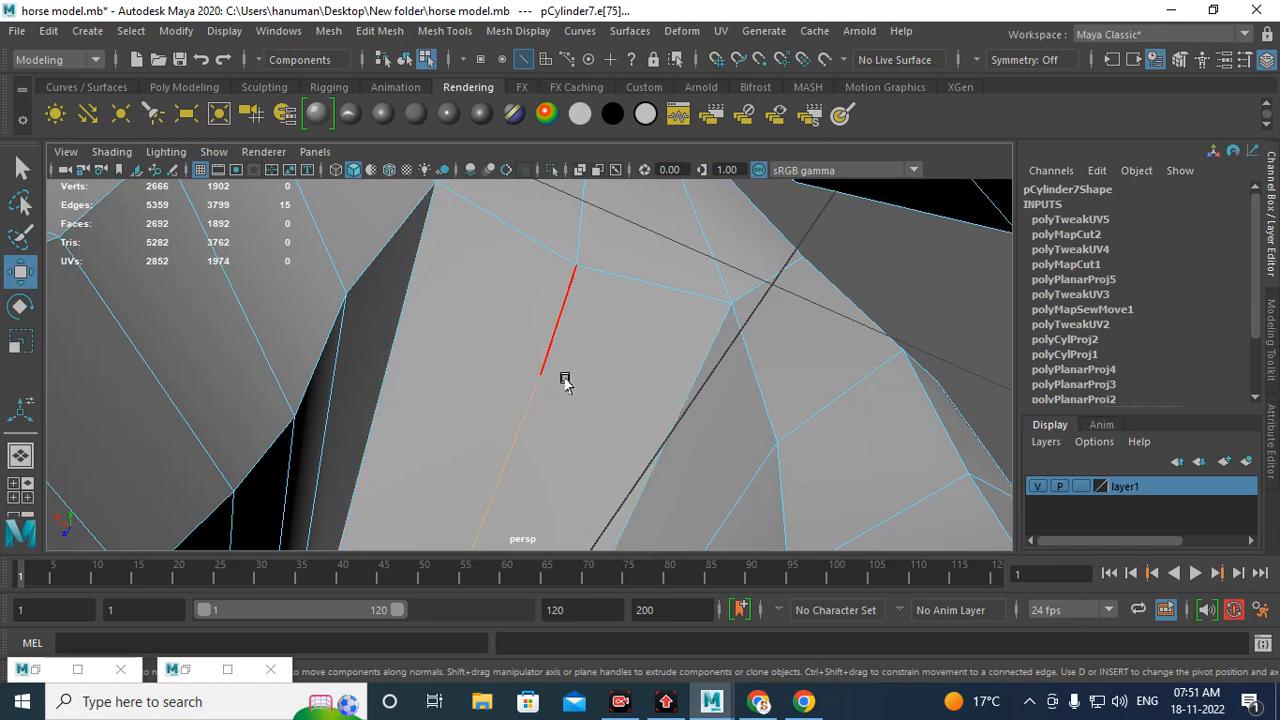
right_click_drag(515, 308, 440, 195)
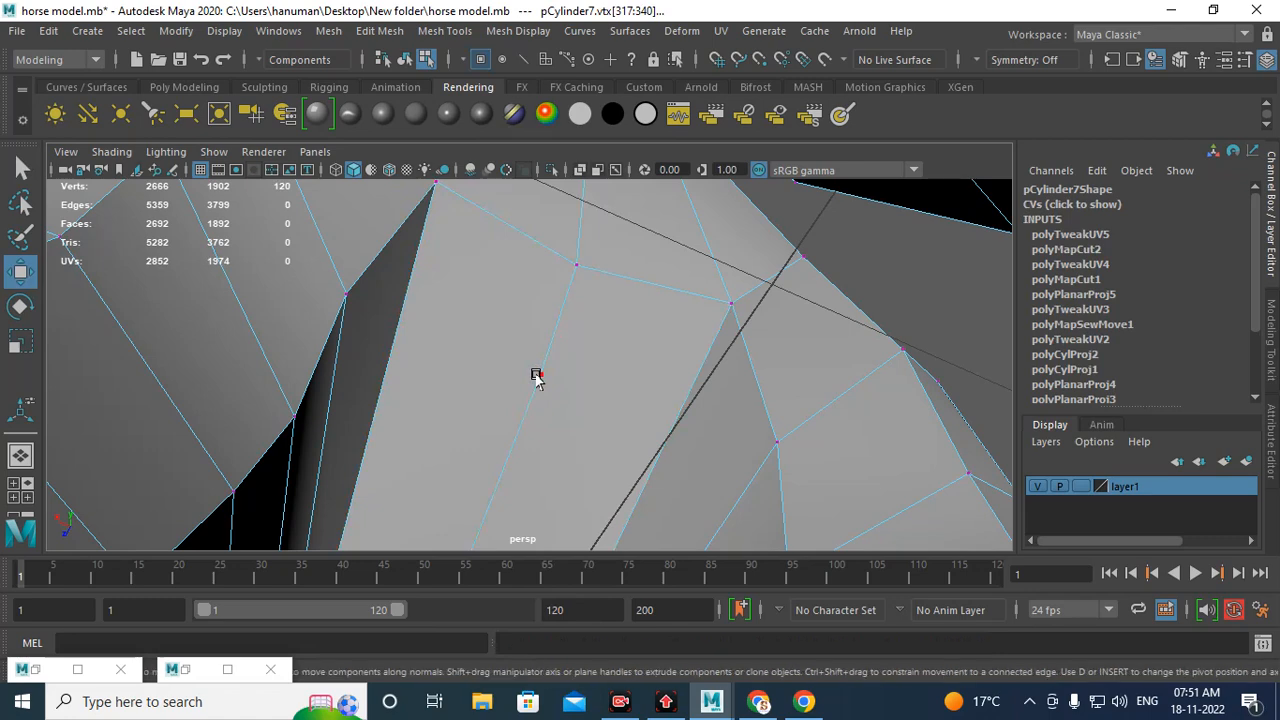
left_click(538, 377)
key("Delete")
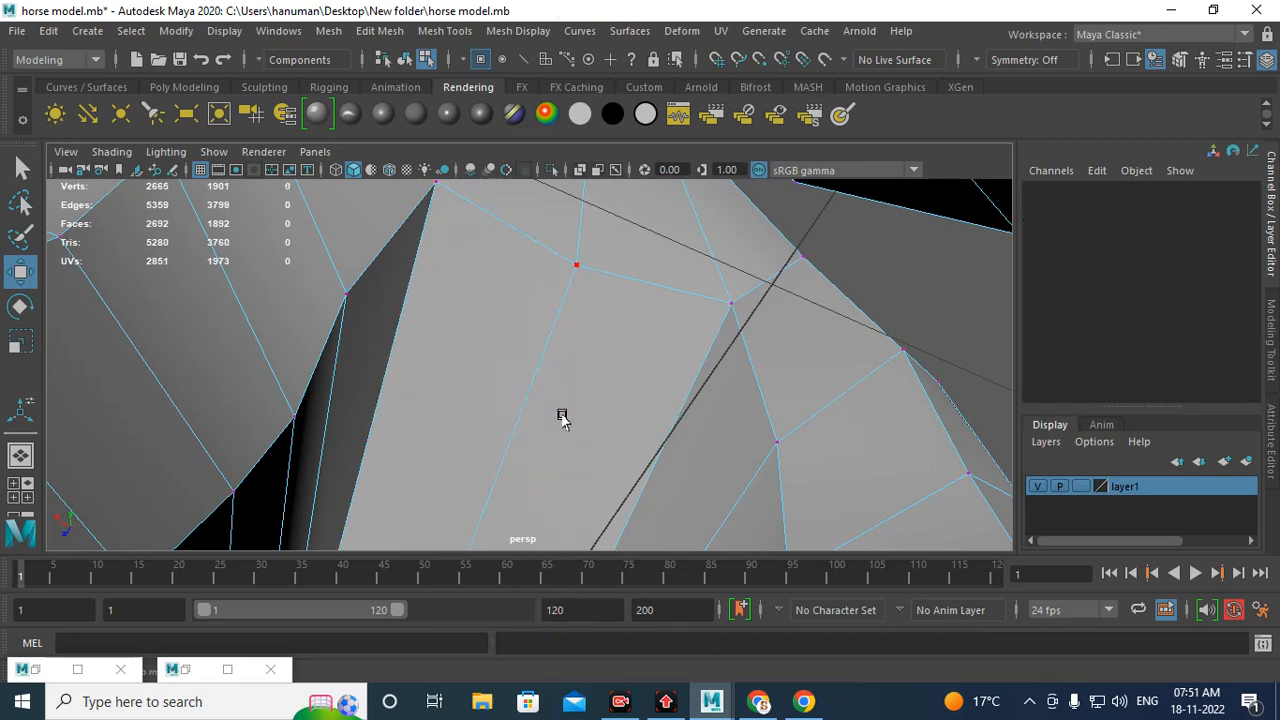
Step: Select the edge loop running along the underside of the body toward the chest between the front legs
mouse_move(566, 288)
left_mouse_down("alt")
mouse_move(529, 214)
mouse_move(606, 243)
mouse_move(574, 291)
mouse_move(586, 302)
mouse_move(580, 266)
mouse_move(548, 283)
left_mouse_up("alt")
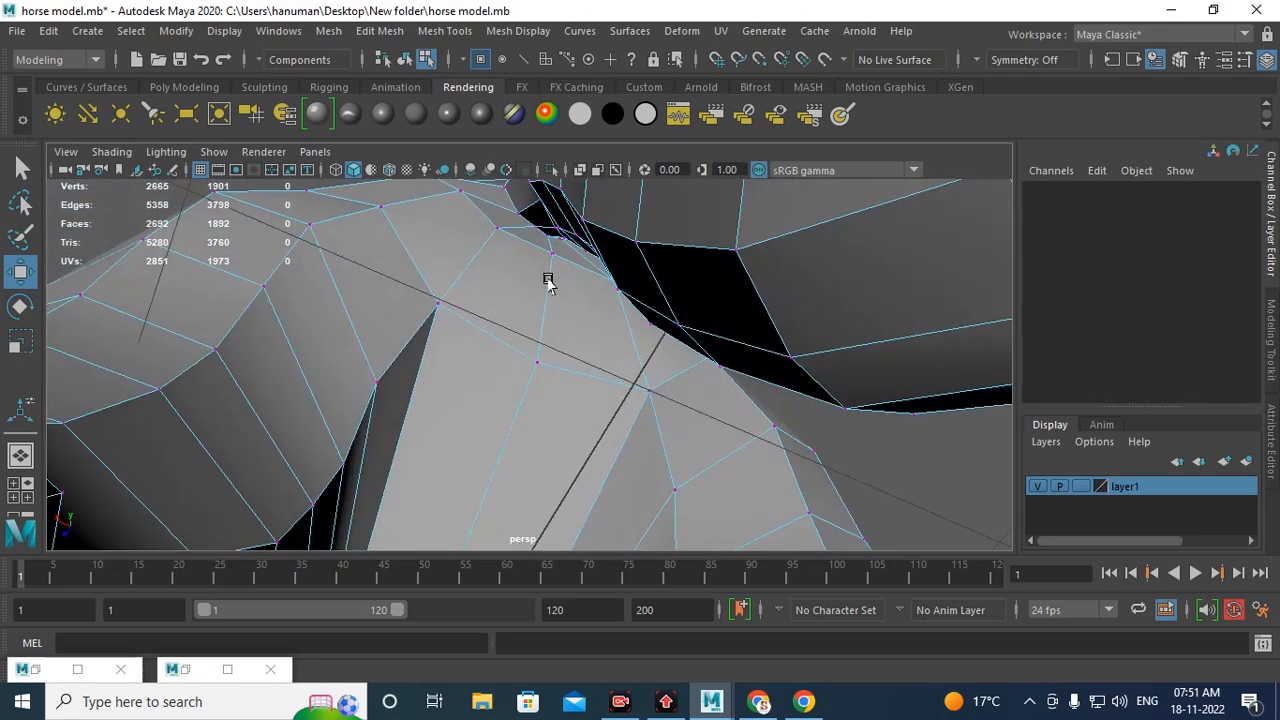
right_click_drag(531, 380, 533, 130)
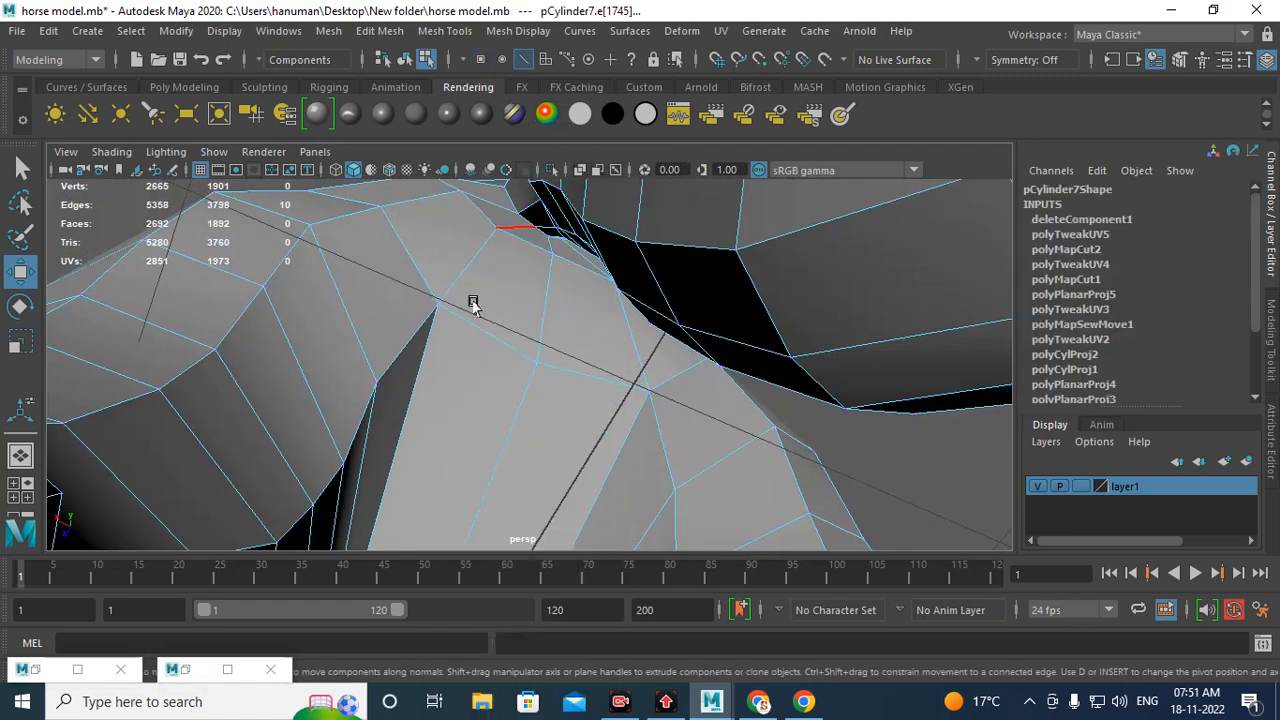
left_click(502, 430)
right_click_drag(748, 408, 471, 394, "alt")
left_click_drag(471, 394, 552, 342, "alt")
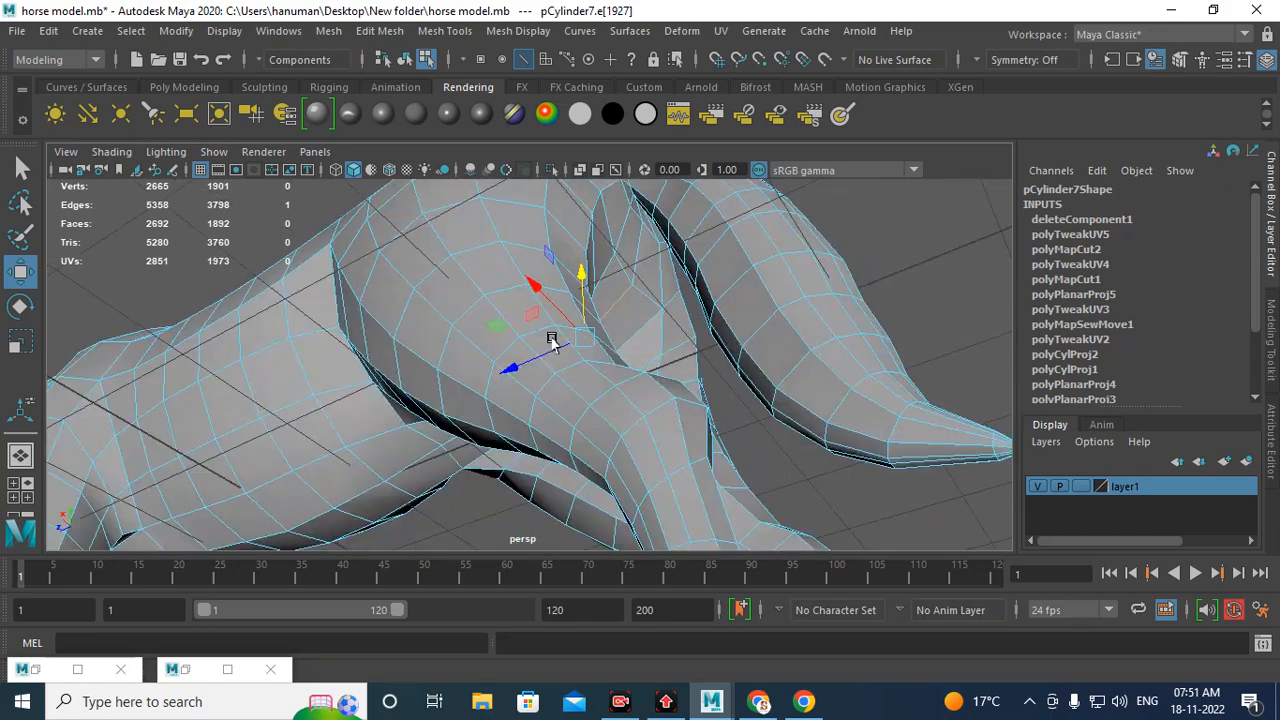
left_click(186, 680)
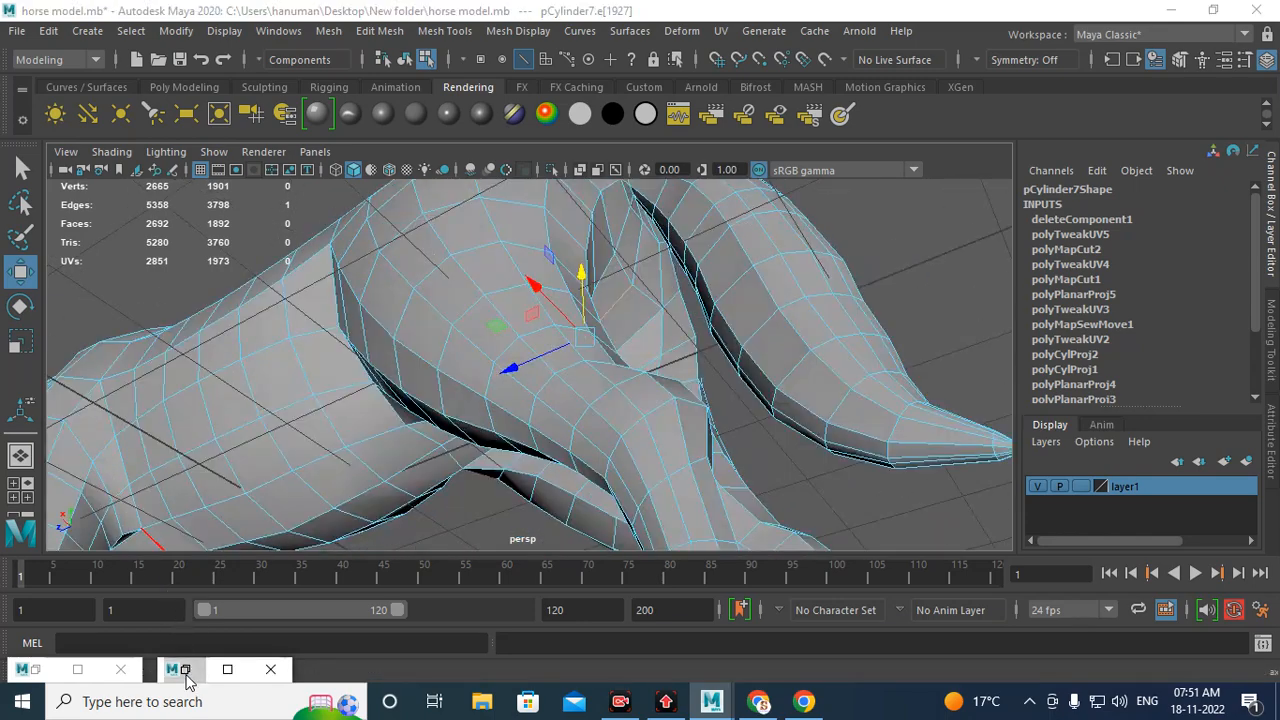
left_click(186, 680)
left_click(1171, 10)
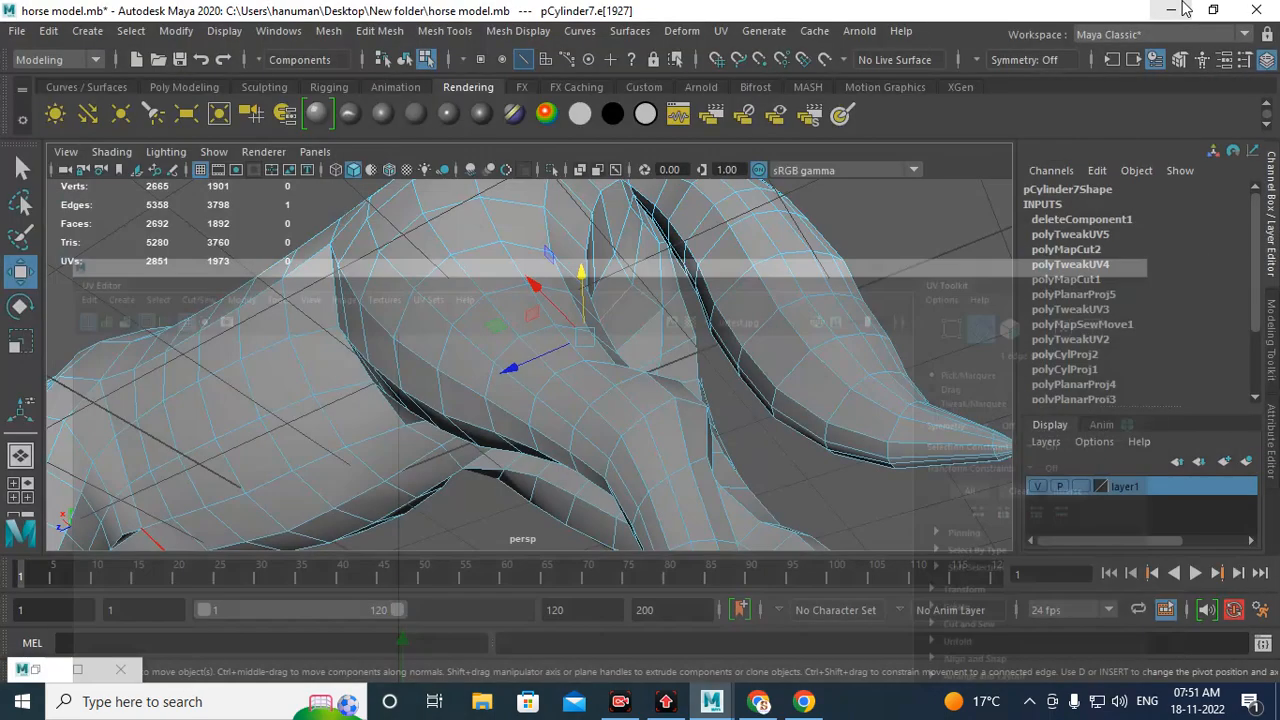
left_click_drag(491, 474, 476, 358, "alt")
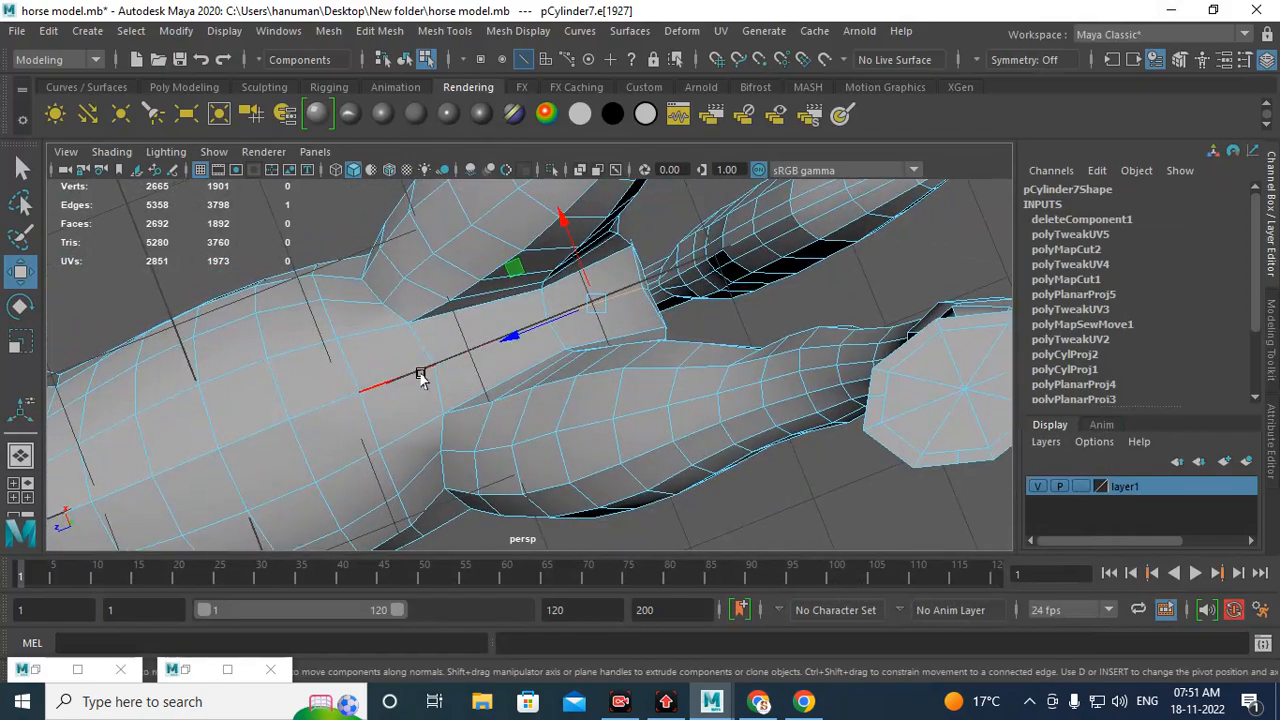
double_click(405, 377)
left_click_drag(614, 320, 608, 337, "alt")
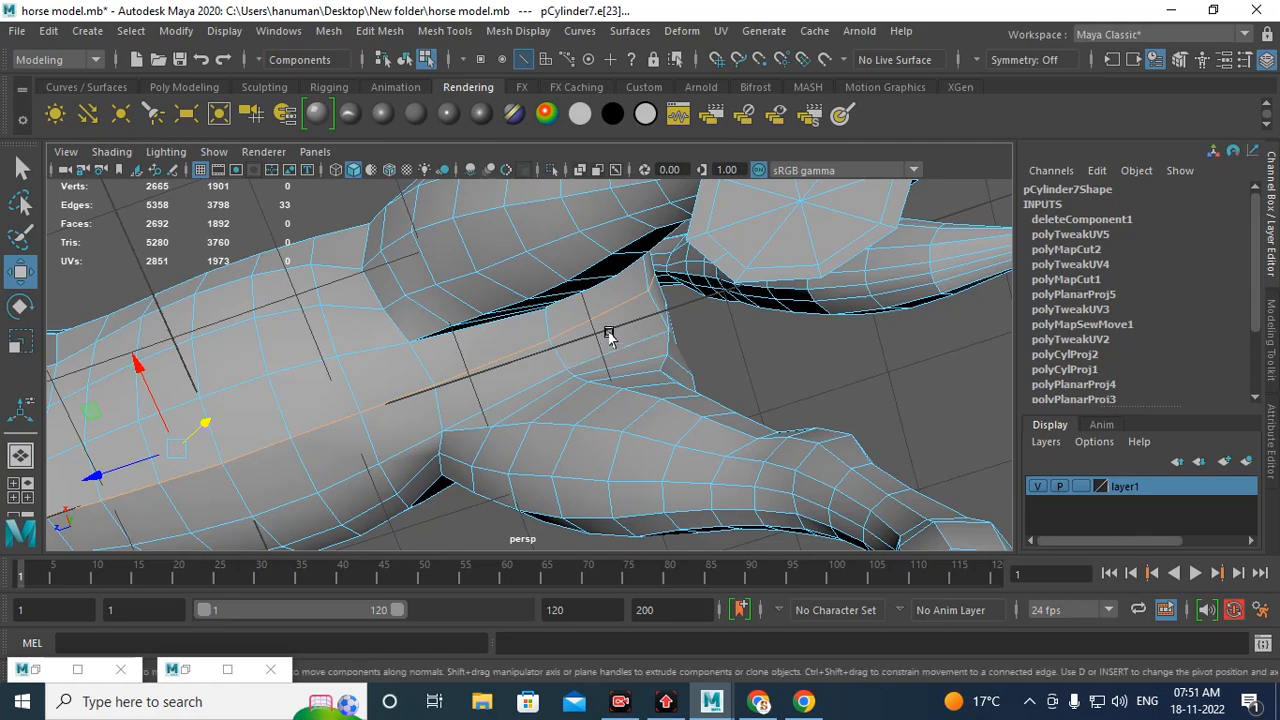
scroll(608, 337, "up", 6)
scroll(566, 391, "down", 2)
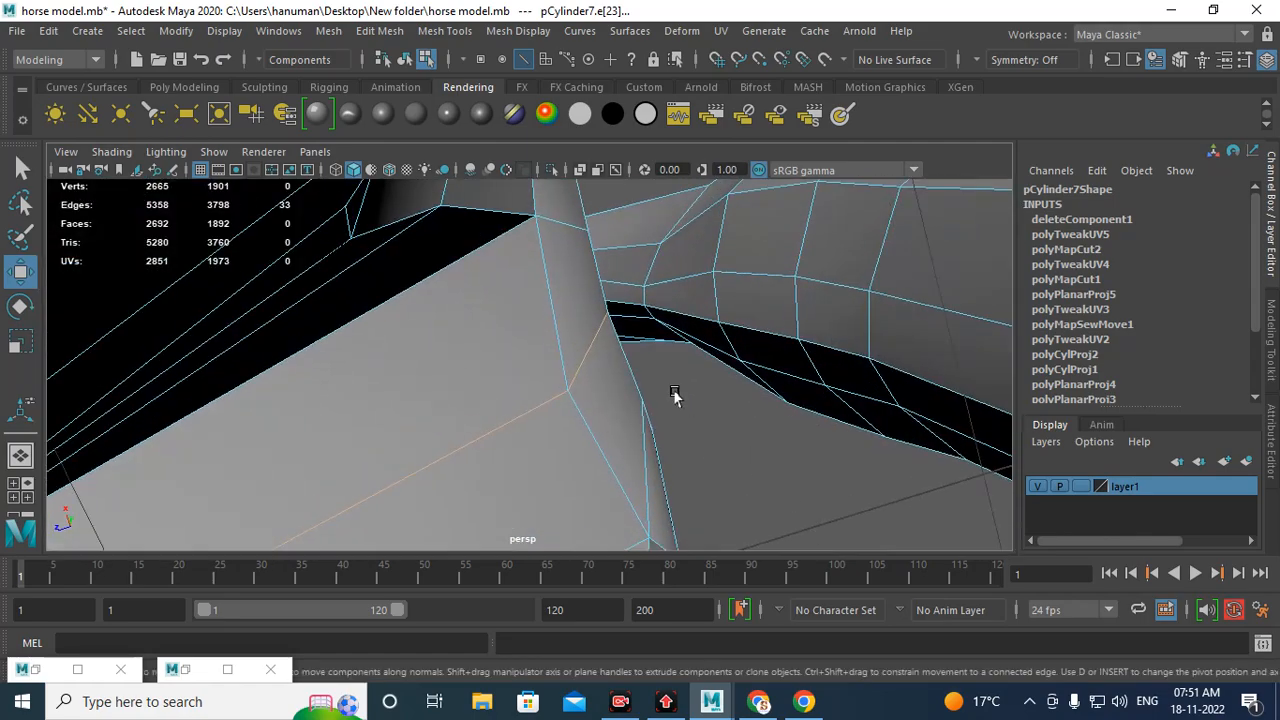
left_click_drag(674, 395, 543, 383, "alt")
scroll(543, 383, "up", 2)
left_click_drag(534, 300, 470, 473, "alt")
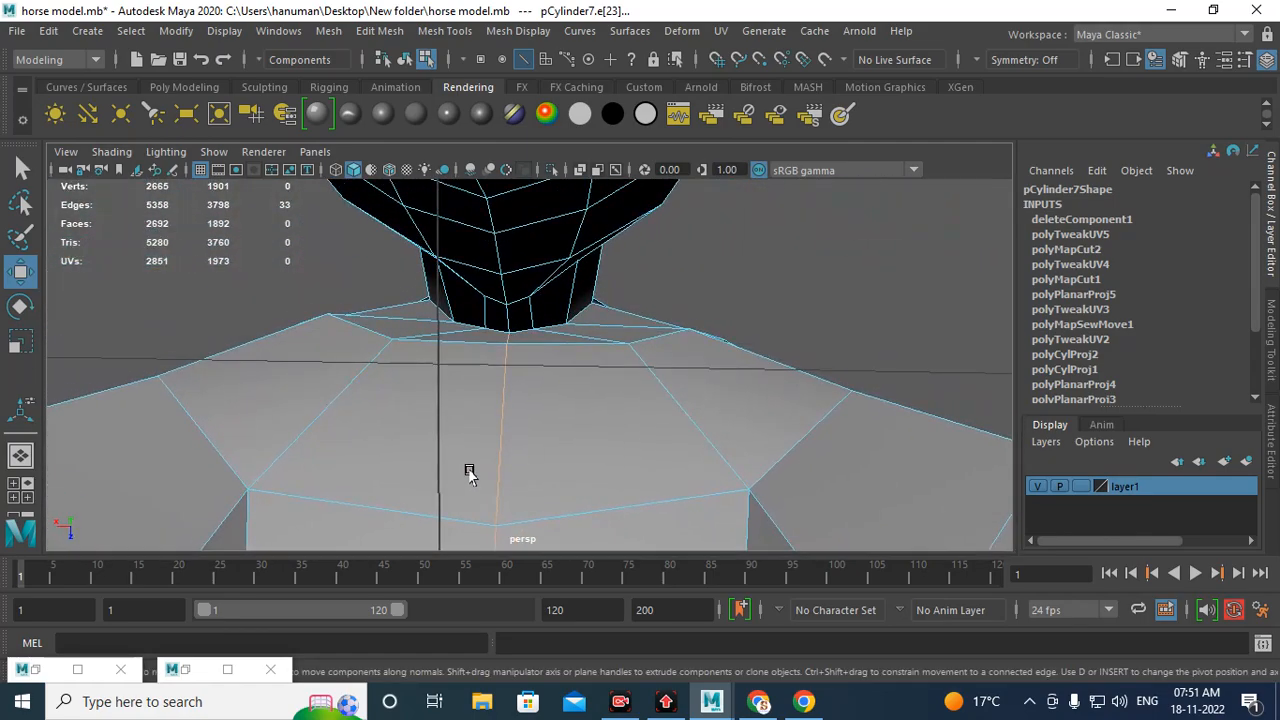
Step: Delete a stray vertex where the underside edge loop meets the chest between the front legs
left_click_drag(488, 367, 656, 320, "alt")
right_click_drag(480, 280, 411, 188)
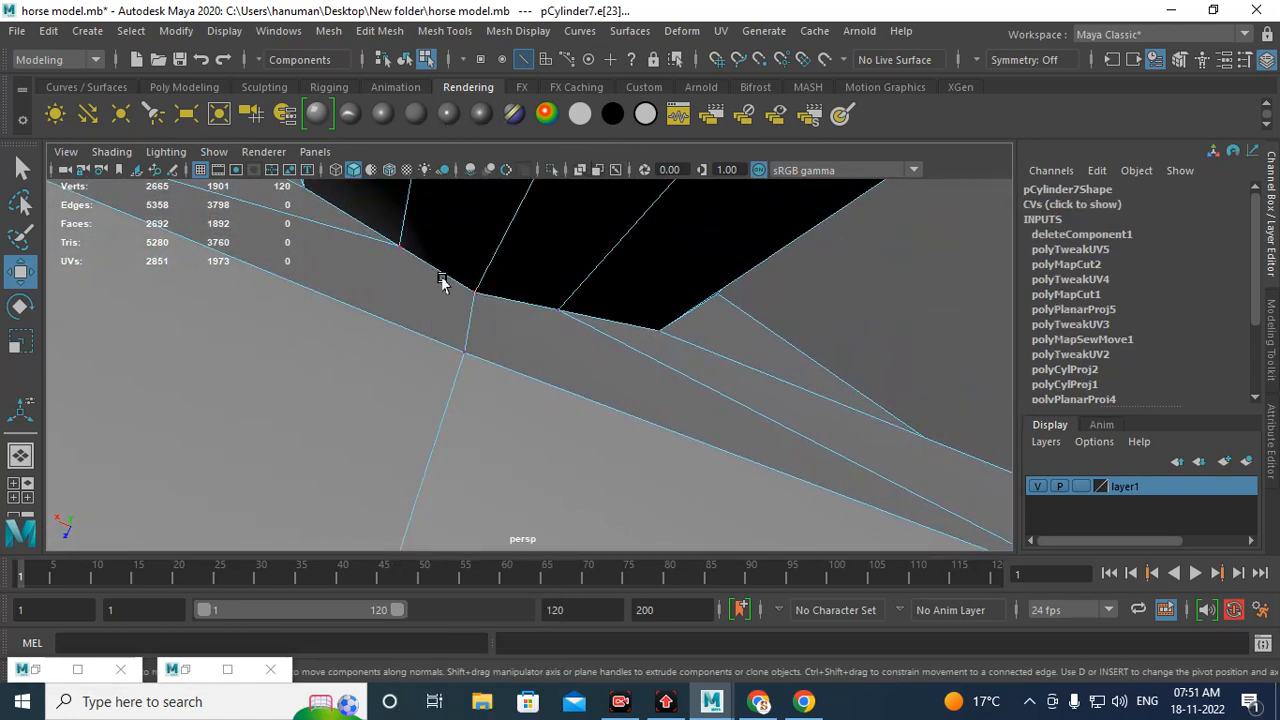
left_click(475, 292)
left_click_drag(460, 328, 560, 268)
scroll(586, 371, "up", 2)
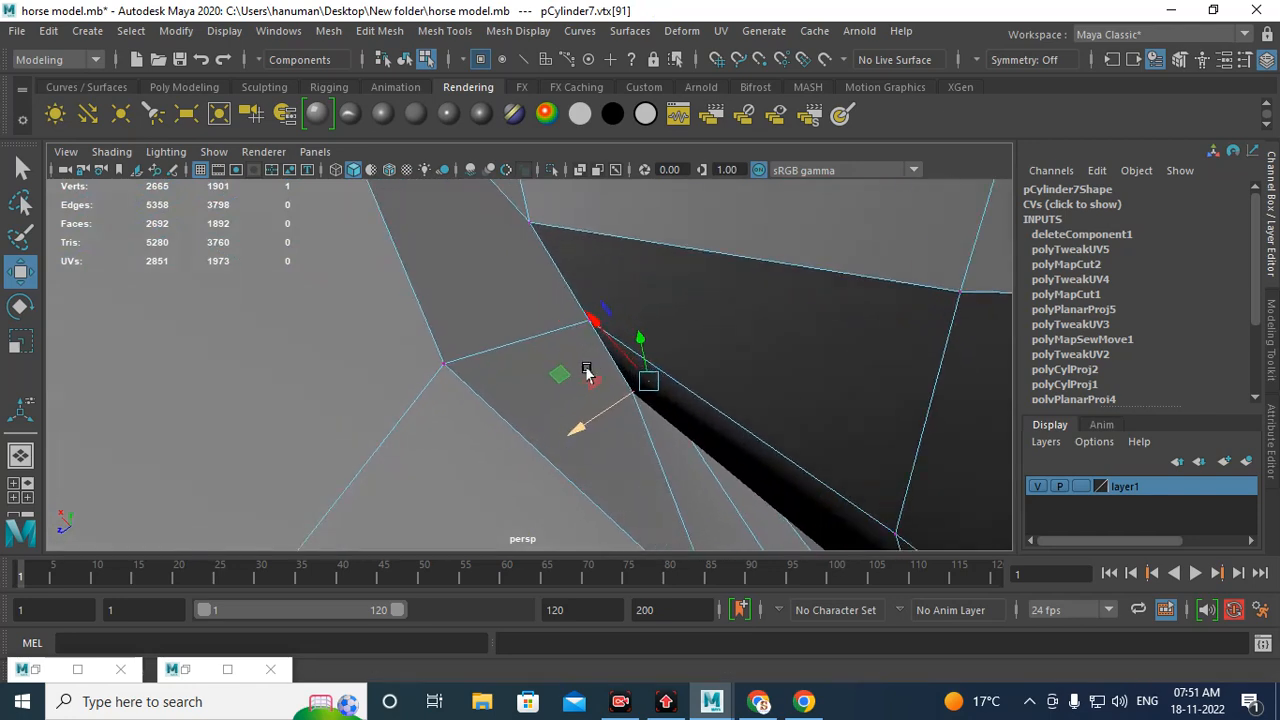
middle_click_drag(680, 380, 497, 306, "alt")
scroll(497, 306, "up", 1)
left_click_drag(445, 246, 420, 283)
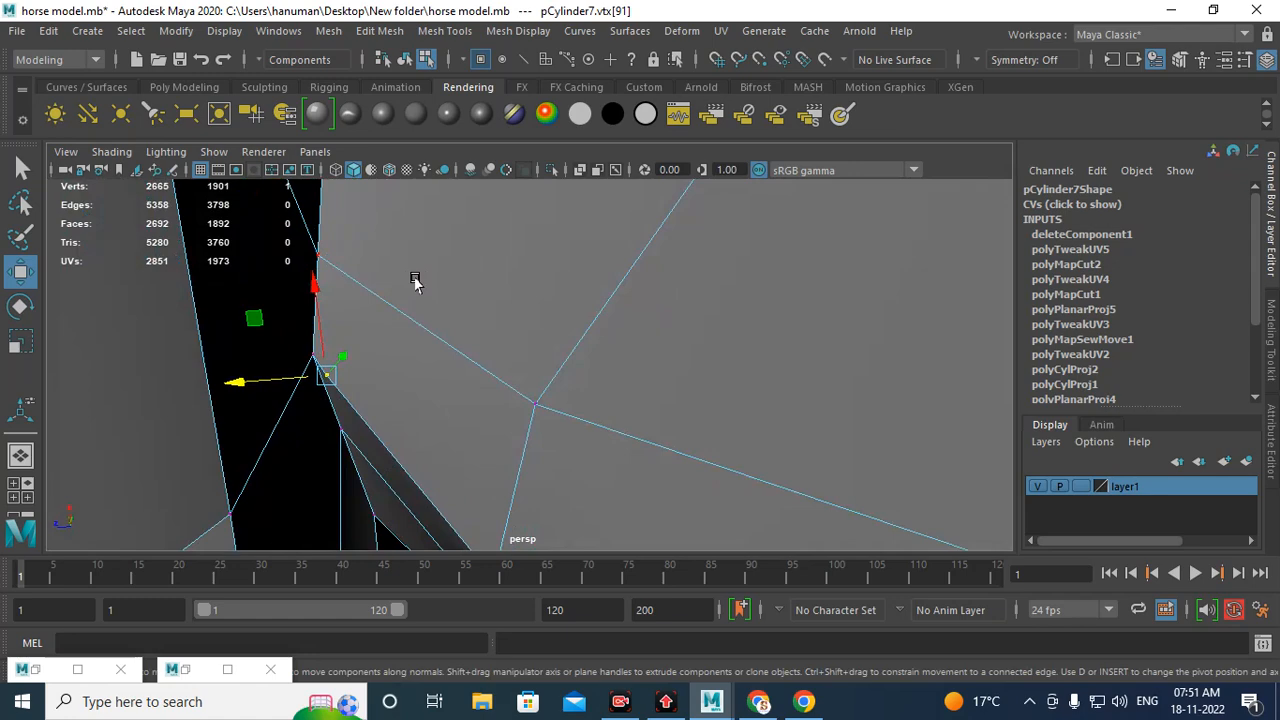
key("Delete")
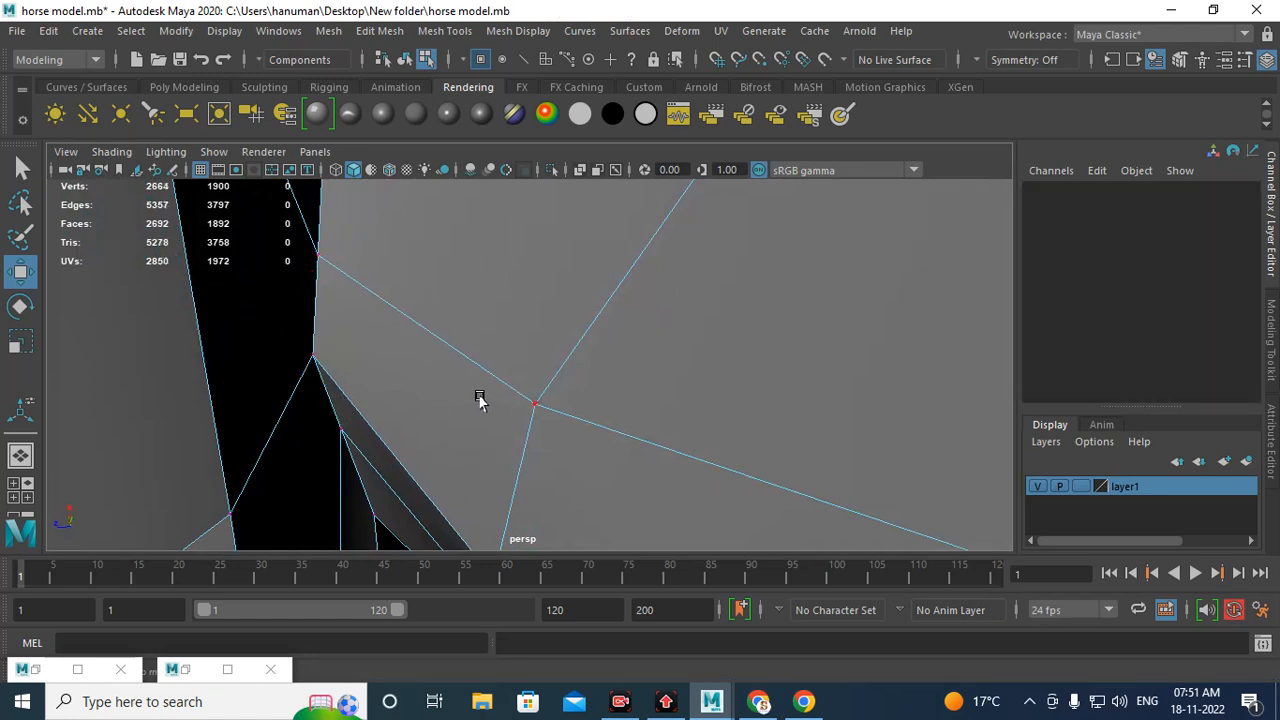
Step: Delete another stray vertex on the underside seam near the front legs
left_click_drag(480, 400, 453, 390, "alt")
right_click_drag(305, 497, 295, 137)
left_click_drag(580, 432, 306, 283, "alt")
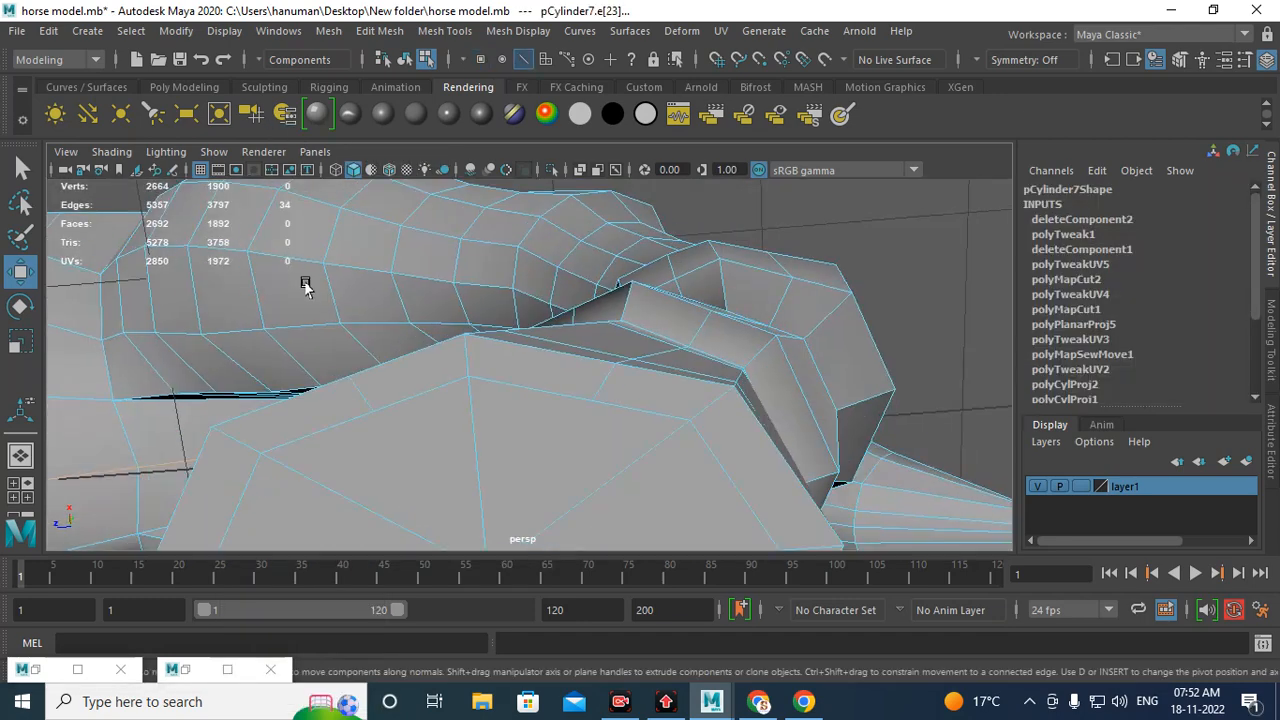
left_click_drag(410, 348, 449, 243, "alt")
scroll(490, 304, "down", 2)
left_click_drag(488, 304, 686, 424, "alt")
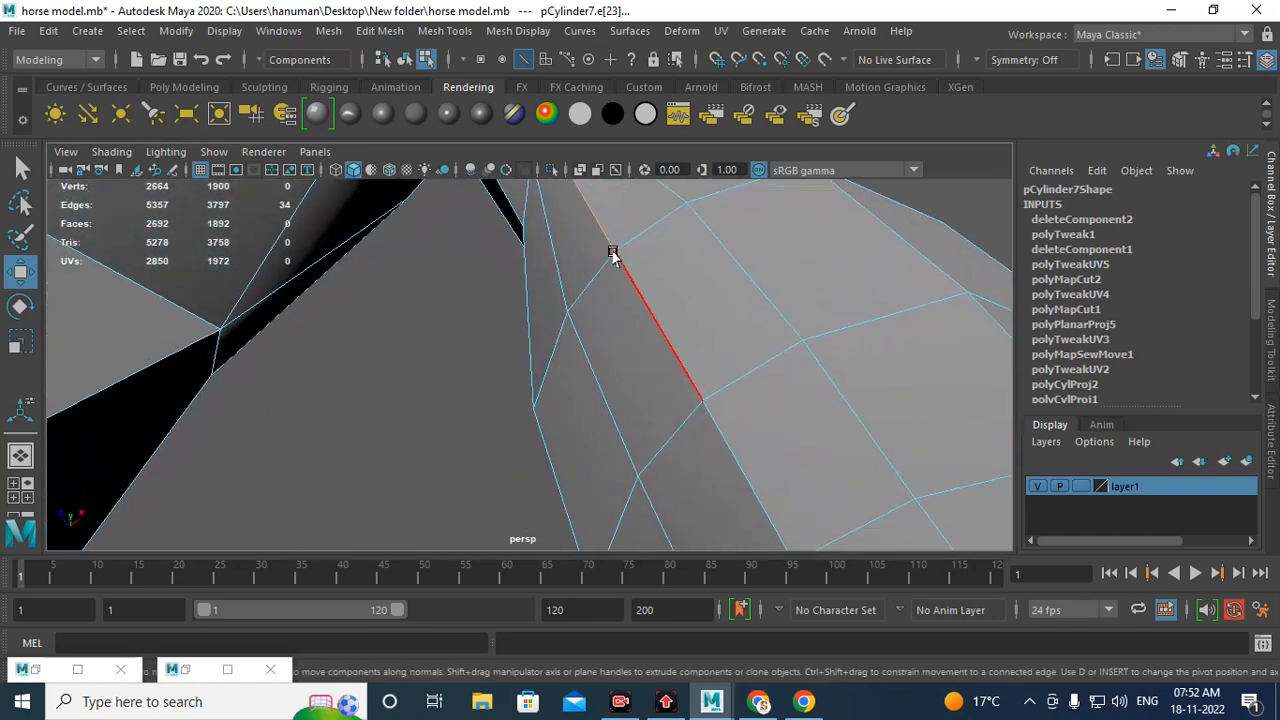
right_click_drag(612, 249, 563, 220)
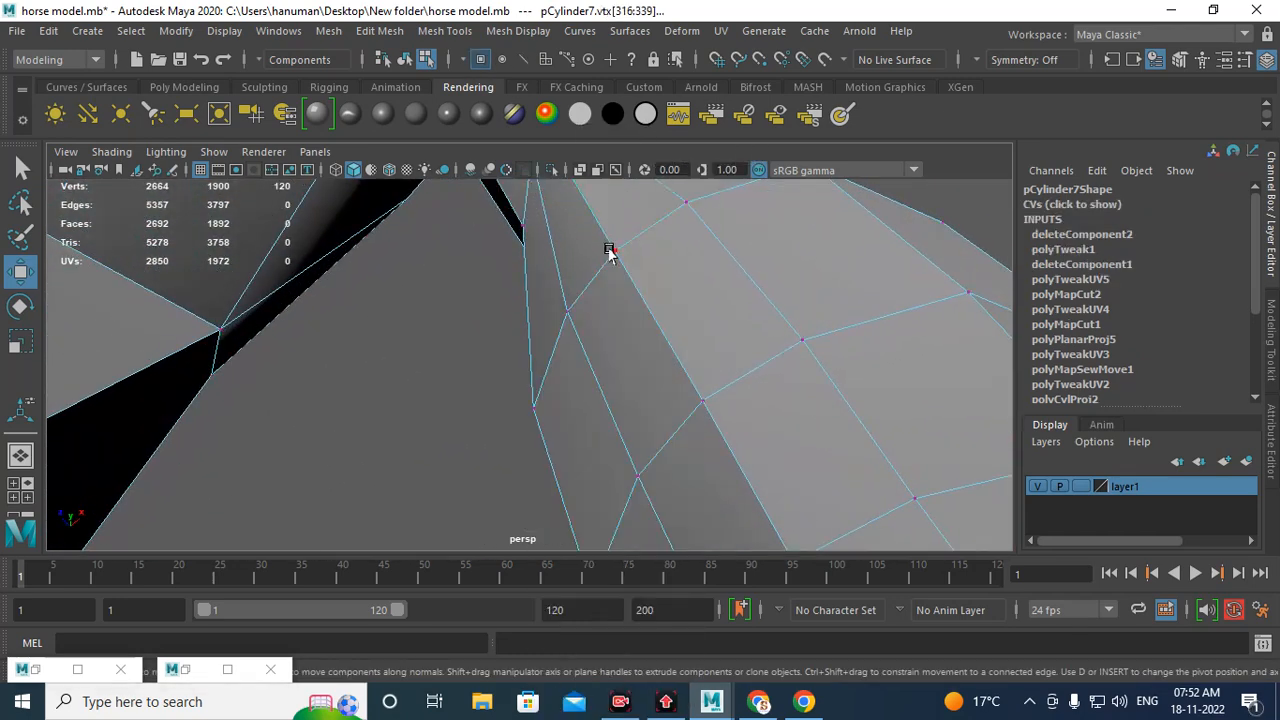
mouse_move(618, 283)
left_mouse_down("alt")
mouse_move(634, 318)
mouse_move(631, 297)
left_mouse_up("alt")
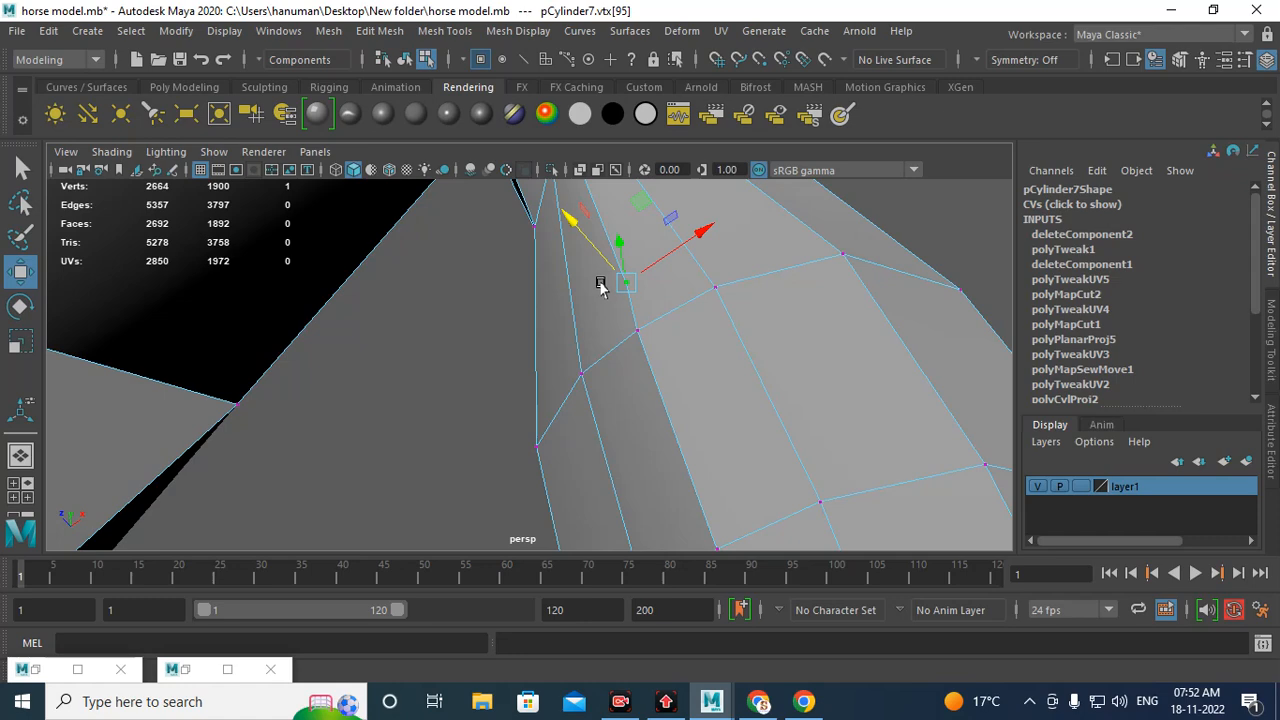
key("Delete")
Step: Select the edge loop running down the front of the chest to inspect the seam
left_click_drag(700, 475, 603, 263, "alt")
right_click(603, 263)
right_click_drag(603, 263, 603, 133)
left_click_drag(640, 363, 195, 287, "alt")
middle_click_drag(330, 351, 623, 329, "alt")
right_click_drag(623, 329, 697, 457, "alt")
double_click(627, 400)
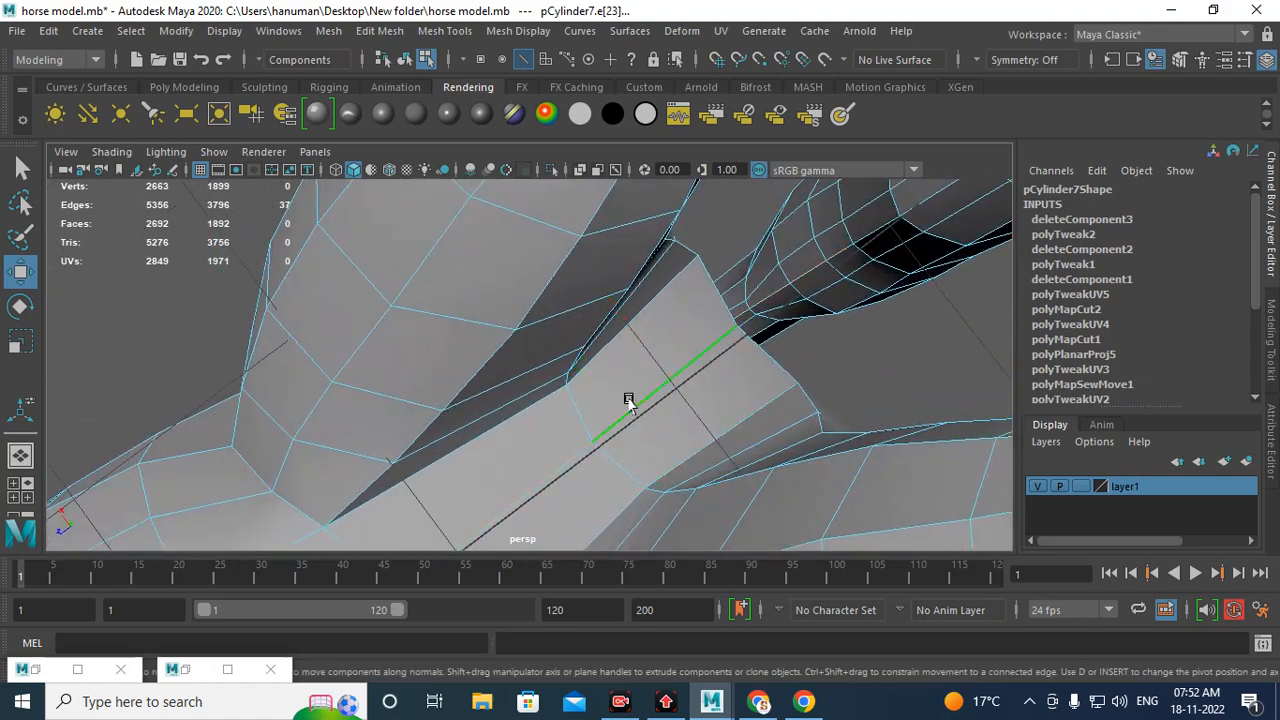
left_click_drag(626, 400, 638, 333, "alt")
scroll(639, 328, "up", 3)
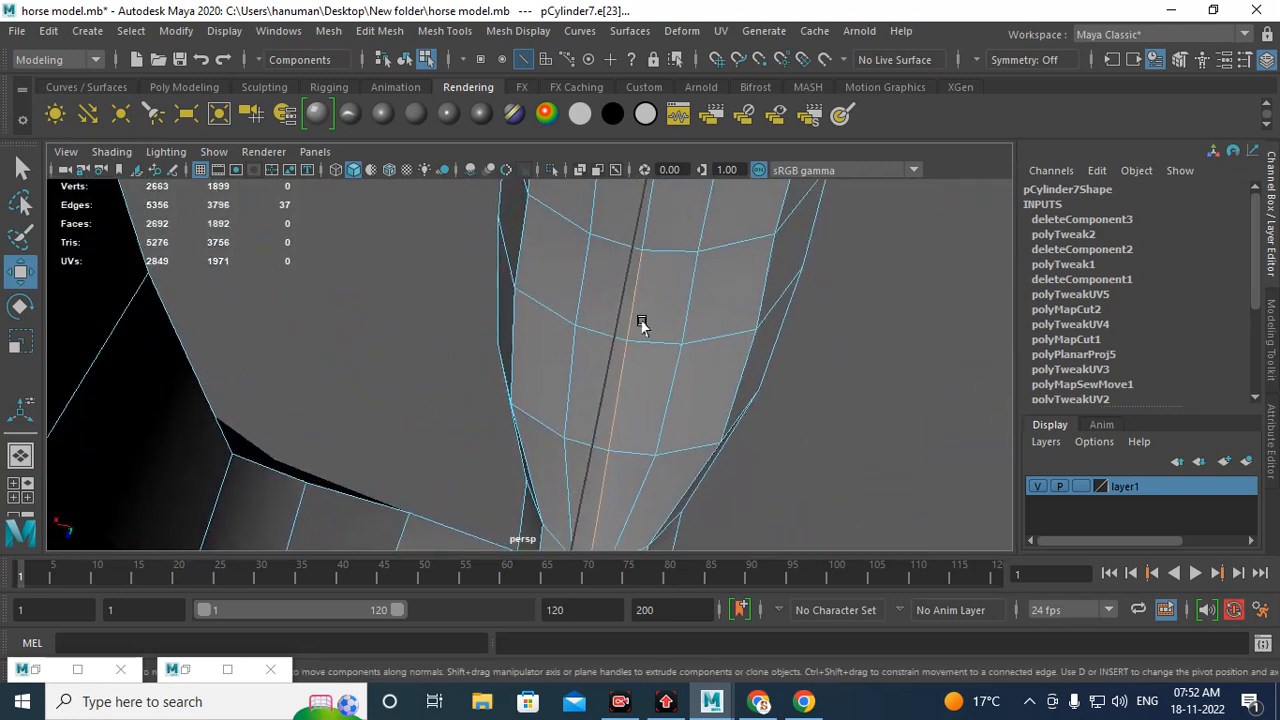
Step: Delete a stray vertex on the chest seam between the front legs
right_click_drag(634, 252, 558, 208)
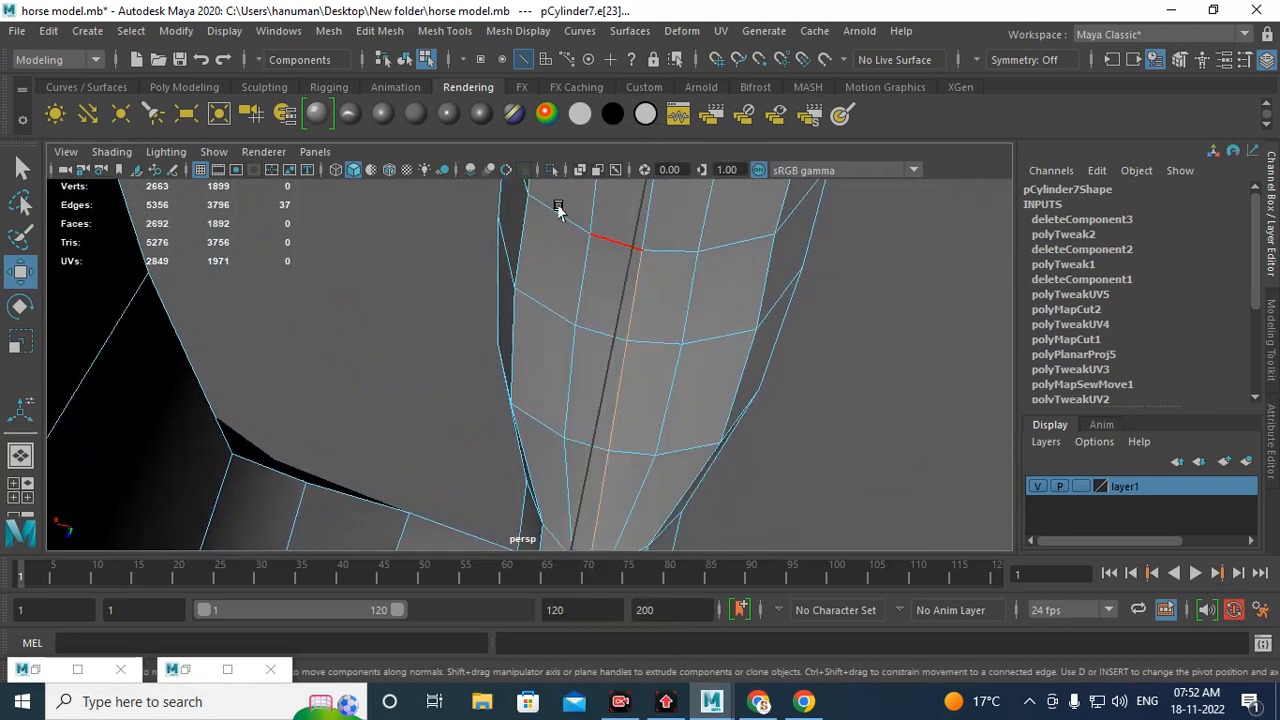
left_click(637, 251)
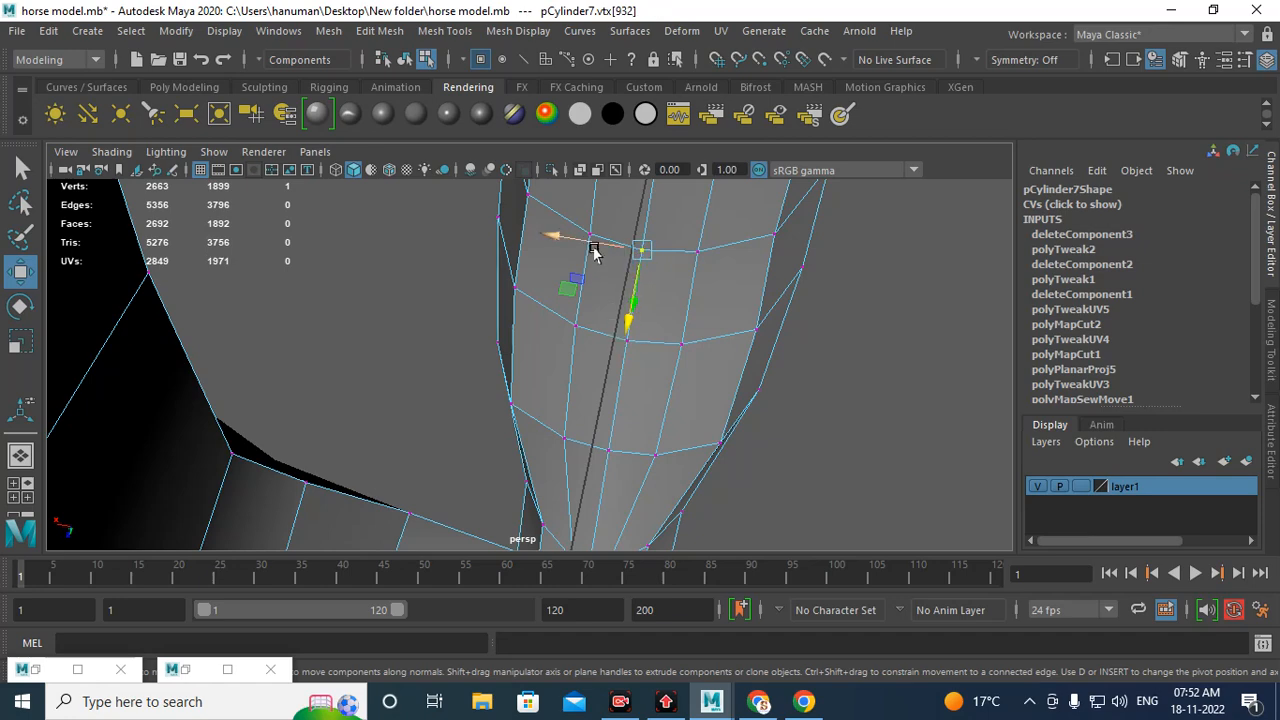
left_click_drag(594, 252, 590, 253)
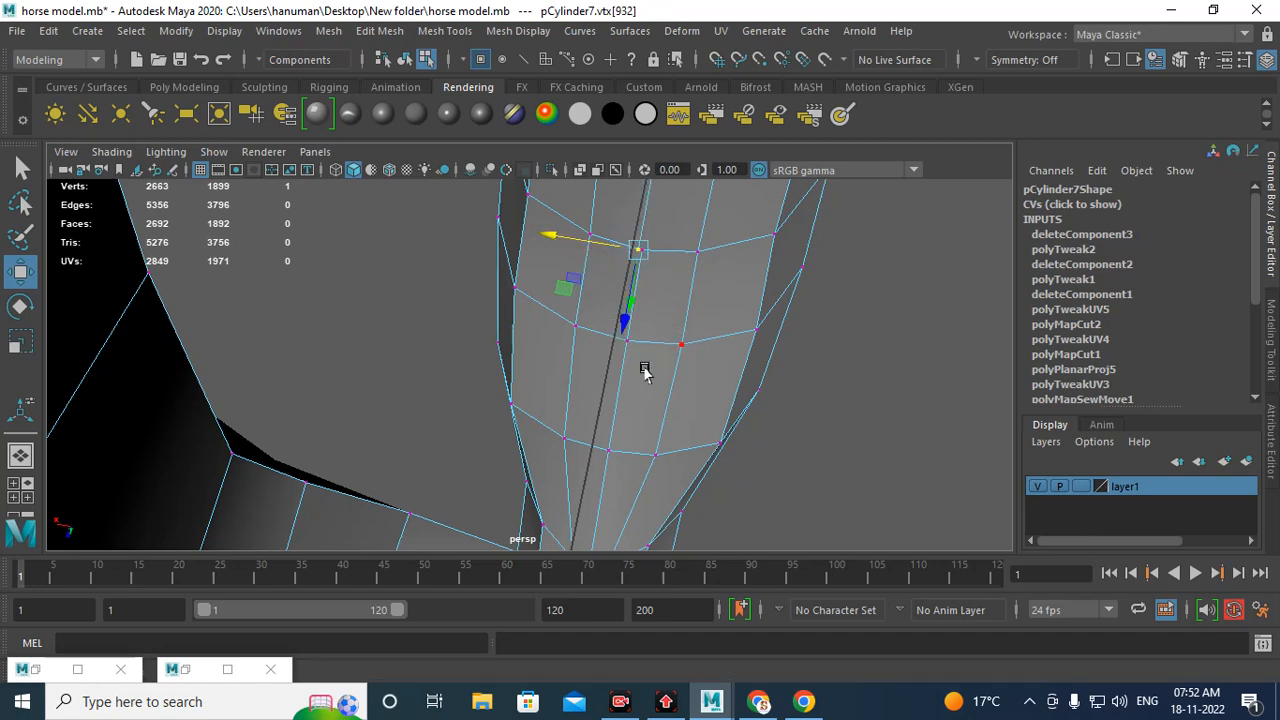
left_click_drag(645, 371, 651, 337, "alt")
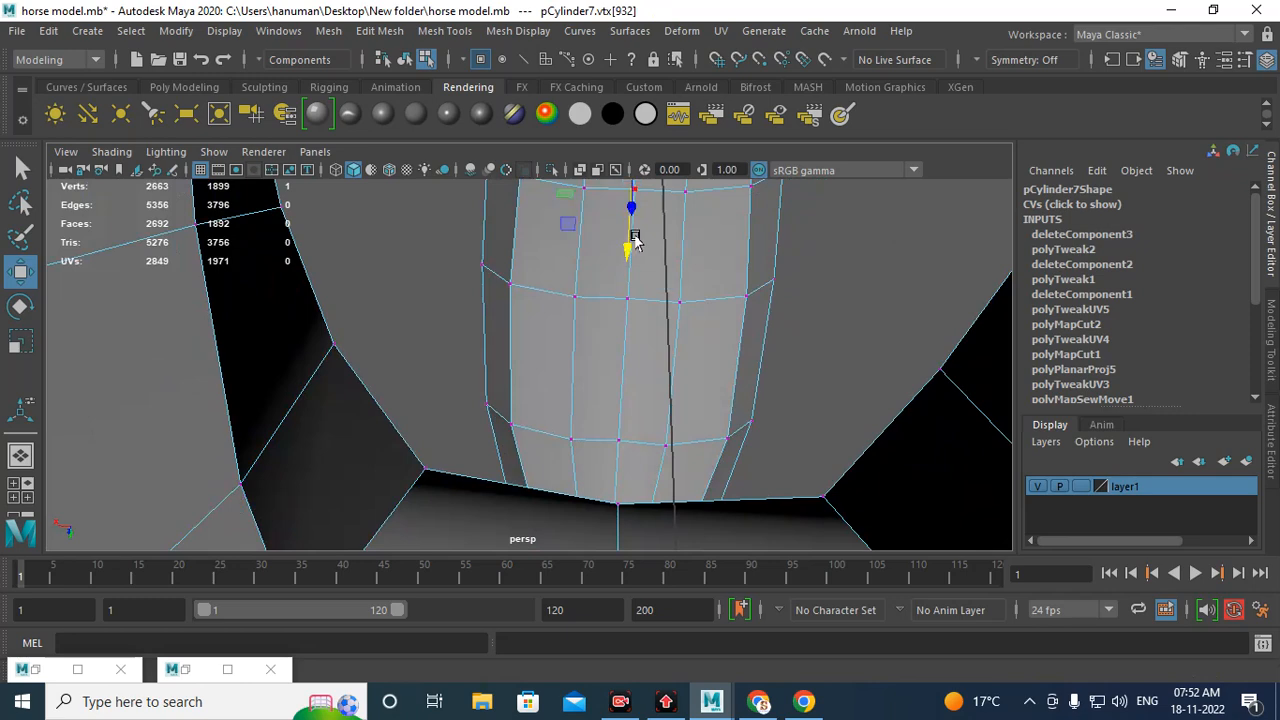
left_click_drag(634, 241, 622, 366, "alt")
key("Delete")
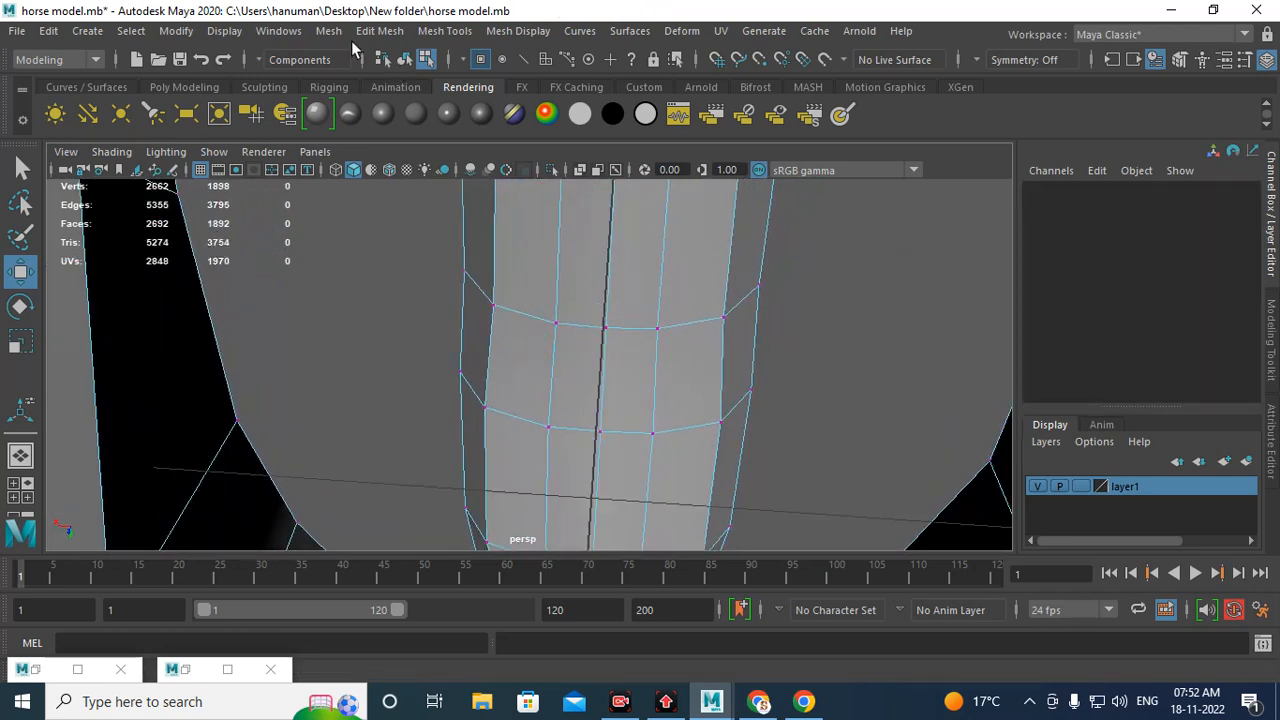
left_click(330, 31)
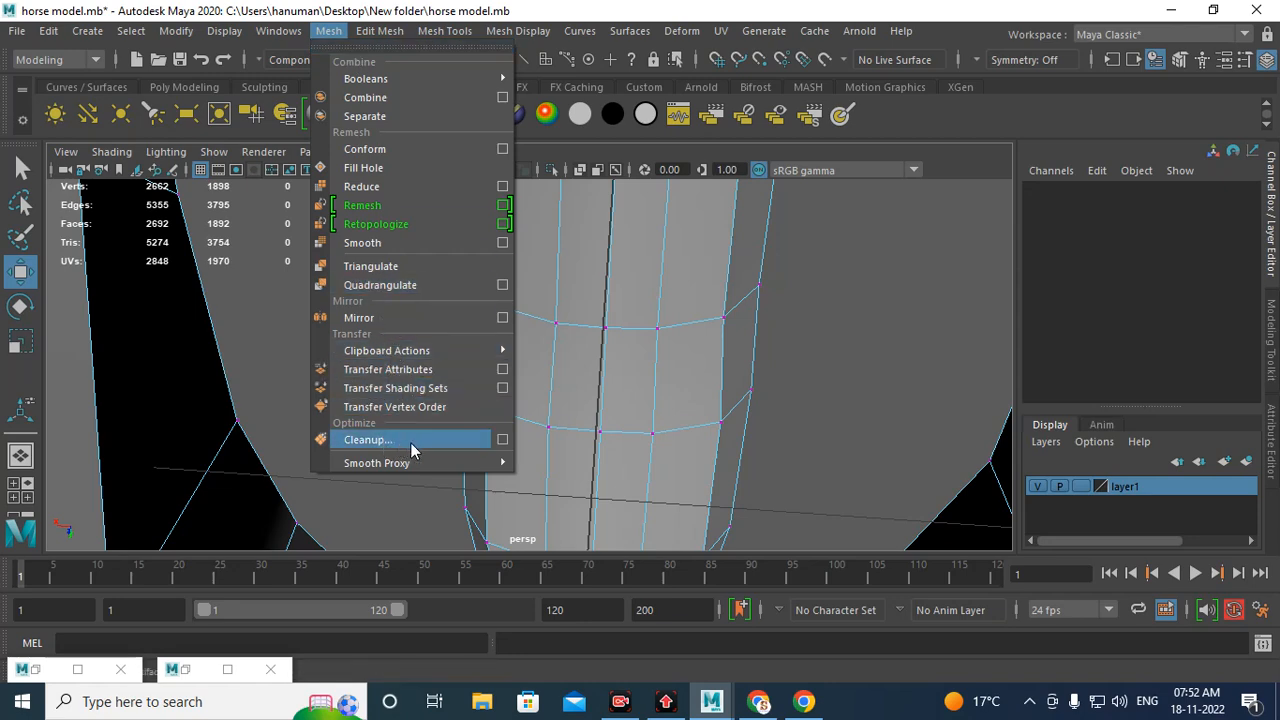
left_click(502, 440)
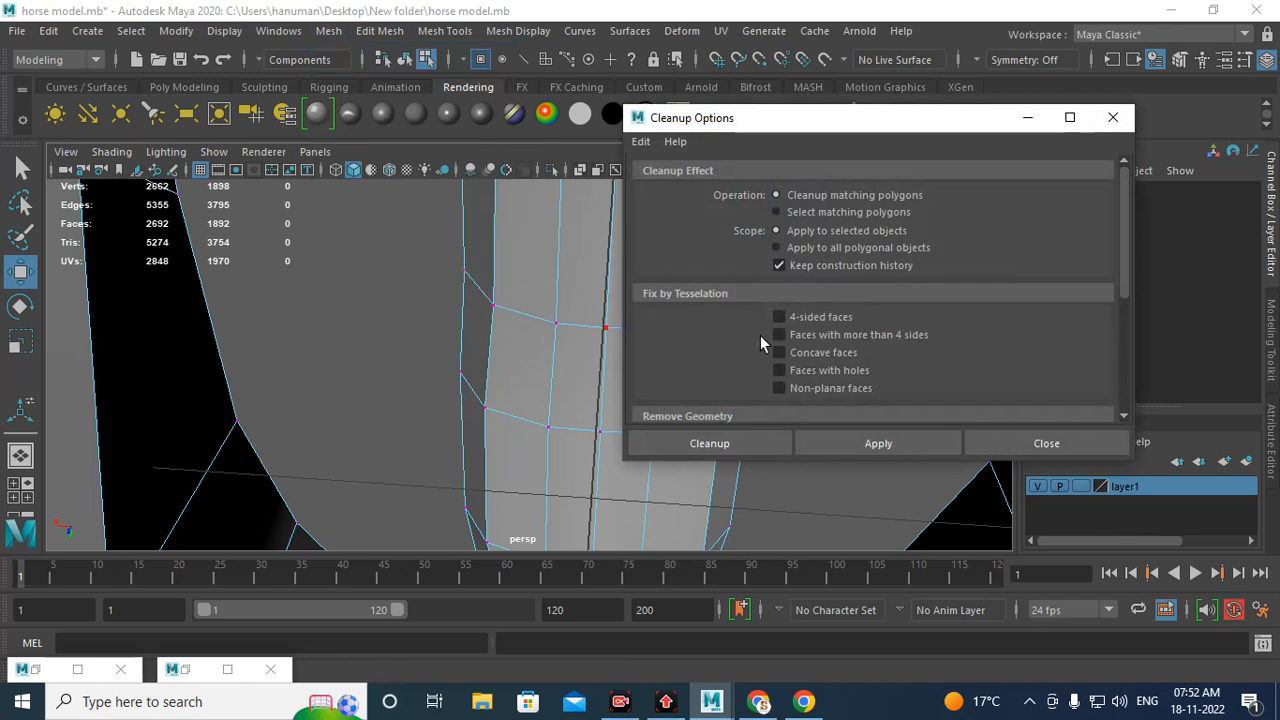
scroll(760, 335, "down", 3)
scroll(815, 311, "up", 2)
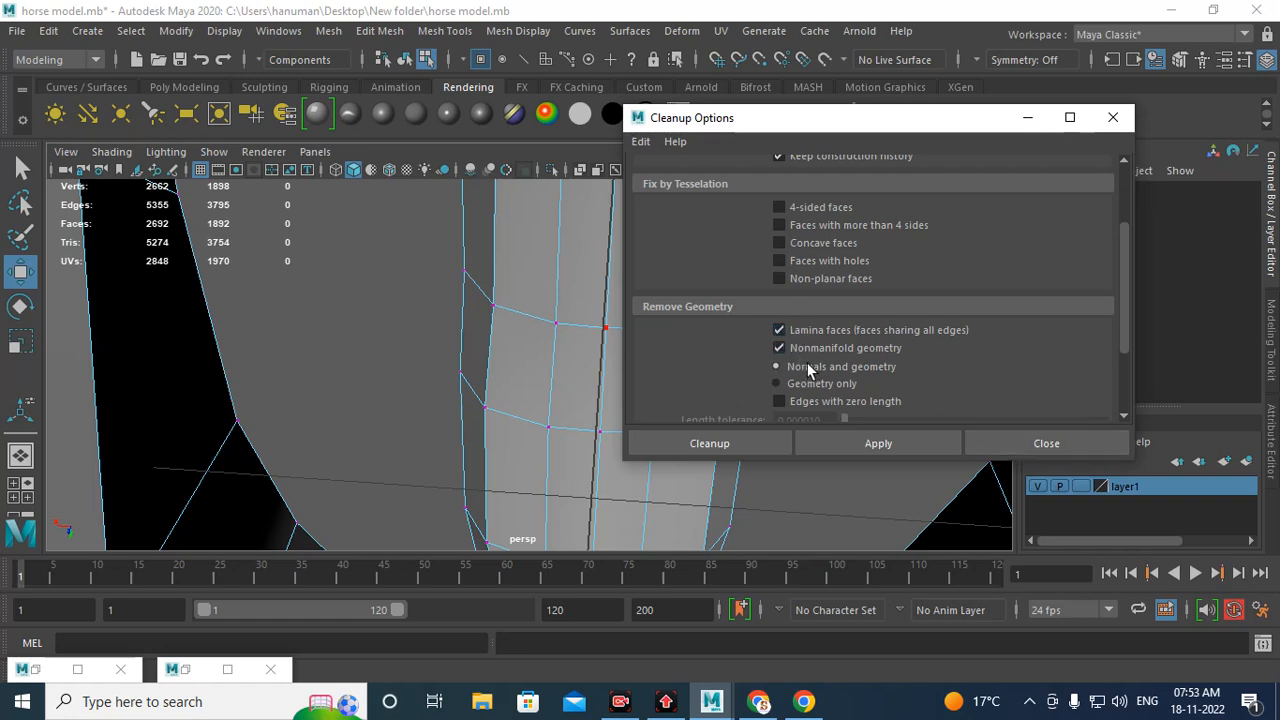
left_click(1000, 445)
Step: Select the edge loops running down the centre of the chest to check the seam path
left_click_drag(743, 271, 593, 277, "alt")
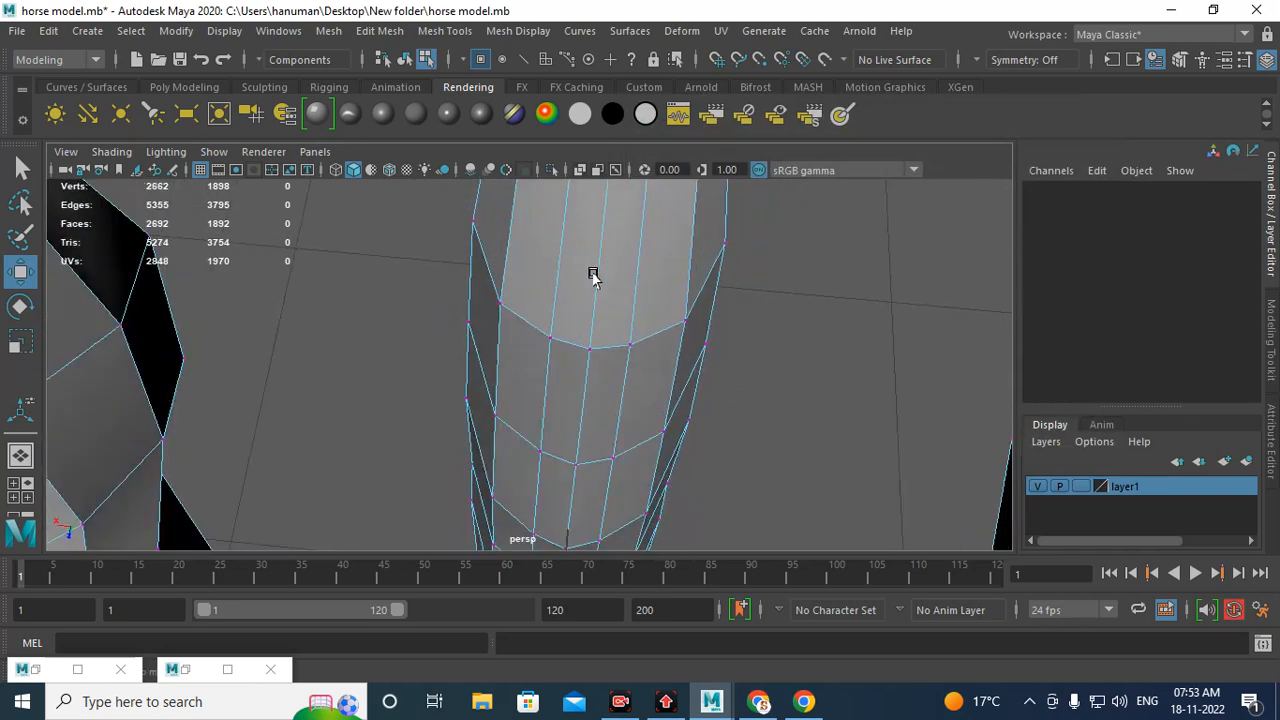
right_click_drag(593, 277, 593, 131)
left_click(607, 271)
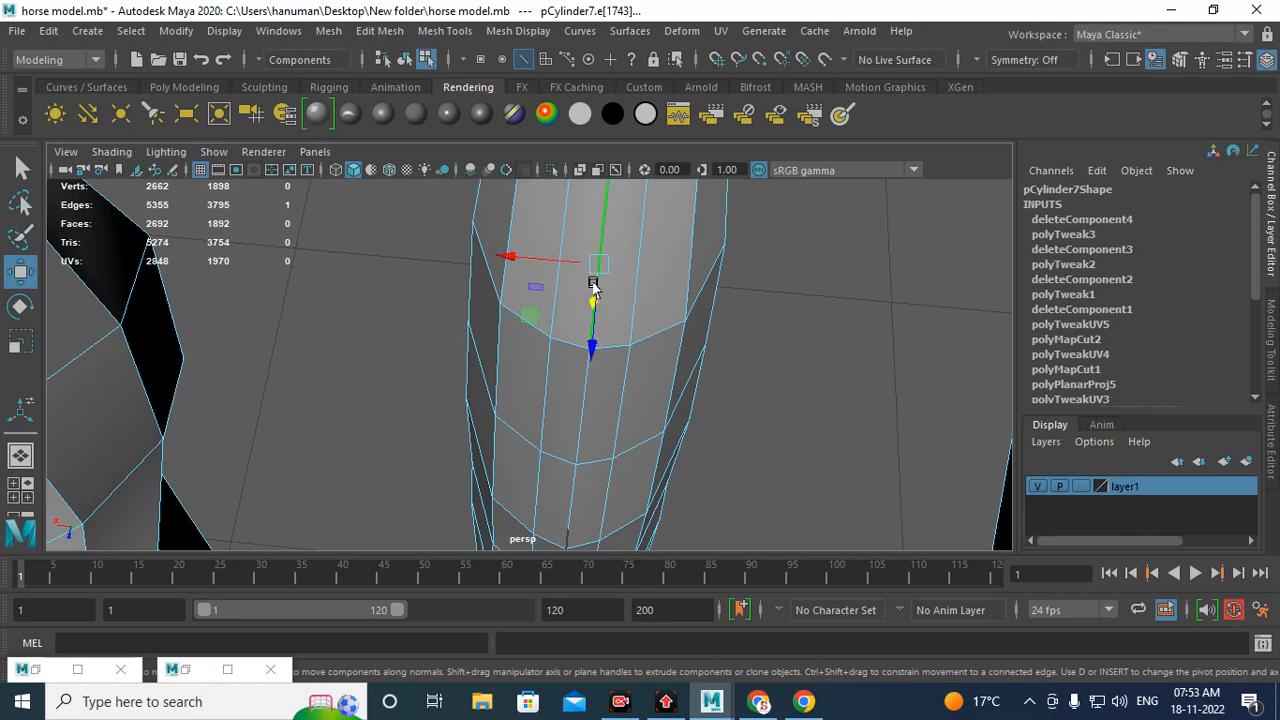
double_click(593, 283)
right_click_drag(723, 384, 506, 384, "alt")
middle_click_drag(506, 384, 603, 243, "alt")
left_click_drag(603, 243, 551, 337, "alt")
right_click_drag(551, 337, 545, 390, "alt")
right_click_drag(424, 328, 477, 406, "alt")
middle_click_drag(328, 310, 440, 398, "alt")
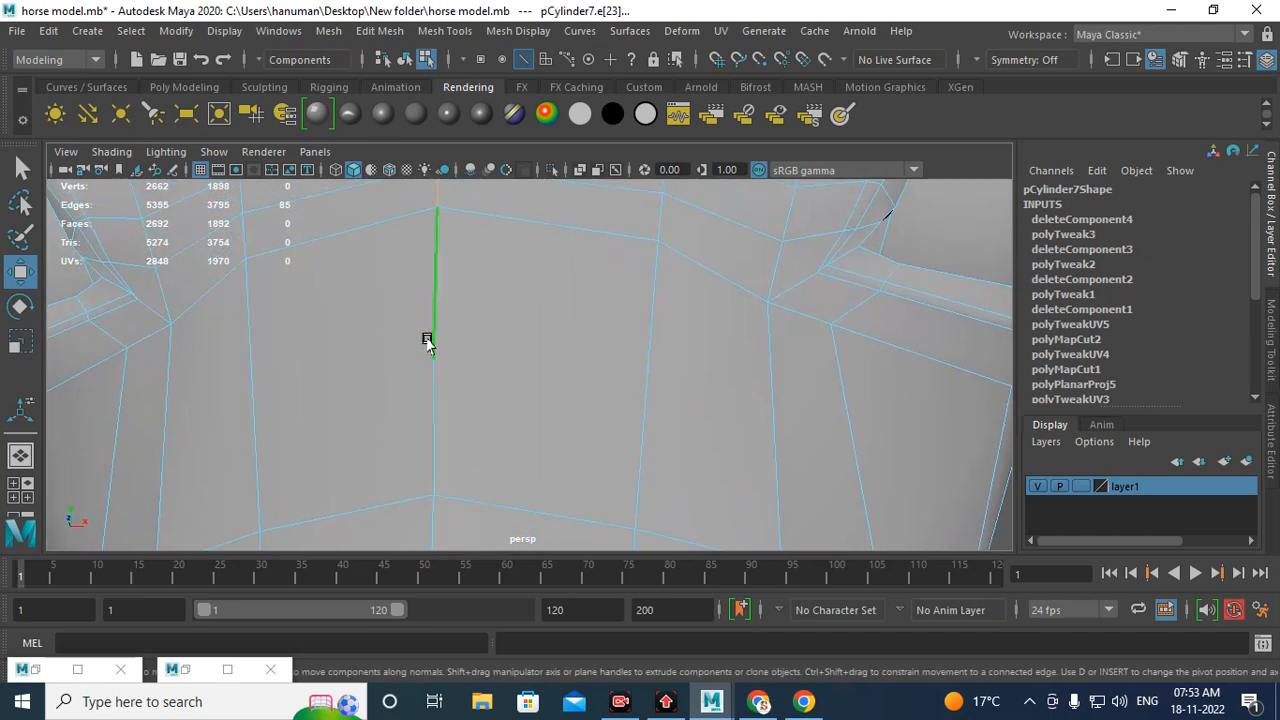
Step: Delete two stray vertices on the chest seam
right_click(427, 384)
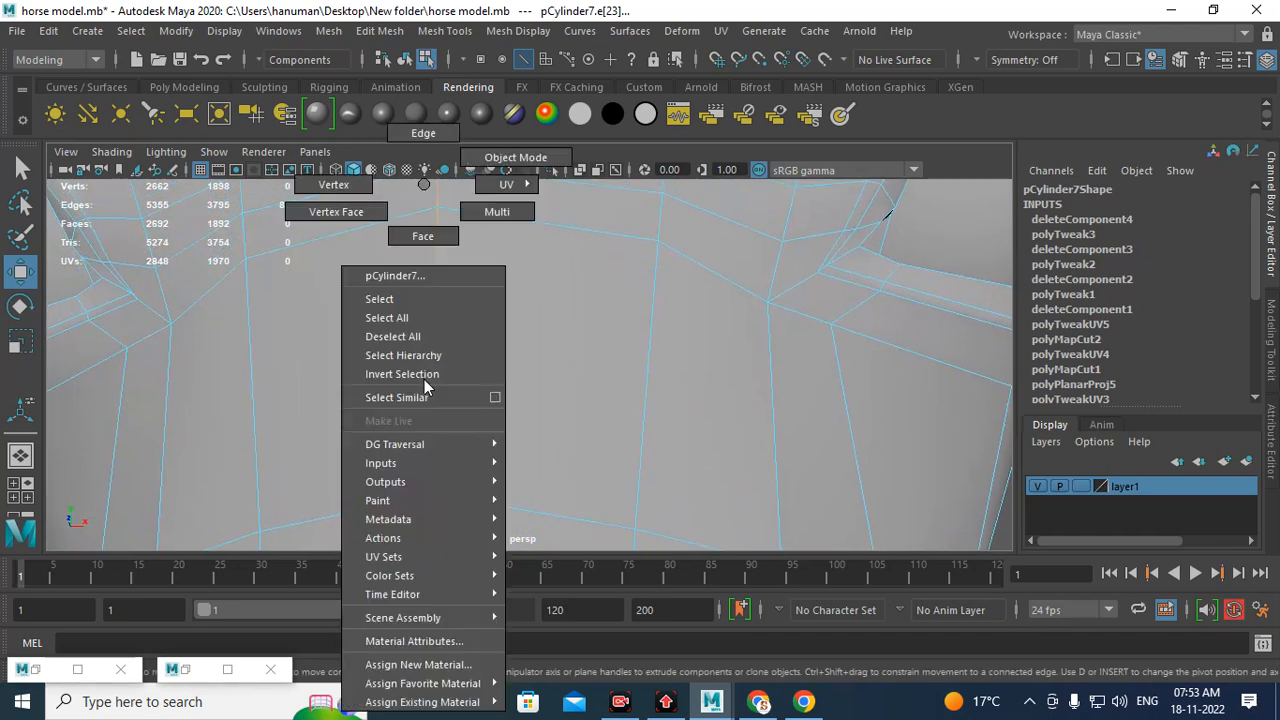
right_click_drag(333, 193, 333, 186)
left_click(434, 358)
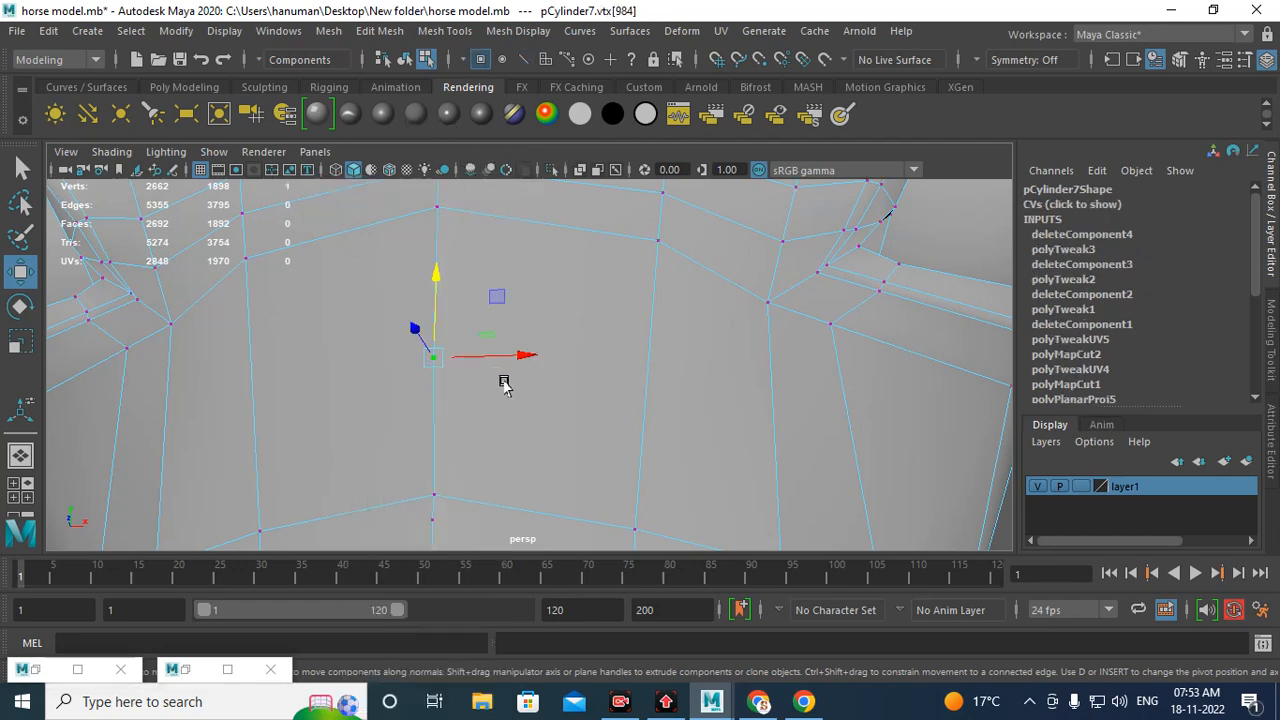
middle_click_drag(462, 538, 505, 330, "alt")
left_click(494, 288, "shift")
right_click_drag(588, 381, 494, 341, "alt")
middle_click_drag(549, 287, 554, 190, "alt")
left_click_drag(557, 353, 561, 390, "alt")
key("Delete")
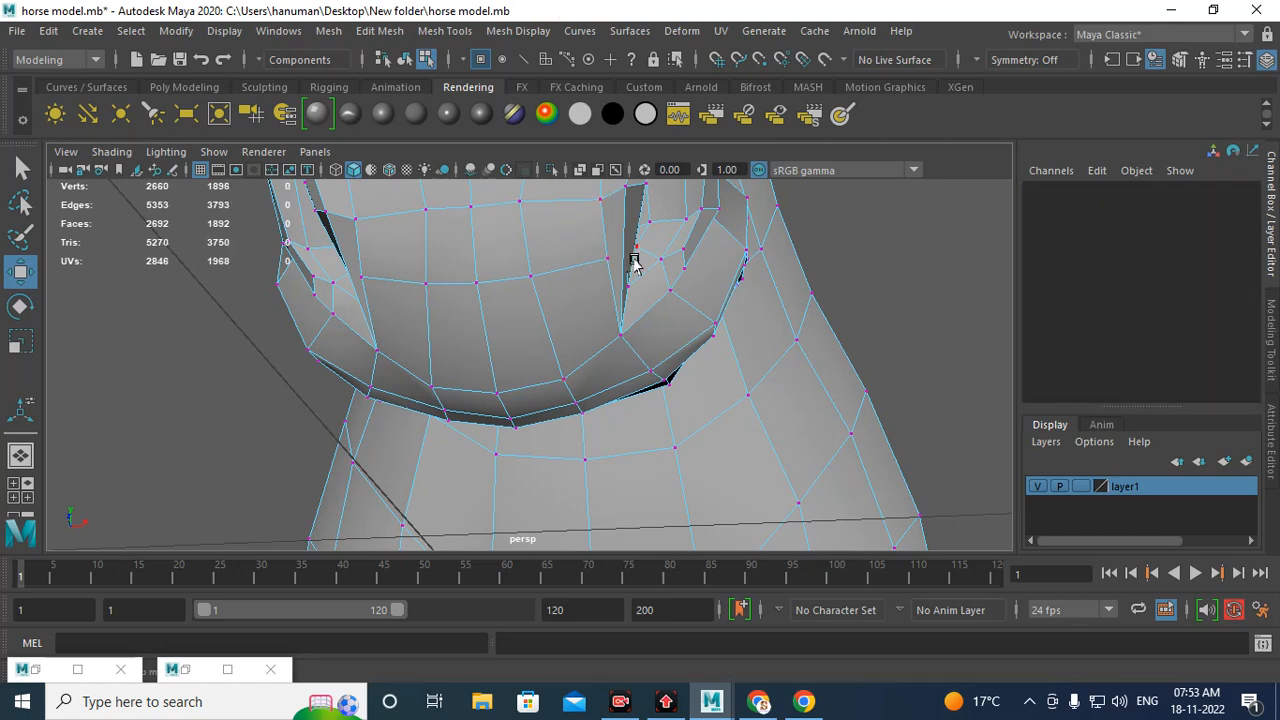
Step: Select the edge loops running along the underside of the body from the chest to the hindquarters
left_click_drag(657, 362, 522, 367, "alt")
right_click_drag(477, 301, 464, 132)
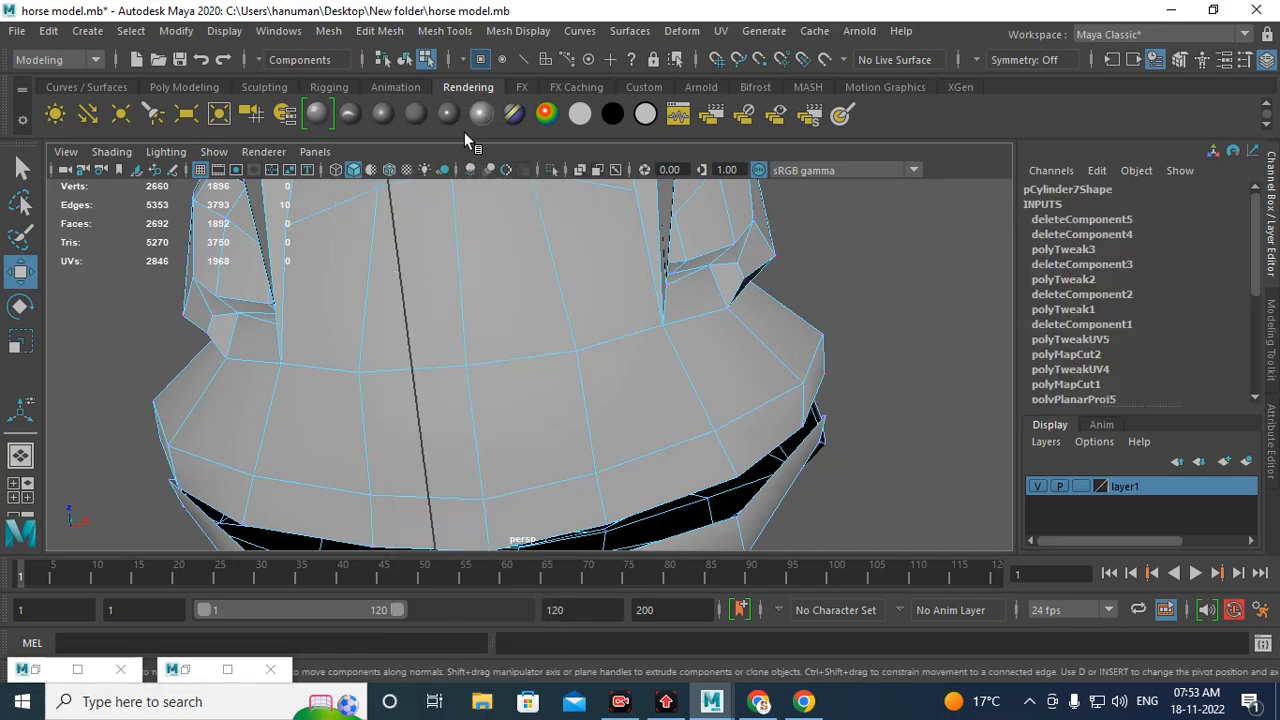
left_click(463, 285)
double_click(463, 284)
right_click_drag(463, 284, 331, 249, "alt")
left_click_drag(484, 325, 600, 420, "alt")
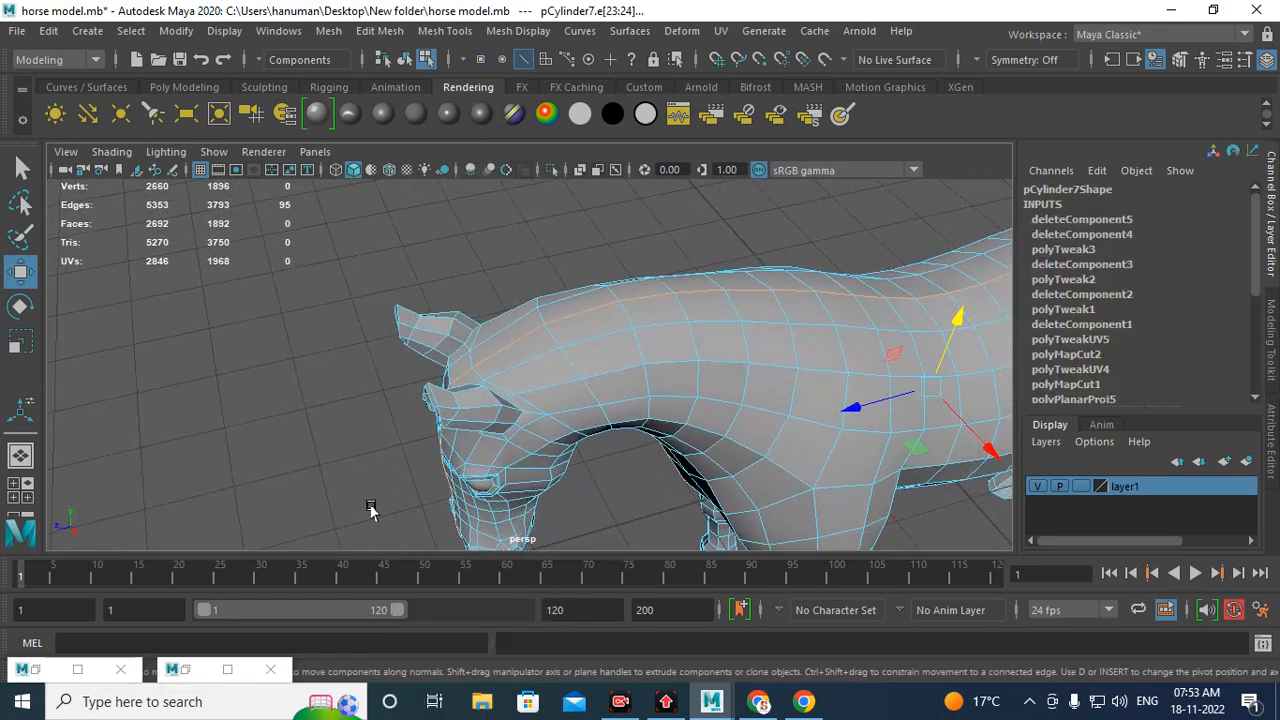
left_click_drag(742, 383, 496, 392, "alt")
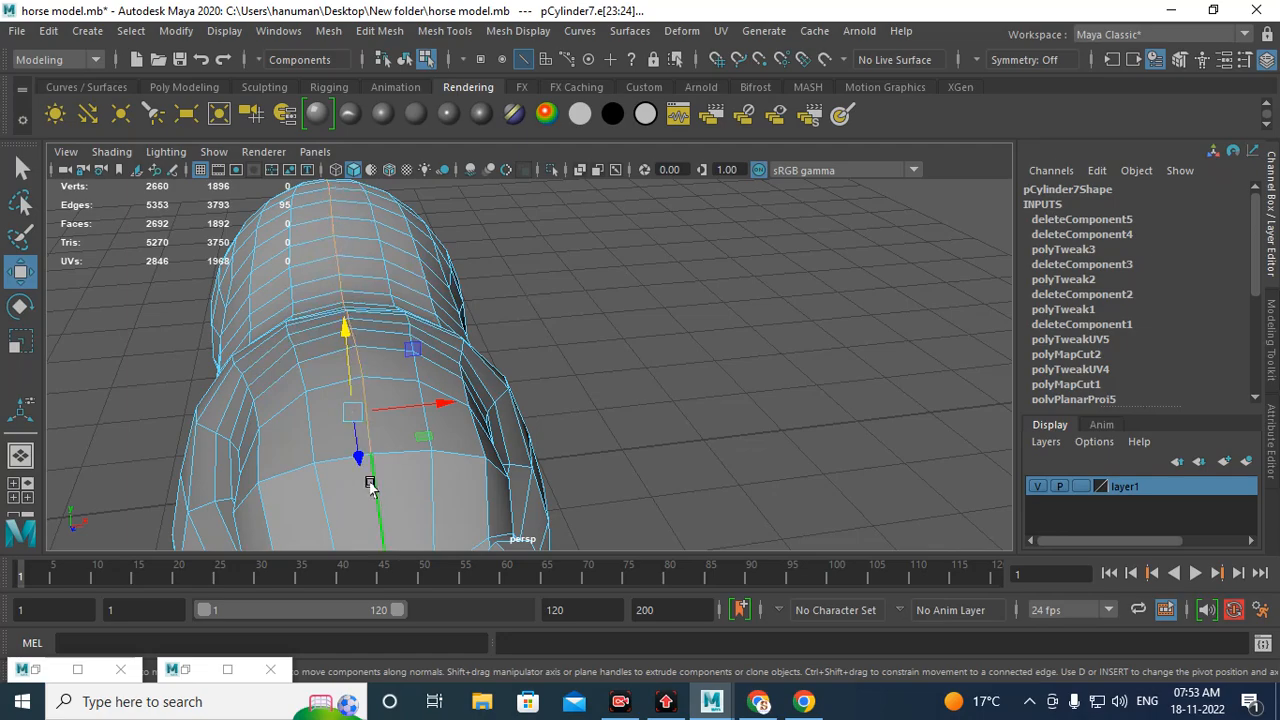
left_click_drag(377, 502, 585, 425, "alt")
middle_click_drag(585, 425, 717, 405, "alt")
left_click_drag(717, 405, 514, 337, "alt")
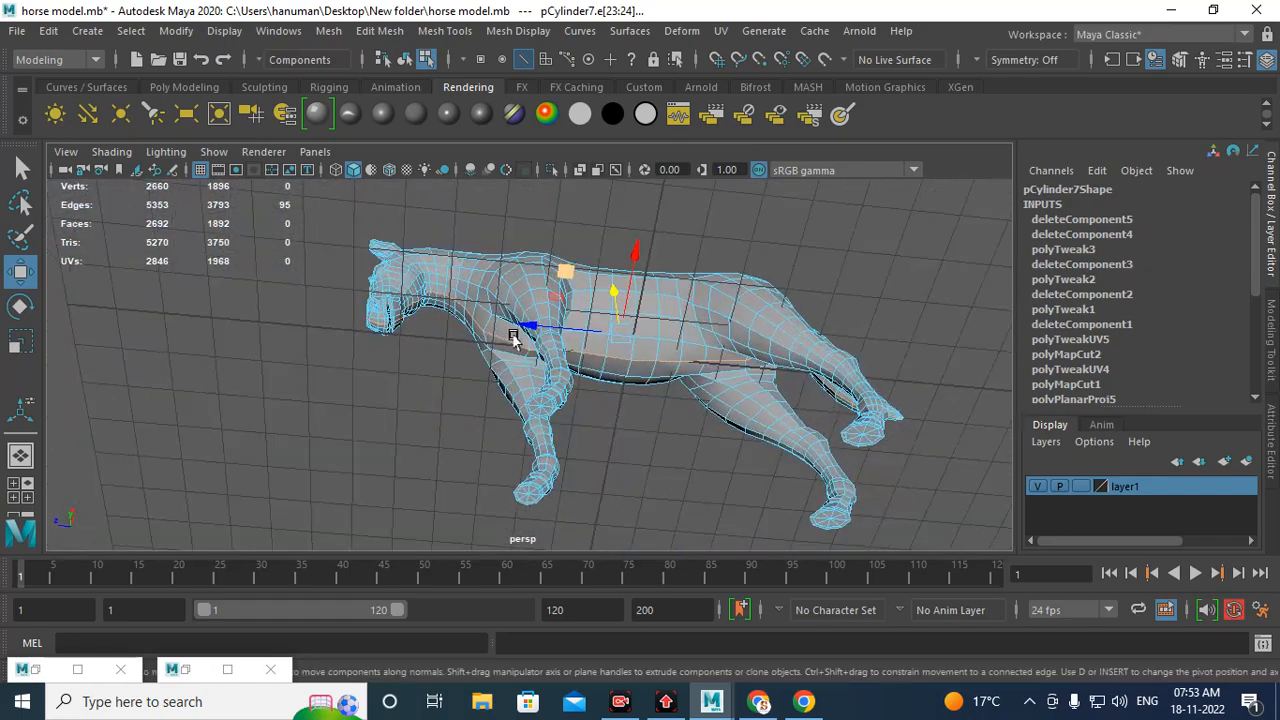
right_click_drag(514, 337, 774, 450, "alt")
left_click_drag(774, 450, 517, 375, "alt")
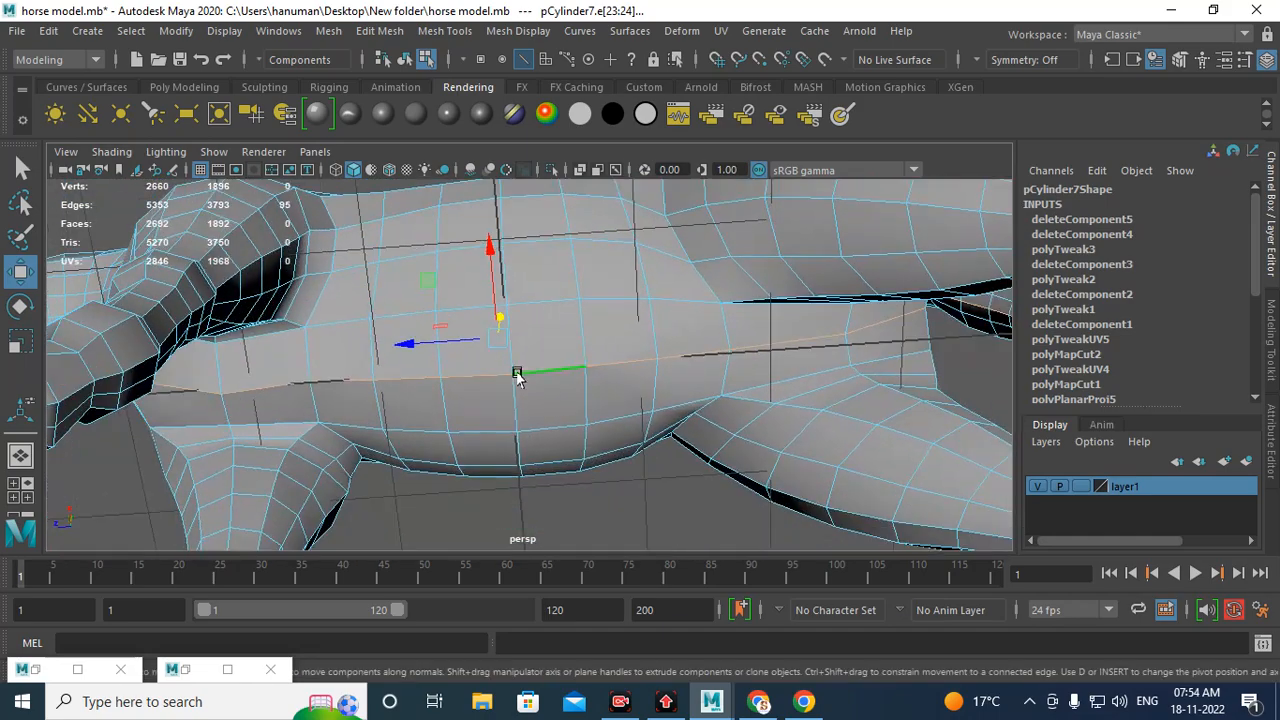
right_click_drag(488, 375, 391, 289, "alt")
left_click_drag(391, 289, 489, 337, "alt")
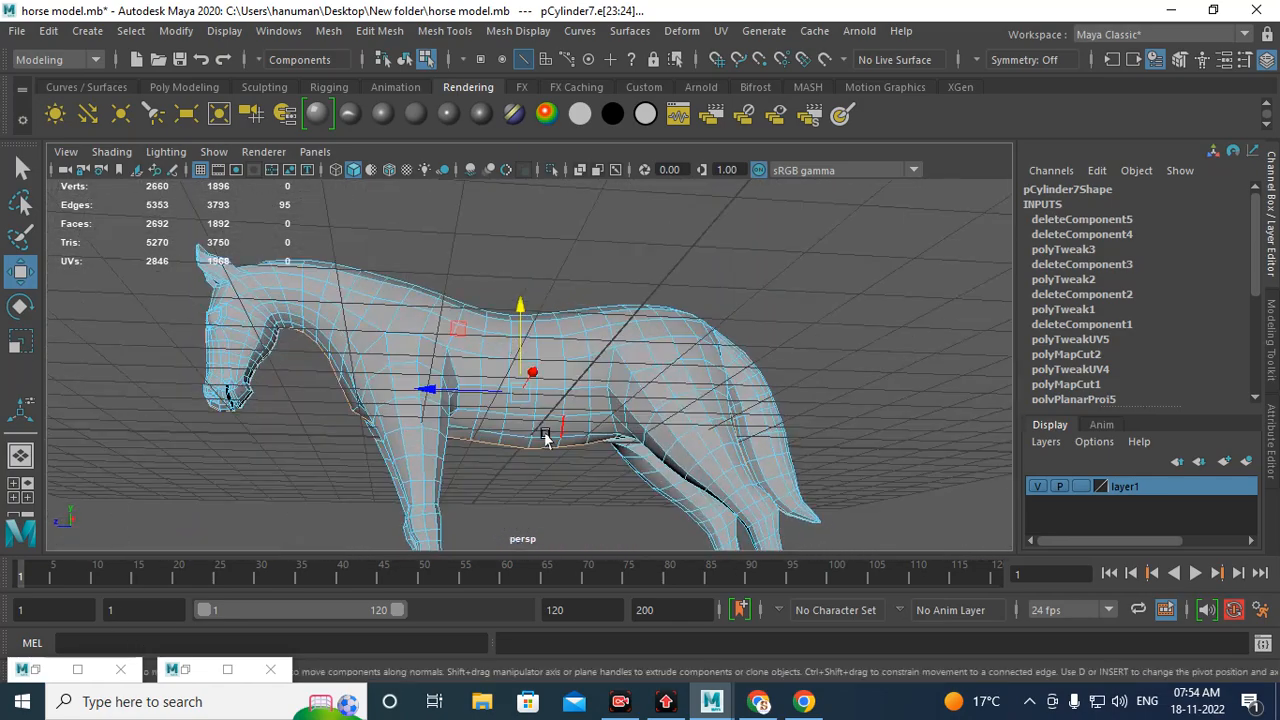
left_click_drag(546, 434, 490, 409, "alt")
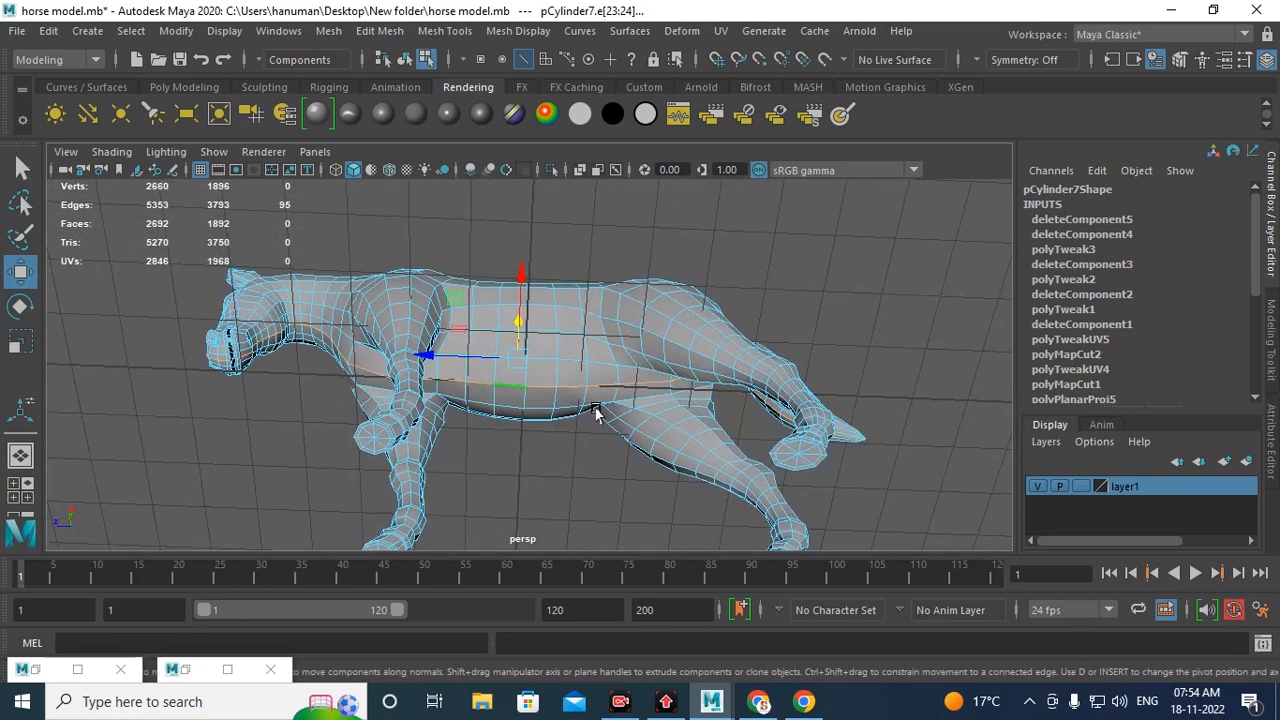
Step: Switch to the UV Editor and turn on the texture display to view the selected edges on the body shell
left_click(185, 672)
left_click(185, 672)
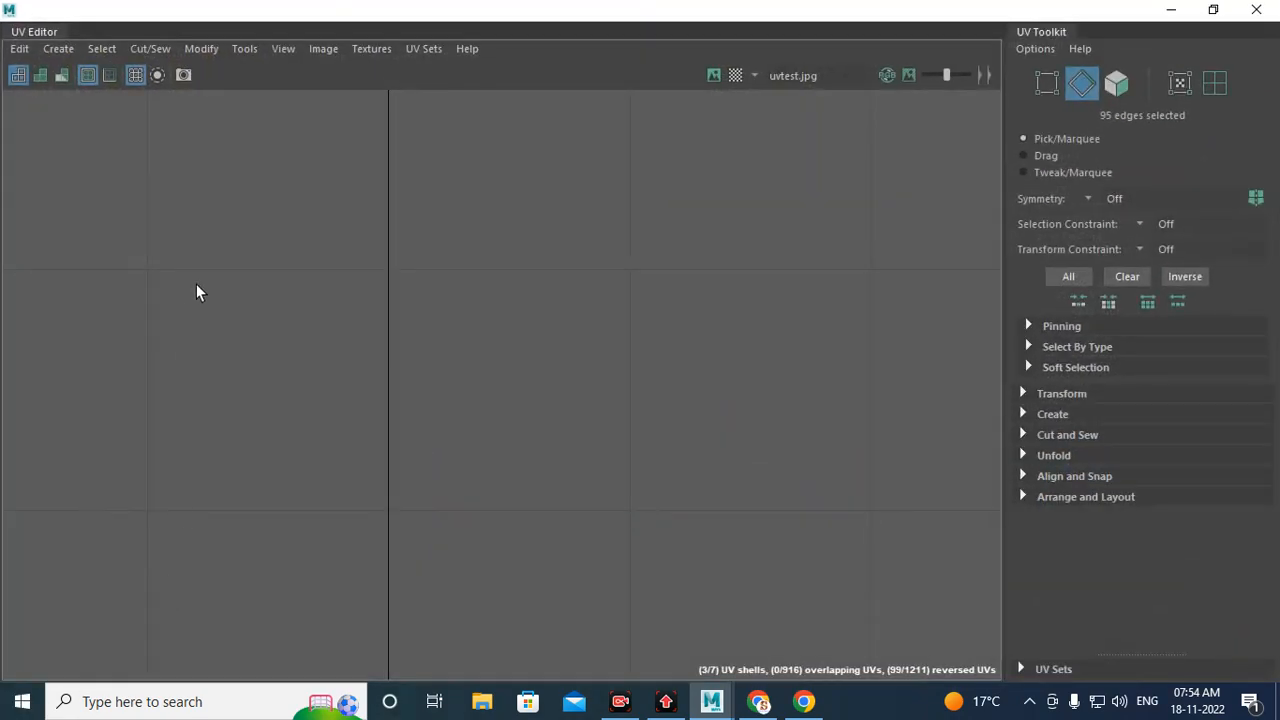
left_click(716, 79)
right_click_drag(642, 310, 230, 287, "alt")
right_click_drag(640, 298, 240, 285, "alt")
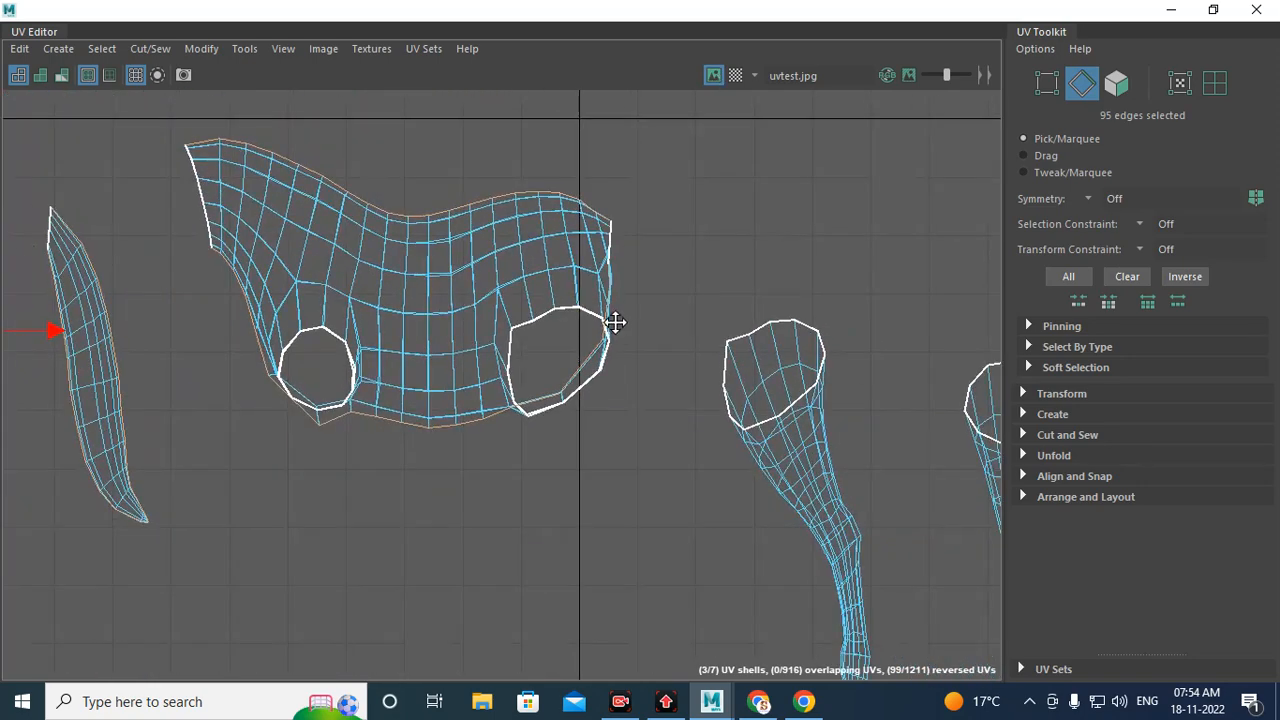
middle_click_drag(615, 323, 763, 404, "alt")
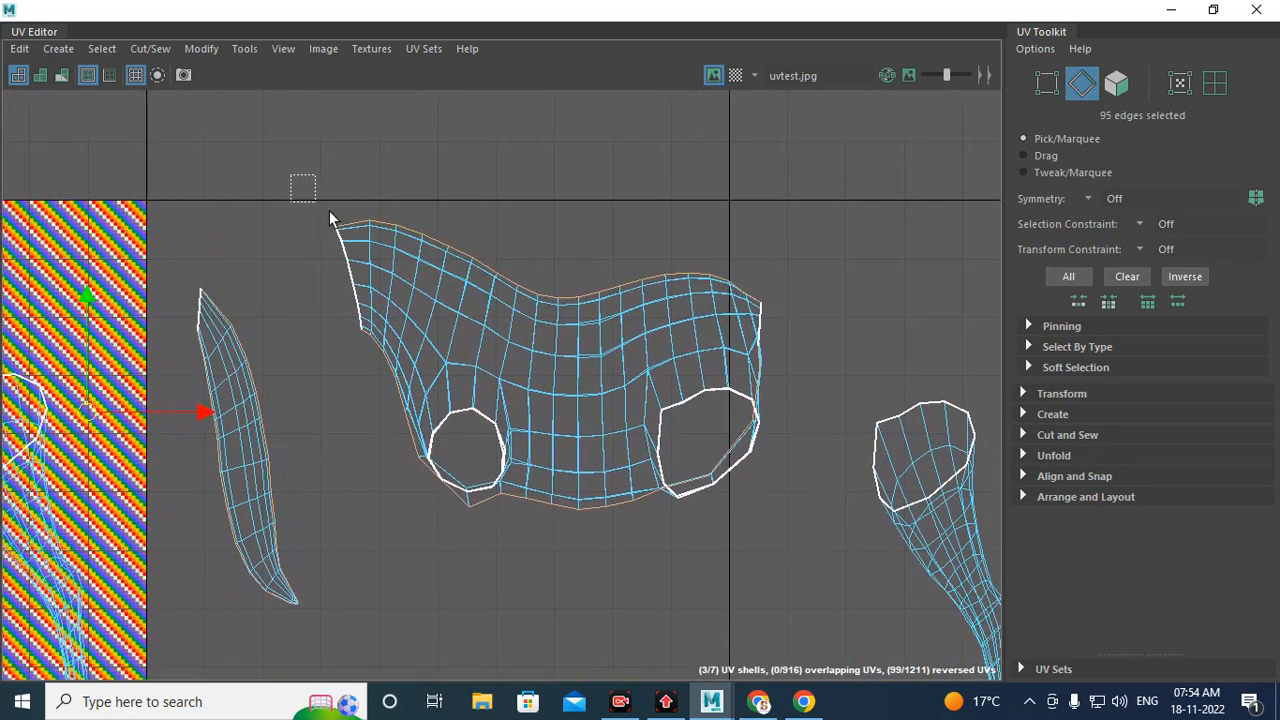
Step: Deselect the edges along the upper border of the body shell in the UV Editor
left_click_drag(329, 211, 818, 250)
left_click_drag(703, 346, 594, 300)
left_click_drag(496, 258, 668, 298)
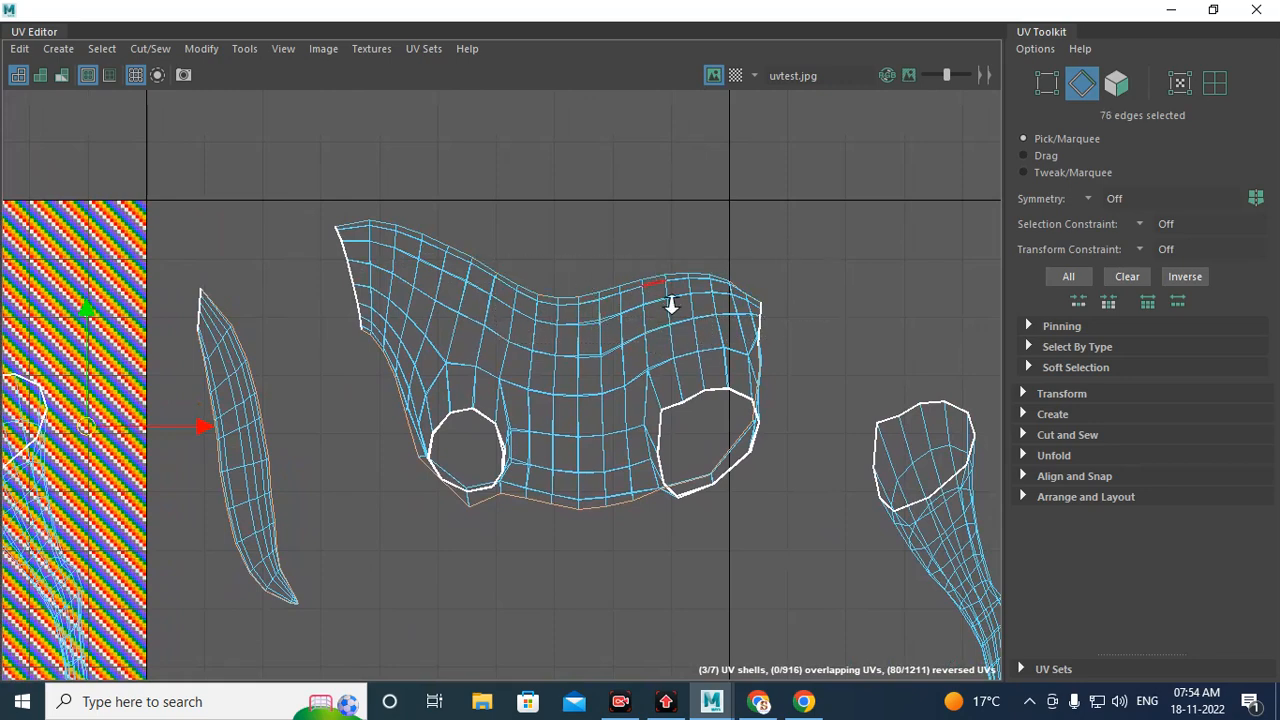
Step: Deselect the stray edges at both ends of the tail shell in the UV Editor
scroll(668, 298, "up", 6)
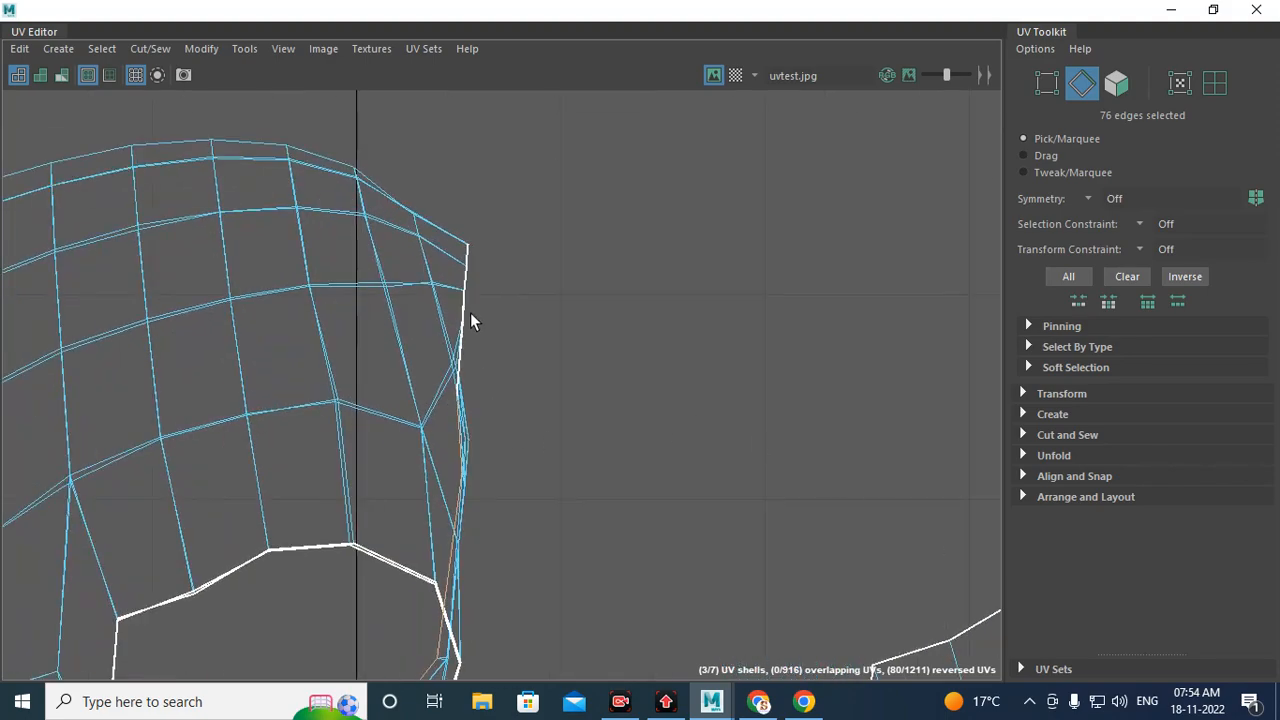
scroll(470, 315, "up", 3)
scroll(652, 453, "down", 4)
scroll(497, 361, "down", 3)
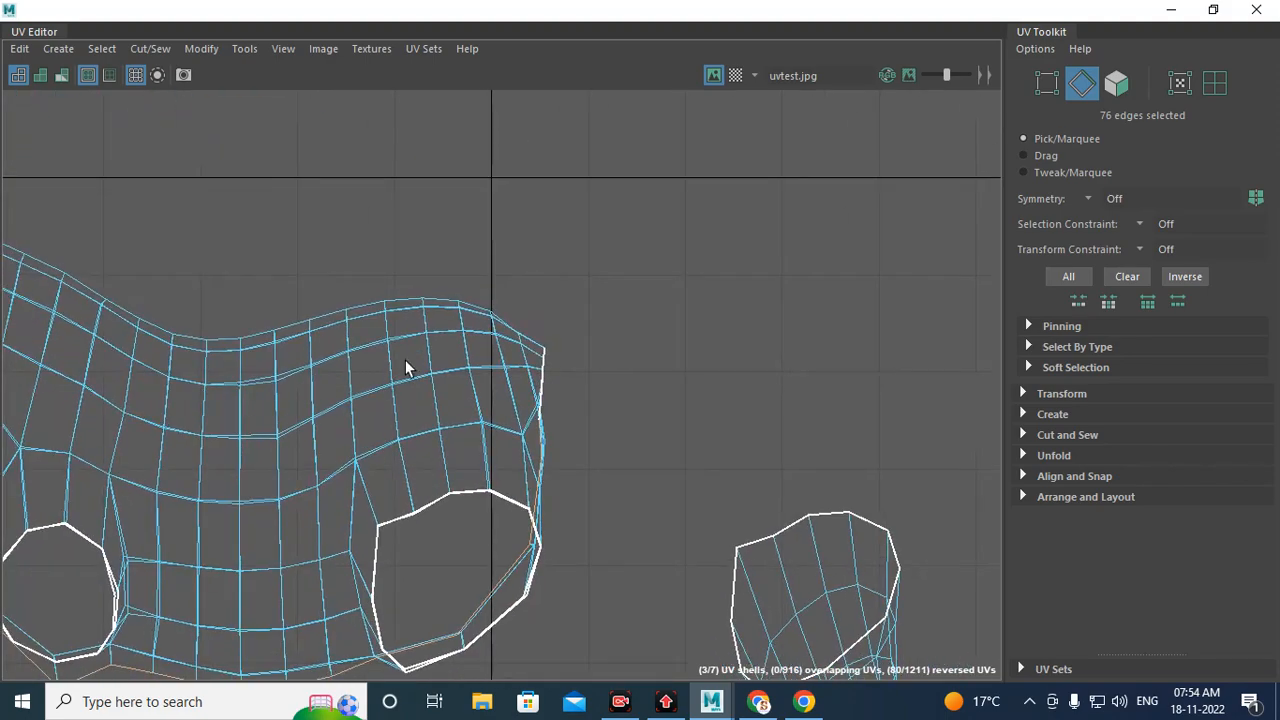
middle_click_drag(450, 364, 1074, 228, "alt")
scroll(865, 352, "down", 2)
middle_click_drag(460, 315, 755, 263, "alt")
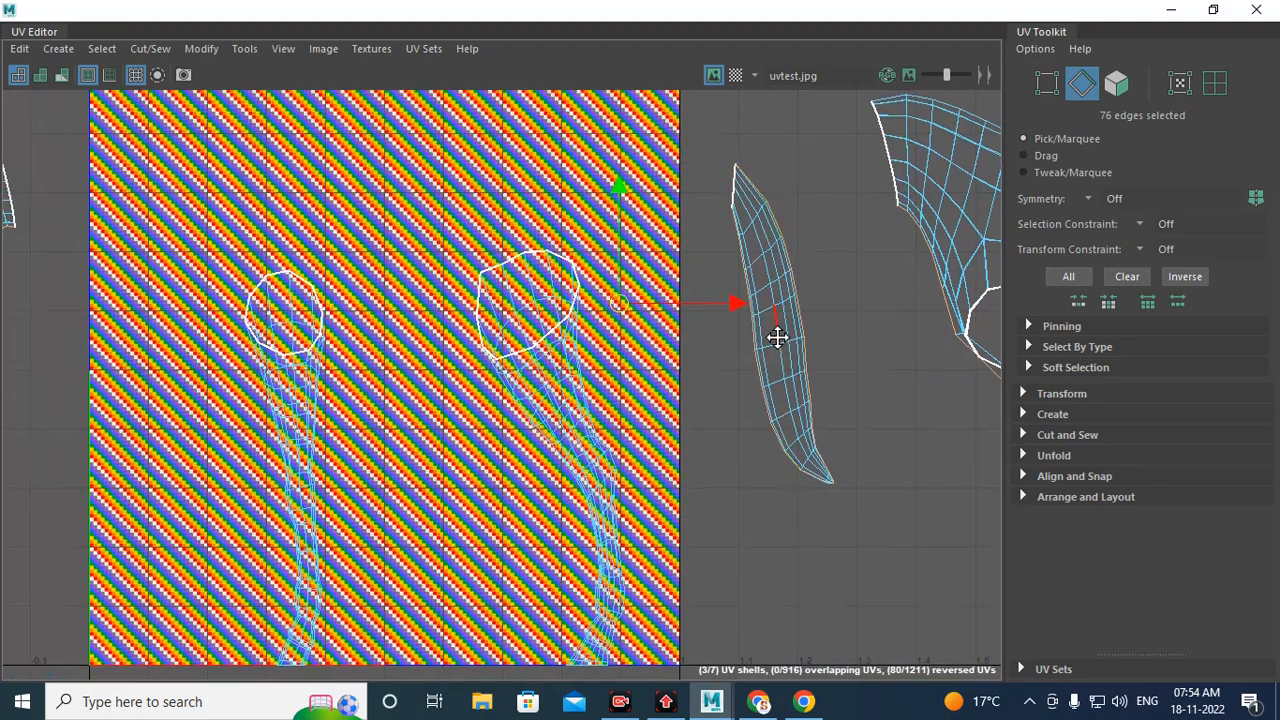
middle_click_drag(777, 337, 560, 242, "alt")
scroll(561, 255, "up", 1)
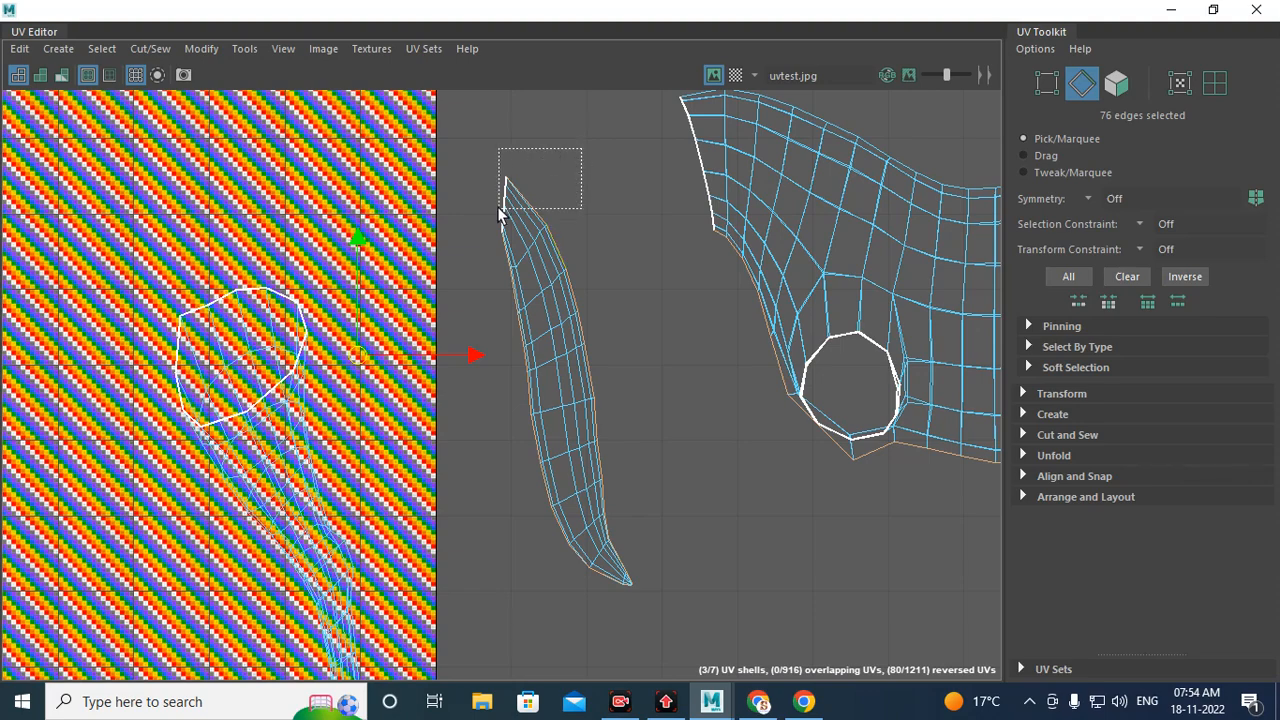
left_click_drag(497, 206, 497, 207, "ctrl")
left_click_drag(613, 220, 591, 262, "ctrl")
left_click_drag(575, 490, 576, 491, "ctrl")
scroll(592, 409, "up", 4)
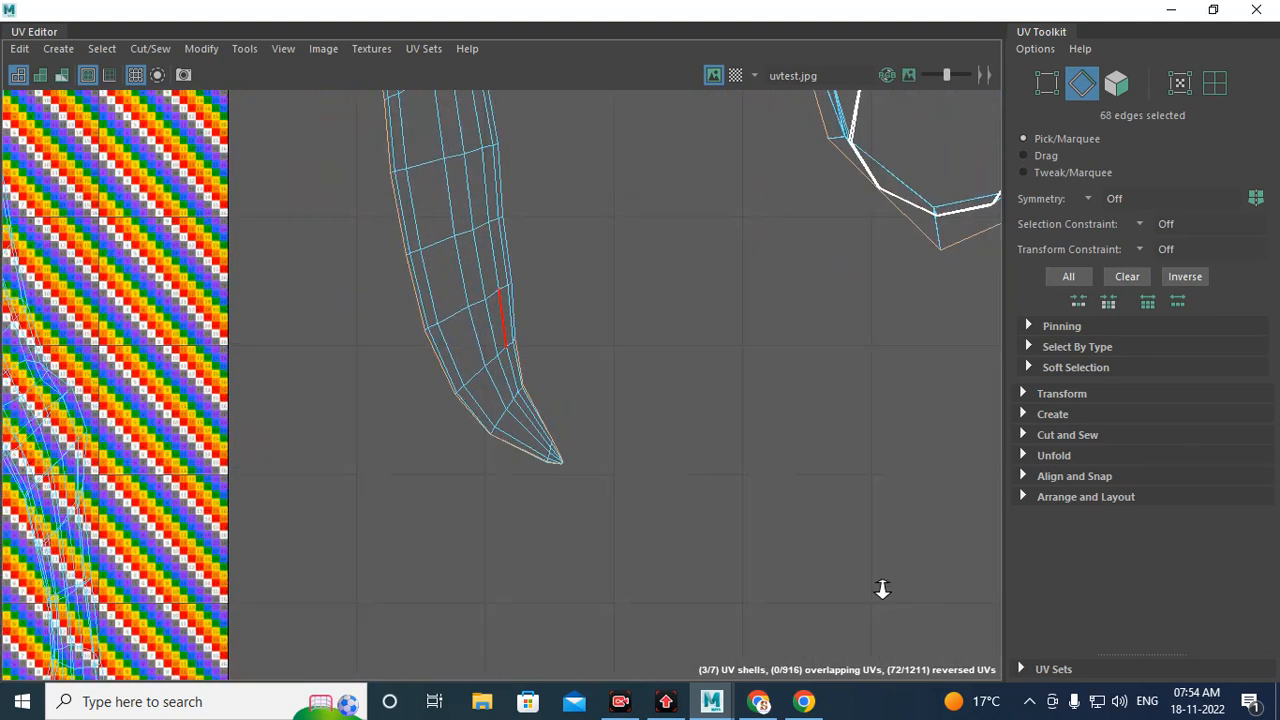
left_click_drag(522, 428, 523, 429, "ctrl")
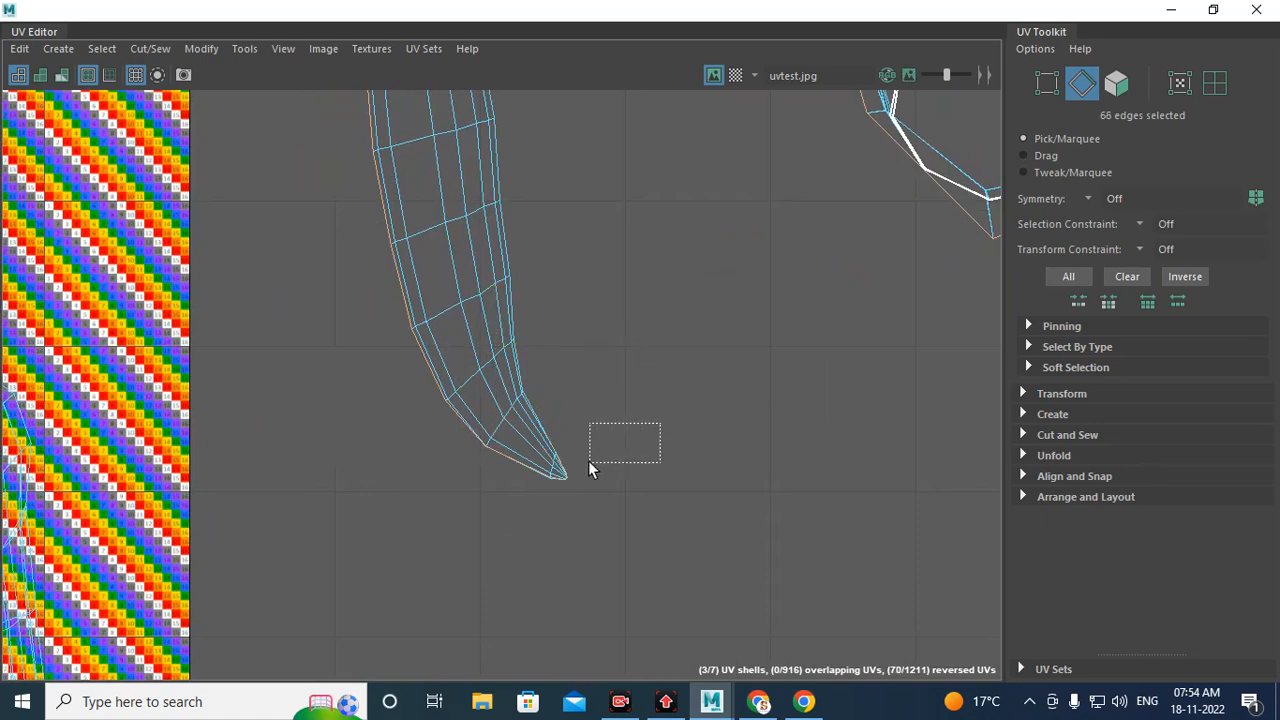
left_click_drag(589, 463, 558, 472, "ctrl")
scroll(657, 420, "up", 4)
middle_click_drag(633, 462, 860, 305, "alt")
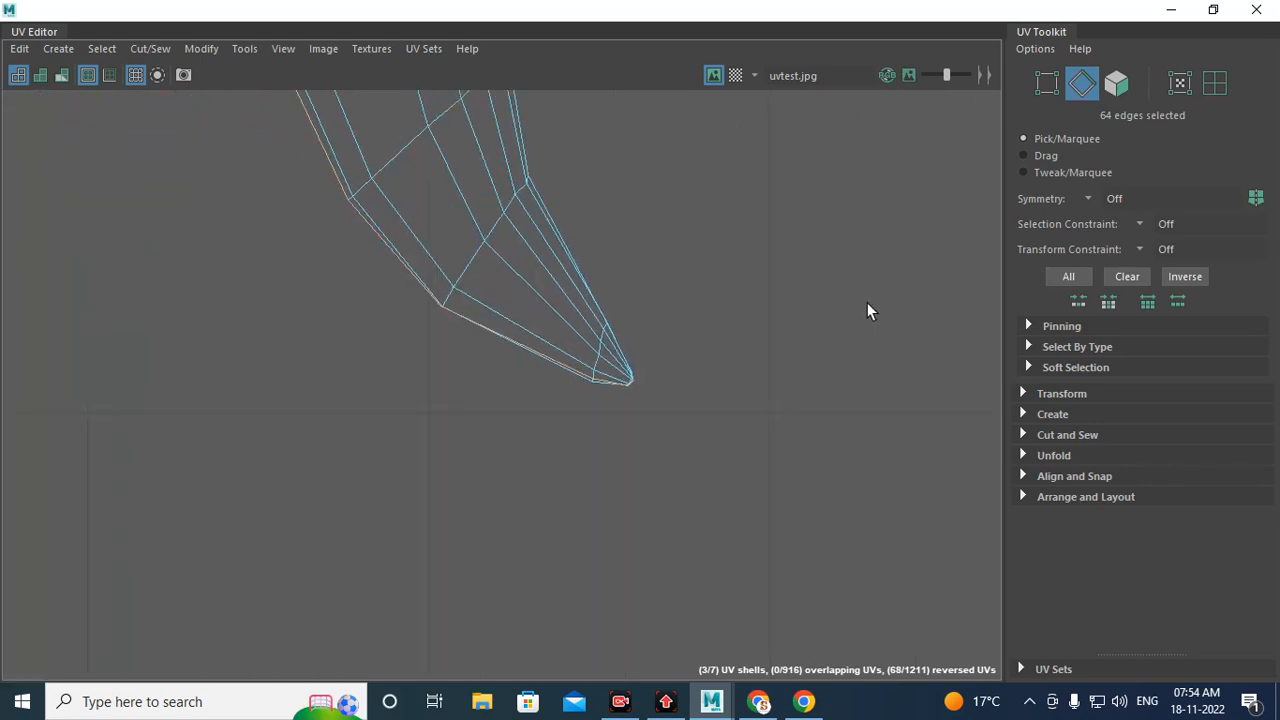
scroll(779, 375, "up", 6)
left_click_drag(202, 380, 203, 385, "ctrl")
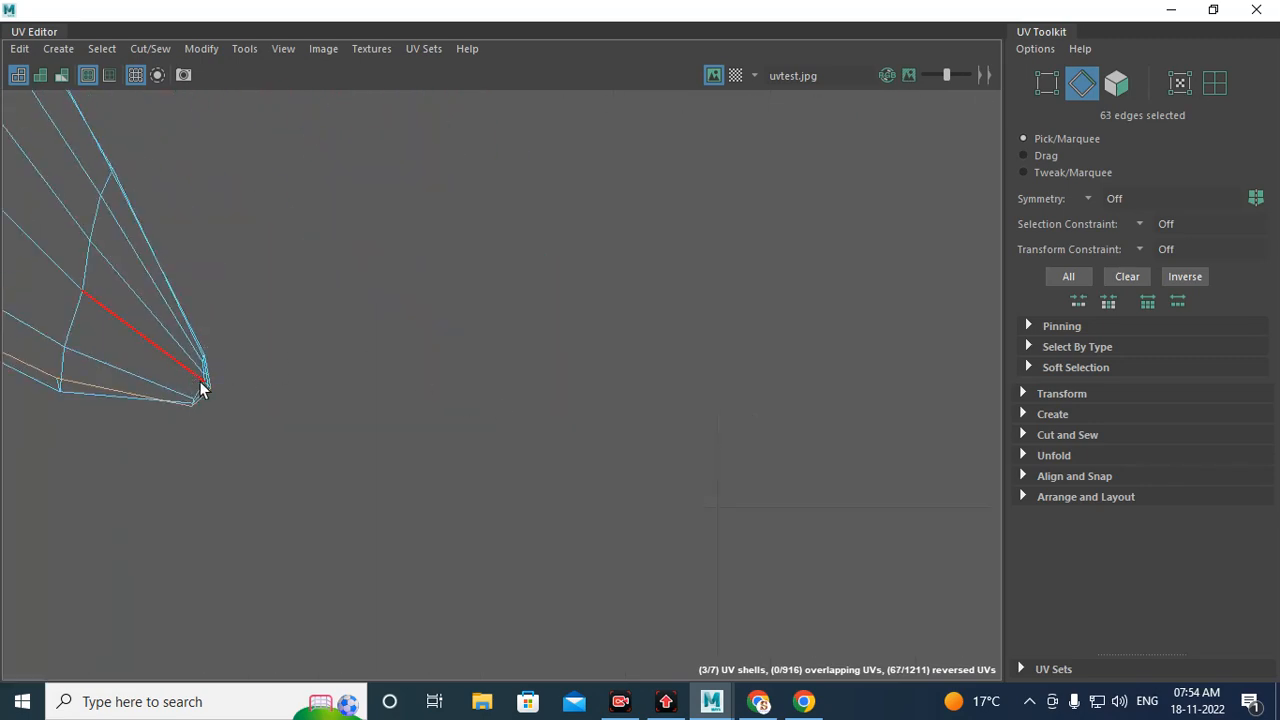
scroll(290, 345, "down", 8)
middle_click_drag(277, 331, 406, 135, "alt")
Step: Hide the checker texture and deselect the stray edges around the head shell's ears, eye and muzzle openings
left_click(713, 76)
scroll(309, 486, "up", 2)
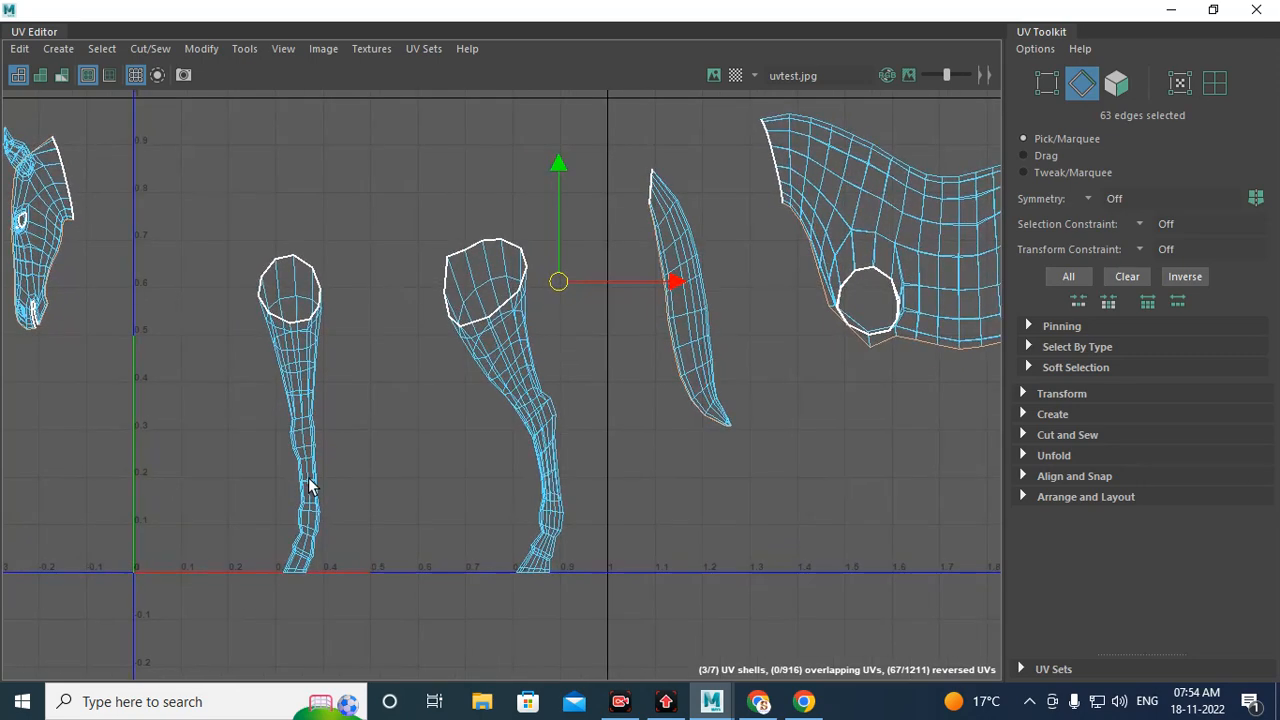
middle_click_drag(309, 486, 694, 369, "alt")
scroll(570, 335, "up", 6)
middle_click_drag(422, 267, 528, 353, "alt")
mouse_move(462, 475)
middle_mouse_down("alt")
mouse_move(469, 449)
mouse_move(457, 477)
middle_mouse_up("alt")
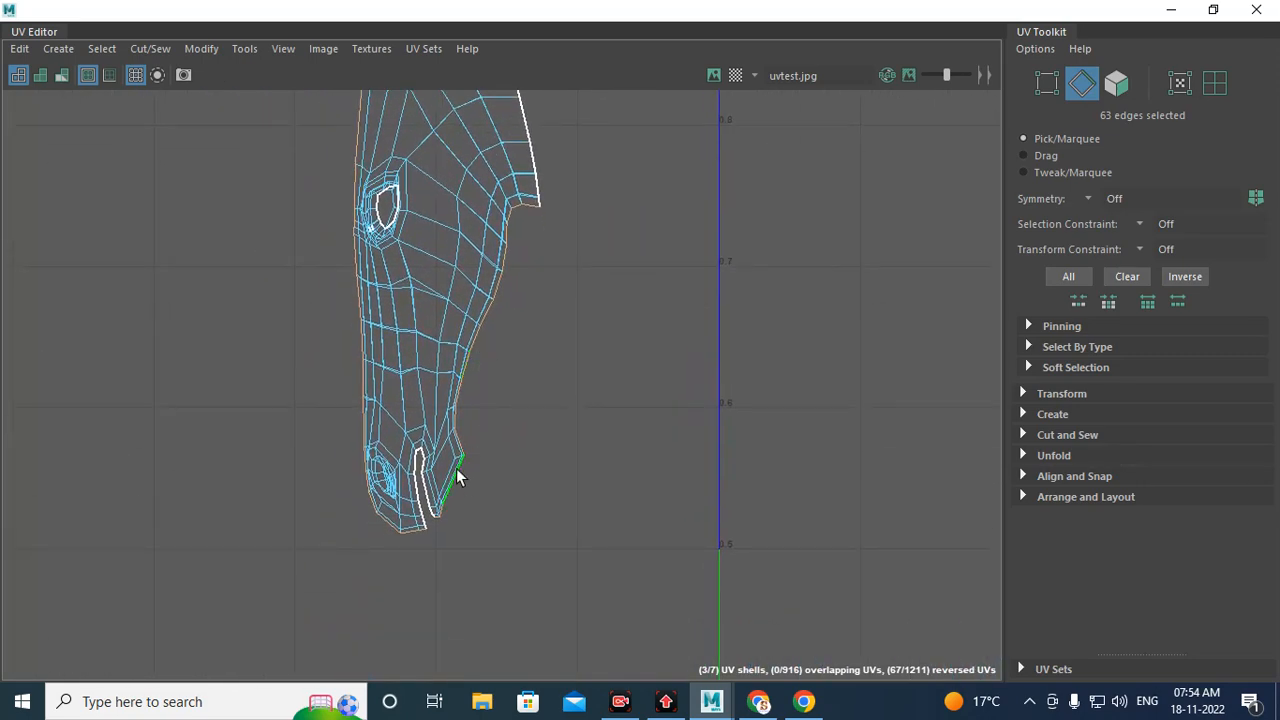
middle_click_drag(496, 222, 590, 453, "alt")
left_click_drag(562, 213, 406, 380, "ctrl")
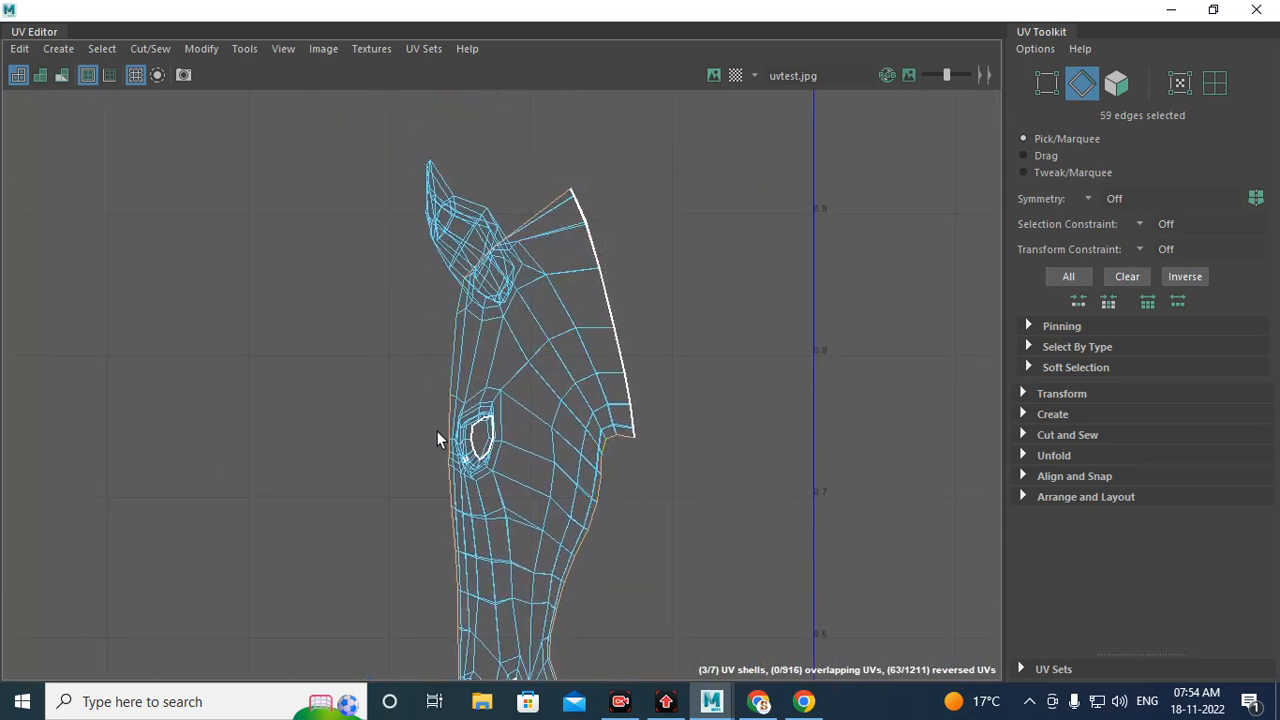
middle_click_drag(443, 434, 510, 200, "alt")
left_click_drag(470, 222, 548, 530, "ctrl")
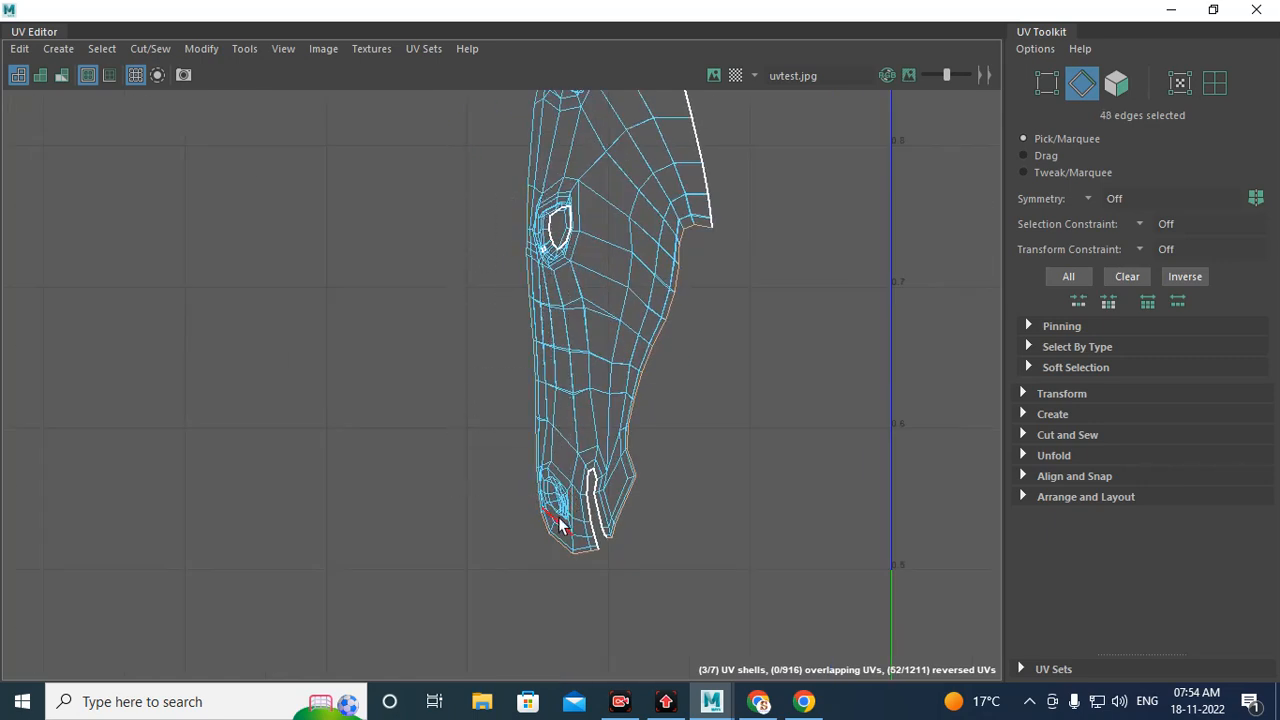
middle_click_drag(548, 530, 511, 473, "alt")
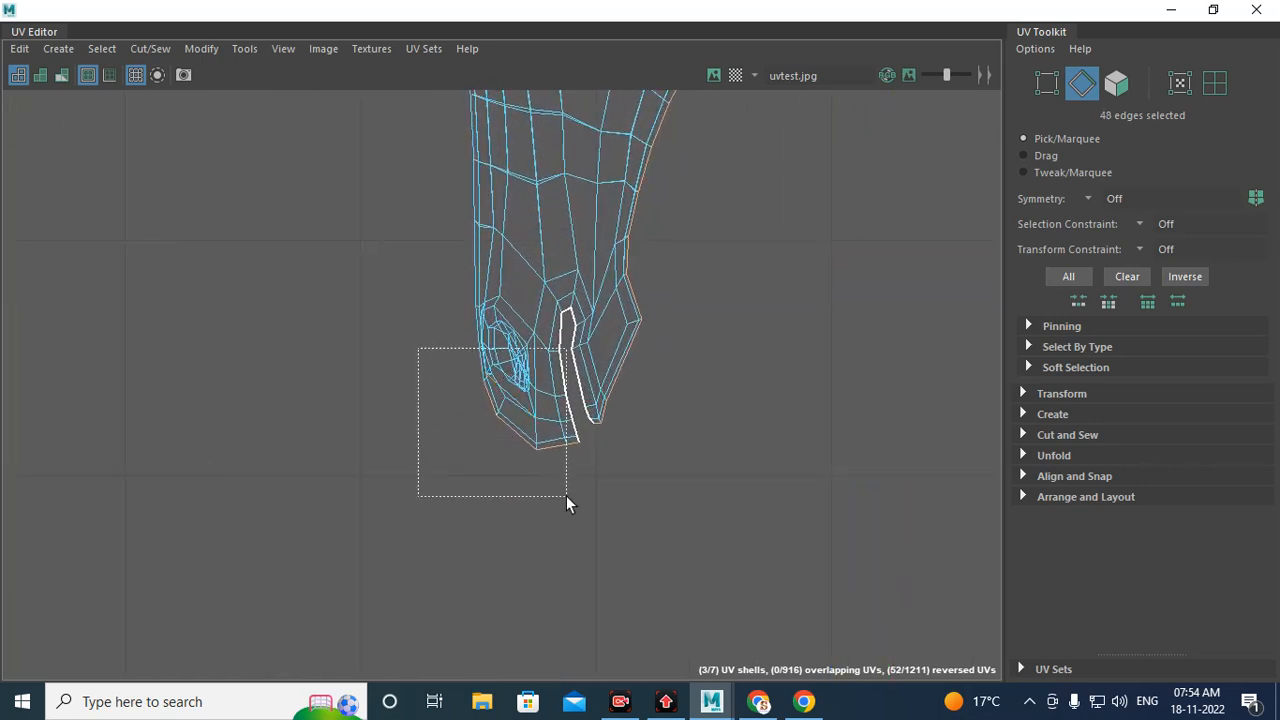
left_click_drag(566, 495, 580, 531, "ctrl")
scroll(628, 389, "up", 3)
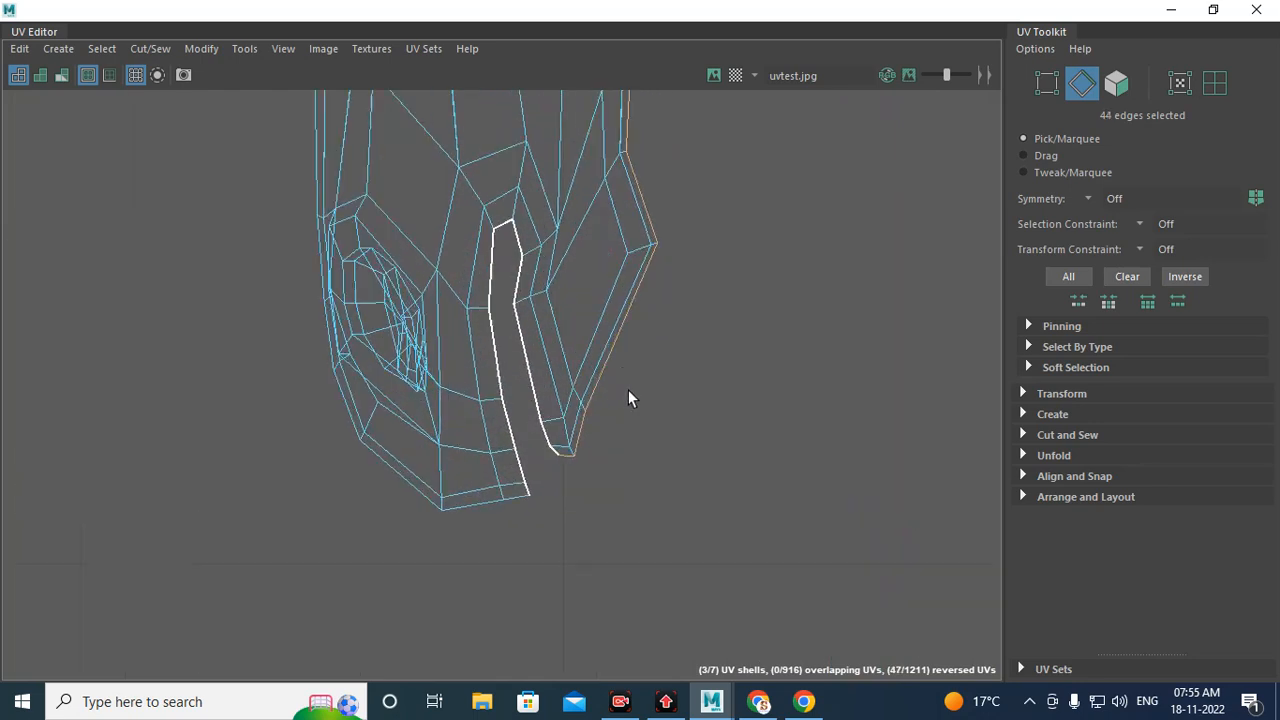
scroll(628, 389, "up", 1)
middle_click_drag(628, 389, 588, 397, "alt")
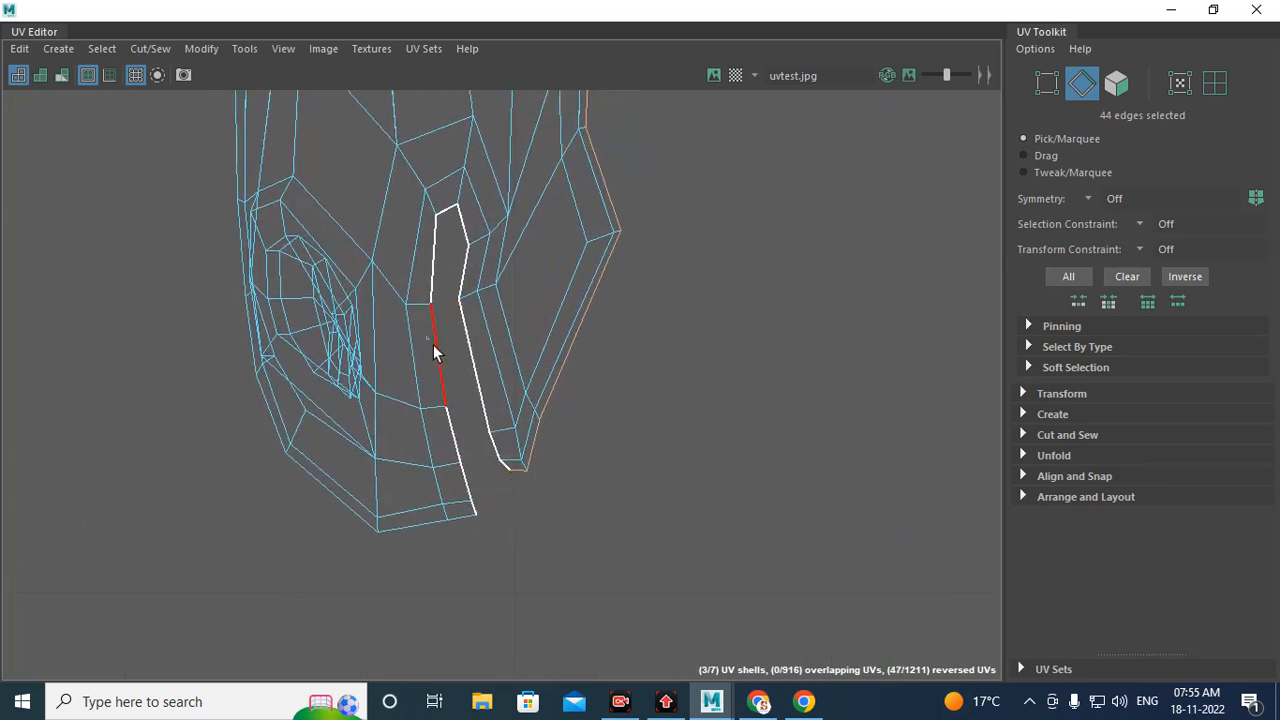
left_click_drag(430, 333, 631, 554, "ctrl")
scroll(603, 503, "up", 2)
middle_click_drag(531, 440, 527, 456, "alt")
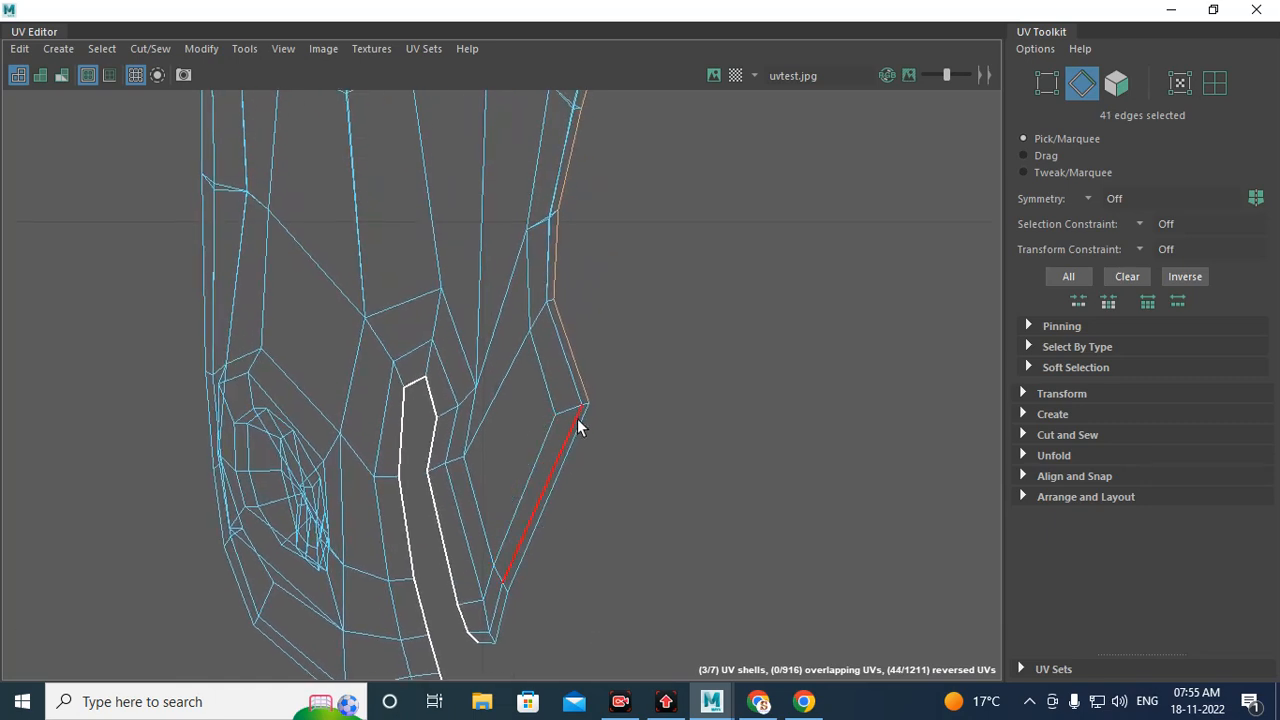
mouse_move(516, 378)
left_mouse_down()
mouse_move(538, 441)
mouse_move(570, 477)
left_mouse_up()
left_click_drag(665, 555, 668, 558, "ctrl")
scroll(581, 344, "down", 3)
middle_click_drag(576, 278, 550, 406, "alt")
middle_click_drag(606, 234, 547, 462, "alt")
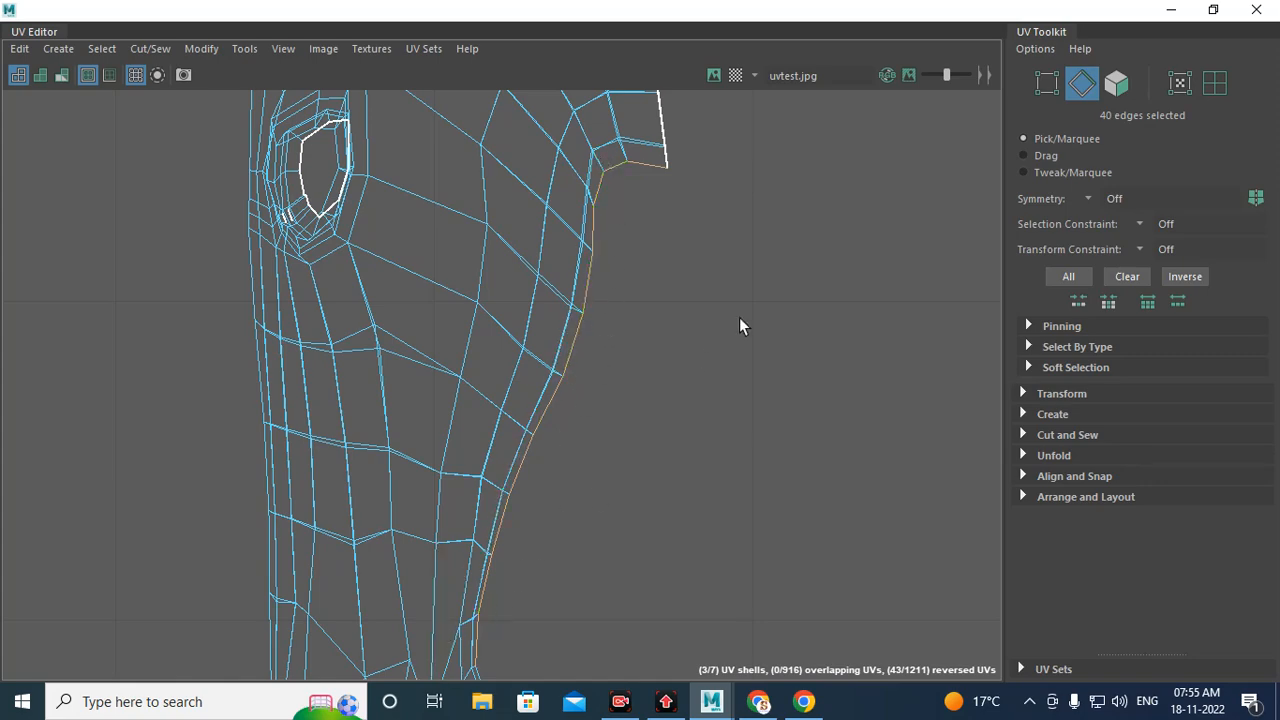
right_click_drag(740, 318, 172, 217, "alt")
middle_click_drag(551, 236, 473, 496, "alt")
right_click_drag(565, 392, 15, 195, "alt")
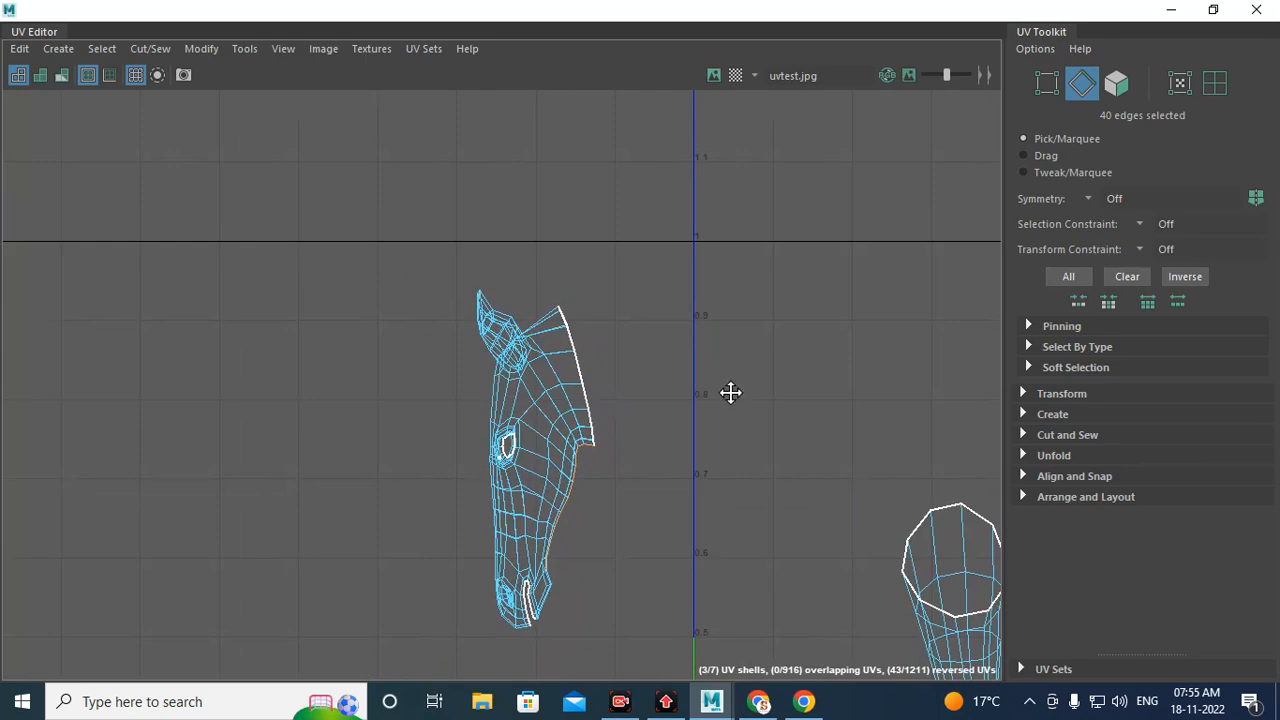
middle_click_drag(731, 393, 317, 202, "alt")
scroll(306, 258, "up", 1)
middle_click_drag(314, 354, 789, 329, "alt")
scroll(675, 339, "up", 8)
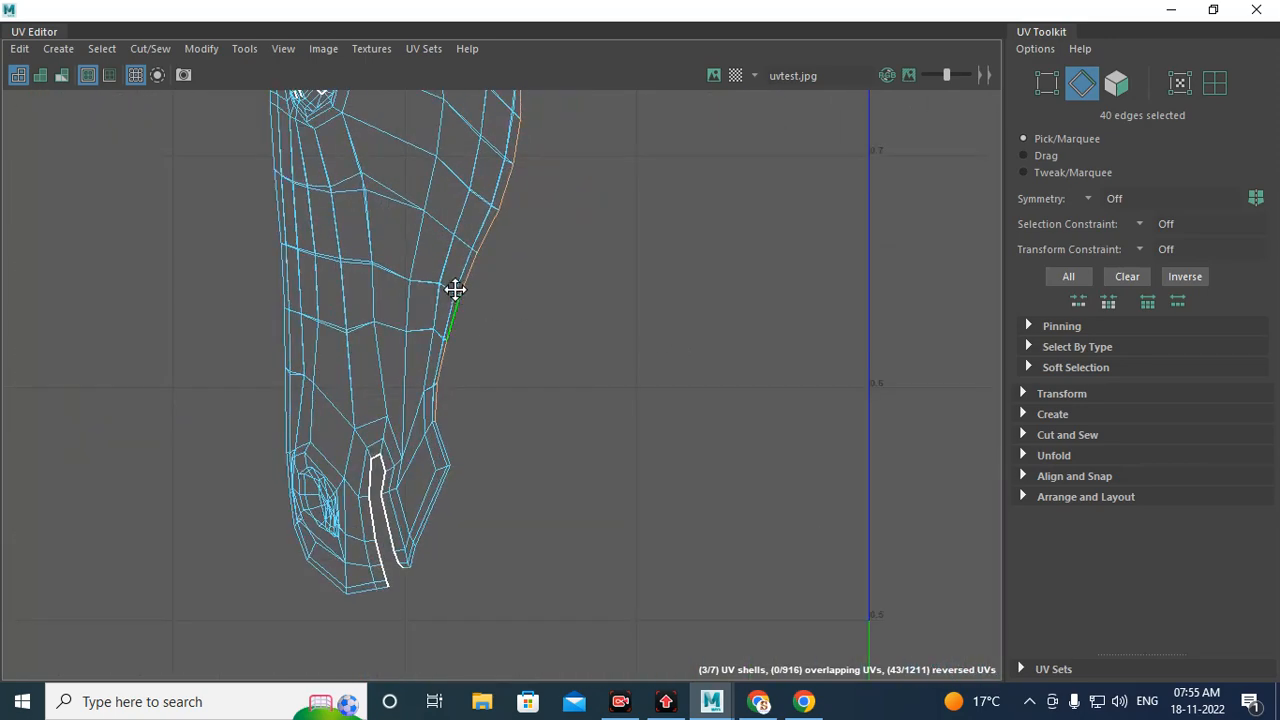
Step: Cut the UVs along the remaining selected edges on the body shell
middle_click_drag(455, 289, 464, 384, "alt")
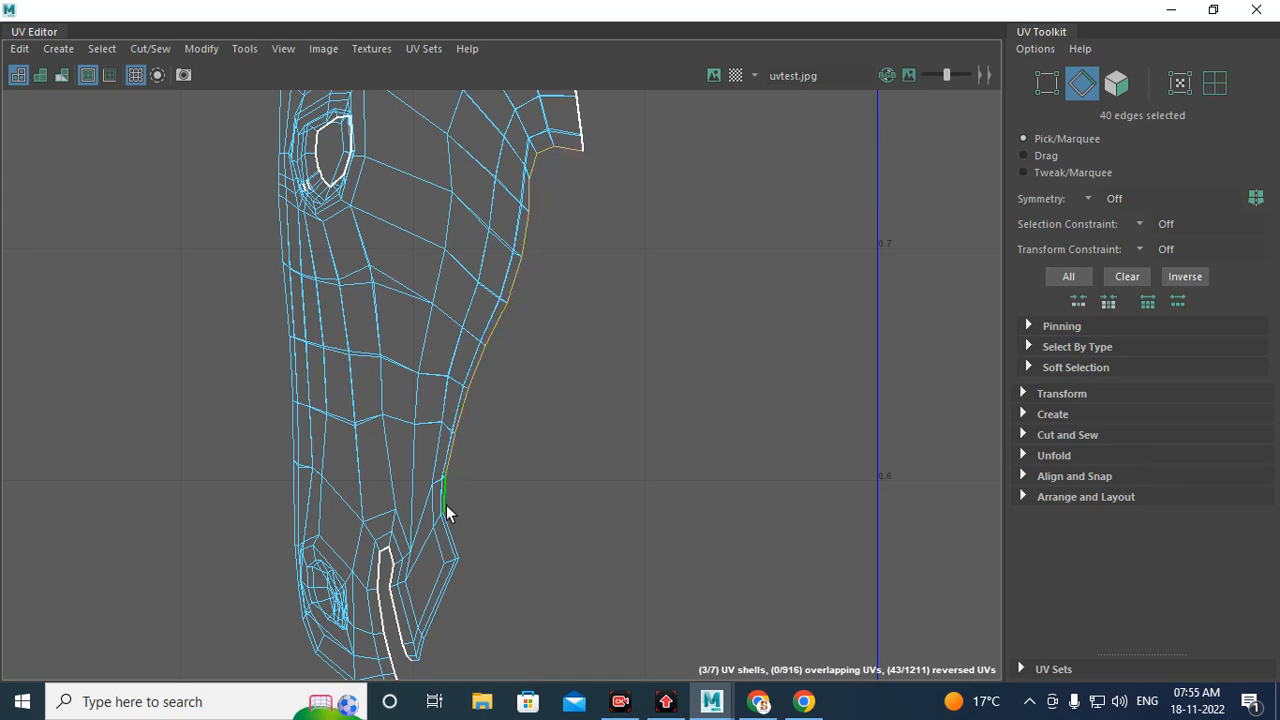
right_click_drag(950, 430, 750, 370, "alt")
middle_click_drag(750, 370, 263, 298, "alt")
middle_click_drag(840, 390, 256, 278, "alt")
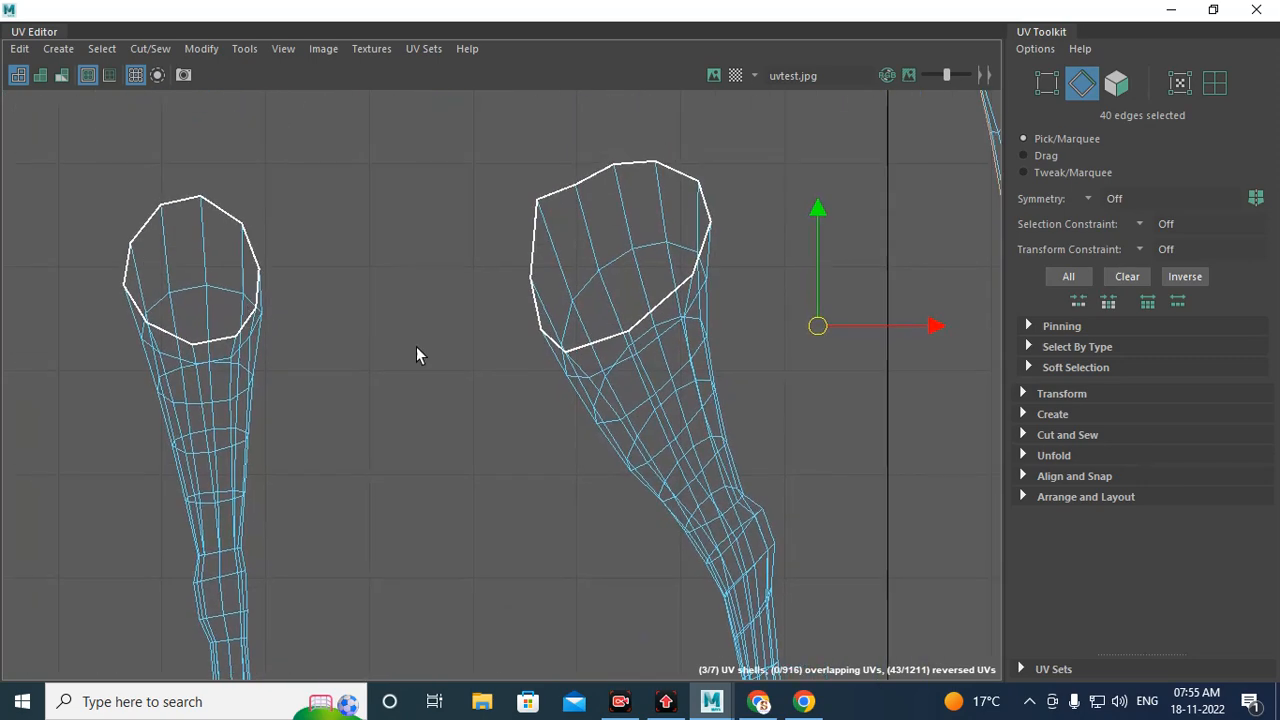
mouse_move(767, 298)
middle_mouse_down("alt")
mouse_move(207, 409)
mouse_move(221, 422)
middle_mouse_up("alt")
mouse_move(562, 325)
middle_mouse_down("alt")
mouse_move(480, 337)
mouse_move(370, 378)
middle_mouse_up("alt")
middle_click_drag(782, 414, 720, 207, "alt")
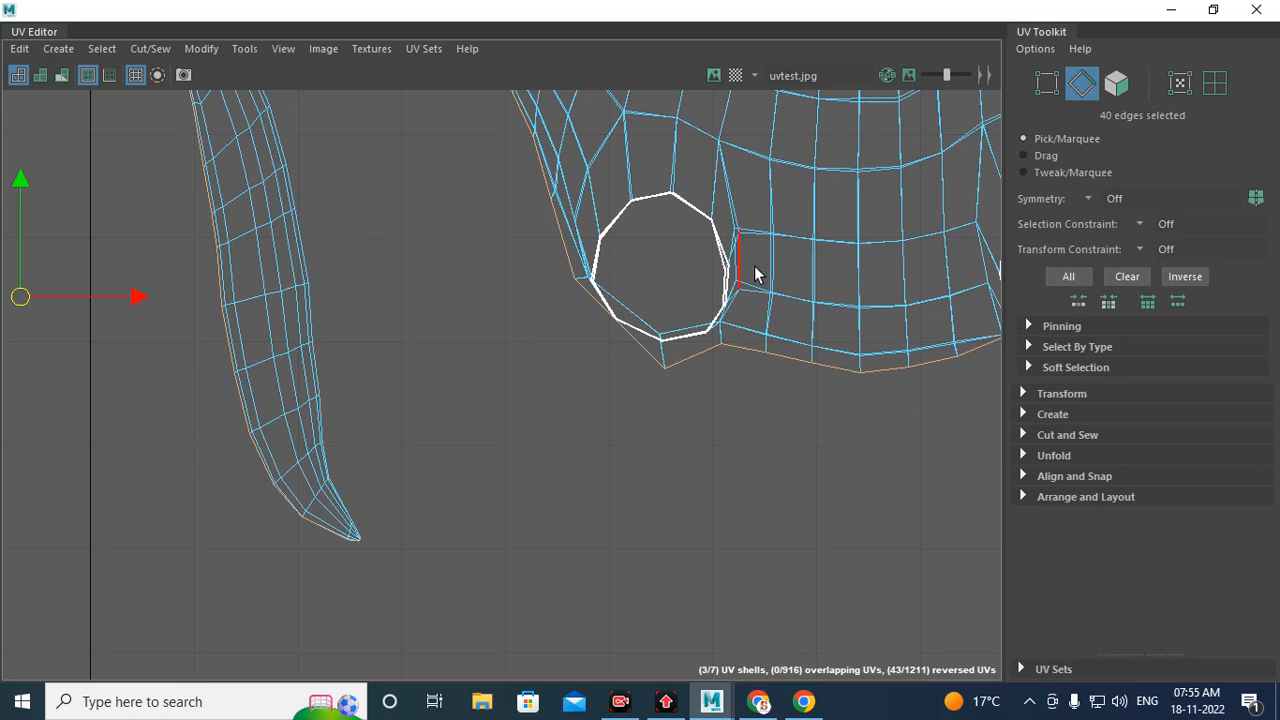
middle_click_drag(755, 275, 260, 483, "alt")
right_click_drag(626, 410, 458, 390, "alt")
middle_click_drag(458, 390, 500, 303, "alt")
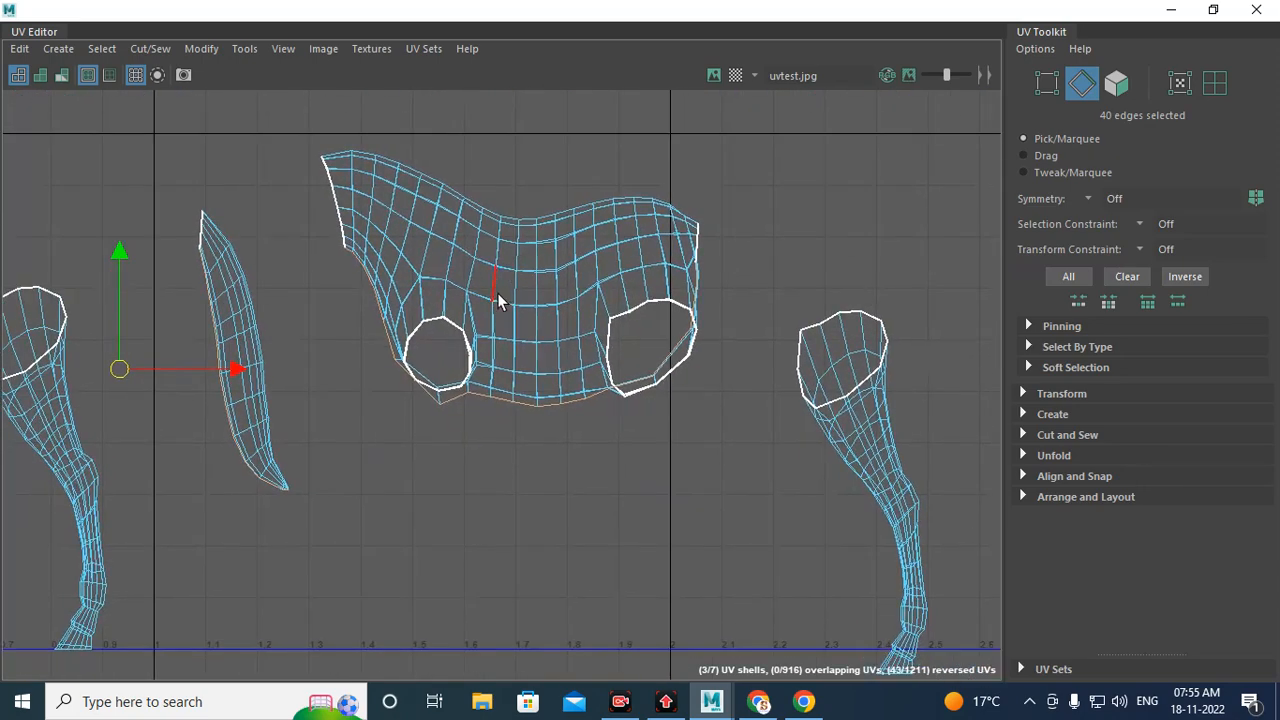
right_click_drag(529, 249, 437, 283, "shift")
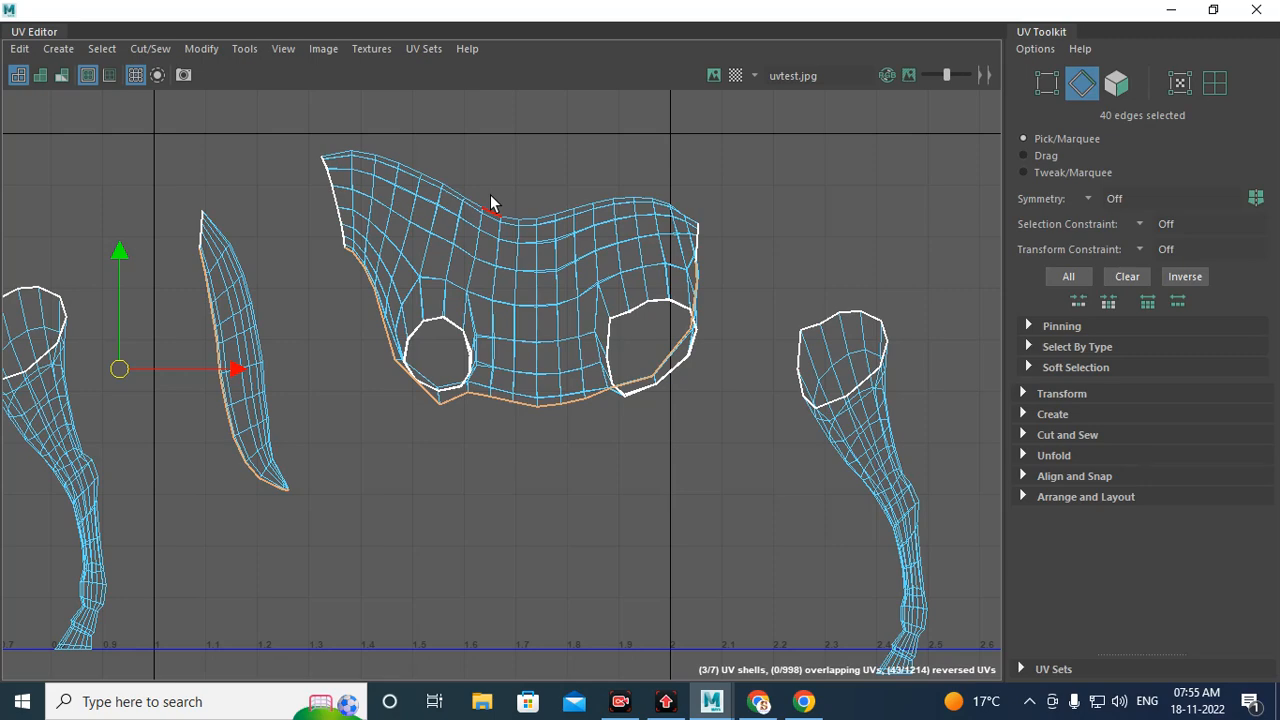
Step: Select the body shell's faces and Unfold them, then clear the selection
right_click_drag(507, 277, 500, 320)
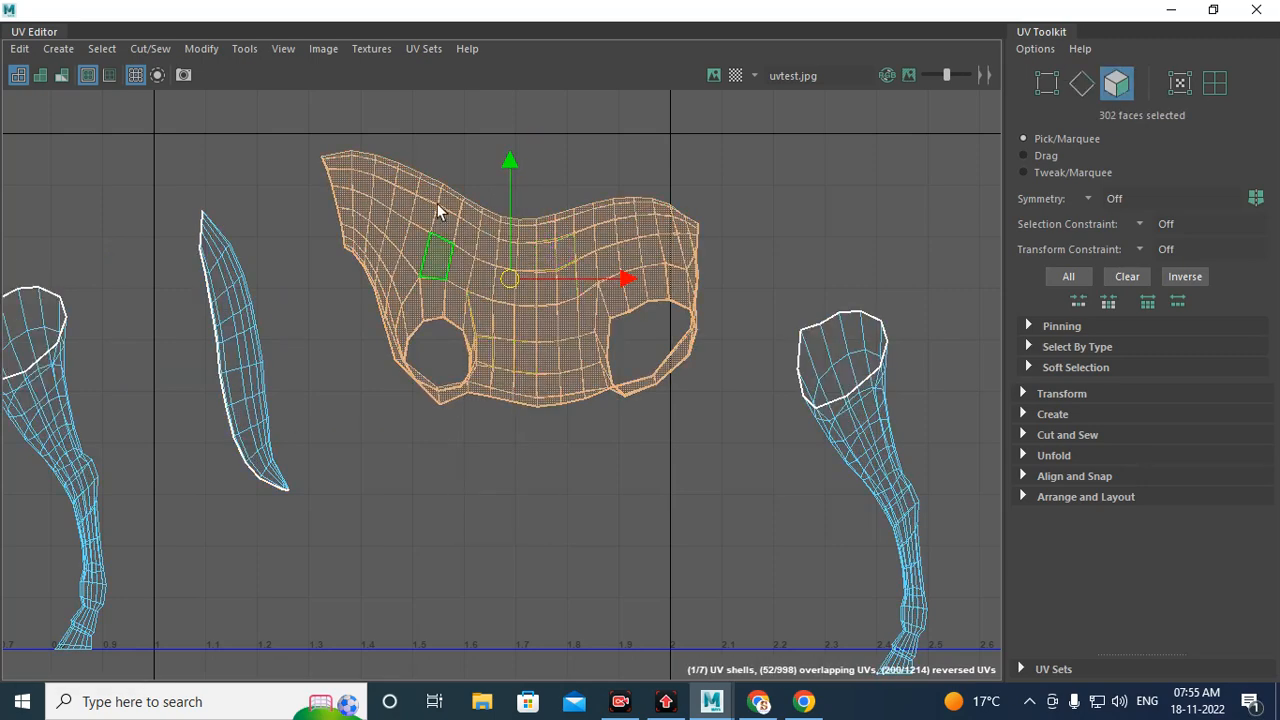
right_click_drag(556, 227, 431, 231, "shift")
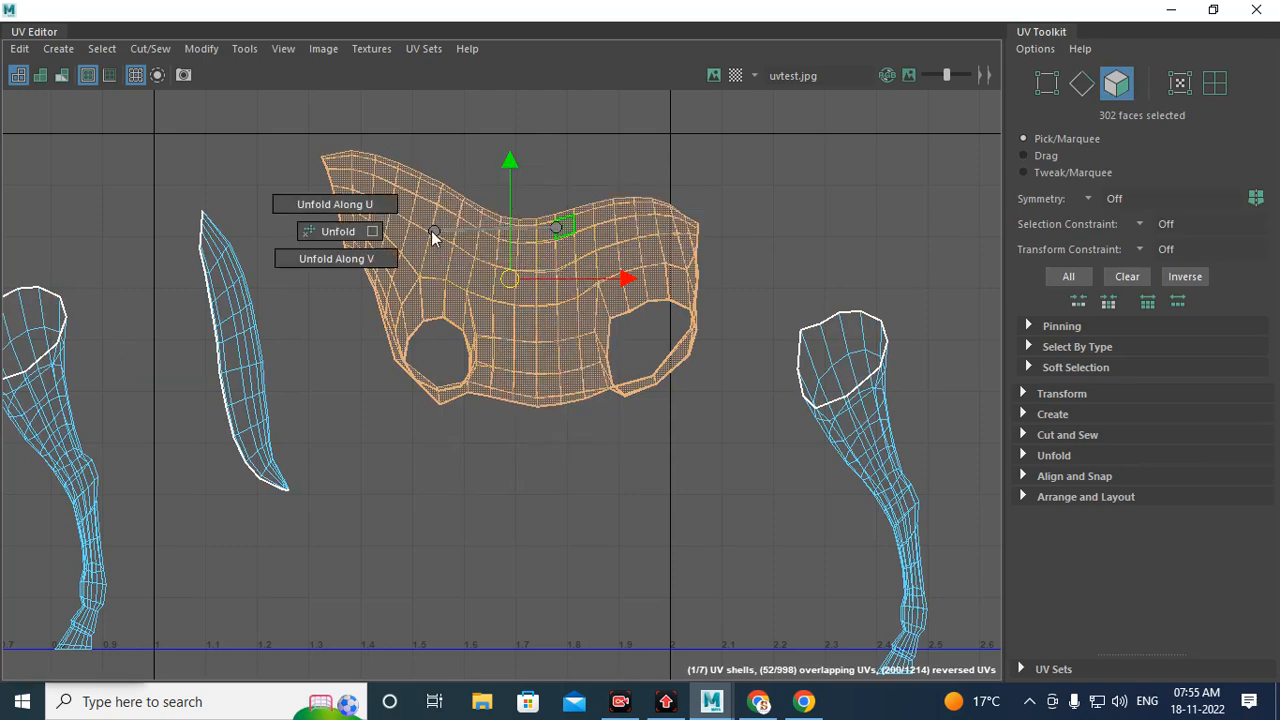
right_click_drag(351, 234, 351, 234, "shift")
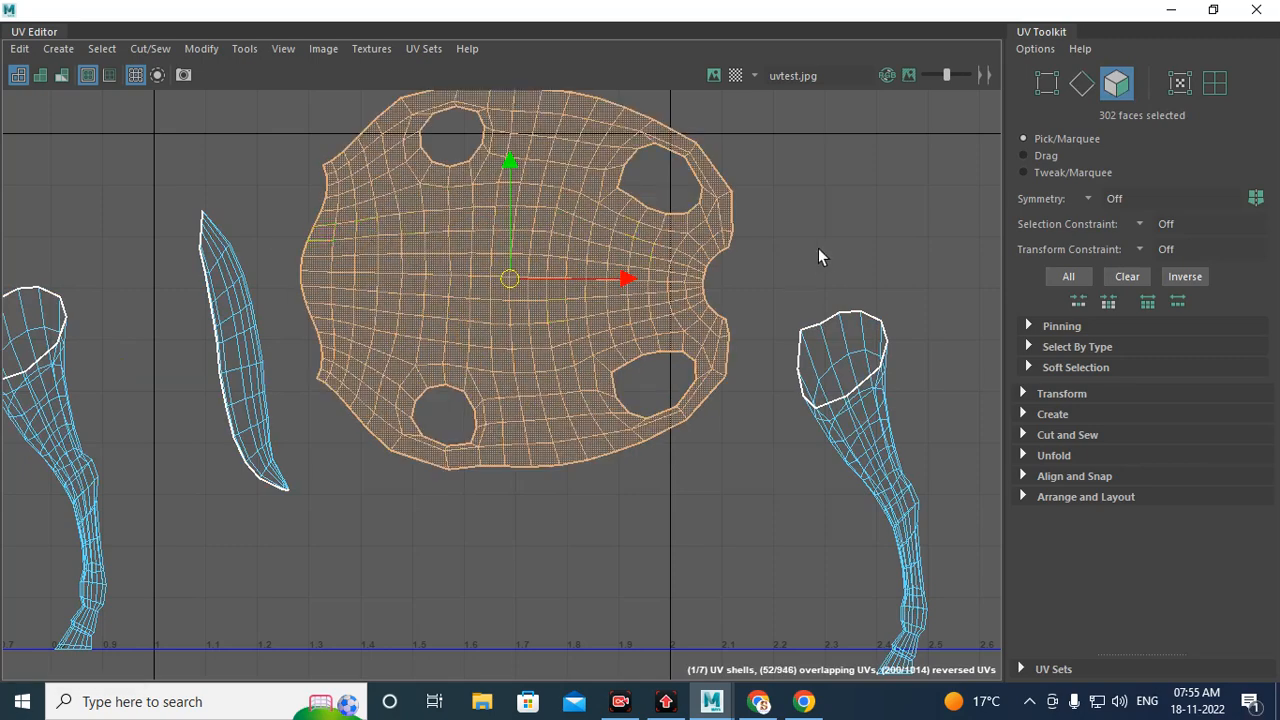
left_click(818, 257)
Step: Select the tail shell's faces and Unfold them
middle_click_drag(352, 307, 661, 274, "alt")
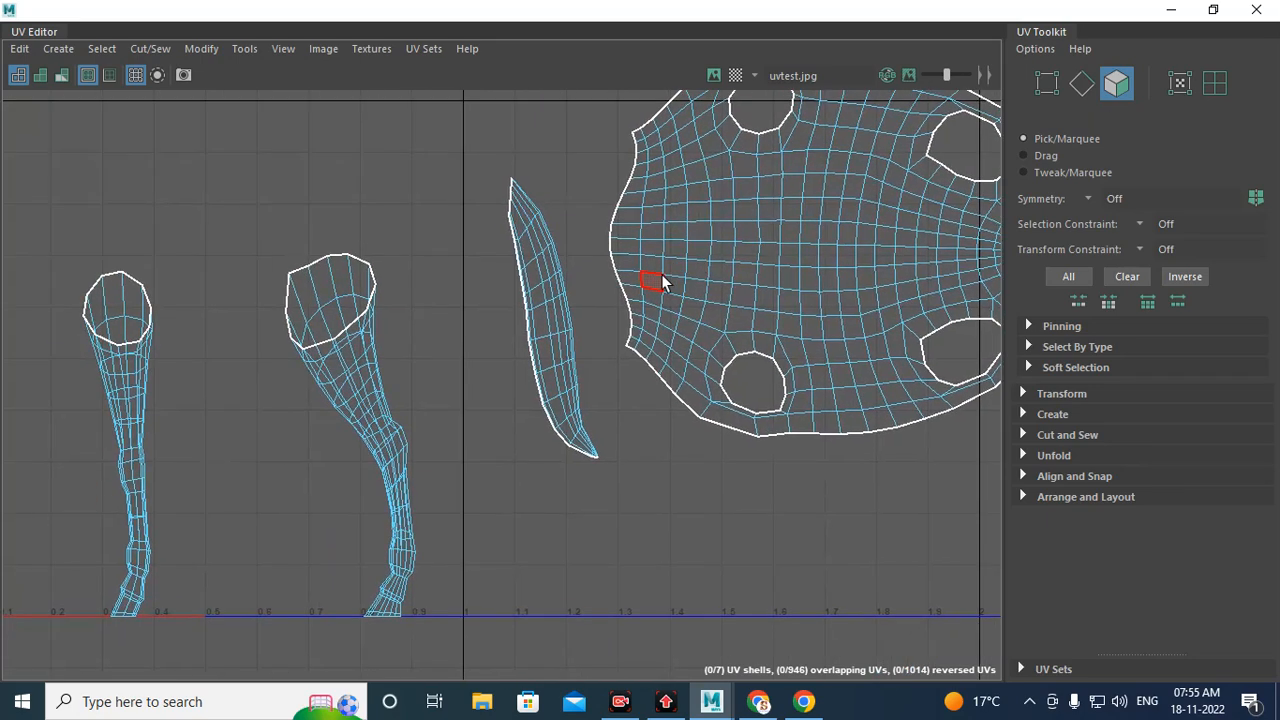
double_click(535, 319)
right_click_drag(450, 265, 350, 278, "shift")
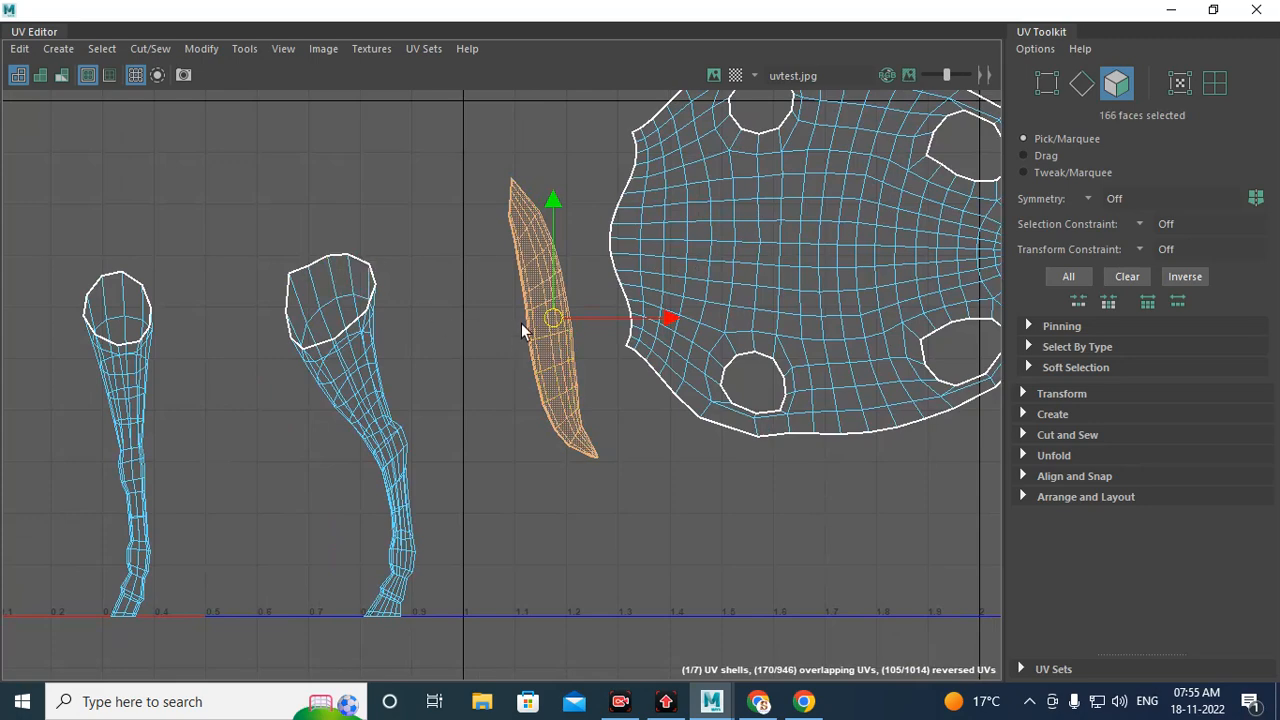
right_click_drag(535, 293, 349, 302, "shift")
scroll(524, 316, "up", 3)
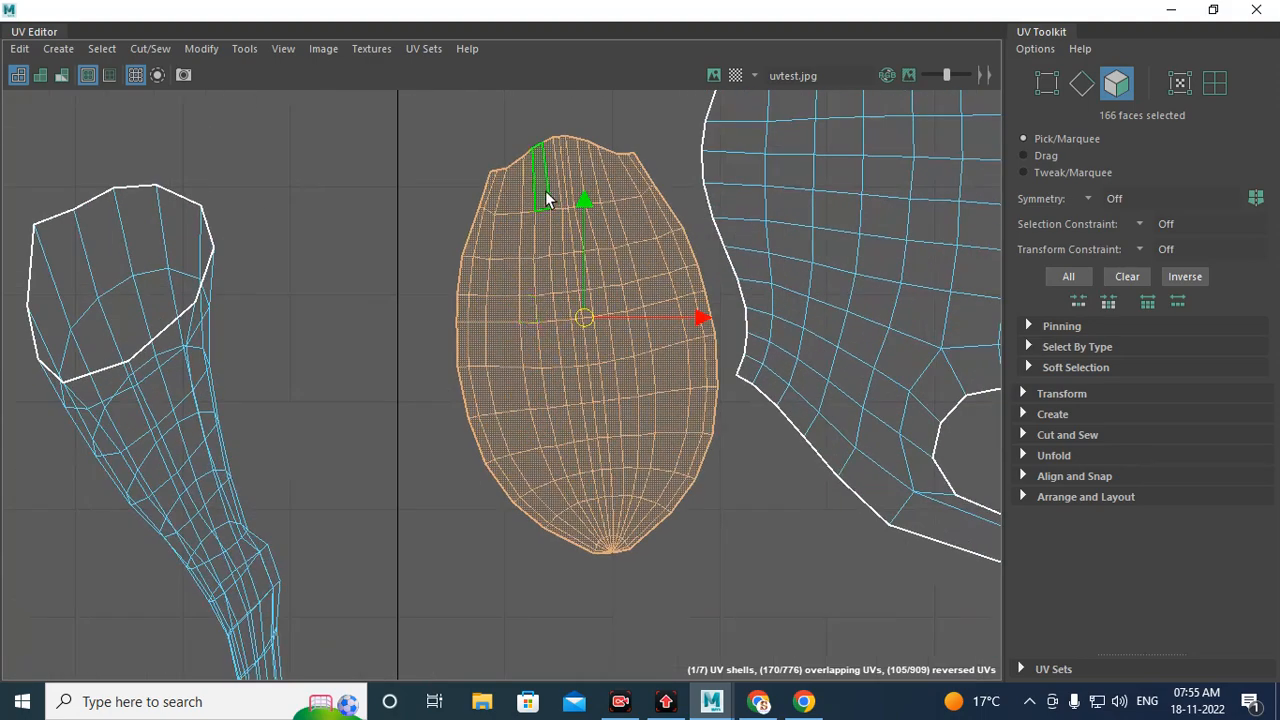
Step: Select the head shell's faces and zoom in close on the area around the ear
middle_click_drag(552, 458, 1222, 383, "alt")
scroll(483, 432, "down", 5)
middle_click_drag(419, 366, 893, 443, "alt")
scroll(411, 322, "up", 2)
scroll(430, 324, "up", 5)
double_click(628, 321)
middle_click_drag(644, 246, 582, 556, "alt")
scroll(610, 256, "up", 1)
scroll(611, 257, "up", 5)
middle_click_drag(639, 304, 629, 329, "alt")
scroll(606, 393, "up", 6)
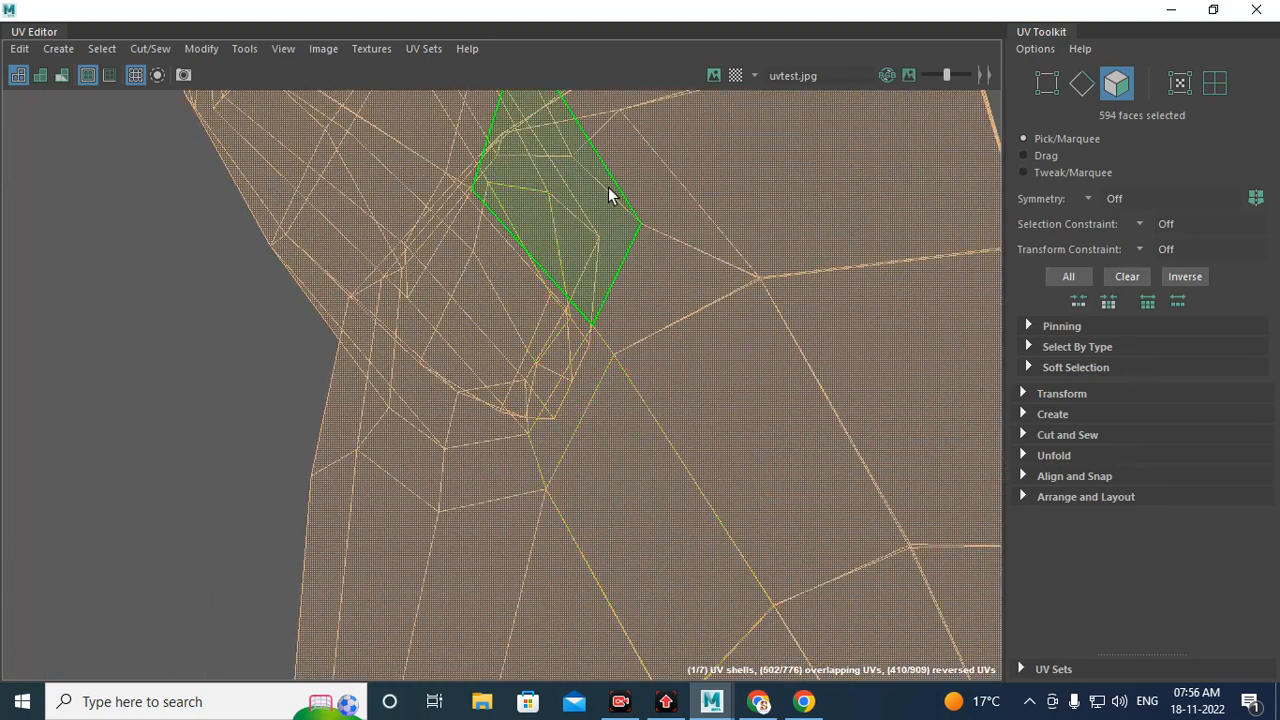
Step: Switch to edge selection and select the edge loop around the ear base on the head shell
right_click(672, 247)
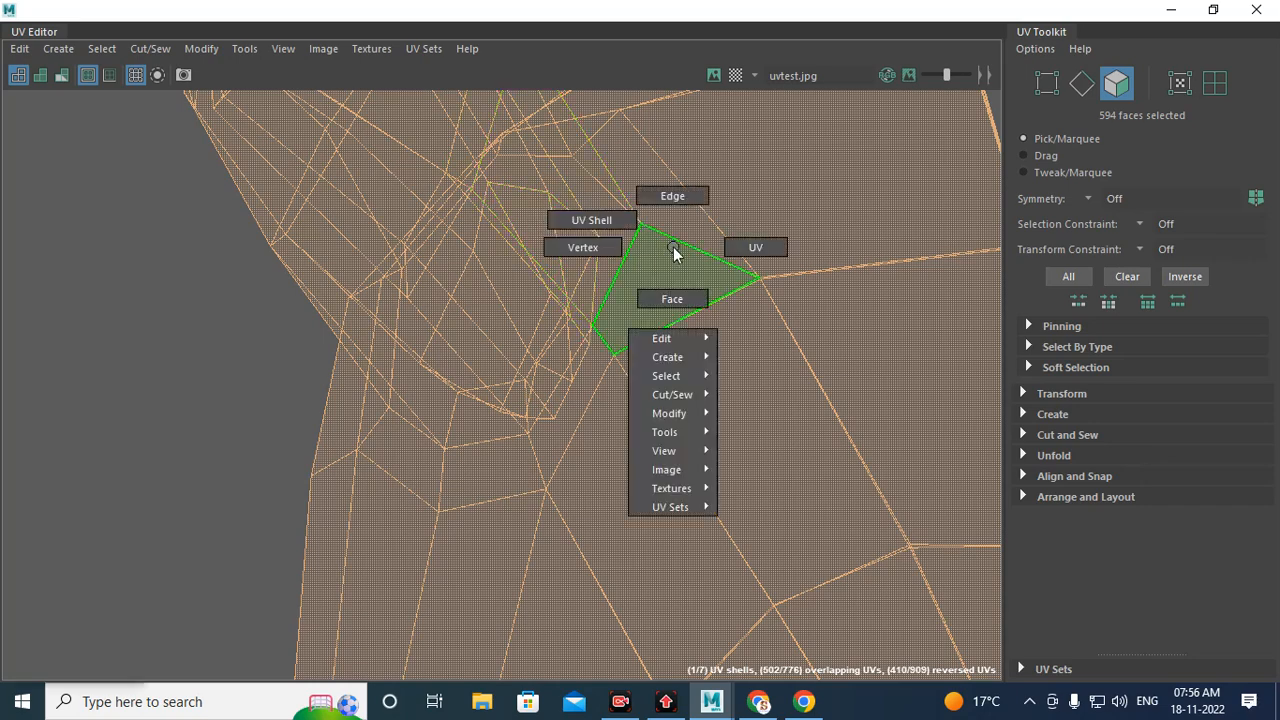
left_click(664, 195)
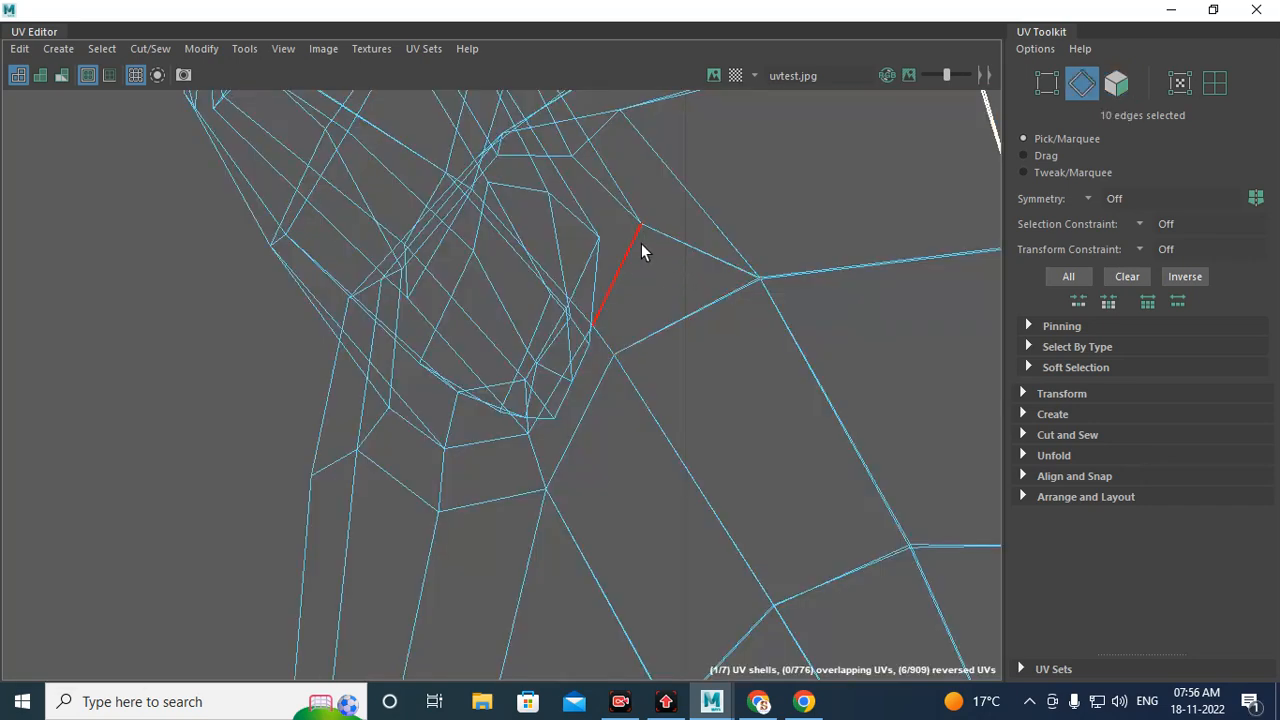
double_click(641, 243)
scroll(666, 277, "down", 2)
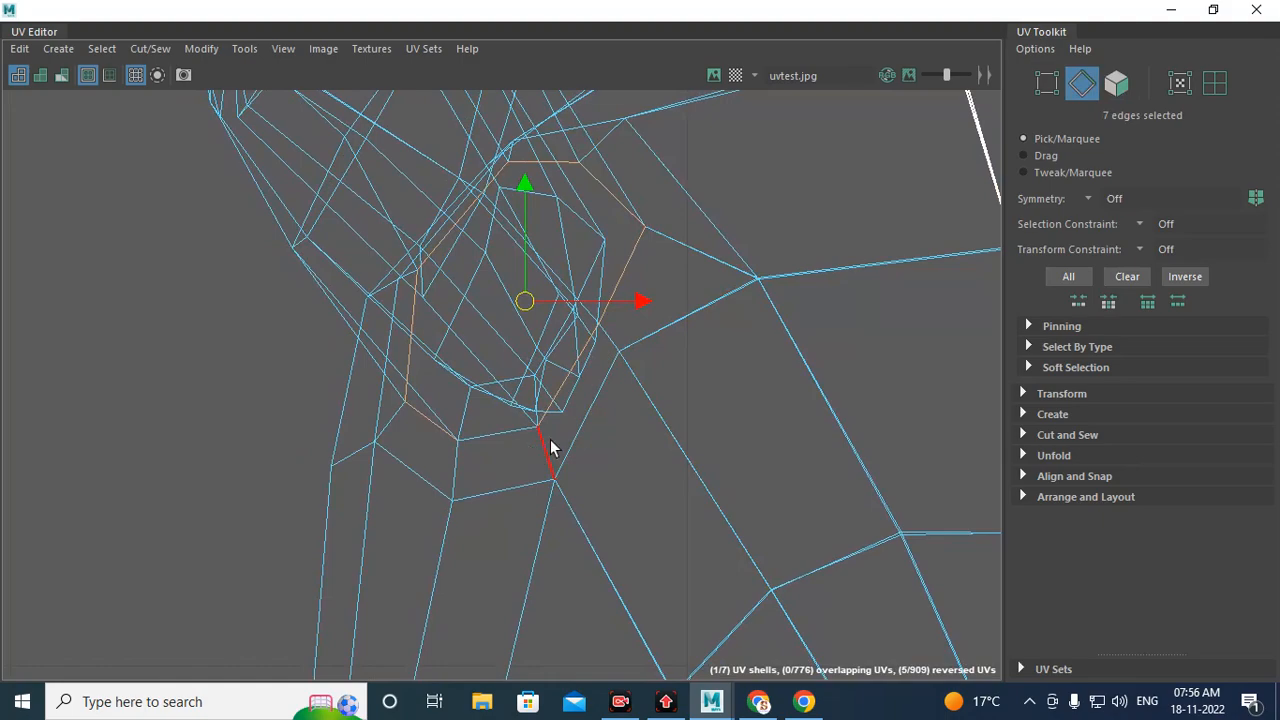
Step: Minimize the UV Editor and orbit the perspective view to inspect the selected edges on the head
left_click(1173, 9)
left_click_drag(586, 337, 461, 330, "alt")
middle_click_drag(461, 330, 516, 393, "alt")
right_click_drag(516, 393, 608, 505, "alt")
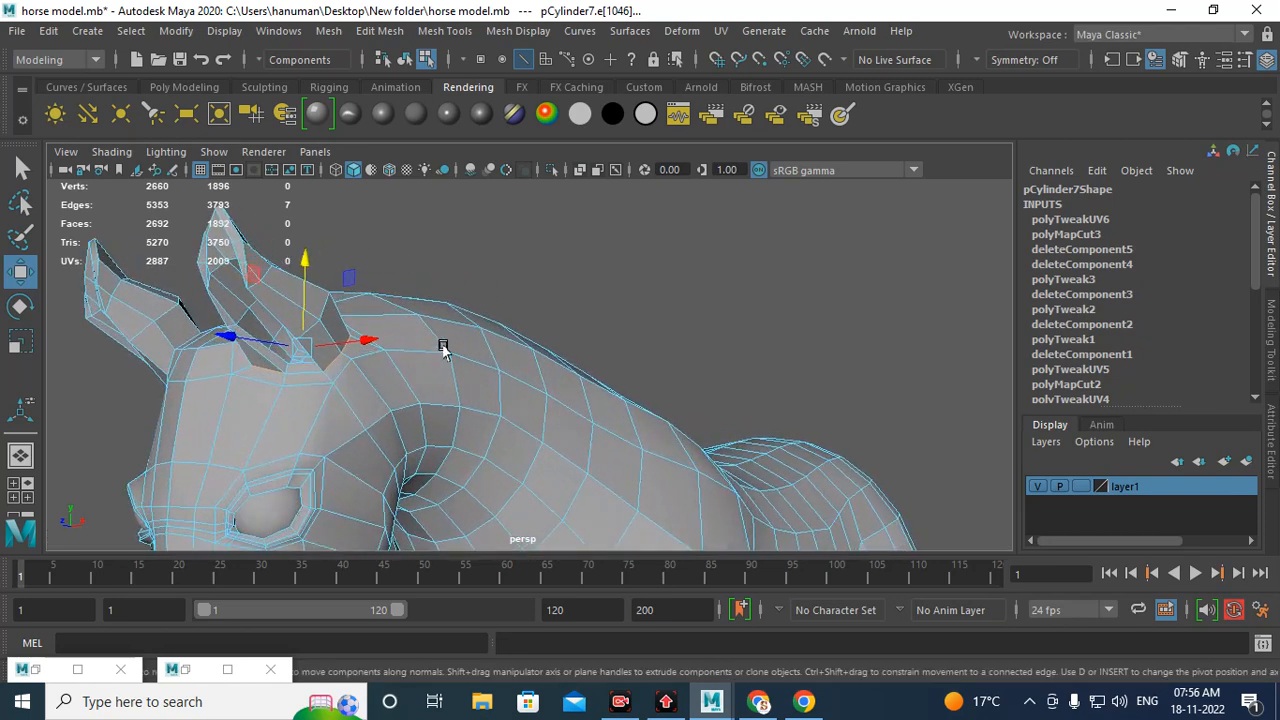
Step: Extend the ear-base edge selection by adding the remaining edges around the ear on the head
left_click_drag(443, 346, 491, 366, "alt")
right_click_drag(491, 366, 550, 432, "alt")
middle_click_drag(590, 283, 556, 329, "alt")
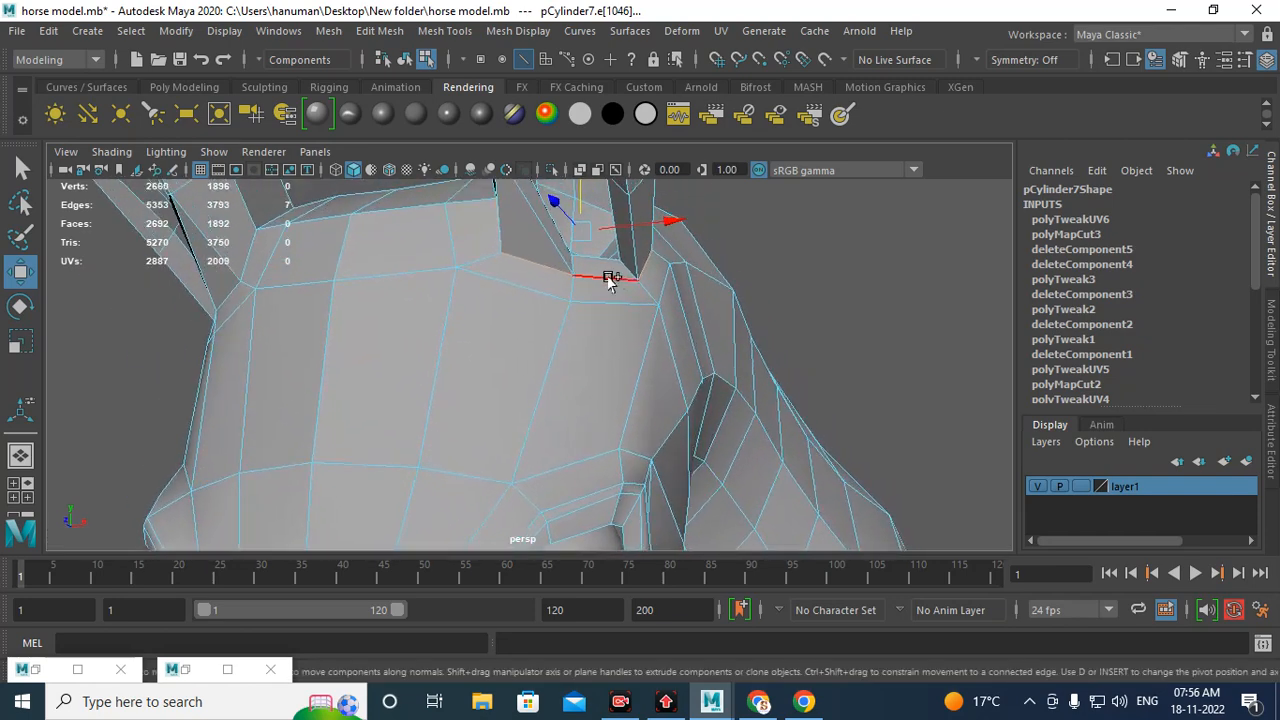
left_click(610, 279, "shift")
right_click_drag(598, 338, 616, 283, "alt")
middle_click_drag(591, 311, 566, 363, "alt")
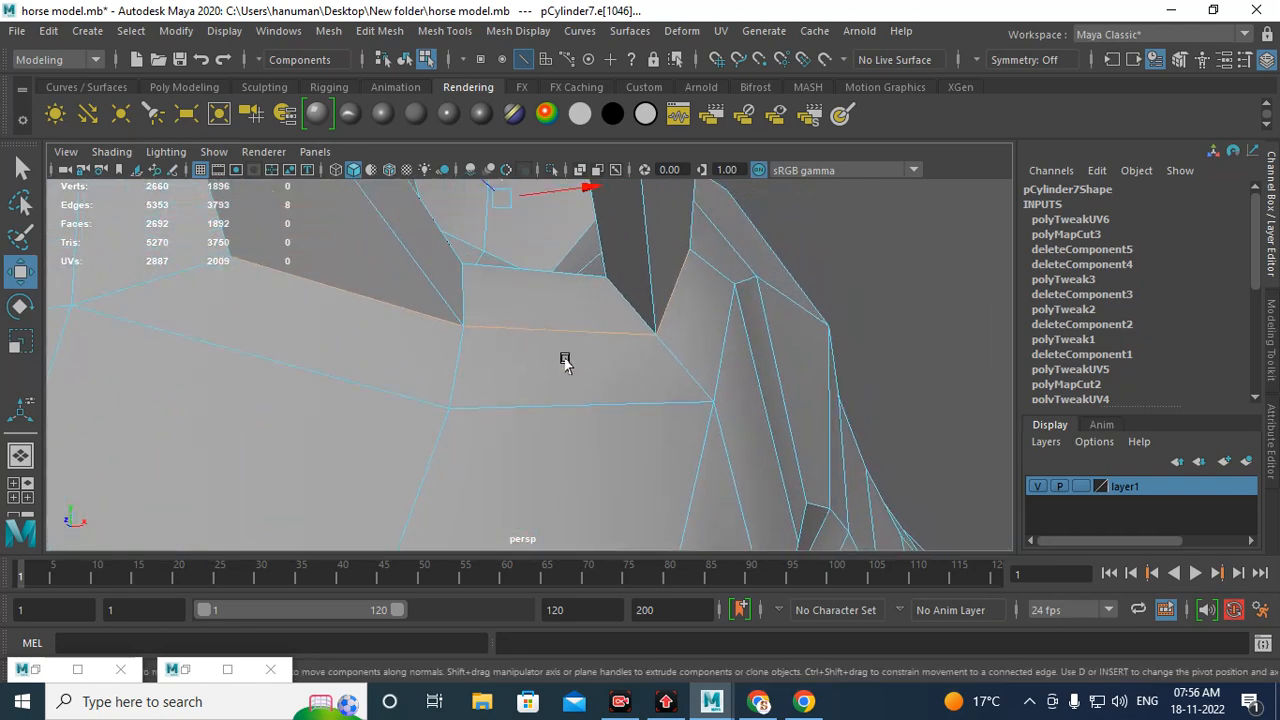
right_click_drag(566, 363, 812, 432, "alt")
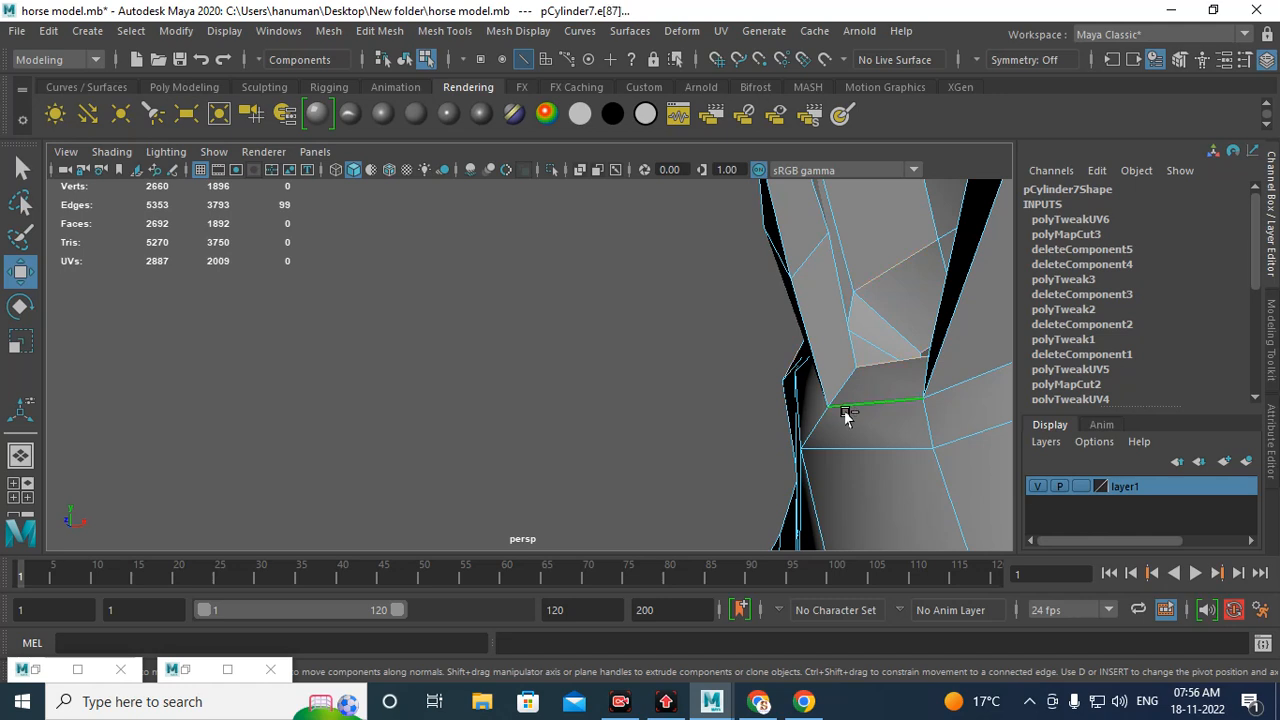
left_click_drag(904, 407, 859, 408, "alt")
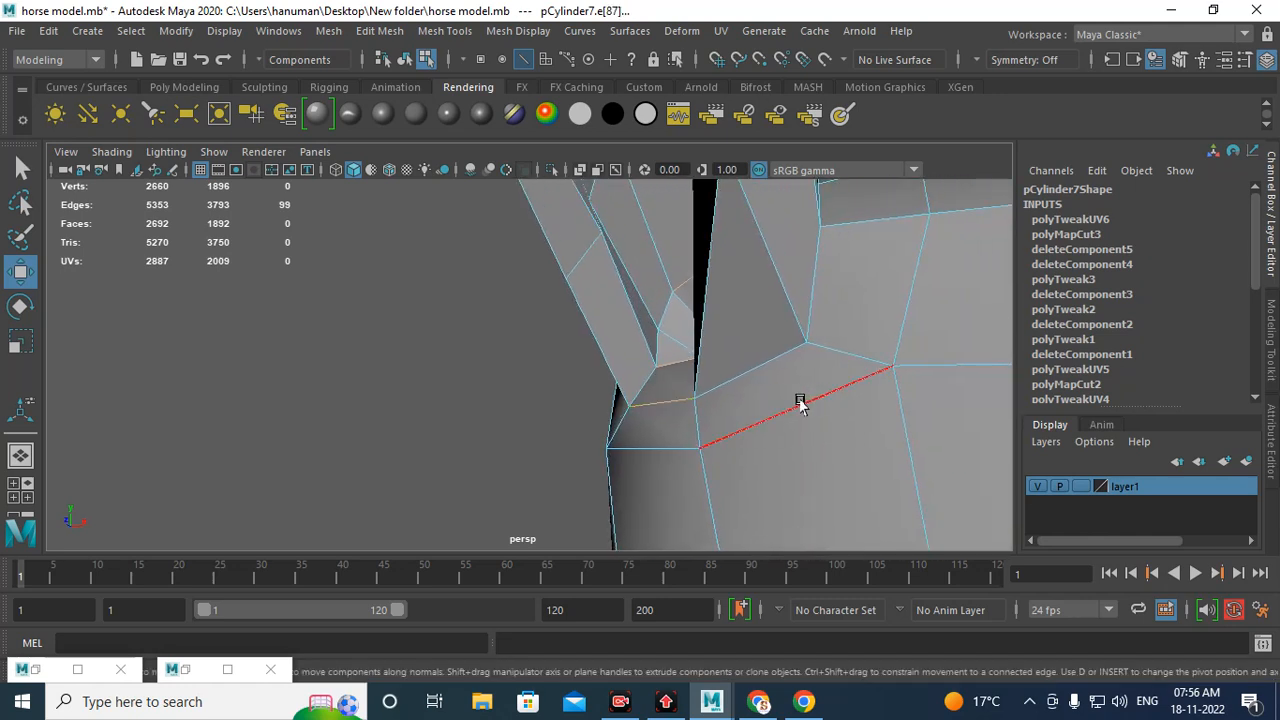
key("ctrl+z")
left_click(662, 395, "shift")
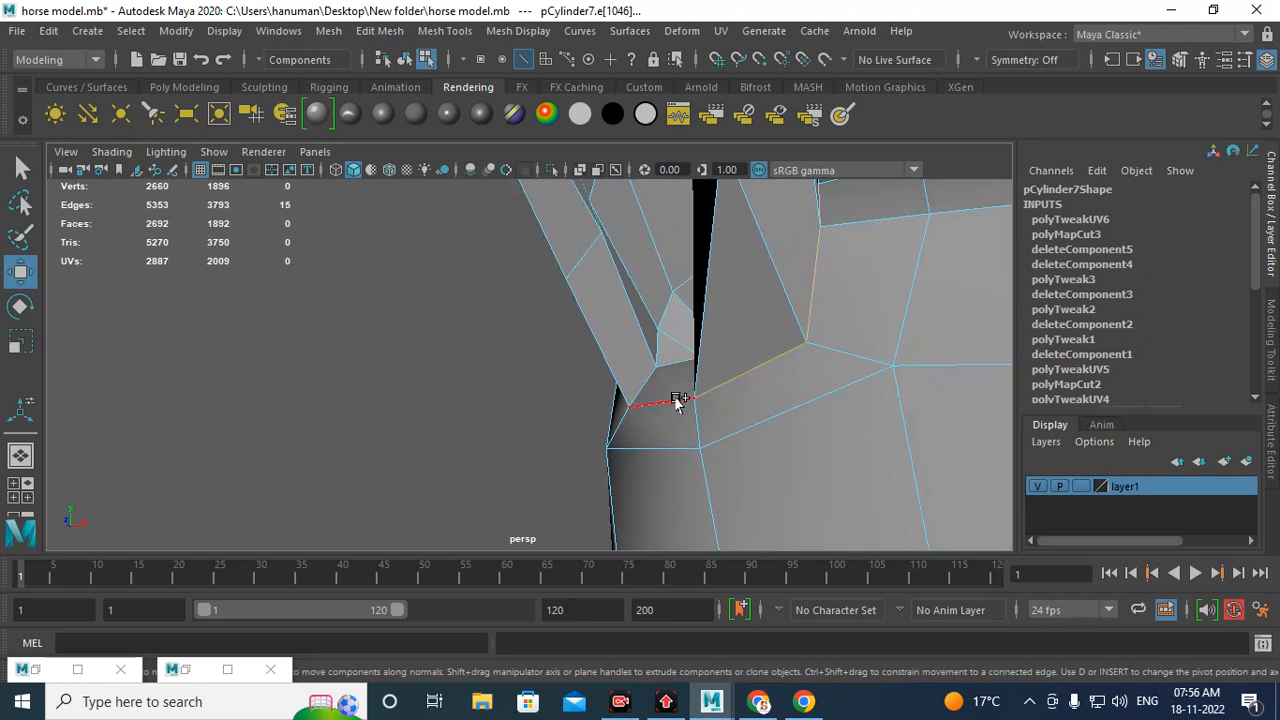
left_click(676, 400, "shift")
left_click_drag(676, 400, 813, 387, "alt")
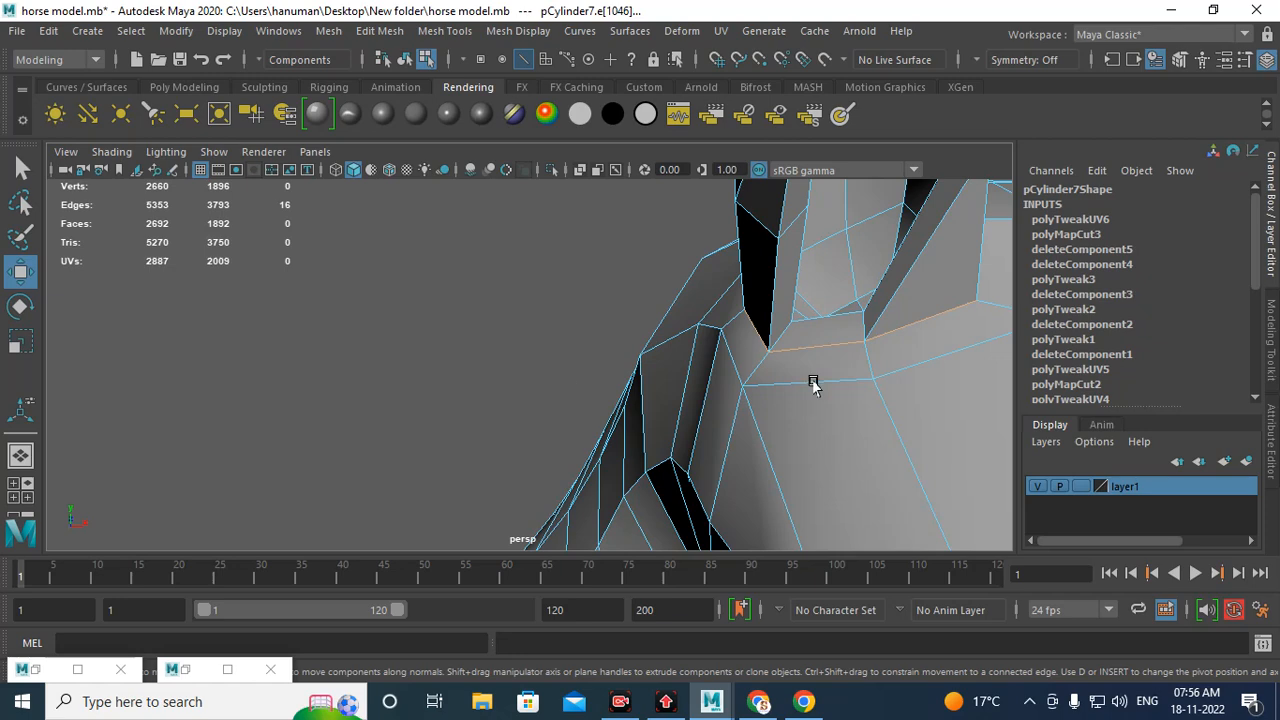
right_click_drag(813, 387, 536, 300, "alt")
left_click_drag(631, 323, 560, 366, "alt")
right_click_drag(560, 366, 626, 414, "alt")
left_click_drag(626, 414, 717, 367, "alt")
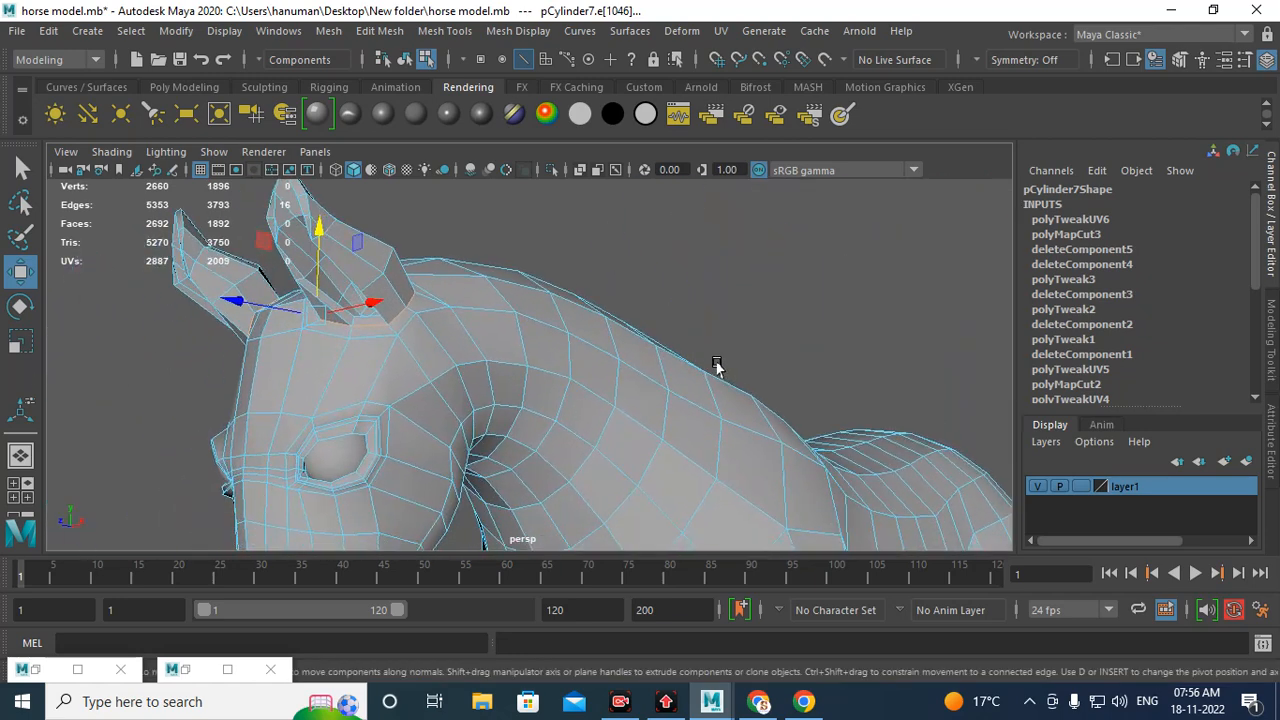
Step: Cut the ear off the head shell along the selected edges and move the ear shell aside
left_click(187, 669)
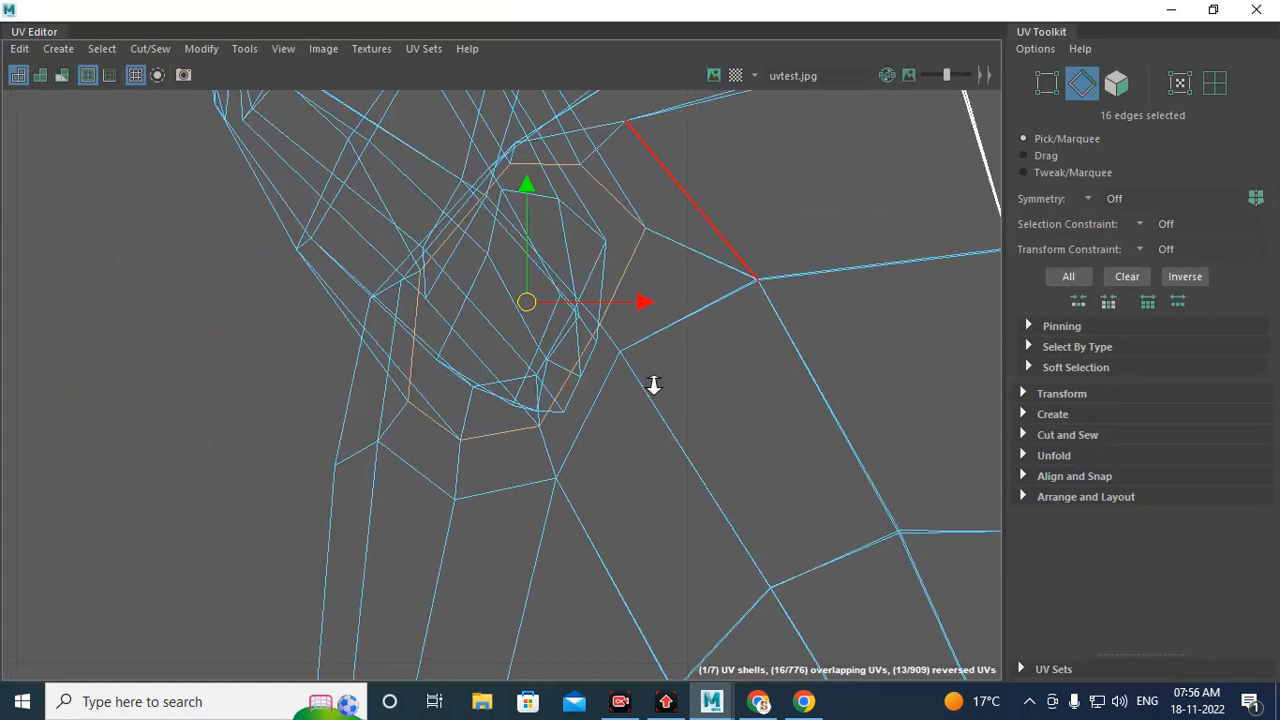
scroll(652, 378, "down", 2)
middle_click_drag(633, 358, 564, 465, "alt")
right_click_drag(272, 434, 205, 452, "shift")
scroll(520, 433, "down", 3)
right_click_drag(505, 314, 500, 362)
left_click(489, 327)
left_click_drag(500, 329, 163, 386)
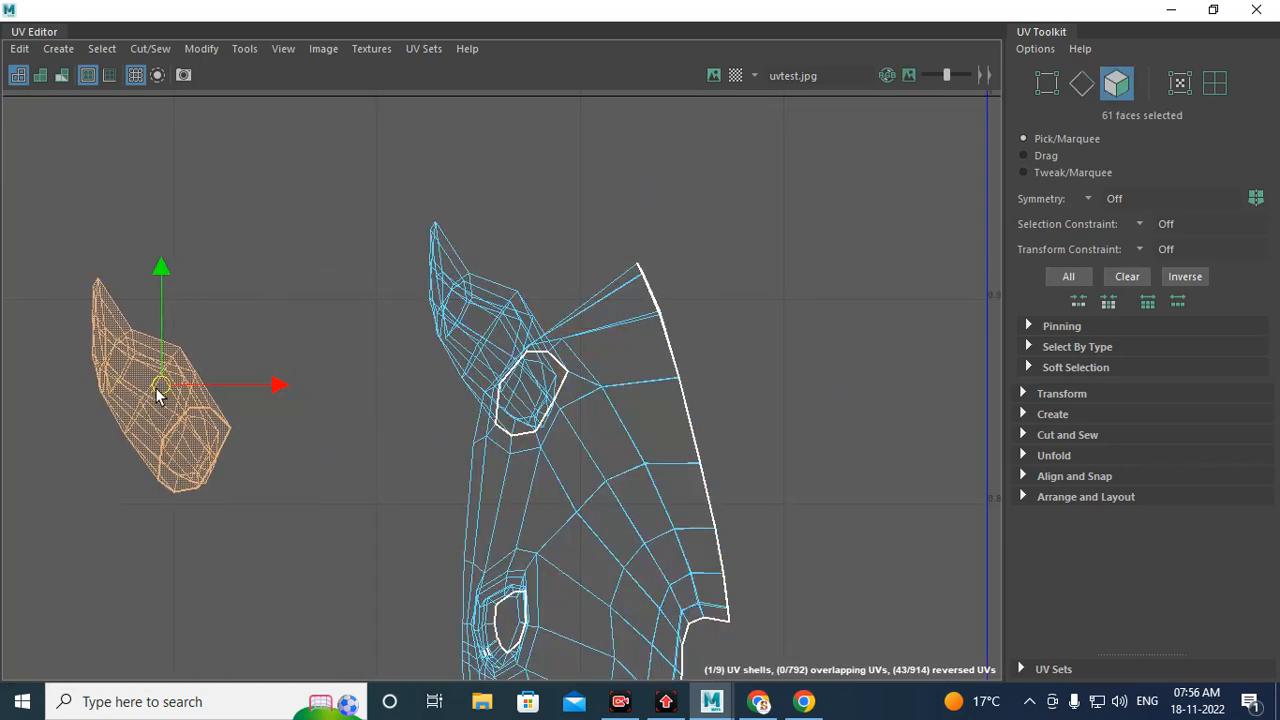
Step: Move the second ear shell beside the first and select the whole head shell
left_click(501, 320)
left_click_drag(498, 329, 217, 268)
scroll(681, 488, "down", 2)
middle_click_drag(513, 465, 455, 297, "alt")
right_click_drag(560, 411, 565, 464)
double_click(595, 405)
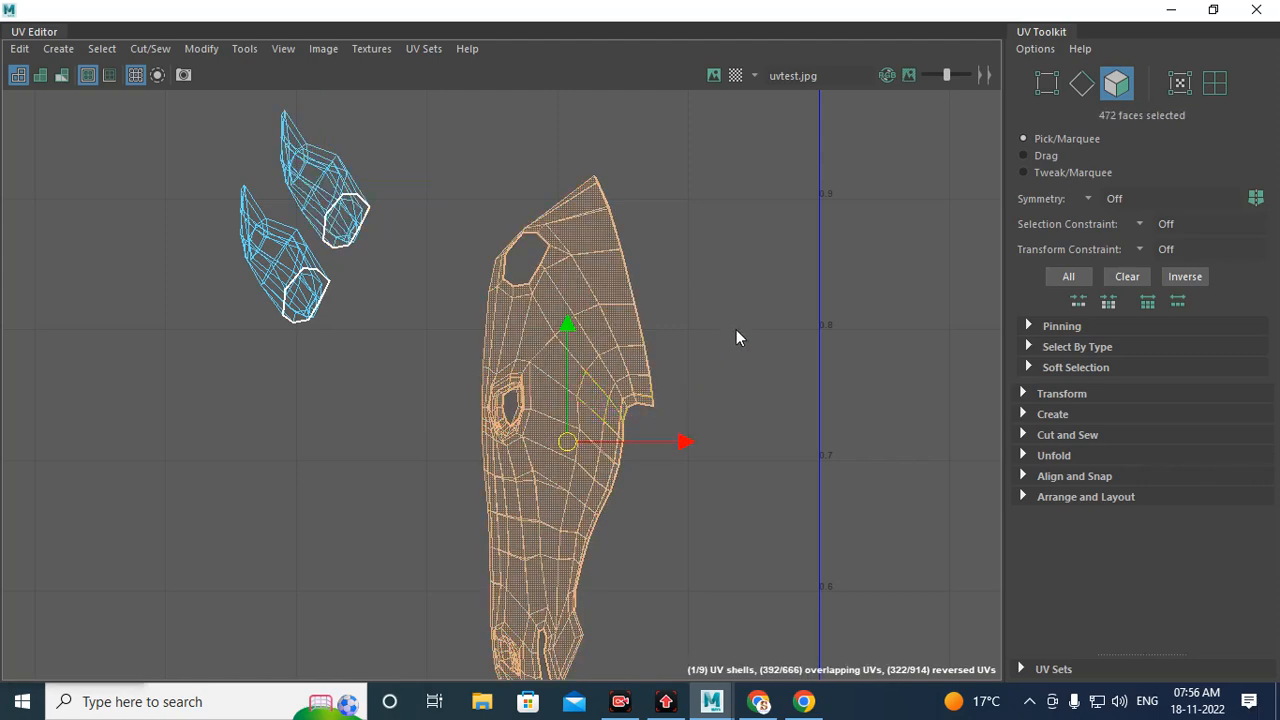
Step: Unfold the head shell, rotate it upright and clear the selection
right_click_drag(736, 329, 531, 331, "shift")
scroll(580, 370, "down", 2)
left_click_drag(578, 428, 730, 332)
key("e")
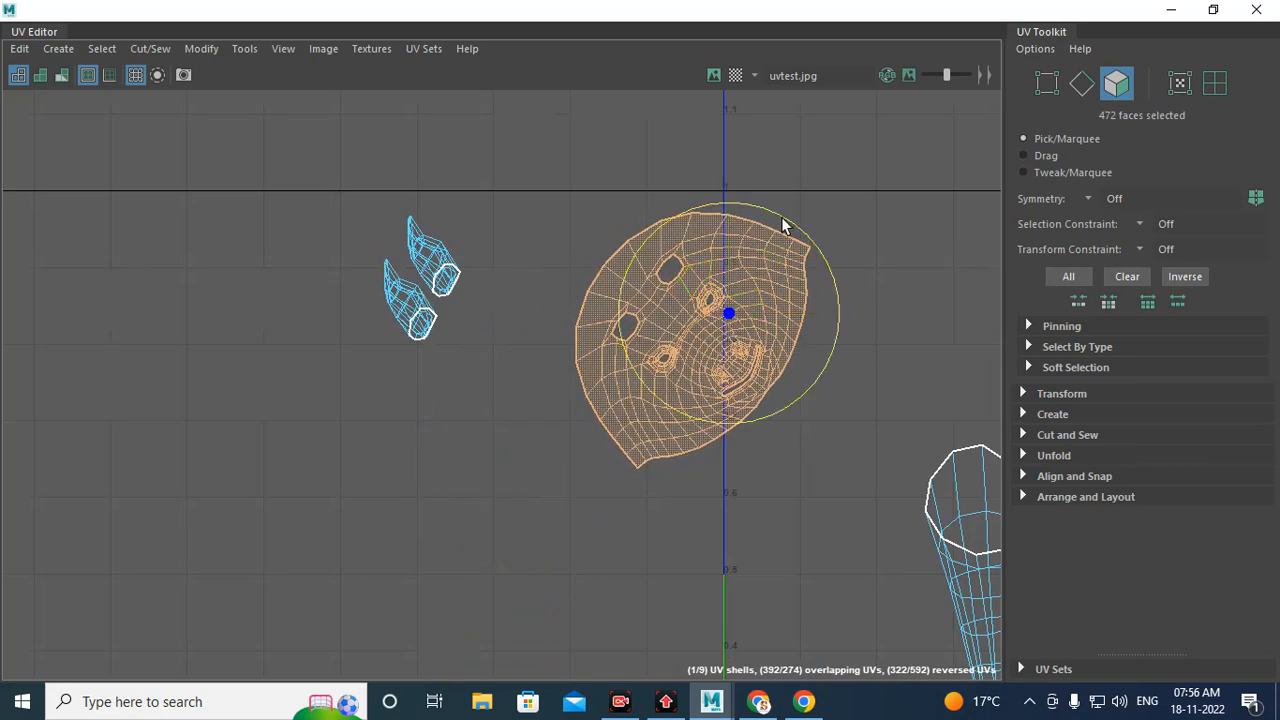
left_click_drag(783, 225, 838, 302)
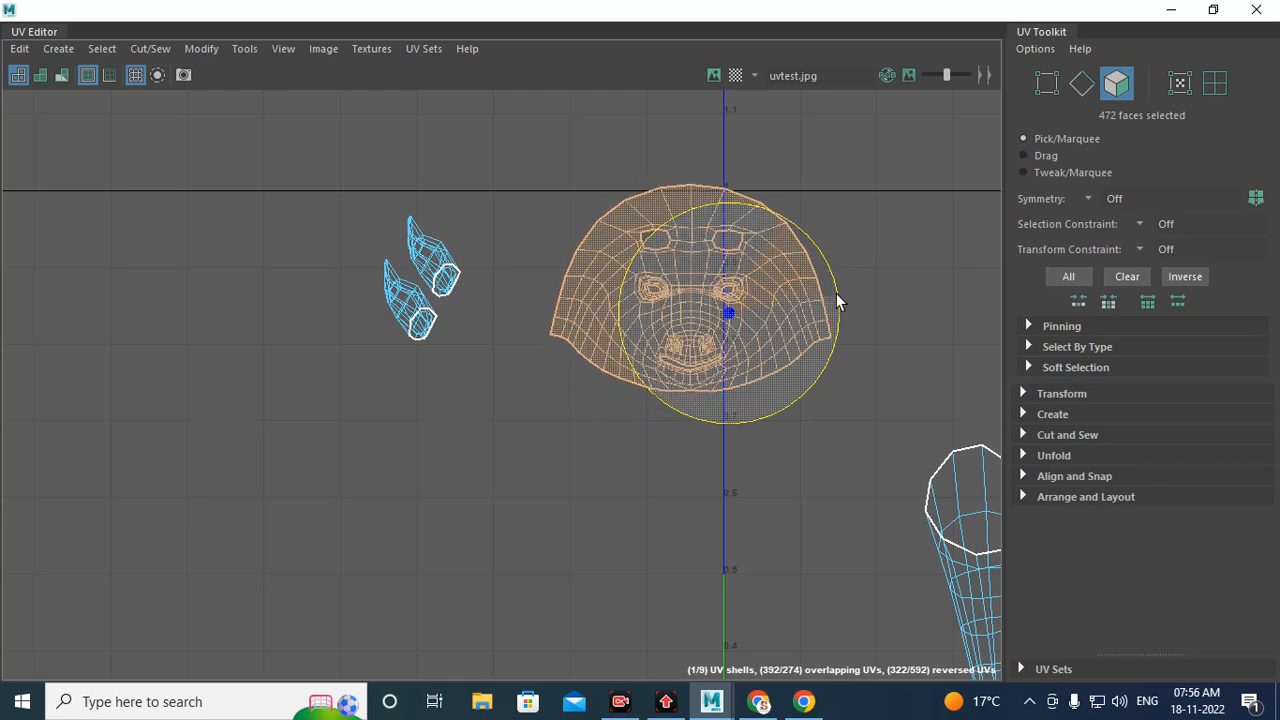
scroll(741, 461, "up", 4)
left_click(777, 423)
scroll(777, 423, "down", 2)
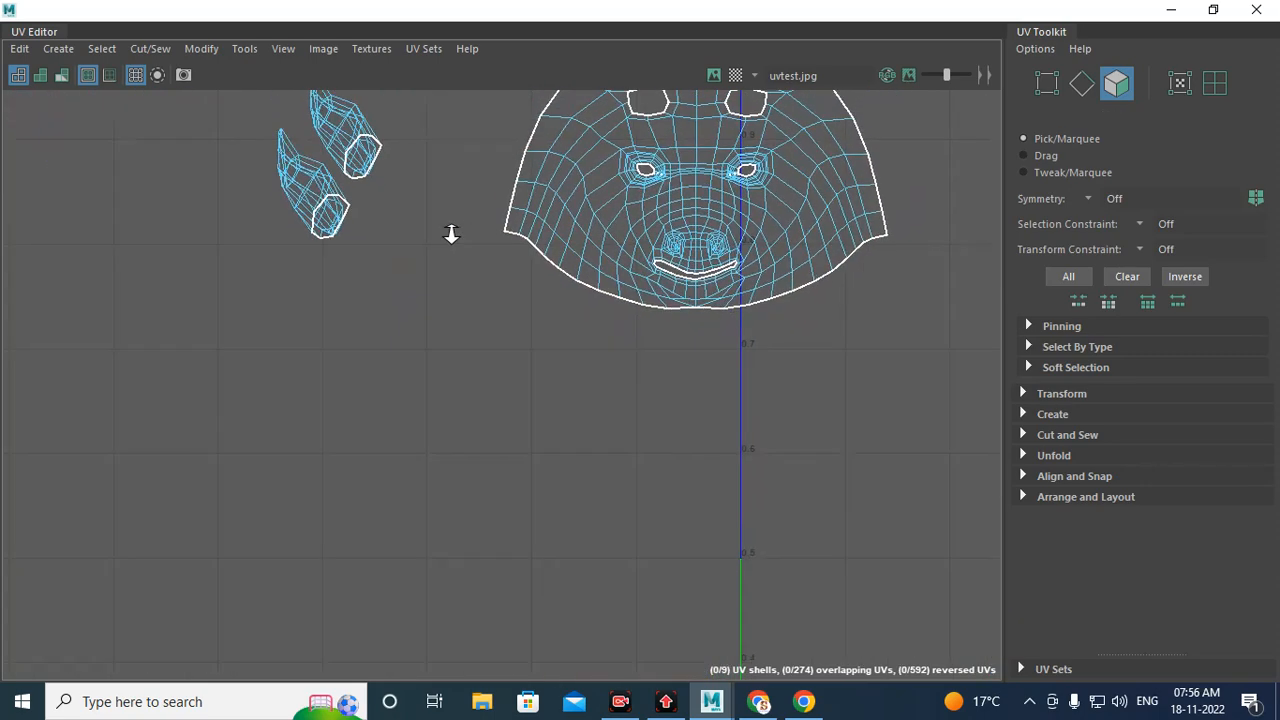
Step: Pan and zoom across the UV layout to inspect the head, body and leg shells
middle_click_drag(652, 254, 487, 498, "alt")
scroll(587, 424, "down", 5)
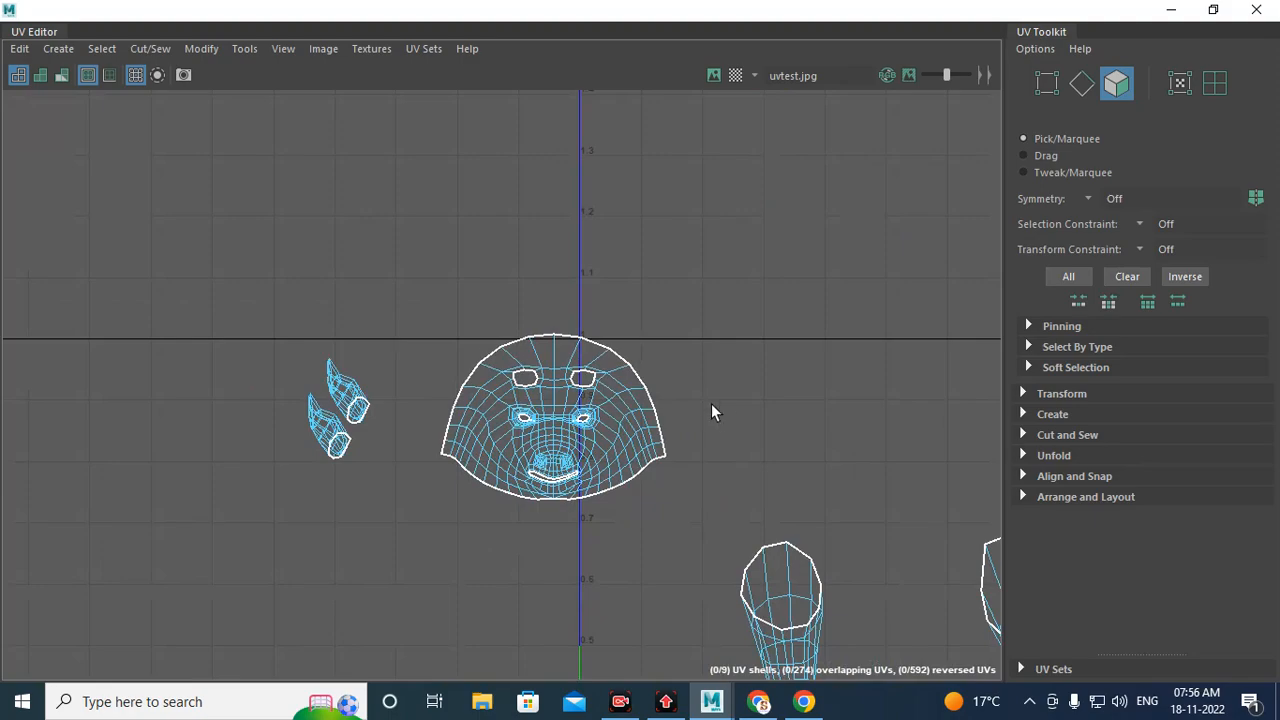
scroll(417, 290, "up", 1)
scroll(694, 433, "down", 6)
middle_click_drag(794, 468, 490, 322, "alt")
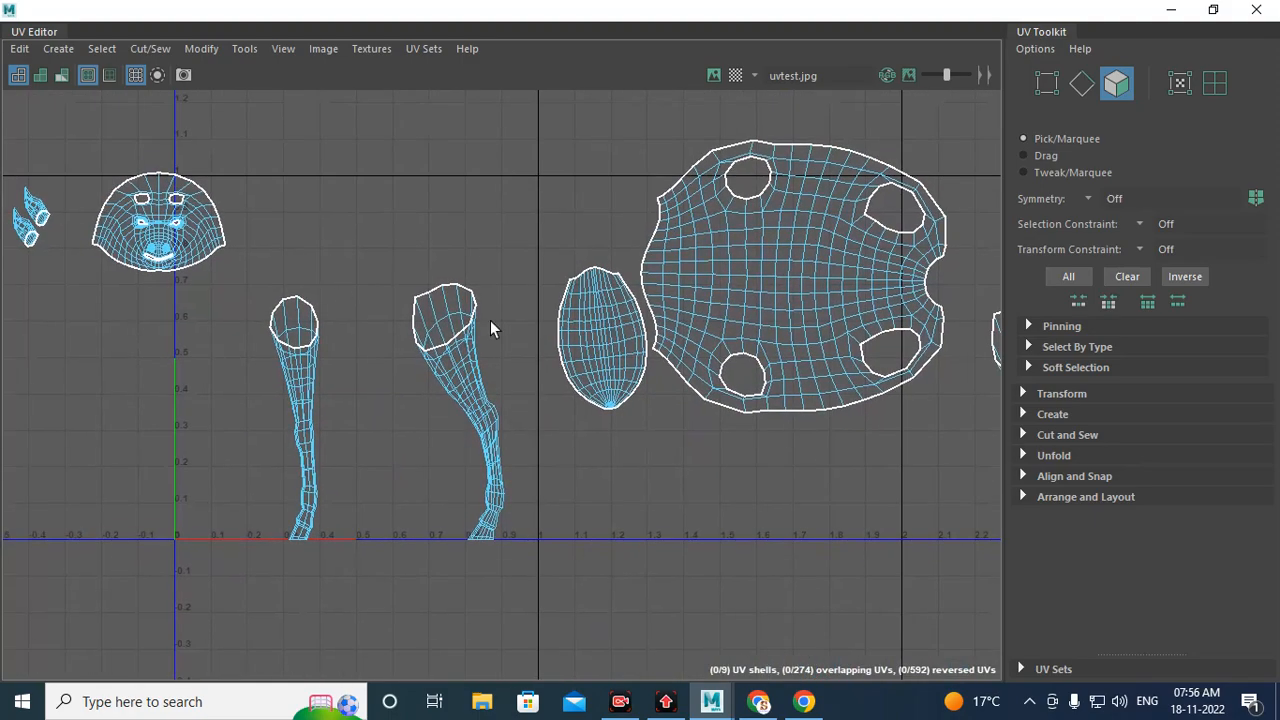
middle_click_drag(744, 298, 444, 361, "alt")
middle_click_drag(506, 443, 890, 298, "alt")
scroll(593, 327, "up", 2)
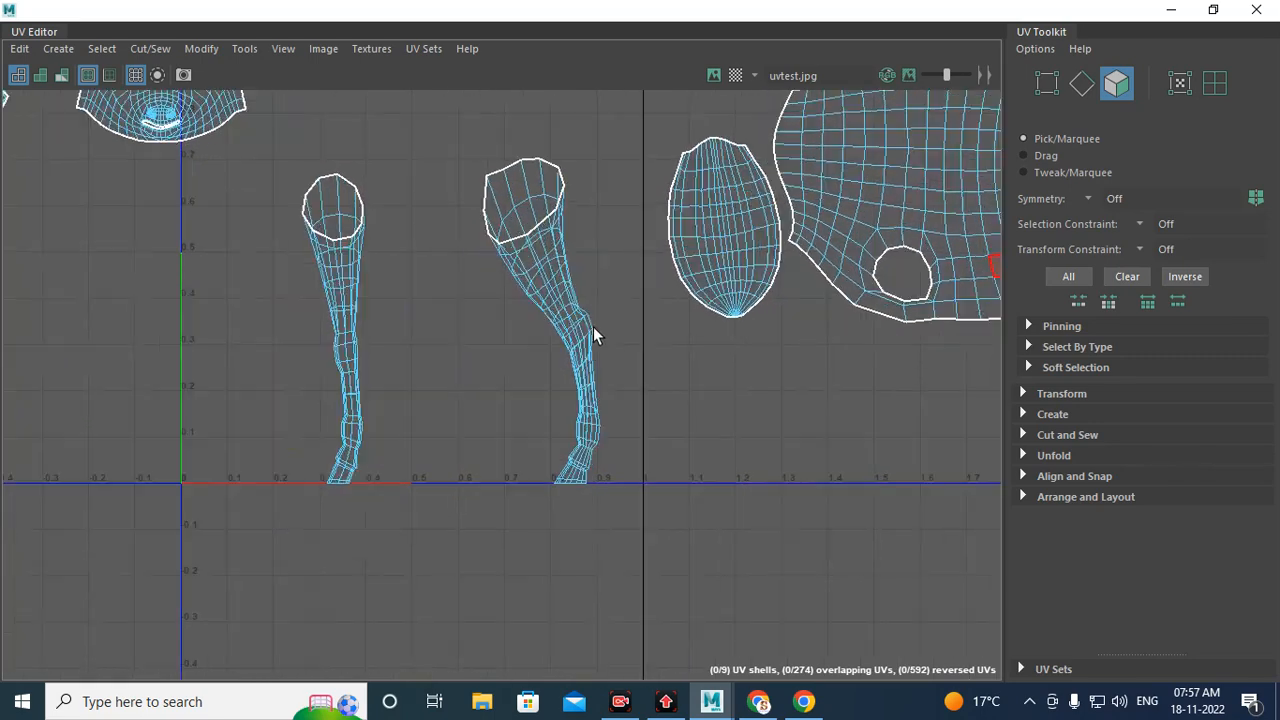
scroll(593, 326, "up", 3)
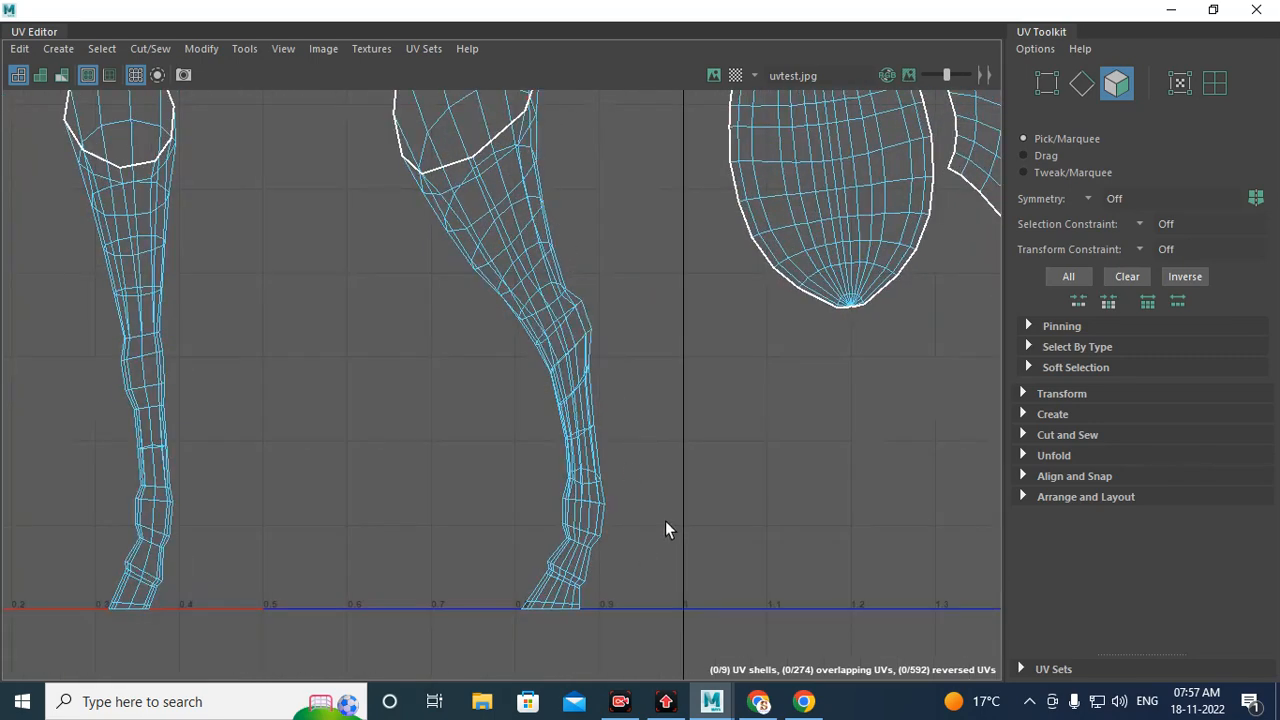
Step: Minimize the UV Editor and select a vertical edge loop down the inside of a front leg
left_click(1171, 9)
scroll(361, 283, "down", 5)
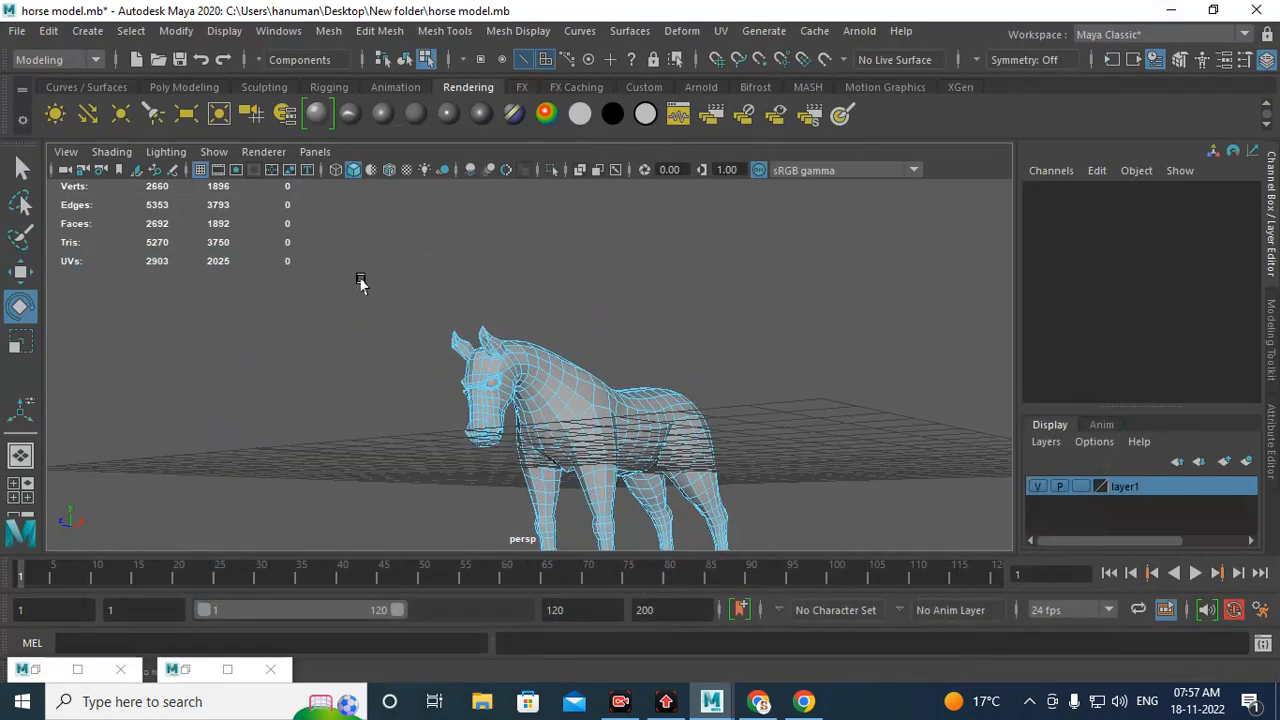
left_click_drag(695, 373, 591, 337, "alt")
scroll(600, 278, "up", 5)
left_click_drag(600, 279, 586, 423, "alt")
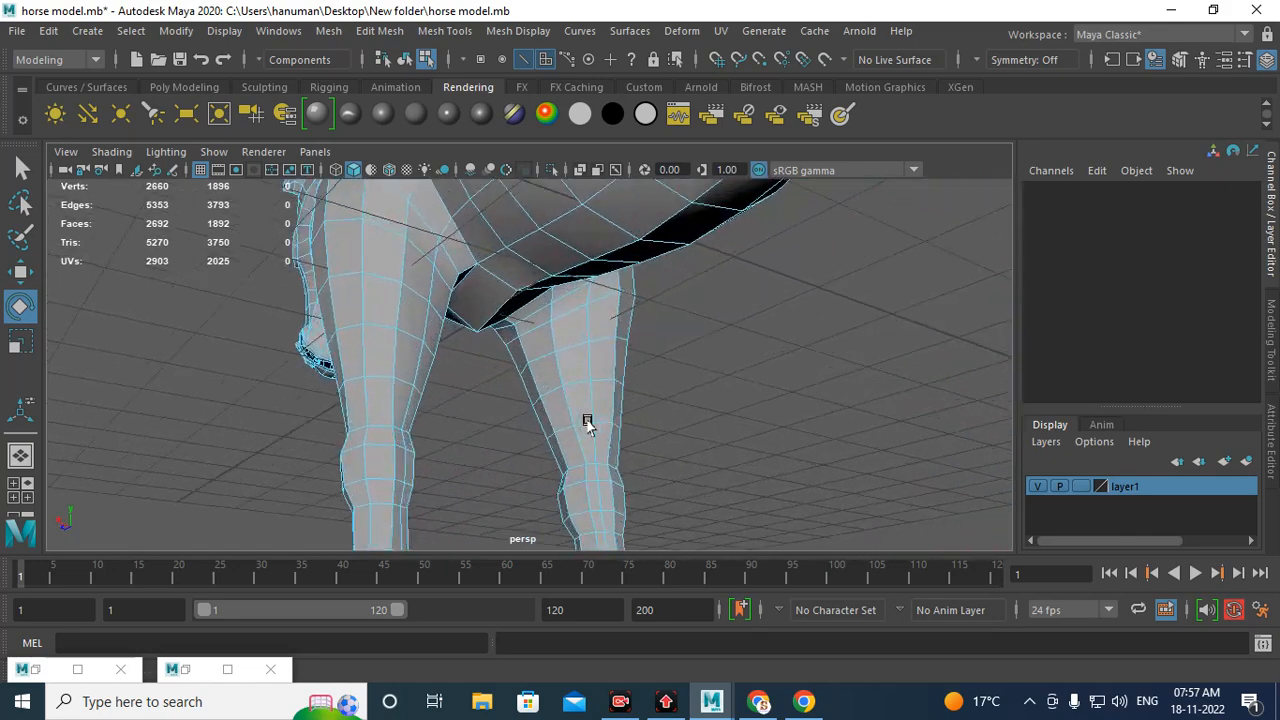
scroll(391, 254, "up", 3)
right_click_drag(394, 186, 396, 133)
double_click(391, 246)
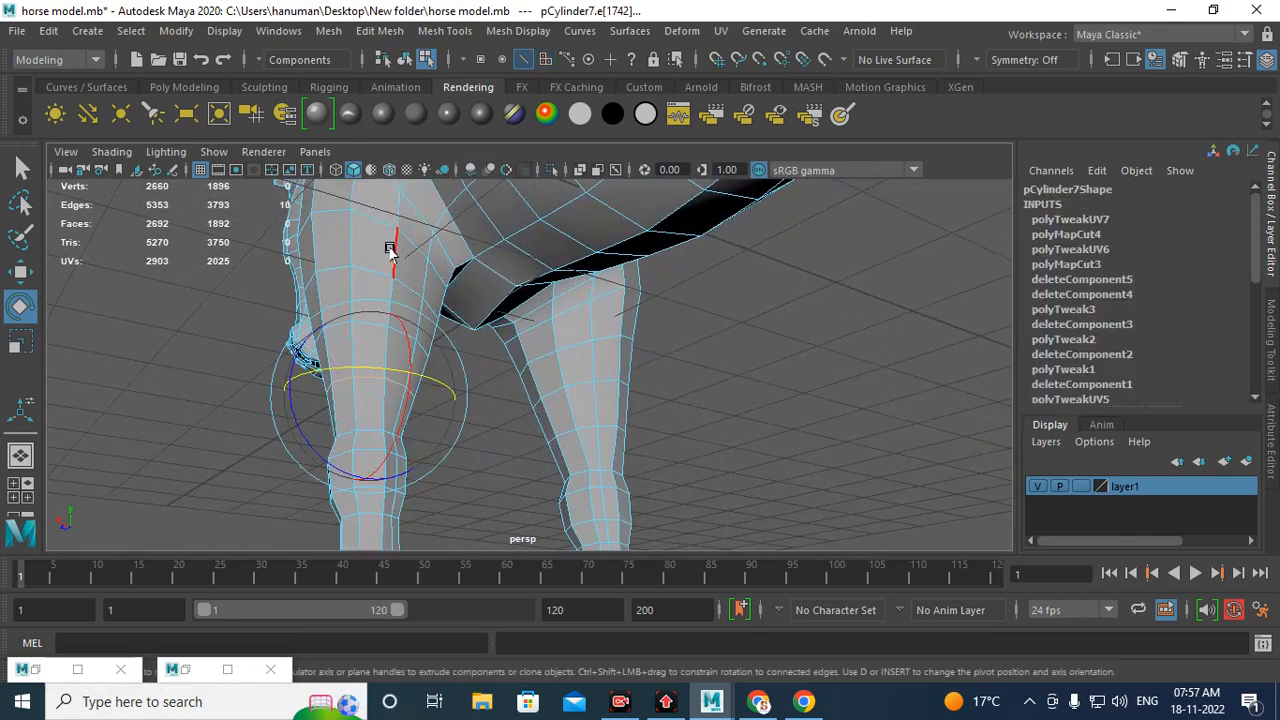
Step: Add vertical edge loops down the remaining legs to the edge selection
left_click_drag(481, 288, 729, 408, "alt")
scroll(729, 408, "down", 5)
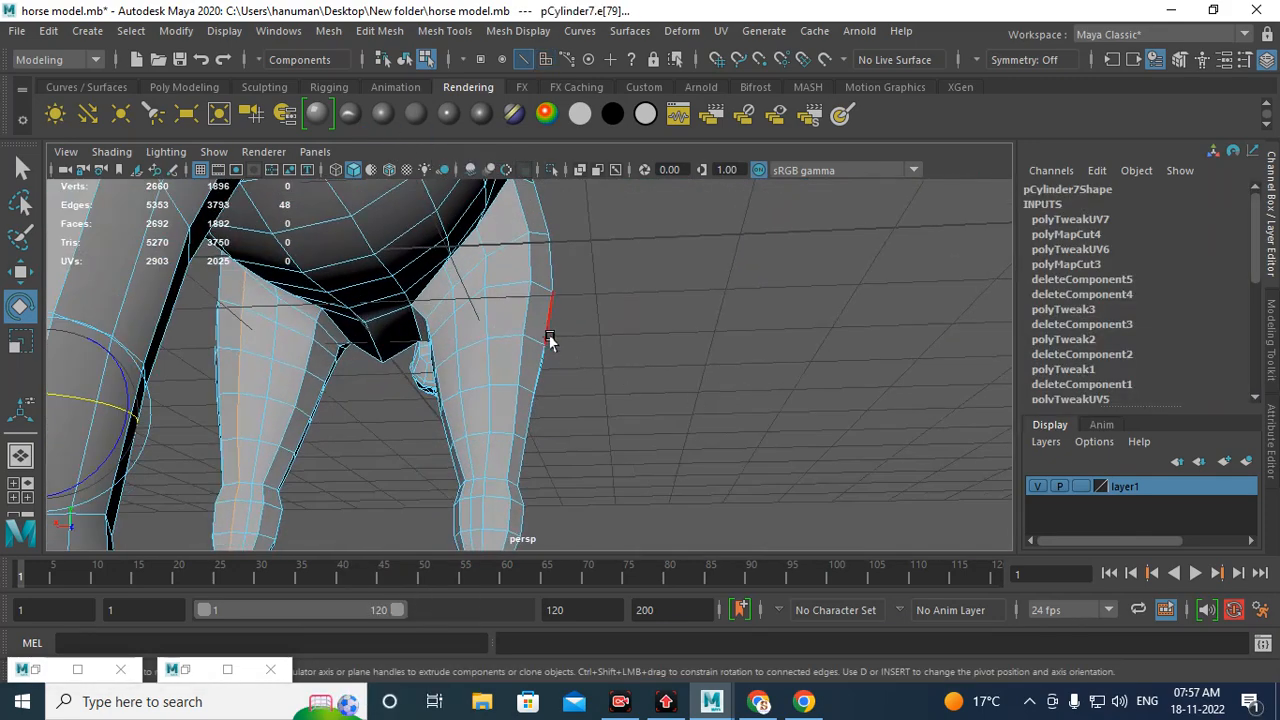
double_click(483, 320, "shift")
left_click_drag(514, 330, 578, 330, "alt")
scroll(663, 466, "down", 4)
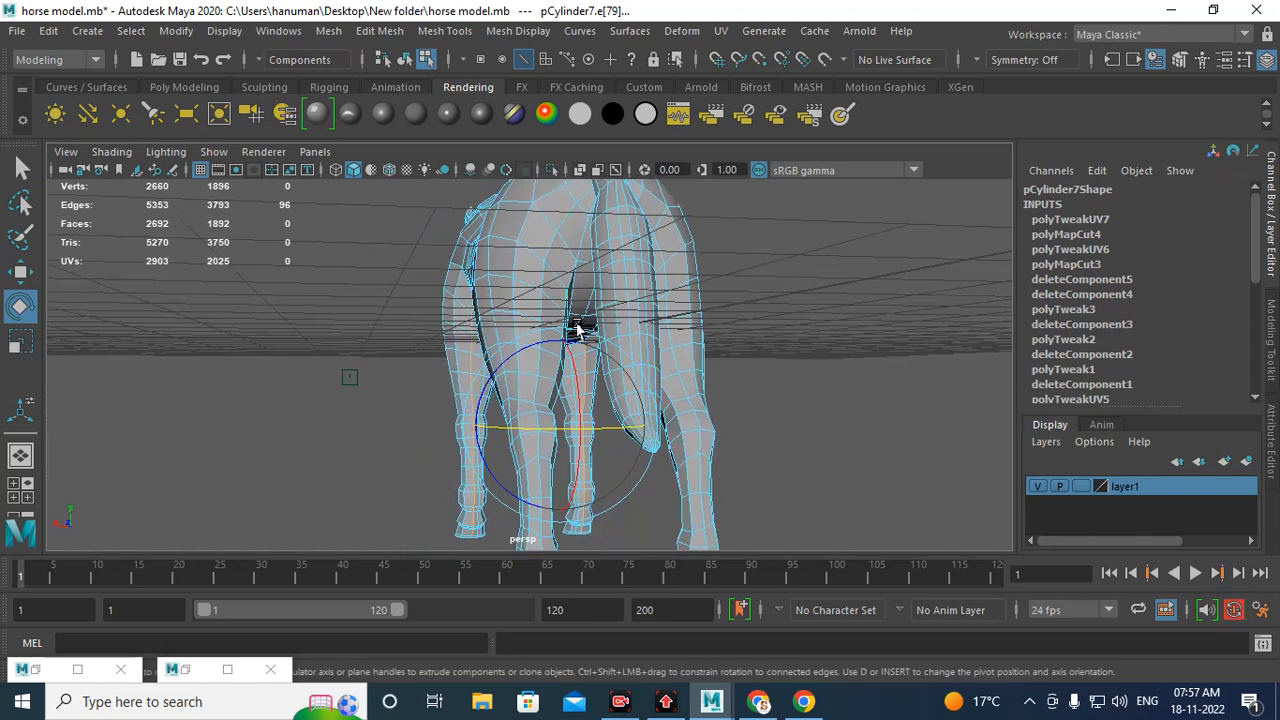
double_click(543, 272, "shift")
left_click_drag(543, 272, 578, 347, "alt")
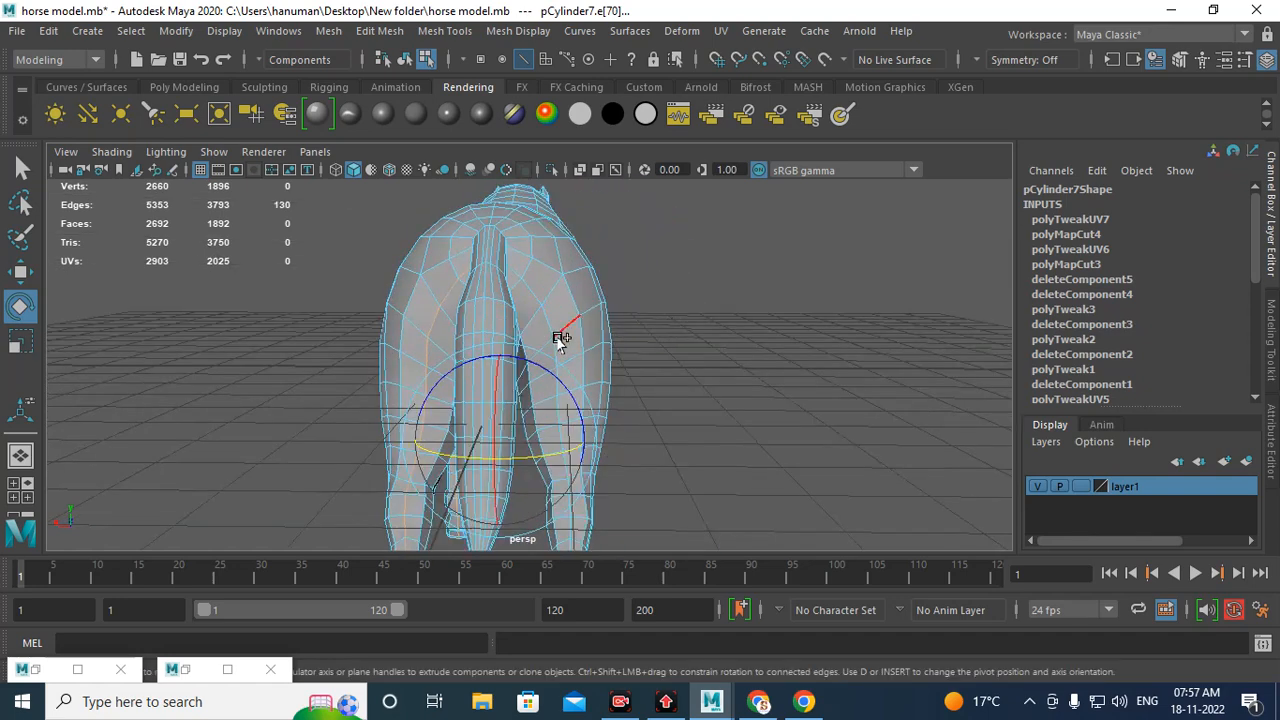
key("ctrl+z")
left_click_drag(660, 366, 623, 371, "alt")
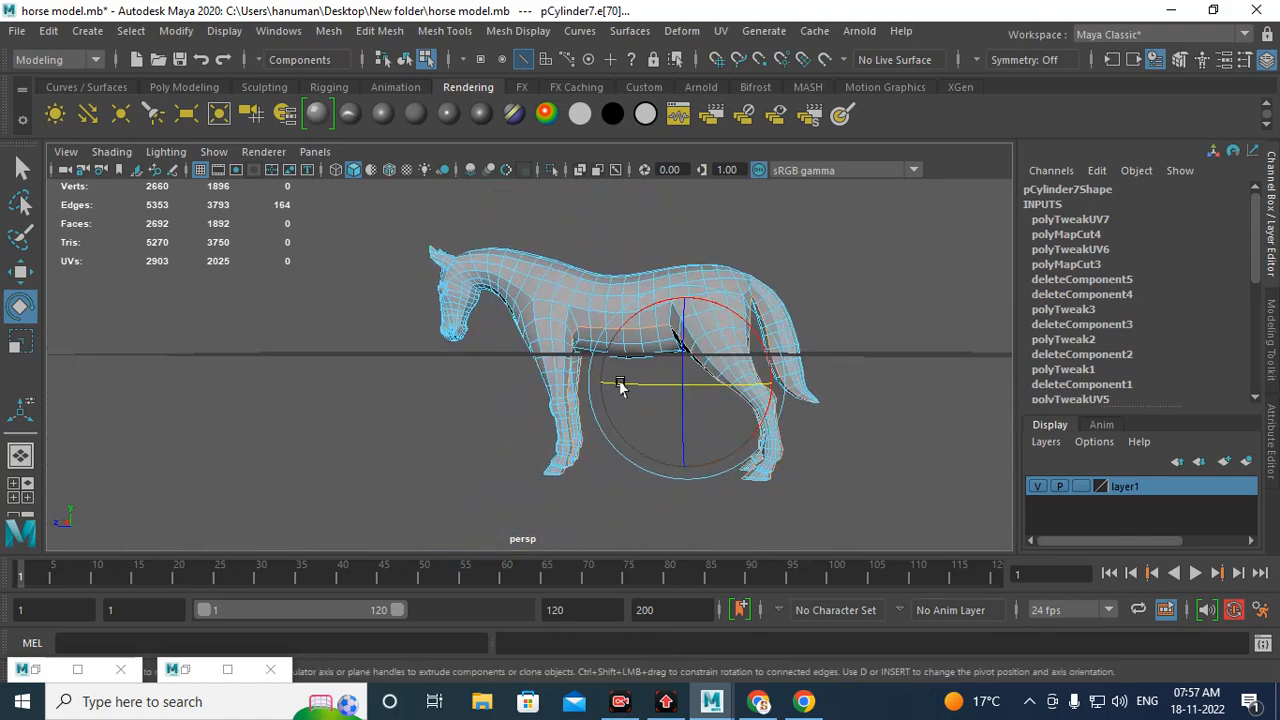
Step: Return to the UV Editor and deselect stray edges around the body shell's leg openings
left_click(188, 670)
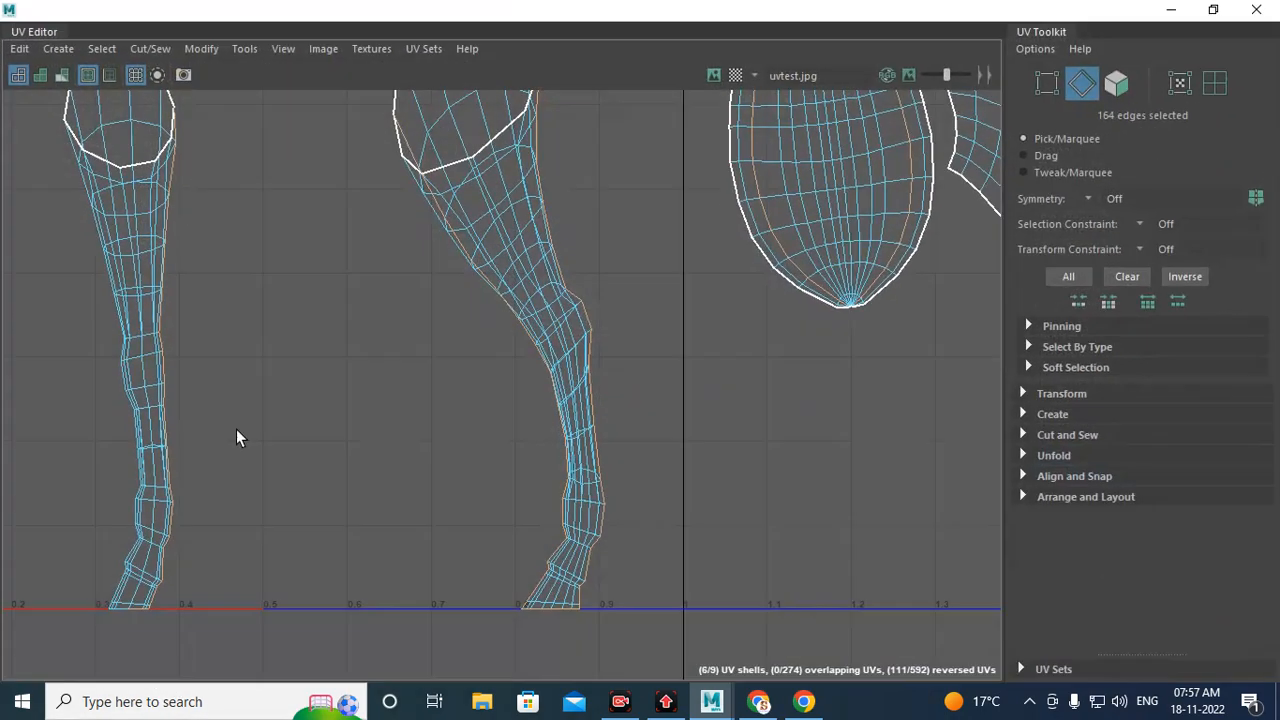
right_click_drag(780, 338, 512, 260, "alt")
middle_click_drag(716, 222, 488, 348, "alt")
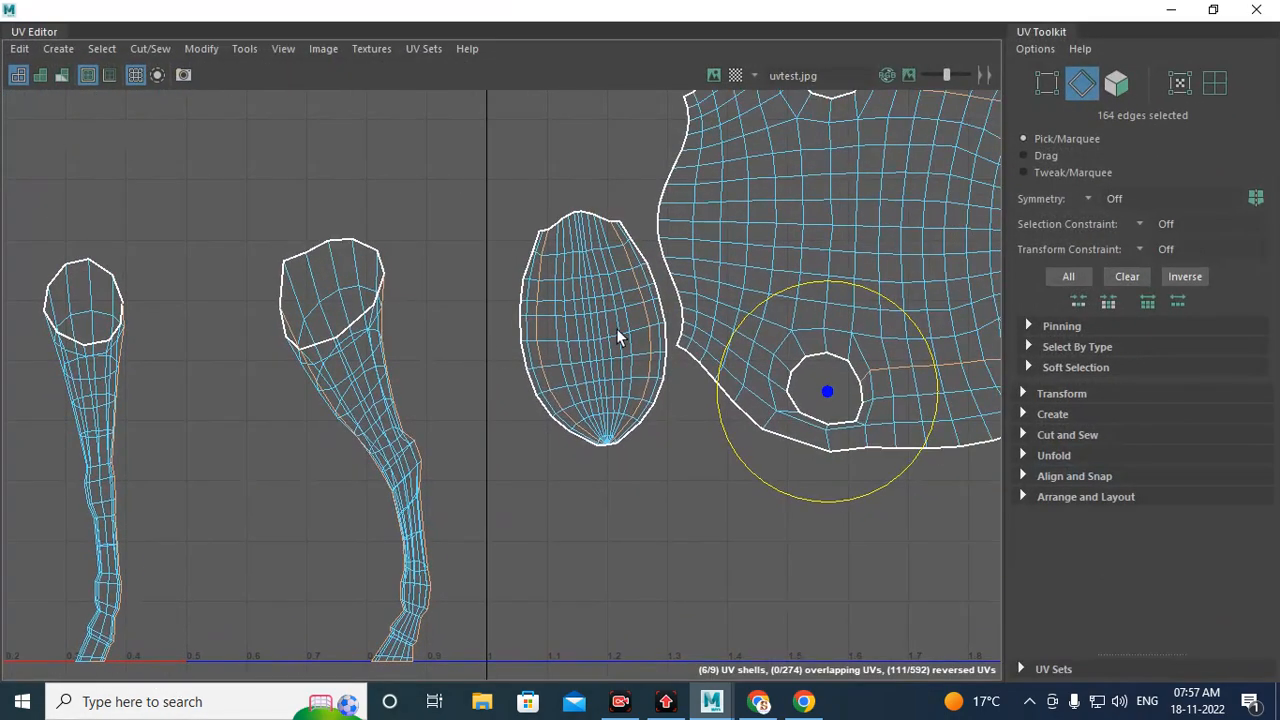
right_click_drag(616, 328, 370, 275, "alt")
middle_click_drag(585, 266, 418, 273, "alt")
right_click_drag(749, 357, 680, 263, "alt")
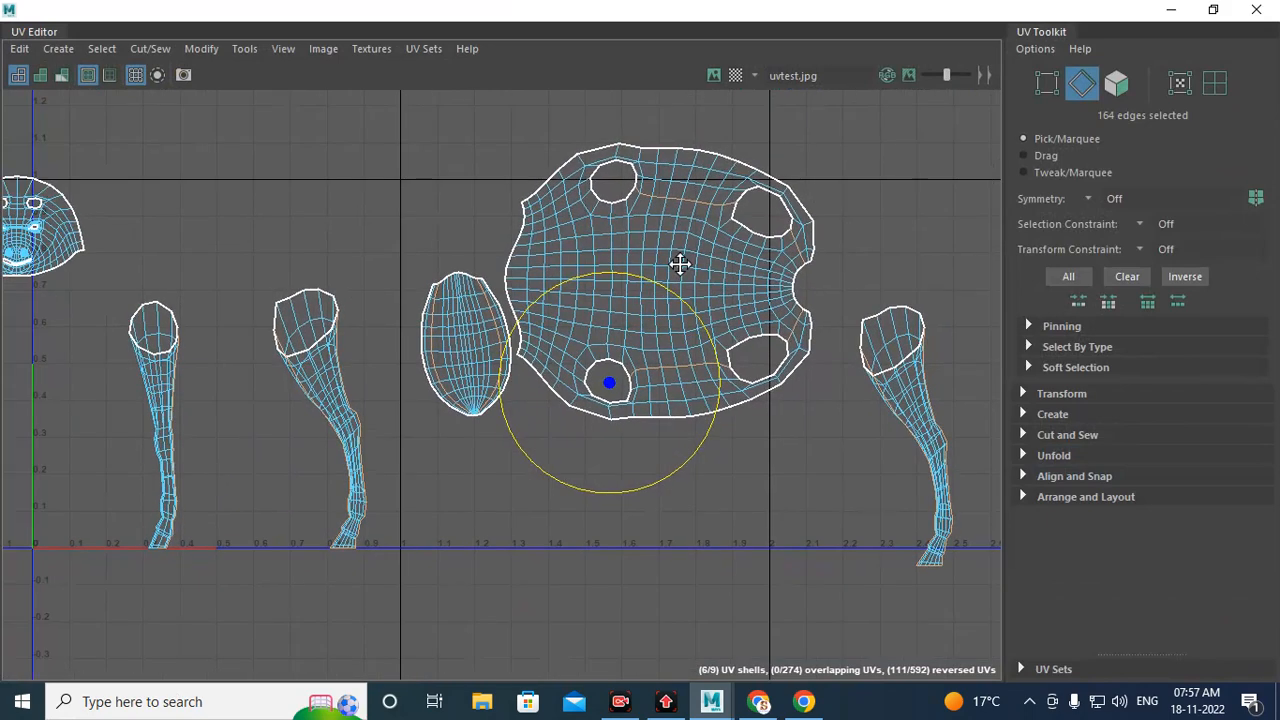
left_click_drag(536, 390, 566, 475, "ctrl")
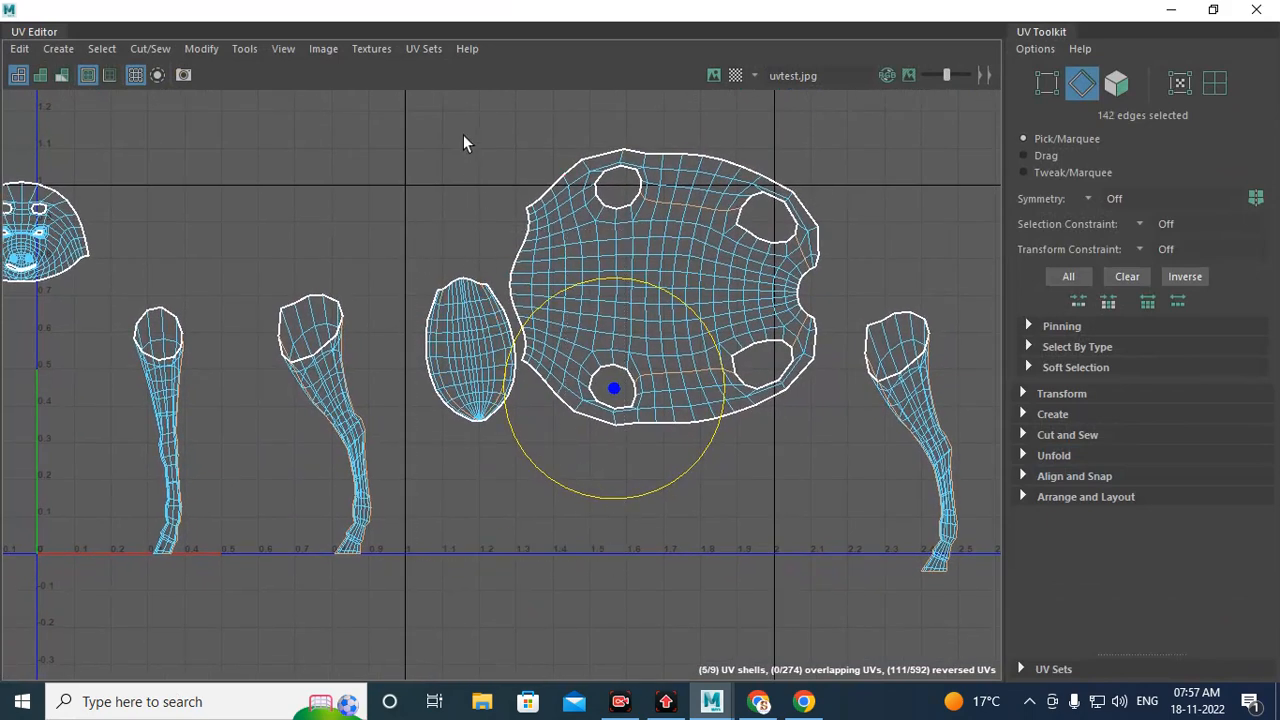
left_click_drag(466, 137, 852, 305, "ctrl")
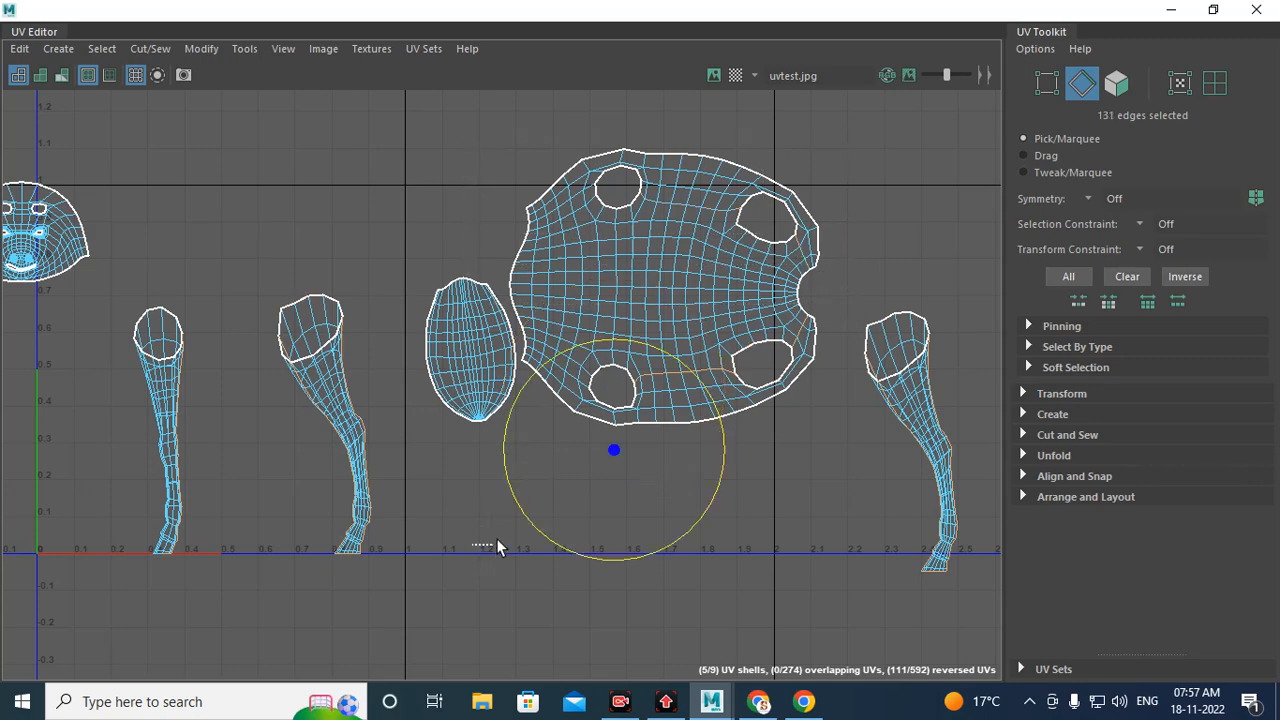
left_click_drag(496, 546, 812, 267, "ctrl")
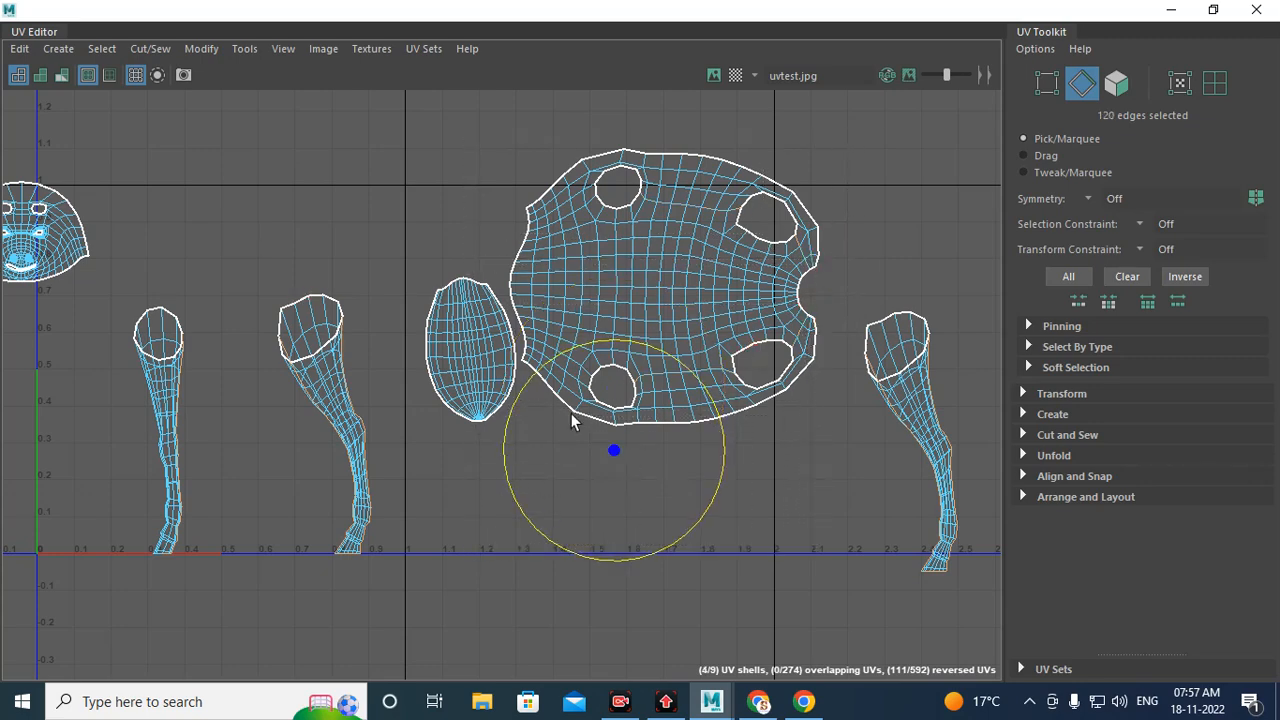
middle_click_drag(571, 413, 763, 362, "alt")
middle_click_drag(513, 232, 727, 324, "alt")
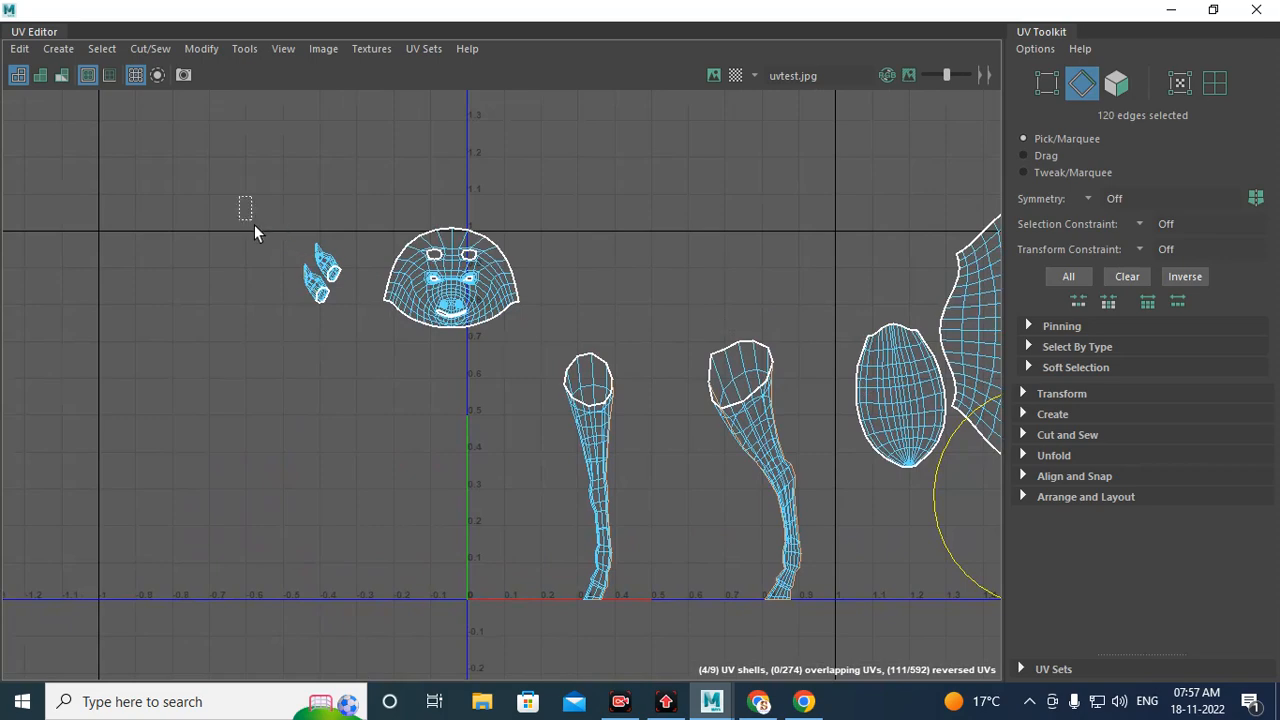
left_click_drag(254, 224, 542, 381, "ctrl")
middle_click_drag(571, 462, 422, 319, "alt")
Step: Deselect the stray edges around the hoof ends of the two leg shells nearest the head
scroll(422, 319, "up", 1)
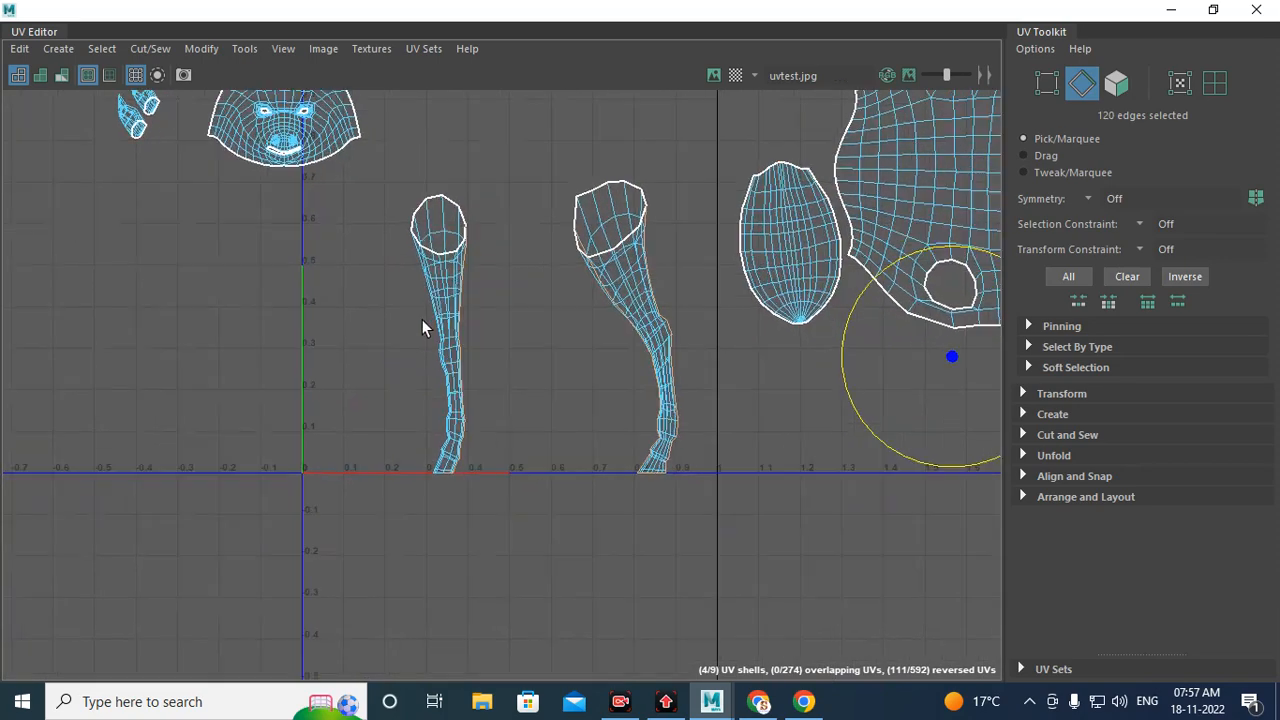
scroll(422, 329, "up", 3)
middle_click_drag(608, 295, 504, 278, "alt")
left_click_drag(500, 151, 592, 411, "ctrl")
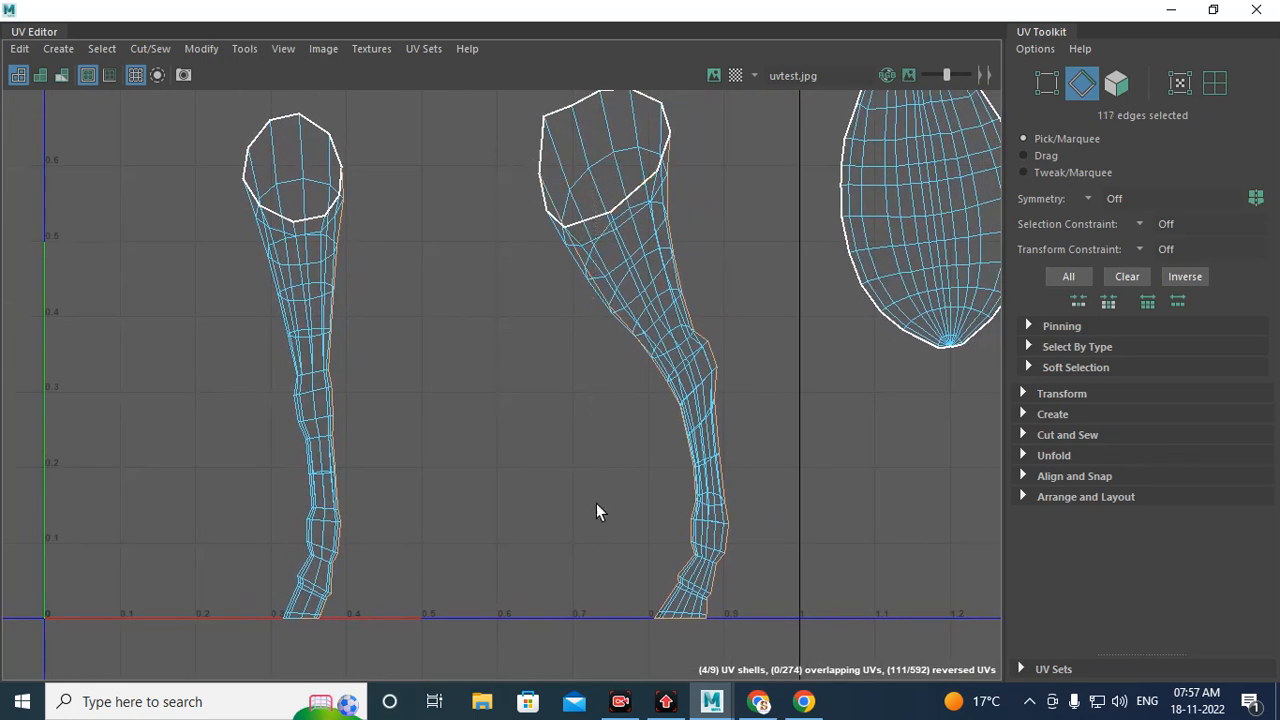
left_click_drag(572, 527, 680, 357, "ctrl")
left_click_drag(601, 457, 693, 678, "ctrl")
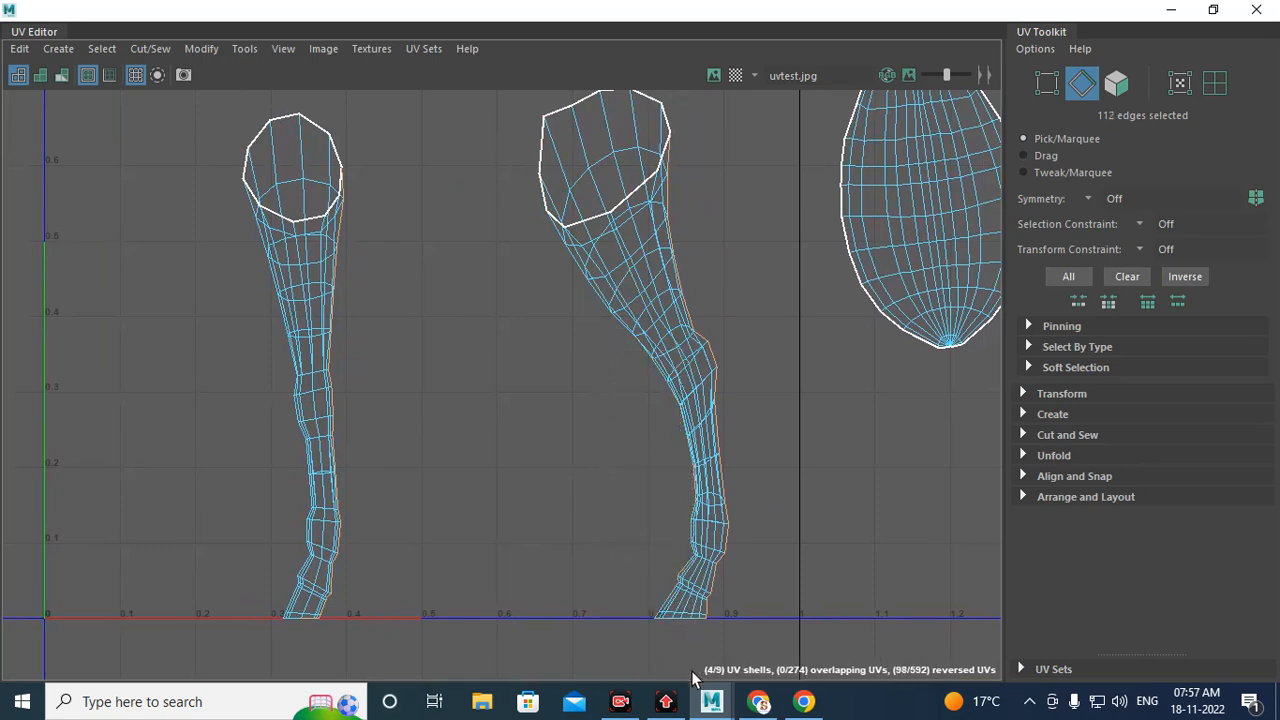
left_click_drag(645, 421, 691, 594, "ctrl")
scroll(600, 371, "up", 3)
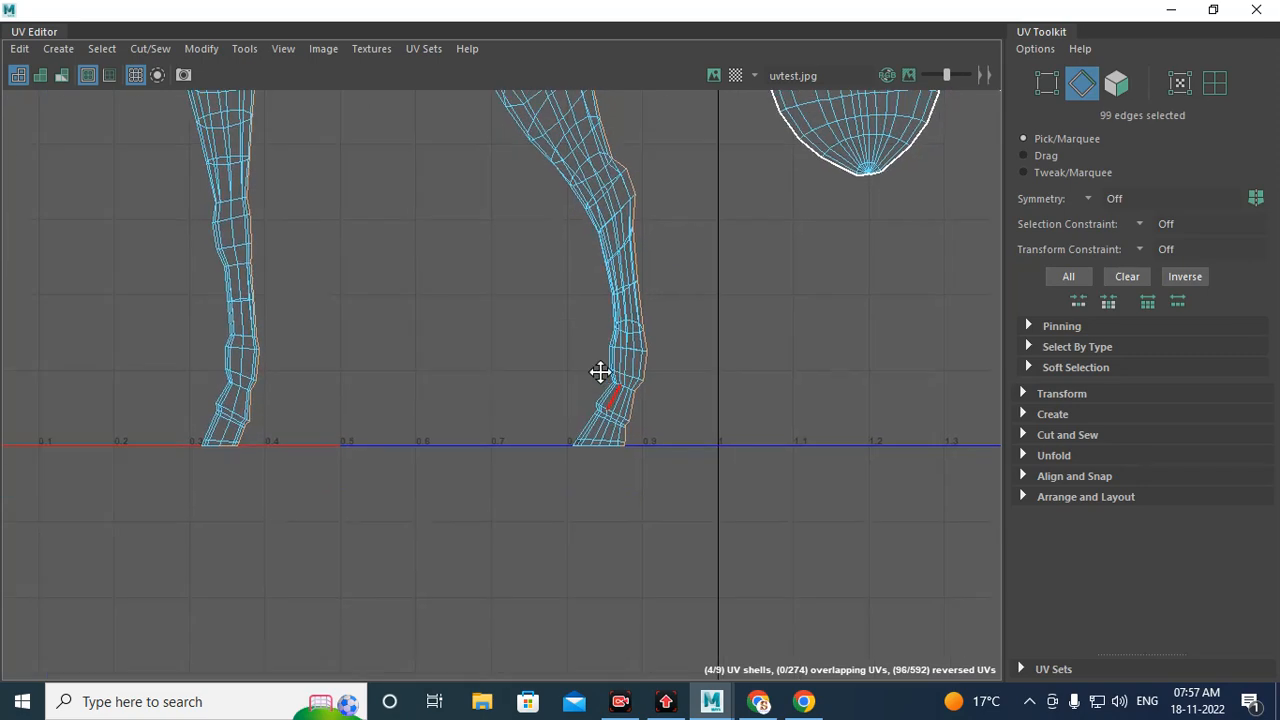
scroll(649, 508, "up", 2)
scroll(613, 443, "up", 4)
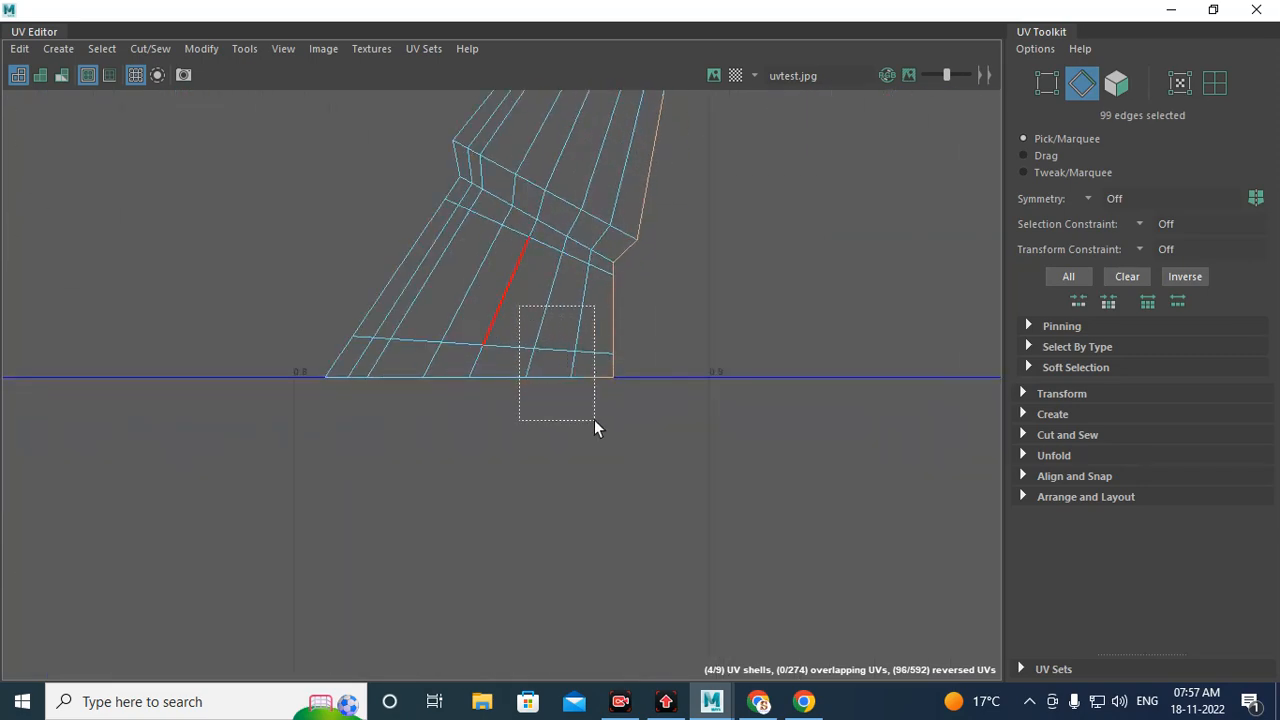
left_click_drag(594, 419, 594, 419, "ctrl")
scroll(590, 356, "down", 6)
middle_click_drag(463, 280, 799, 398, "alt")
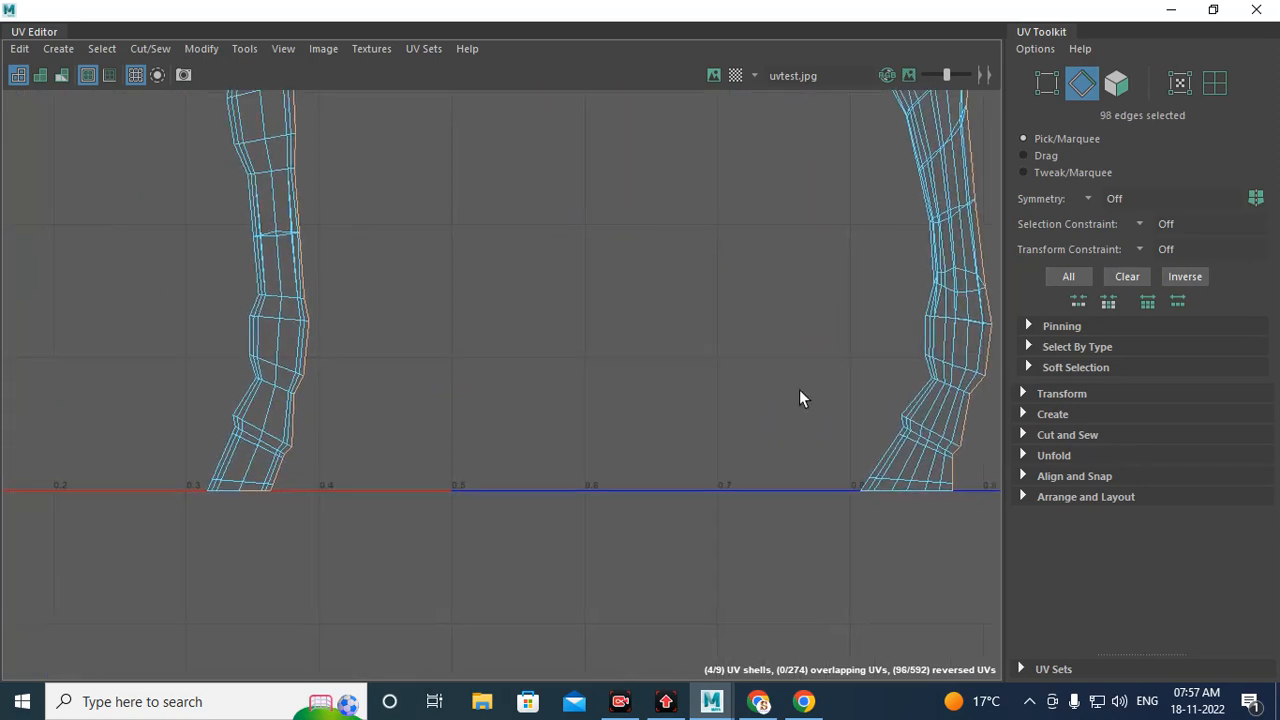
right_click_drag(799, 391, 375, 392, "alt")
scroll(400, 500, "up", 5)
scroll(425, 372, "up", 3)
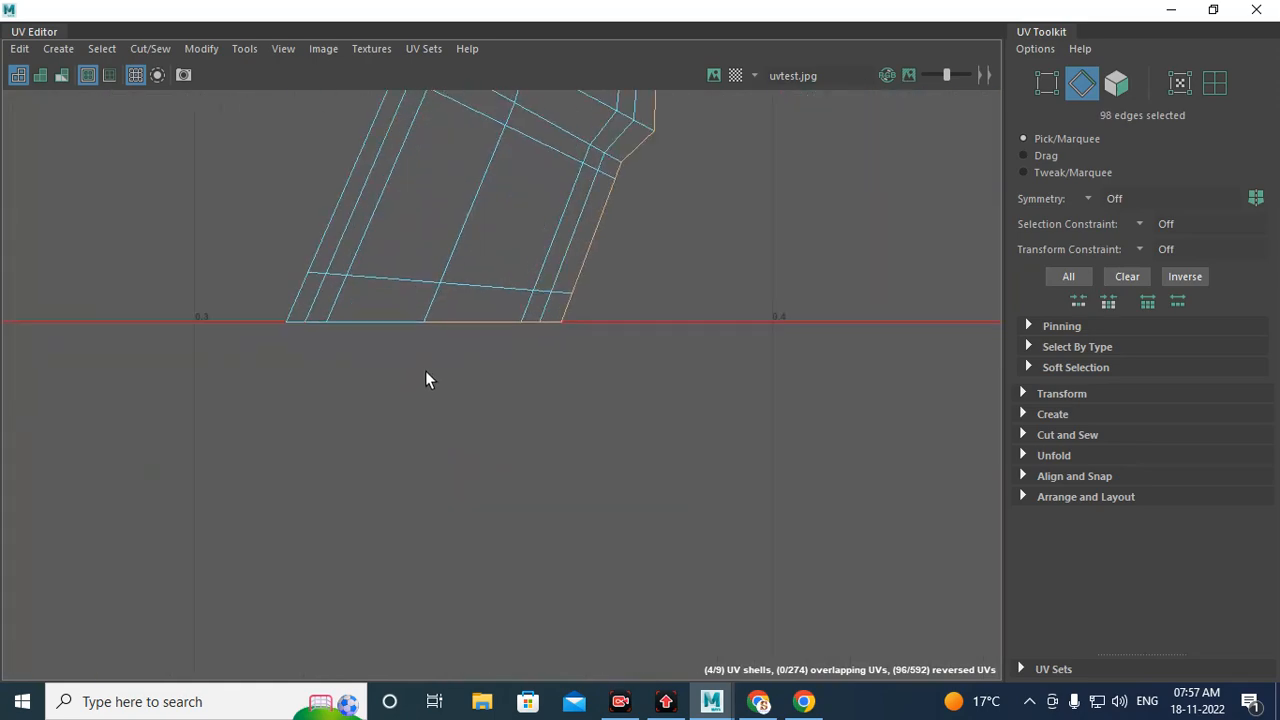
left_click_drag(355, 276, 545, 458, "ctrl")
scroll(555, 310, "down", 4)
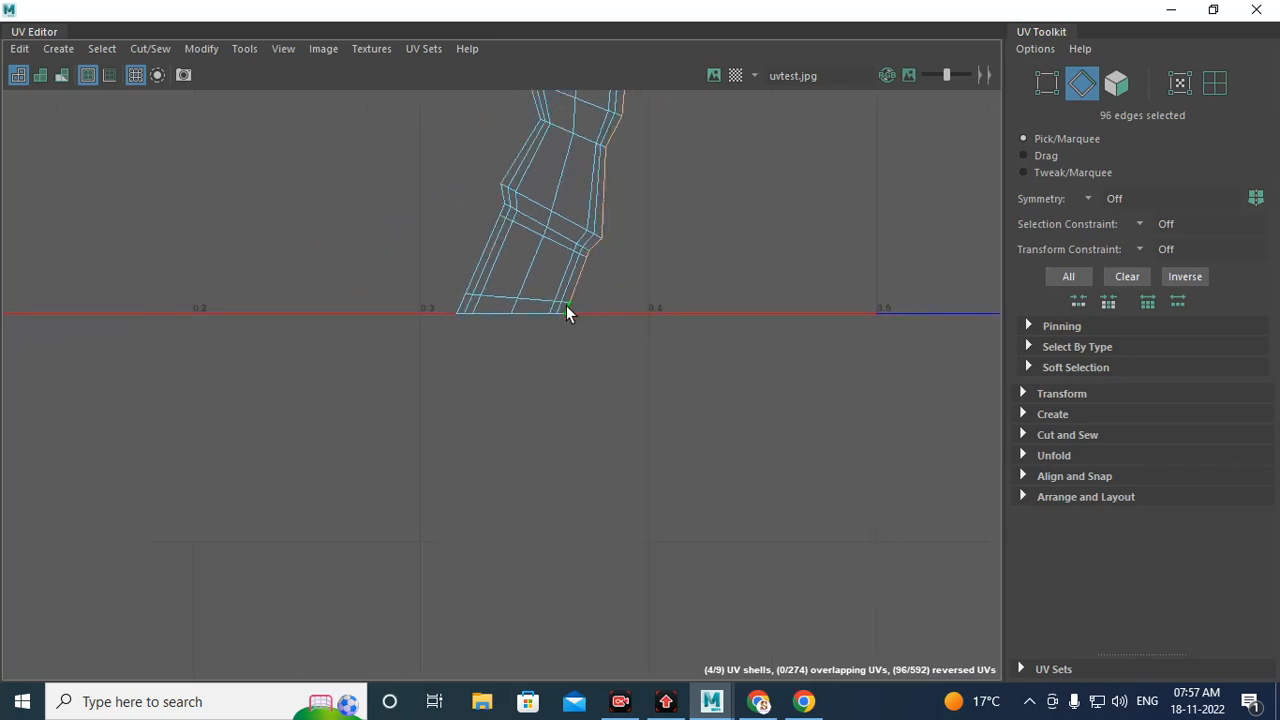
scroll(567, 310, "down", 3)
Step: Deselect the stray edges along and at the hooves of the remaining two leg shells
middle_click_drag(778, 272, 597, 535, "alt")
right_click_drag(672, 395, 351, 320, "alt")
middle_click_drag(689, 239, 452, 404, "alt")
middle_click_drag(790, 343, 188, 298, "alt")
middle_click_drag(880, 349, 356, 397, "alt")
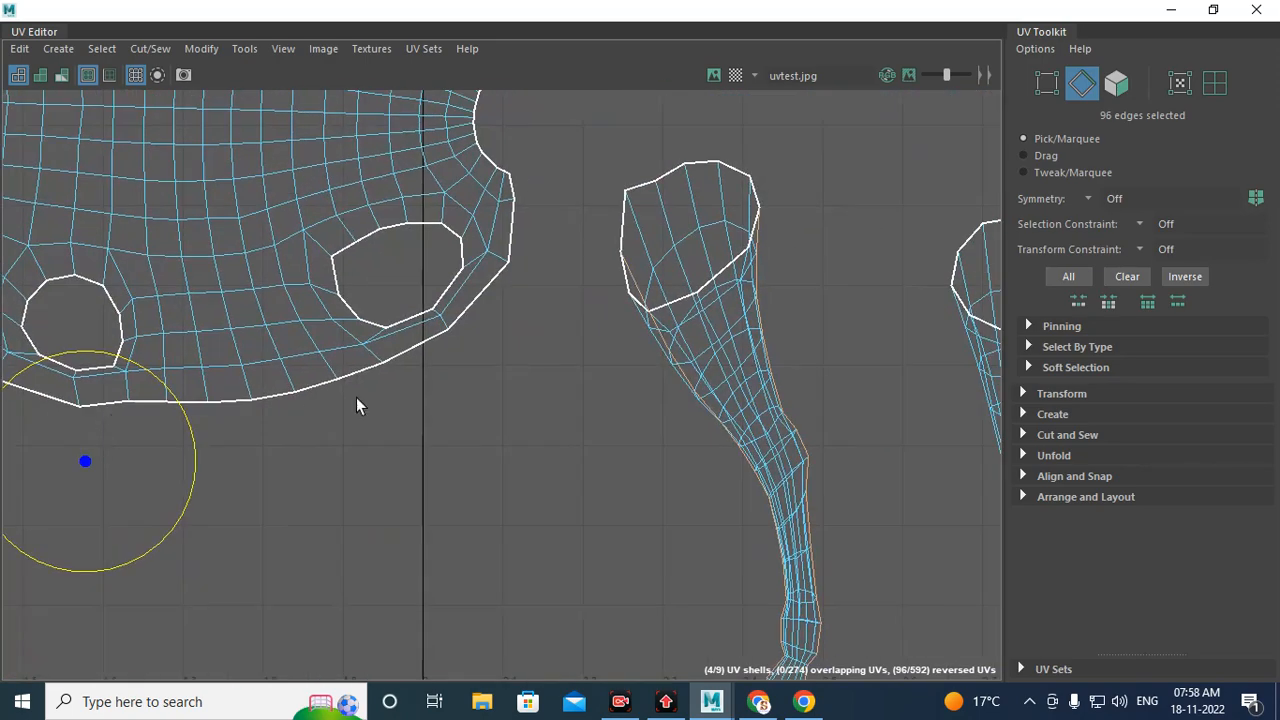
middle_click_drag(648, 358, 505, 278, "alt")
left_click_drag(446, 151, 565, 400, "ctrl")
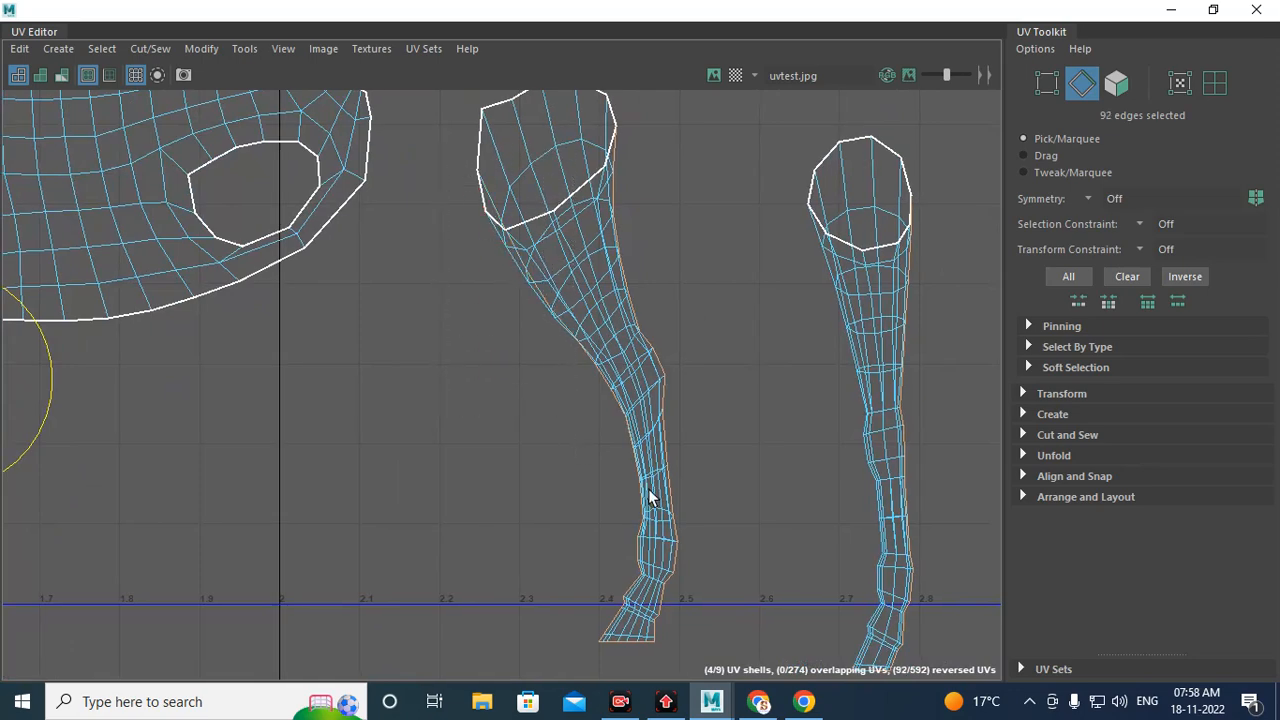
middle_click_drag(652, 498, 588, 342, "alt")
scroll(580, 320, "up", 5)
middle_click_drag(519, 227, 595, 352, "alt")
left_click_drag(450, 166, 611, 363, "ctrl")
middle_click_drag(611, 363, 625, 229, "alt")
left_click_drag(558, 230, 648, 503, "ctrl")
left_click_drag(548, 586, 670, 620, "ctrl")
scroll(638, 470, "down", 3)
middle_click_drag(762, 391, 585, 430, "alt")
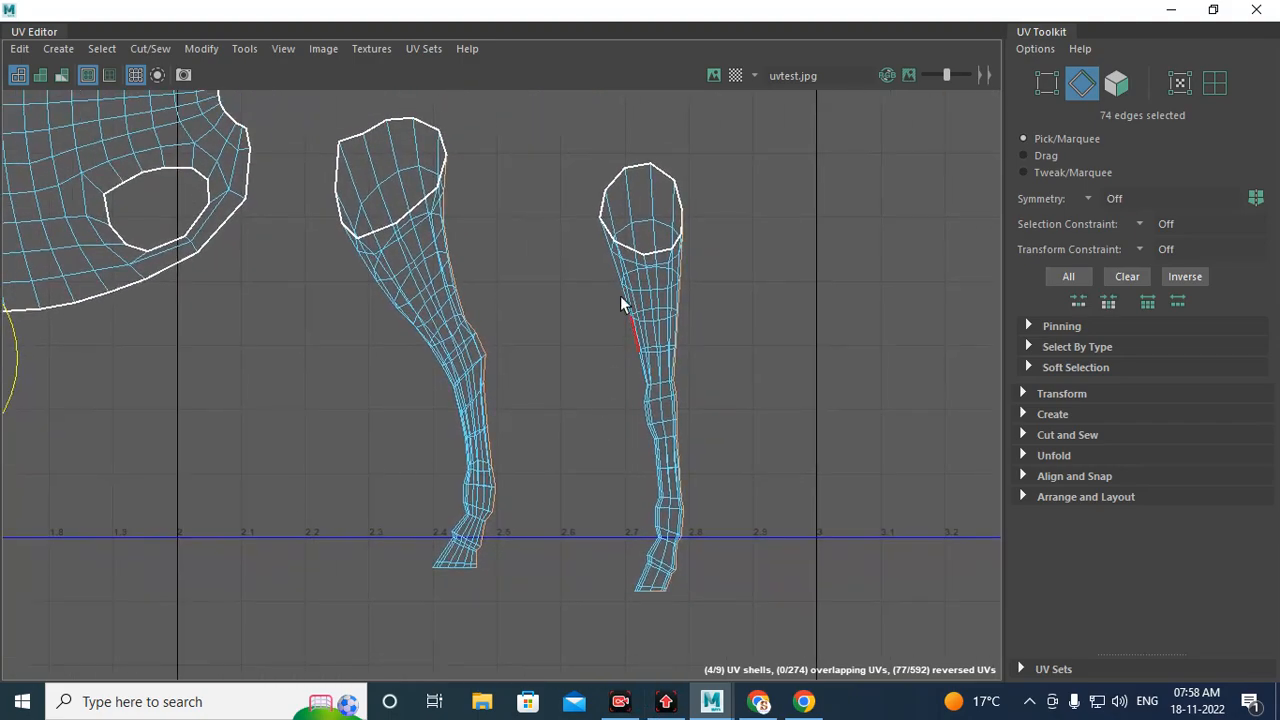
left_click_drag(586, 208, 650, 394, "ctrl")
scroll(672, 546, "up", 6)
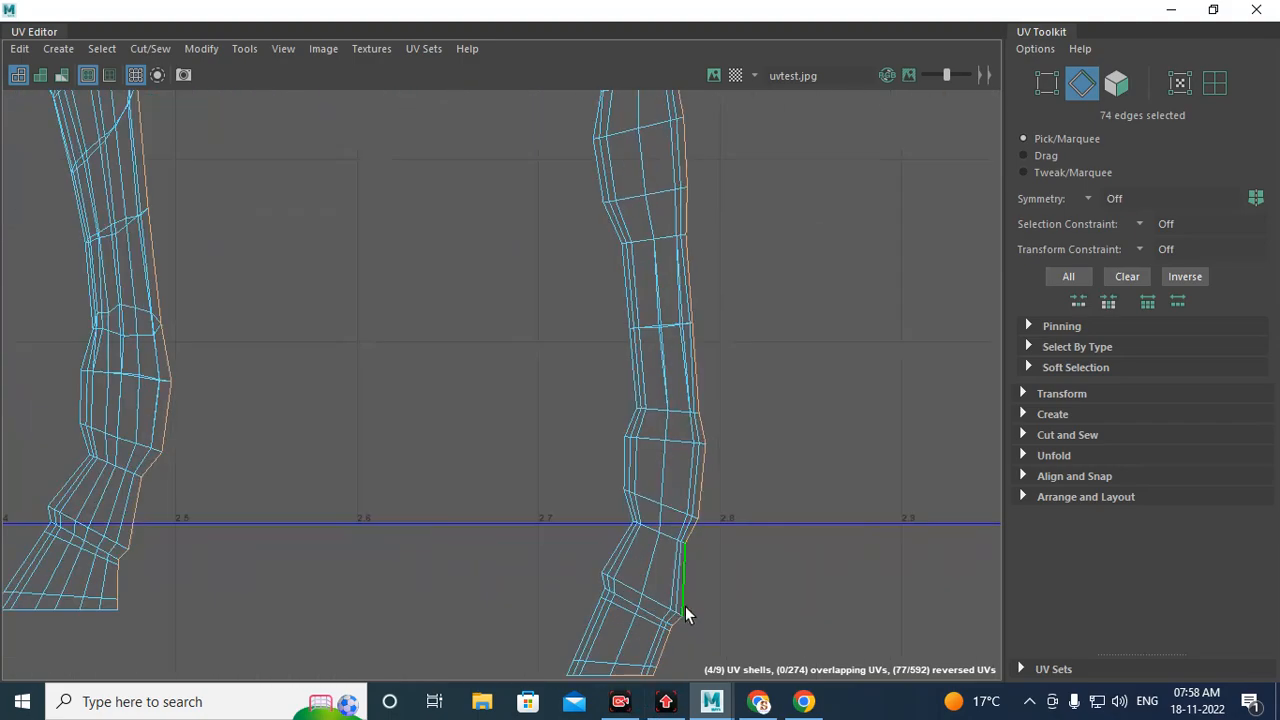
middle_click_drag(683, 608, 656, 325, "alt")
scroll(658, 332, "up", 2)
left_click_drag(618, 416, 638, 434, "ctrl")
scroll(680, 363, "down", 6)
middle_click_drag(657, 314, 653, 449, "alt")
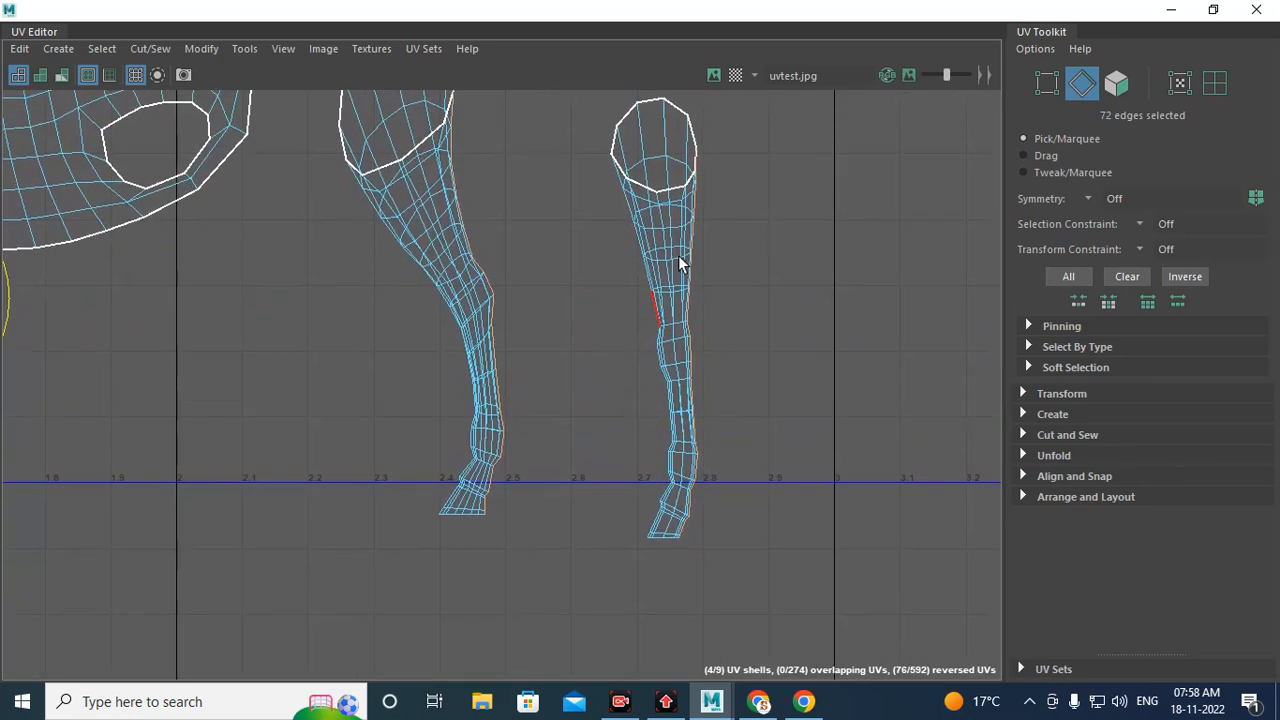
right_click_drag(744, 247, 652, 280, "shift")
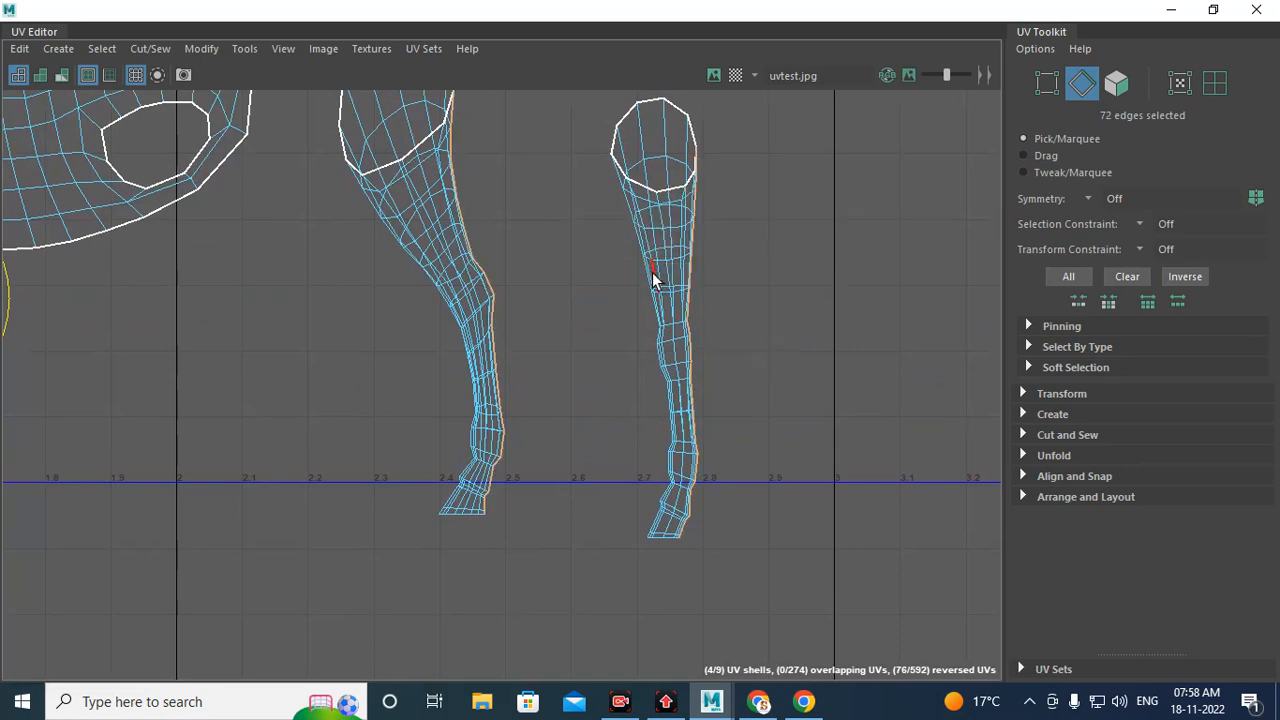
Step: Cut the selected edges into separate leg shells and unfold the first leg shell
right_click(657, 241)
left_click(665, 289)
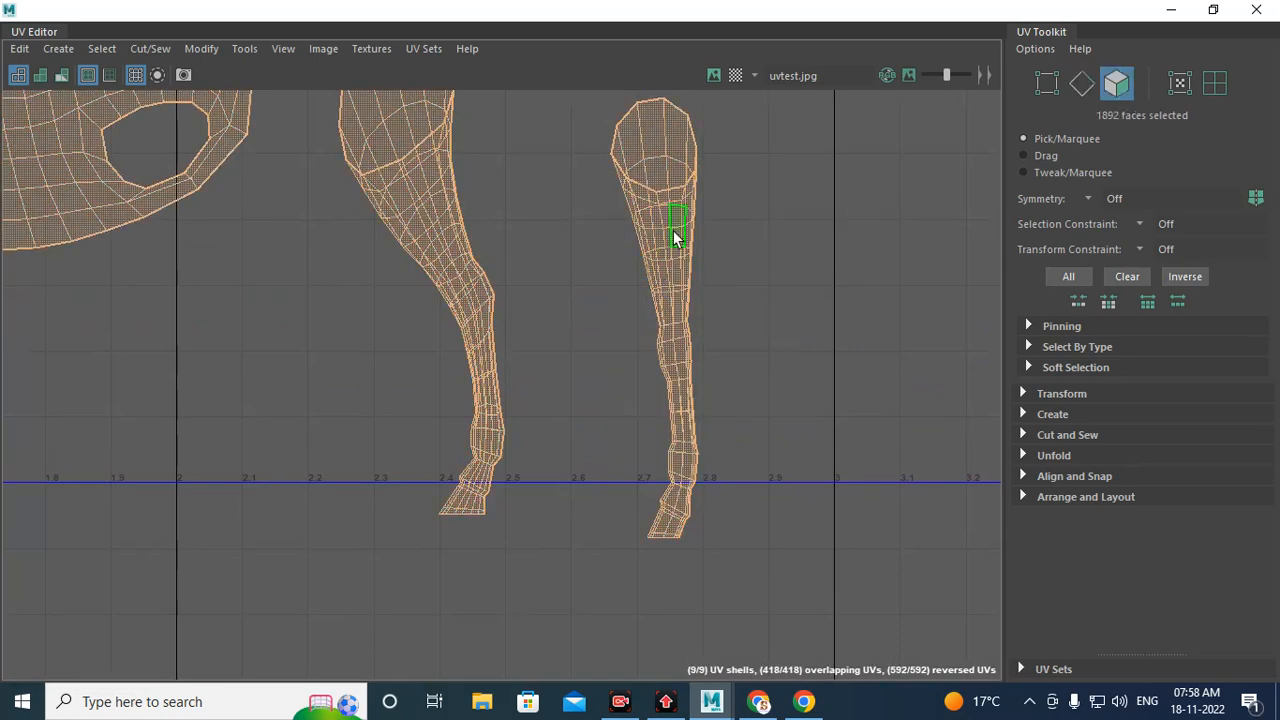
double_click(674, 229)
right_click_drag(826, 235, 628, 243, "shift")
left_click(399, 187)
double_click(399, 187)
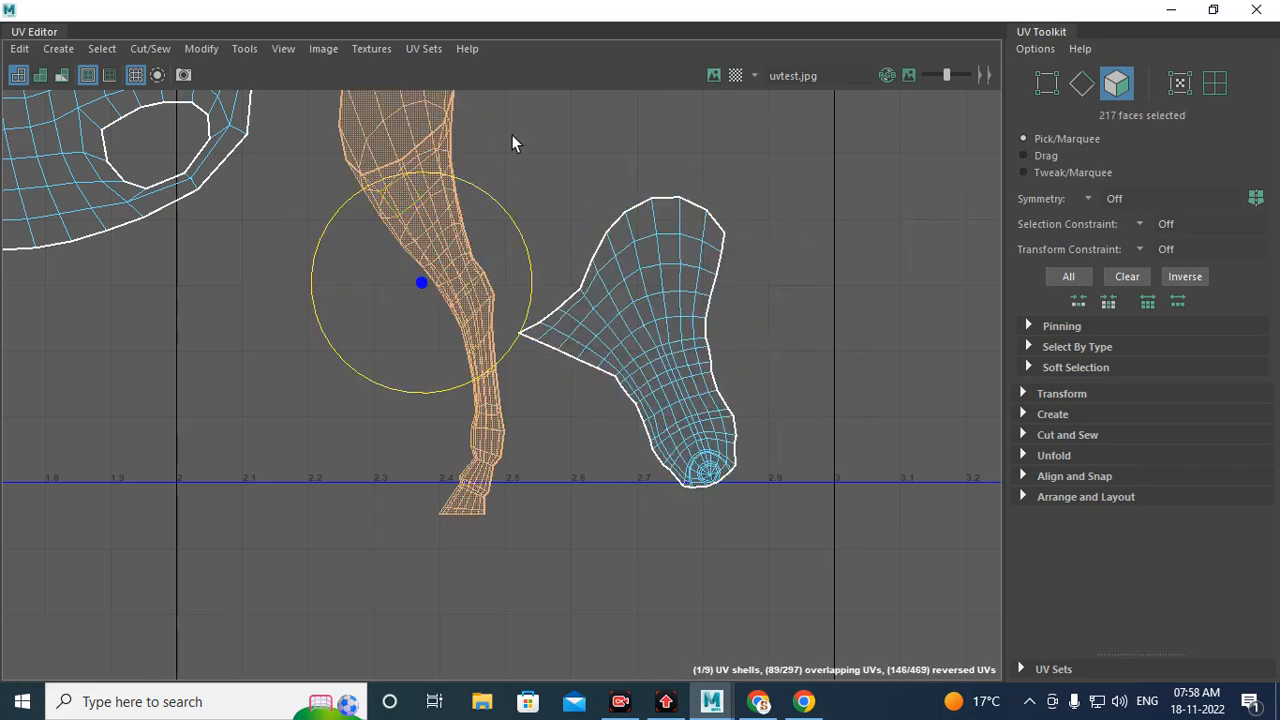
Step: Unfold the second leg shell and select the next leg shell
right_click_drag(511, 134, 392, 137, "shift")
right_click_drag(307, 143, 307, 144, "shift")
scroll(386, 256, "down", 5)
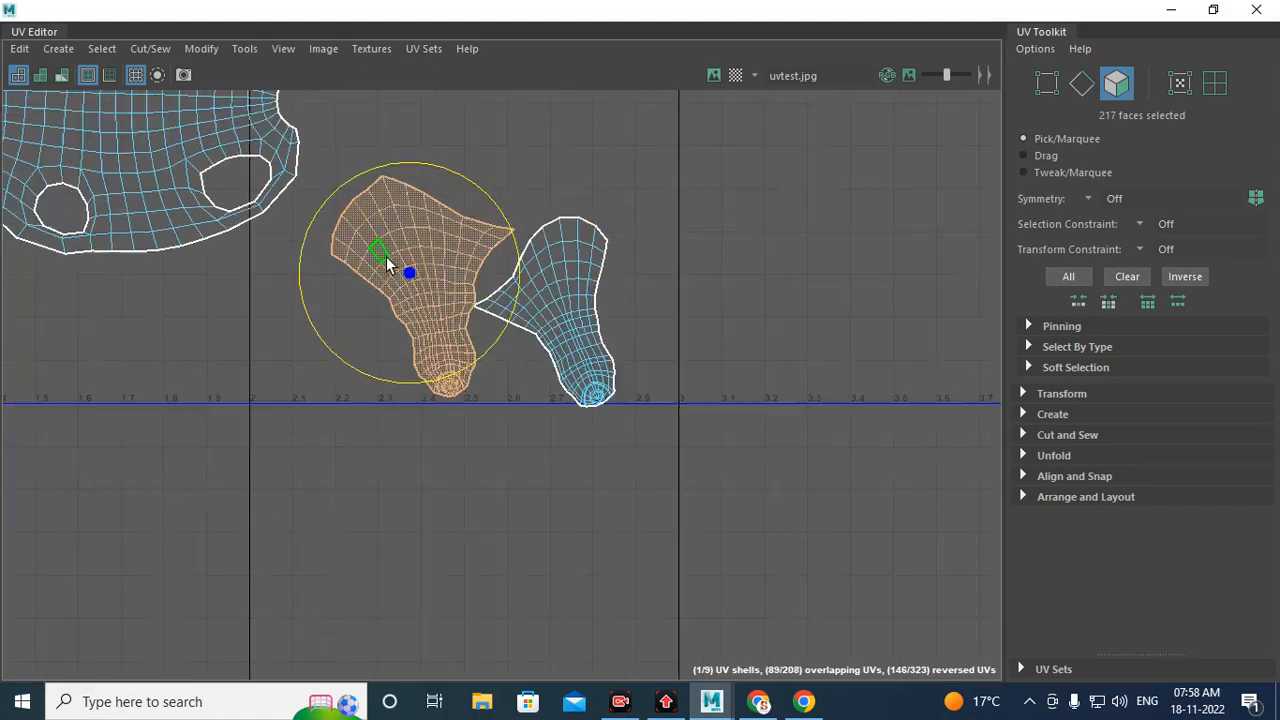
middle_click_drag(435, 276, 997, 266, "alt")
left_click(370, 234)
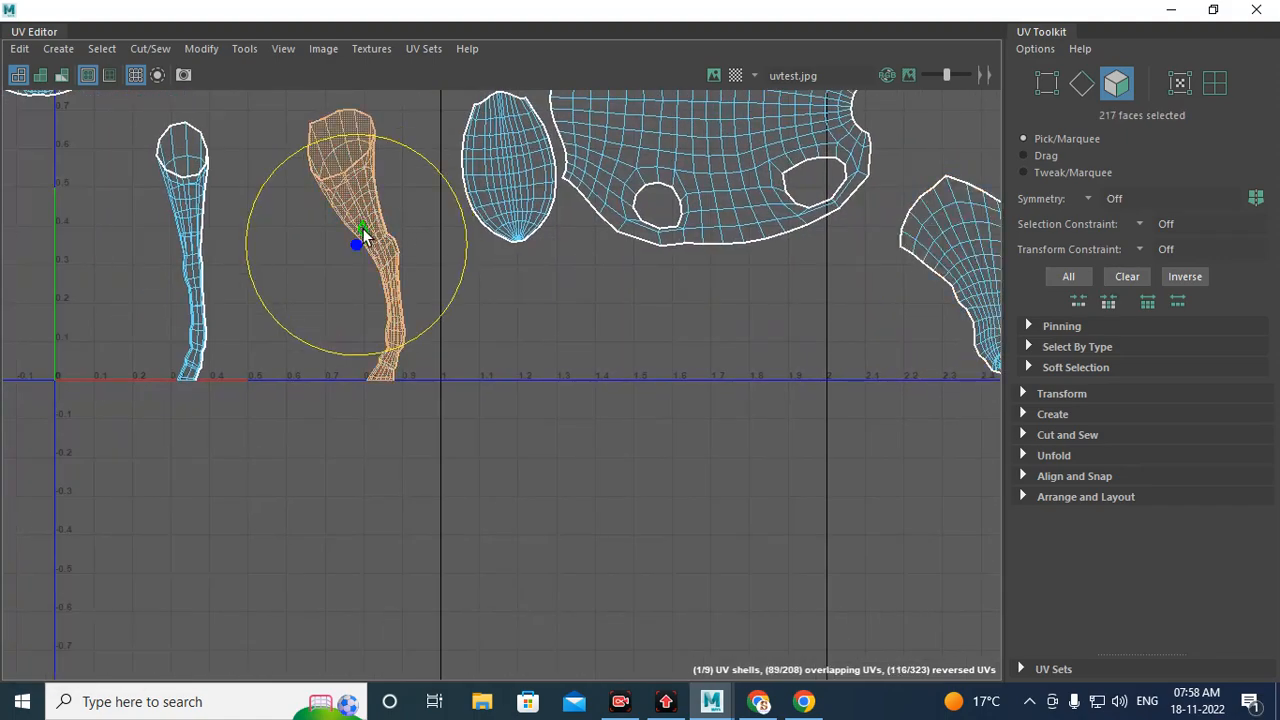
Step: Unfold the remaining leg shells and clear the selection
right_click_drag(511, 317, 328, 309, "shift")
middle_click_drag(370, 332, 587, 395, "alt")
left_click(405, 261)
double_click(405, 265)
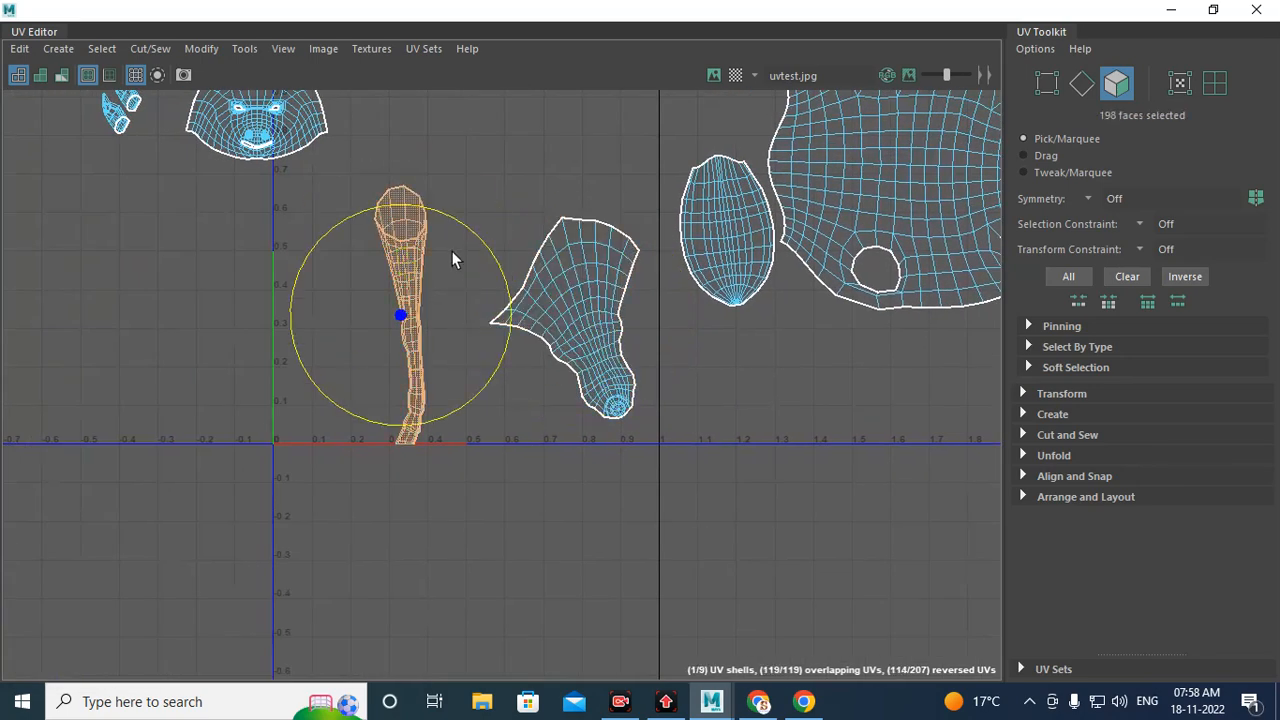
right_click_drag(324, 259, 120, 268, "shift")
scroll(380, 400, "up", 4)
left_click(697, 410)
scroll(511, 477, "up", 3)
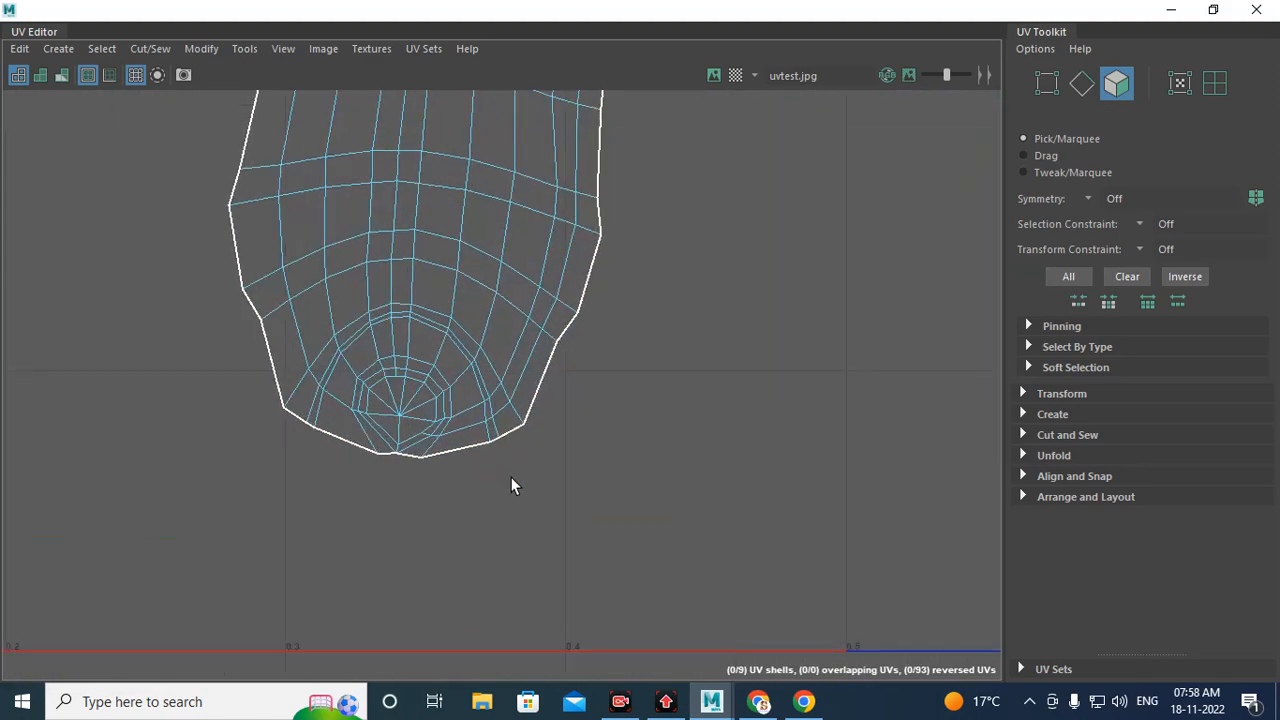
Step: Zoom in to inspect the hoof ends of the unfolded leg shells
scroll(341, 381, "up", 3)
left_click(341, 381)
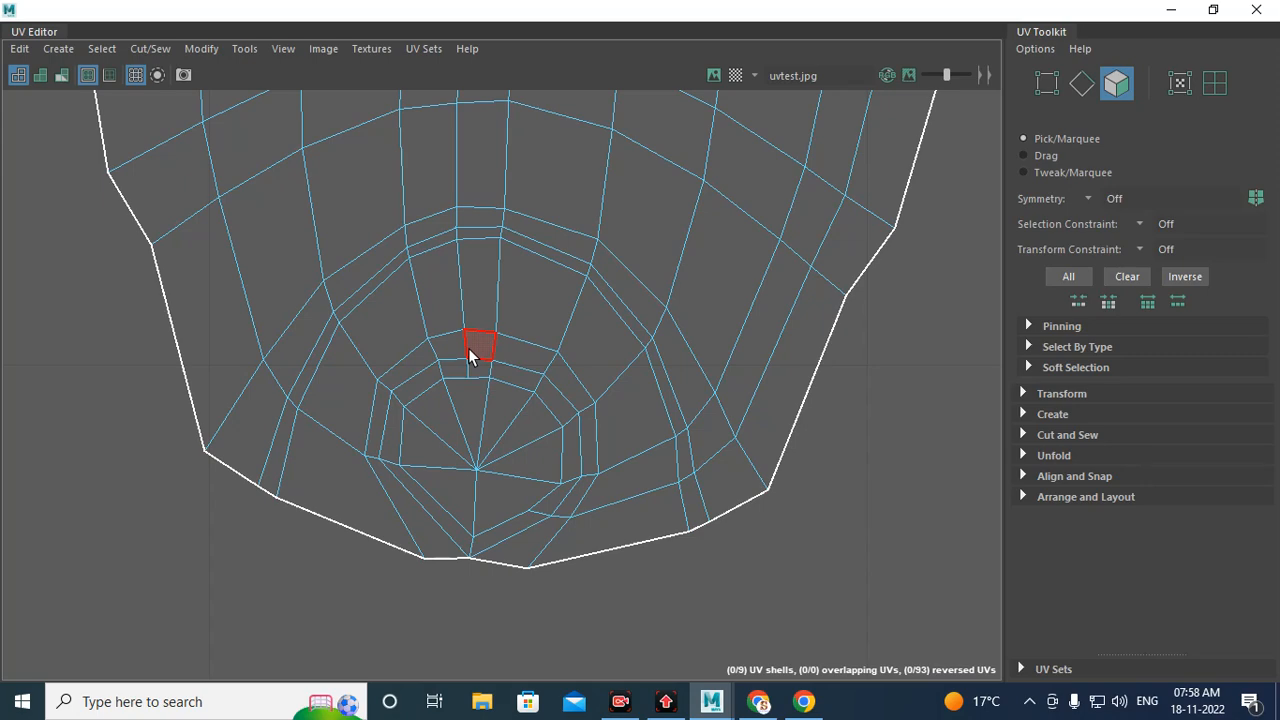
right_click_drag(711, 424, 503, 363, "alt")
middle_click_drag(503, 363, 534, 334, "alt")
right_click_drag(534, 334, 548, 500, "alt")
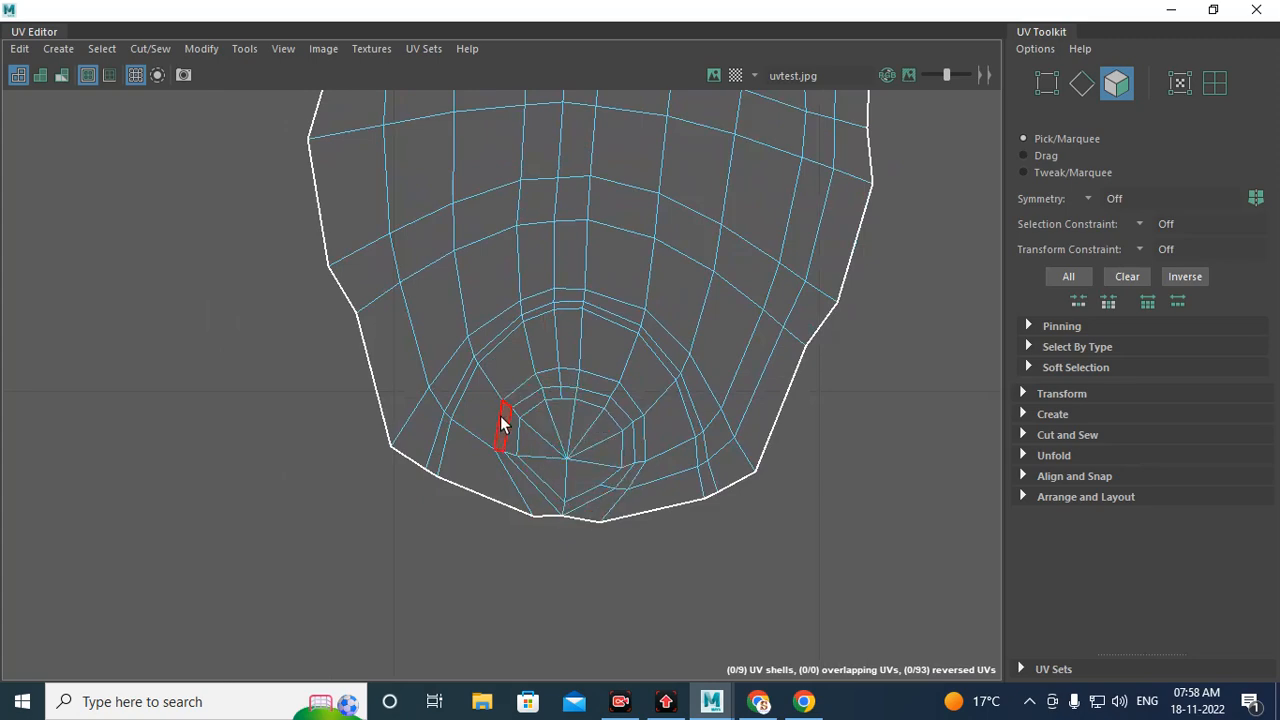
scroll(490, 410, "down", 5)
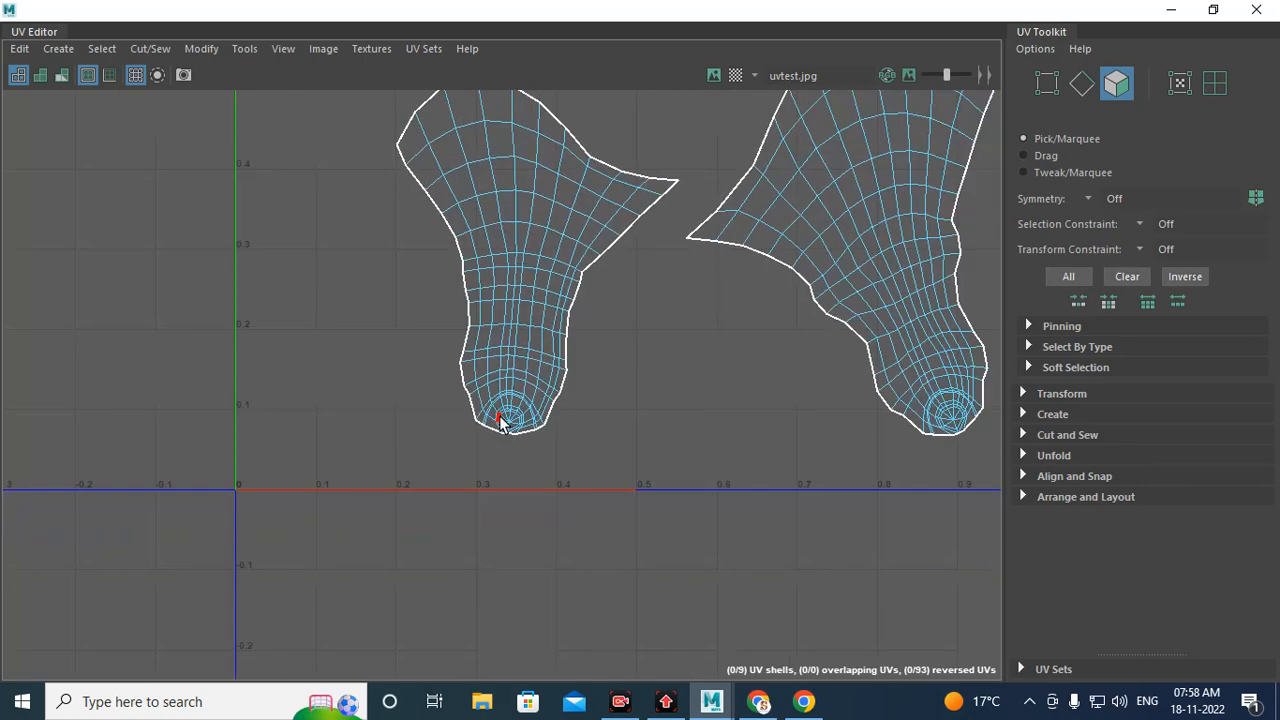
middle_click_drag(656, 316, 440, 358, "alt")
scroll(290, 462, "up", 8)
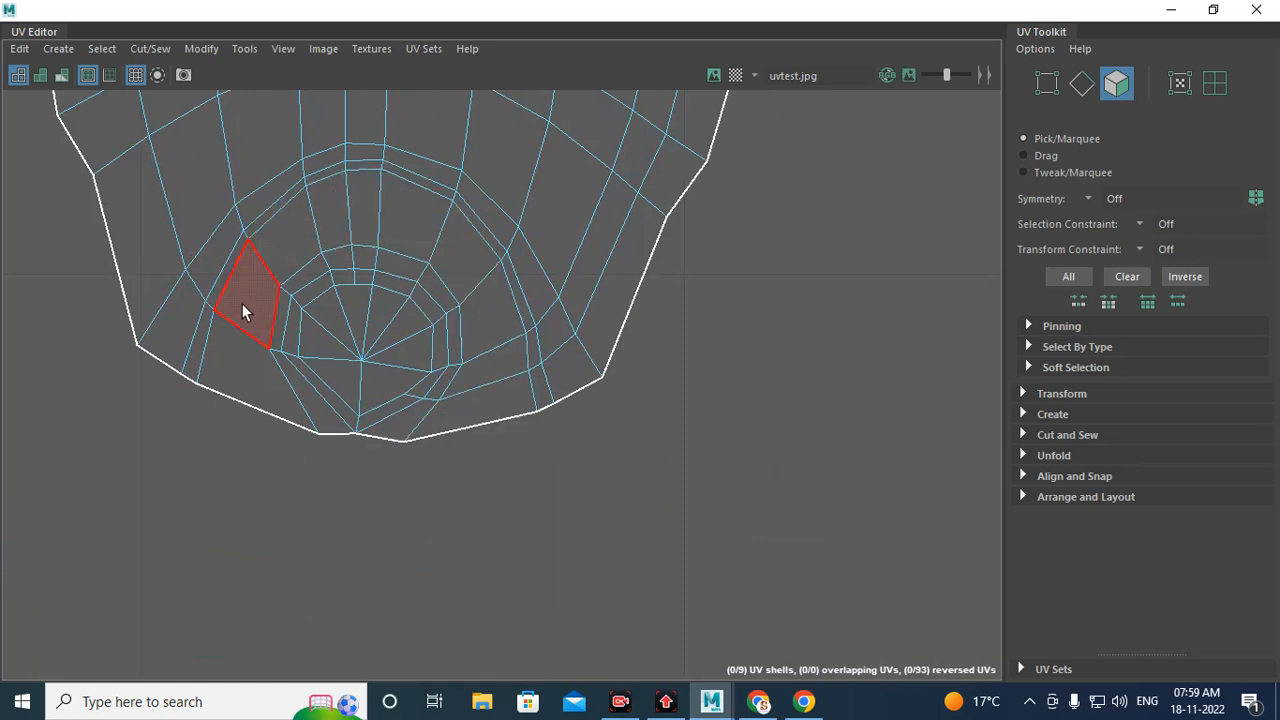
scroll(372, 364, "down", 8)
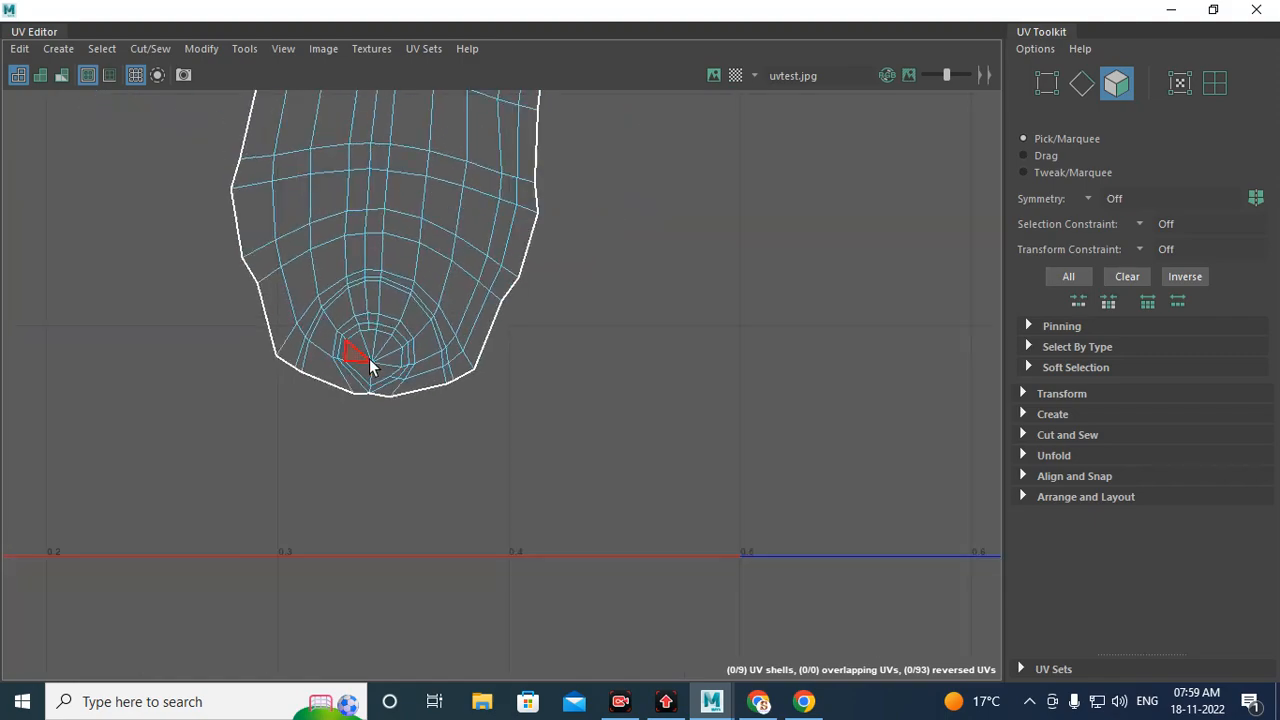
middle_click_drag(651, 222, 261, 379, "alt")
scroll(827, 324, "up", 3)
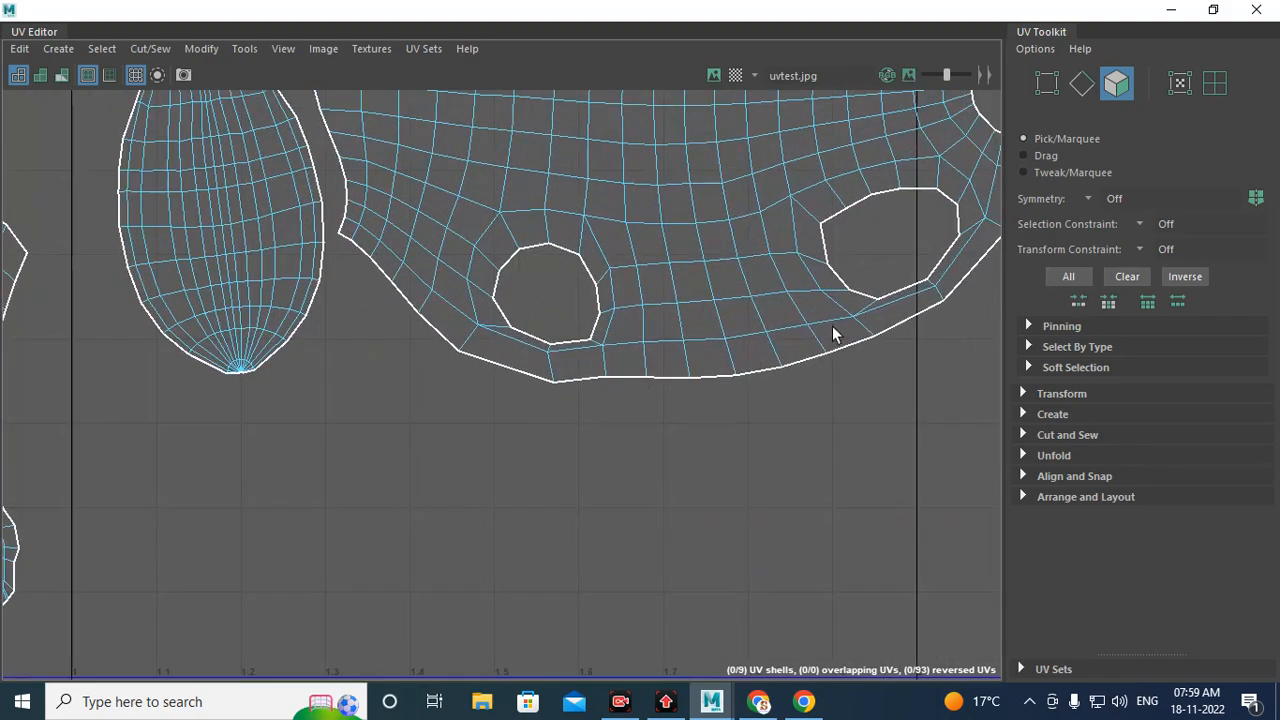
middle_click_drag(834, 334, 294, 325, "alt")
middle_click_drag(580, 370, 310, 243, "alt")
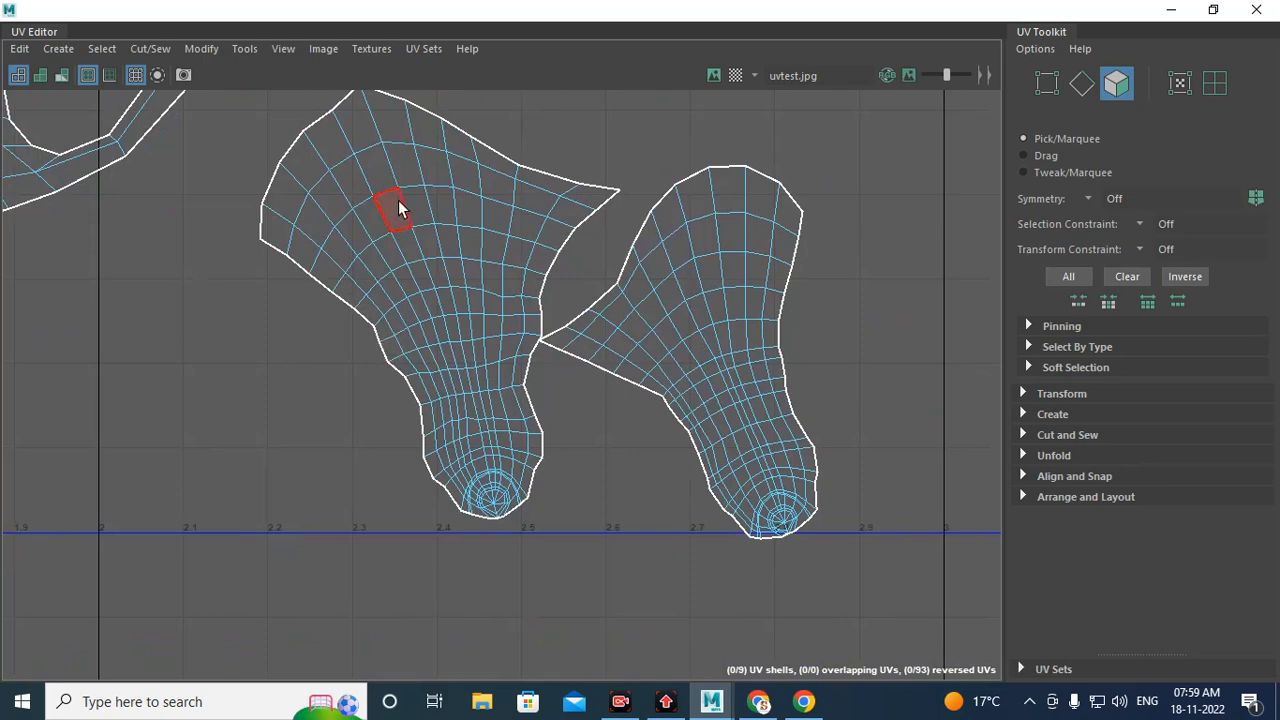
right_click_drag(459, 298, 456, 353)
double_click(451, 326)
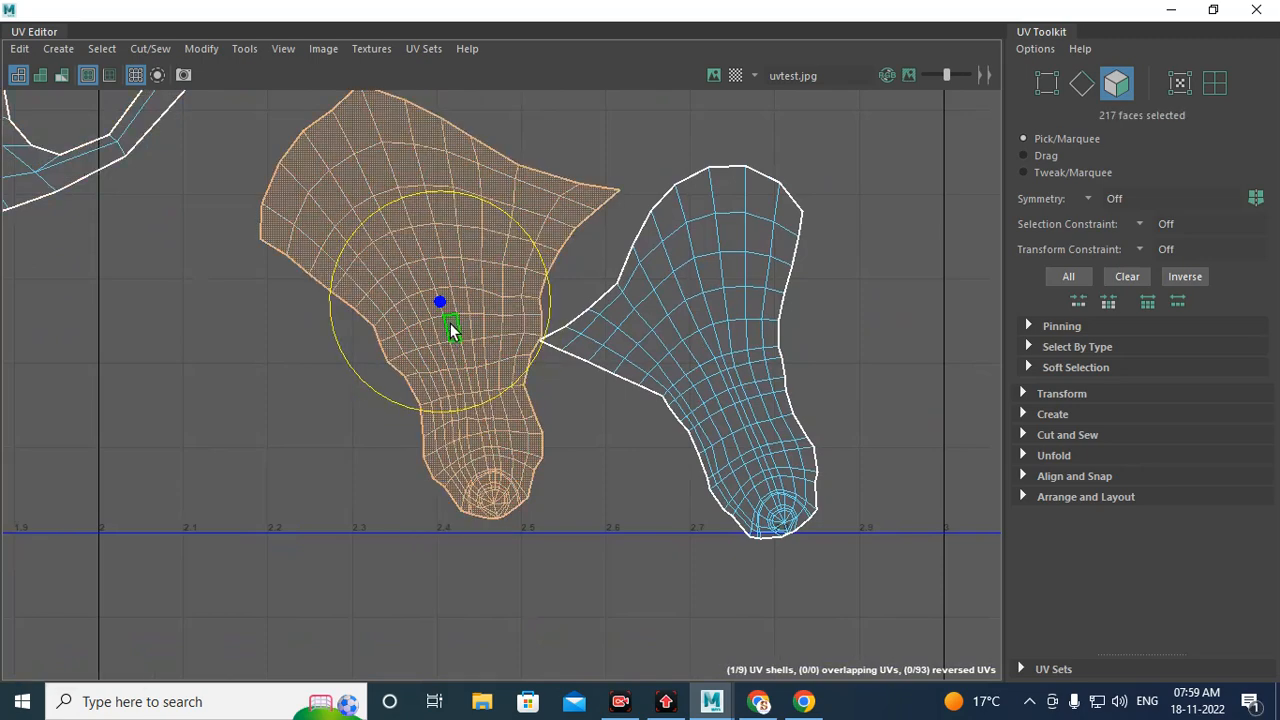
right_click_drag(451, 264, 527, 264, "shift")
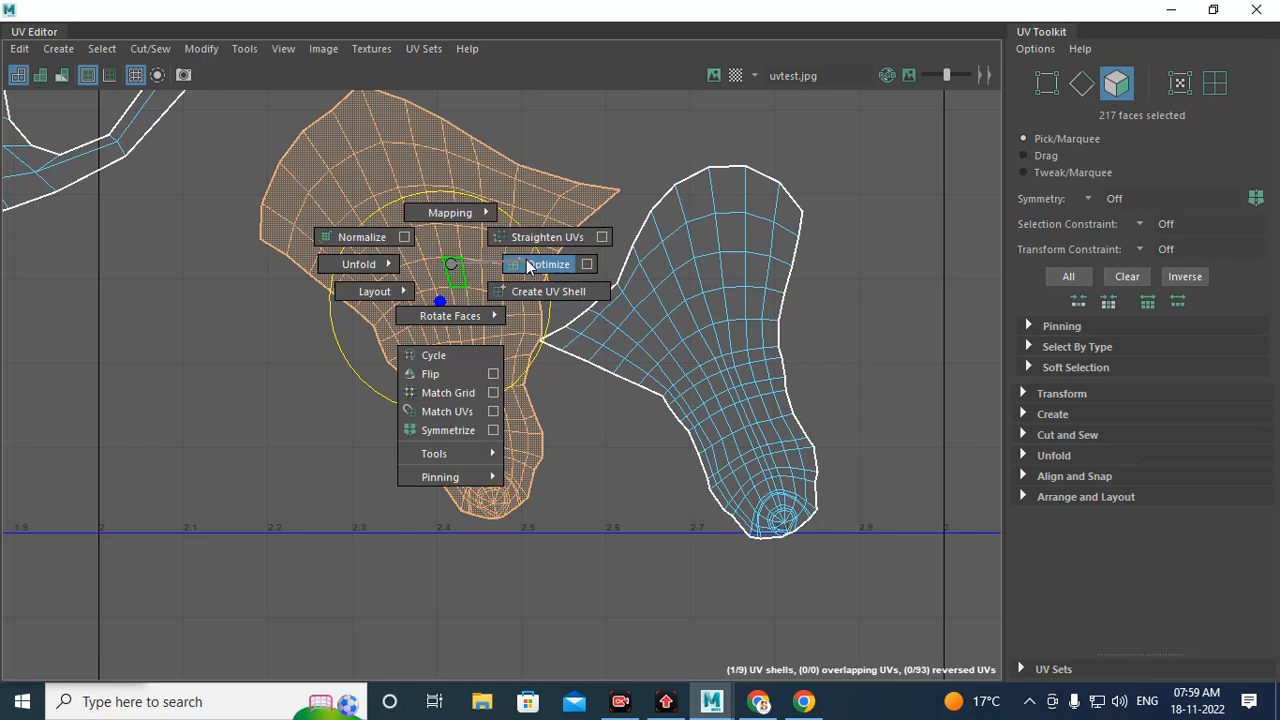
right_click_drag(527, 264, 448, 272, "shift")
left_click(334, 477)
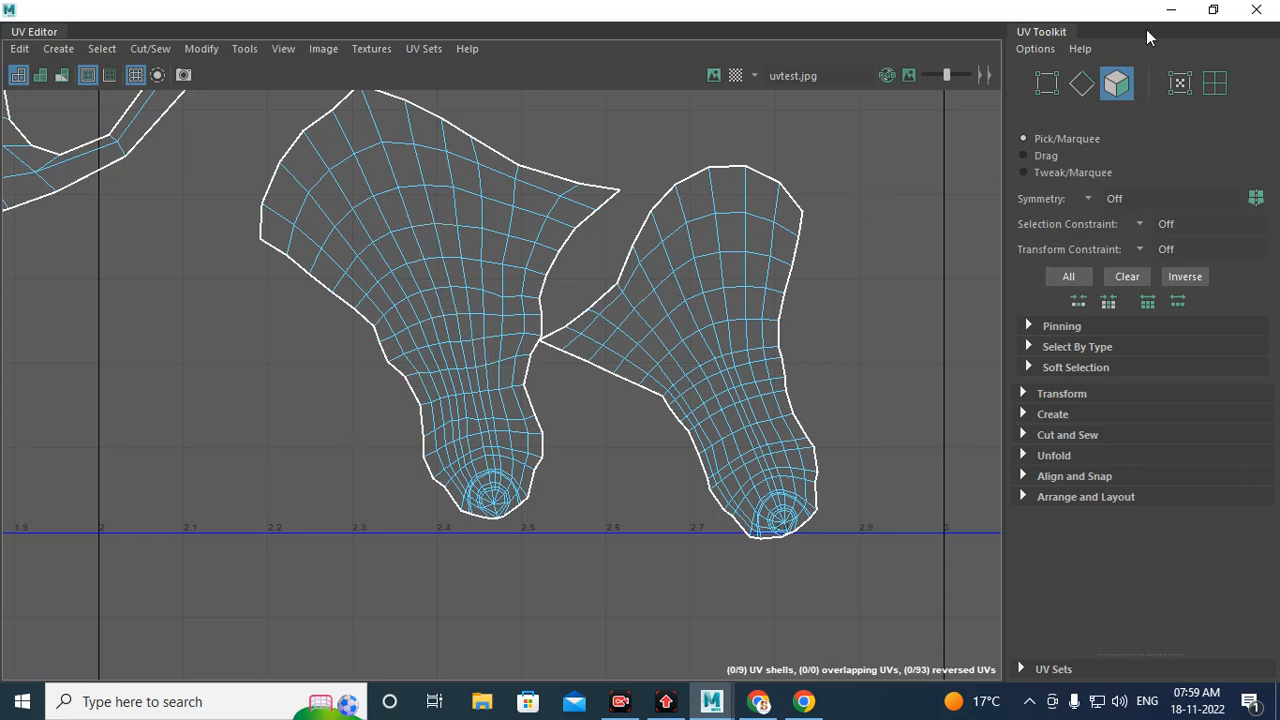
Step: Minimize the UV Editor and display the horse with its checker texture to inspect the leg and belly UVs
left_click(1171, 9)
right_click_drag(664, 185, 750, 157)
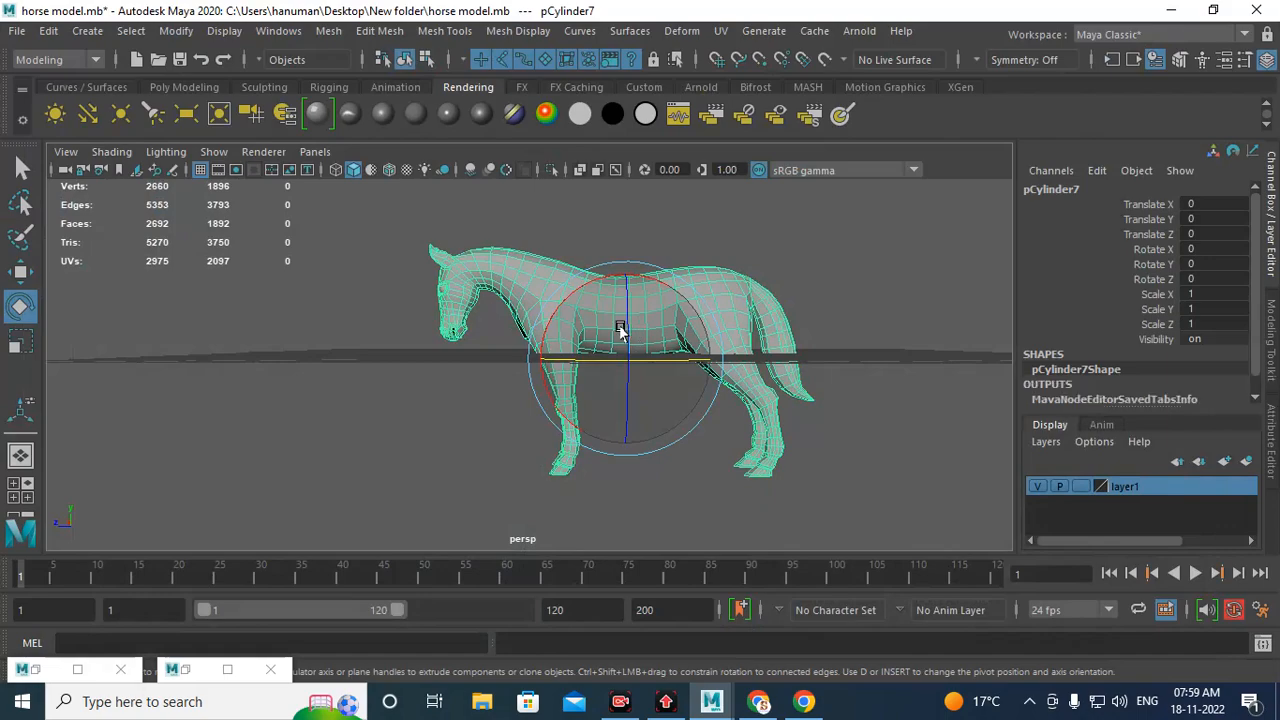
scroll(620, 323, "up", 5)
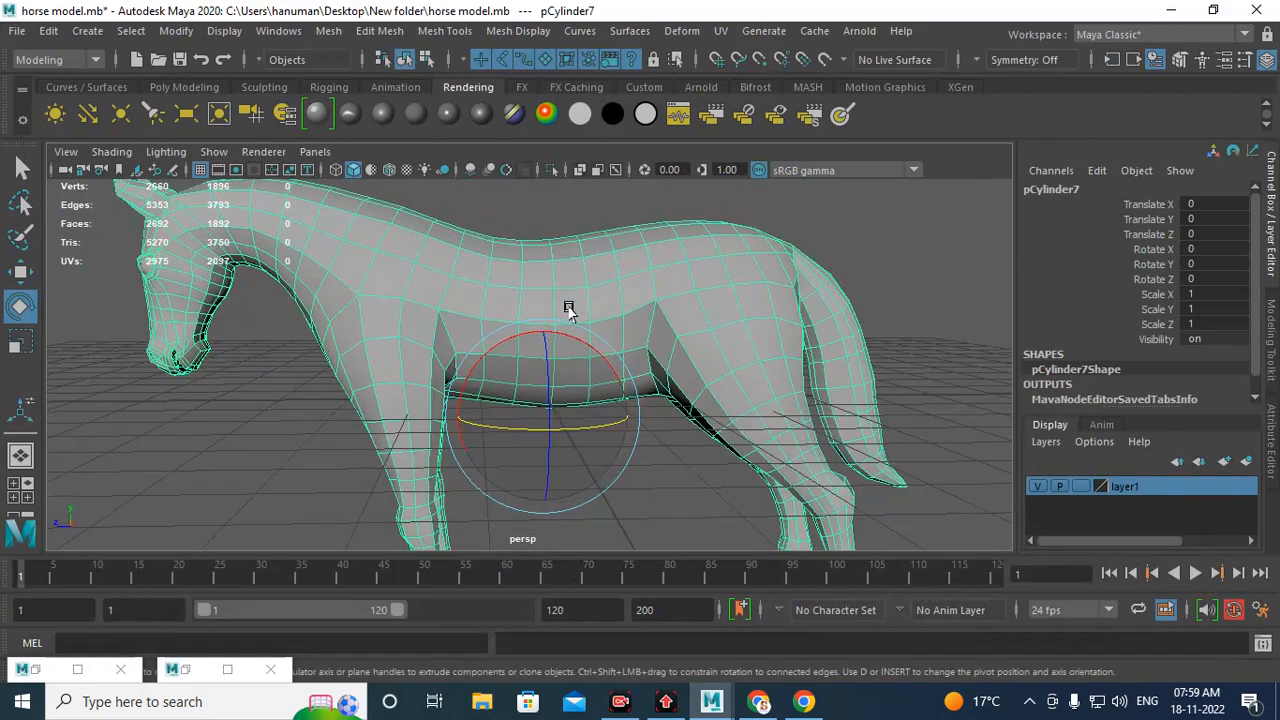
key("6")
left_click(930, 270)
scroll(607, 230, "up", 4)
scroll(607, 230, "up", 6)
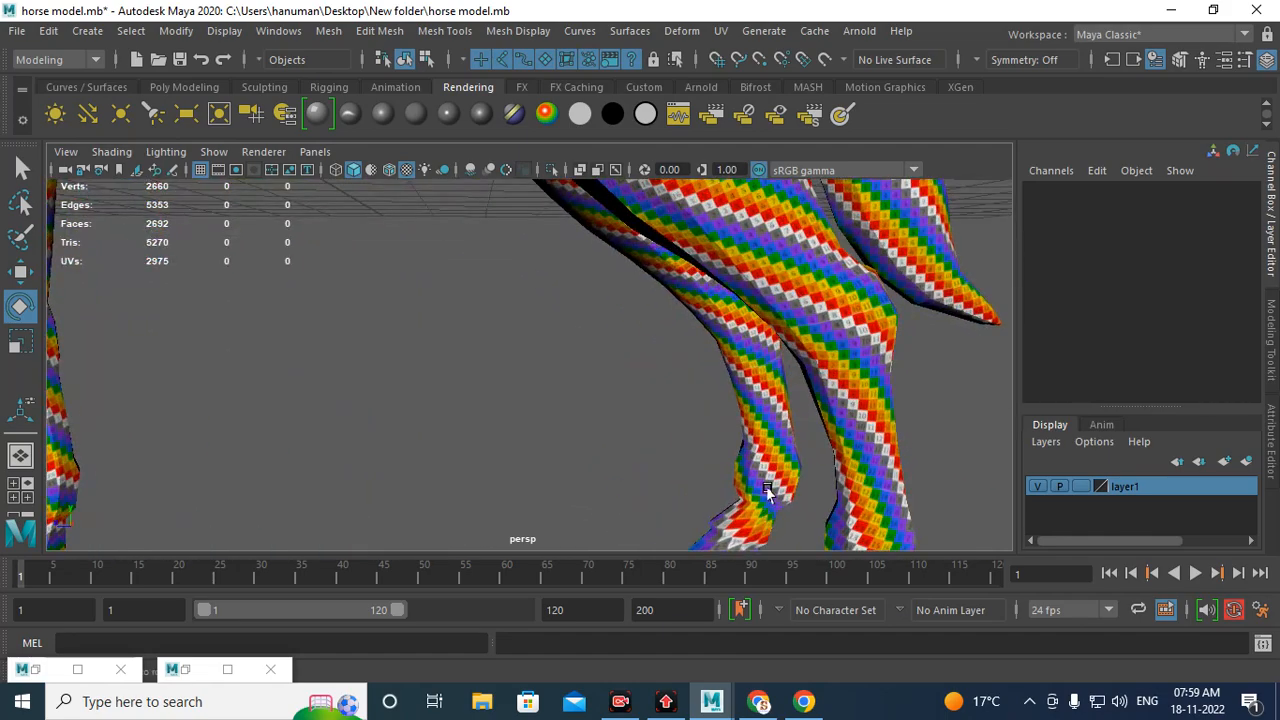
left_click_drag(584, 395, 491, 346, "alt")
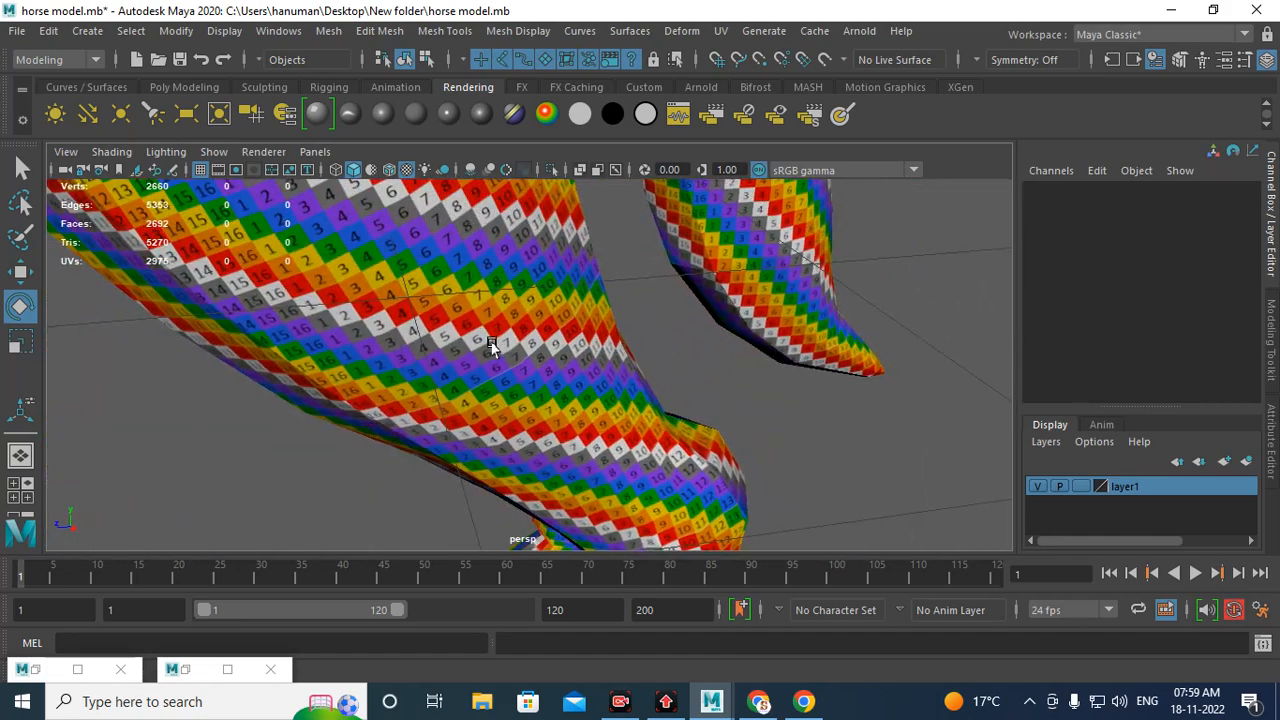
scroll(466, 343, "up", 4)
scroll(444, 333, "down", 4)
scroll(444, 333, "down", 6)
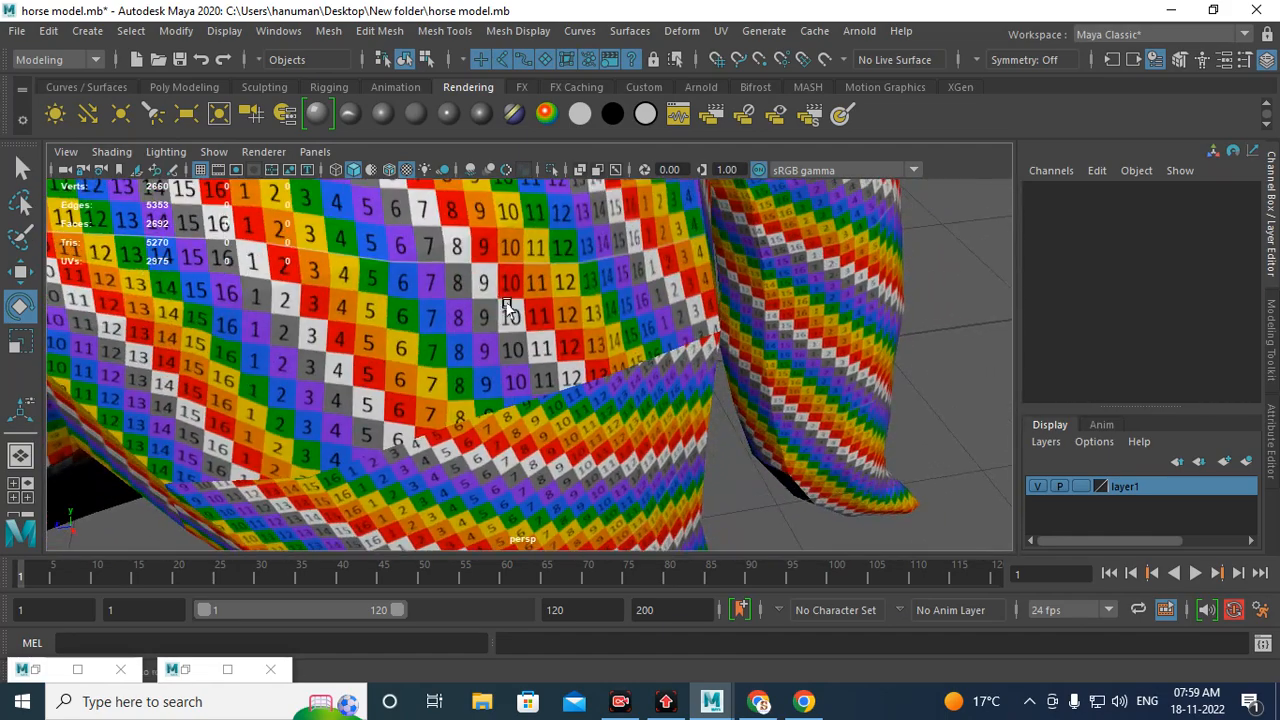
Step: Orbit and zoom around the horse's legs to inspect the checker texture on the lower legs and hooves
left_click_drag(492, 366, 561, 309, "alt")
middle_click_drag(606, 378, 437, 194, "alt")
left_click_drag(480, 400, 552, 412, "alt")
scroll(560, 415, "up", 3)
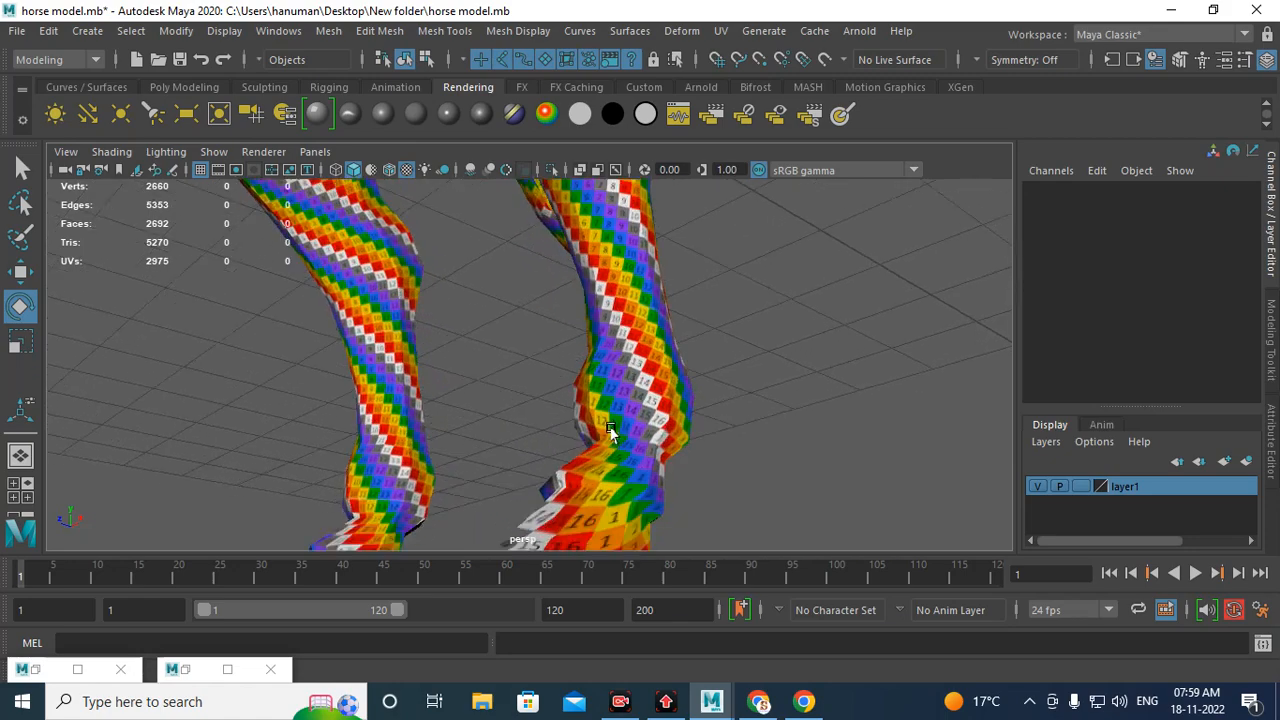
middle_click_drag(625, 490, 543, 363, "alt")
scroll(560, 345, "up", 4)
left_click_drag(583, 309, 648, 430, "alt")
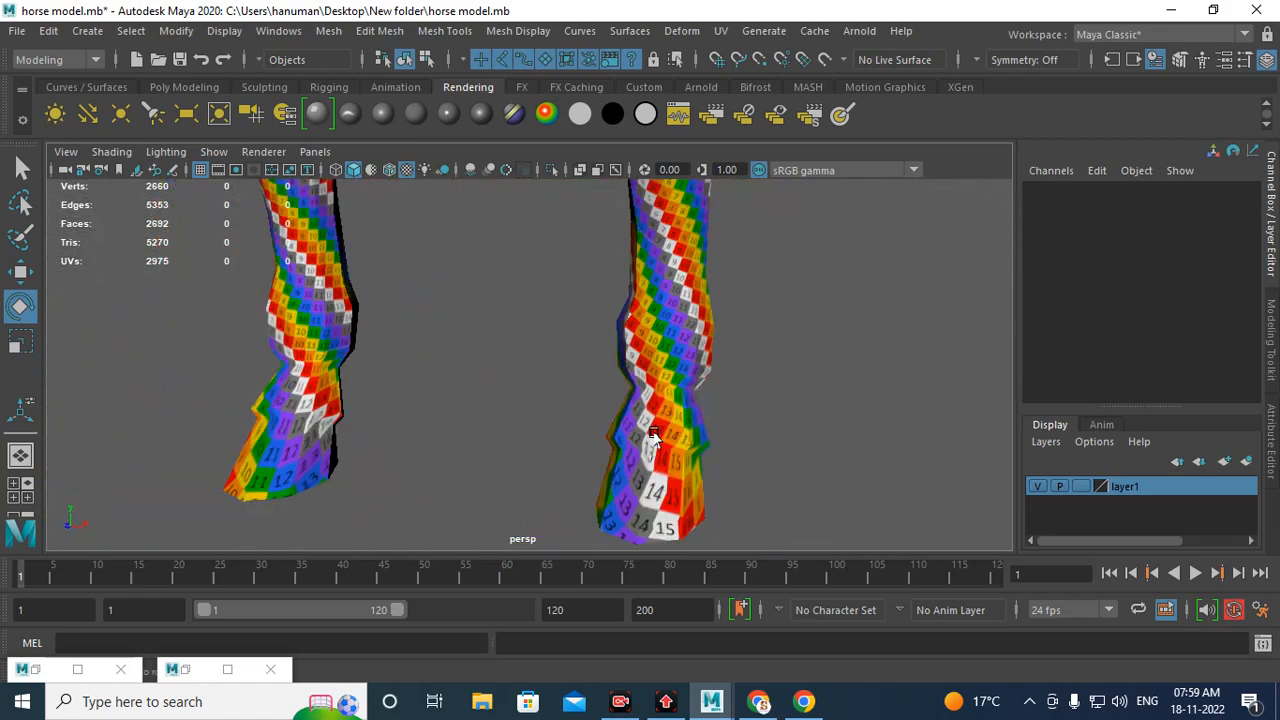
middle_click_drag(652, 436, 583, 305, "alt")
right_click_drag(585, 308, 767, 484, "alt")
left_click_drag(742, 346, 663, 371, "alt")
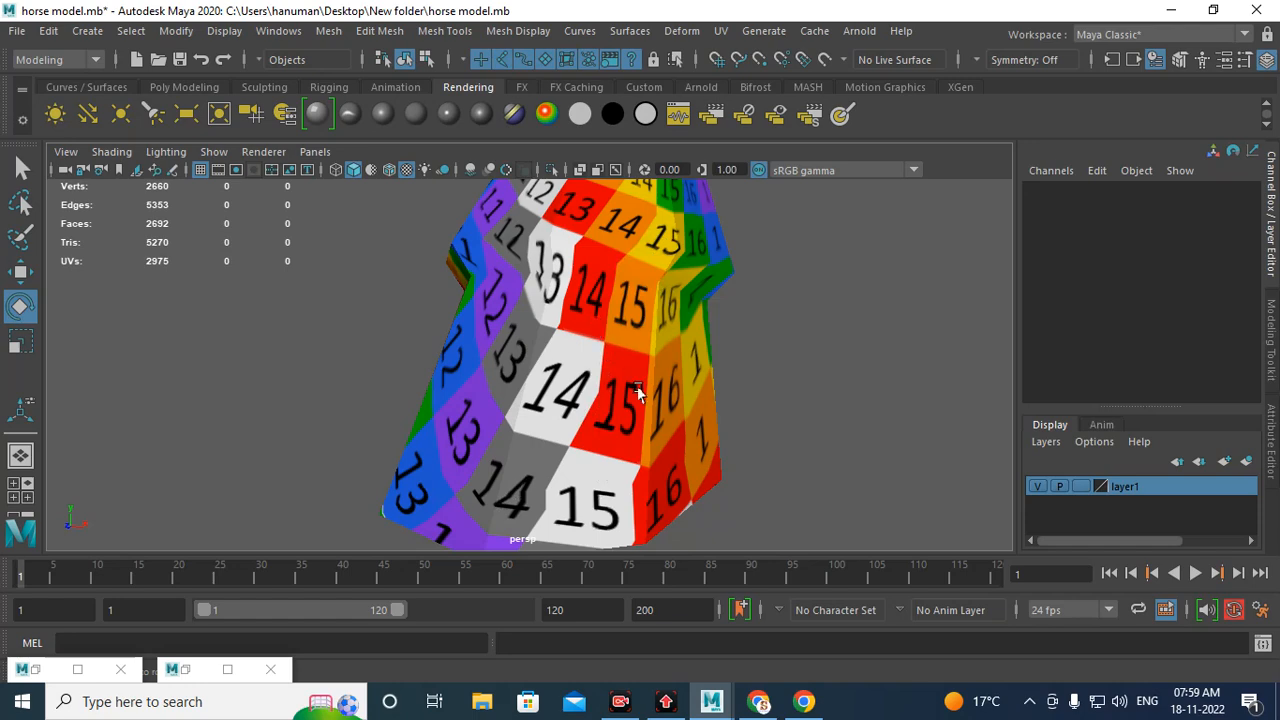
left_click_drag(638, 392, 604, 446, "alt")
right_click_drag(572, 408, 605, 446, "alt")
left_click_drag(605, 446, 542, 472, "alt")
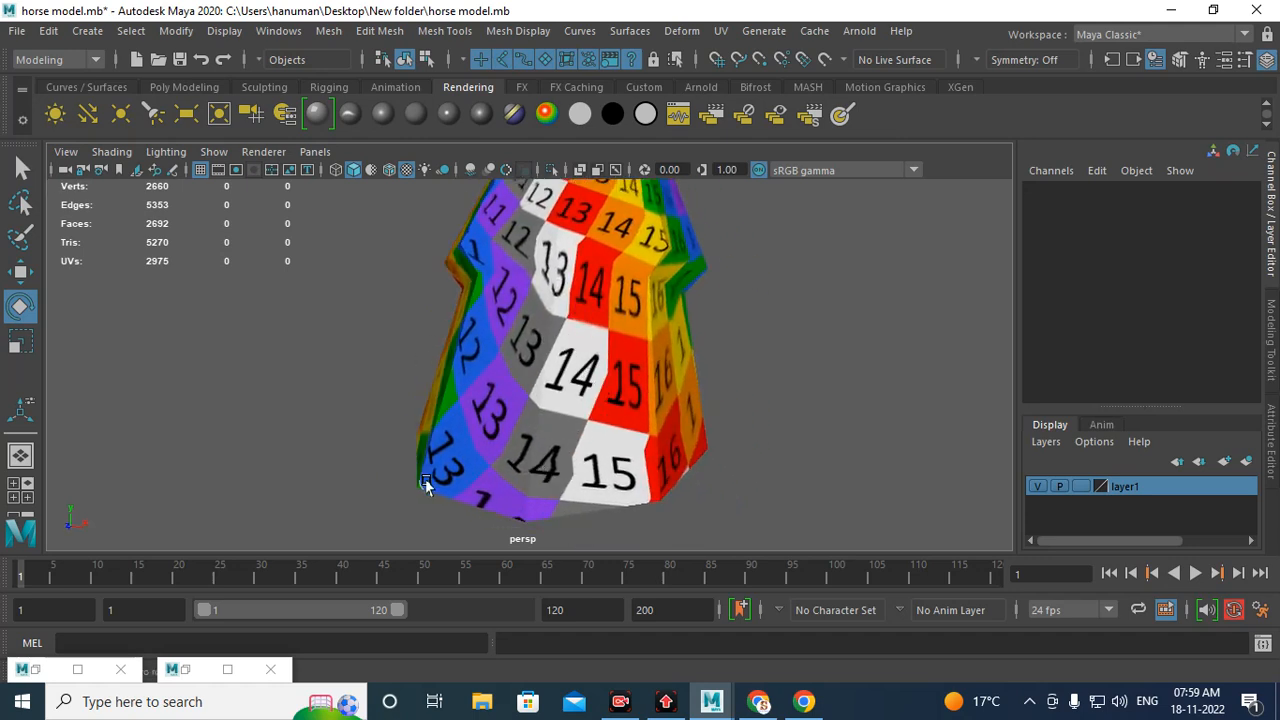
left_click_drag(587, 337, 503, 513, "alt")
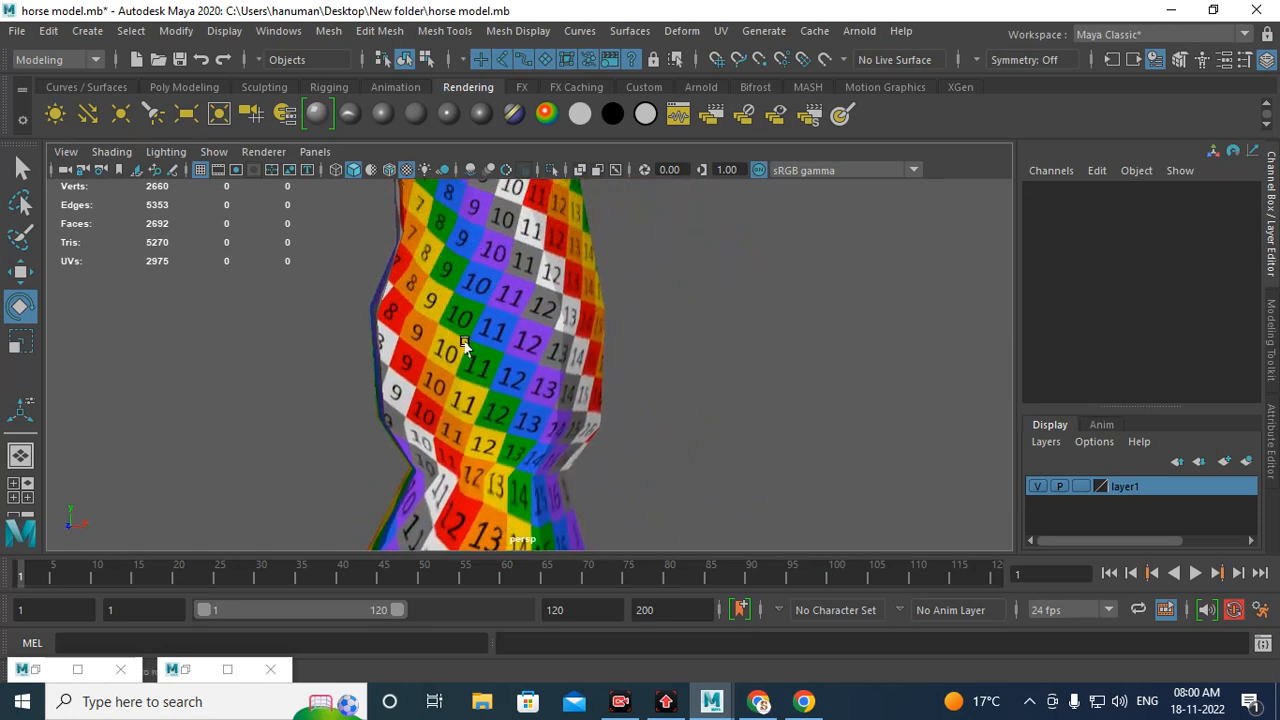
right_click_drag(552, 335, 452, 366, "alt")
left_click(494, 371)
middle_click_drag(482, 408, 492, 310, "alt")
Step: Reopen the UV Editor with the checker image hidden and inspect the hoof ends, body and head UV shells
left_click(186, 670)
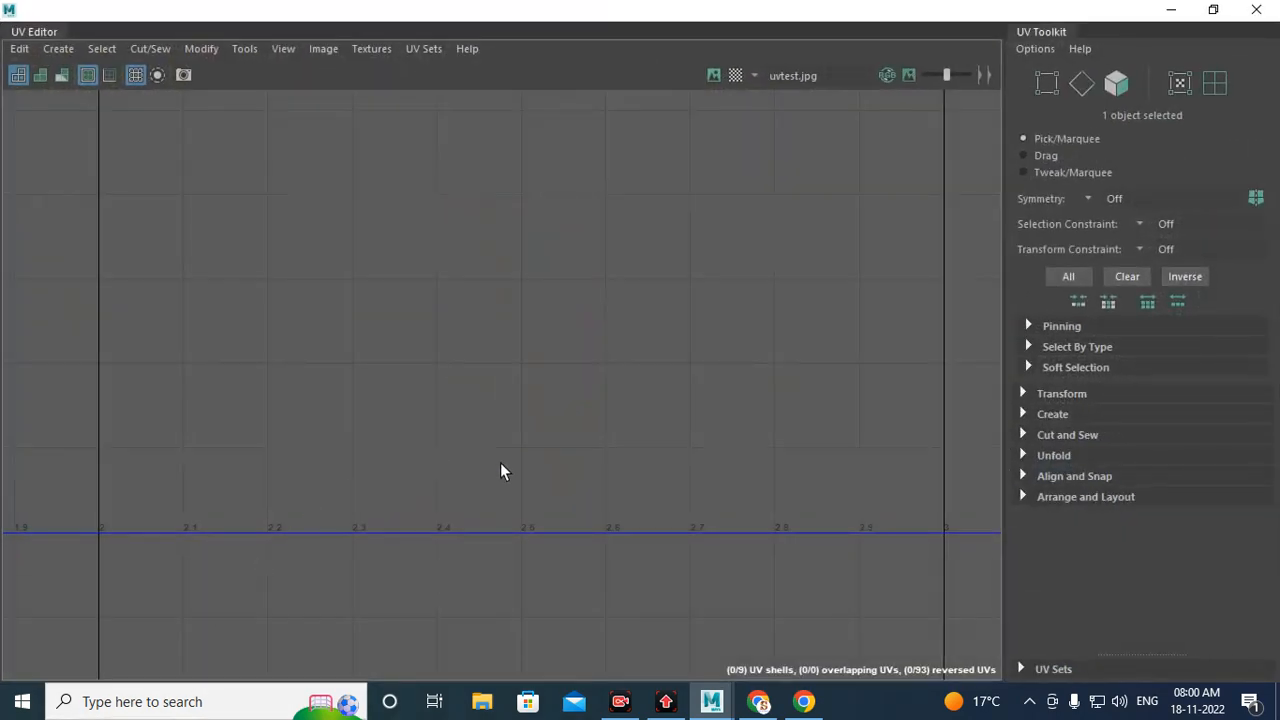
left_click(713, 76)
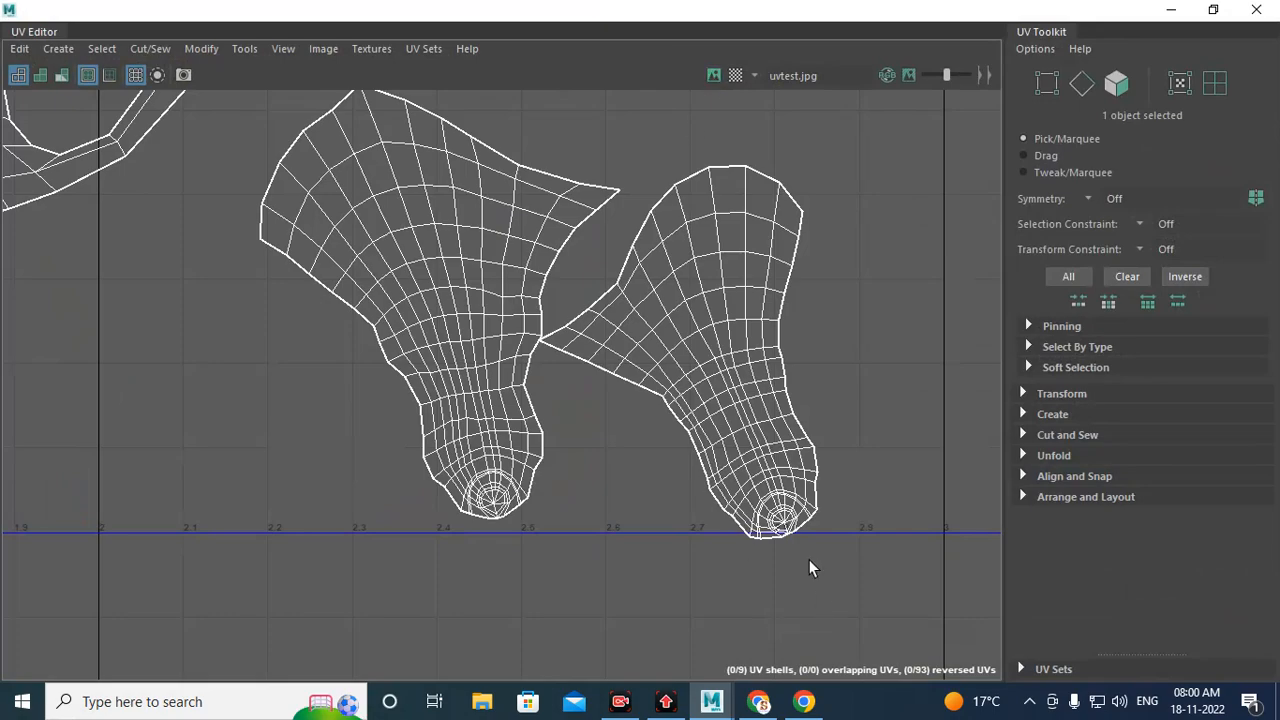
scroll(810, 567, "up", 10)
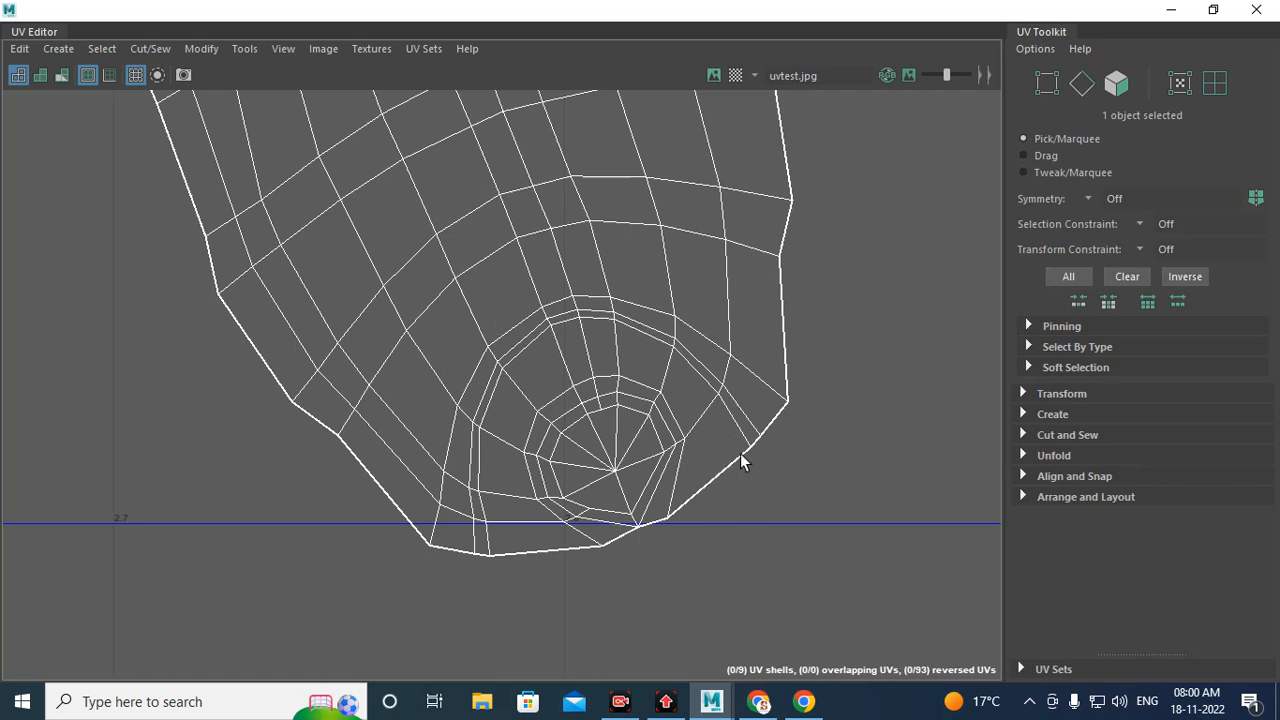
scroll(855, 445, "down", 4)
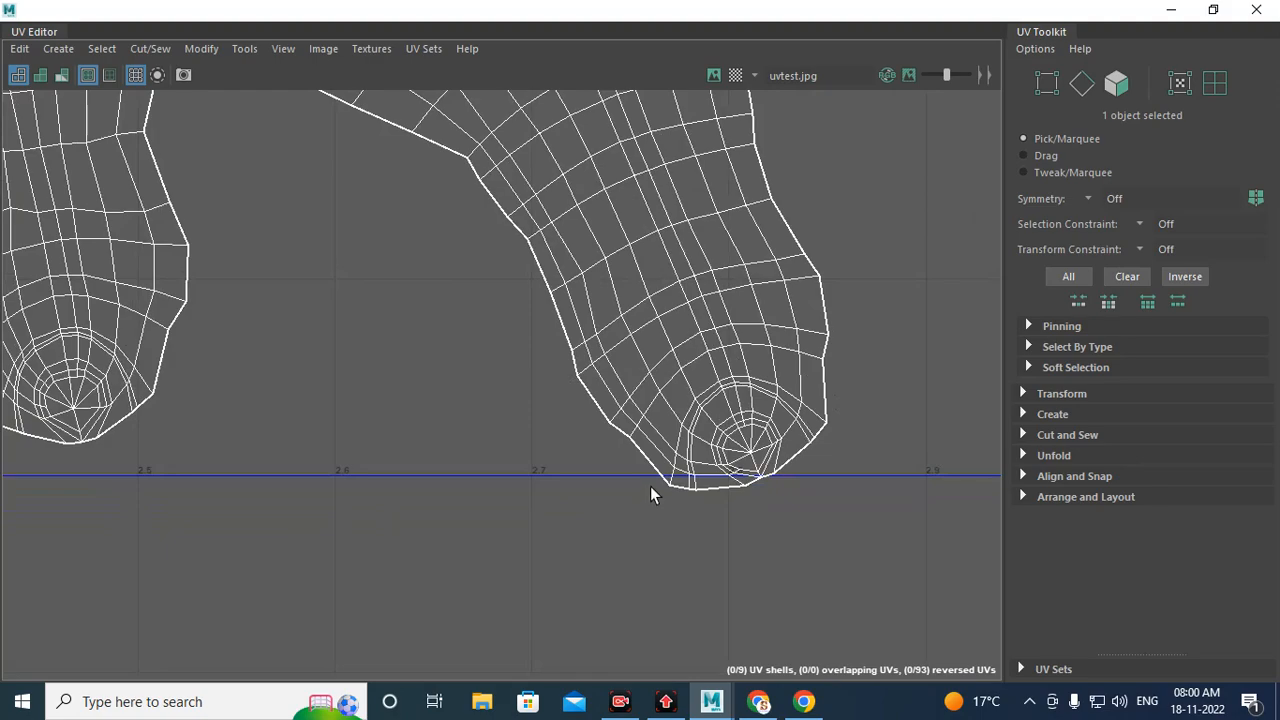
middle_click_drag(471, 417, 963, 428, "alt")
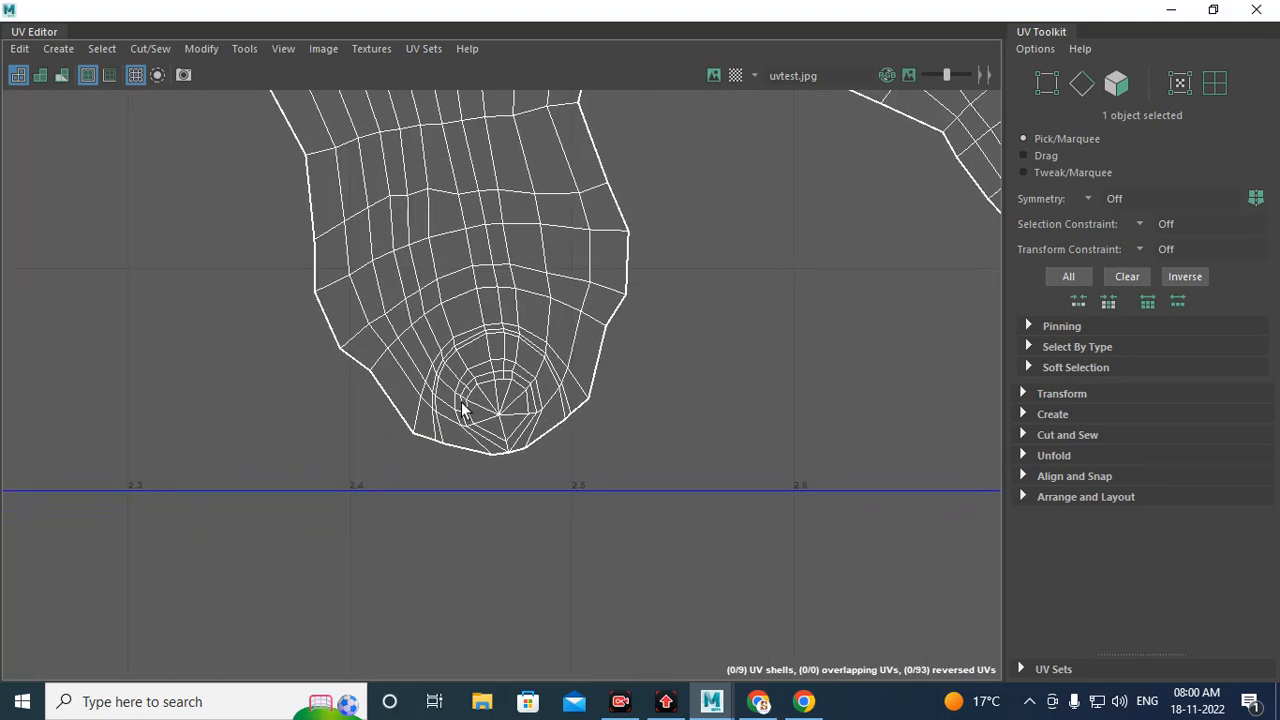
right_click_drag(712, 446, 270, 420, "alt")
right_click_drag(736, 337, 281, 315, "alt")
middle_click_drag(606, 158, 788, 536, "alt")
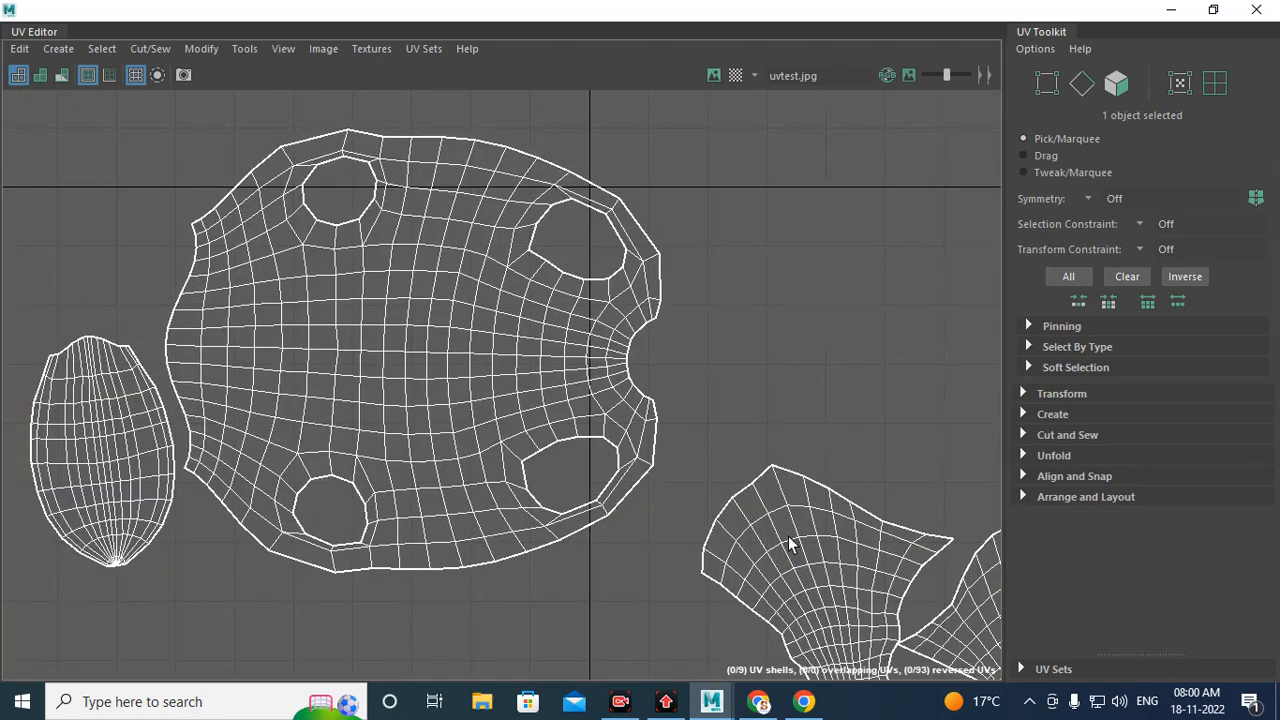
right_click_drag(781, 447, 431, 420, "alt")
middle_click_drag(428, 416, 531, 254, "alt")
right_click_drag(458, 299, 610, 300, "alt")
middle_click_drag(226, 262, 686, 385, "alt")
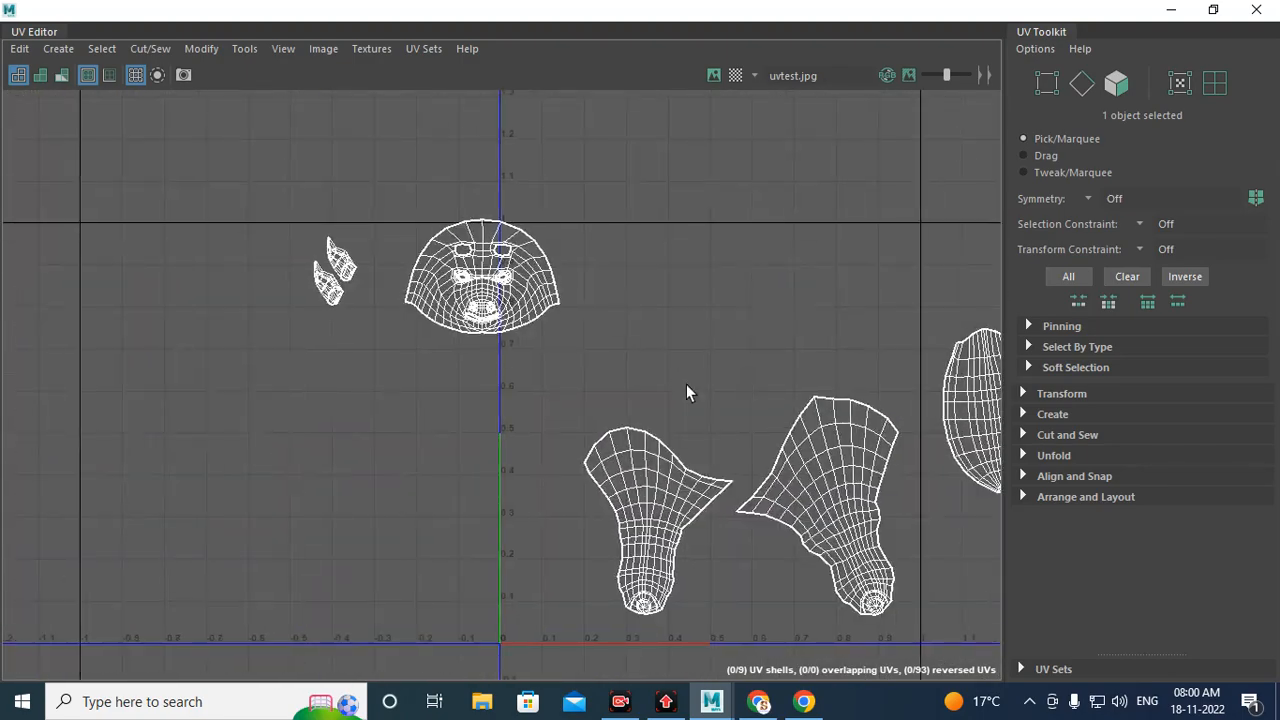
right_click_drag(686, 384, 840, 384, "alt")
middle_click_drag(667, 130, 570, 256, "alt")
middle_click_drag(449, 264, 504, 290, "alt")
right_click_drag(262, 270, 389, 260, "alt")
middle_click_drag(326, 136, 477, 385, "alt")
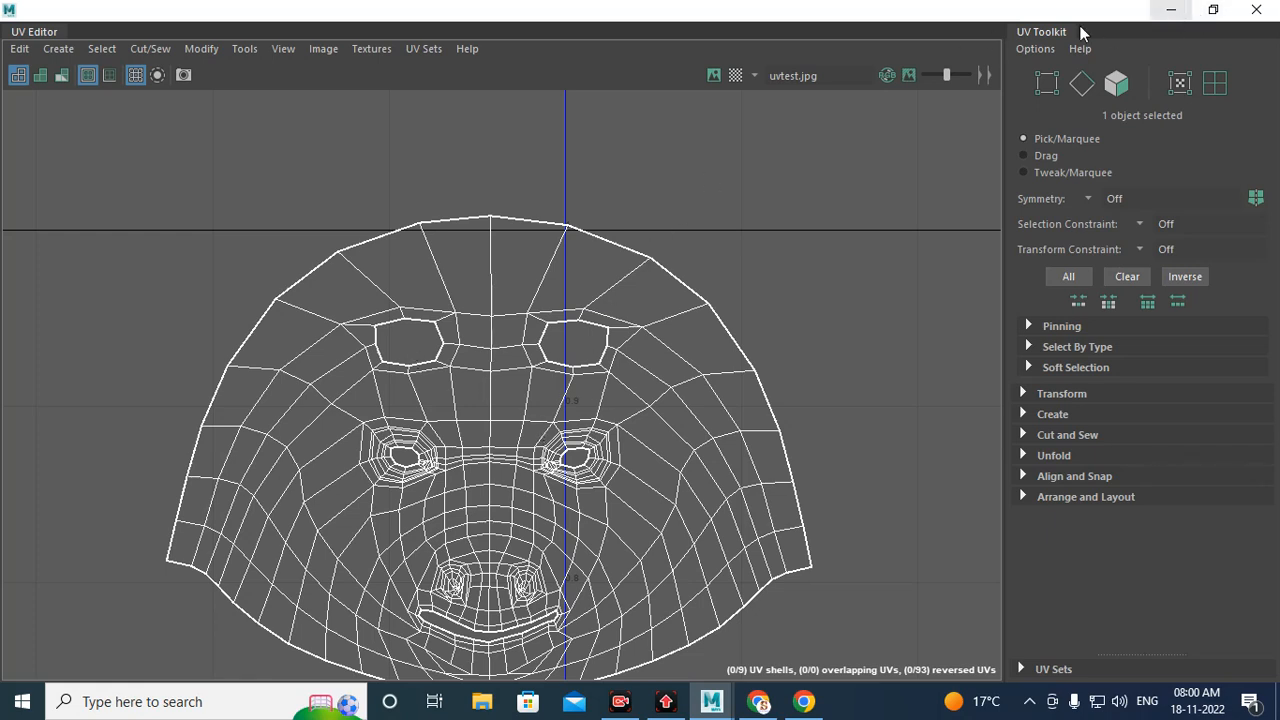
Step: Minimize the UV Editor, inspect the textured horse from several angles, and save the scene
left_click(1171, 10)
middle_click_drag(560, 190, 711, 306, "alt")
scroll(700, 308, "down", 5)
left_click_drag(700, 308, 445, 392, "alt")
scroll(445, 392, "up", 5)
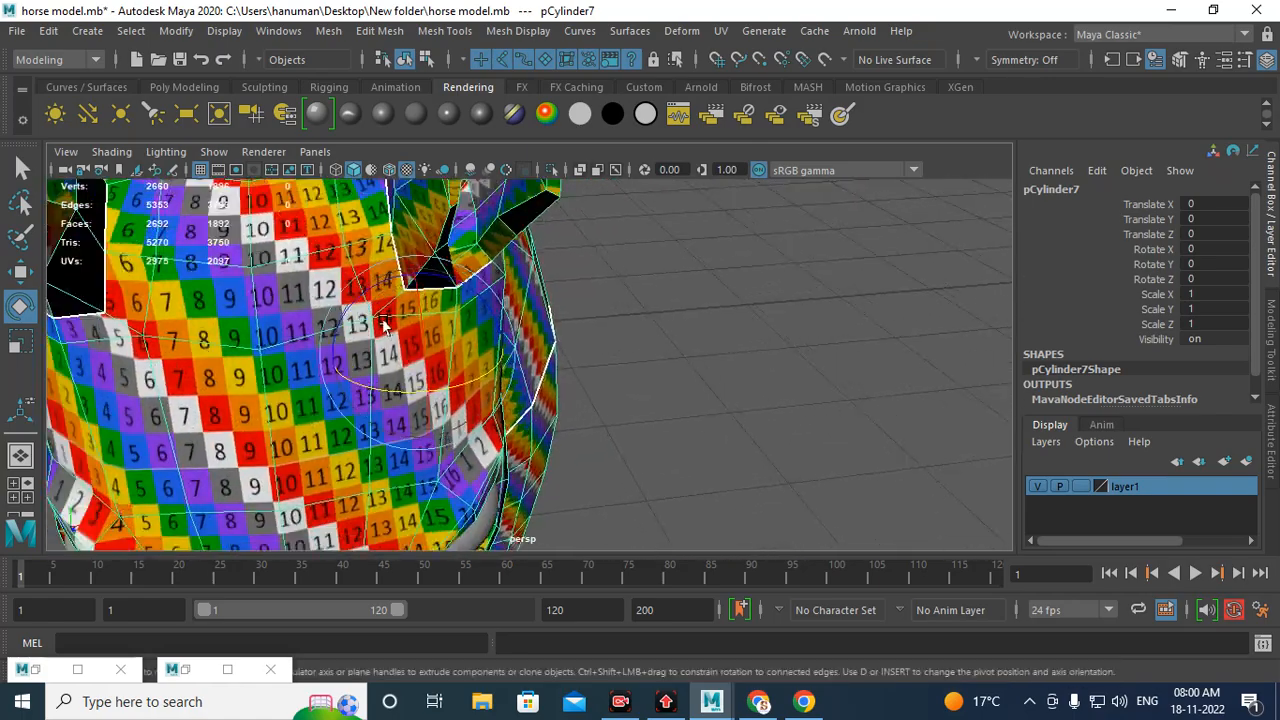
left_click_drag(386, 323, 409, 343, "alt")
scroll(446, 388, "down", 5)
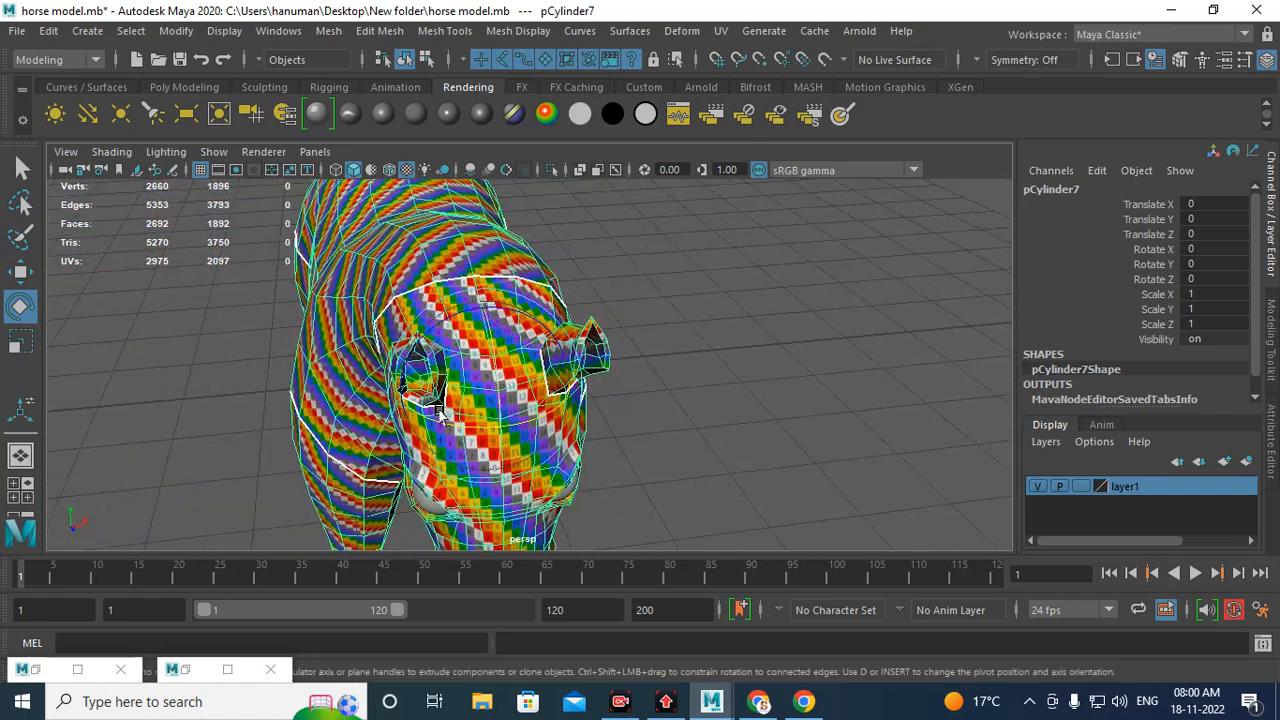
left_click_drag(443, 408, 434, 362, "alt")
middle_click_drag(423, 332, 424, 388, "alt")
scroll(488, 445, "up", 5)
left_click_drag(490, 443, 320, 398, "alt")
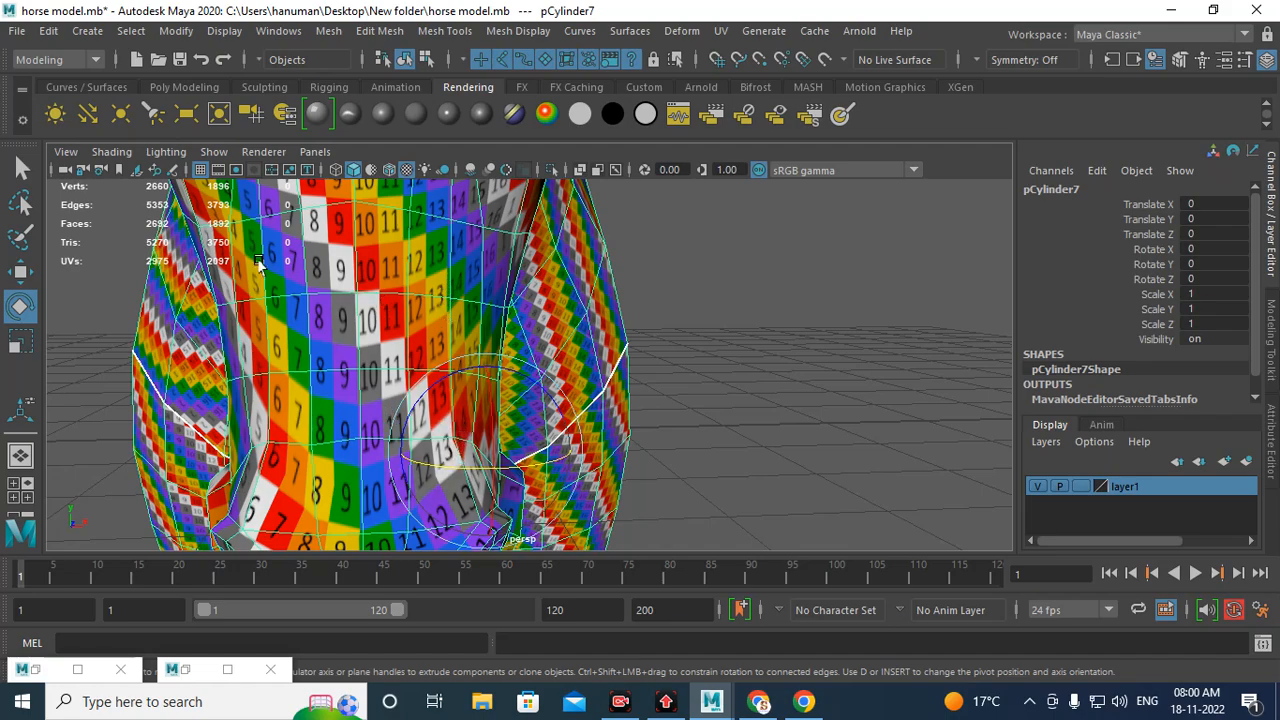
scroll(434, 366, "down", 8)
left_click_drag(446, 385, 478, 300, "alt")
middle_click_drag(480, 340, 463, 462, "alt")
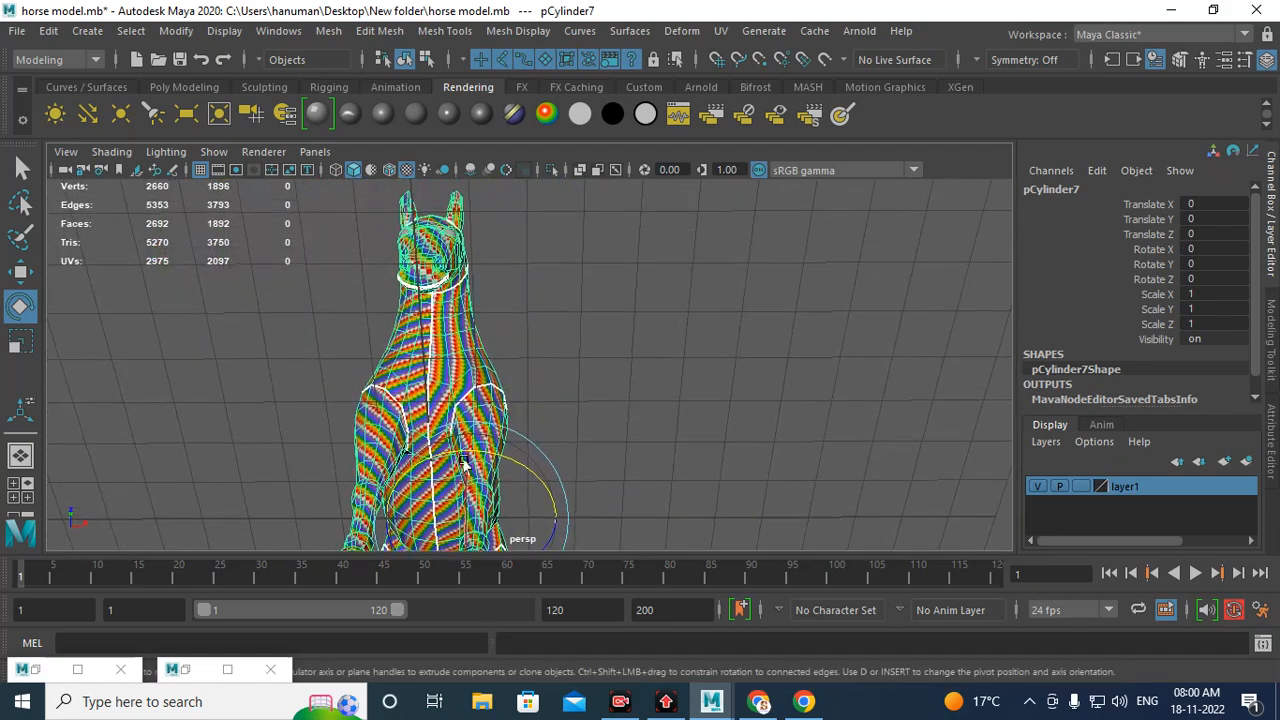
left_click_drag(463, 462, 519, 316, "alt")
scroll(519, 316, "up", 8)
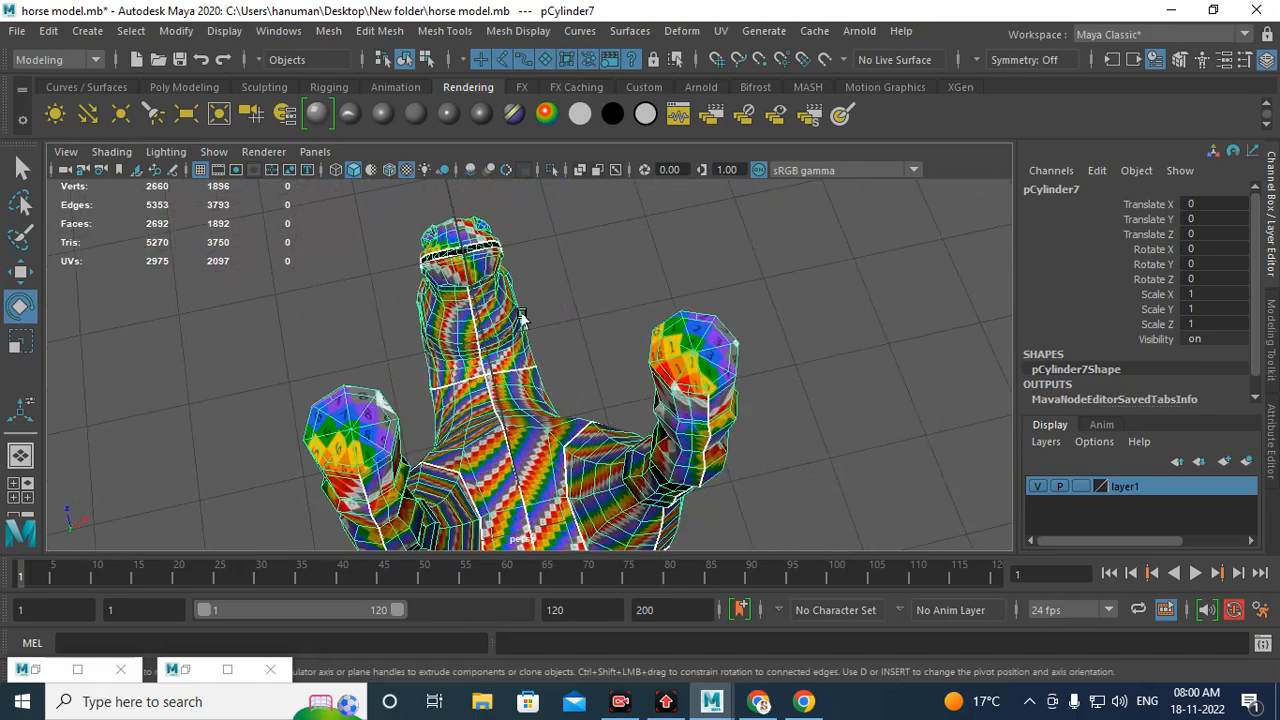
right_click_drag(521, 316, 717, 589, "alt")
left_click_drag(510, 480, 504, 314, "alt")
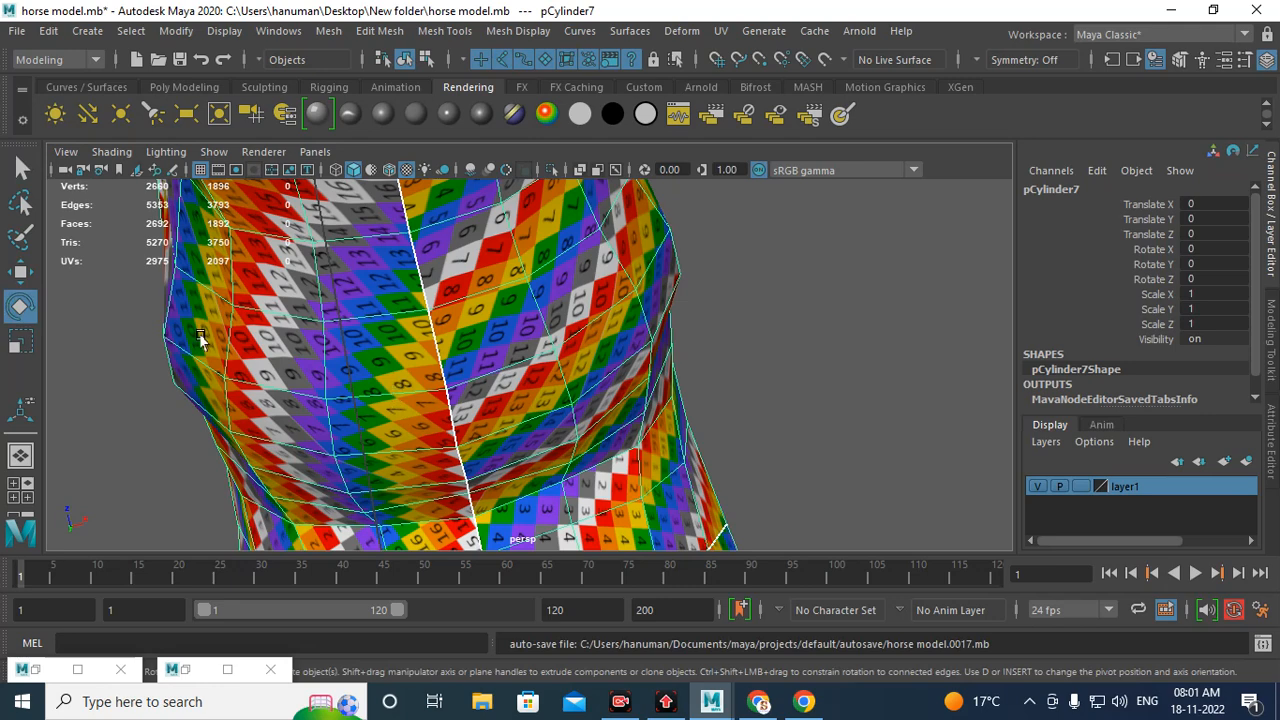
key("ctrl+s")
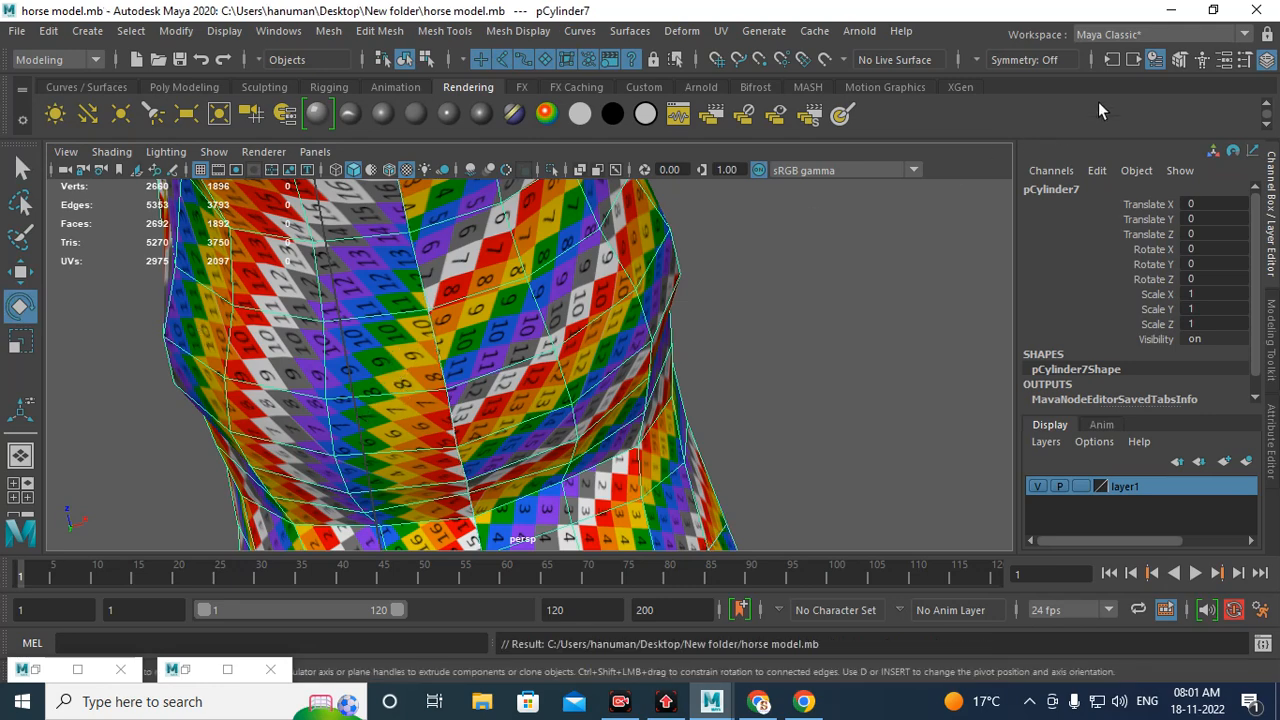
Step: Switch to the browser and close the UV test image search tab and the Google Meet tab
left_click(757, 703)
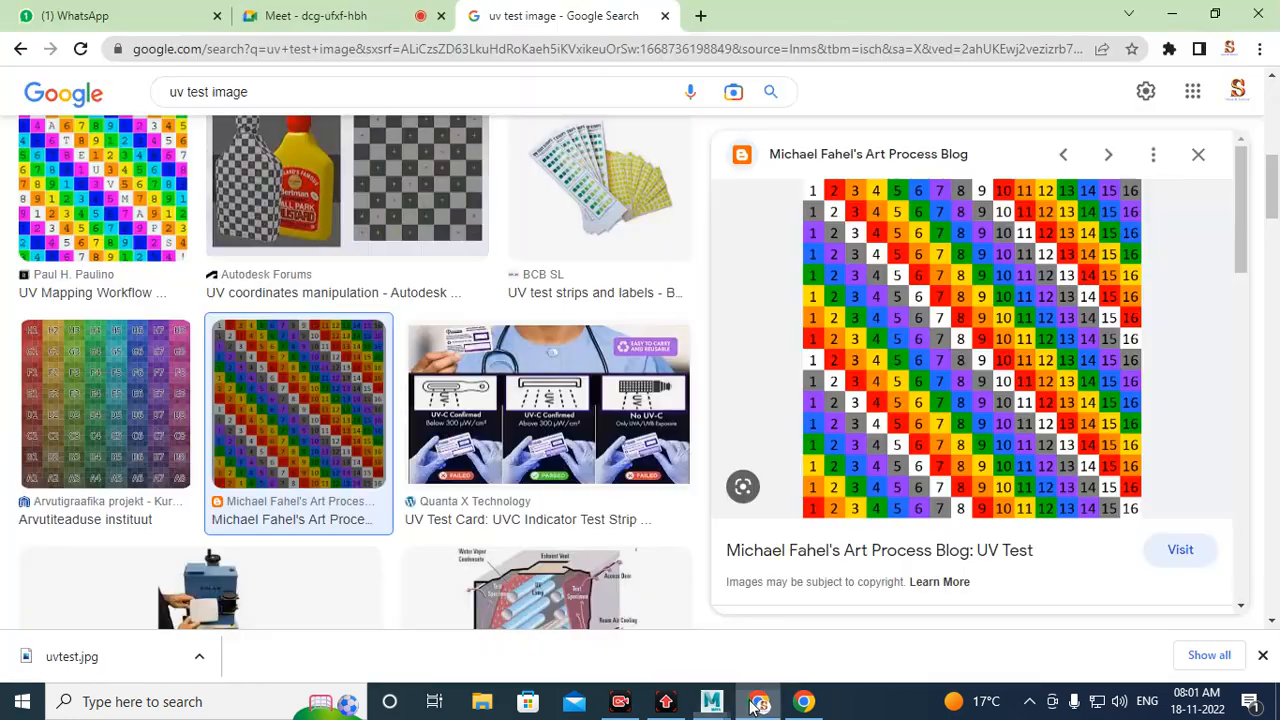
left_click(664, 15)
left_click(788, 592)
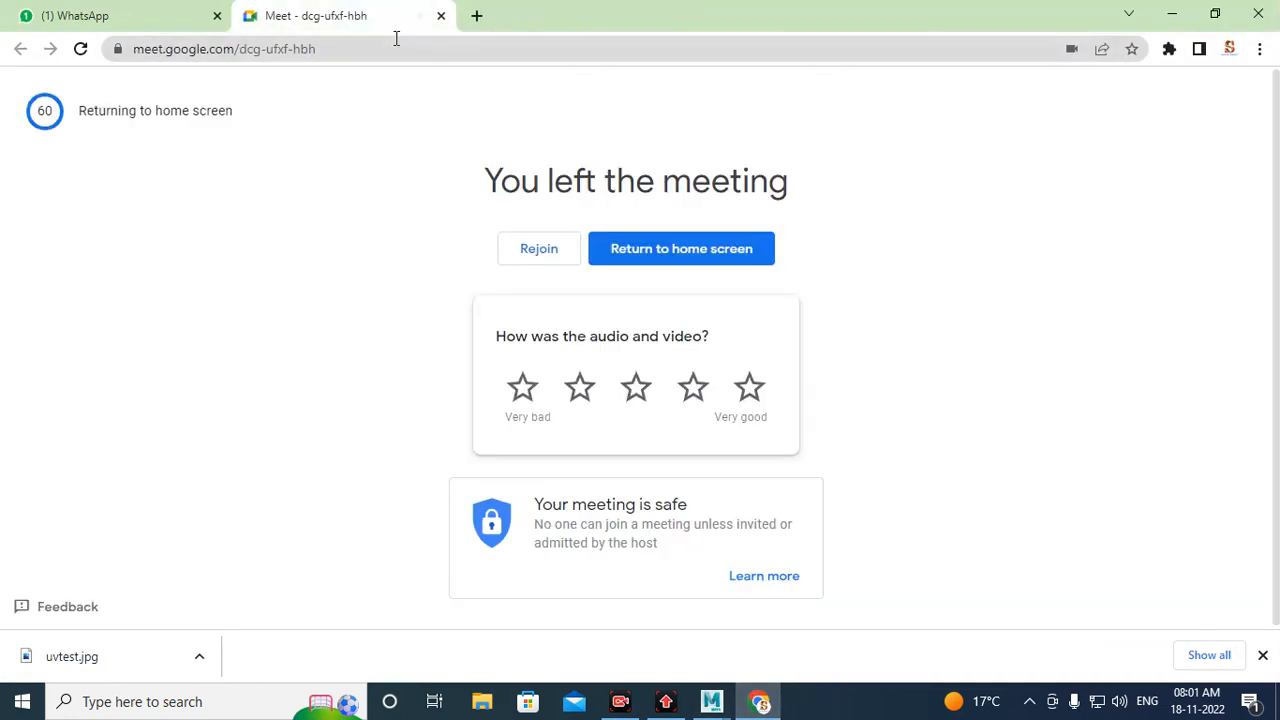
left_click(441, 16)
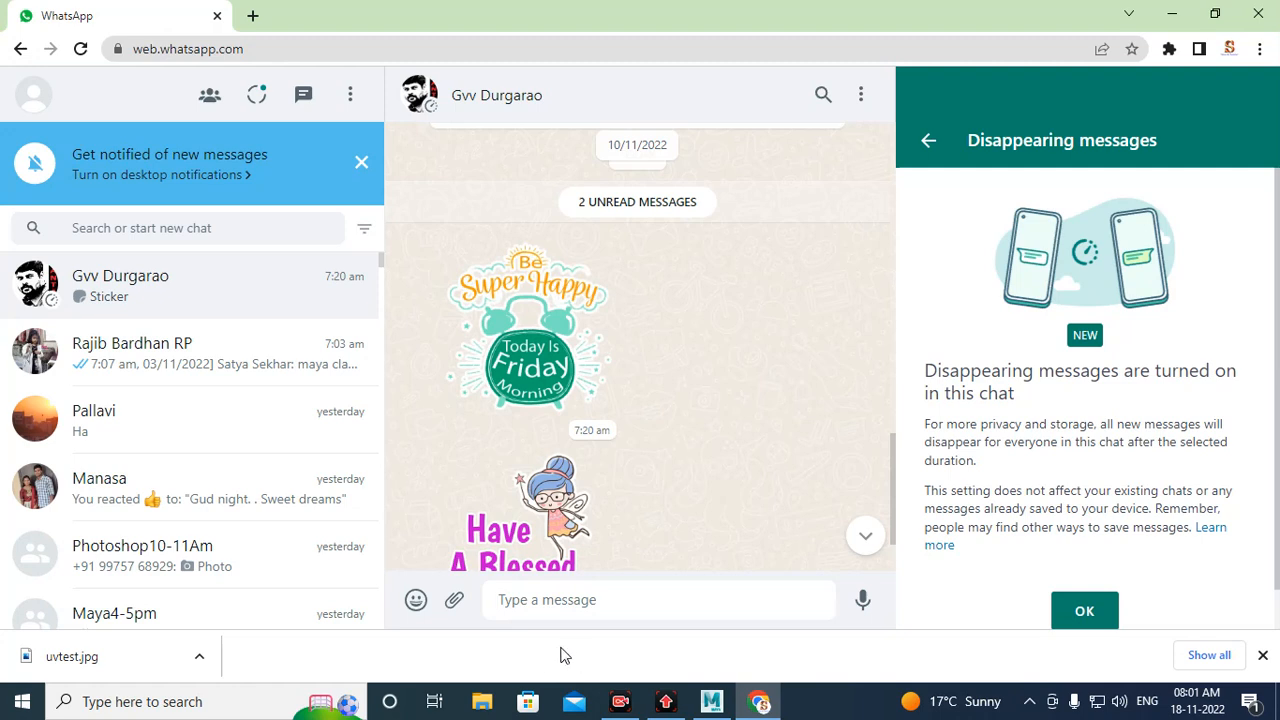
Step: Send the message "good morning raa" in the open WhatsApp Web chat
type("good")
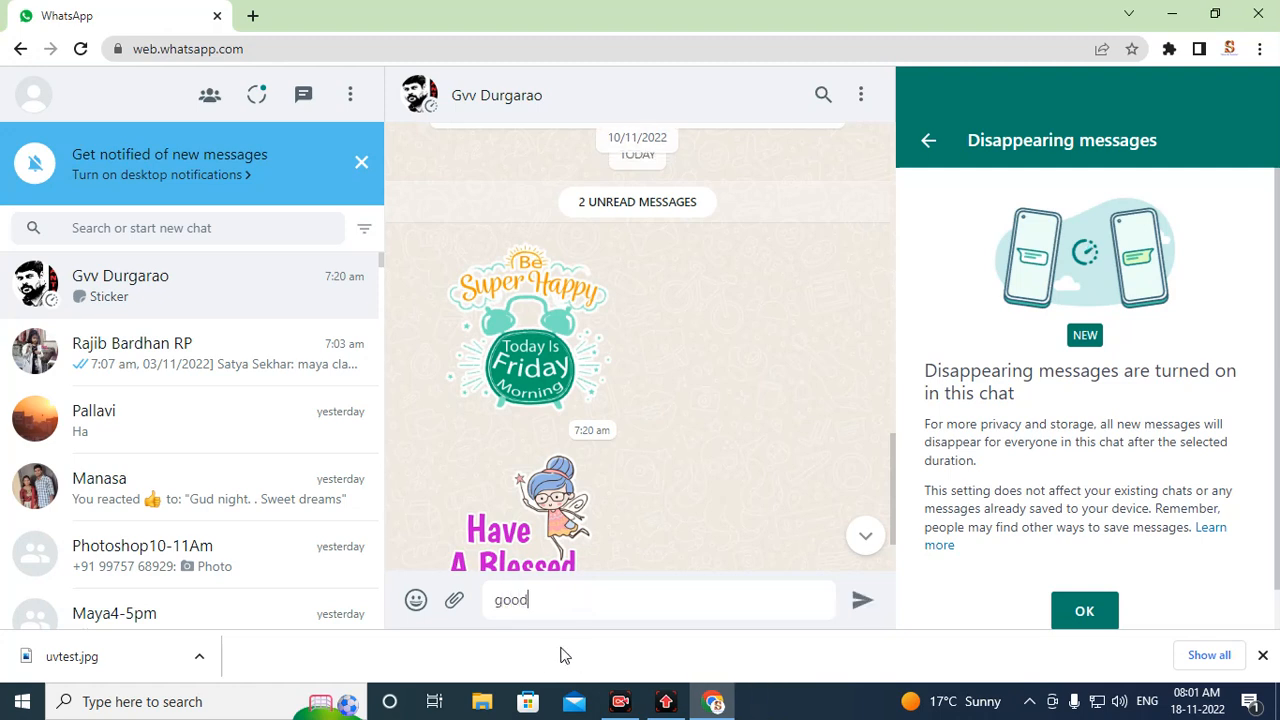
type(" morning raa")
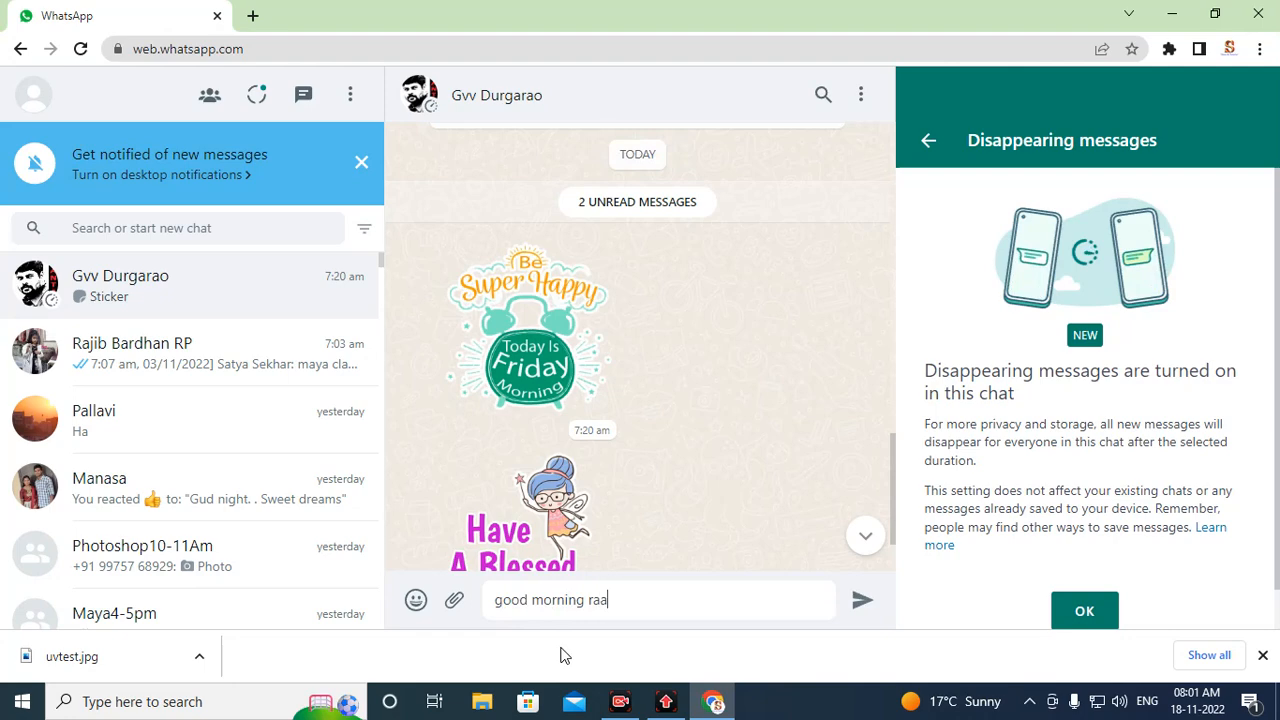
key("Return")
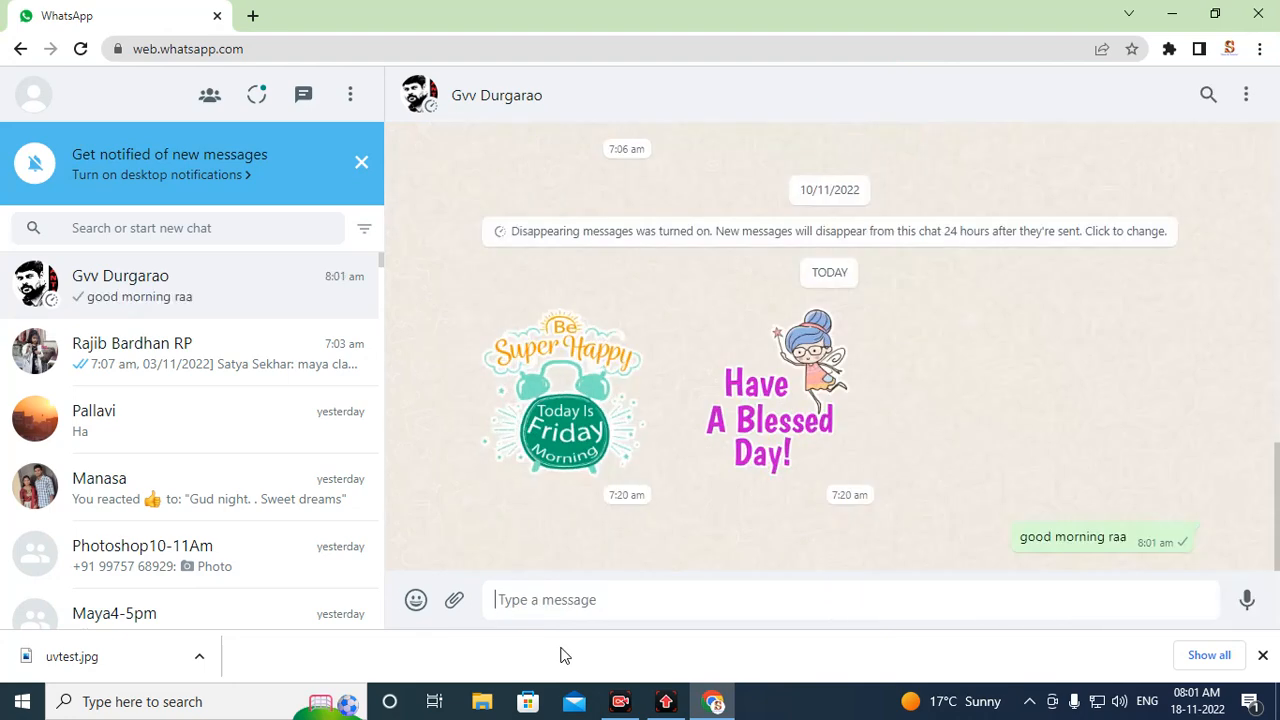